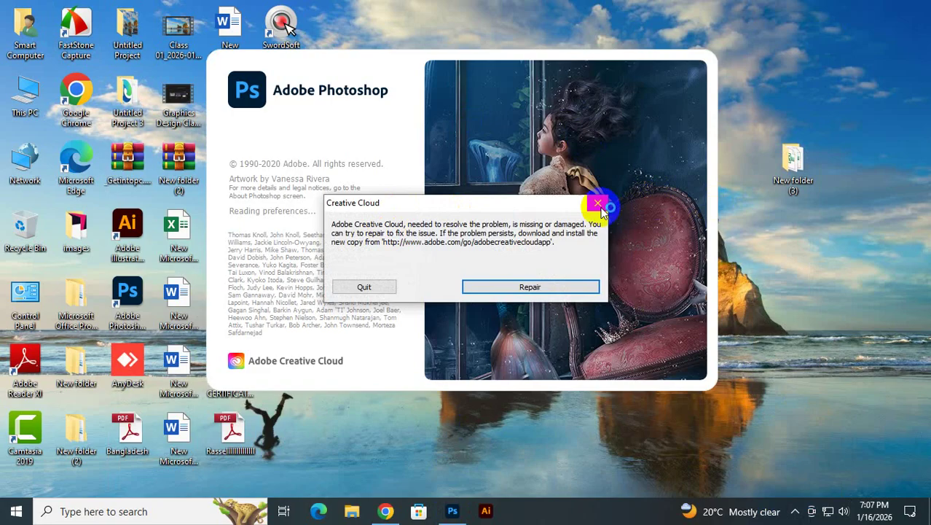
- Dismiss the Creative Cloud repair dialog so that Photoshop finishes loading
click(597, 207)
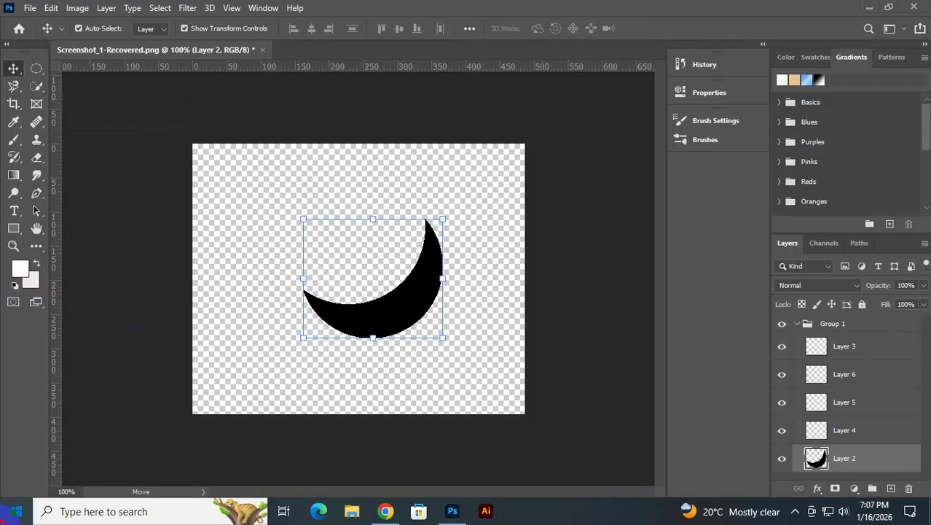
- Launch SwordSoft Mousetrack from the desktop, minimise its window and switch back to Photoshop
click(12, 512)
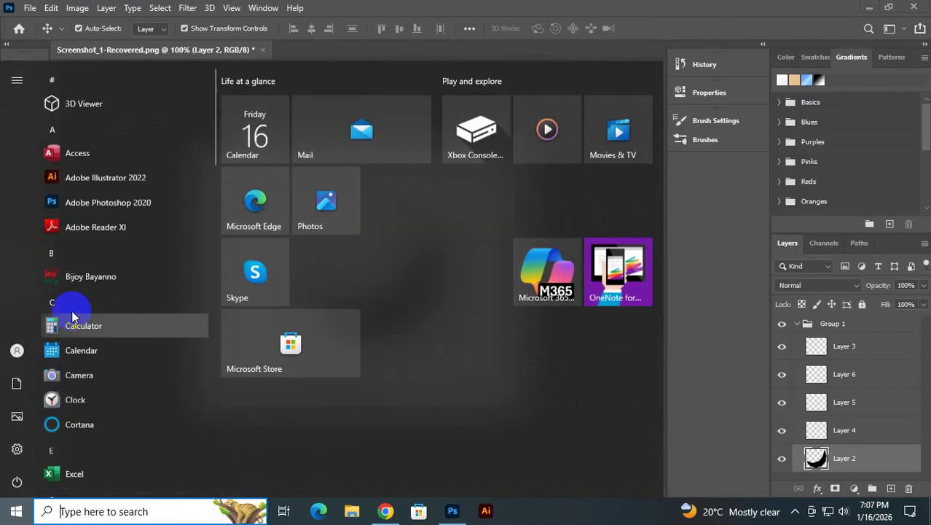
scroll(106, 358, down, 4)
scroll(105, 363, up, 5)
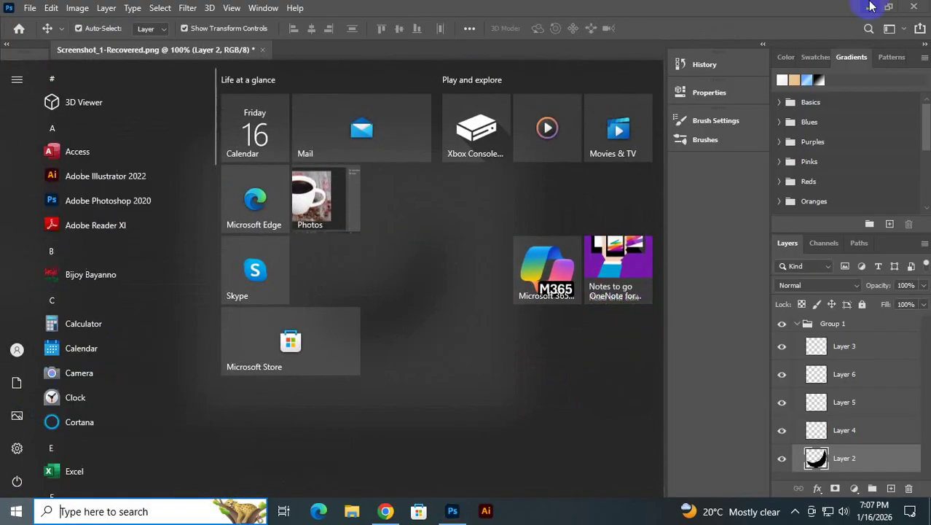
click(869, 7)
click(284, 27)
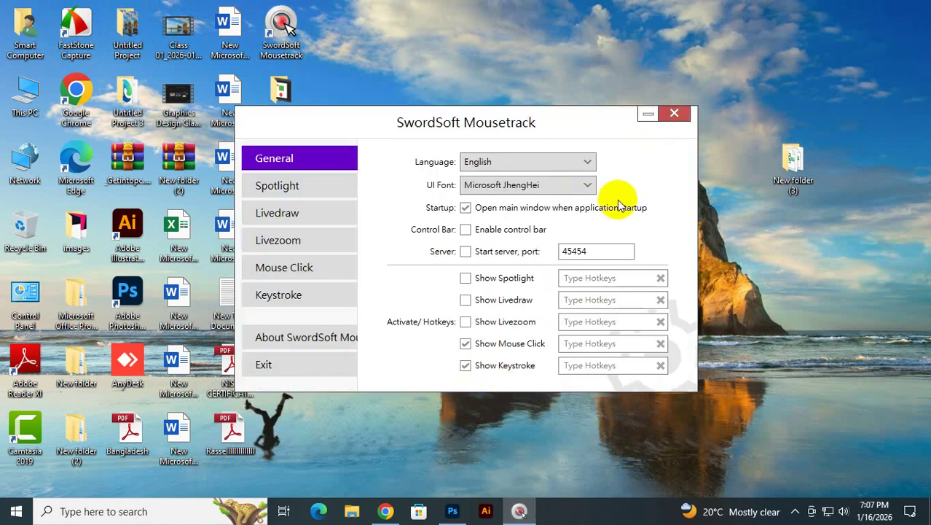
click(648, 113)
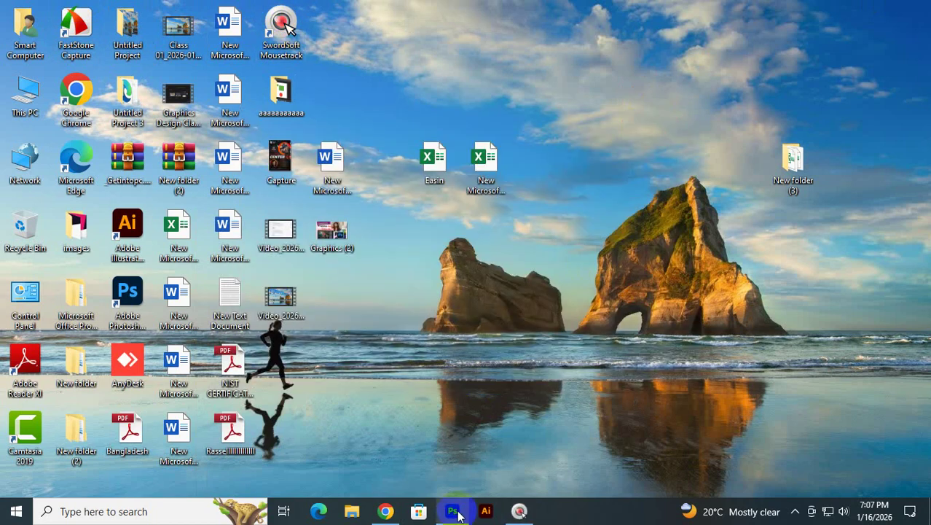
click(461, 354)
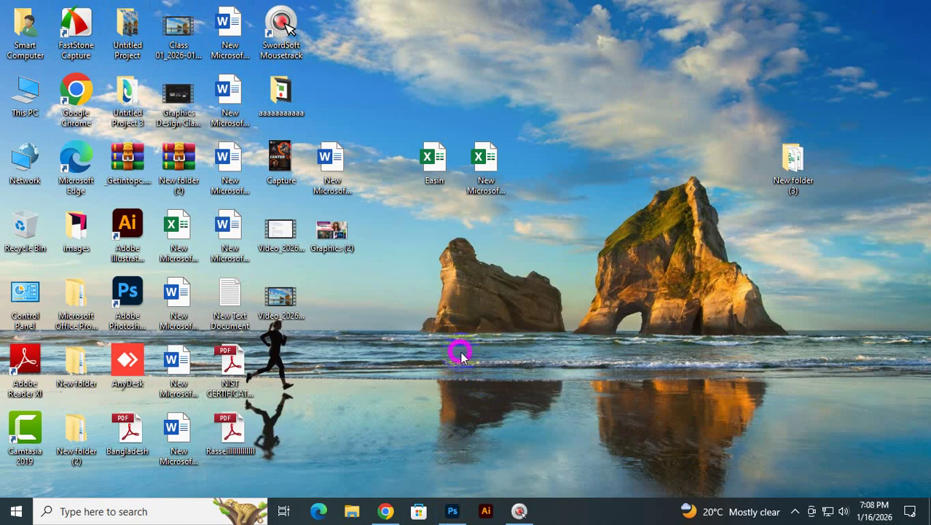
click(453, 510)
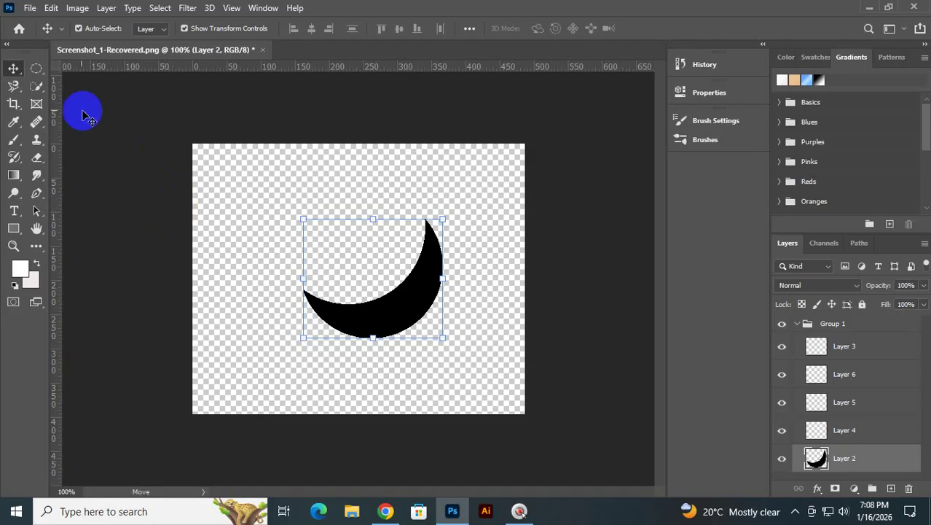
- Select Layer 2 containing the black crescent and turn off Show Transform Controls for the Move tool
click(879, 367)
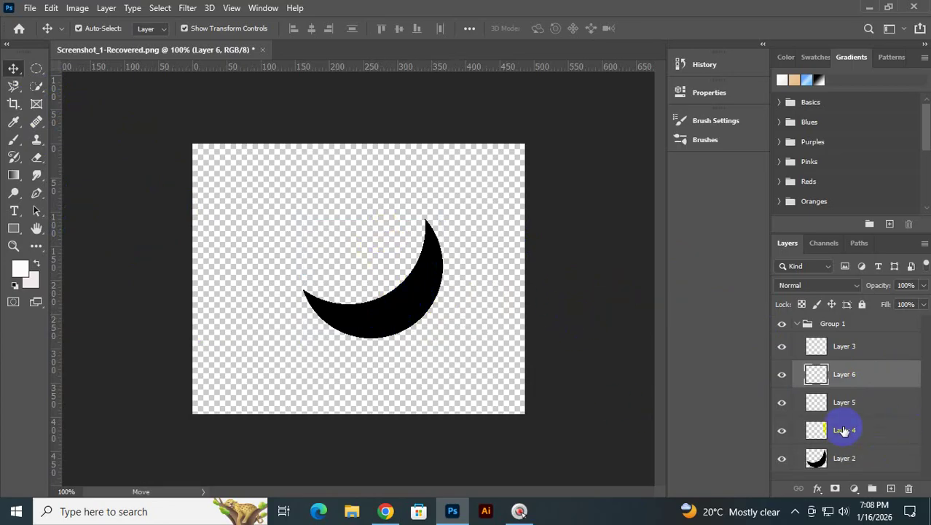
click(844, 467)
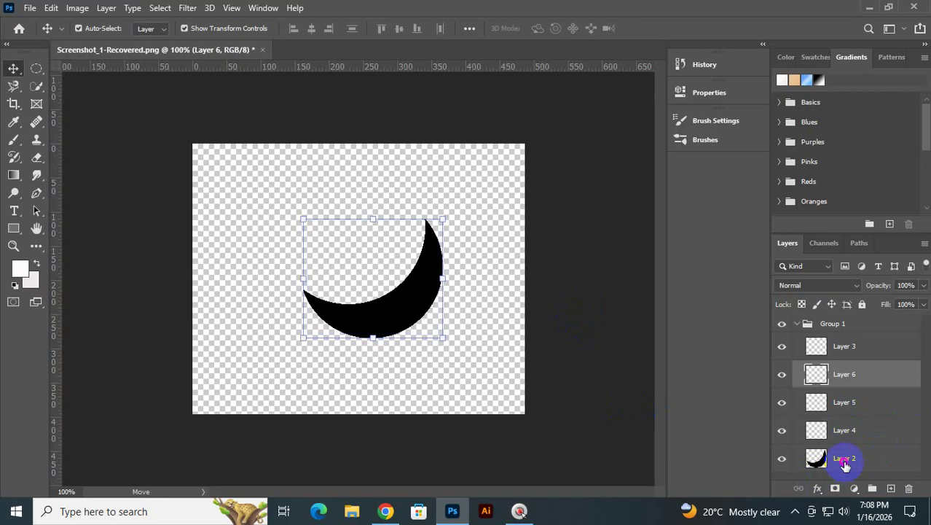
click(185, 28)
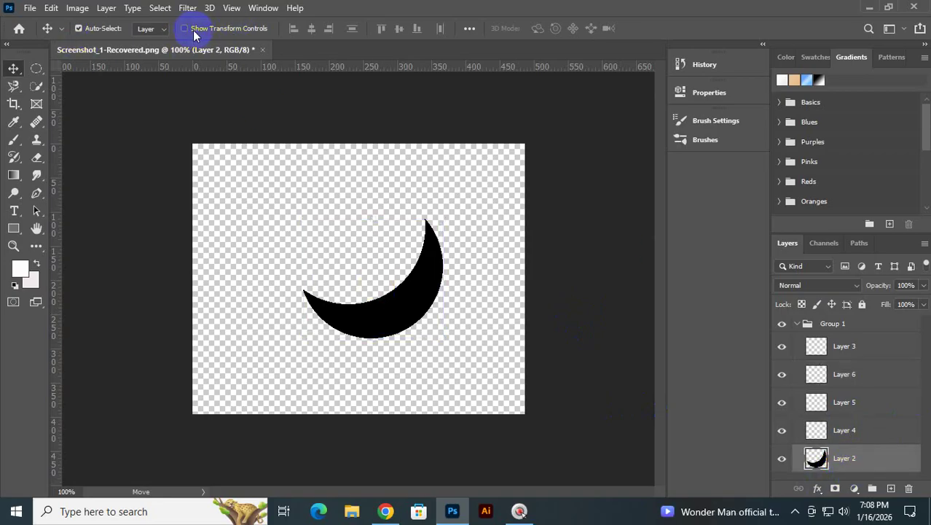
click(184, 29)
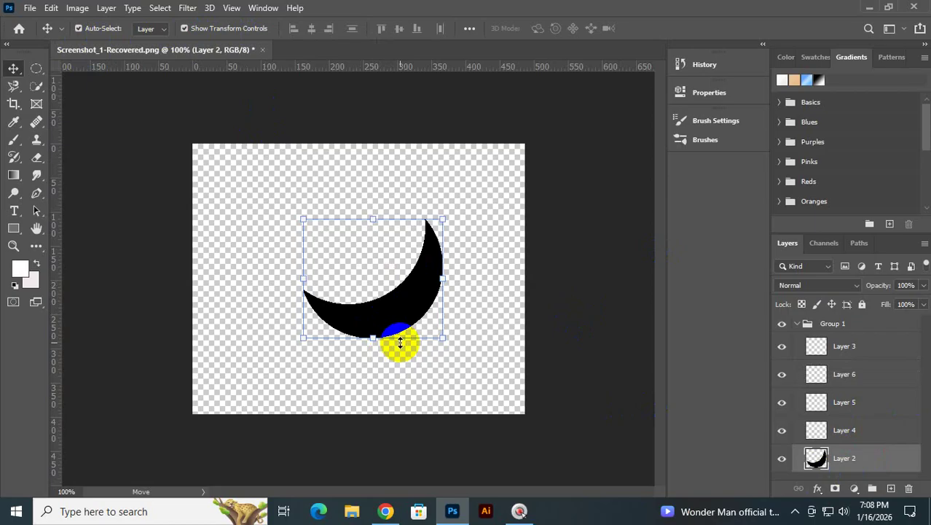
click(186, 28)
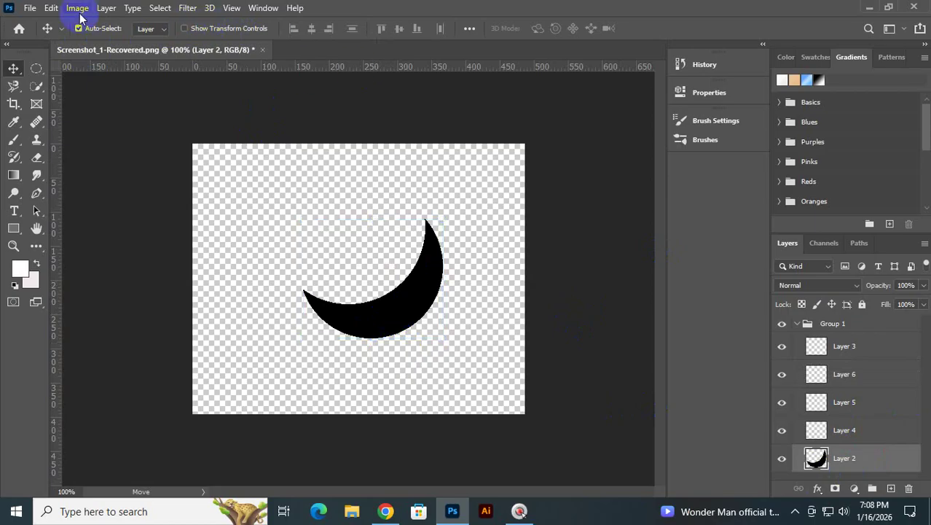
- Start Free Transform on the crescent in Layer 2 and rotate it 180°
click(52, 8)
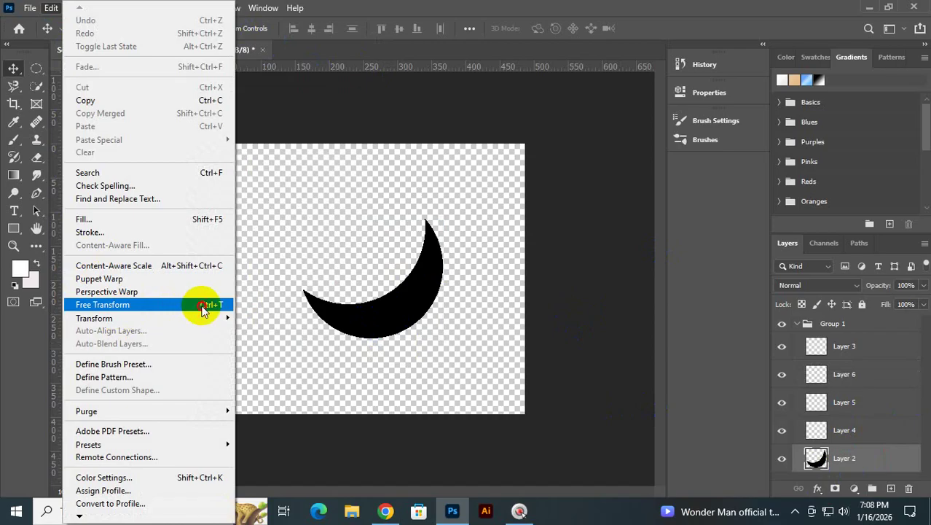
click(204, 310)
right_click(416, 259)
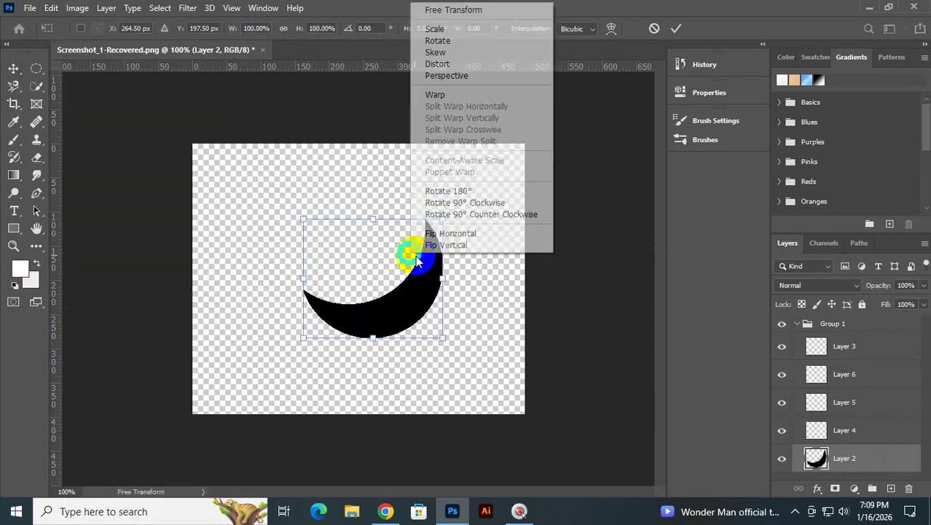
right_click(393, 303)
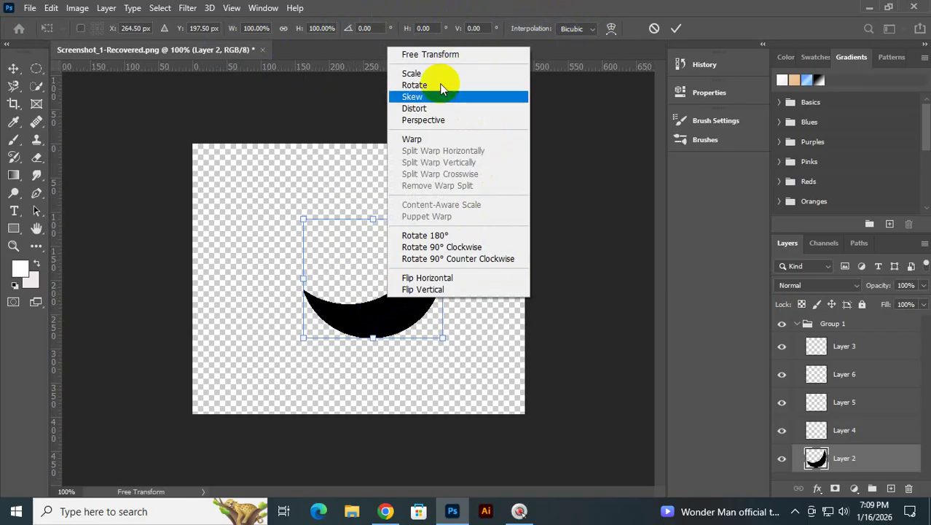
click(487, 237)
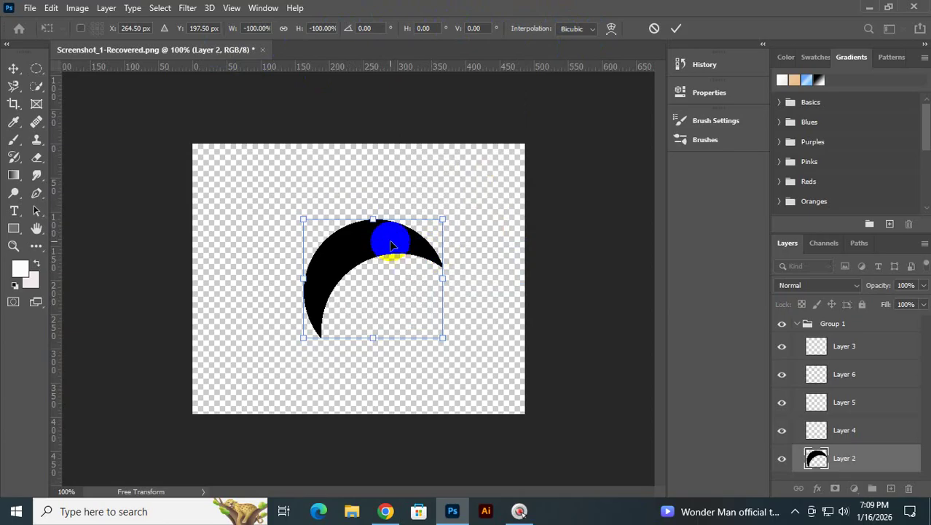
- Apply Rotate 90° Clockwise to the crescent, followed by Rotate 90° Counter Clockwise
right_click(390, 243)
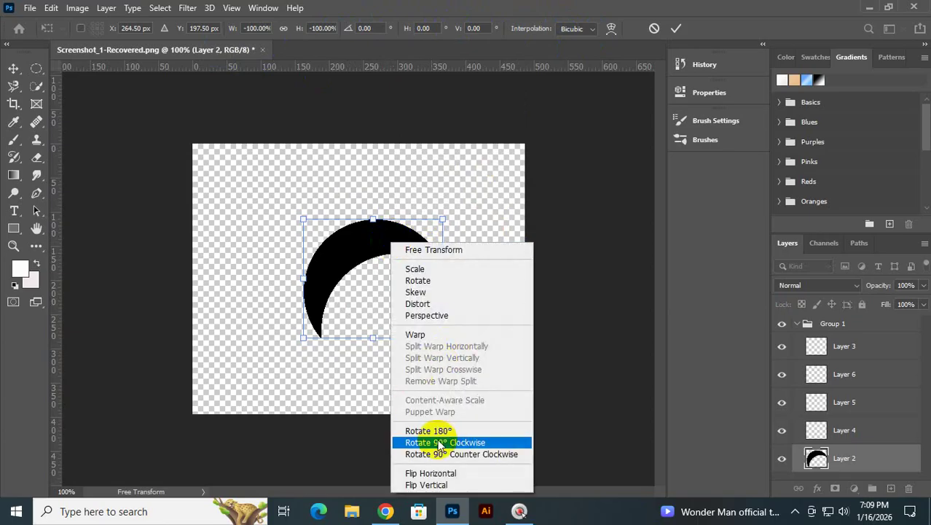
click(488, 443)
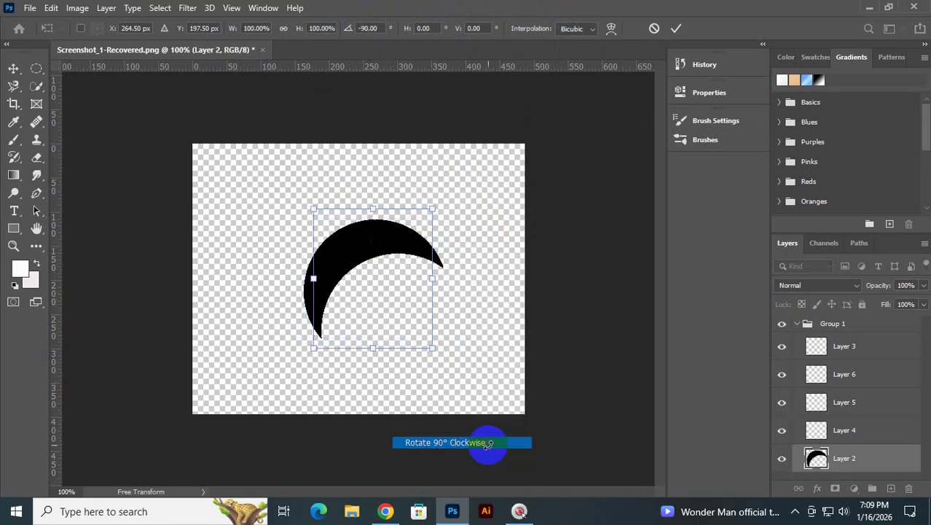
right_click(363, 284)
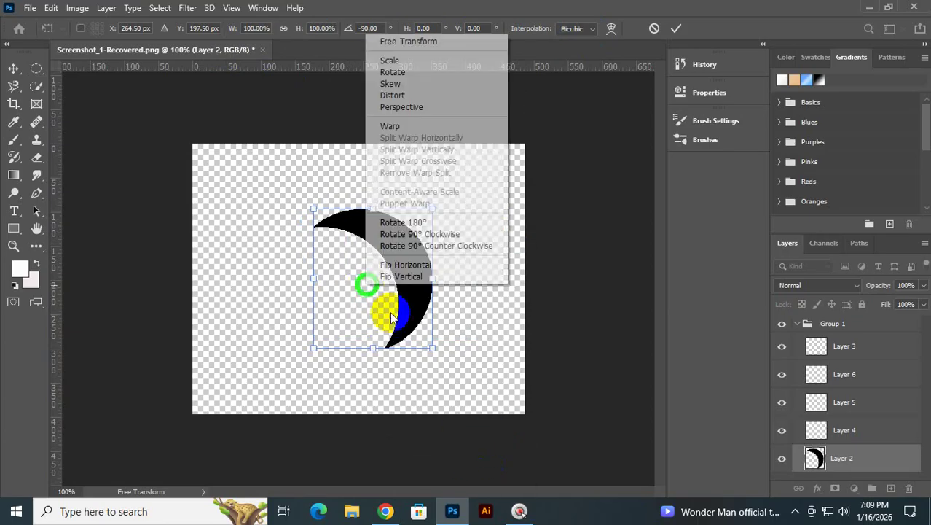
click(469, 246)
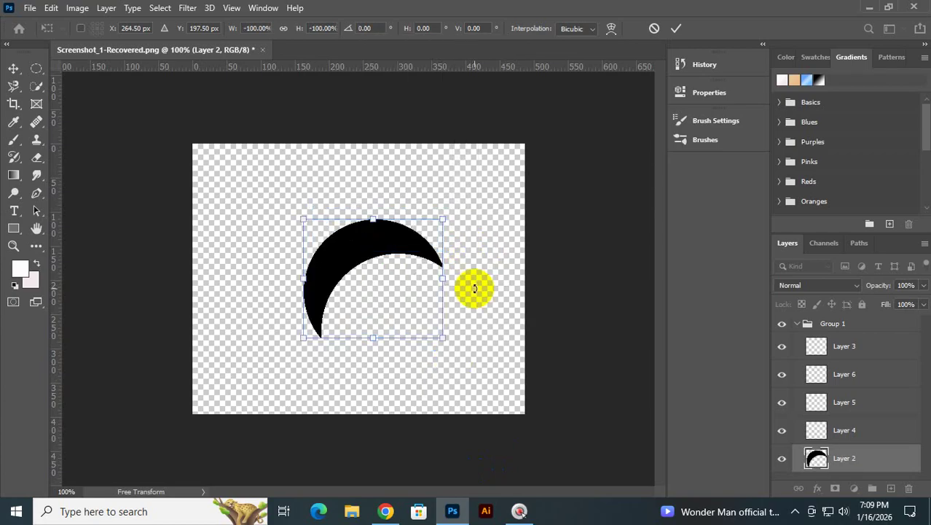
- Set the crescent's rotation angle to 45° and apply the transformation
click(373, 27)
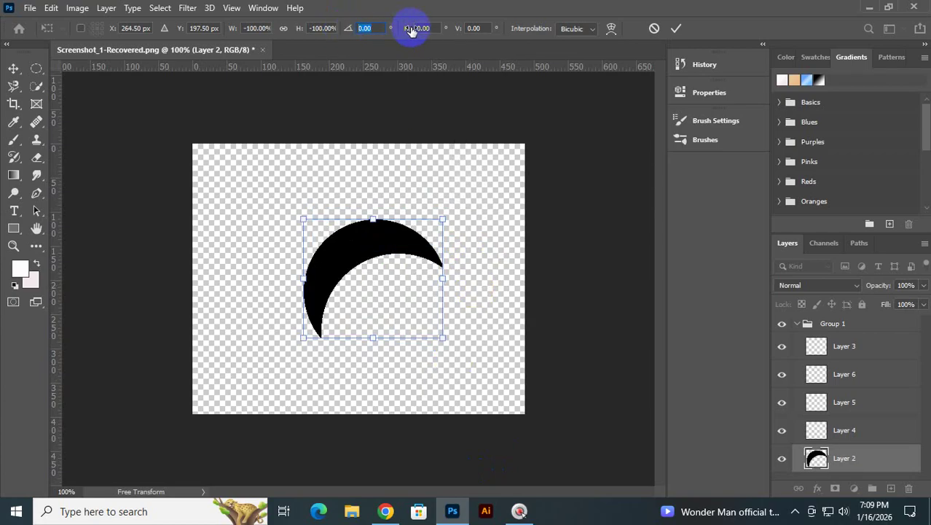
text(45)
key(Return)
key(Return)
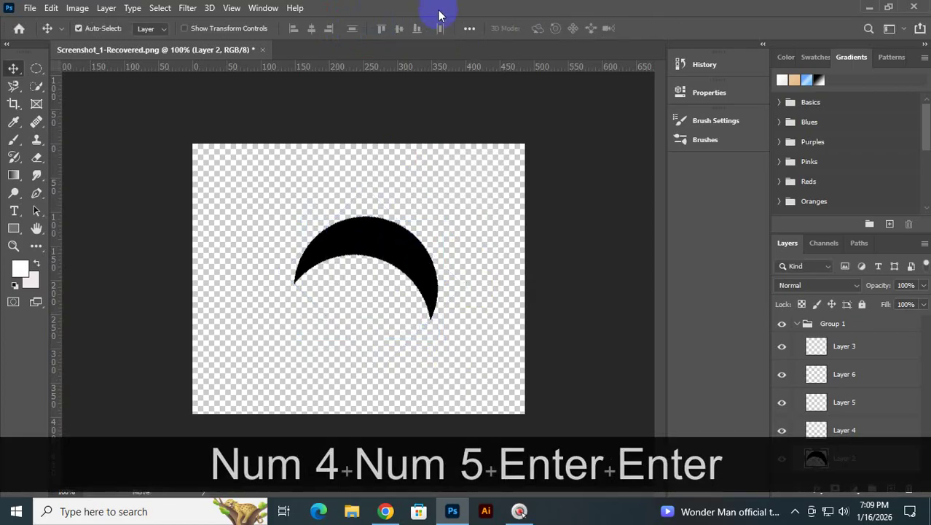
- Turn on Show Transform Controls and enlarge the crescent to about 122% width and 131% height
click(362, 246)
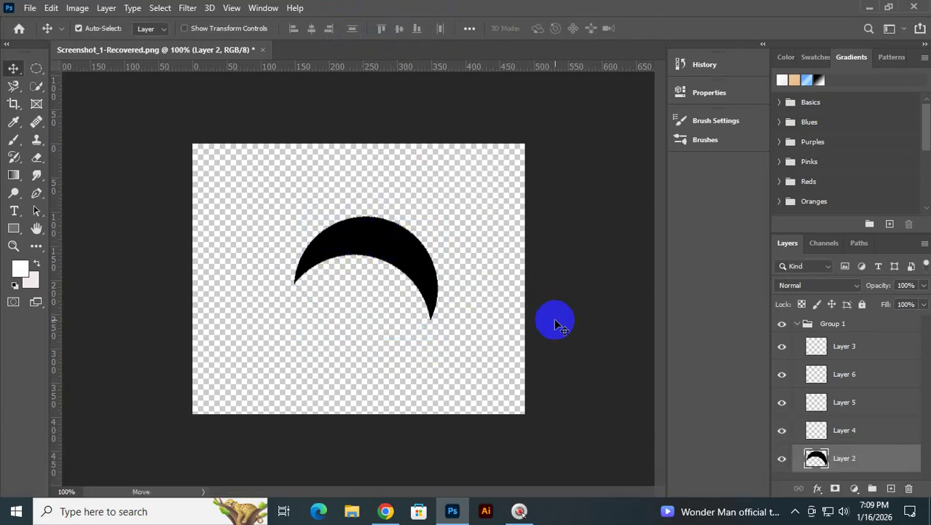
click(185, 28)
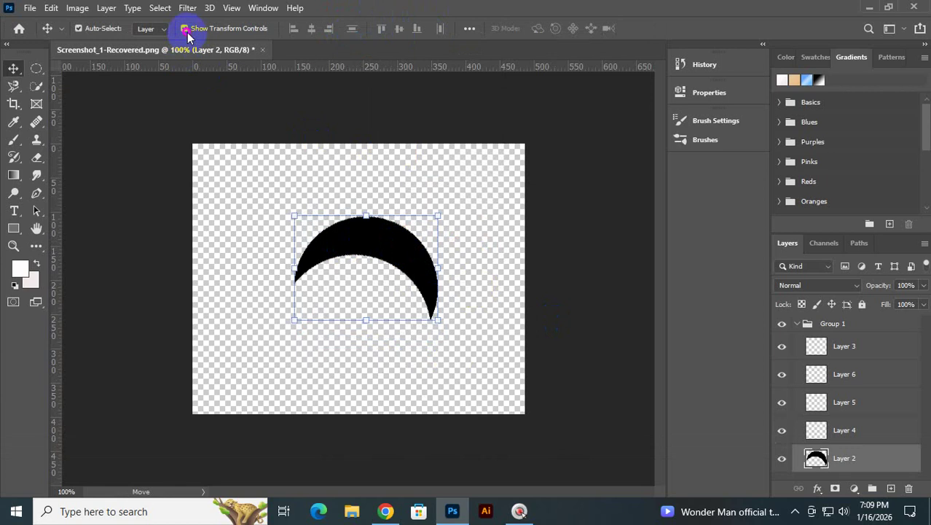
right_click(350, 238)
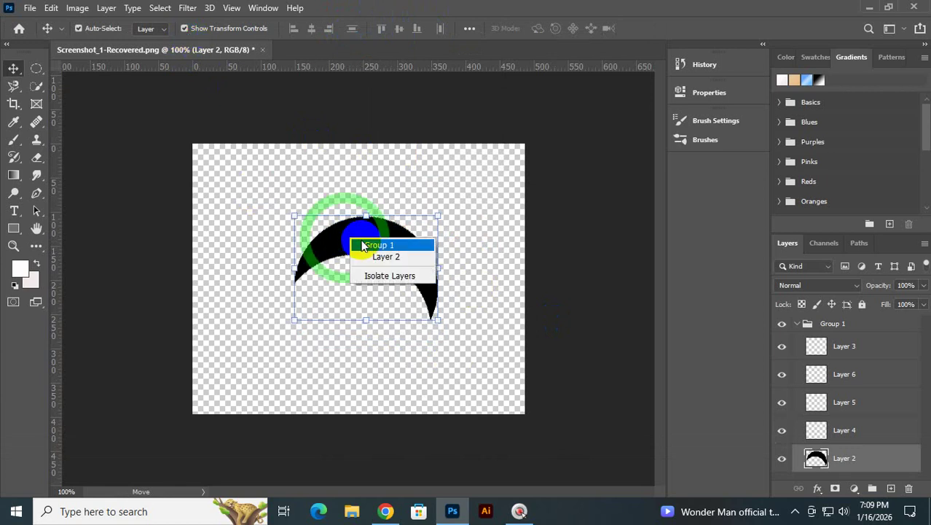
click(398, 232)
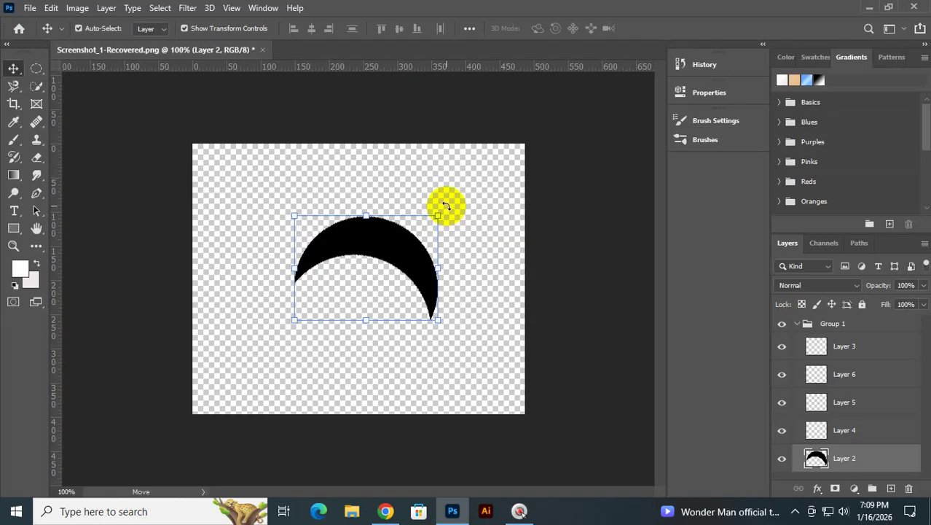
drag(436, 215, 468, 185)
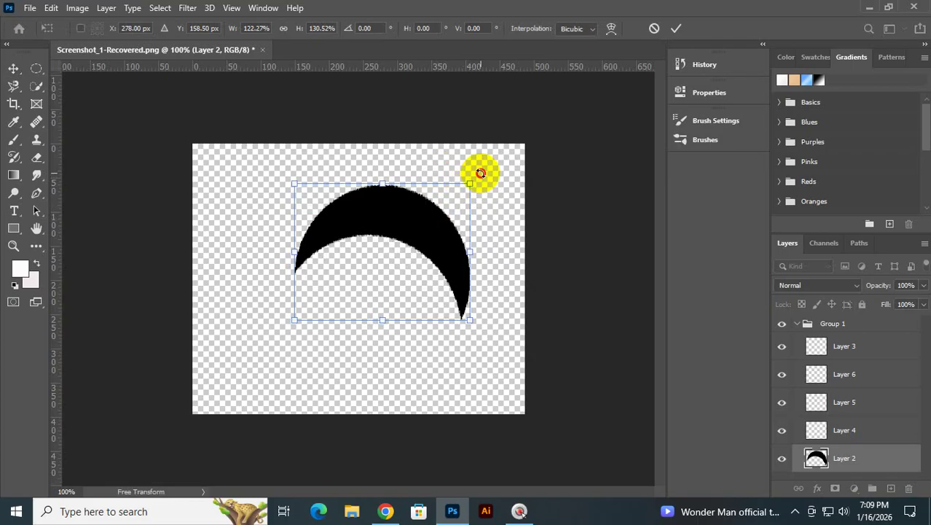
- Rotate the enlarged crescent freely to an angle of about 127°, and apply Rotate 180° to it
drag(480, 173, 384, 364)
right_click(416, 270)
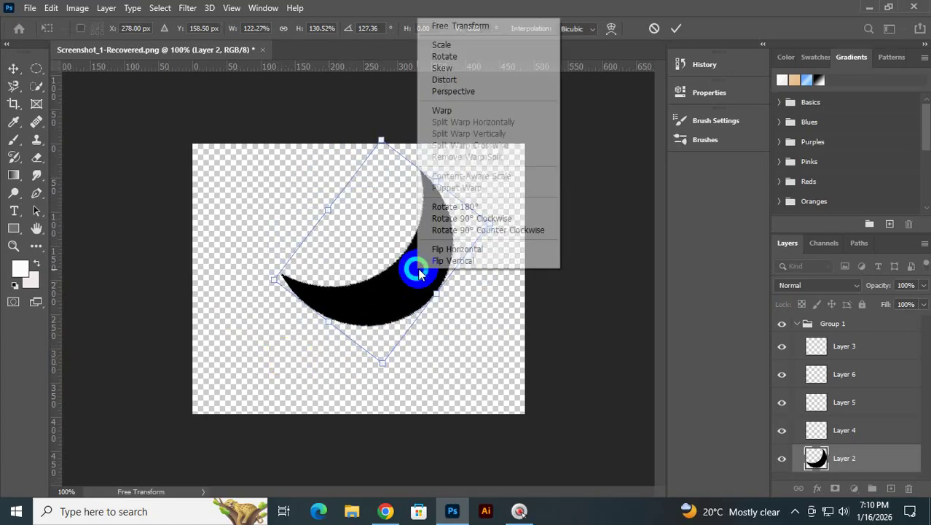
click(493, 218)
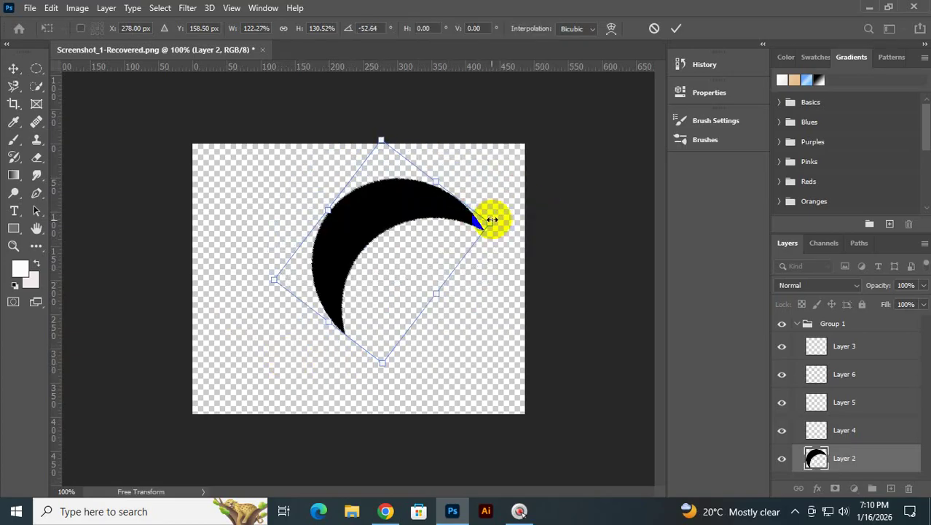
- Rotate the crescent freely to an angle of about 133° and choose the Rotate transform mode
drag(501, 226, 271, 268)
right_click(355, 257)
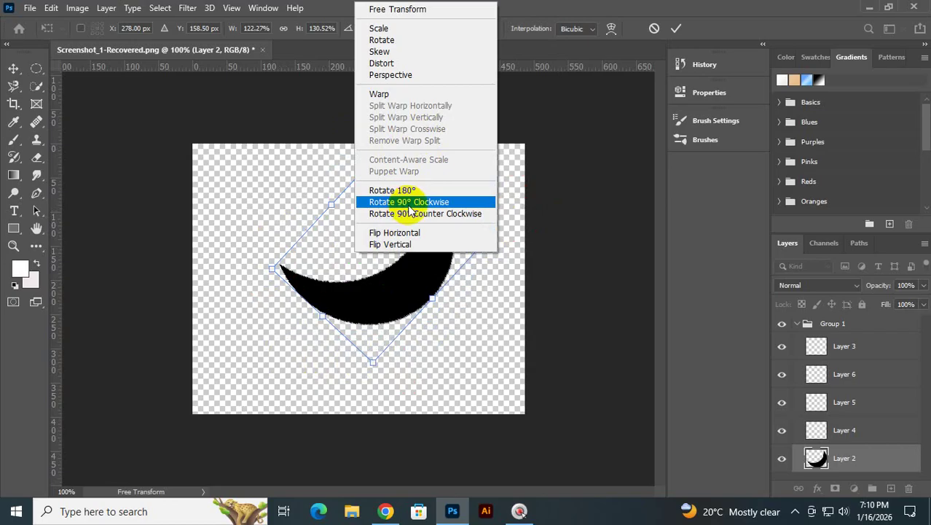
click(420, 41)
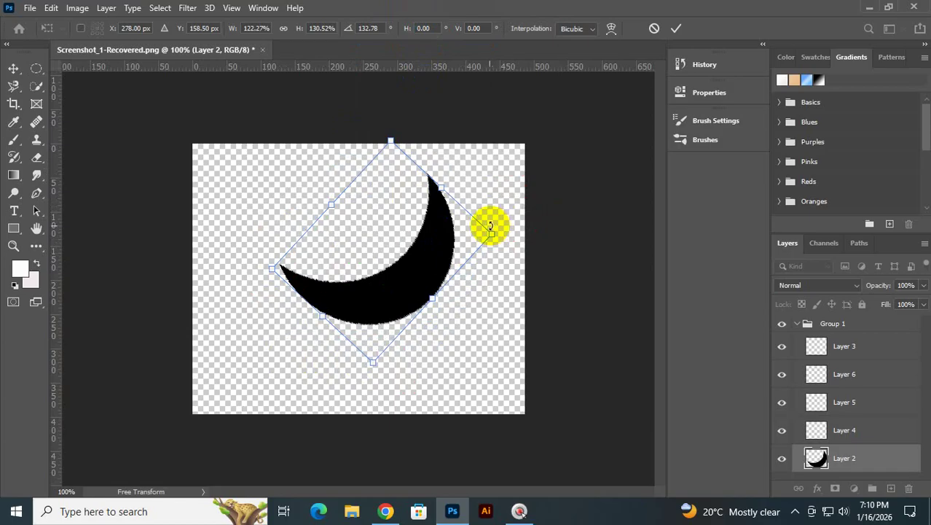
- Return the crescent to Free Transform mode and rotate it slightly to an angle of about 134°
right_click(405, 245)
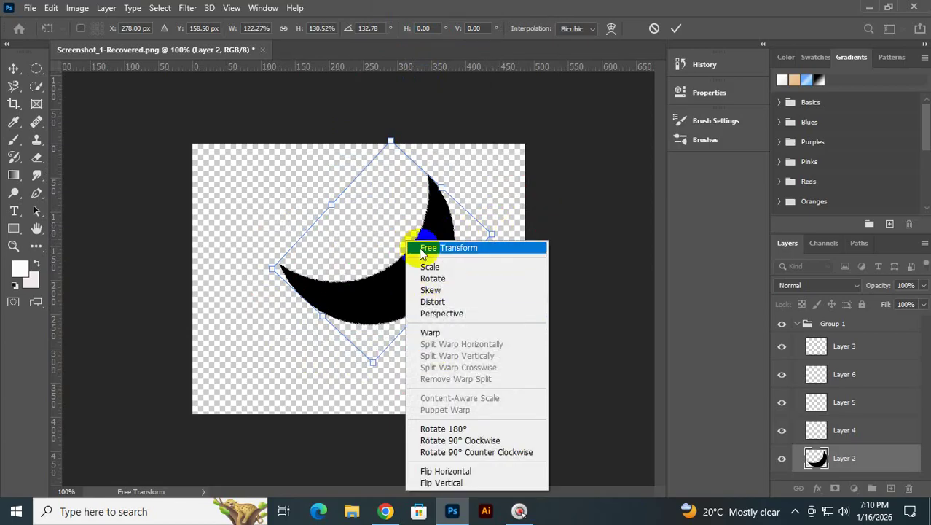
click(415, 247)
right_click(405, 210)
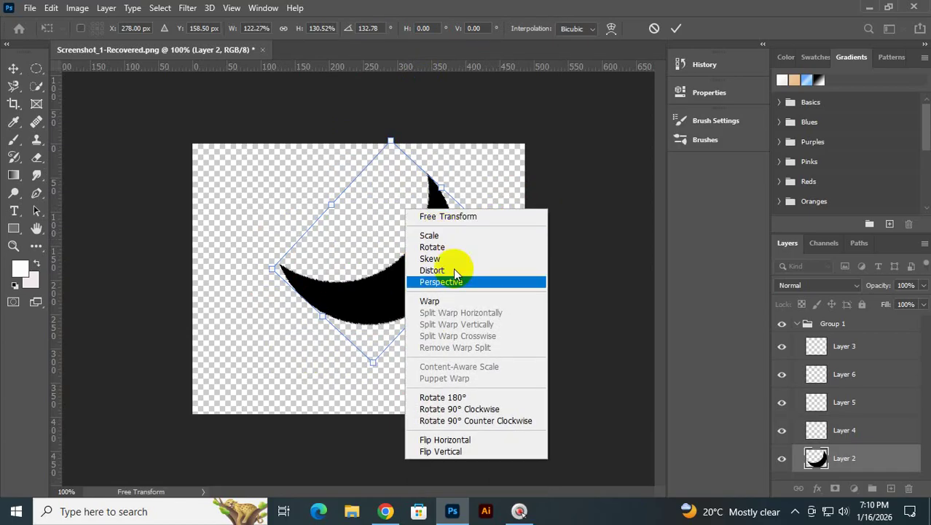
click(487, 448)
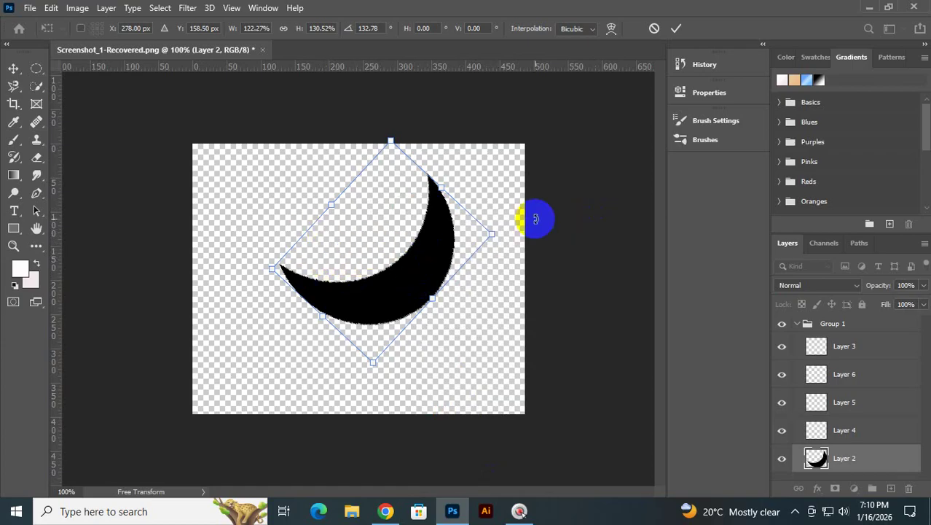
drag(534, 216, 495, 250)
- Flip the crescent horizontally and flip it horizontally a second time to restore its orientation
right_click(373, 279)
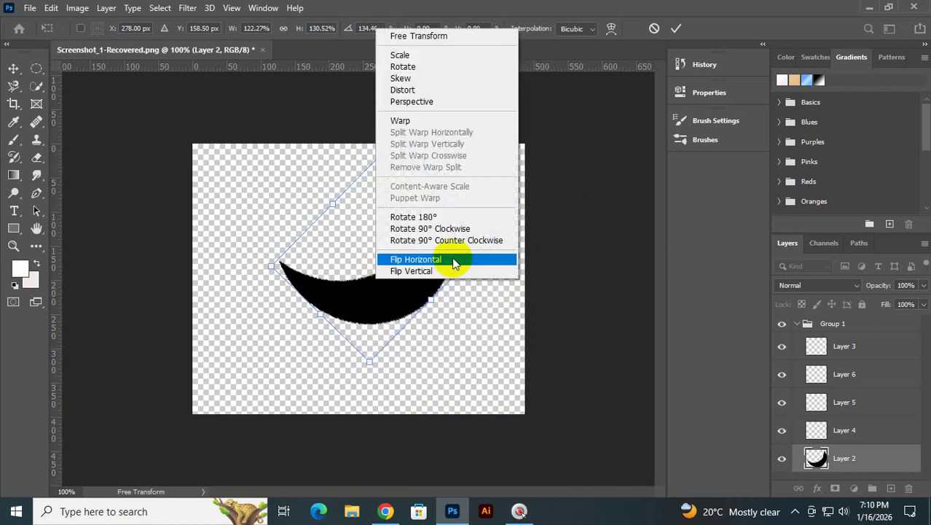
click(453, 262)
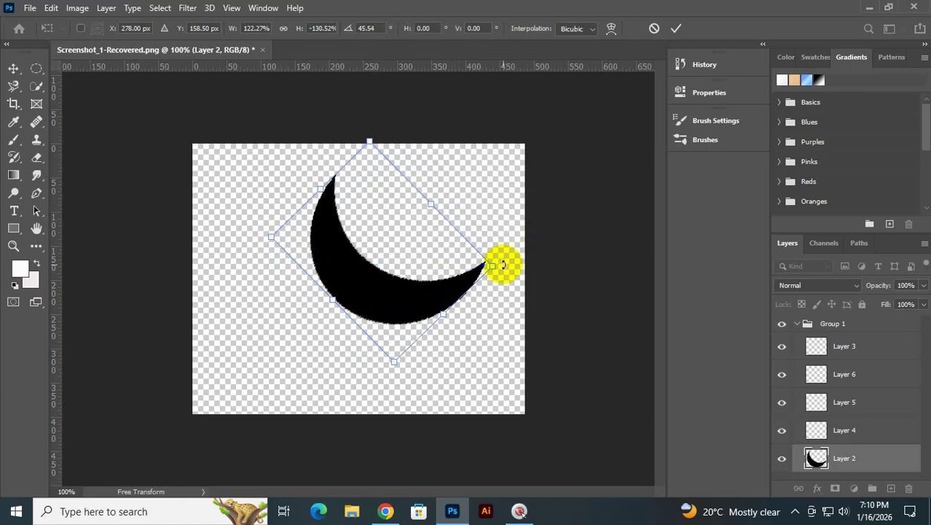
right_click(460, 258)
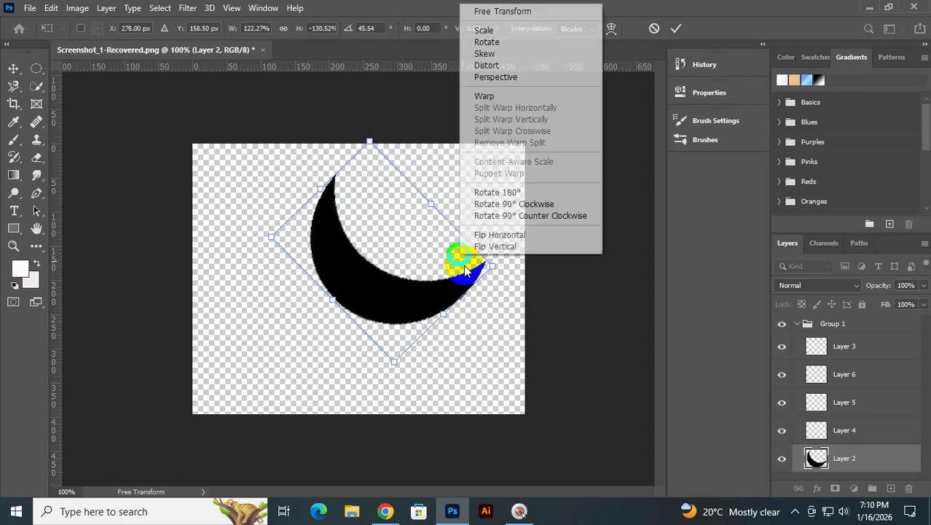
click(522, 237)
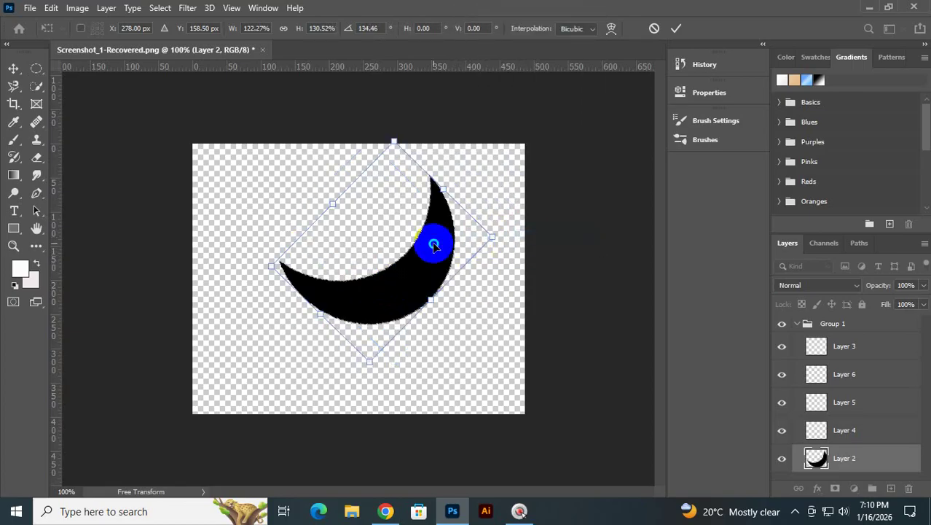
- Flip the crescent vertically twice and commit the transformation
right_click(434, 245)
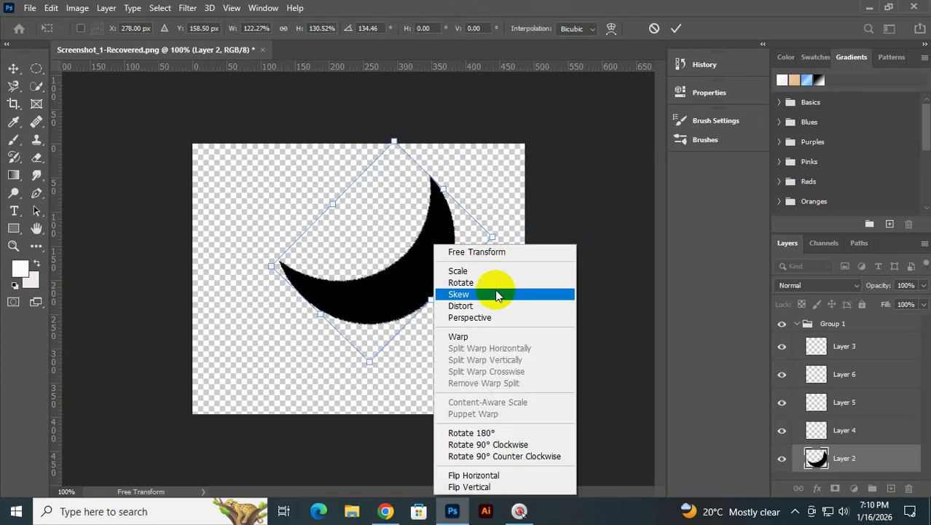
click(489, 487)
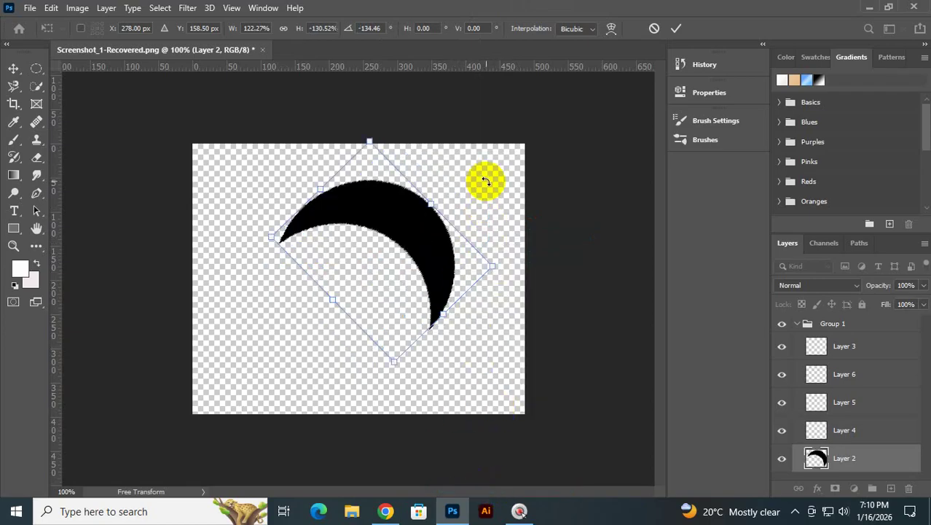
right_click(371, 177)
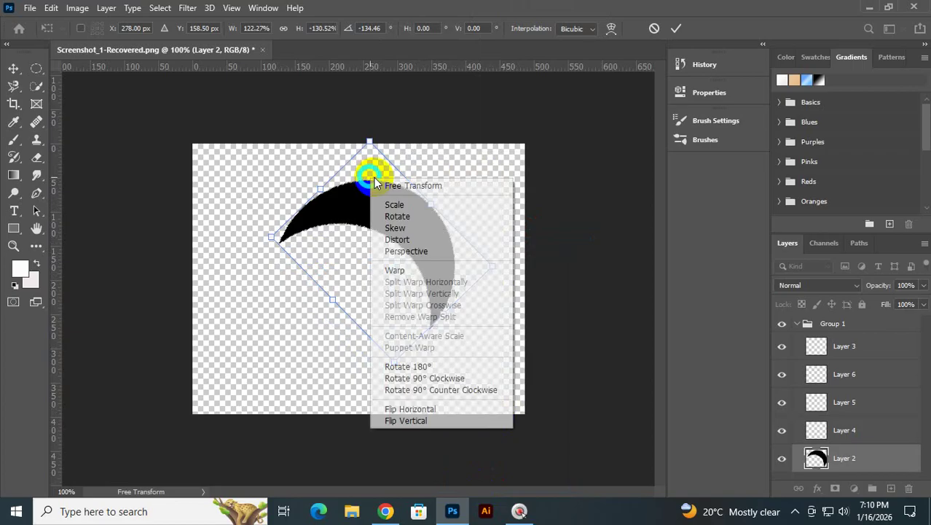
click(410, 420)
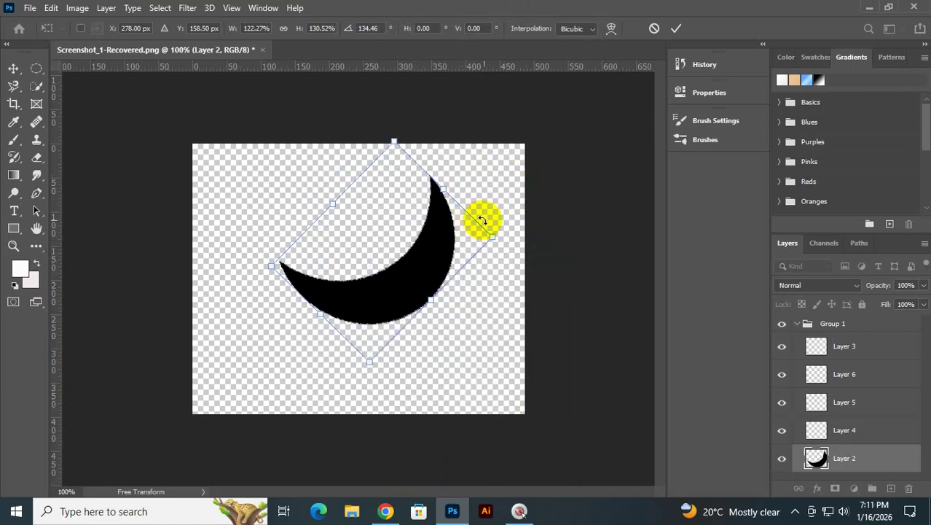
click(674, 29)
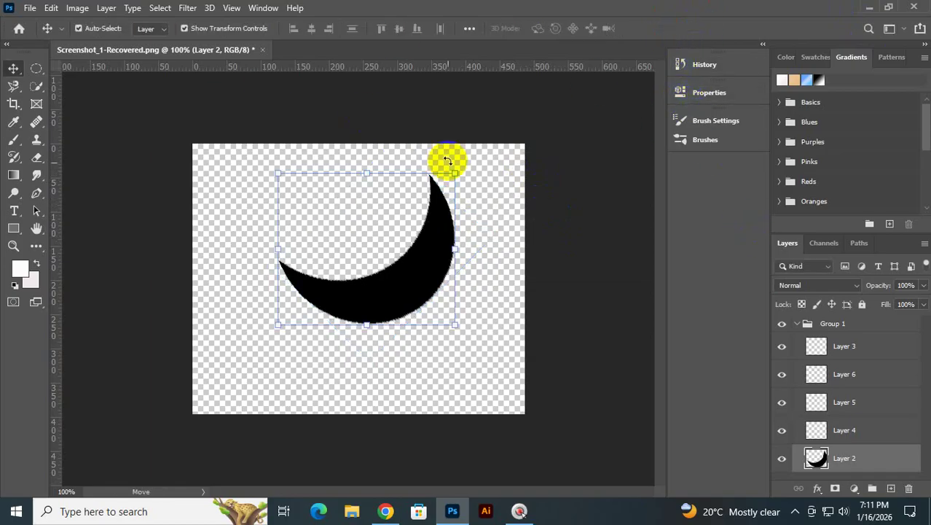
- Close the crescent document without saving, and open and close the recent image of a wooden table in a garden
click(263, 51)
click(481, 199)
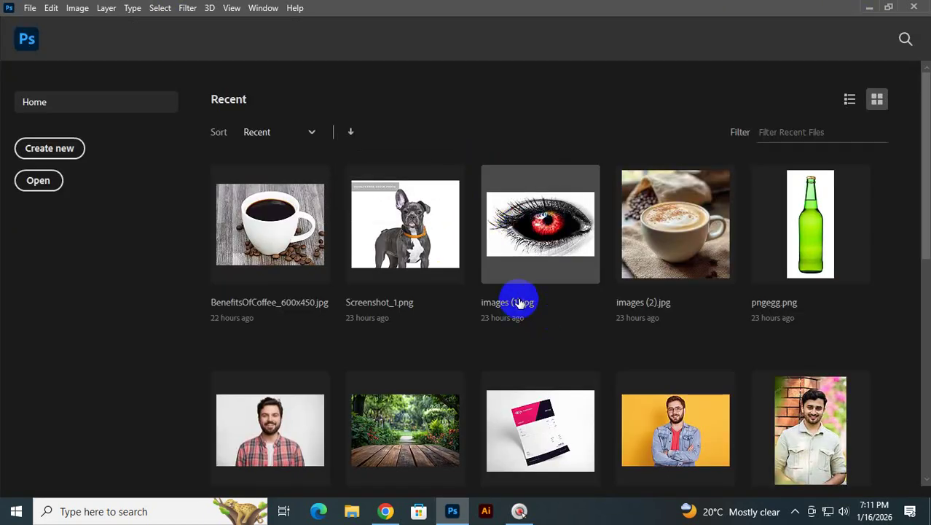
click(446, 434)
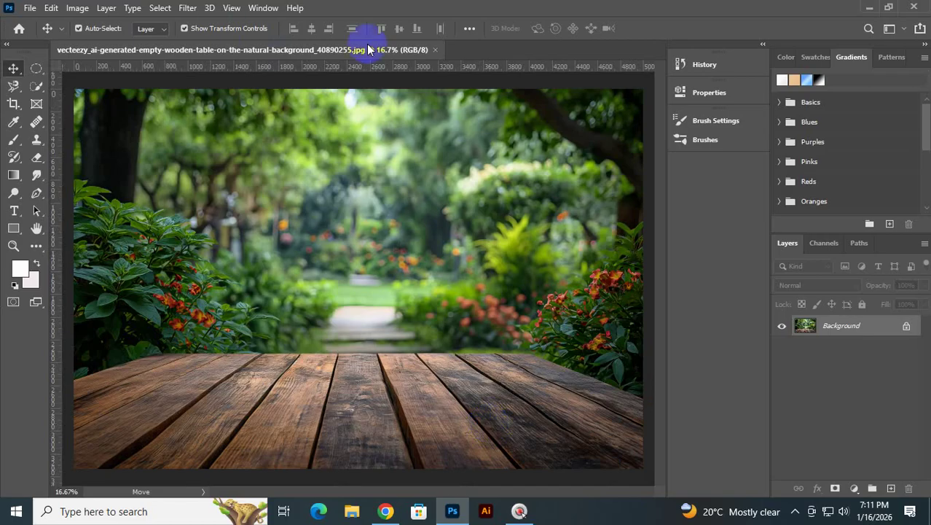
click(432, 51)
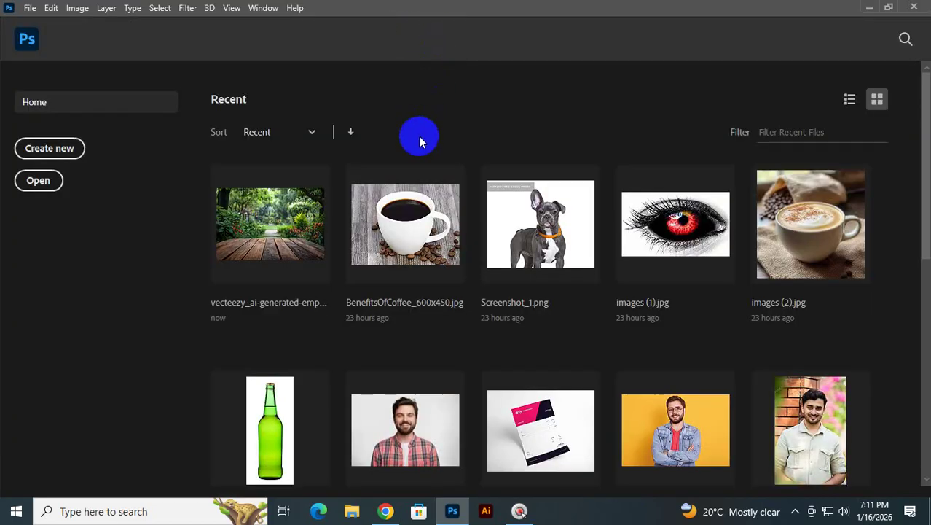
- Clear the list of recently opened files
click(35, 12)
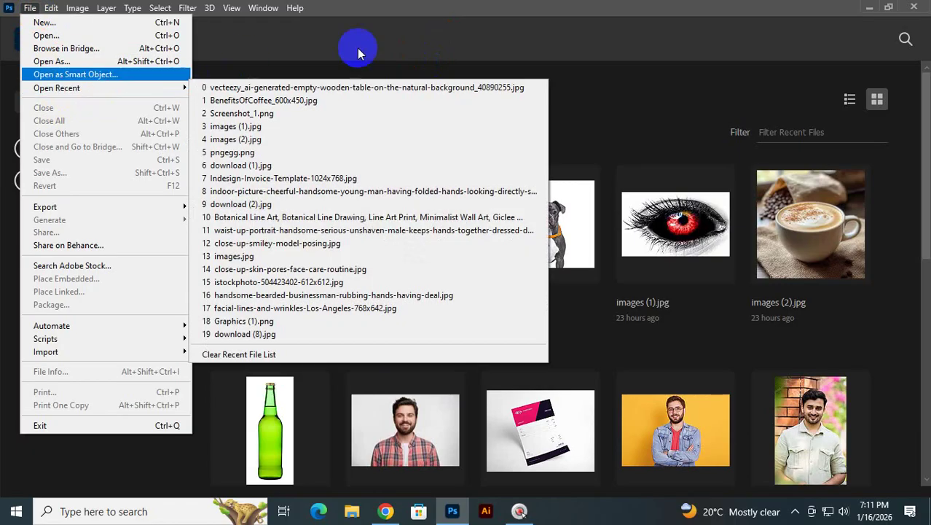
click(687, 57)
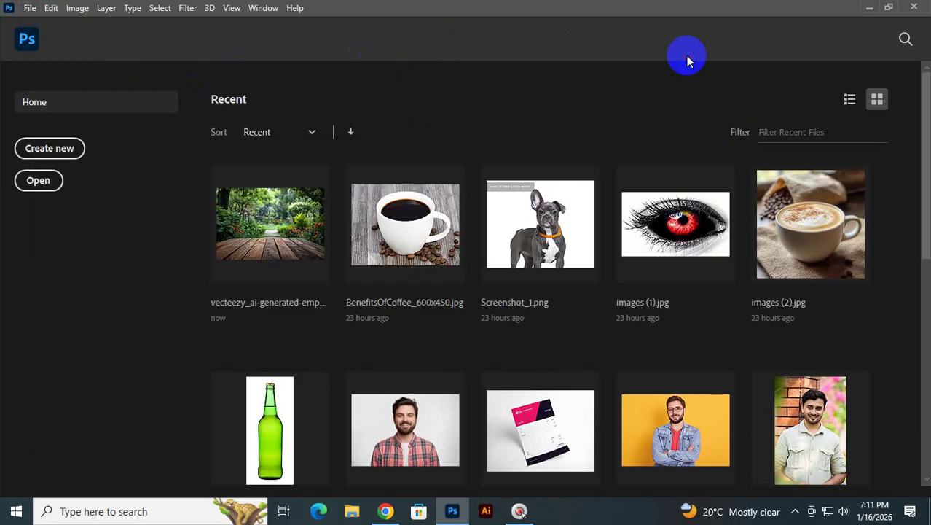
click(30, 9)
mouse_move(63, 97)
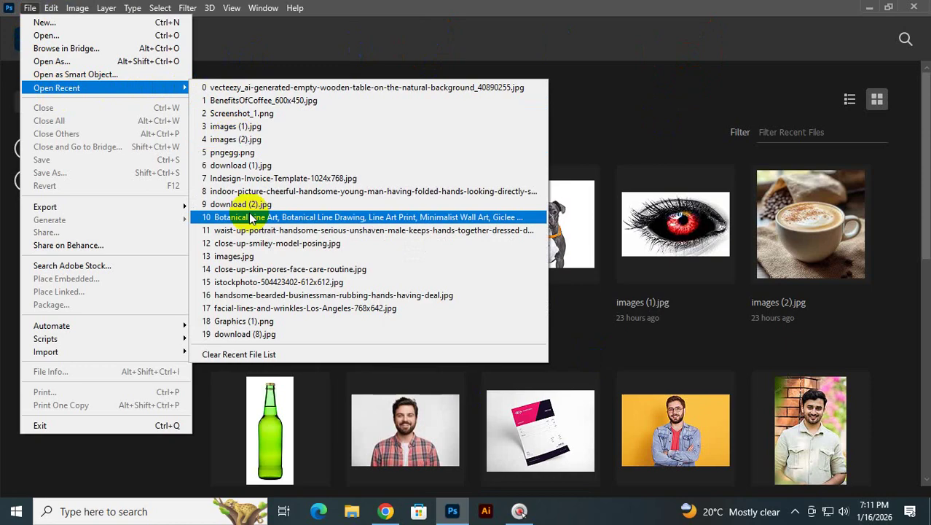
click(289, 354)
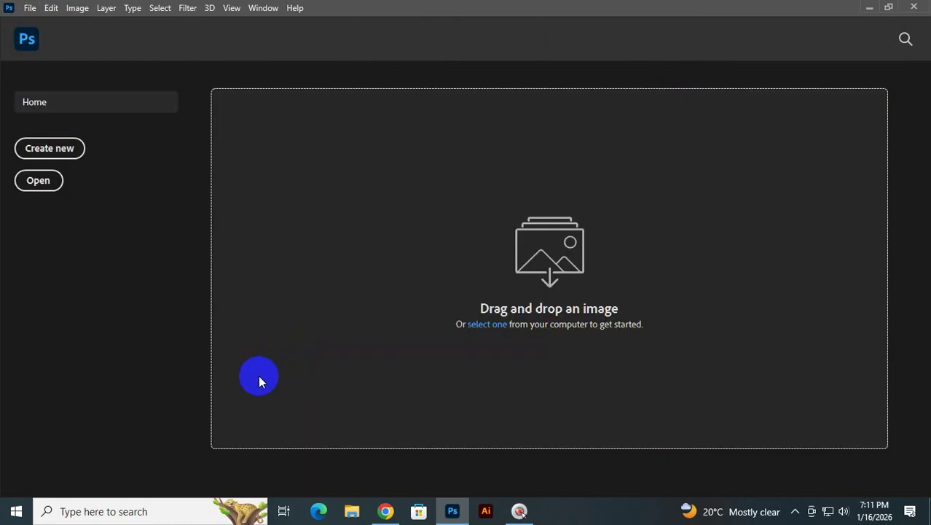
- Open the vecteezy image of the empty wooden table on a natural background from the Downloads folder
click(62, 182)
click(38, 182)
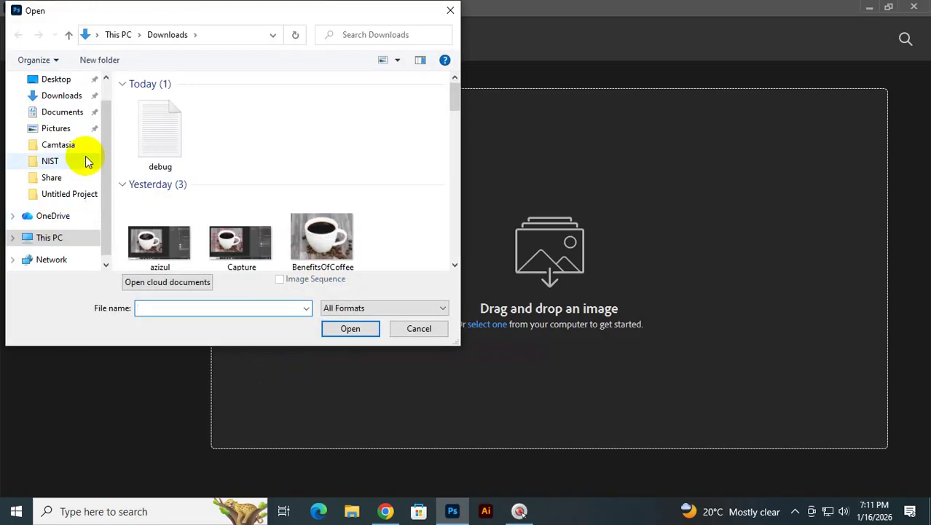
scroll(129, 176, down, 5)
scroll(162, 167, up, 1)
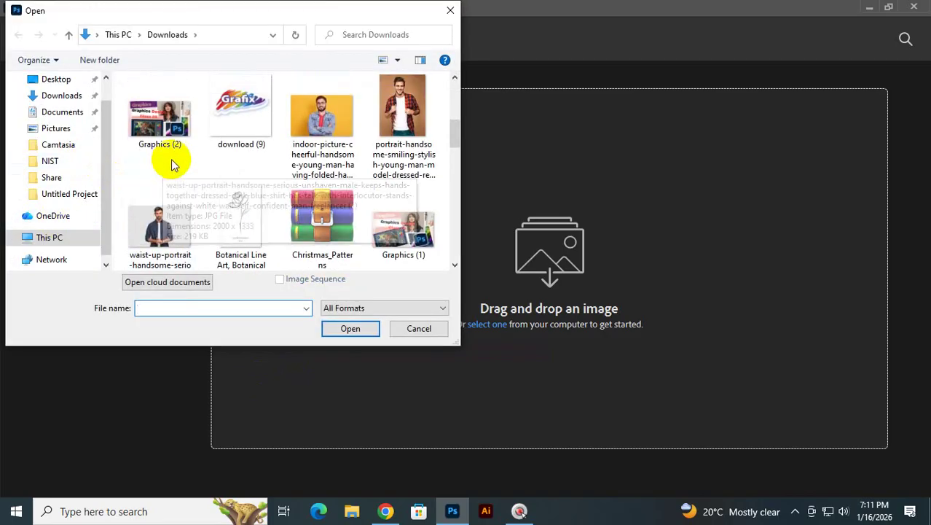
scroll(172, 164, up, 5)
scroll(176, 172, down, 6)
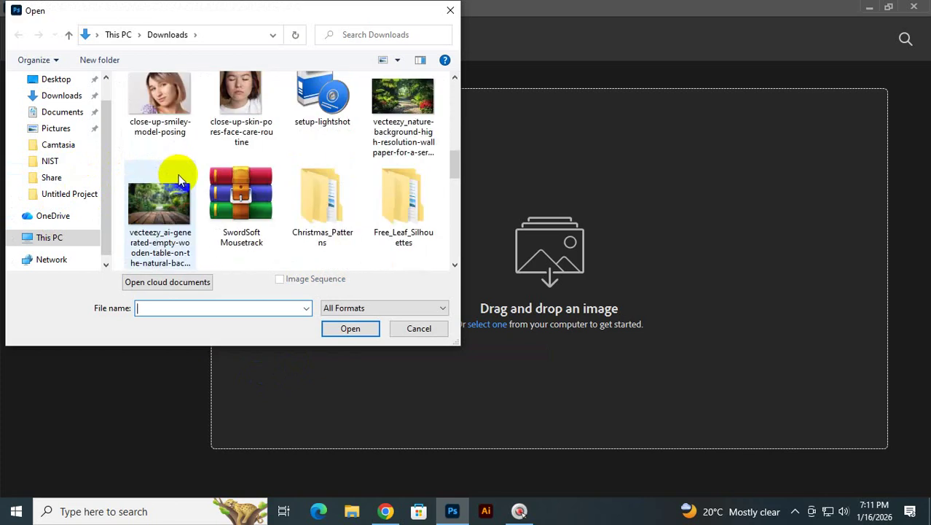
double_click(181, 178)
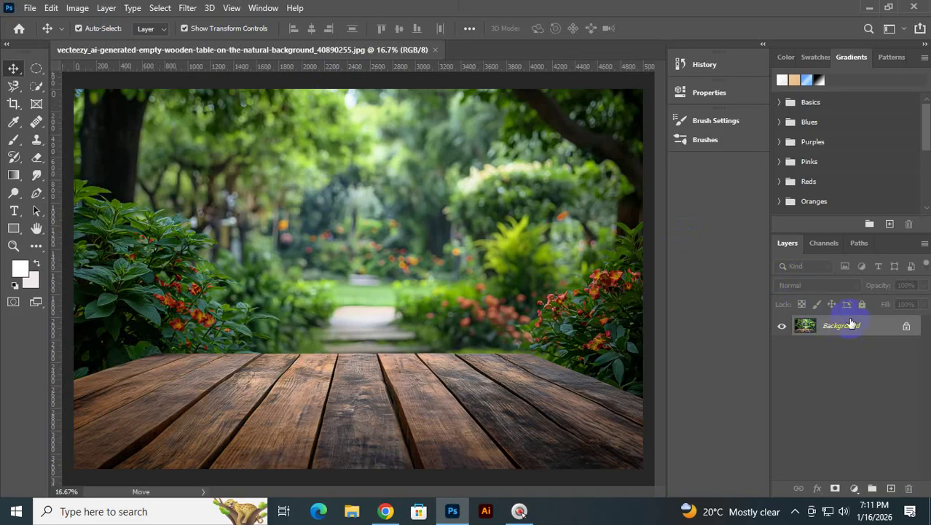
- Unlock the Background layer and undo the unlocking
click(907, 326)
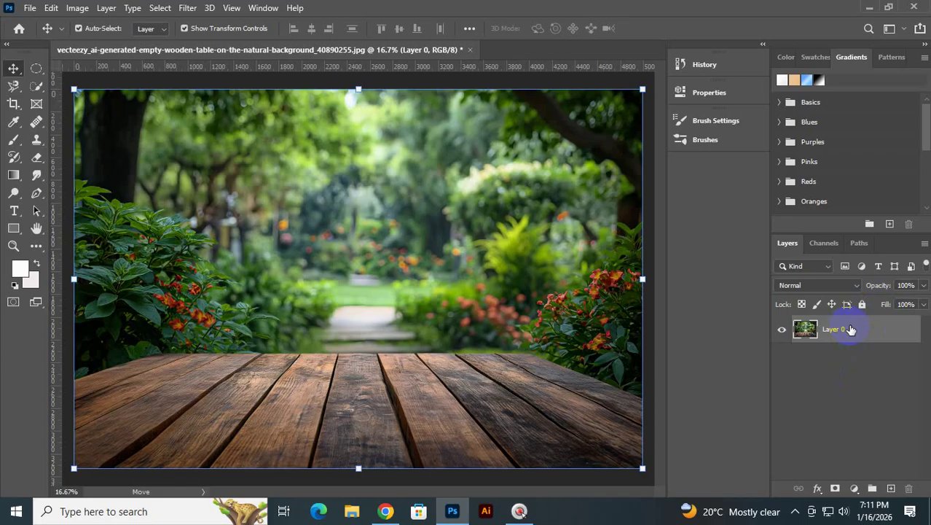
key(ctrl+z)
click(832, 374)
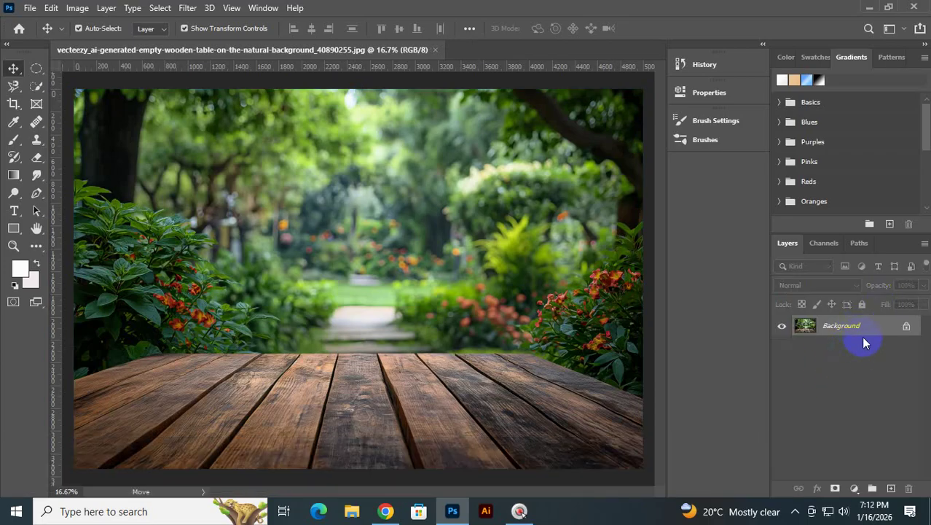
- Duplicate the Background layer and turn off Show Transform Controls for the Move tool
drag(872, 328, 892, 488)
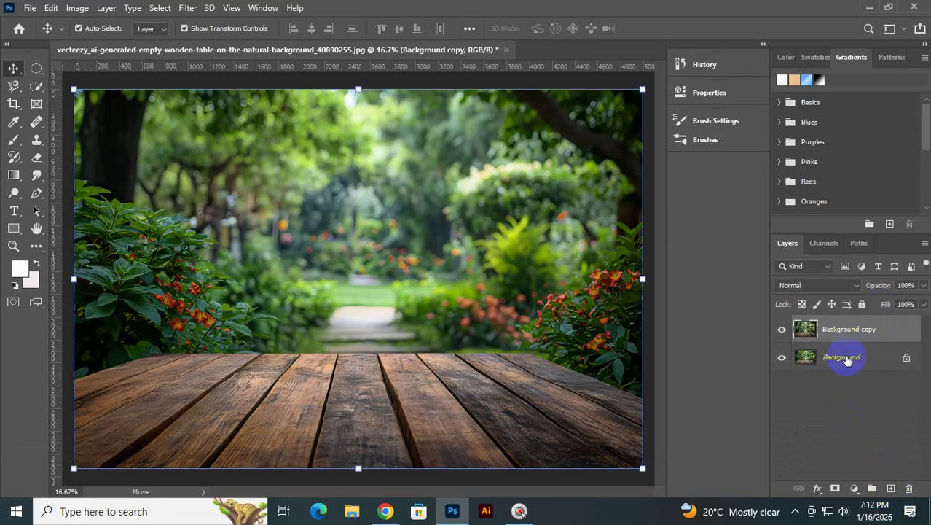
click(817, 286)
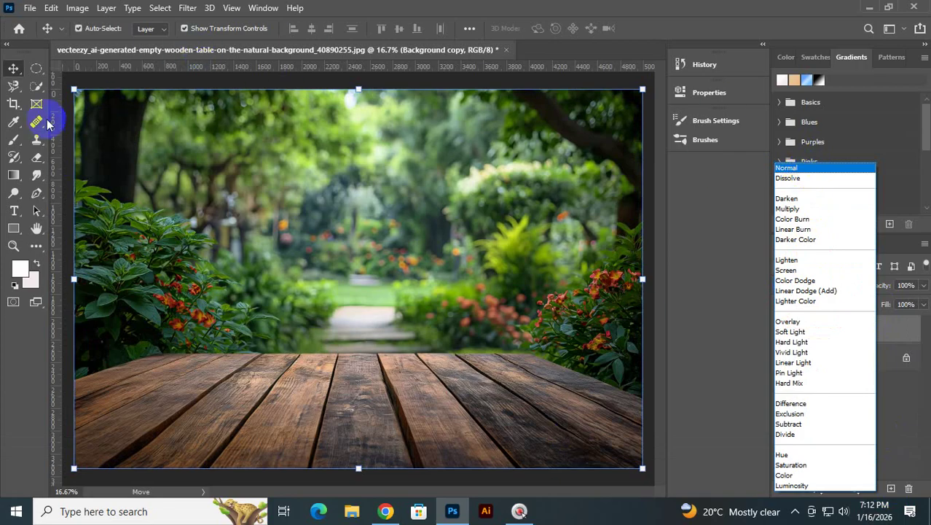
click(186, 30)
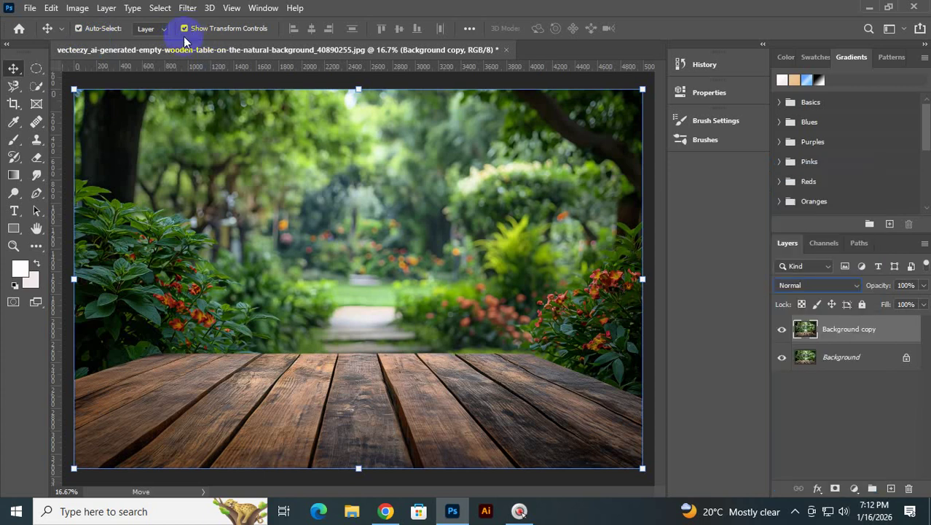
click(185, 29)
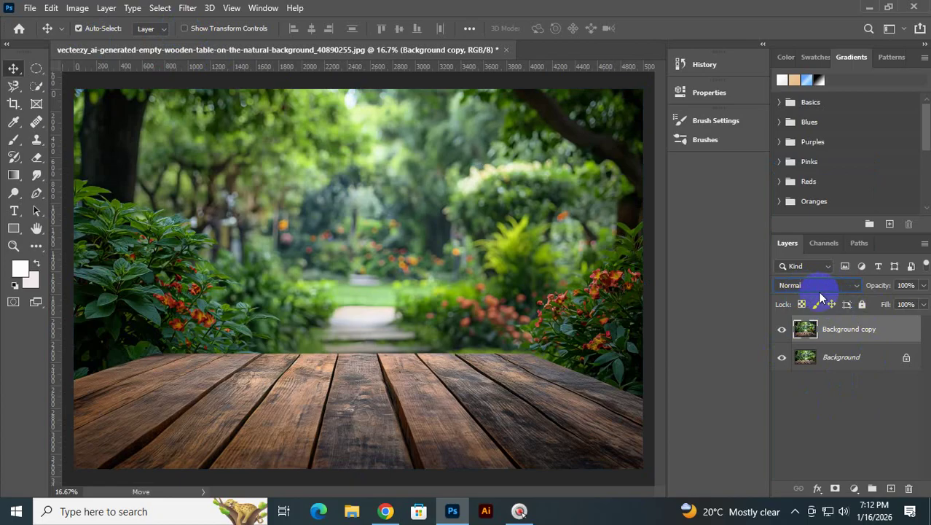
click(185, 28)
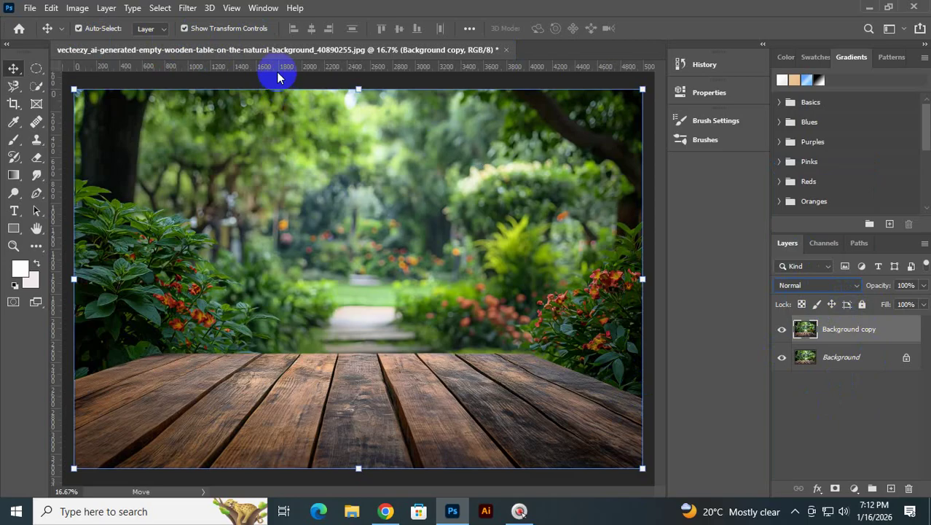
click(185, 28)
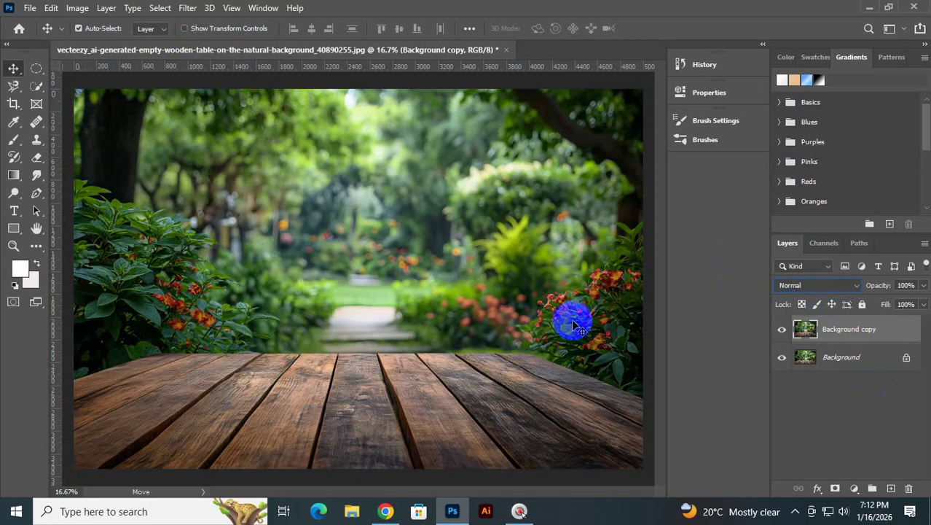
- Set the blend mode of the Background copy layer to Dissolve and return it to Normal
click(801, 290)
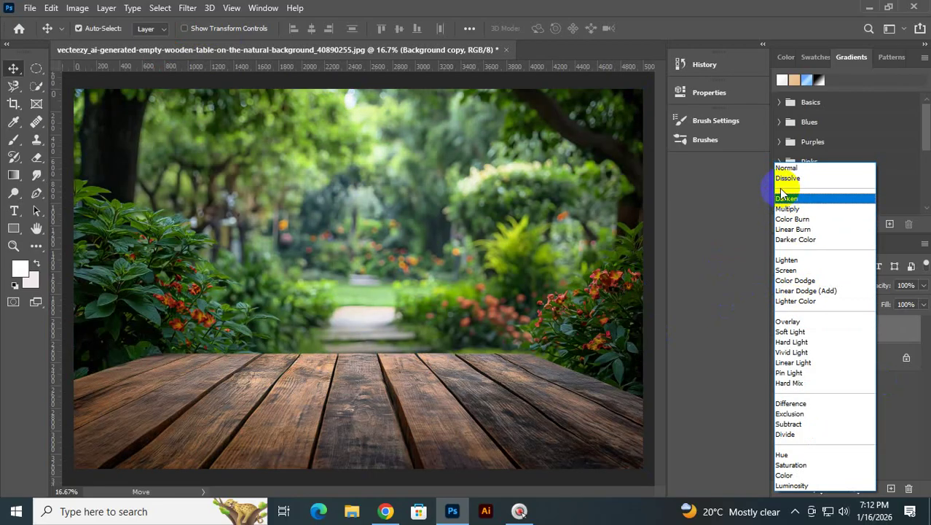
click(801, 181)
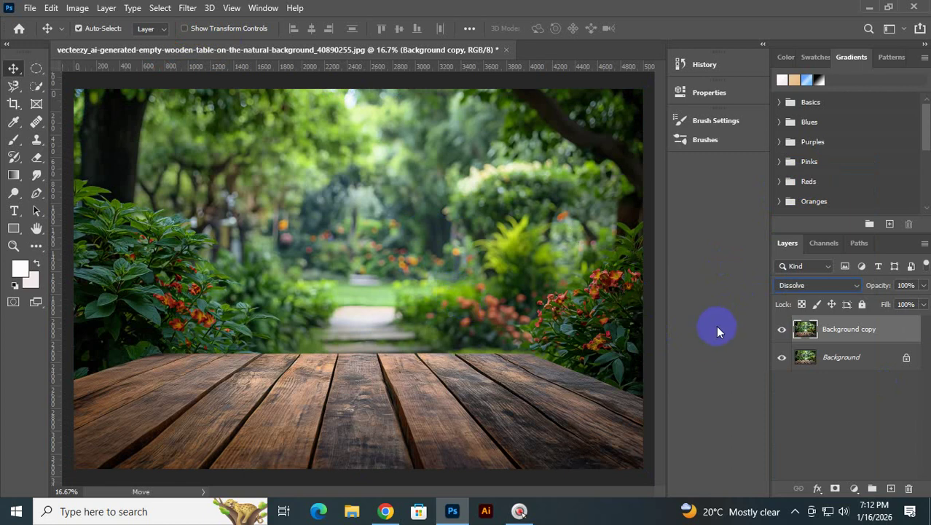
click(825, 285)
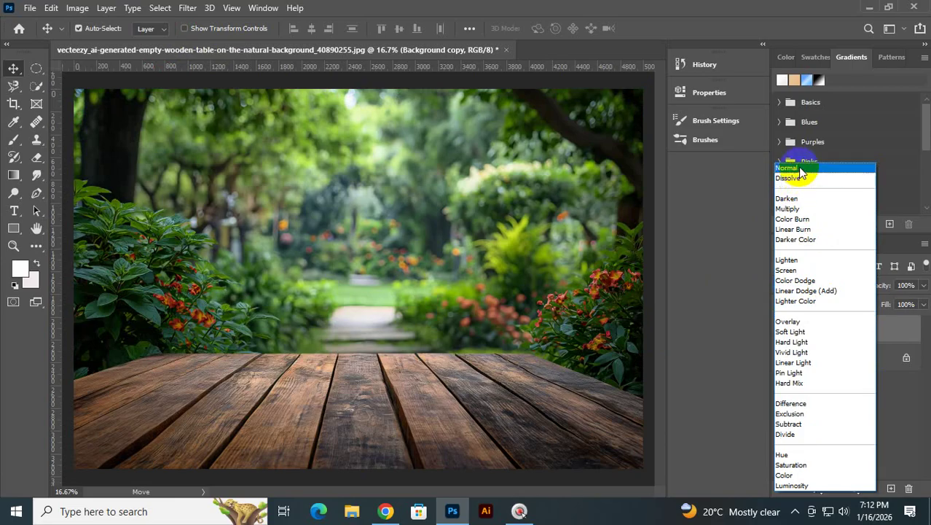
click(800, 169)
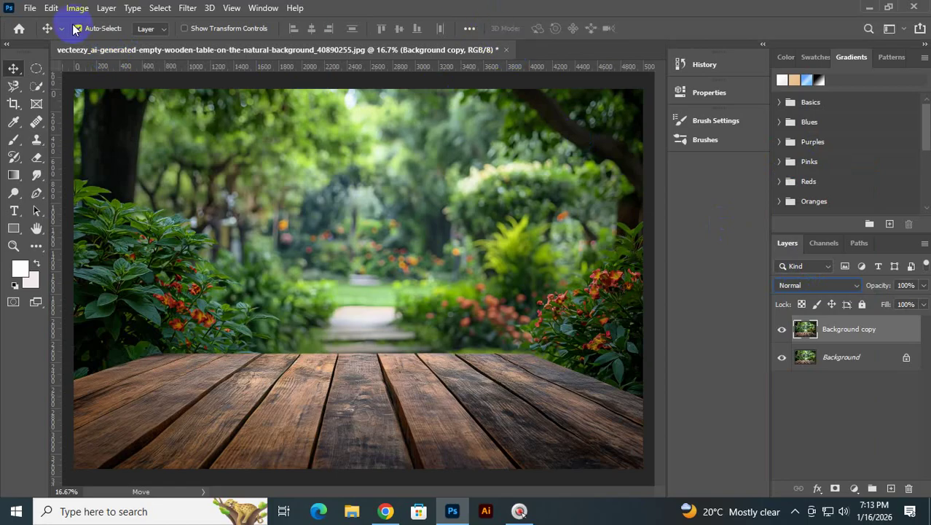
click(30, 8)
click(50, 36)
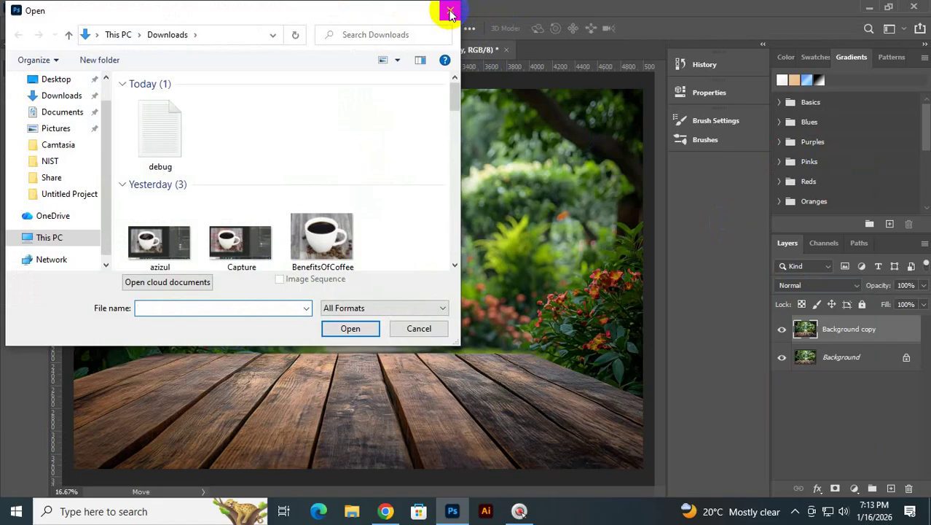
click(449, 11)
- Create a new blank document from the A4 print preset, 210 x 297 mm at 300 ppi
click(32, 8)
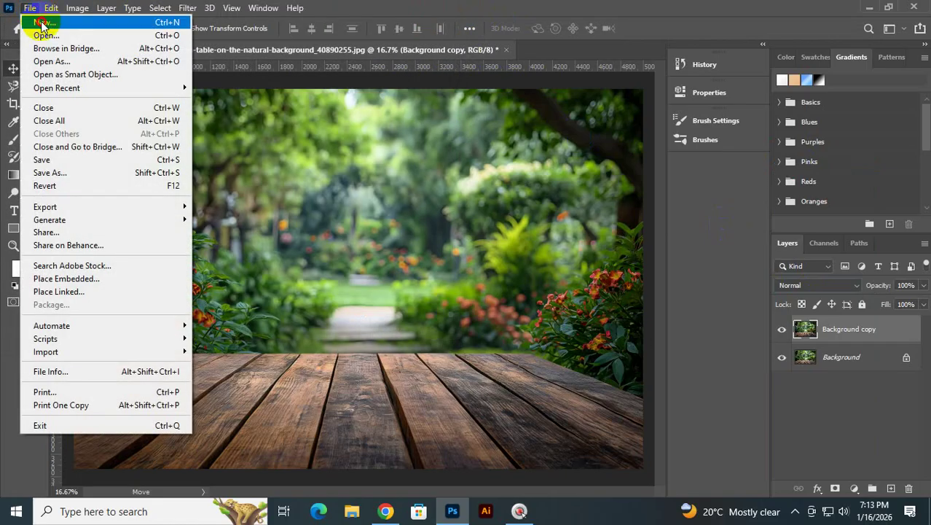
click(42, 22)
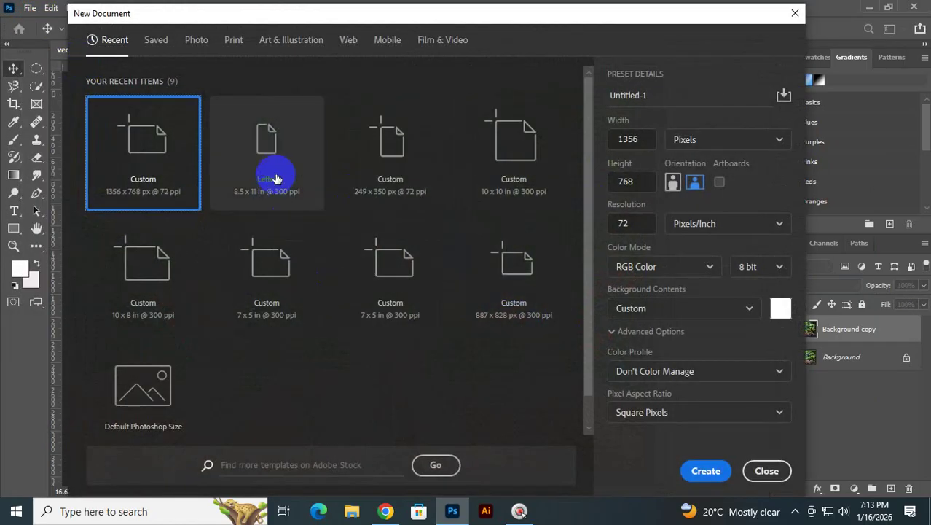
click(234, 39)
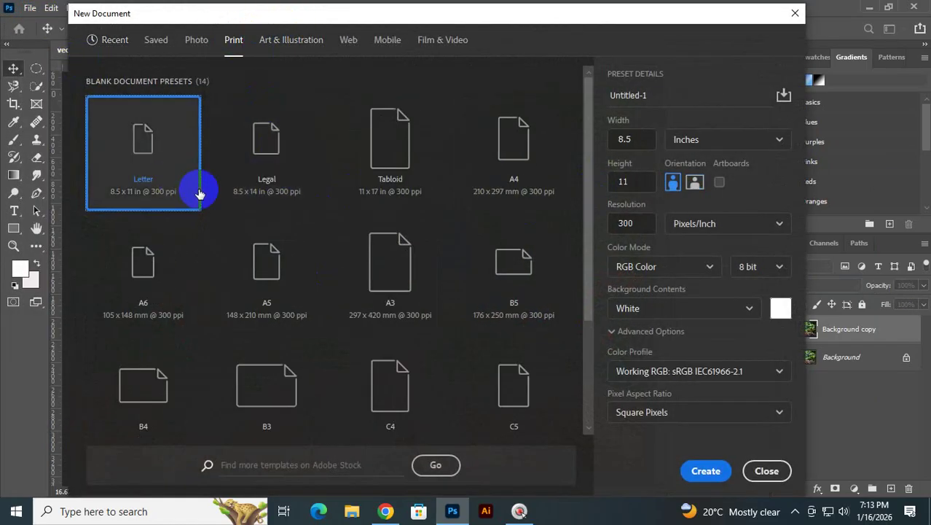
double_click(514, 146)
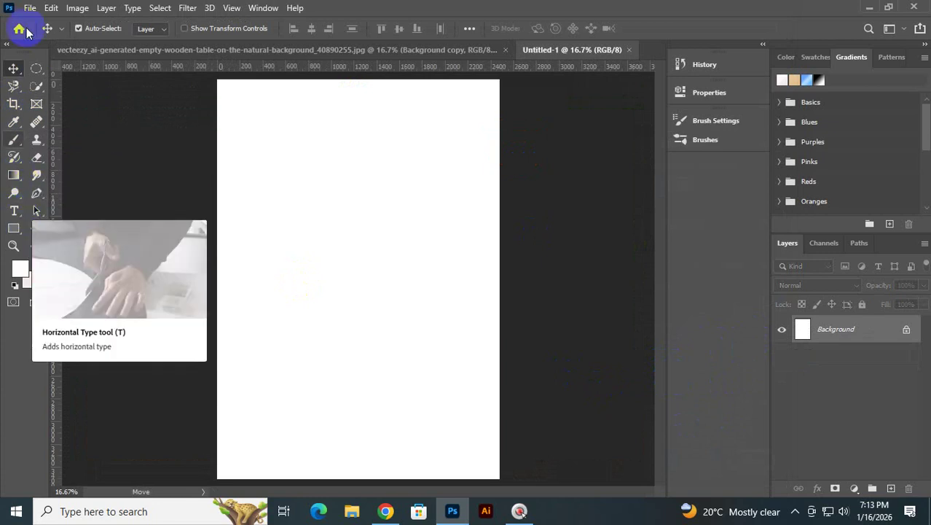
- Reset the colours to default, draw a large circle with the Elliptical Marquee tool, fill it with black and deselect
click(34, 69)
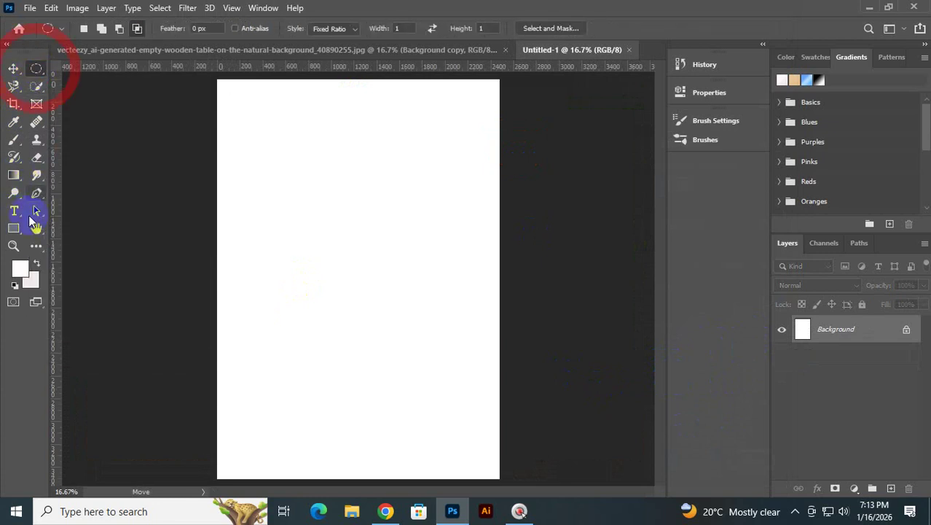
click(14, 285)
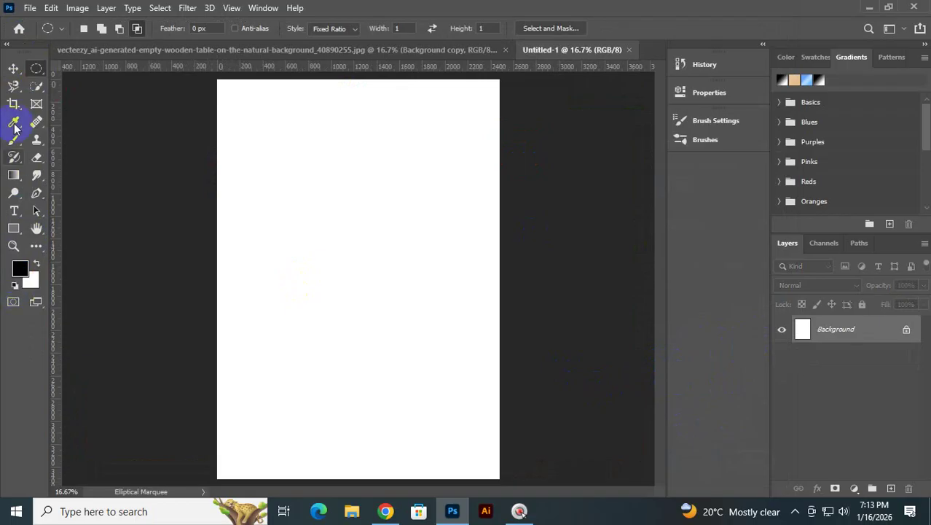
drag(260, 173, 445, 389)
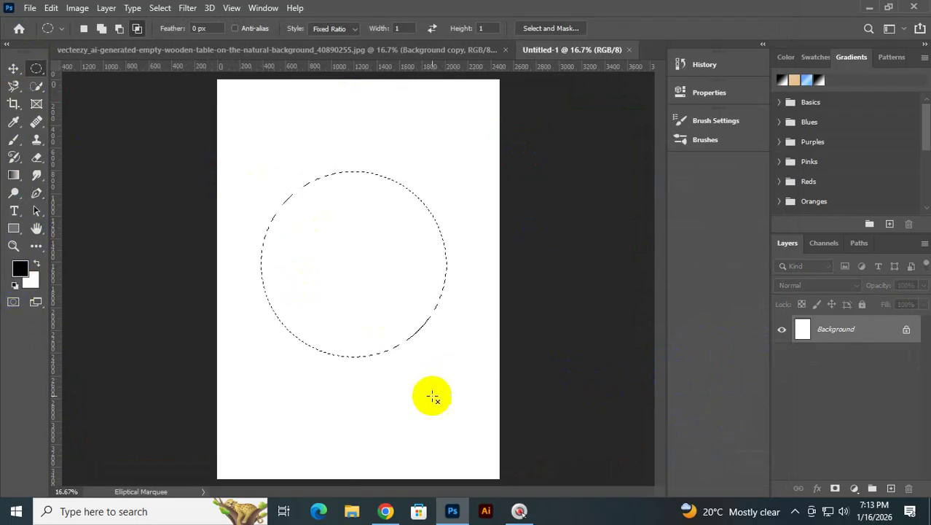
key(alt+BackSpace)
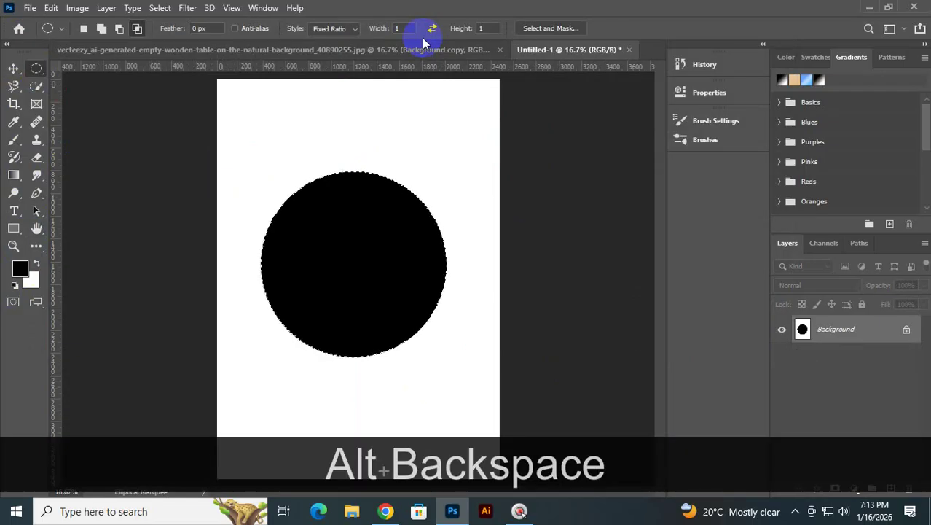
key(ctrl+d)
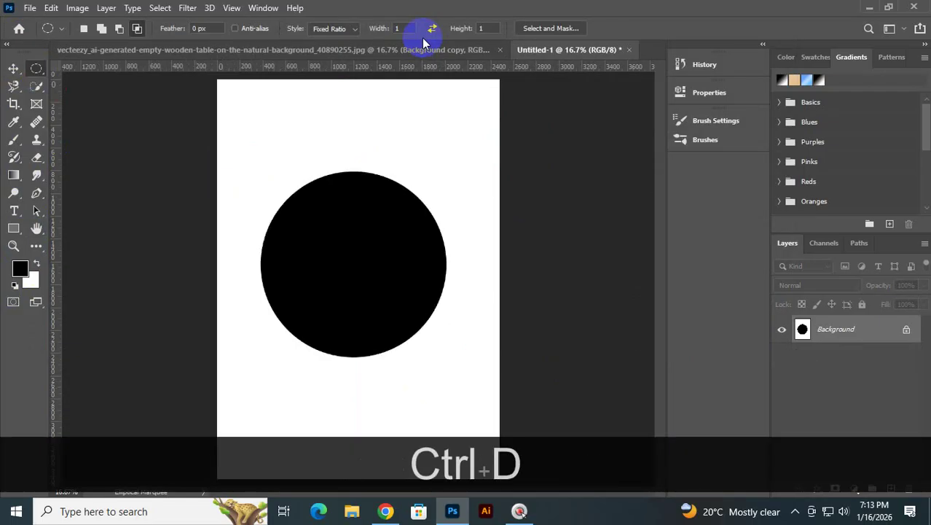
- Unlock the Background layer of the A4 document and set its blend mode to Dissolve
click(908, 332)
click(816, 266)
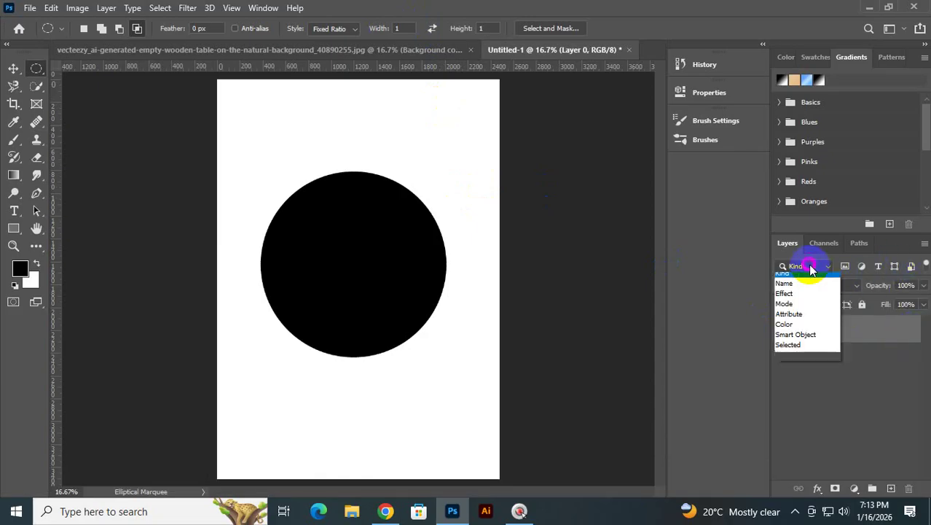
click(816, 267)
click(816, 286)
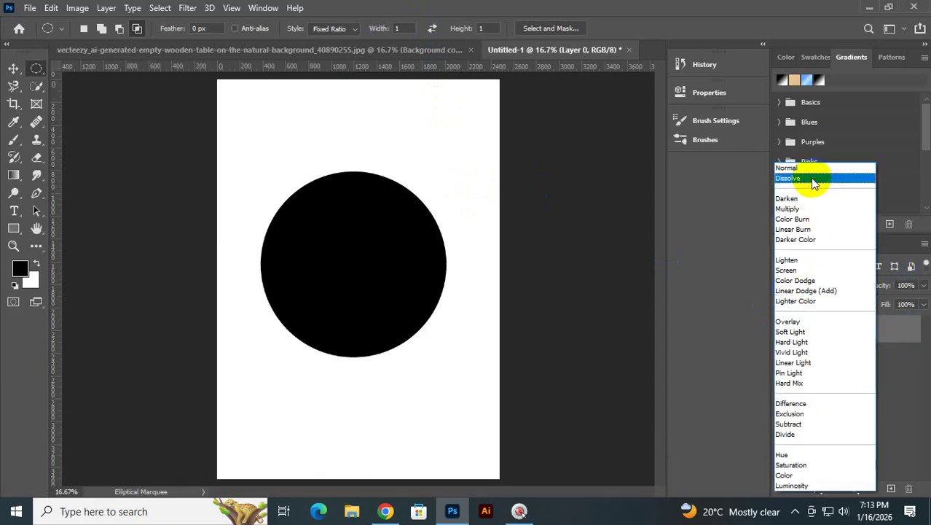
click(814, 180)
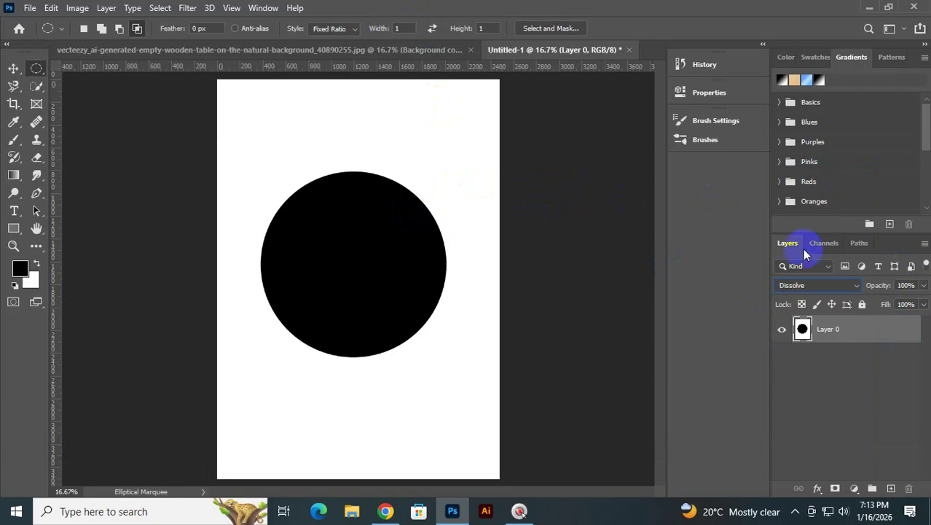
- Lower the opacity of the black circle's layer to 20%
click(924, 285)
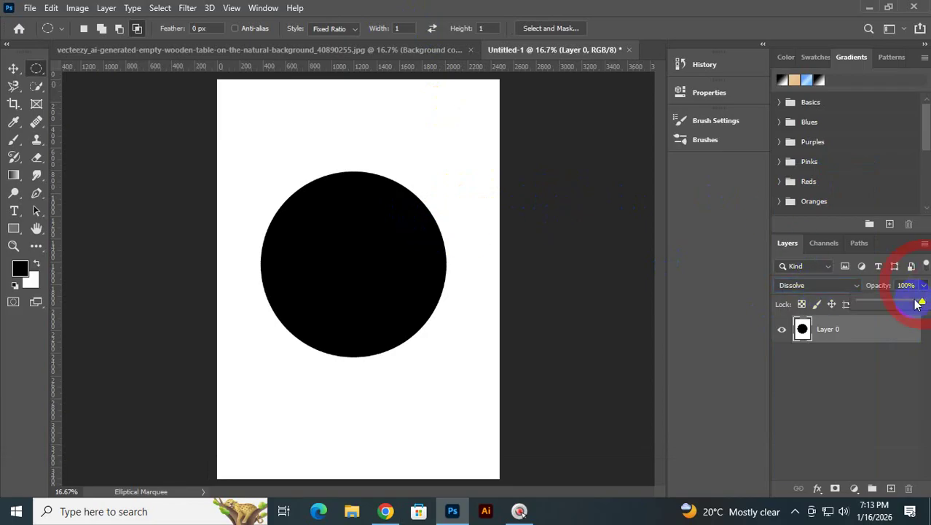
drag(911, 304, 888, 305)
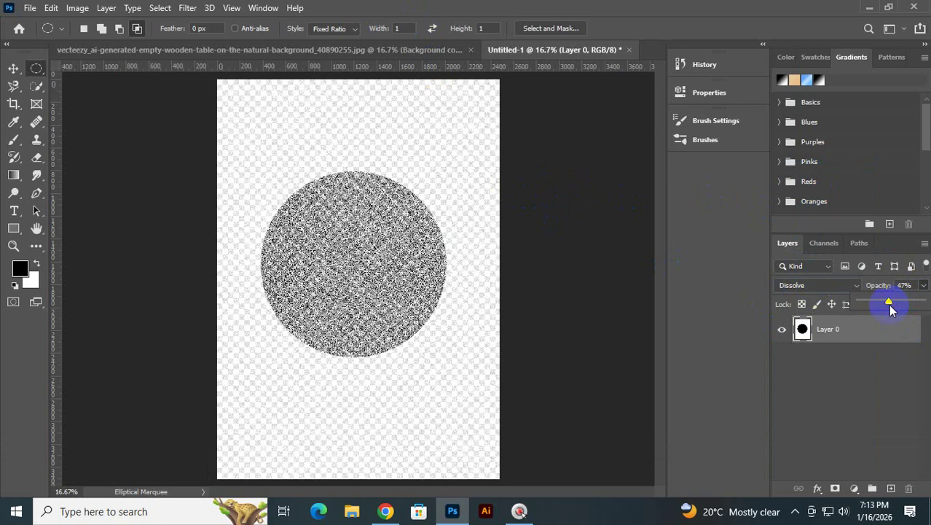
click(899, 306)
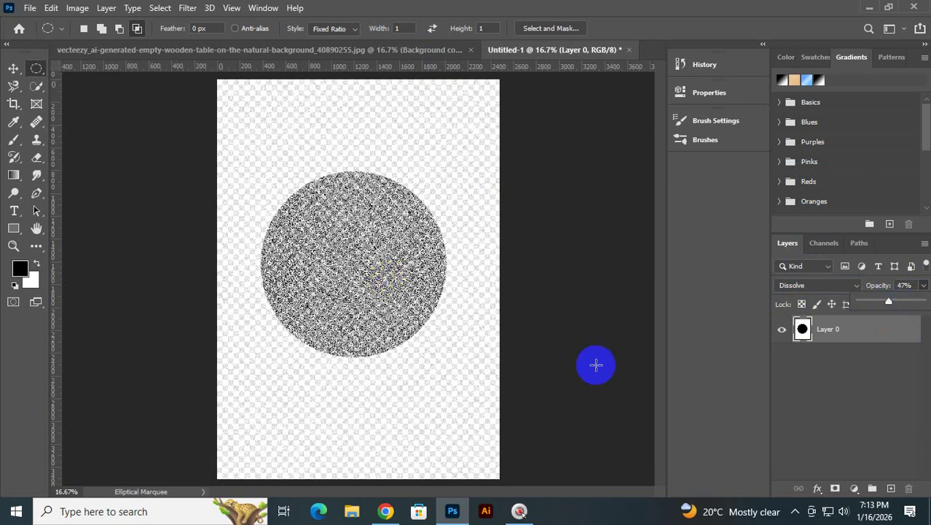
drag(877, 299, 873, 306)
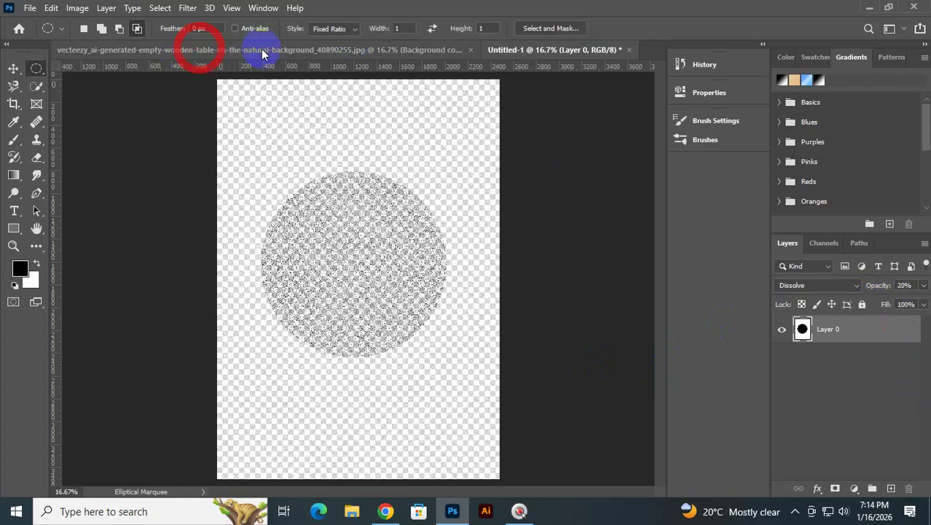
- Switch to the wooden table image and draw a circular marquee selection over the garden area above the table
click(284, 51)
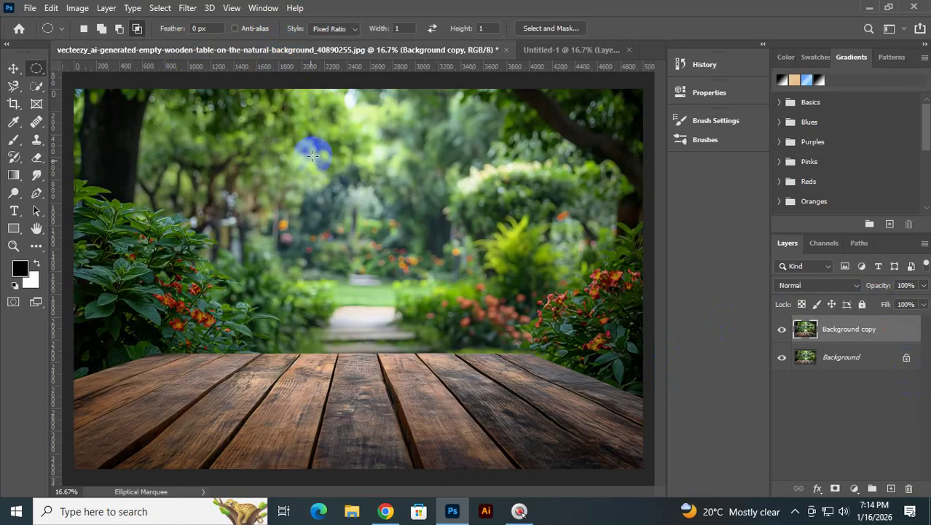
drag(124, 156, 451, 330)
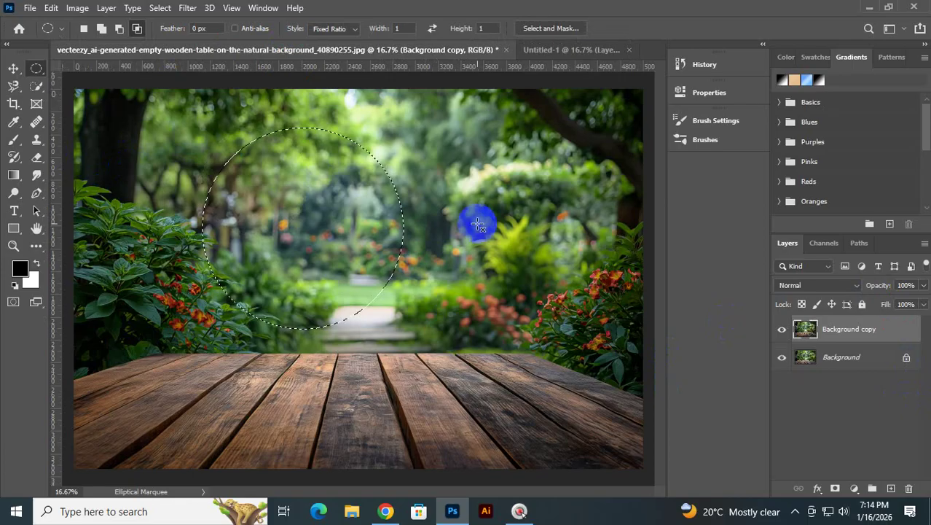
- Try a black circle fill with Dissolve blending on the Background copy layer and undo back to the selection
key(alt+BackSpace)
key(ctrl+d)
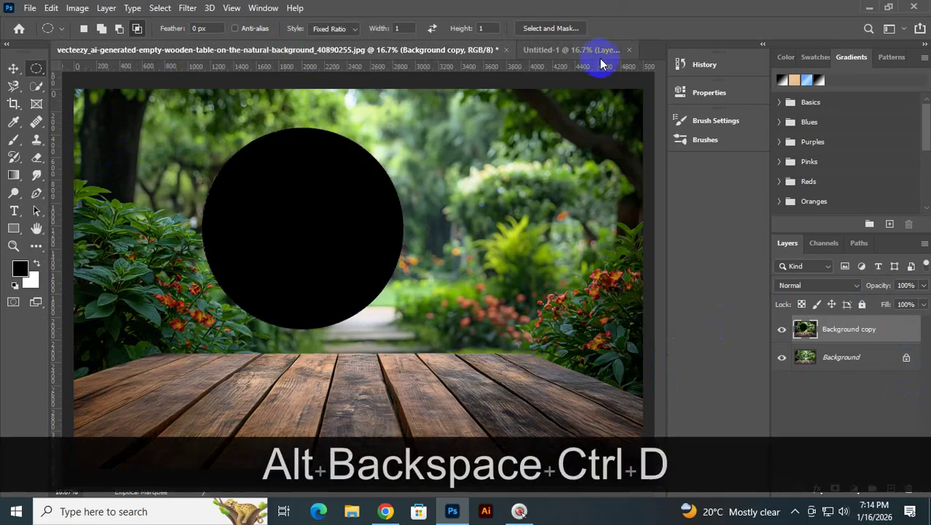
click(829, 286)
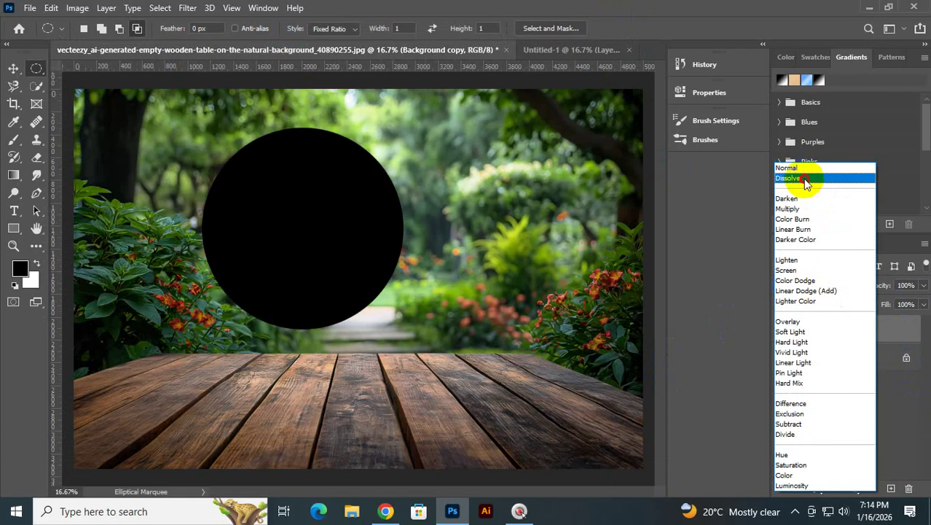
click(810, 180)
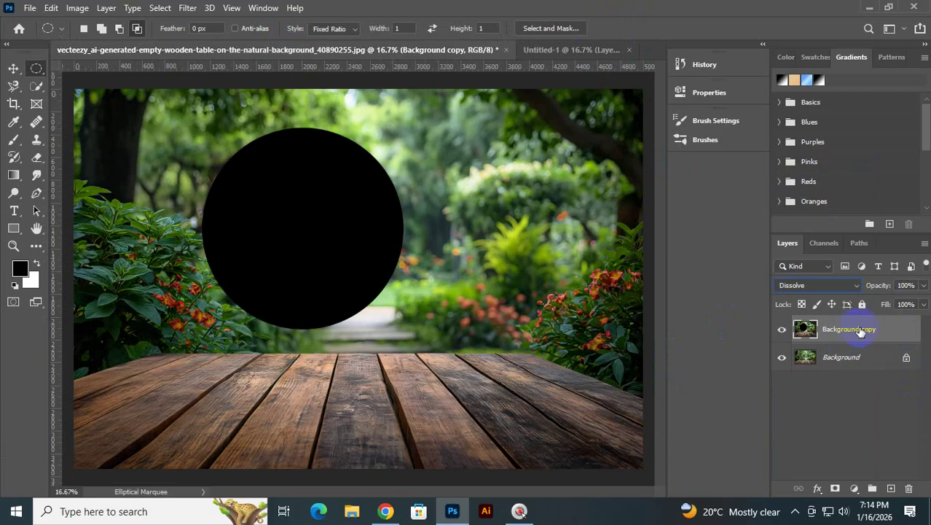
key(ctrl+z)
key(ctrl+z)
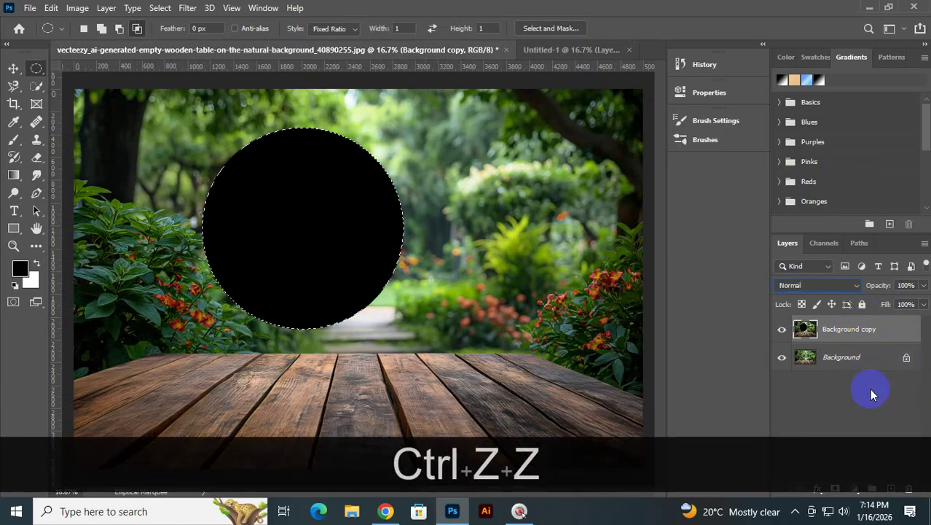
key(ctrl+z)
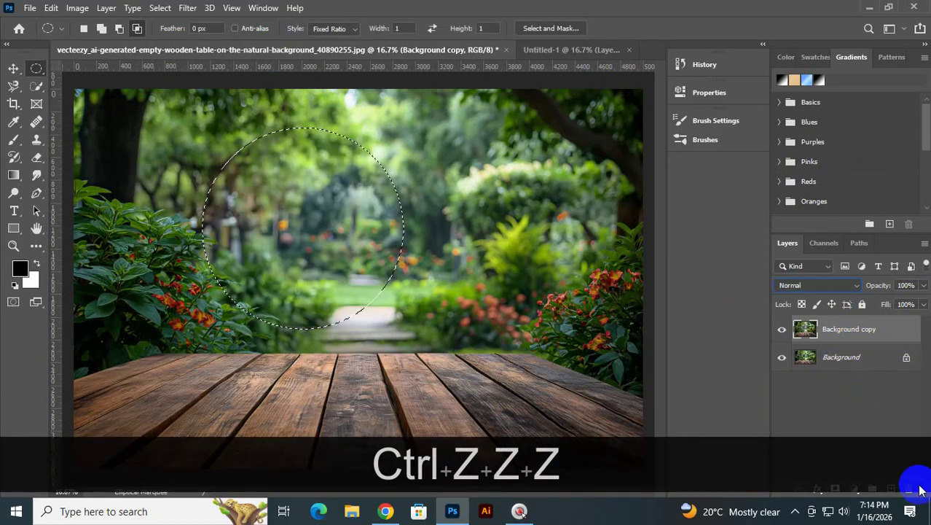
- Add a new layer above Background copy, fill the circular selection with black on it and deselect
click(882, 437)
click(891, 488)
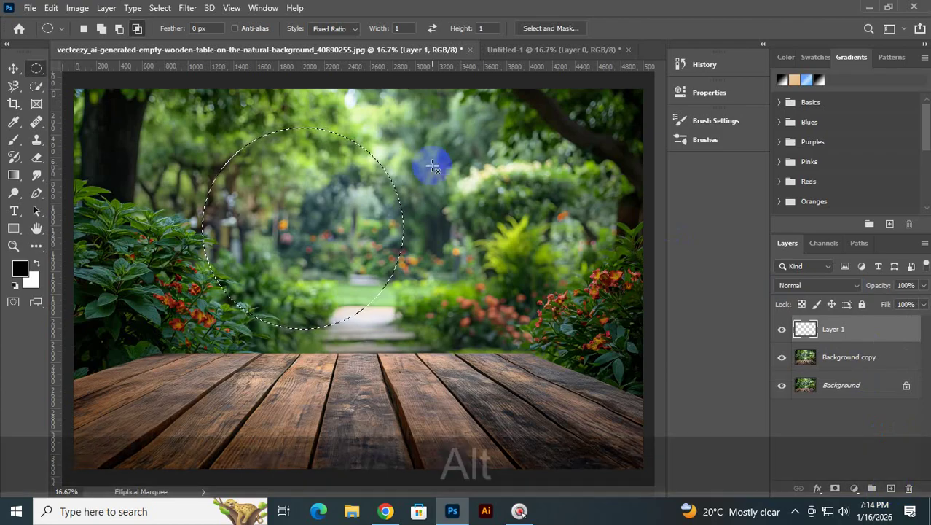
key(alt+BackSpace)
key(ctrl+d)
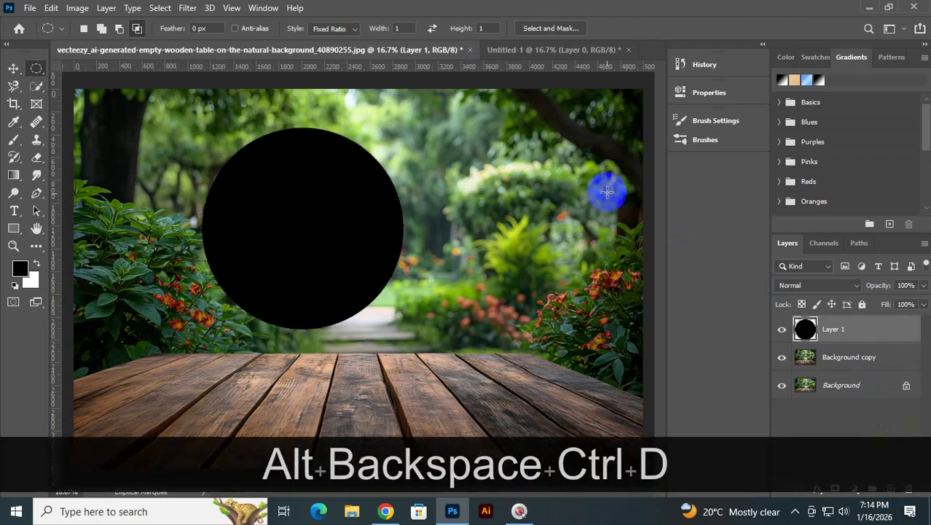
- Set the blend mode of Layer 1 to Dissolve and lower its opacity to 58%
click(857, 289)
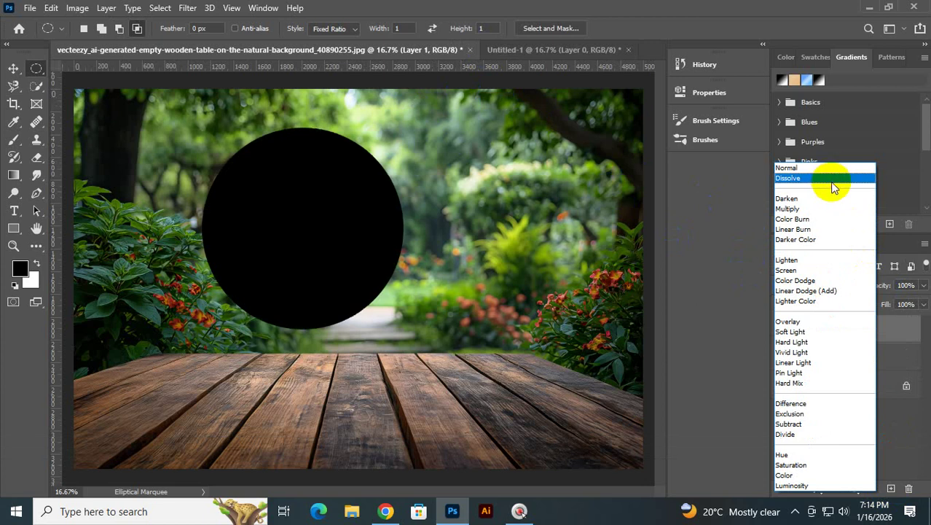
click(845, 178)
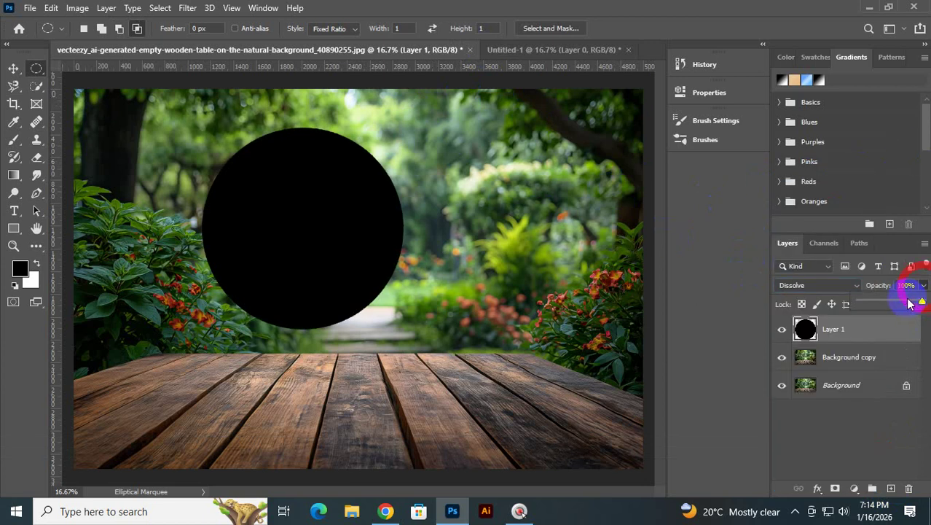
mouse_move(907, 303)
mouse_down()
mouse_move(871, 305)
mouse_move(894, 307)
mouse_up()
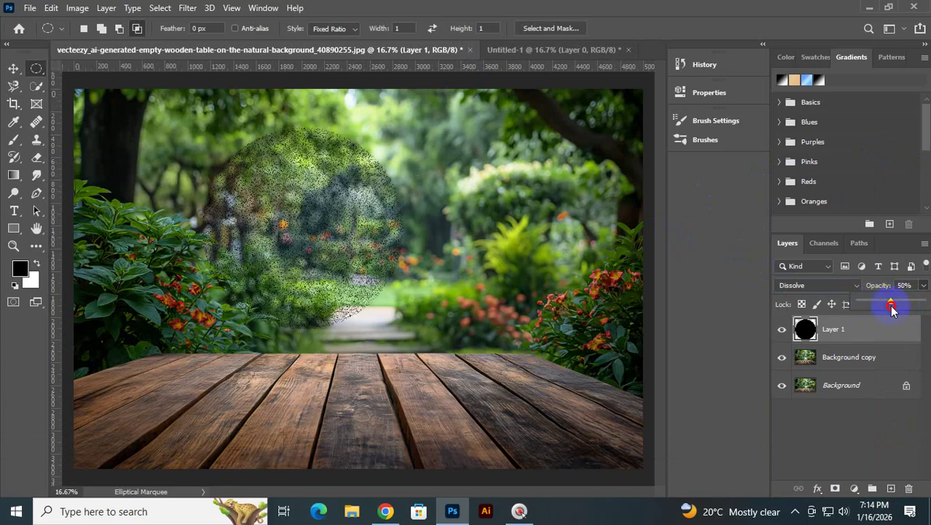
- Close the Untitled-1 document without saving its changes
click(508, 51)
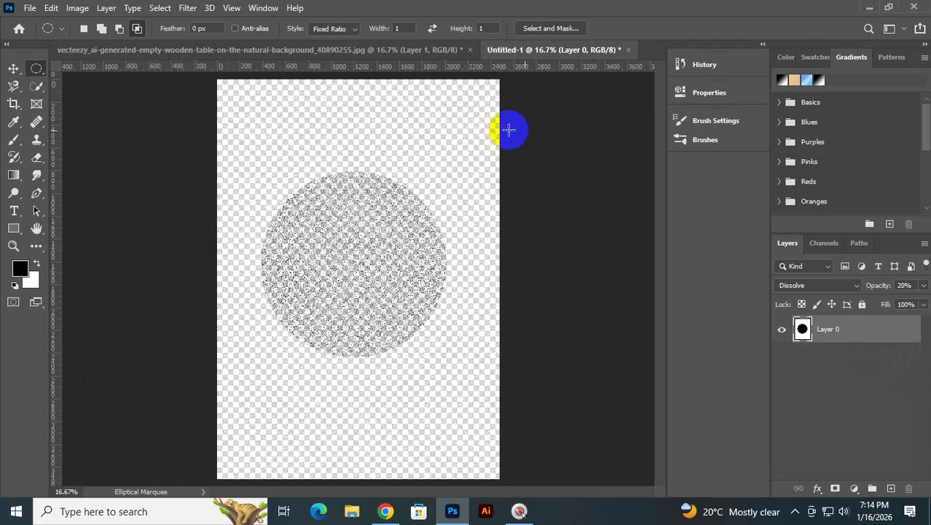
click(630, 51)
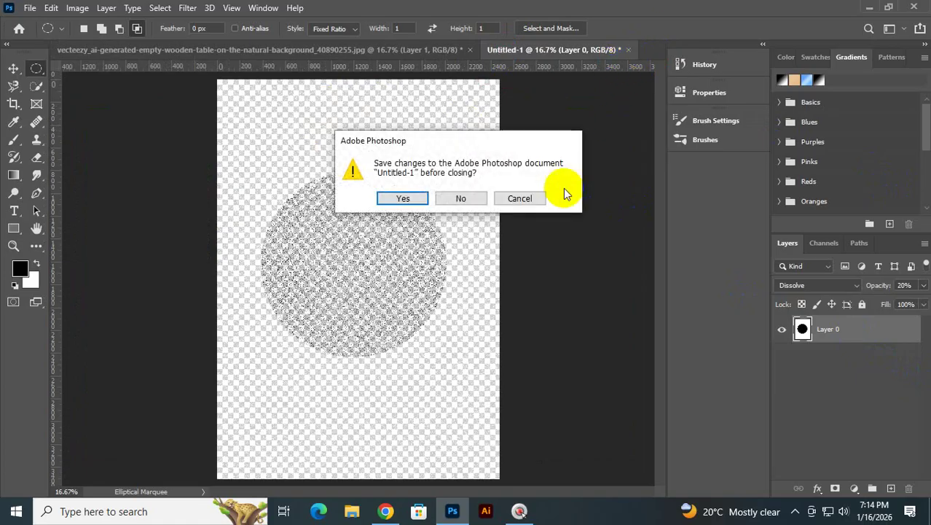
click(465, 197)
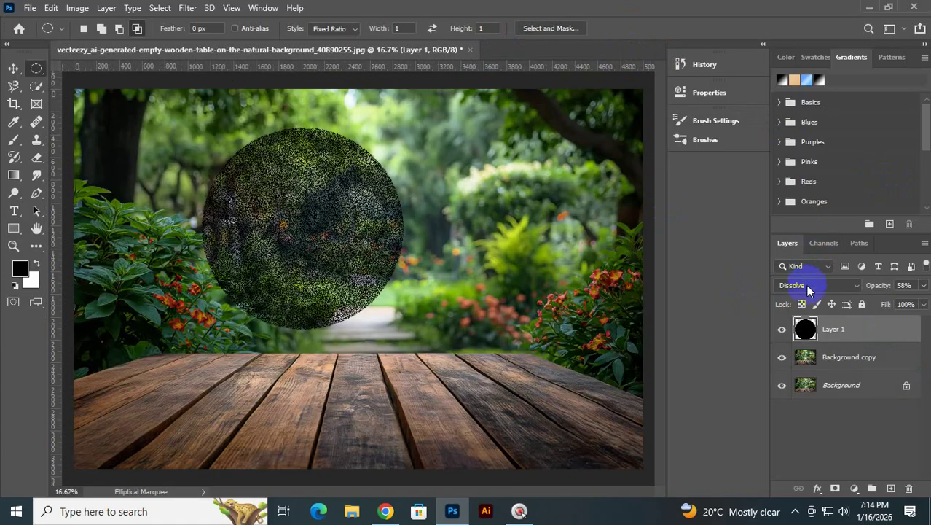
- Vary Layer 1's opacity in Dissolve mode, restore it to 100%, and preview other blend modes without changing the mode
click(807, 287)
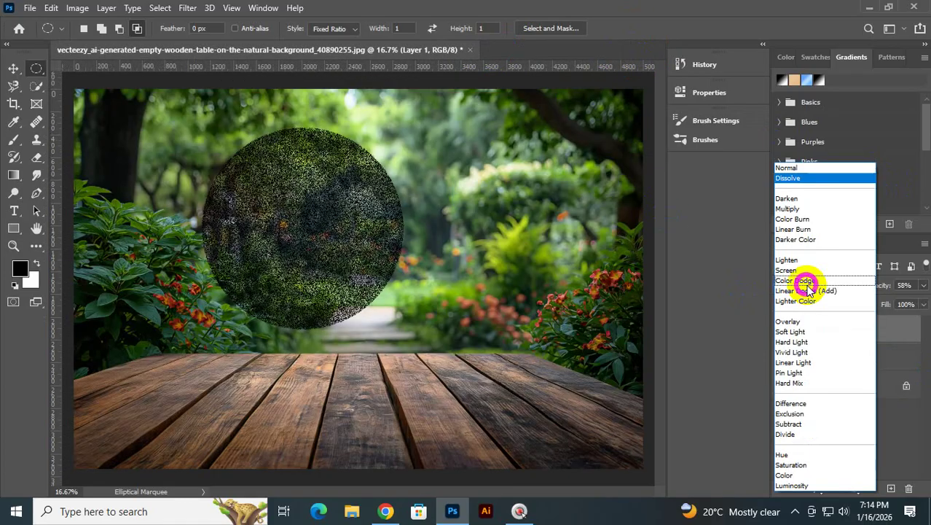
click(820, 6)
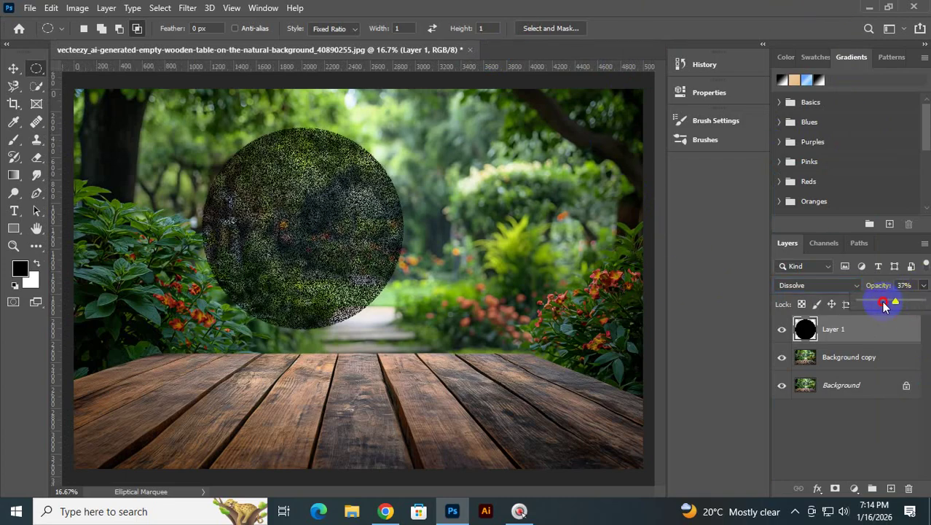
drag(884, 306, 877, 310)
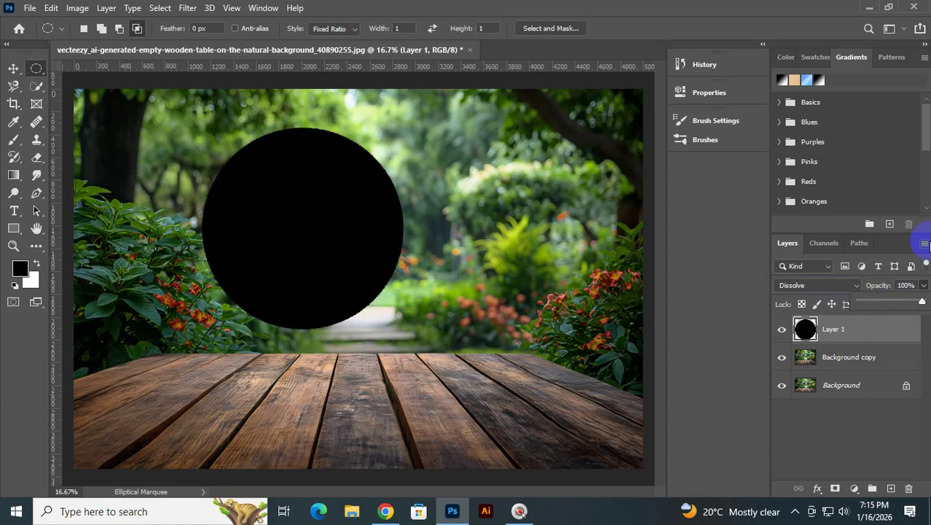
click(848, 287)
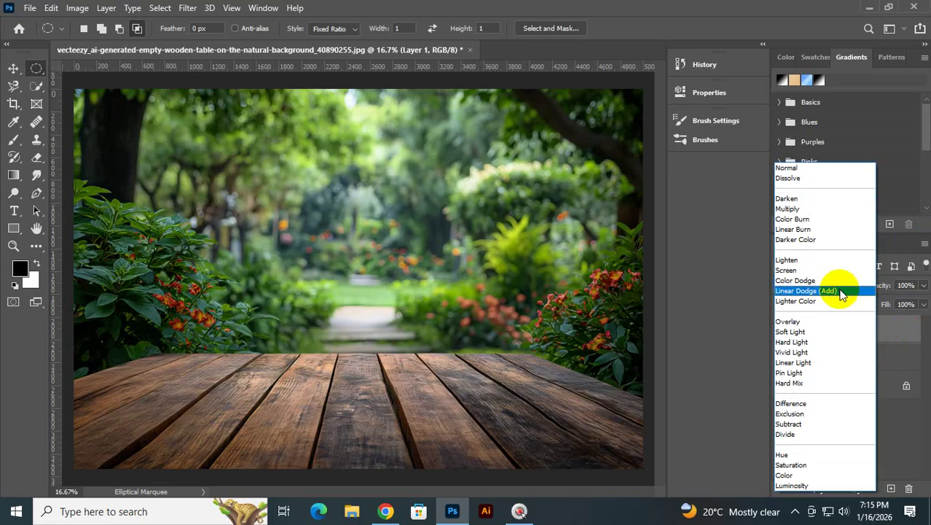
click(720, 9)
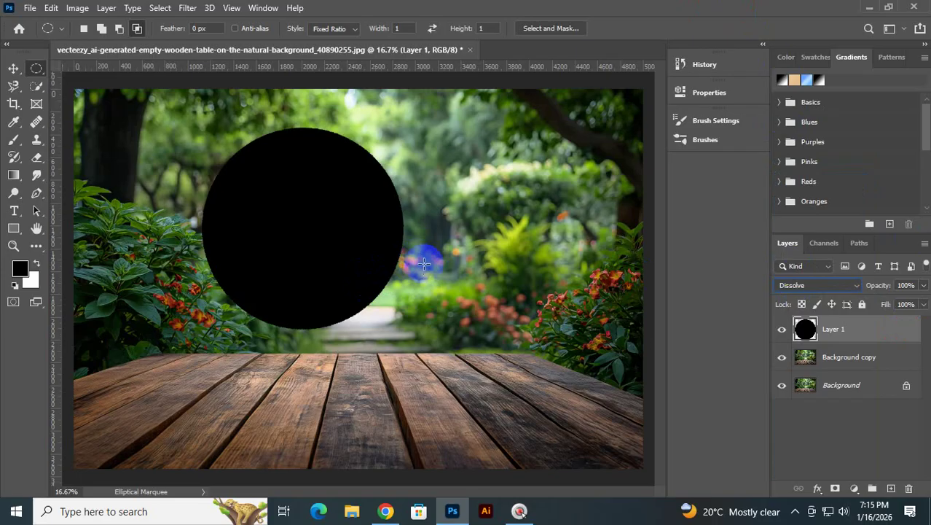
- Set Layer 1's blend mode to Normal, try reduced opacity values for comparison, and return the opacity to 100%
click(818, 284)
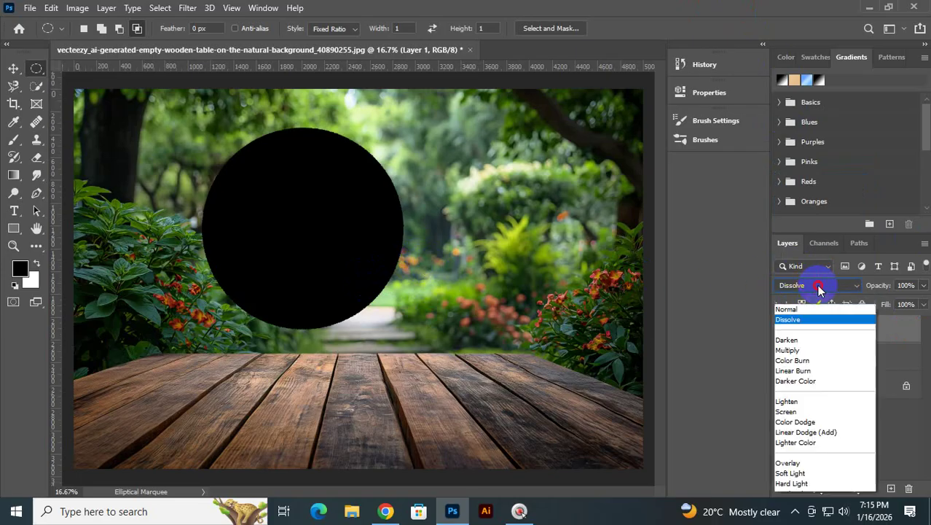
click(803, 167)
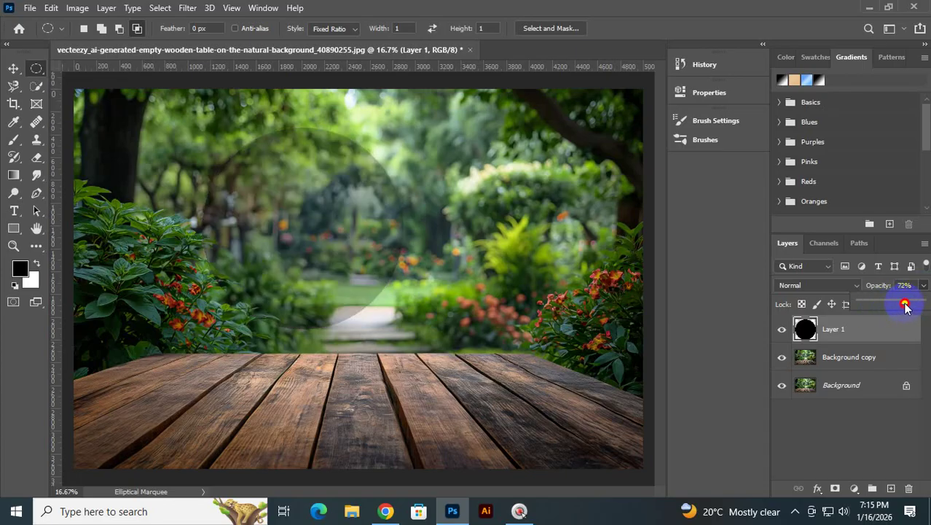
drag(905, 305, 907, 307)
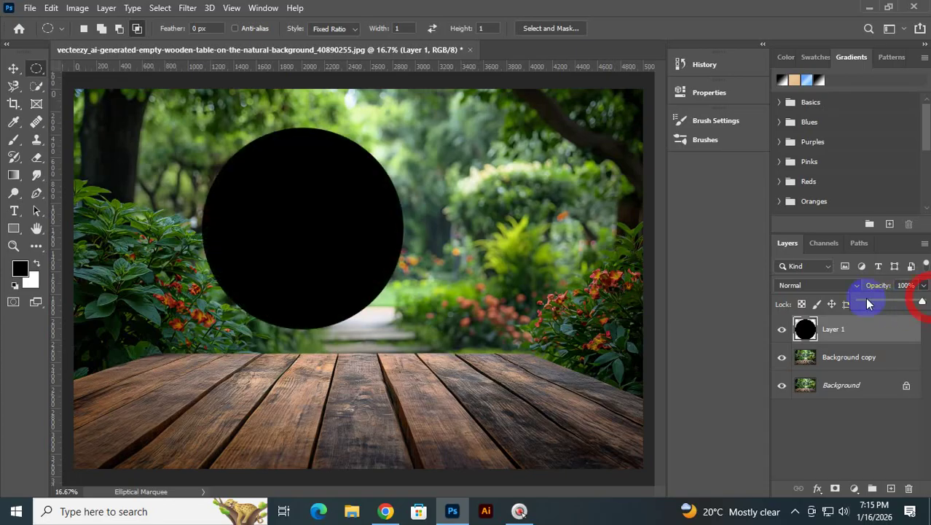
- Set Layer 1's blend mode to Dissolve and reduce its opacity to 53%
click(827, 286)
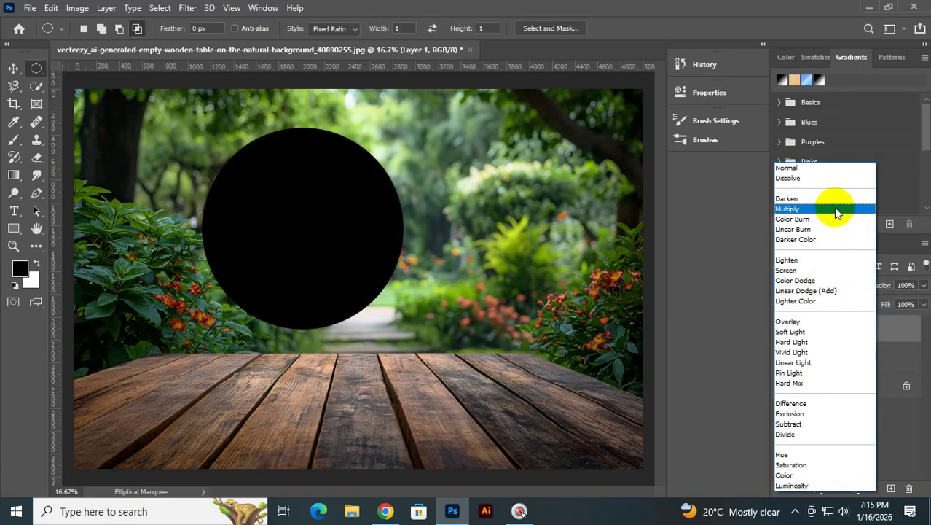
click(813, 182)
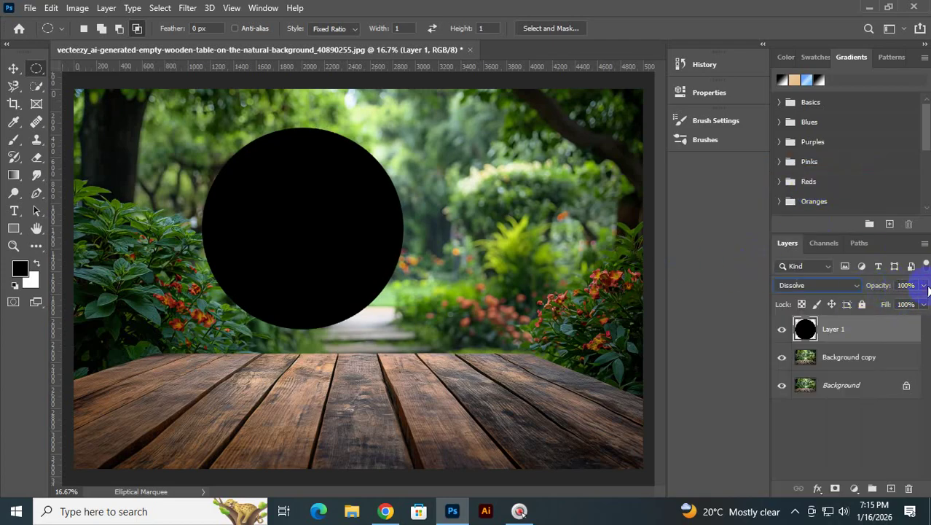
mouse_move(895, 303)
mouse_down()
mouse_move(874, 305)
mouse_move(880, 312)
mouse_up()
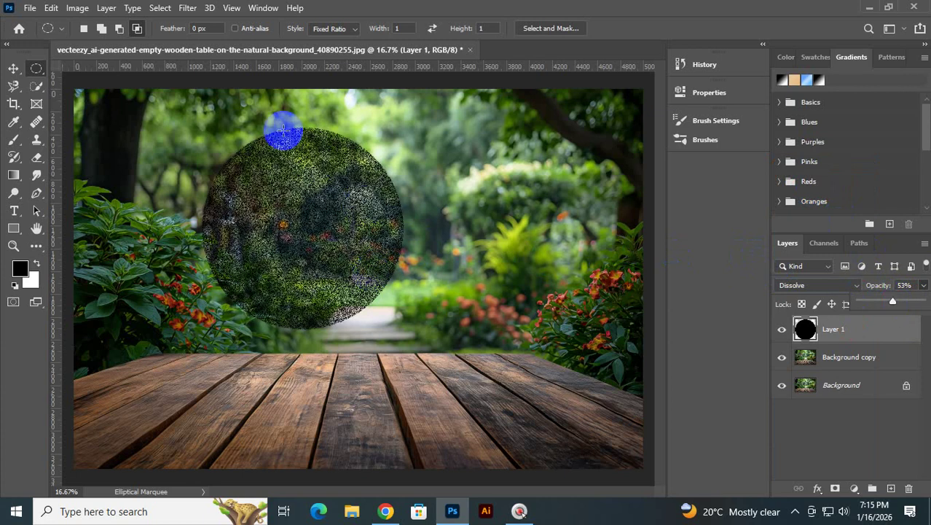
- Apply the basic Blur filter to the black circle on Layer 1
click(195, 9)
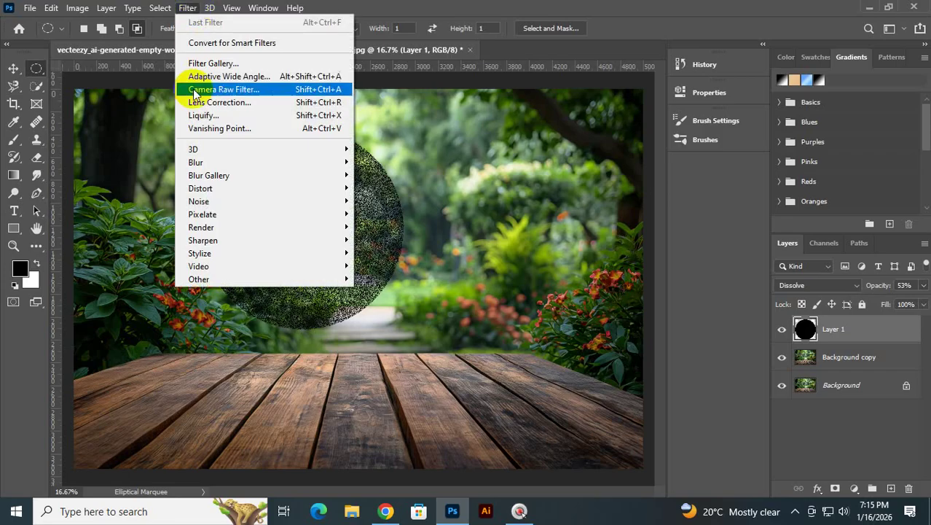
mouse_move(254, 168)
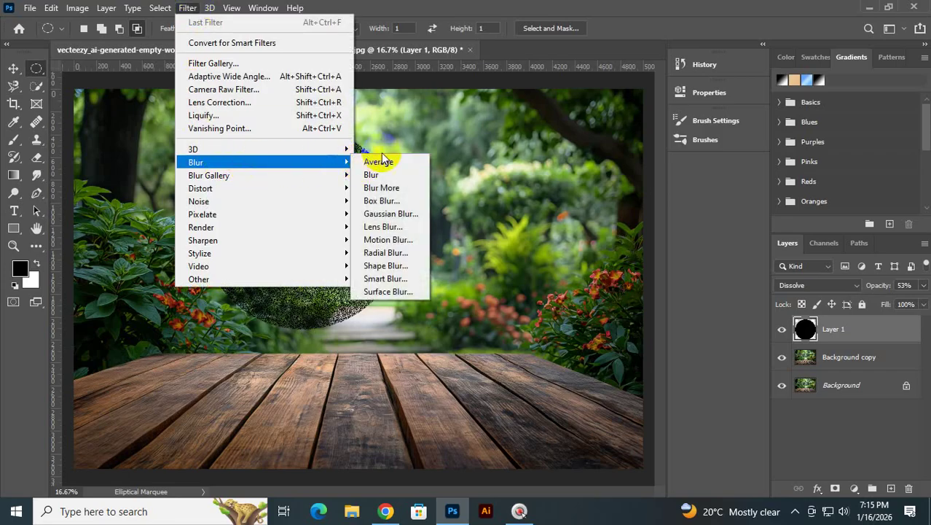
click(380, 175)
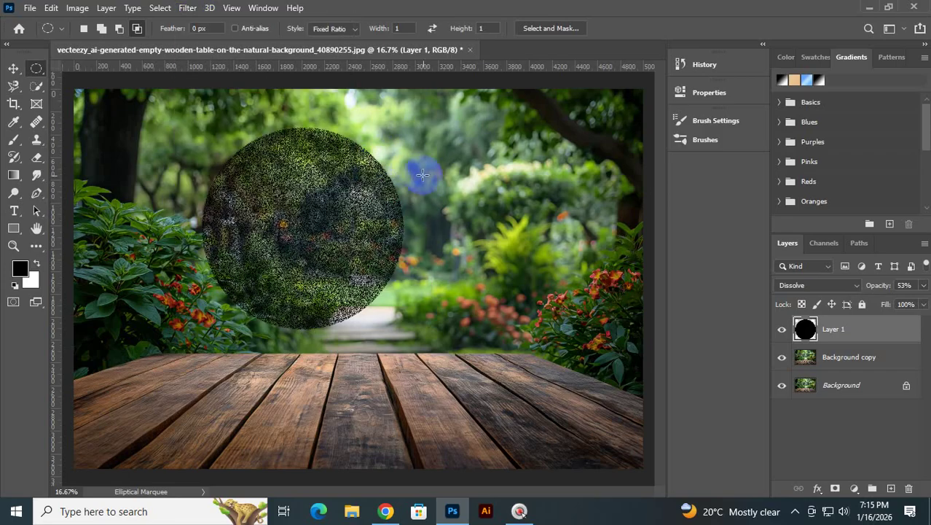
- Apply a Gaussian Blur with a radius of 161.8 pixels to the circle on Layer 1
click(196, 7)
mouse_move(298, 167)
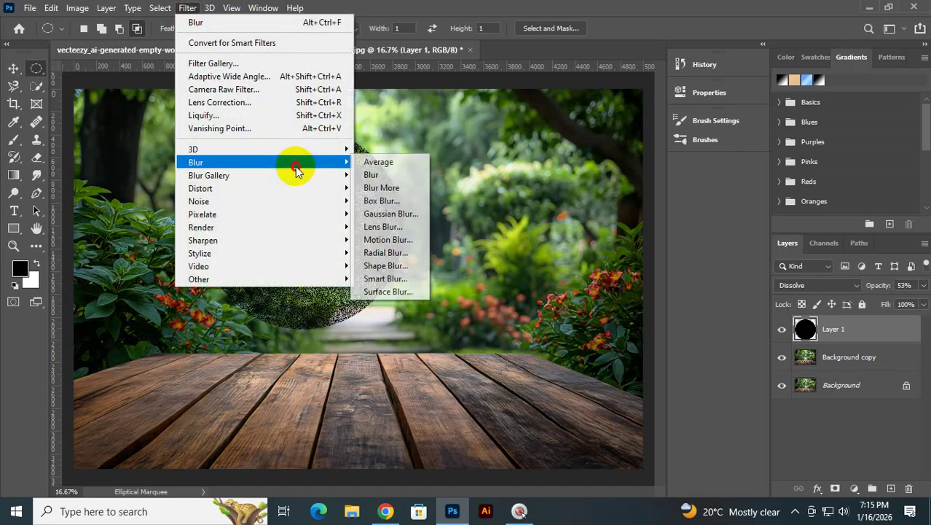
click(391, 213)
drag(444, 95, 566, 80)
click(508, 276)
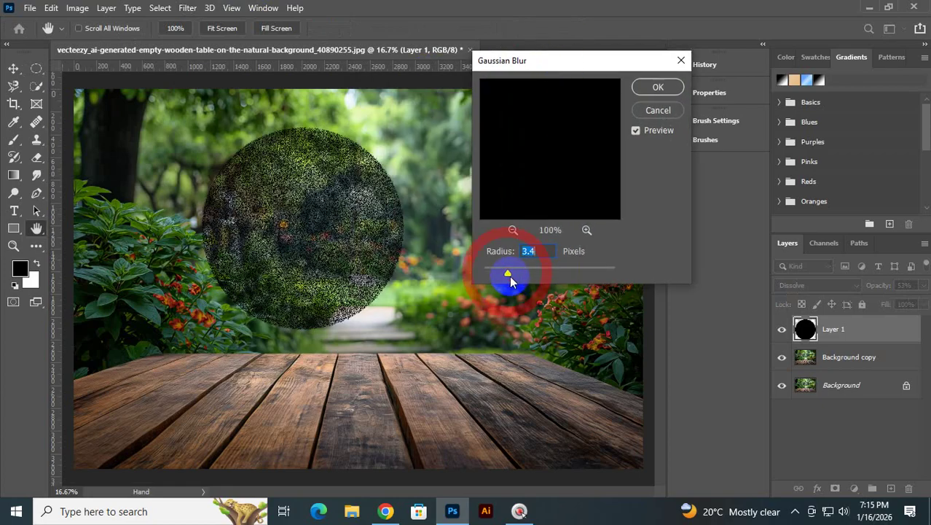
drag(530, 285, 603, 273)
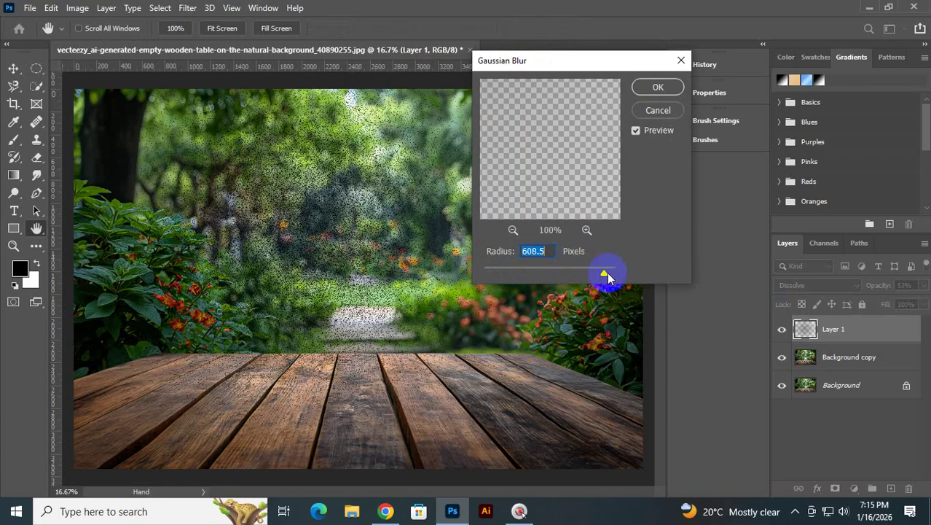
click(583, 272)
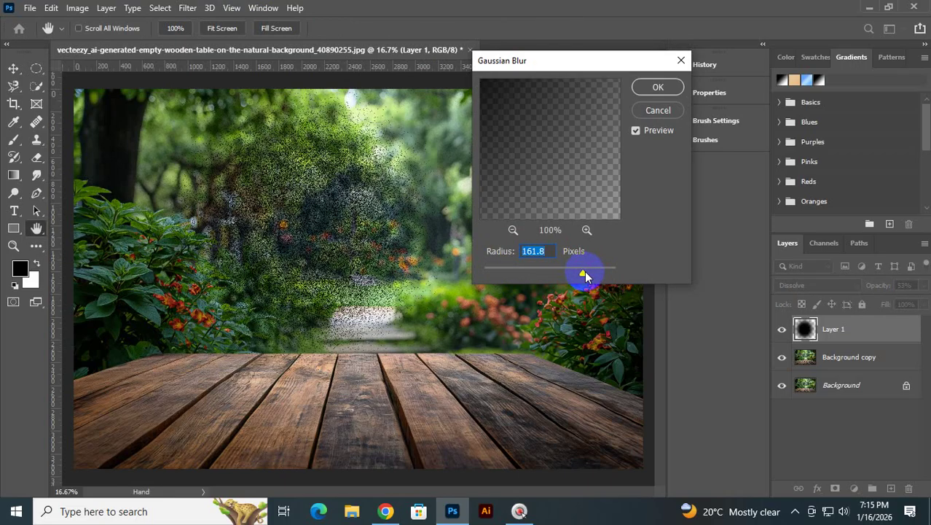
click(658, 86)
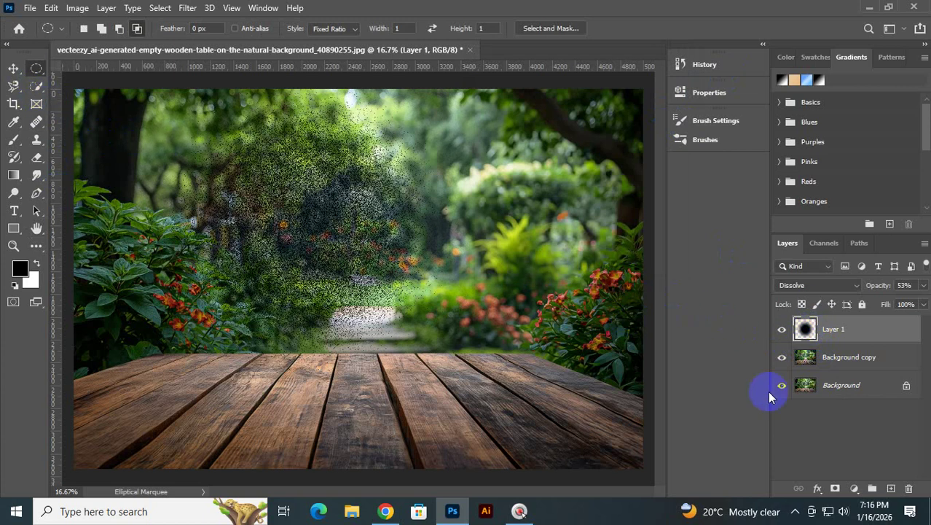
- Add a layer mask to Layer 1 and choose a Soft Round brush at 1600 px with 0% hardness
click(835, 489)
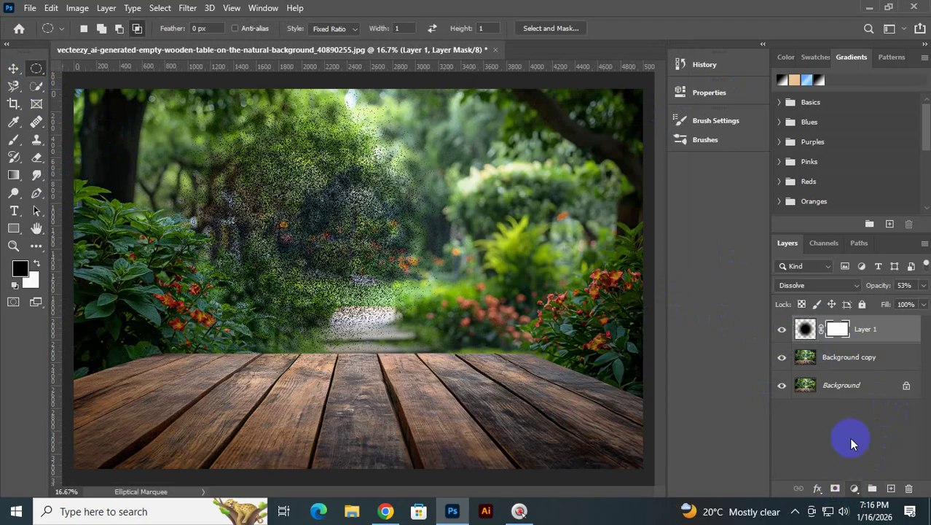
key(b)
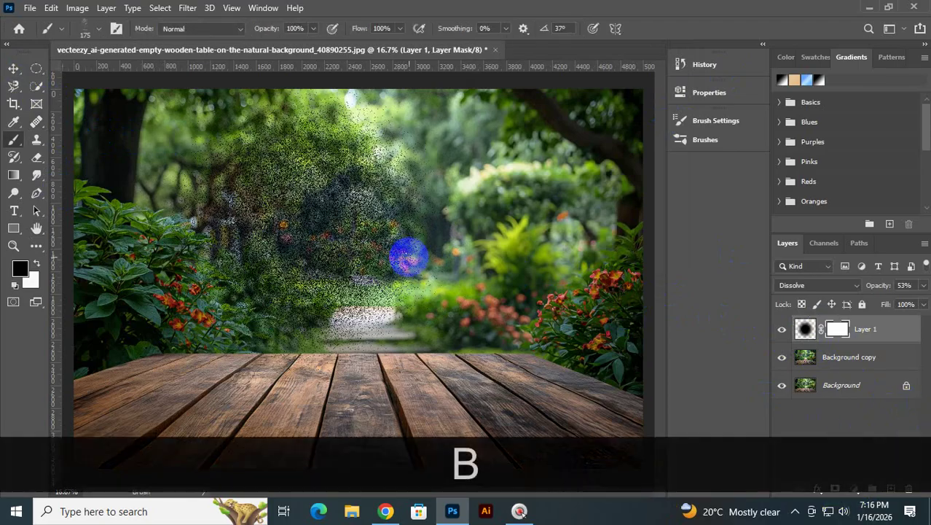
key(bracketright)
key(bracketright)
key(bracketright)
key(bracketright)
key(bracketright)
key(bracketright)
key(bracketright)
key(bracketright)
key(bracketright)
key(bracketright)
key(bracketright)
key(bracketright)
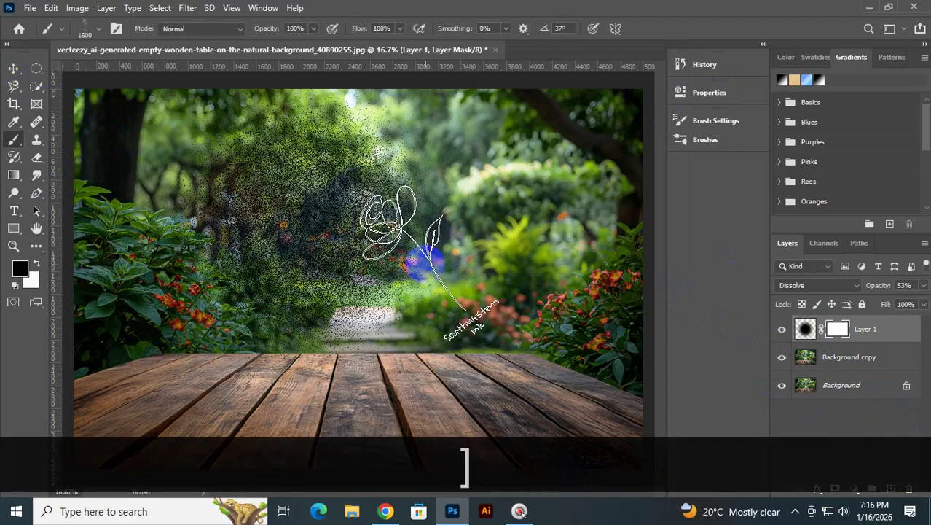
click(86, 29)
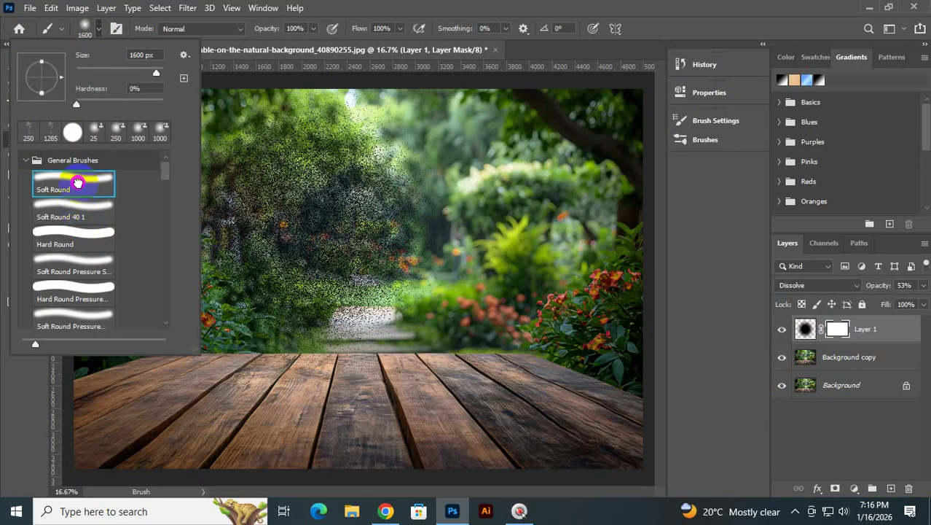
double_click(54, 187)
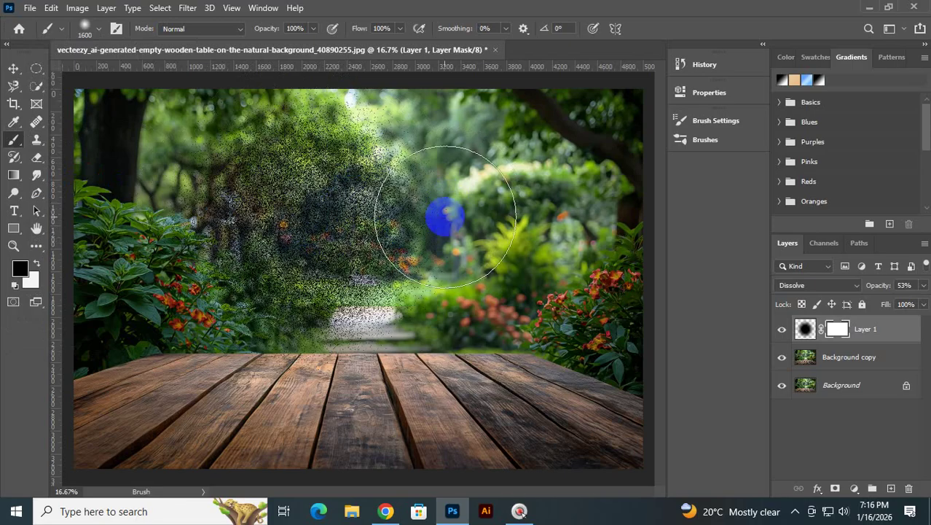
- Paint black on Layer 1's mask to hide the speckled circle, enlarging the brush to 2700 px, and undo the last stroke
drag(375, 234, 402, 324)
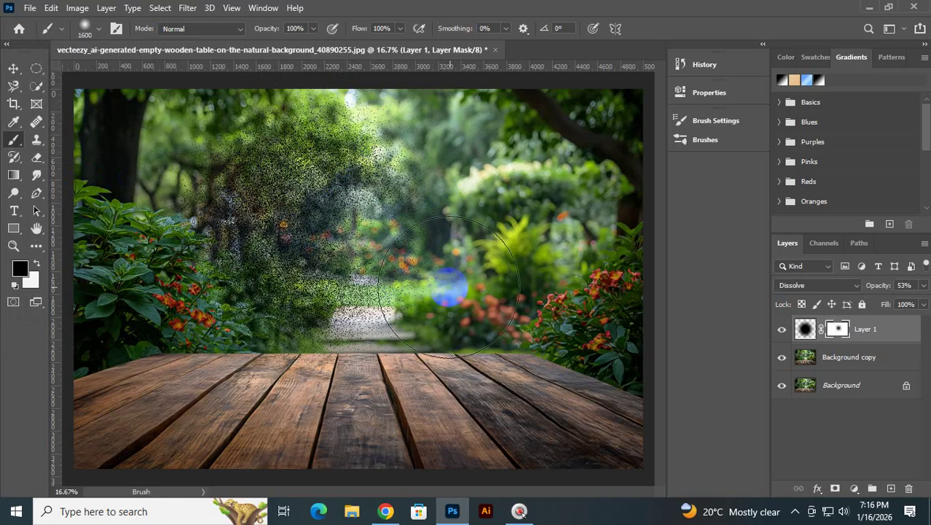
key(bracketright)
key(bracketright)
key(bracketright)
key(bracketright)
key(bracketright)
key(bracketright)
key(bracketright)
key(bracketright)
key(bracketright)
key(bracketright)
key(bracketright)
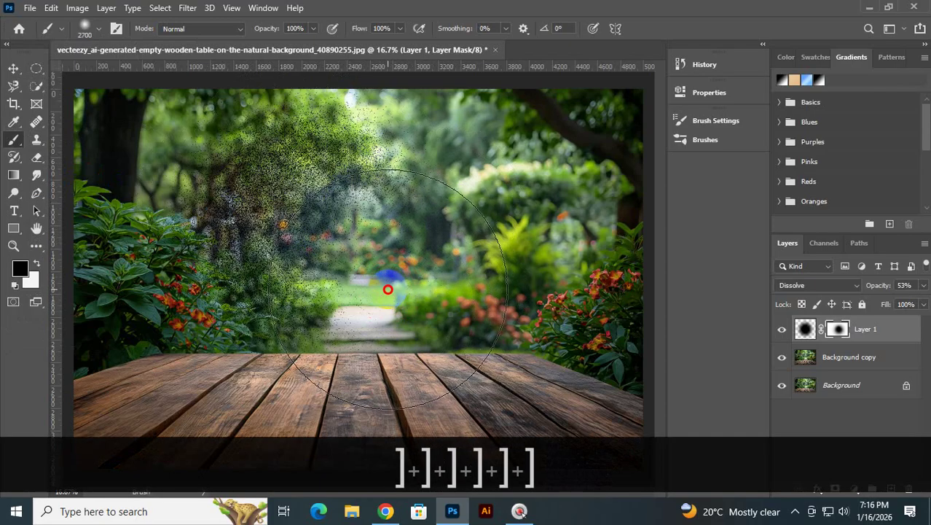
click(388, 291)
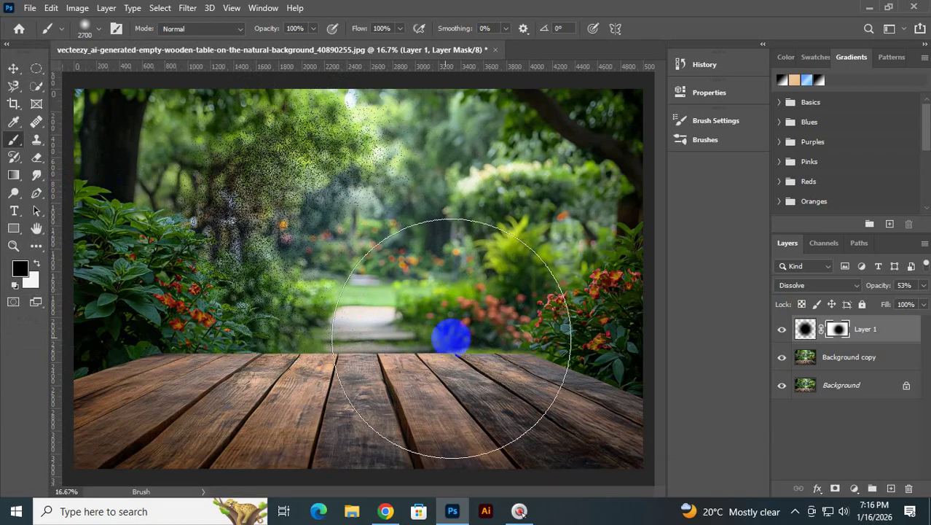
click(449, 359)
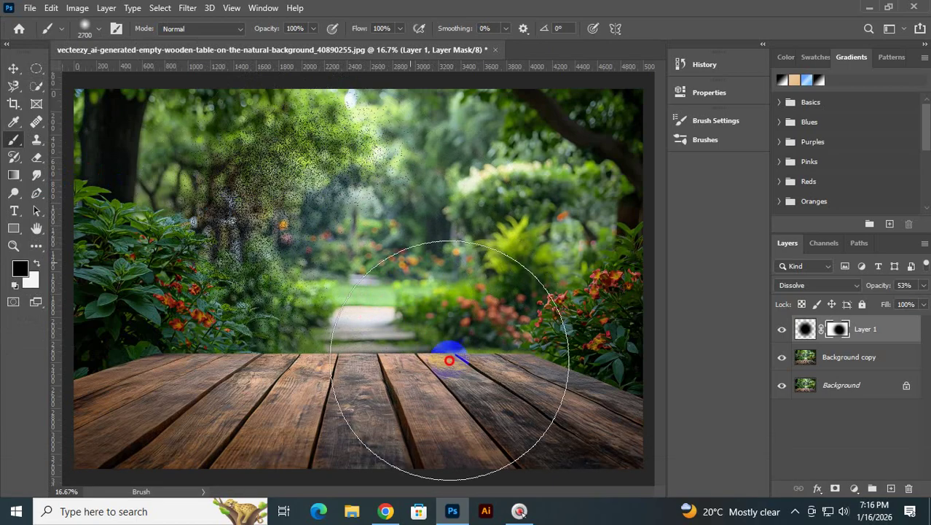
click(444, 349)
click(446, 239)
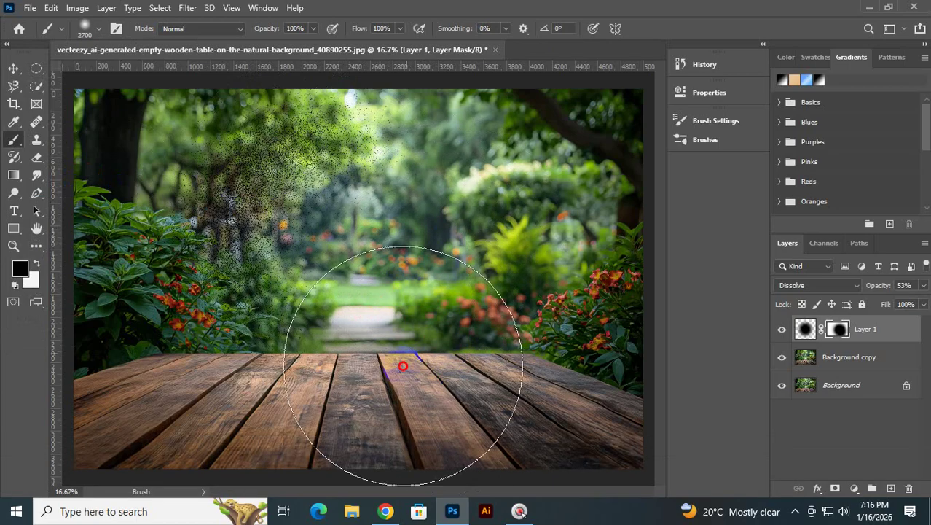
mouse_move(341, 208)
mouse_down()
mouse_move(216, 323)
mouse_move(232, 467)
mouse_move(212, 430)
mouse_up()
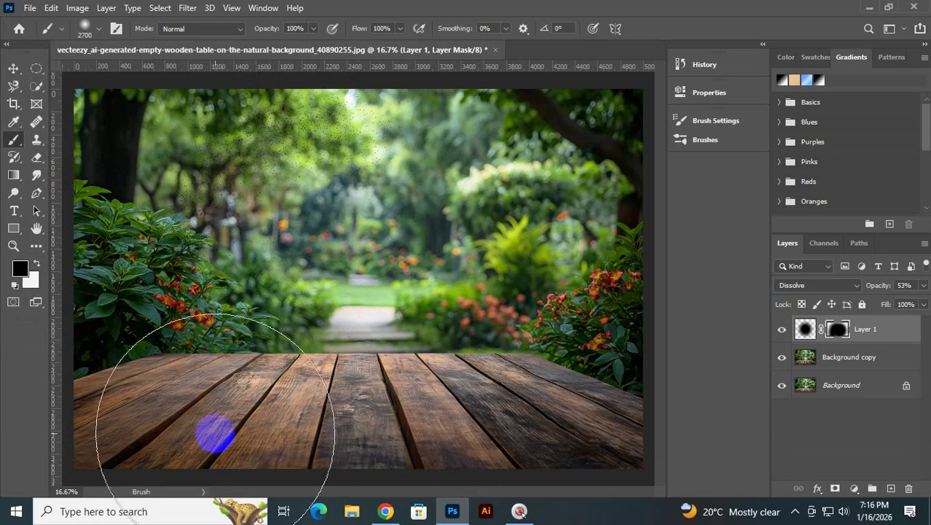
mouse_move(354, 208)
mouse_down()
mouse_move(503, 285)
mouse_move(530, 390)
mouse_up()
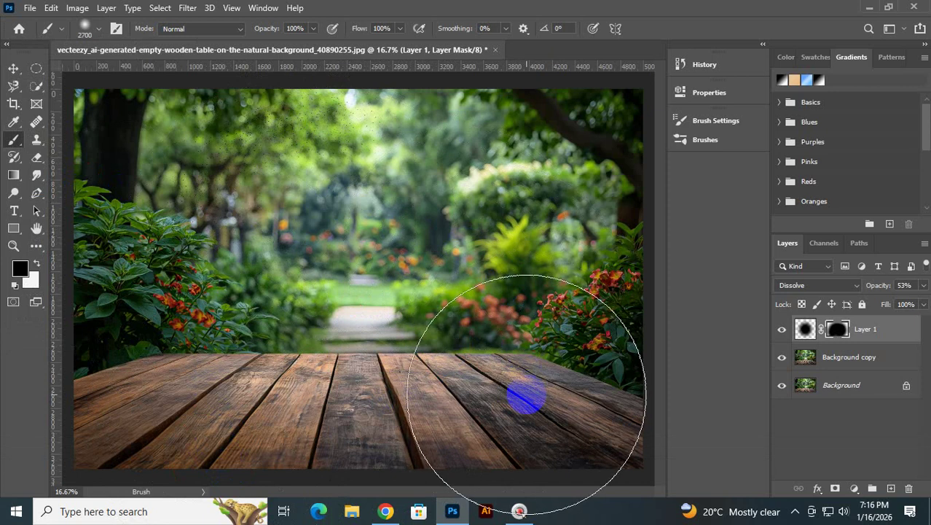
key(ctrl+z)
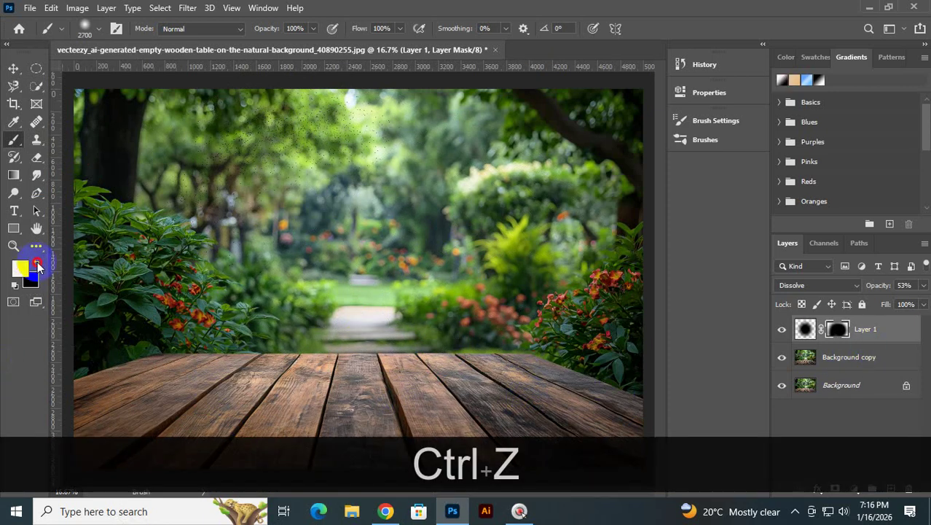
- Swap the foreground color to white and paint over Layer 1's mask to reveal the speckled circle again
mouse_move(139, 202)
mouse_down()
mouse_move(435, 214)
mouse_move(465, 304)
mouse_move(197, 261)
mouse_move(211, 175)
mouse_move(548, 279)
mouse_up()
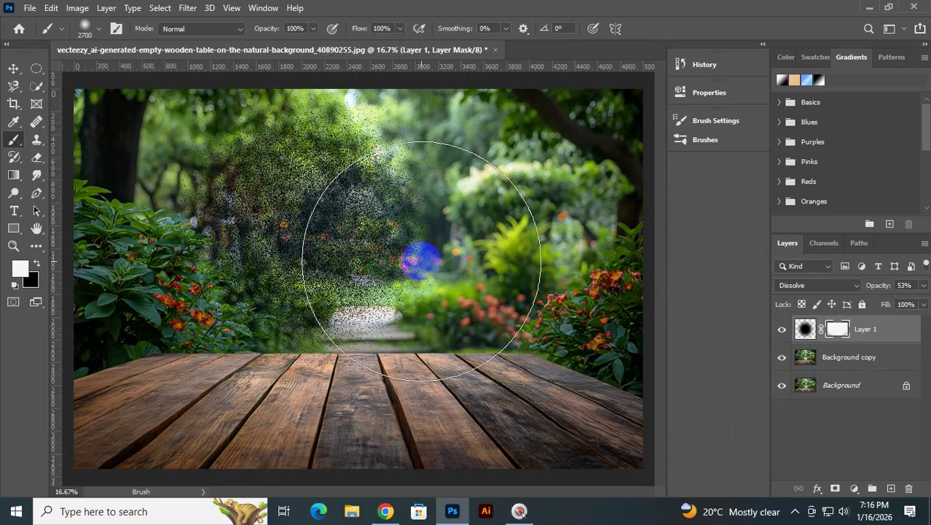
mouse_move(421, 259)
mouse_down()
mouse_move(336, 218)
mouse_move(288, 334)
mouse_move(376, 327)
mouse_move(375, 305)
mouse_move(356, 291)
mouse_move(341, 321)
mouse_move(341, 301)
mouse_move(364, 267)
mouse_up()
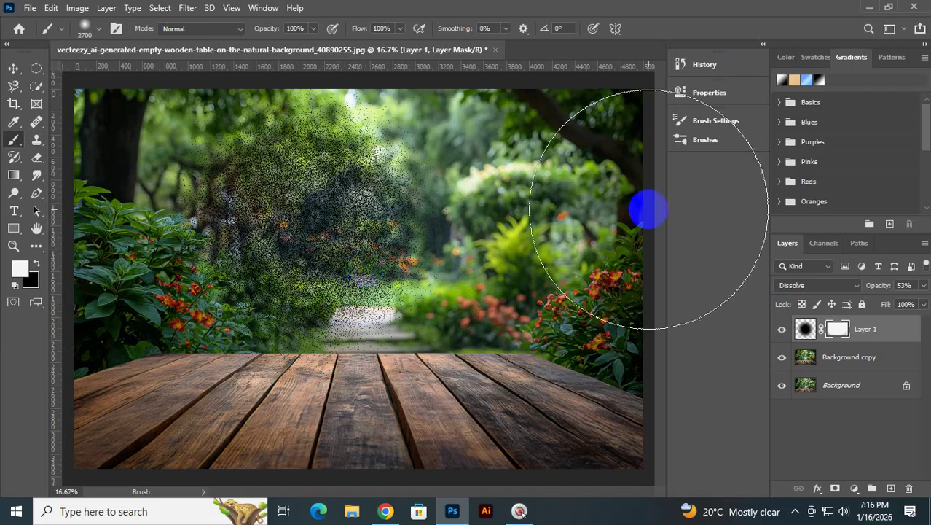
- Switch to Chrome, open youtube.com and activate the site's search
click(386, 510)
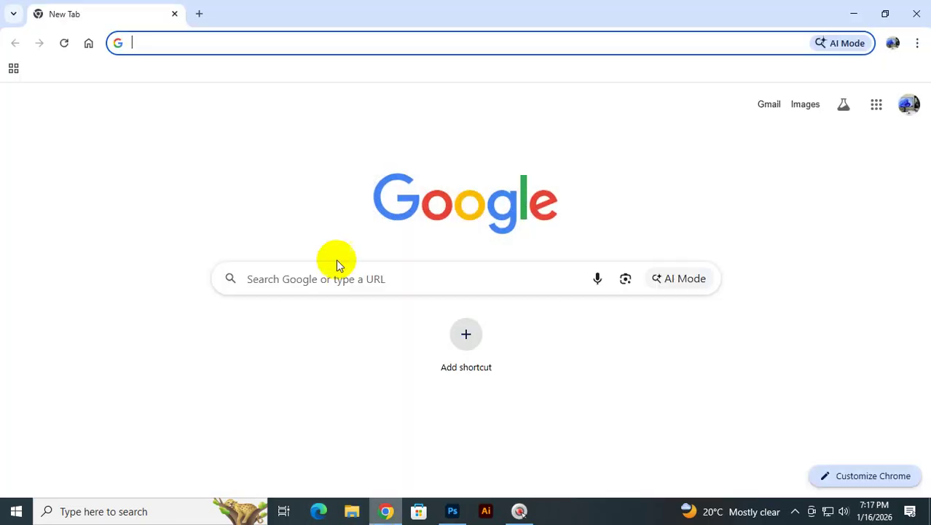
text(youtub)
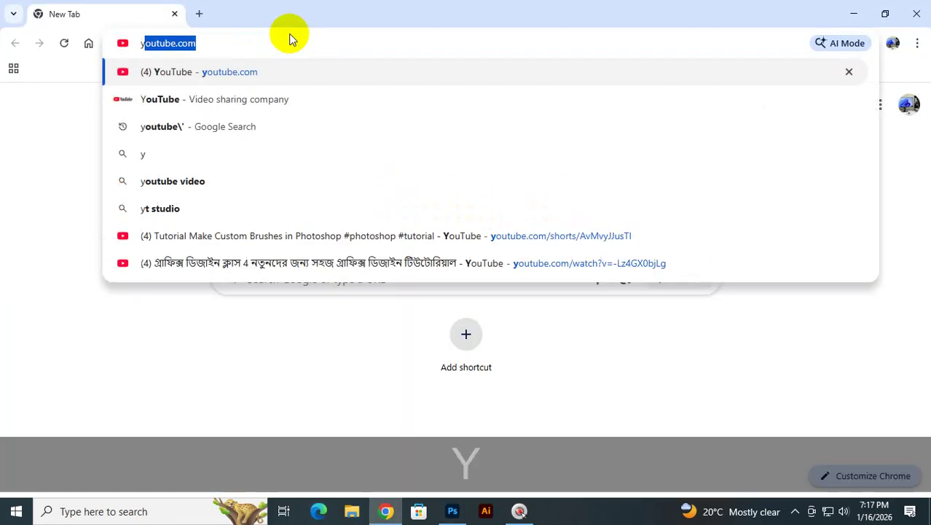
text(e)
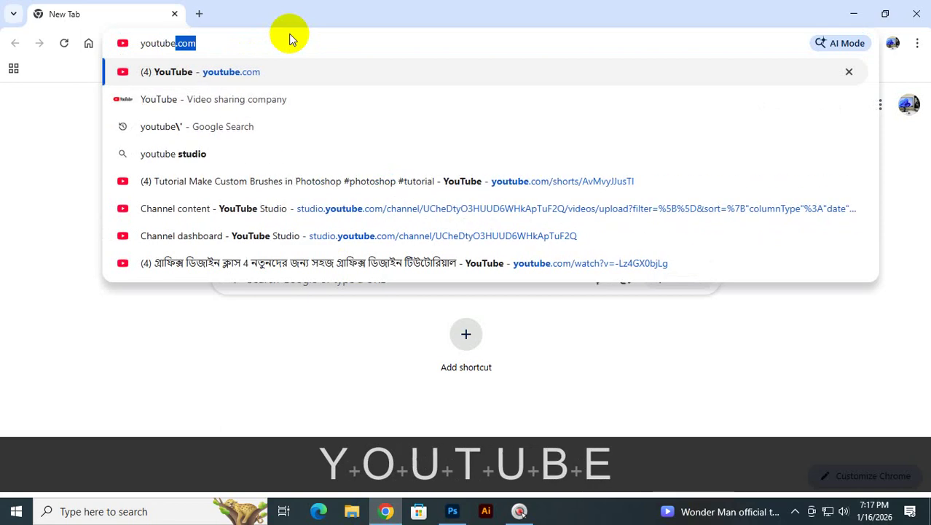
key(Return)
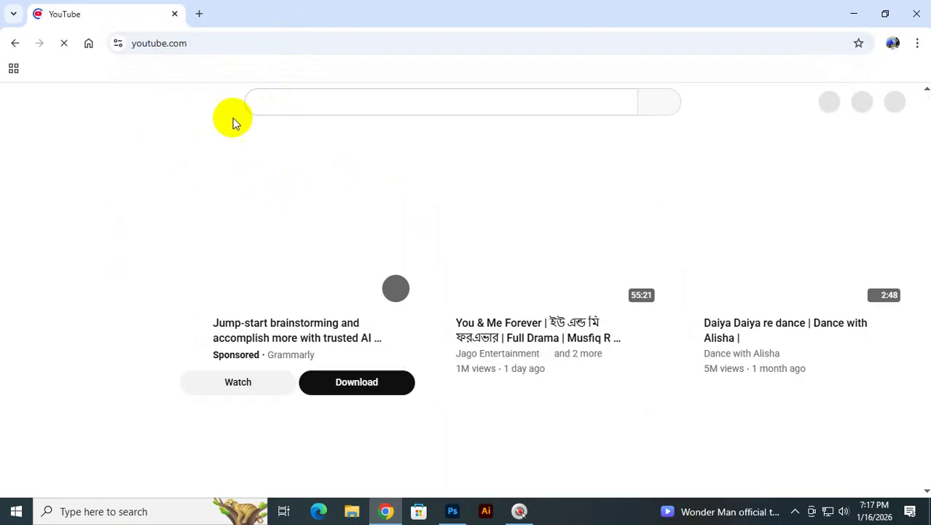
click(264, 102)
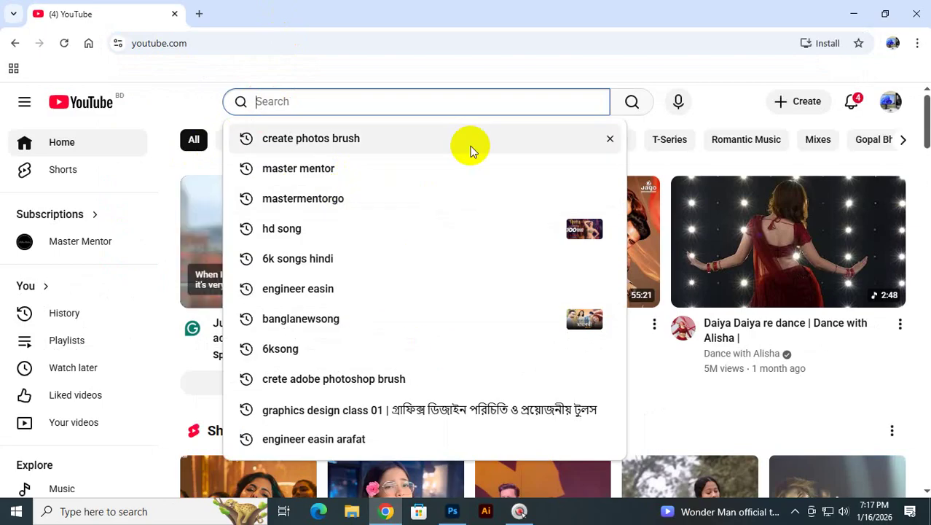
text(Desol)
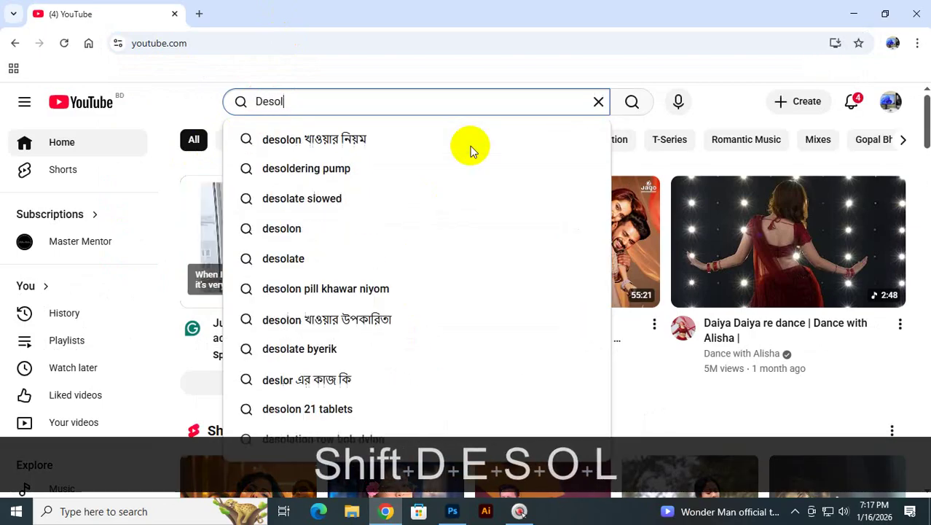
text(o)
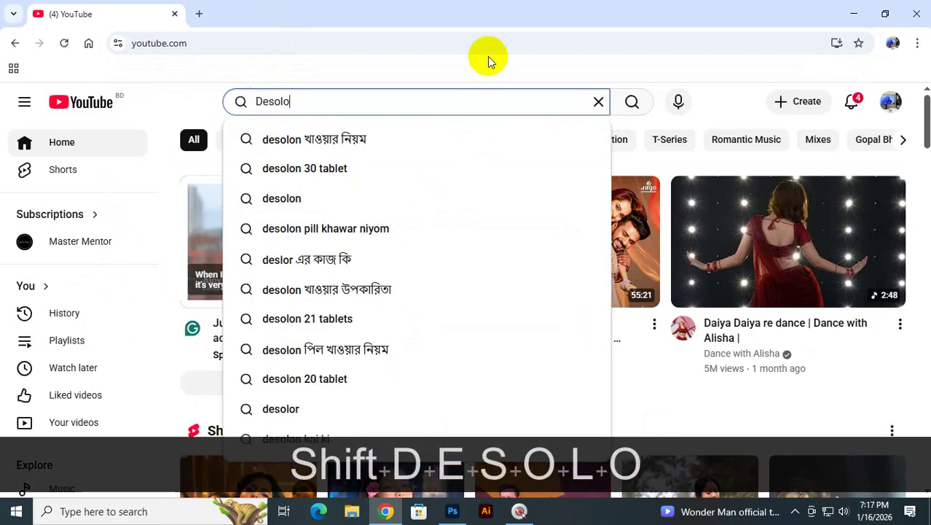
click(452, 510)
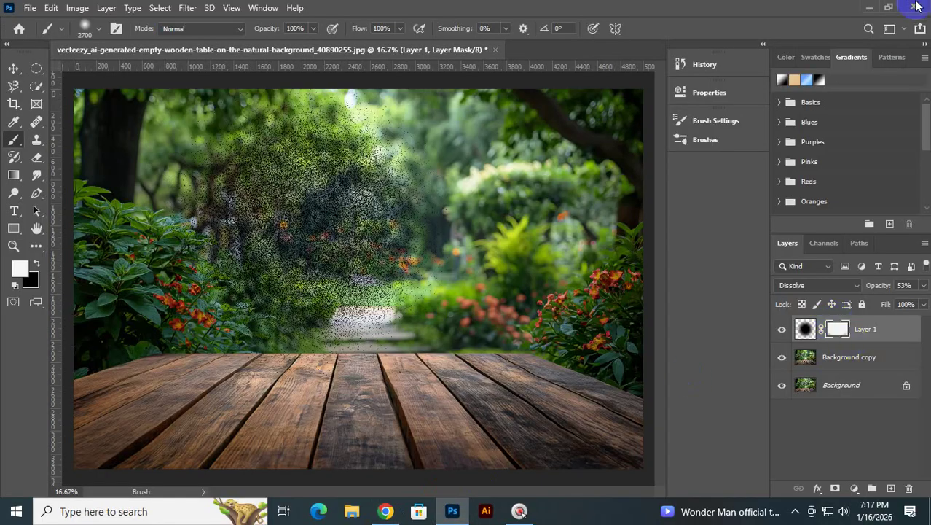
click(867, 6)
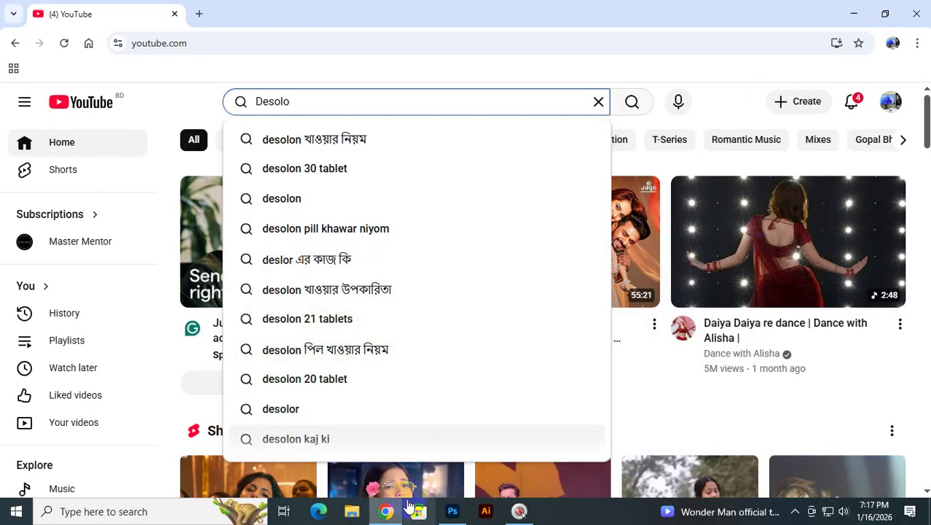
key(BackSpace)
key(BackSpace)
key(BackSpace)
key(BackSpace)
key(BackSpace)
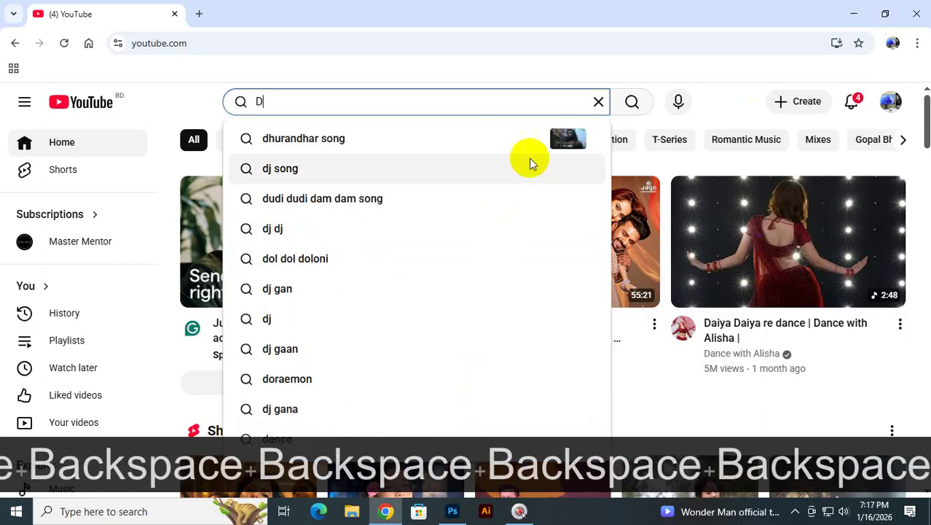
click(452, 511)
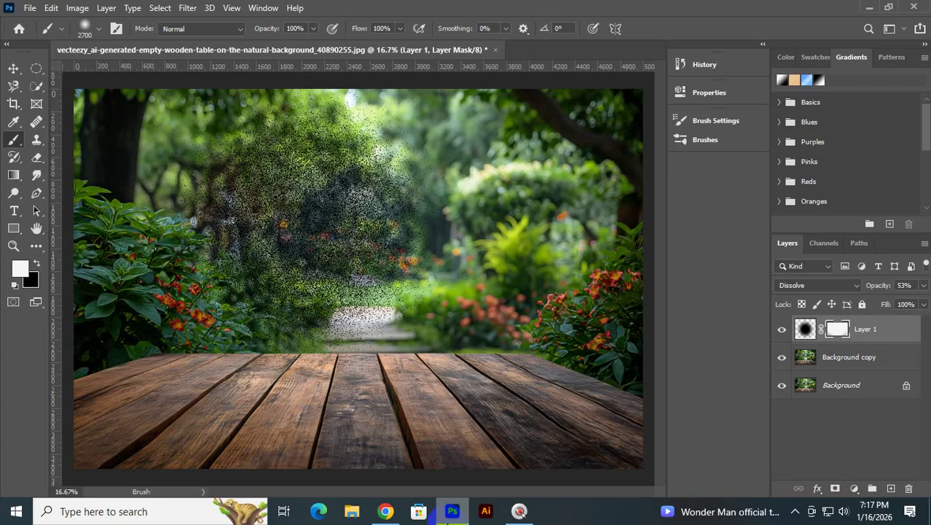
click(448, 516)
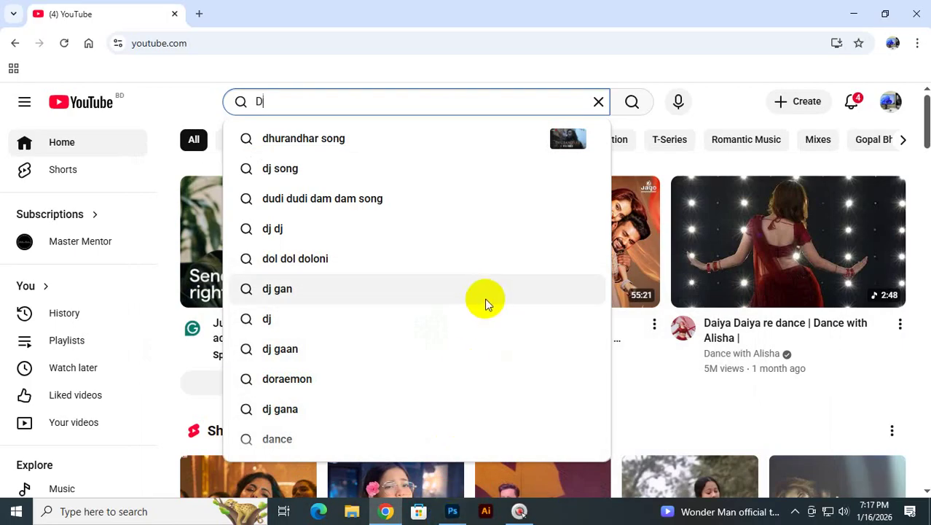
- Search YouTube for "dissolve"
text(ssol)
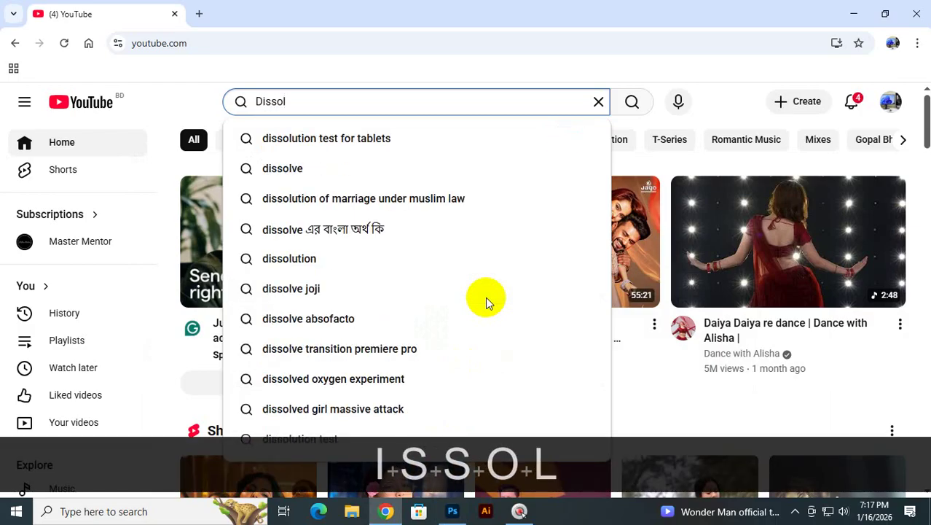
key(Down)
key(Down)
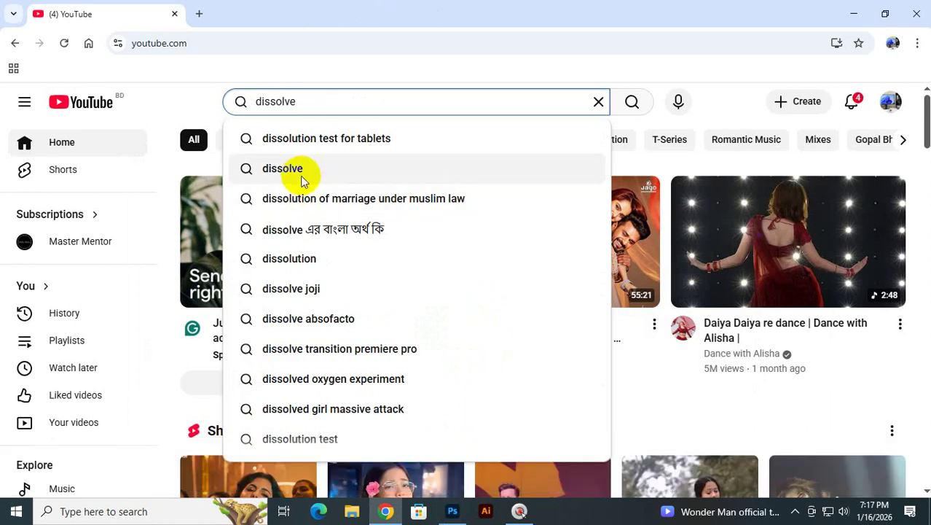
click(303, 177)
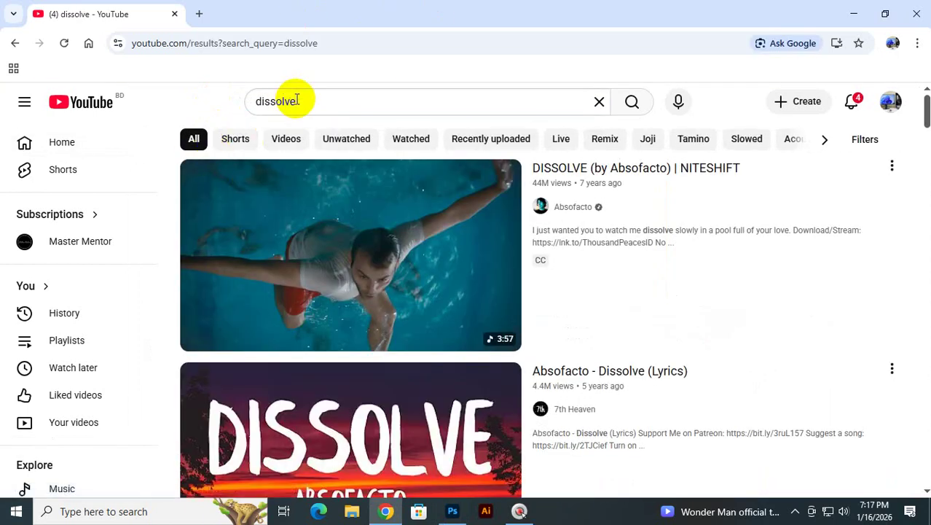
- Extend the YouTube search to "dissolve photoshop" and run it
click(297, 100)
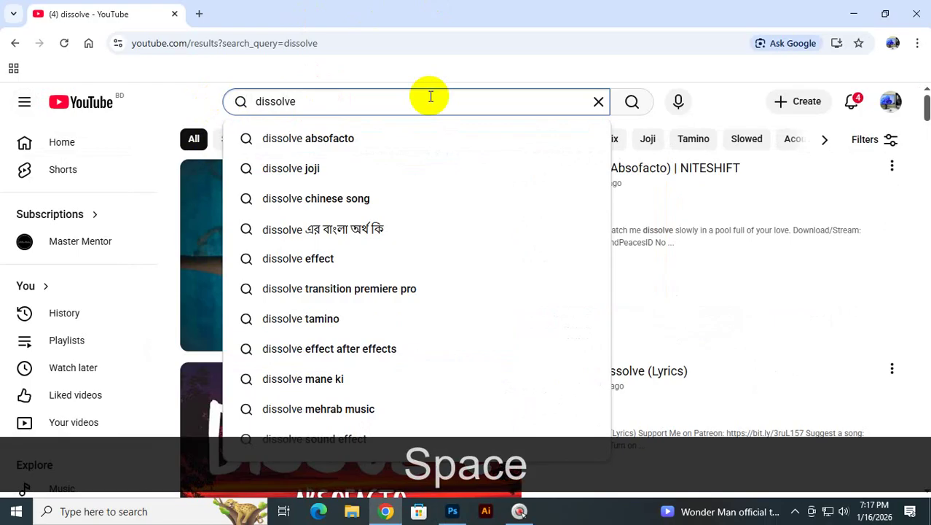
text(photosh)
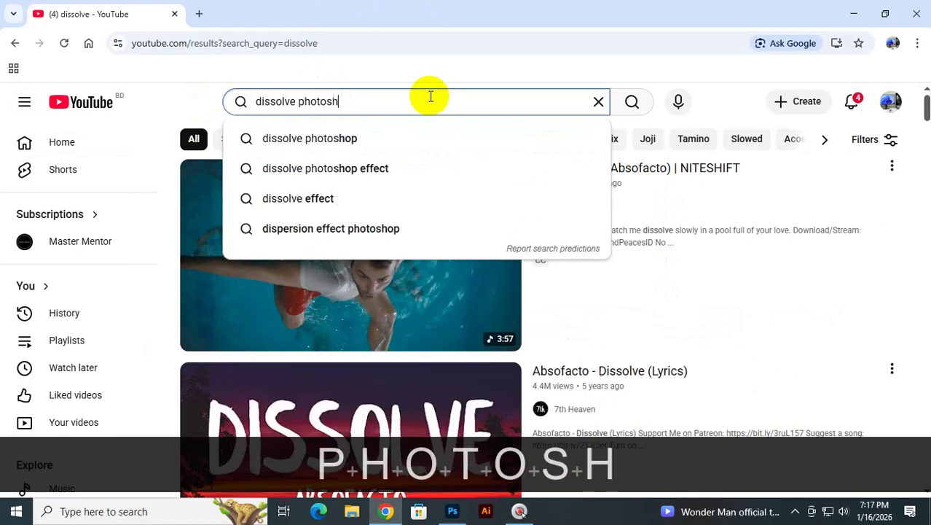
text(op)
key(Return)
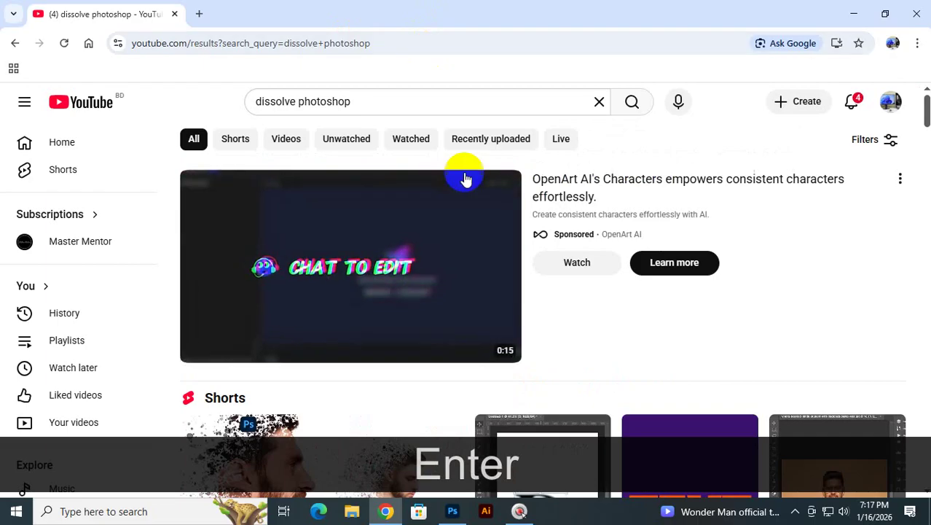
- Browse the YouTube results for examples and tutorials of dissolve and dispersion effects in Photoshop
scroll(481, 313, down, 3)
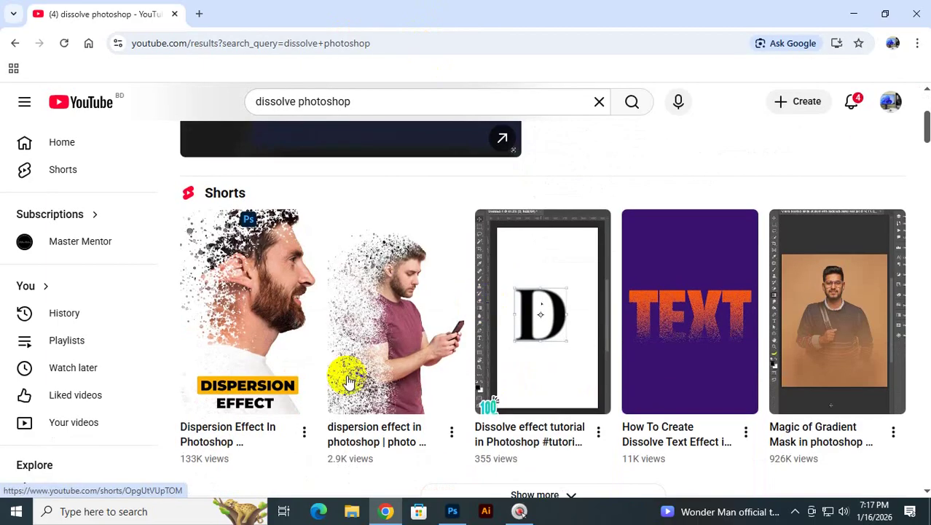
scroll(188, 312, down, 6)
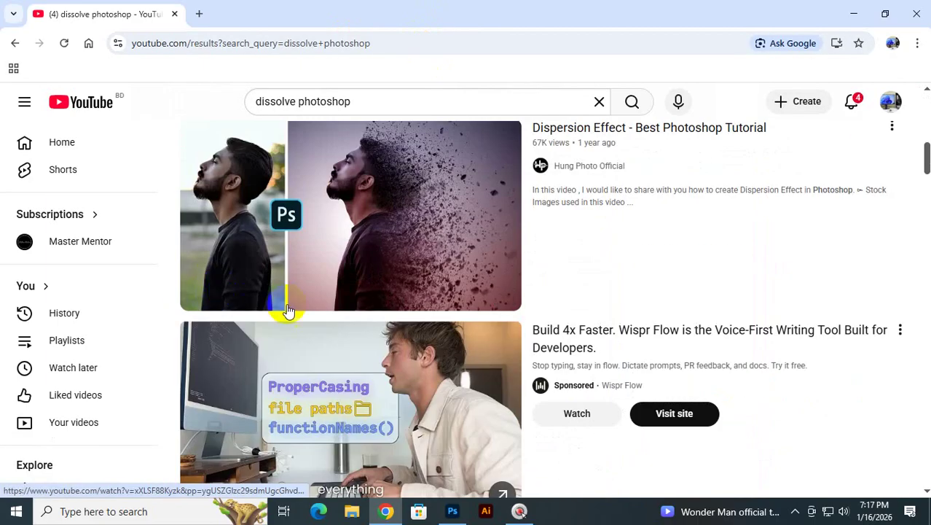
mouse_move(505, 197)
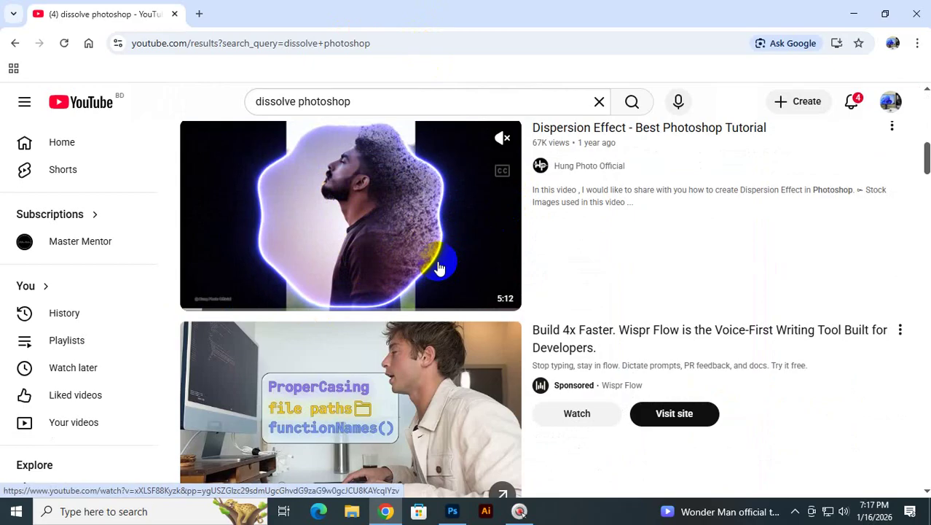
scroll(437, 292, down, 6)
scroll(437, 304, down, 5)
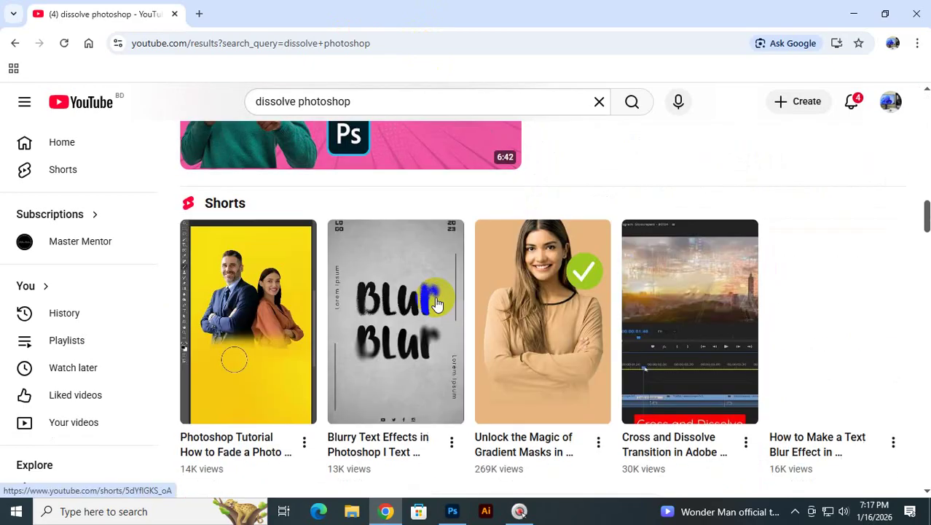
scroll(436, 305, down, 2)
scroll(433, 302, down, 10)
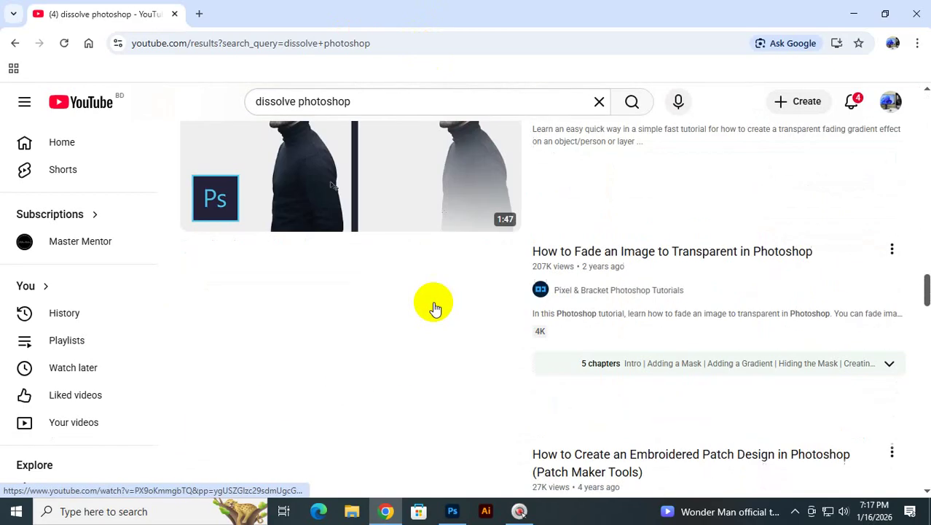
scroll(433, 306, up, 5)
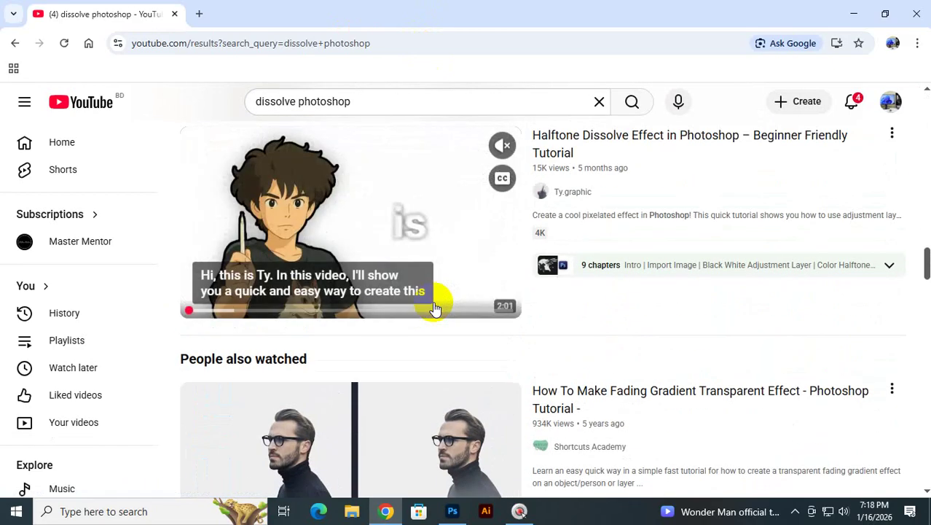
scroll(434, 308, down, 12)
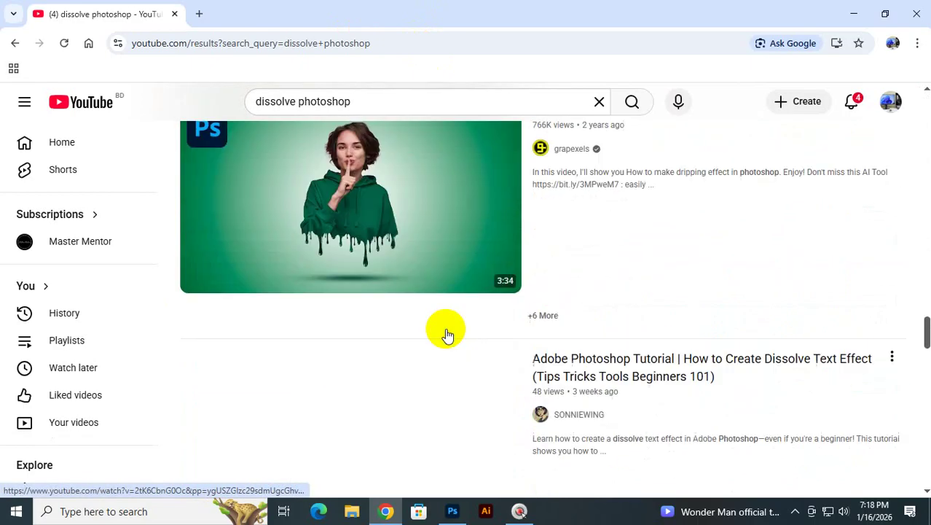
scroll(447, 328, down, 4)
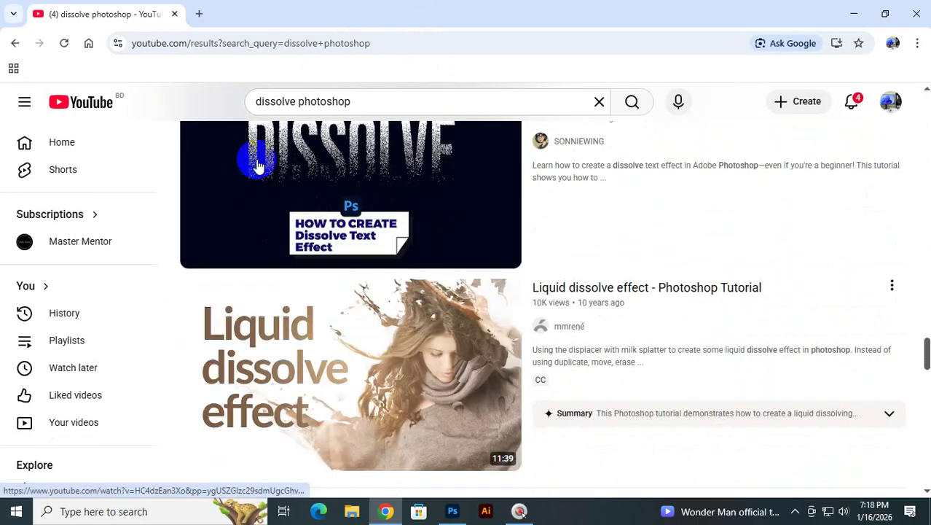
scroll(277, 172, up, 2)
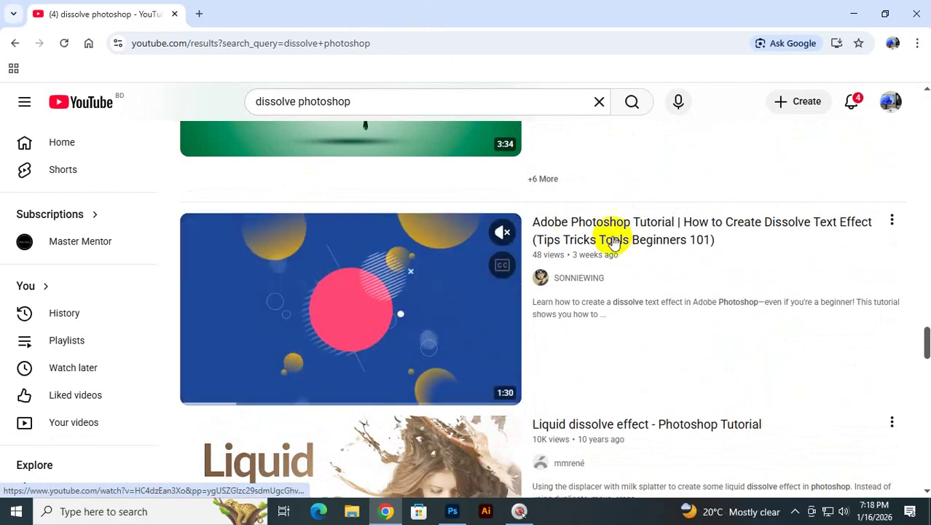
scroll(461, 355, down, 7)
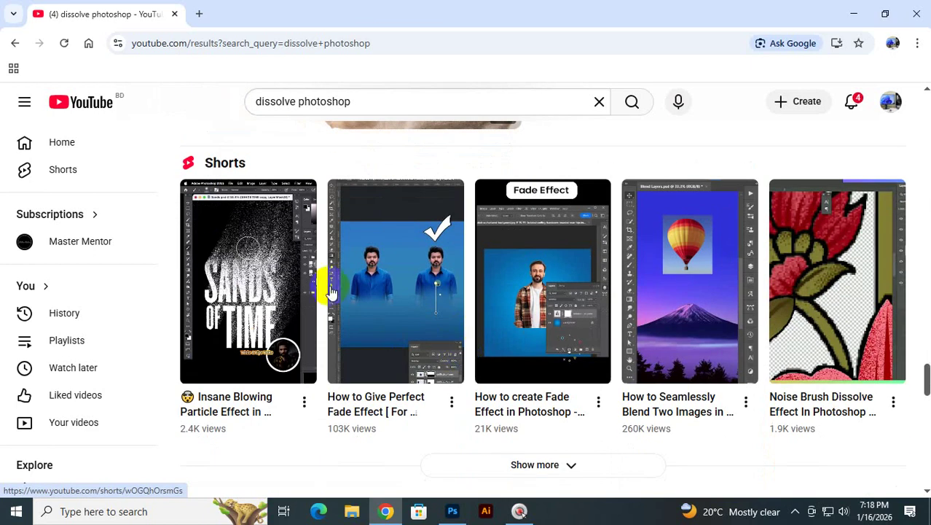
scroll(755, 293, down, 5)
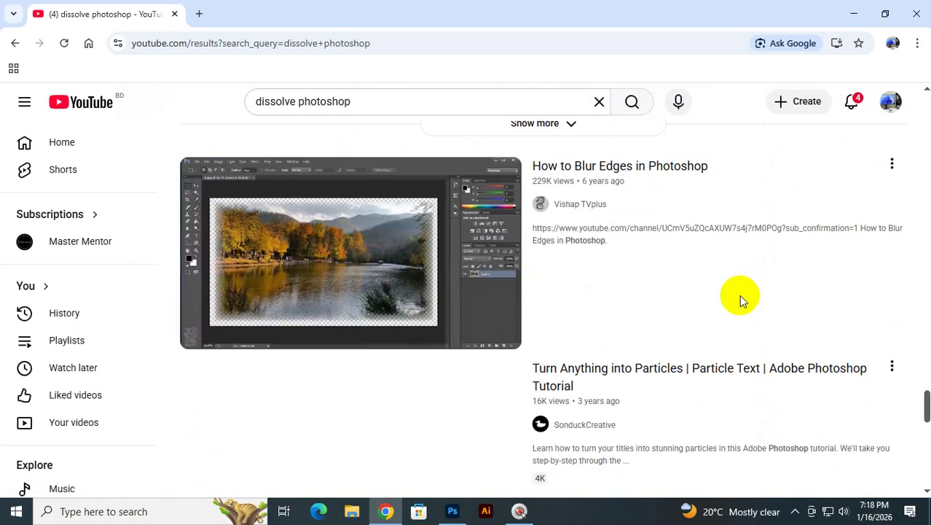
scroll(711, 315, down, 4)
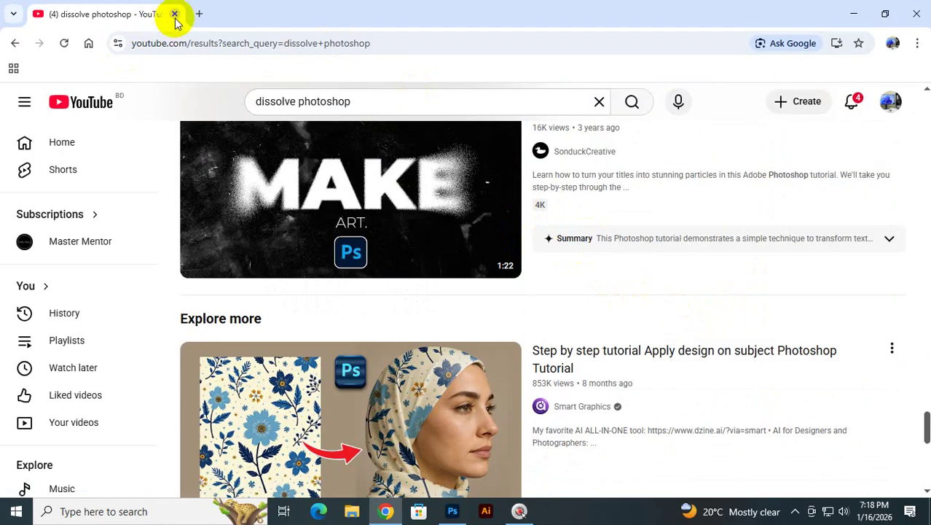
- Switch back to Photoshop and preview other blend modes for Layer 1, such as Lighter Color
click(854, 14)
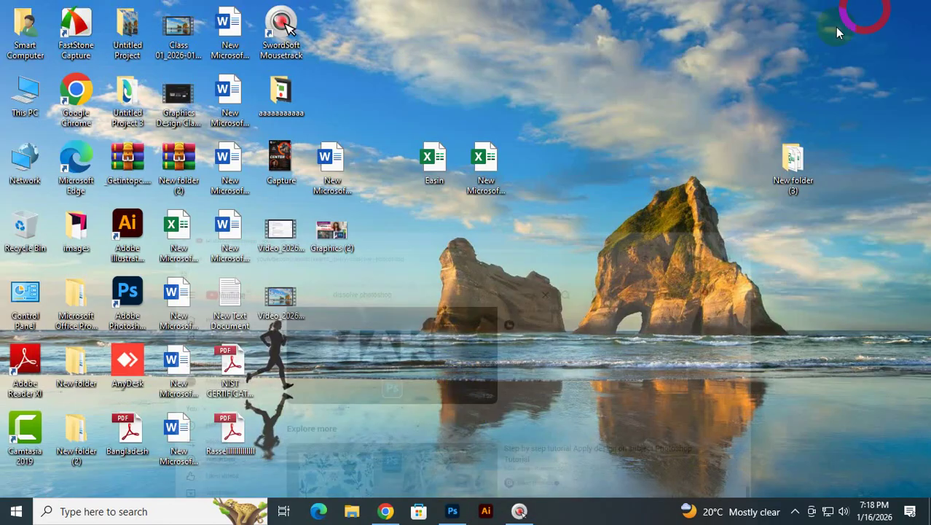
click(444, 514)
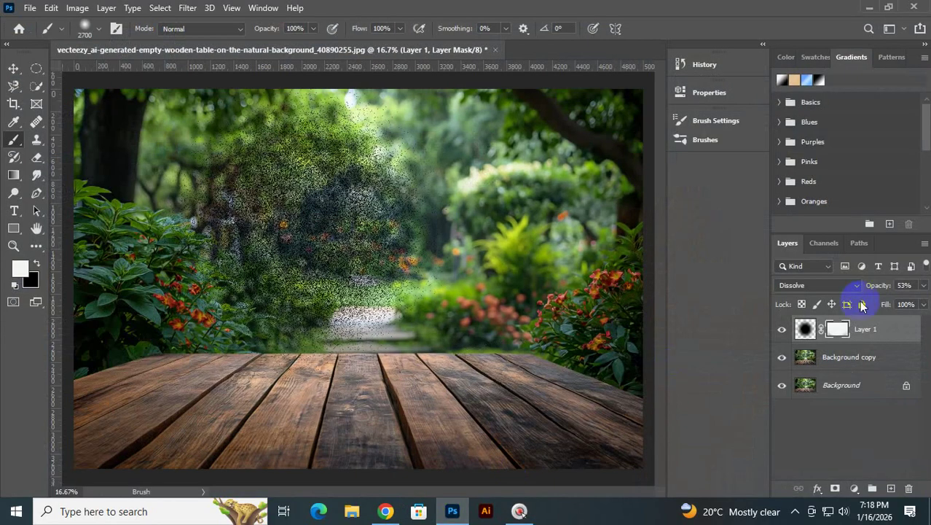
click(827, 287)
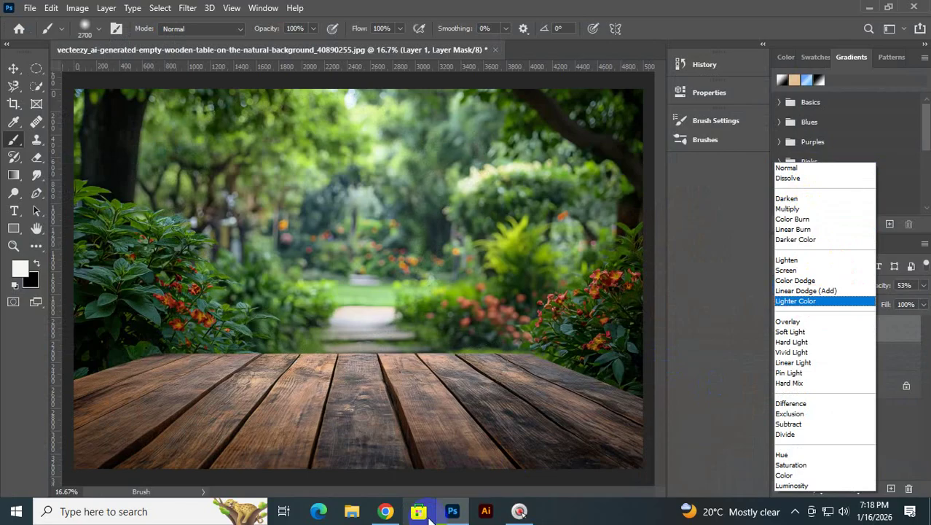
- Switch to Chrome, search Google for "bird" in a new tab and browse the image results
click(388, 512)
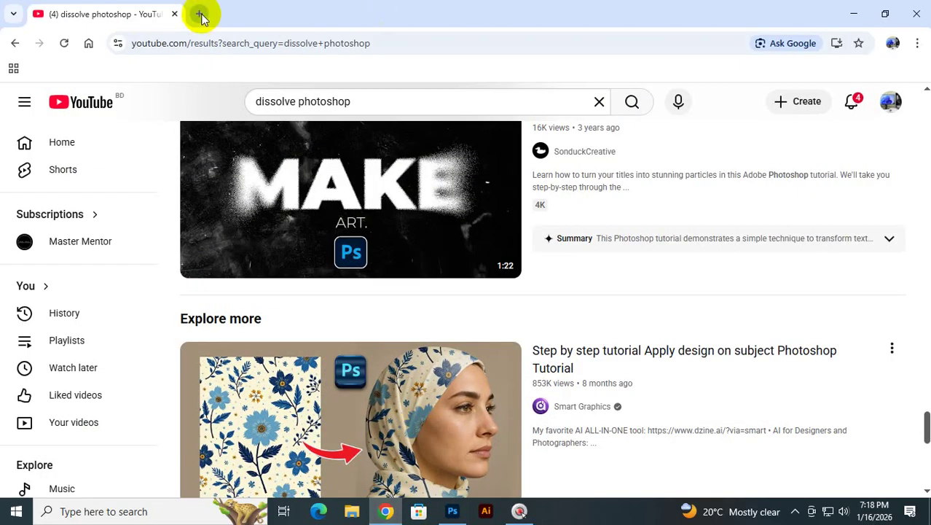
click(201, 14)
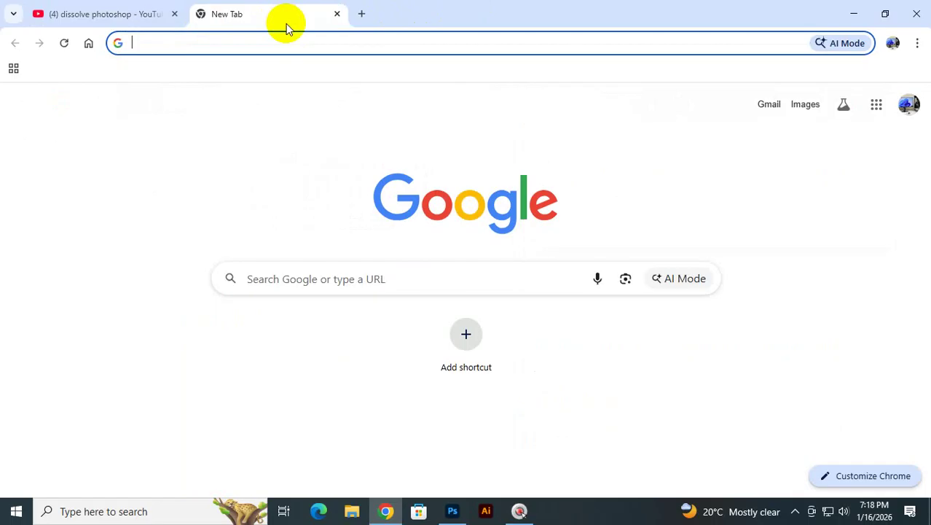
text(bir)
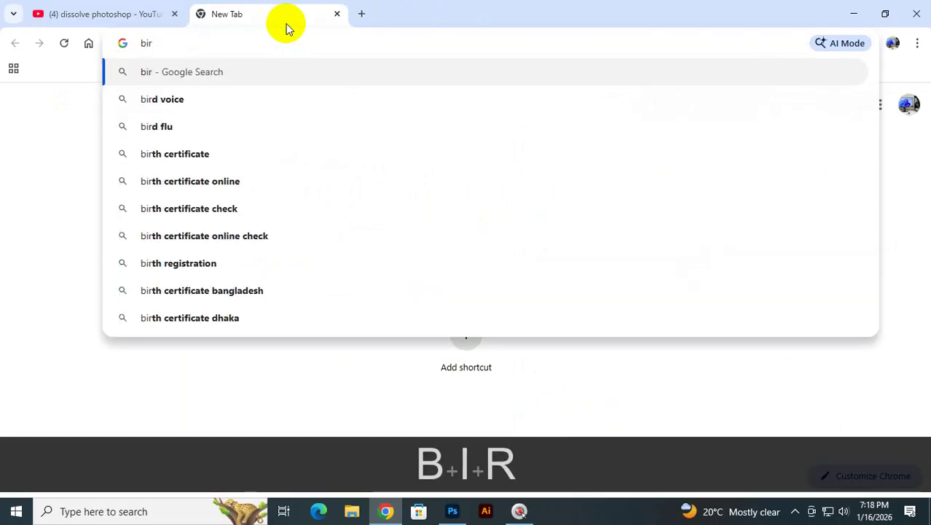
text(d)
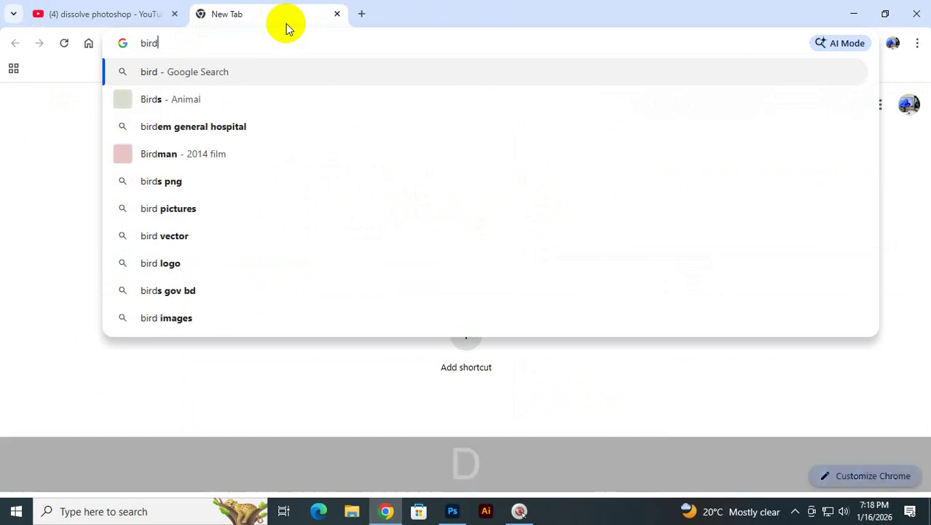
key(Return)
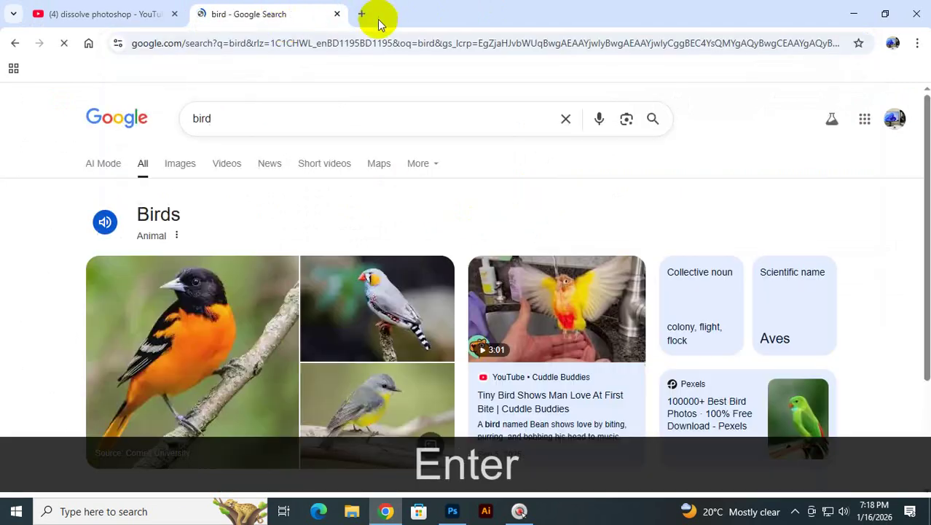
click(183, 164)
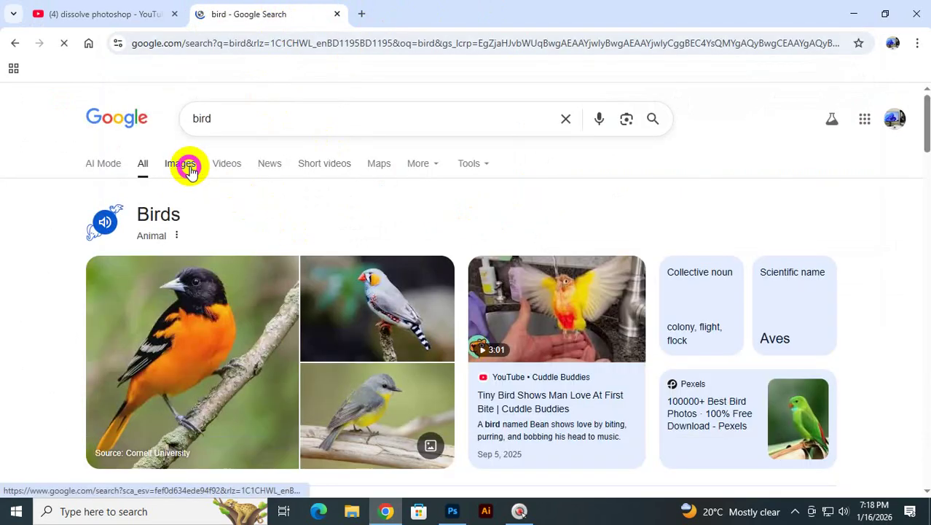
scroll(447, 292, down, 5)
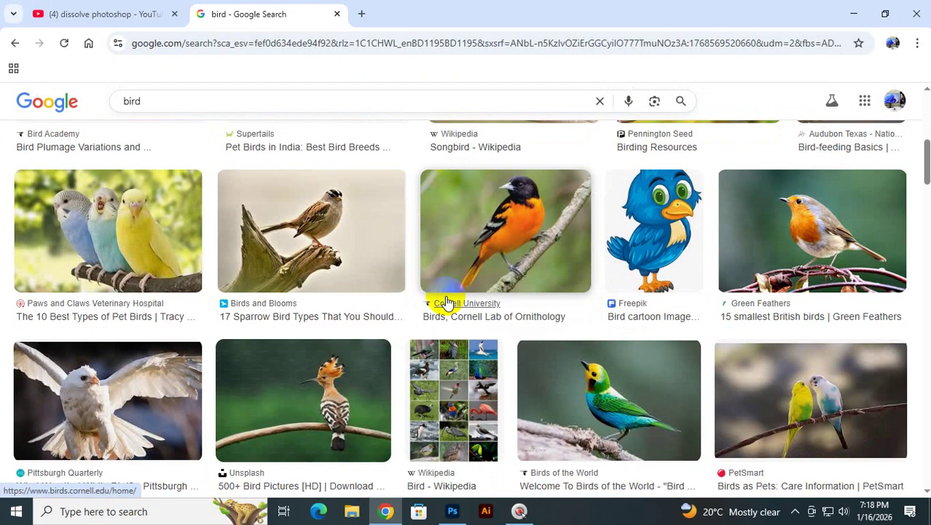
scroll(447, 302, down, 5)
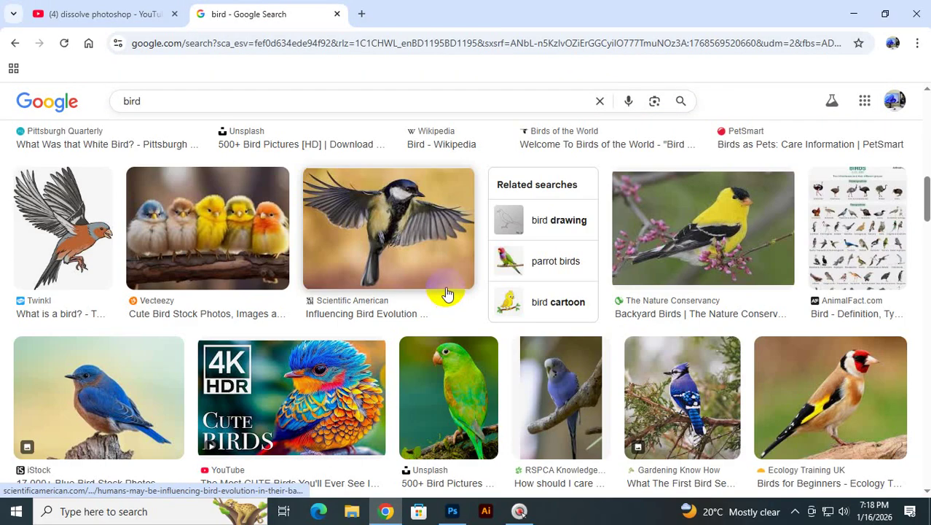
- Extend the image search to "bird background" and run it
click(125, 102)
text(w)
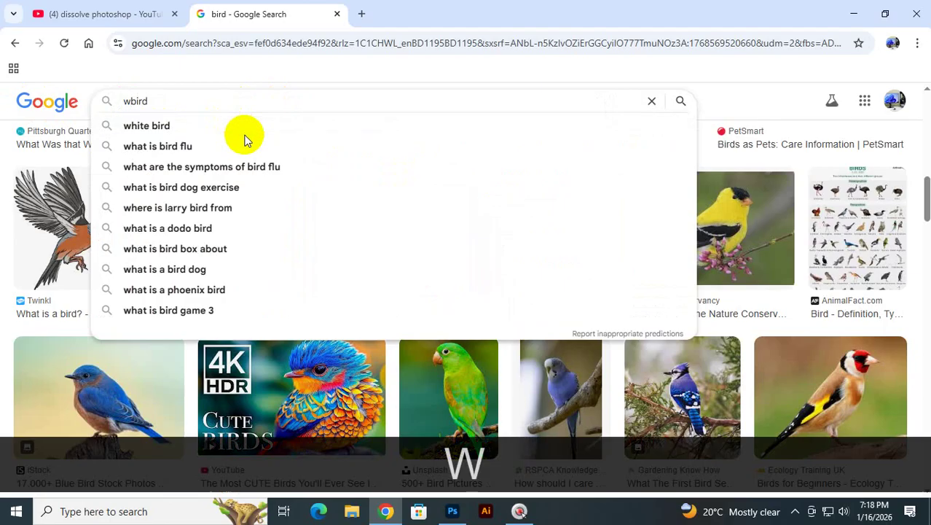
key(BackSpace)
key(Right)
key(Right)
key(Right)
key(Right)
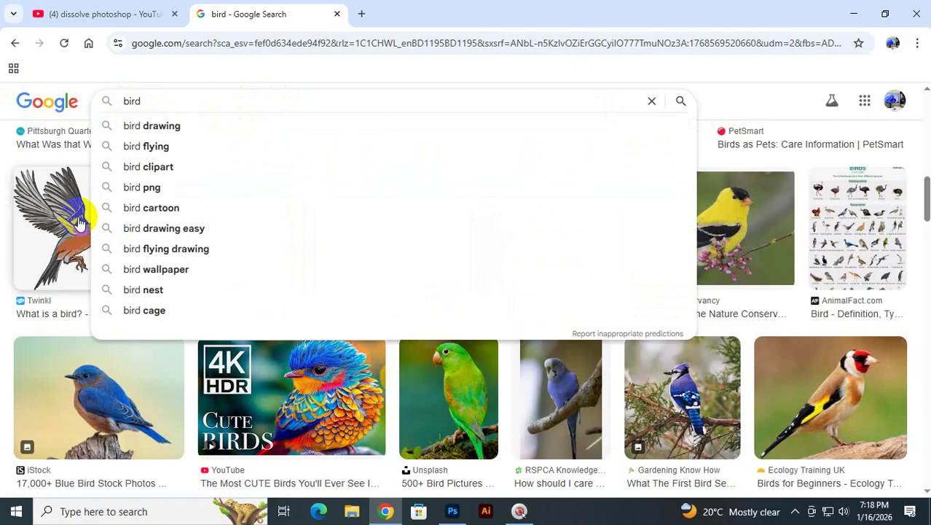
text(b)
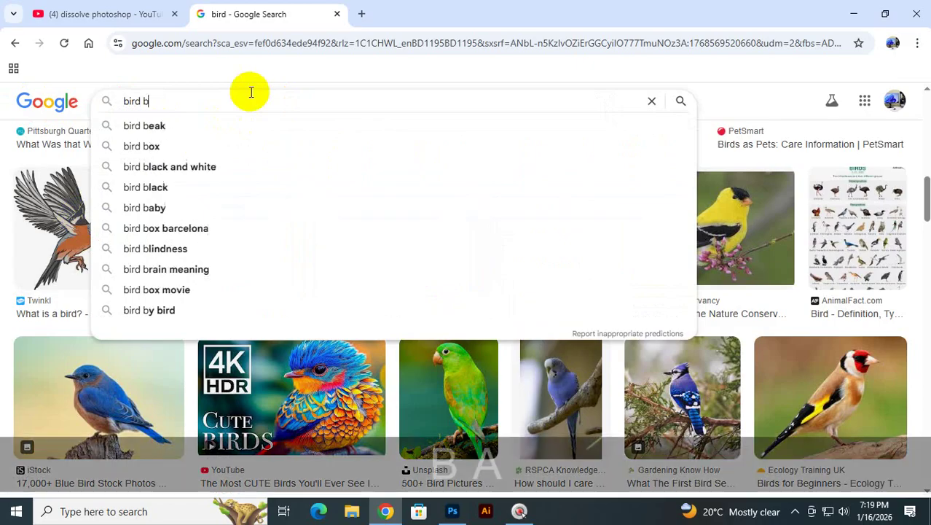
text(ackground)
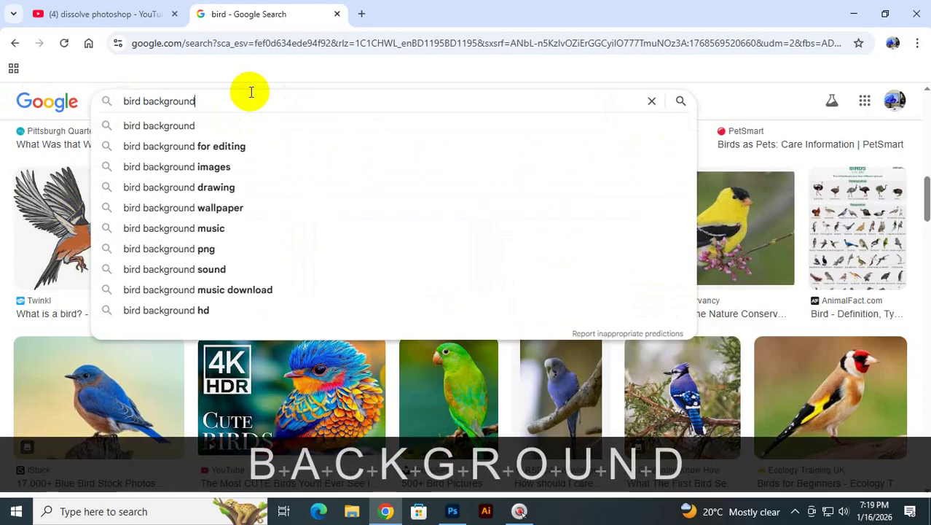
key(Return)
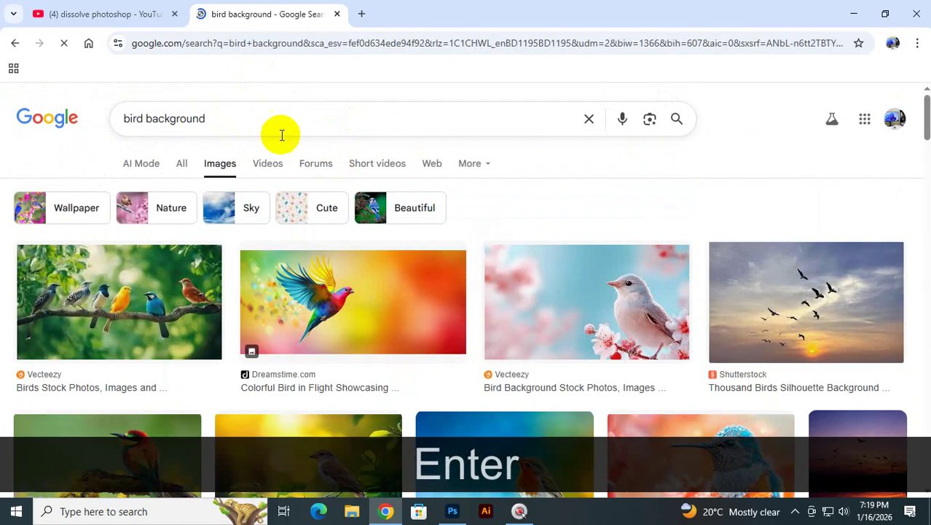
- Refine the image search to "bird white background" and run it
click(177, 119)
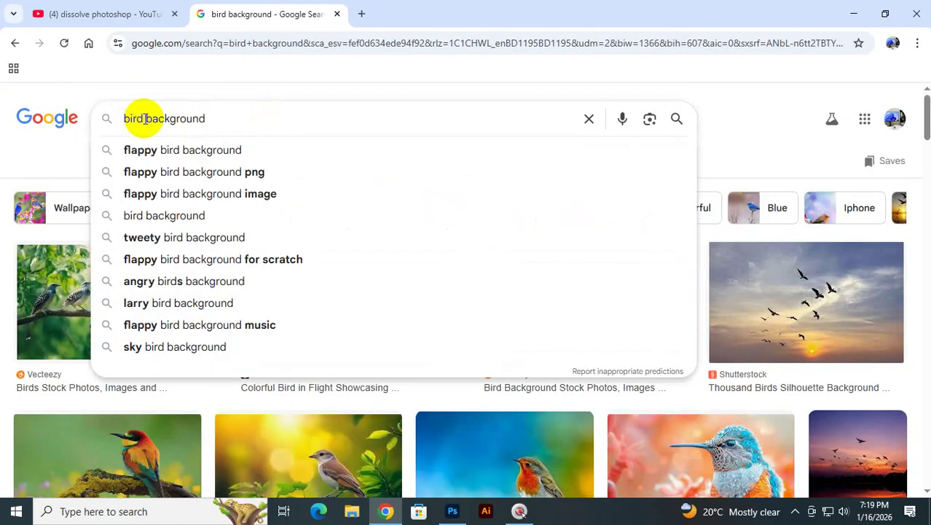
click(144, 118)
text(whi)
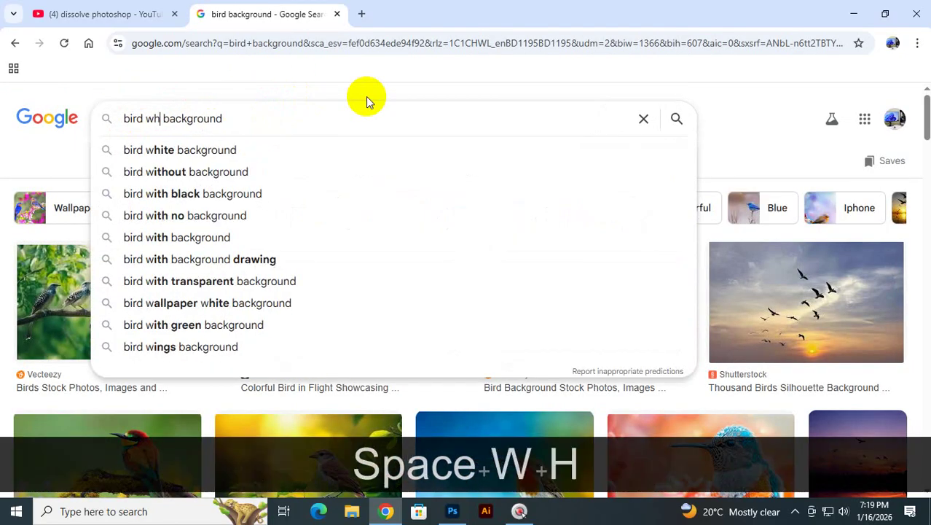
text(te)
key(Return)
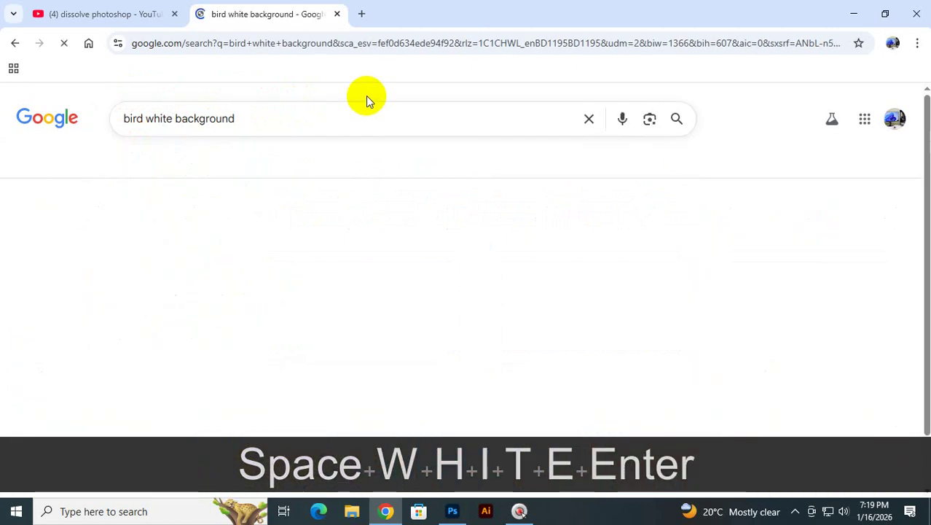
- Find the Pinterest image of a white bird on black and save it as a JPEG in Downloads
scroll(447, 270, down, 1)
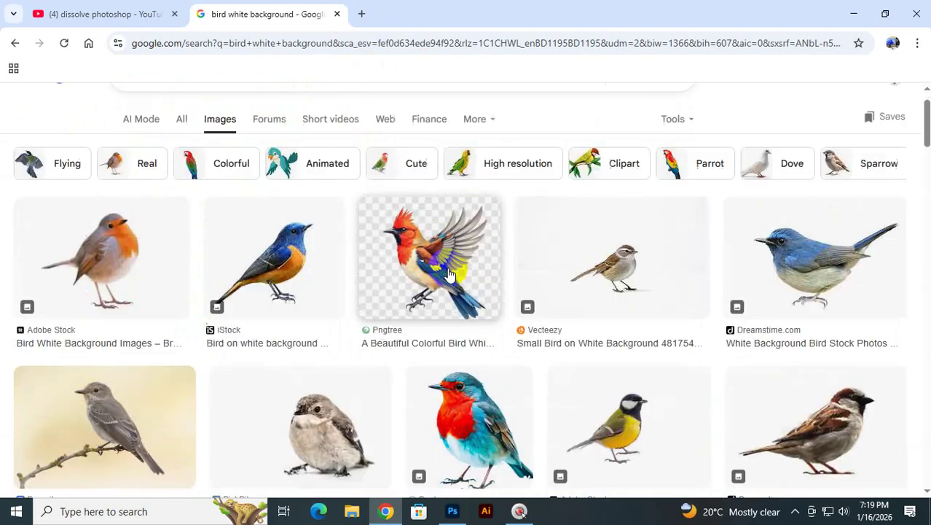
scroll(435, 308, down, 6)
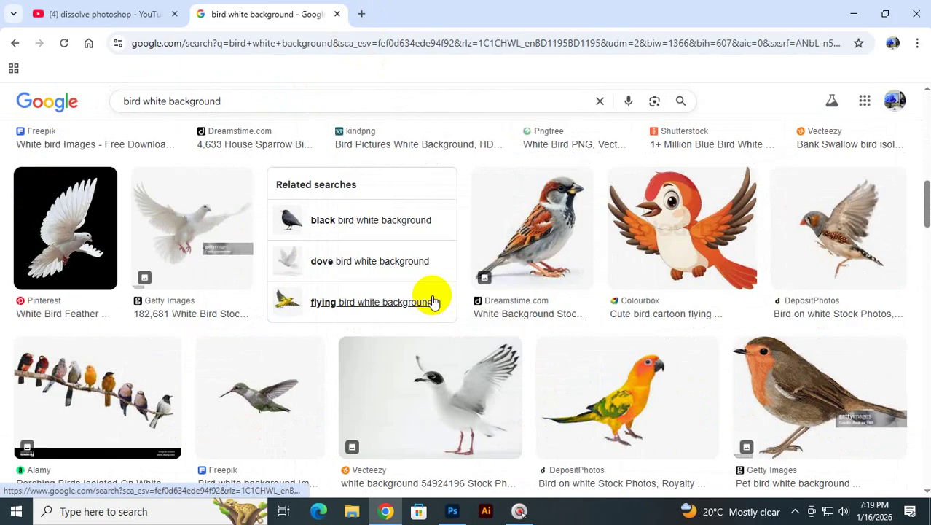
click(37, 237)
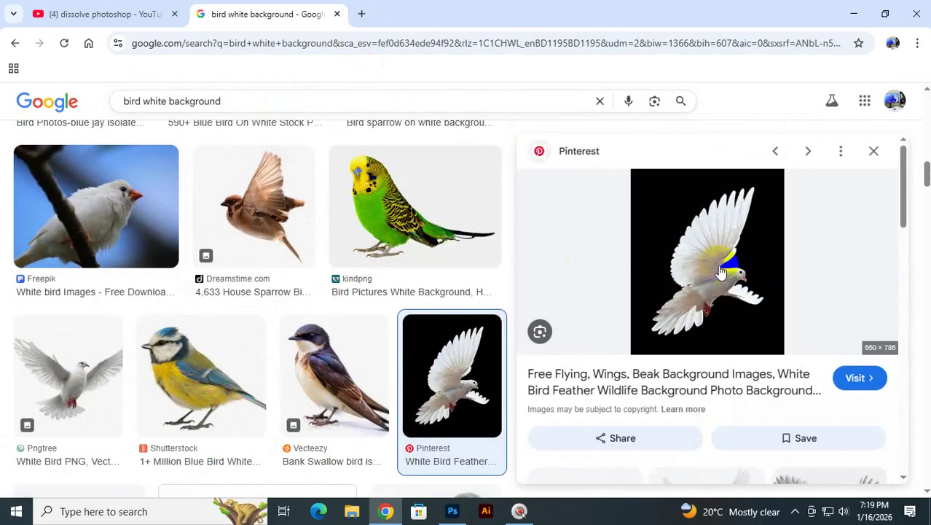
right_click(721, 271)
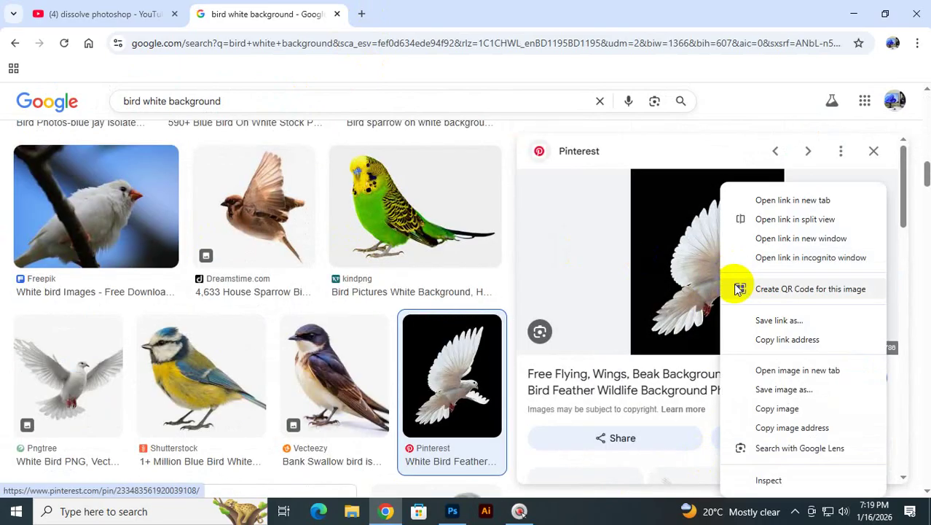
click(784, 390)
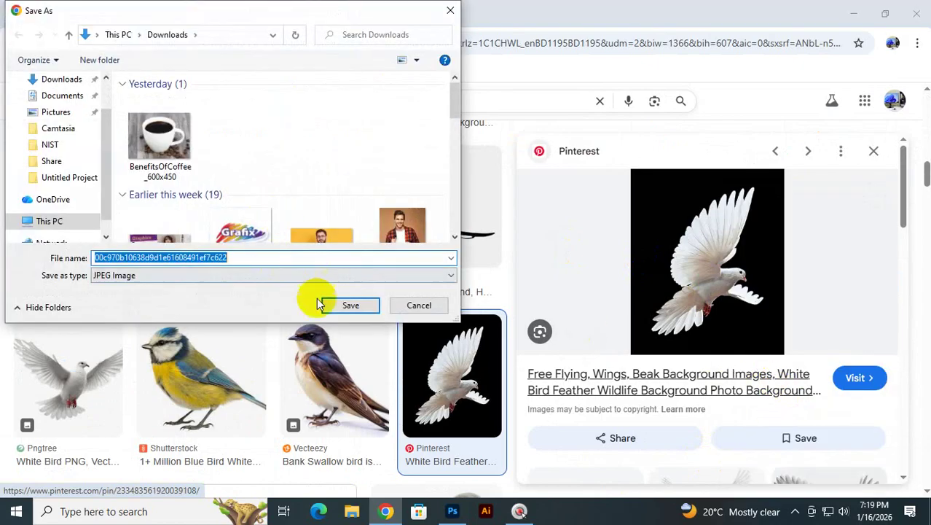
click(328, 305)
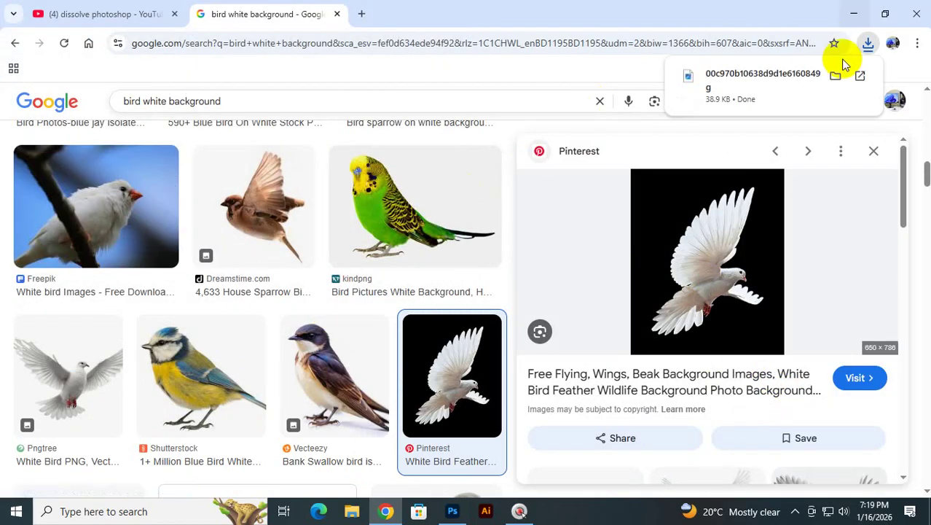
- Open the downloaded white bird image from the Downloads folder as a separate Photoshop document and activate the Move tool
click(835, 76)
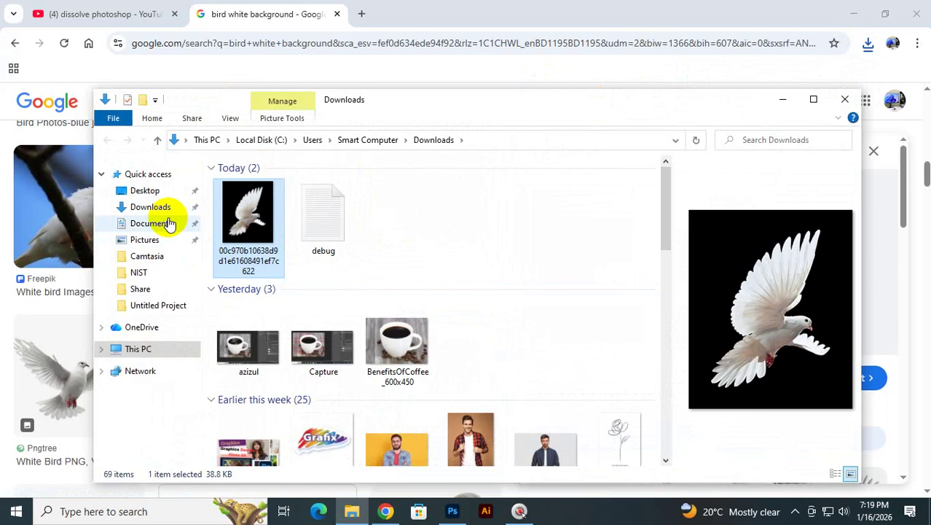
drag(248, 218, 553, 54)
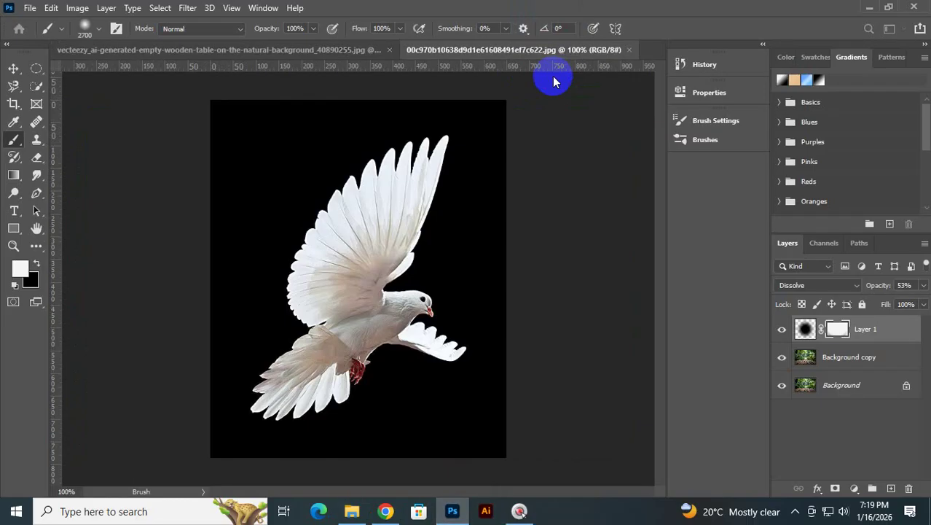
click(12, 69)
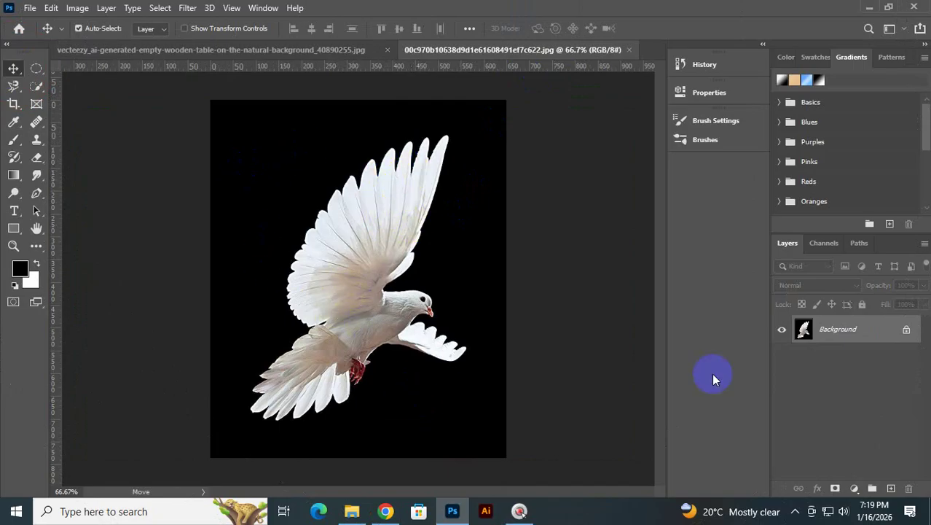
- Duplicate the bird's Background layer and add an empty layer between the copy and the hidden original
drag(899, 344, 892, 488)
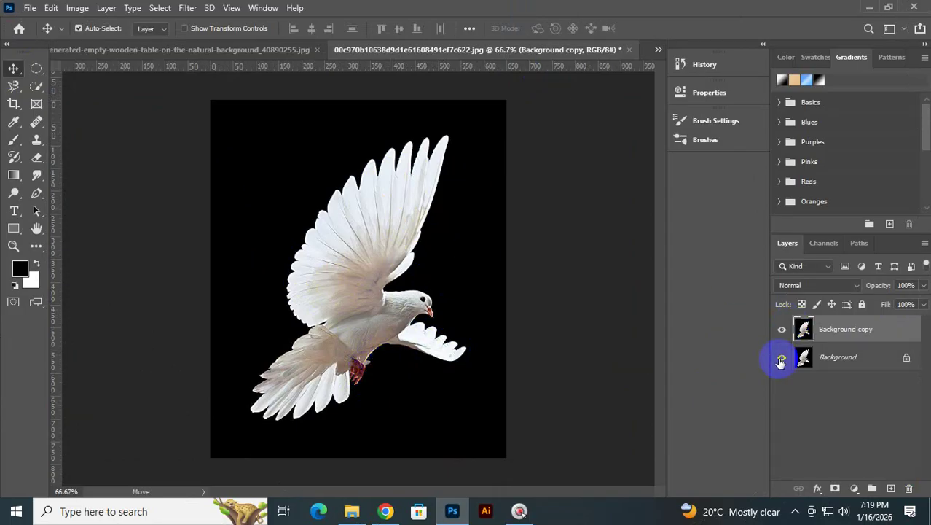
click(829, 364)
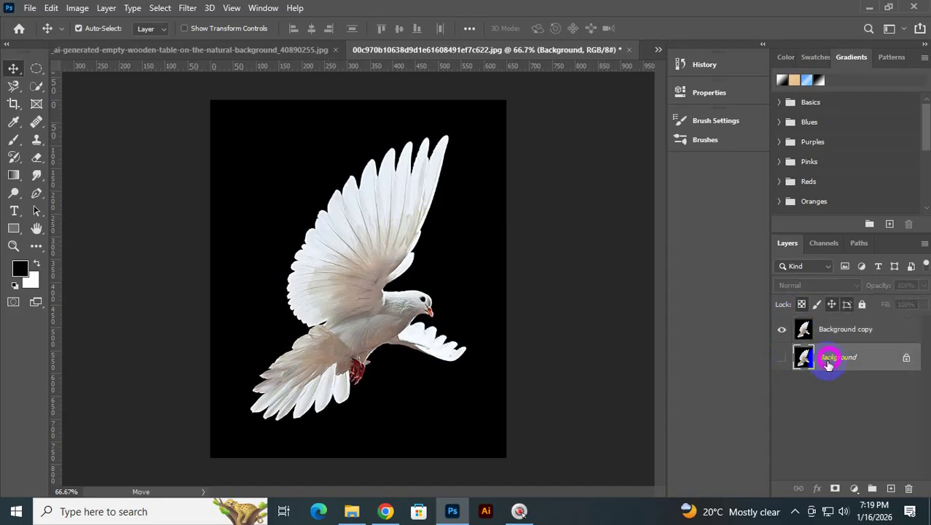
click(891, 488)
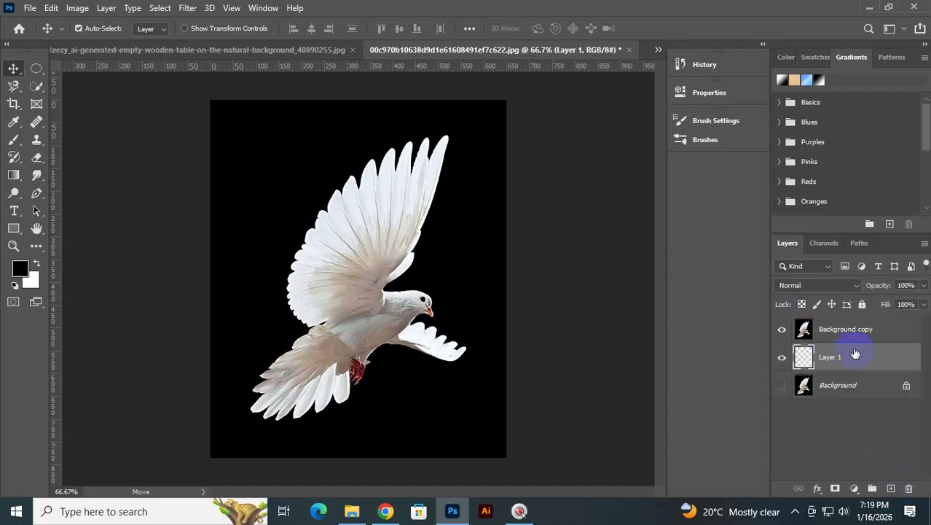
- Set the blend mode of the empty Layer 1 to Darken
click(800, 285)
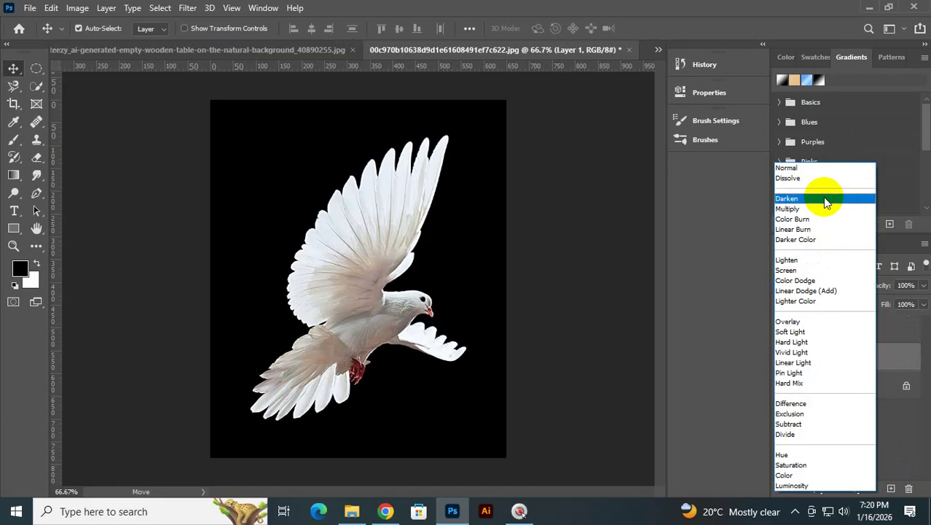
click(827, 201)
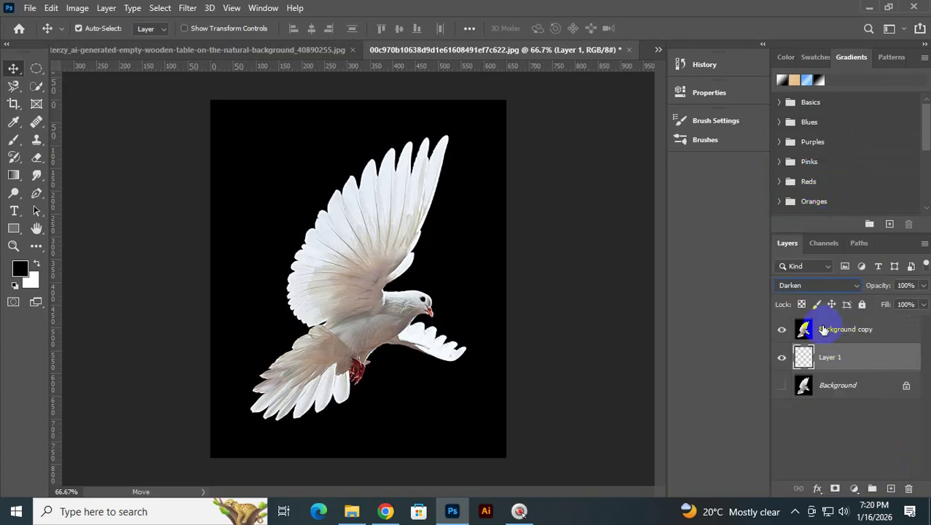
click(814, 290)
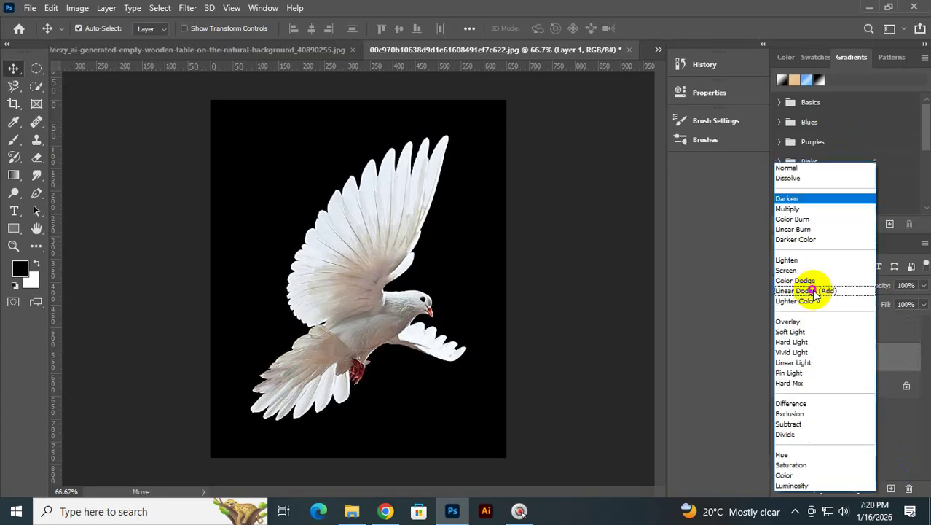
click(789, 199)
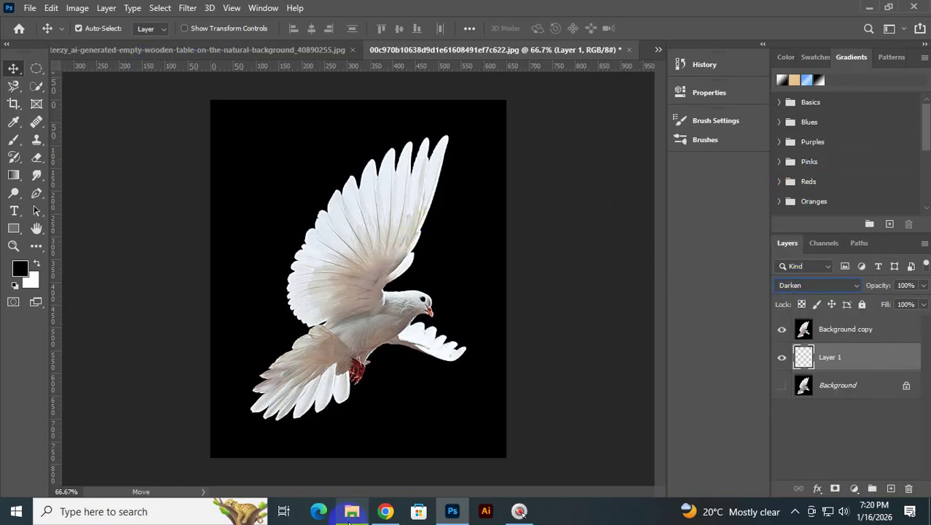
- Switch to Chrome and browse the bird image results and the Getty Images dove's related pictures for a white bird on white
click(384, 513)
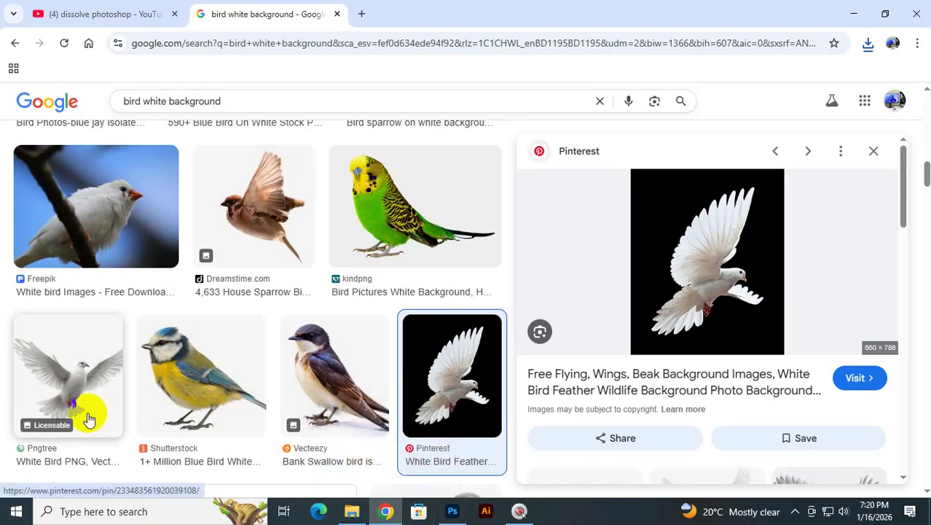
scroll(102, 394, down, 3)
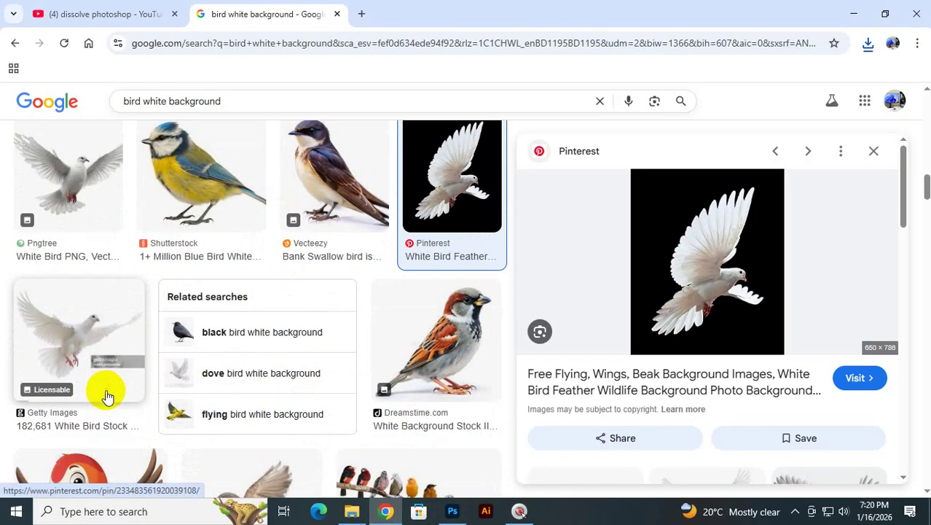
click(89, 348)
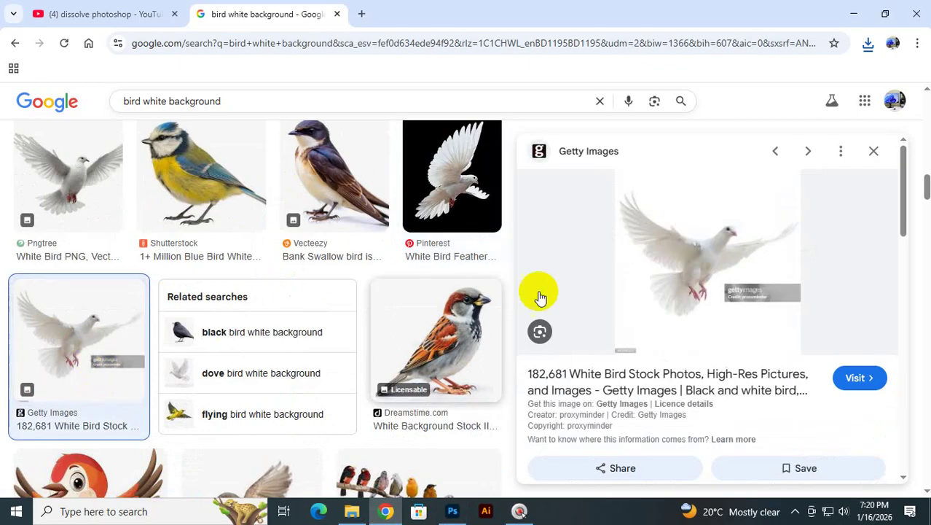
scroll(697, 242, down, 5)
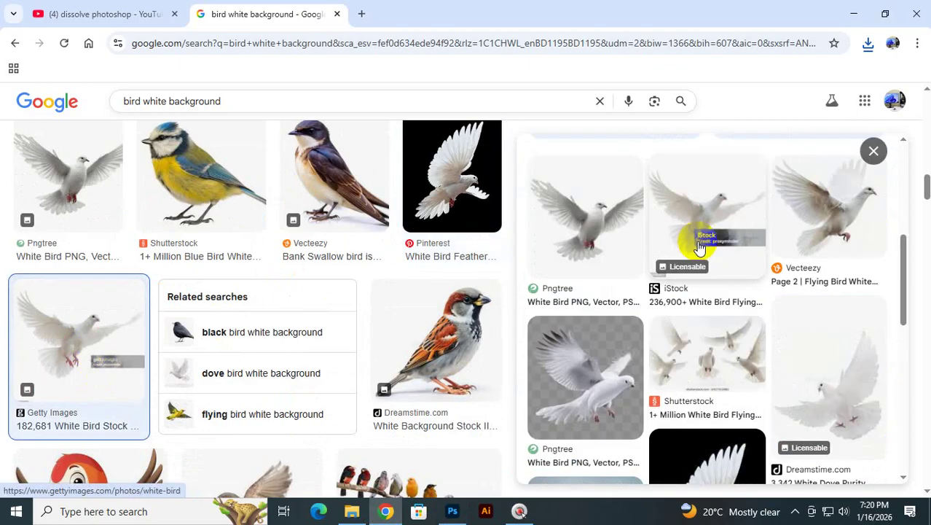
scroll(794, 334, down, 3)
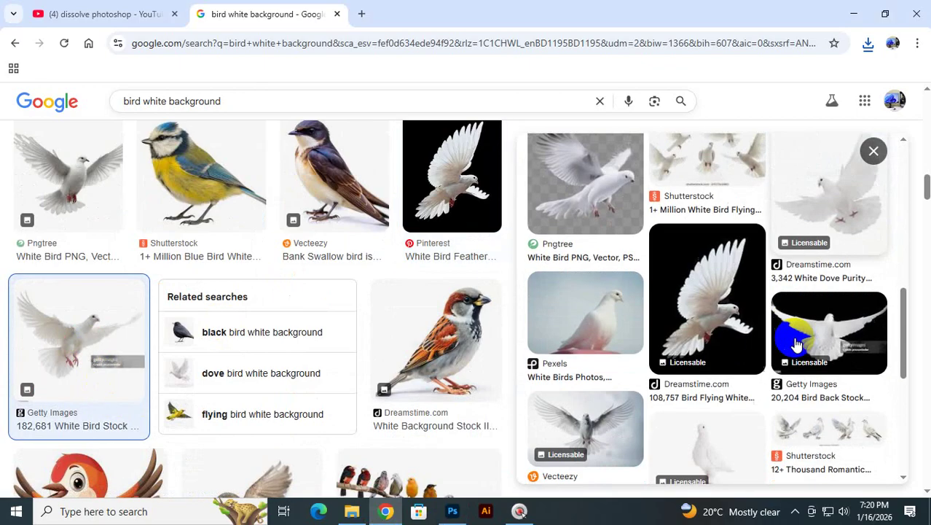
click(829, 180)
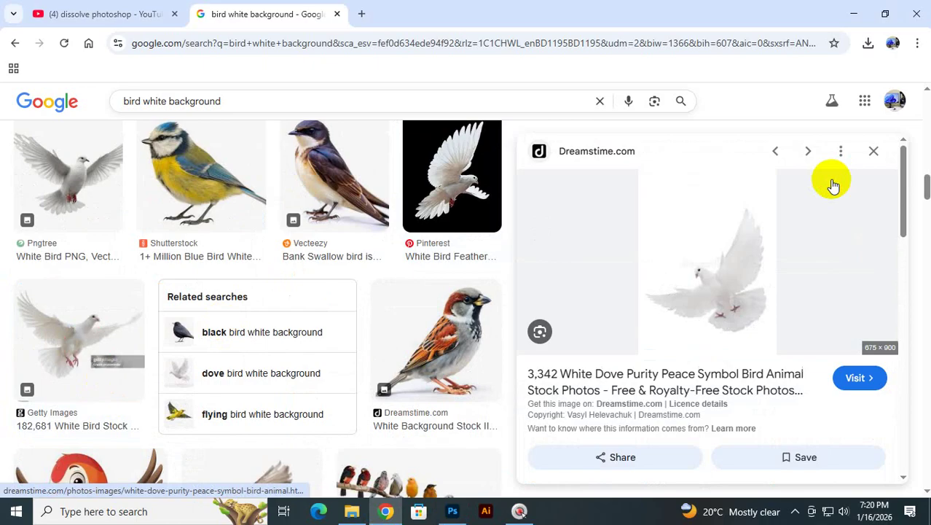
right_click(739, 258)
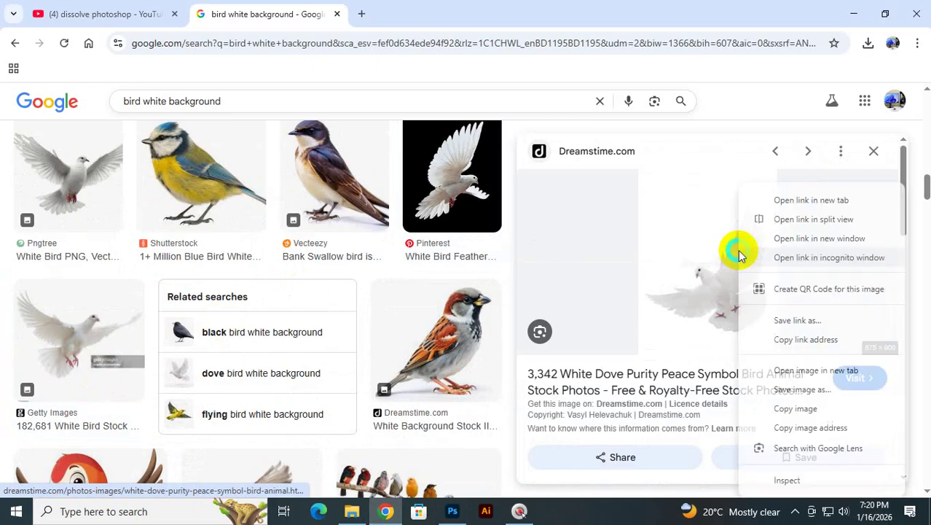
click(802, 390)
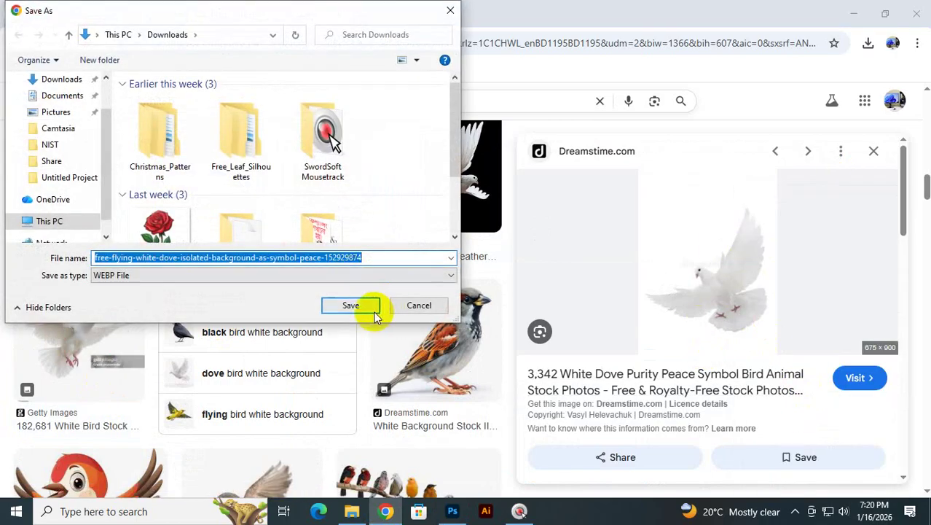
click(419, 305)
- Browse further through the bird image results and preview the Vecteezy white bird with a transparent background
scroll(410, 328, down, 5)
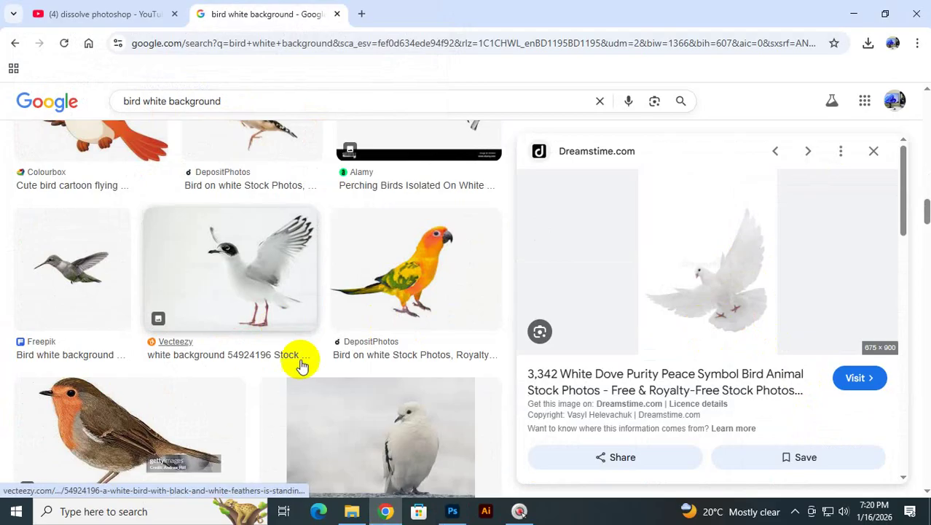
scroll(306, 361, down, 4)
scroll(303, 357, down, 3)
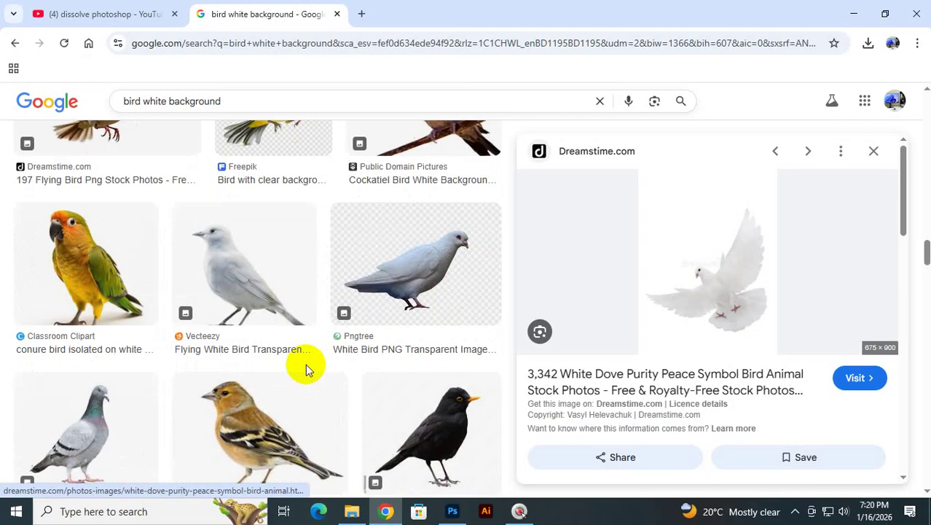
click(264, 261)
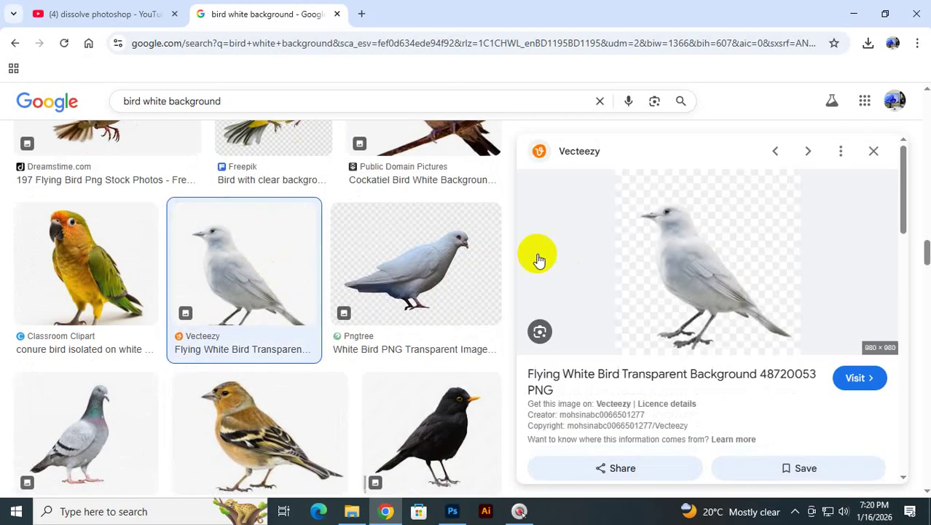
right_click(686, 242)
scroll(219, 358, down, 2)
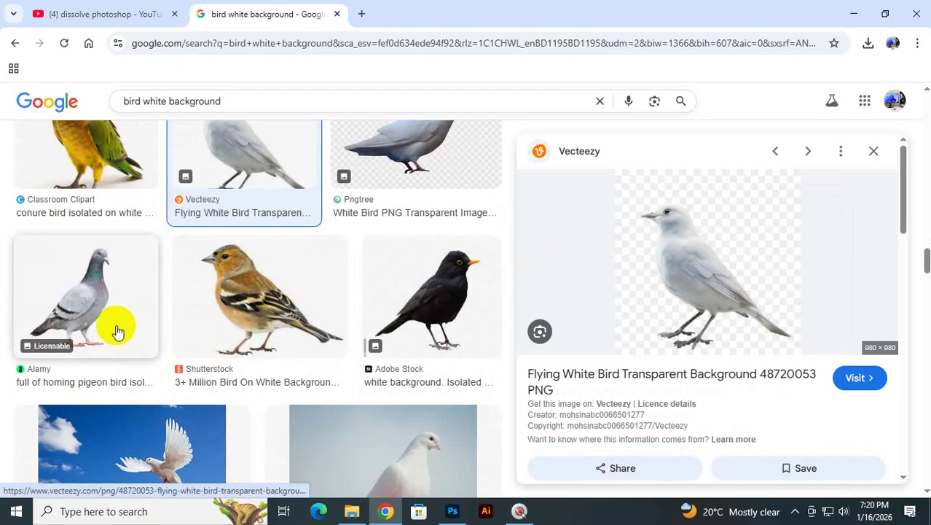
scroll(145, 321, down, 2)
scroll(173, 335, up, 3)
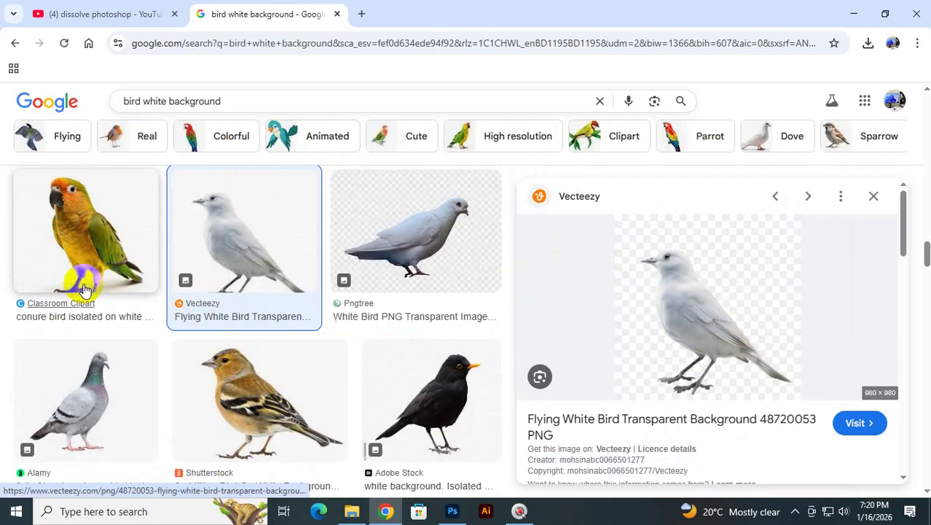
scroll(89, 293, down, 7)
scroll(156, 310, up, 3)
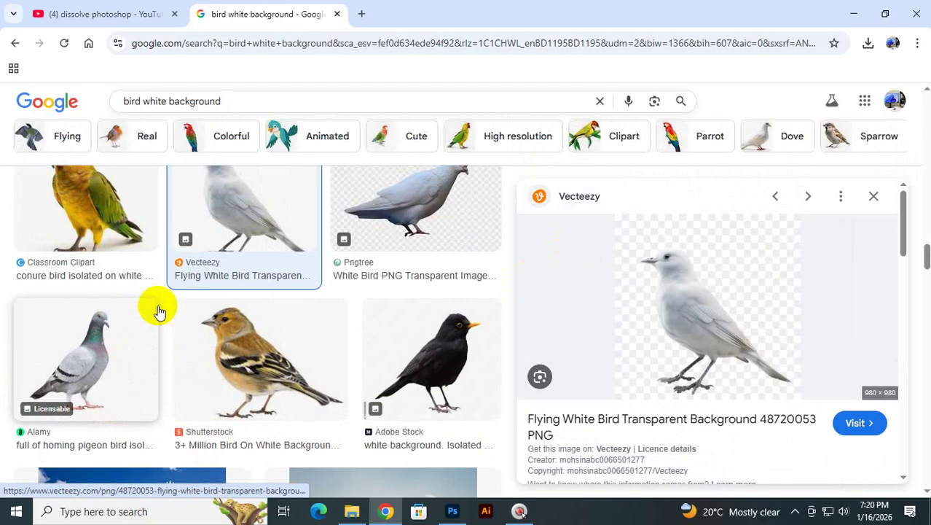
scroll(162, 302, down, 5)
scroll(187, 370, down, 2)
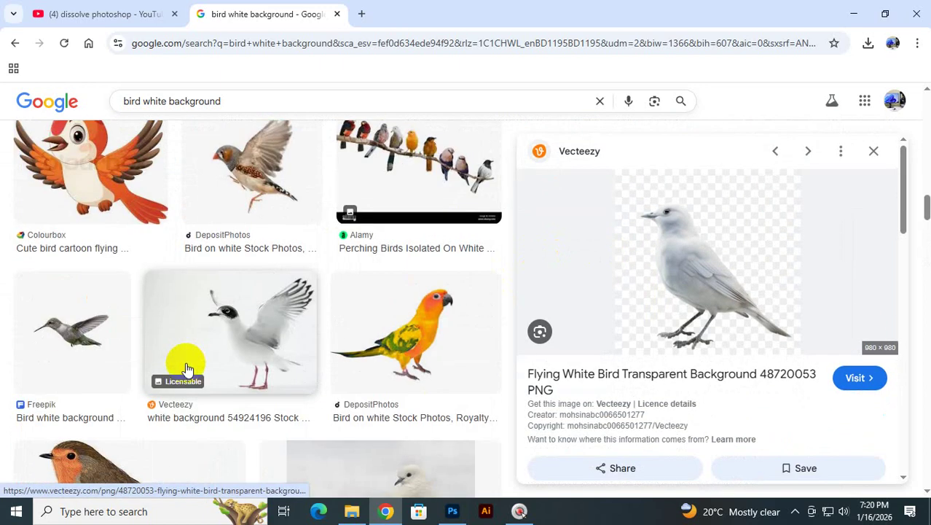
scroll(187, 359, up, 3)
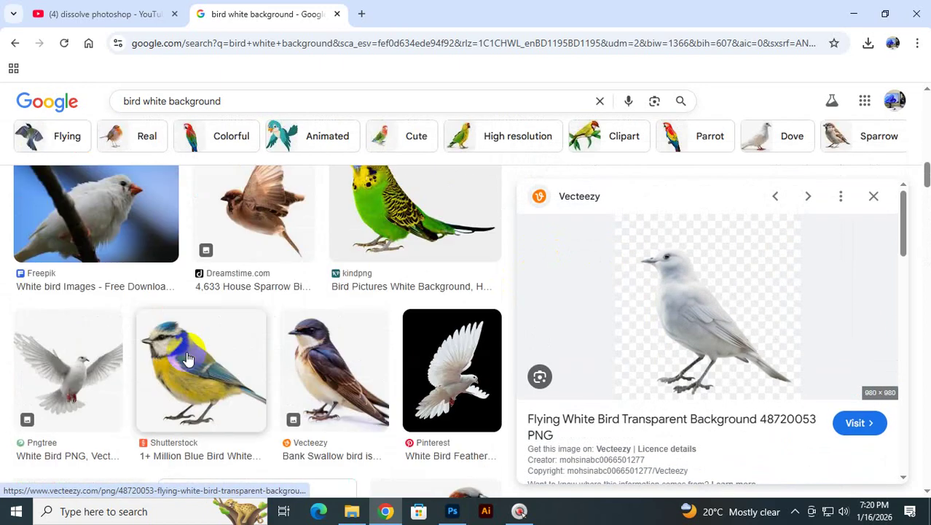
- Save the Pngtree flying white dove as the JPEG "images (2)" in Downloads and check the file in the image viewer
click(97, 365)
right_click(695, 249)
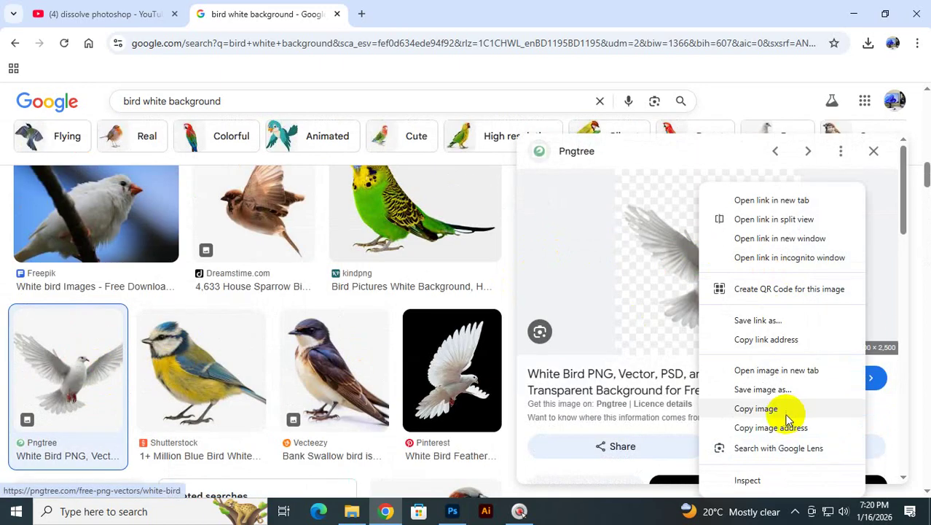
click(760, 389)
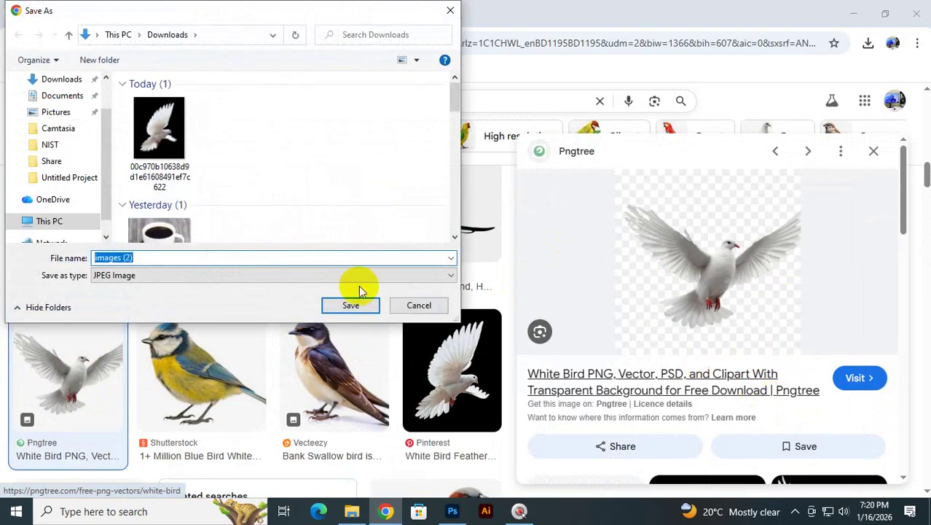
click(351, 307)
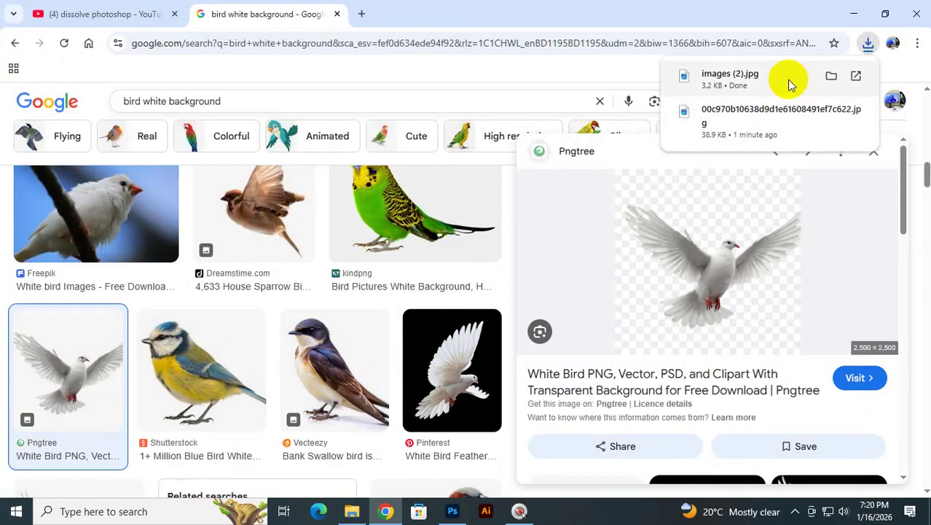
click(791, 82)
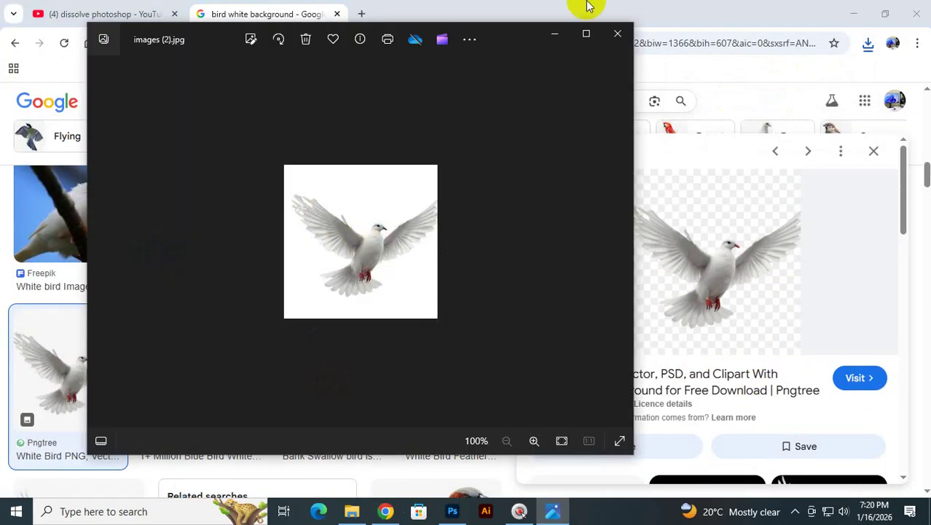
click(617, 34)
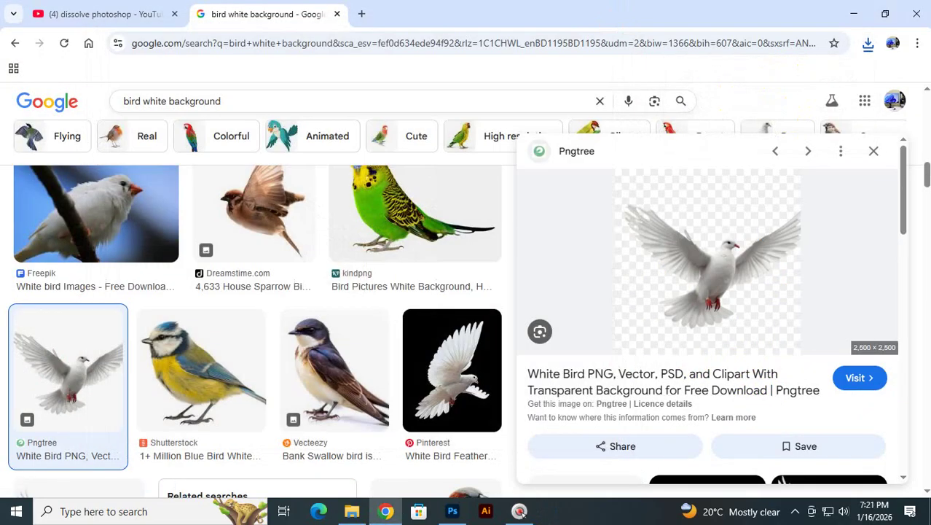
- Open images (2) from the Downloads folder in Photoshop as a separate document
click(868, 43)
click(829, 102)
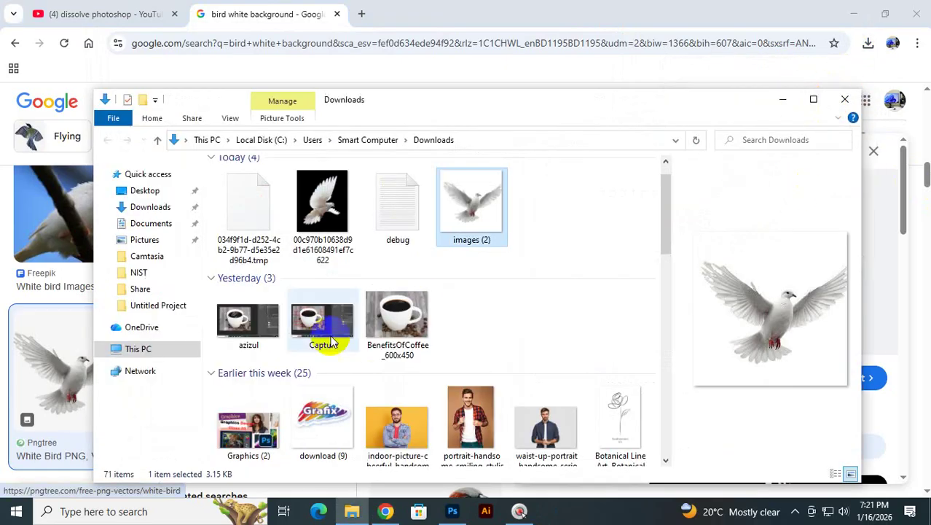
drag(470, 245, 649, 58)
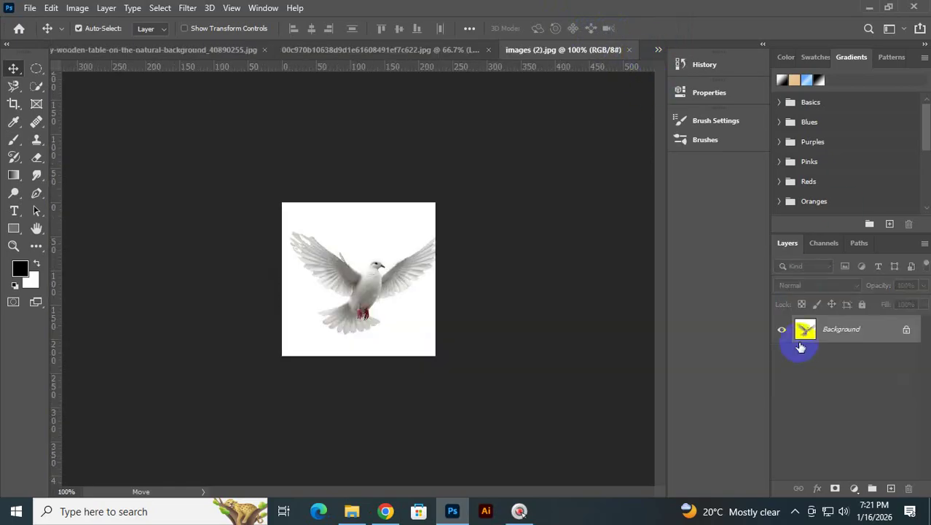
- Unlock the dove's Background layer, set its blend mode to Darken and inspect the bird at 300% magnification
click(908, 332)
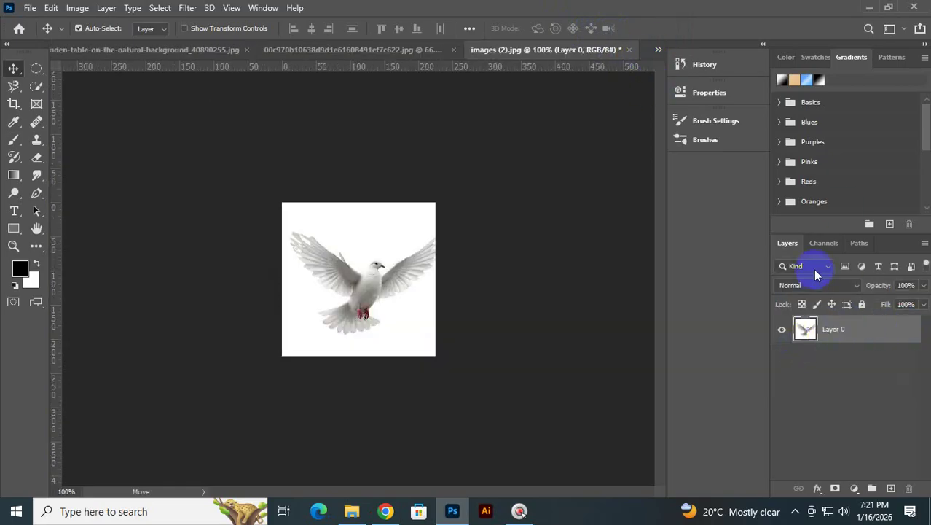
click(812, 268)
click(785, 249)
click(805, 285)
click(805, 201)
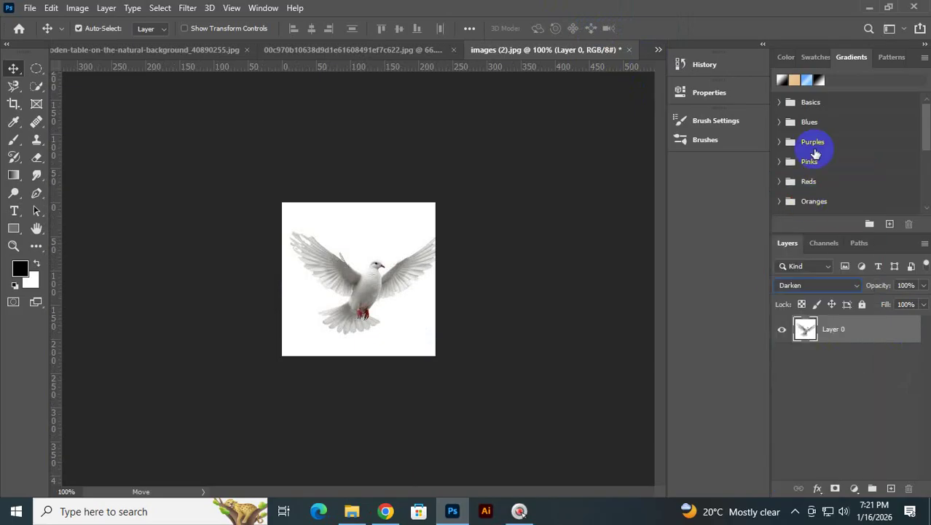
key(ctrl+Return)
key(ctrl+Return)
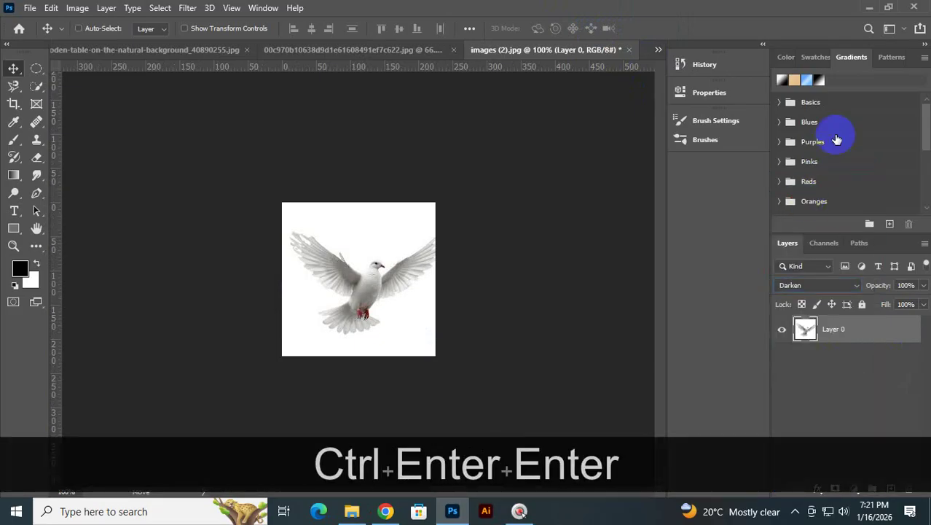
key(ctrl+KP_Add)
key(ctrl+KP_Add)
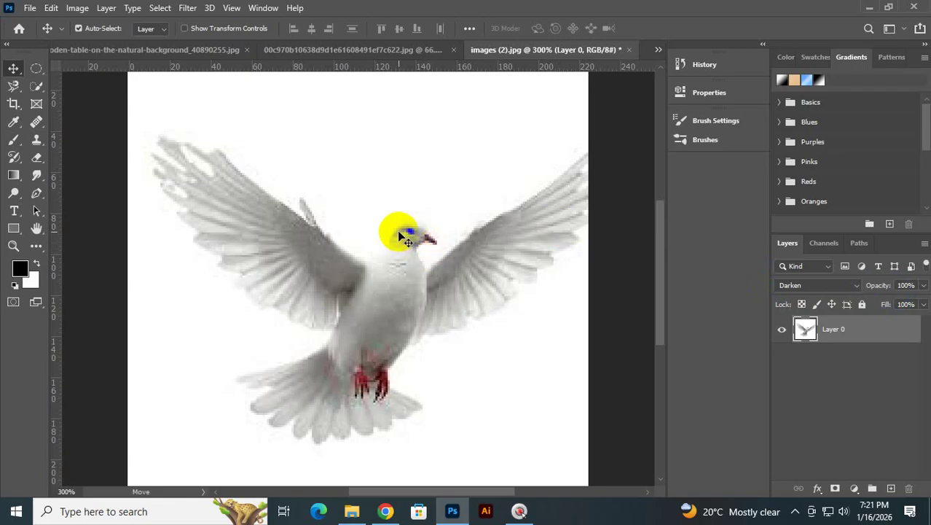
- In the wooden table document, delete the masked Dissolve layer and make a circular selection over the middle of the garden scene
click(216, 51)
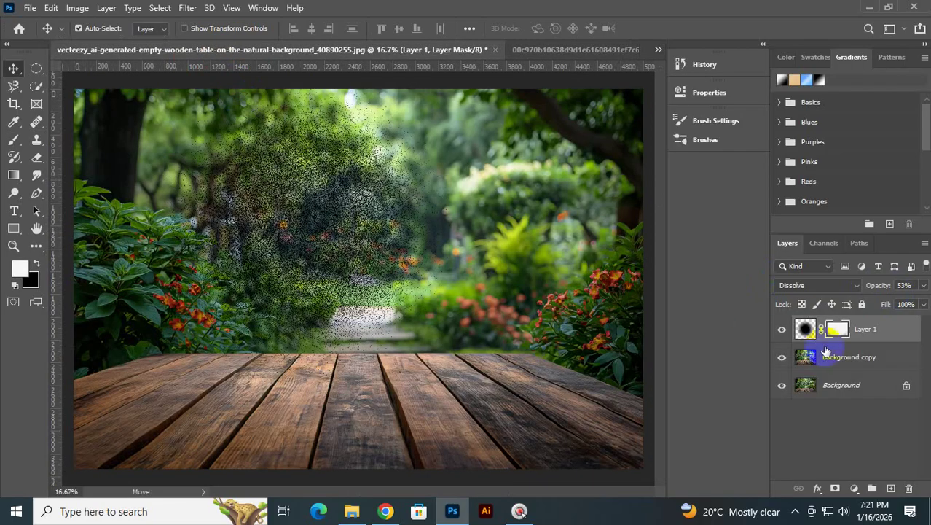
drag(817, 337, 908, 487)
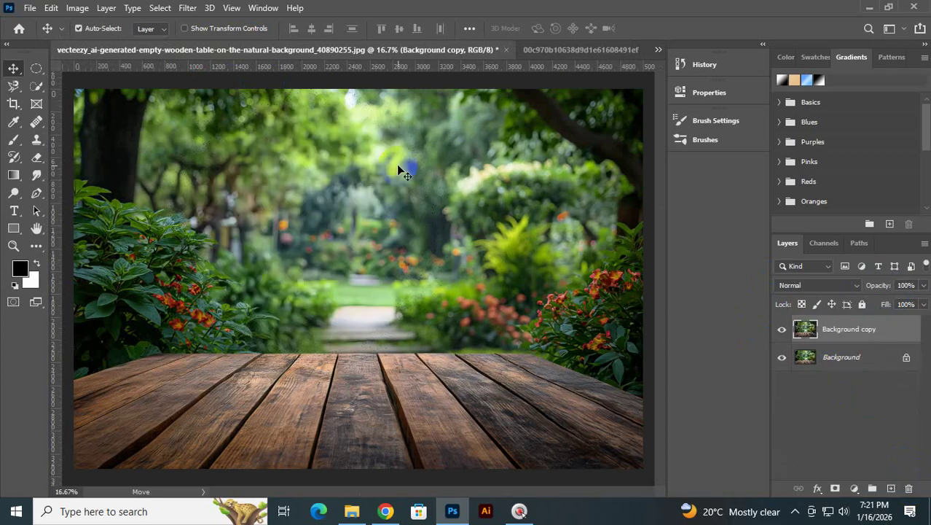
click(36, 68)
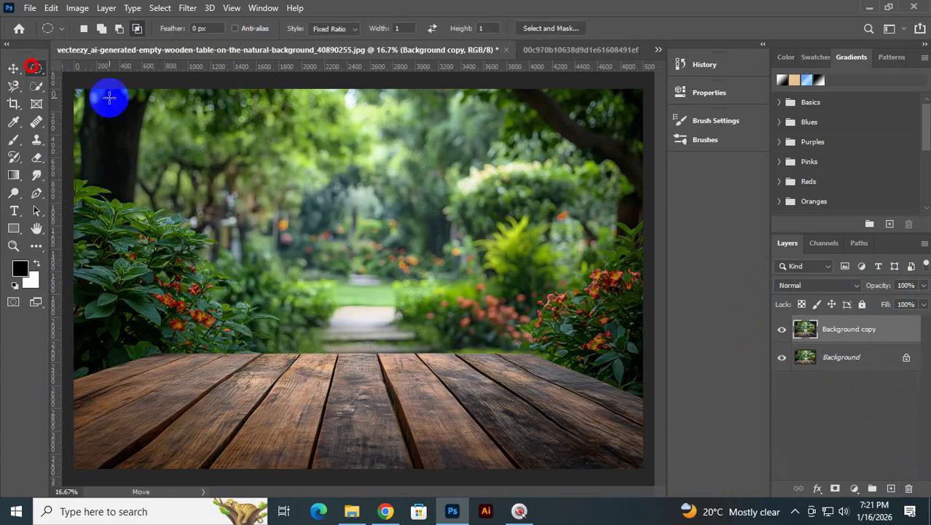
drag(309, 180, 510, 382)
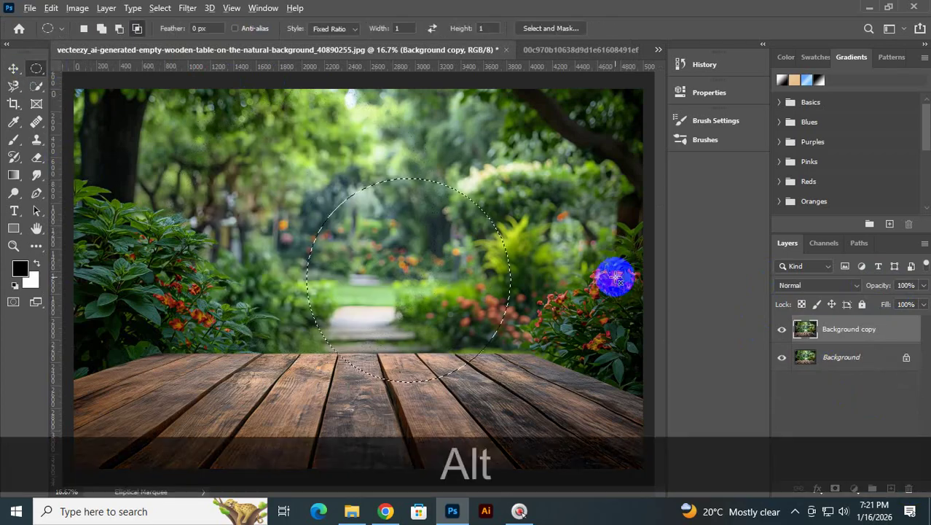
key(alt+BackSpace)
key(ctrl+d)
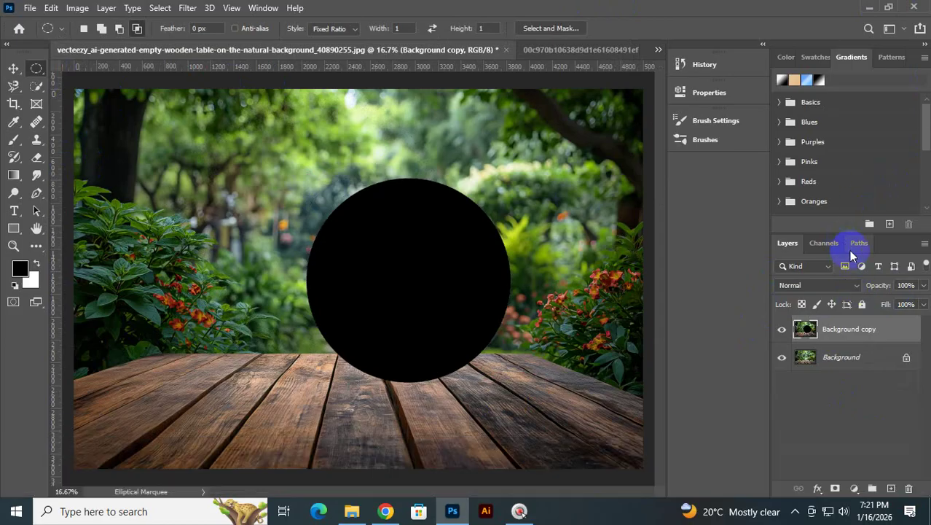
key(ctrl+z)
key(ctrl+z)
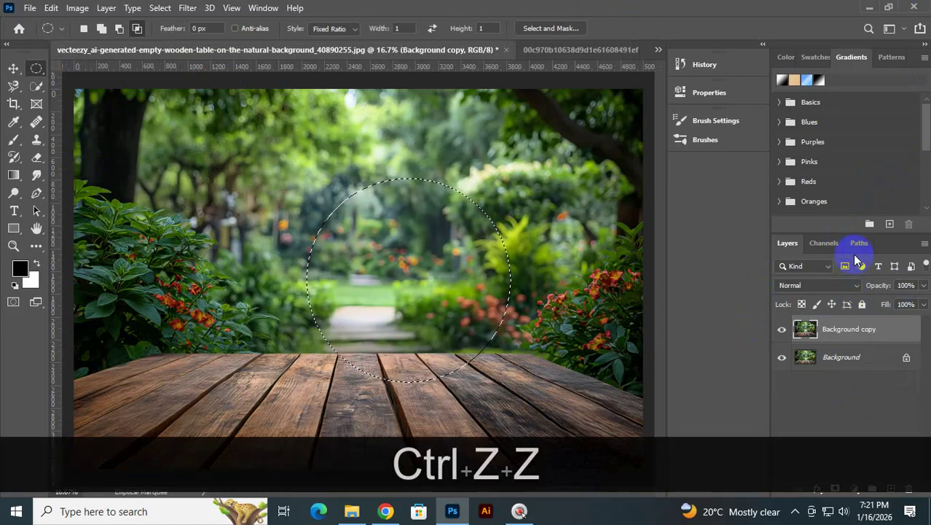
- Add a new layer above Background copy and fill the circular selection on it with black
click(890, 488)
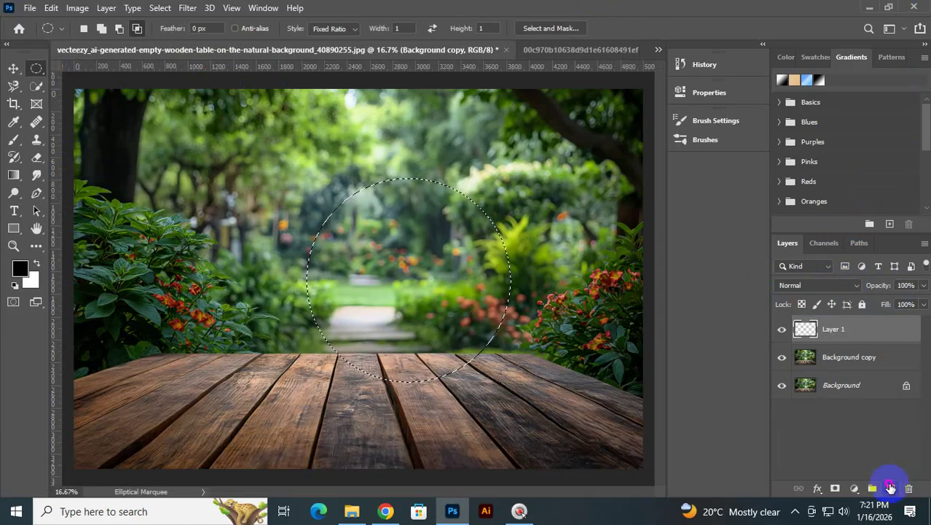
key(ctrl+alt+z)
key(alt+BackSpace)
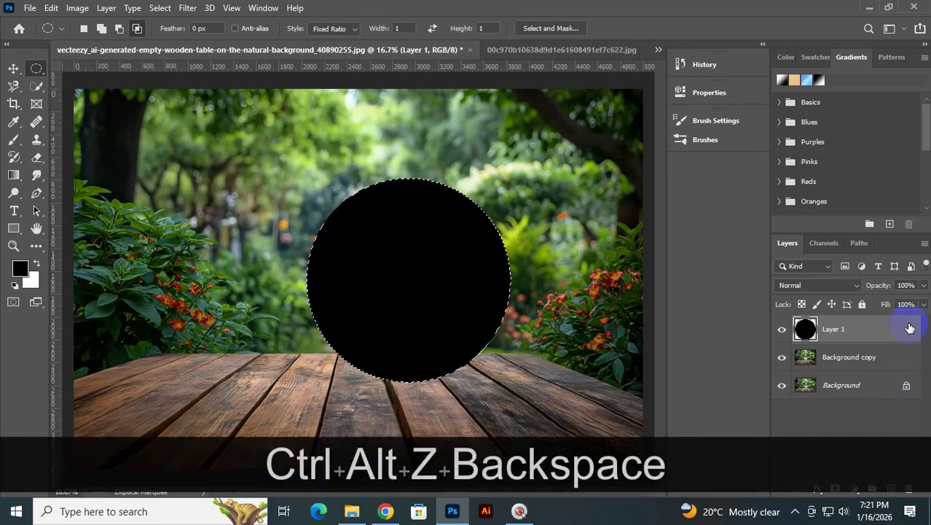
- Deselect the circular selection and set the blend mode of the black circle's layer to Darken
key(ctrl+d)
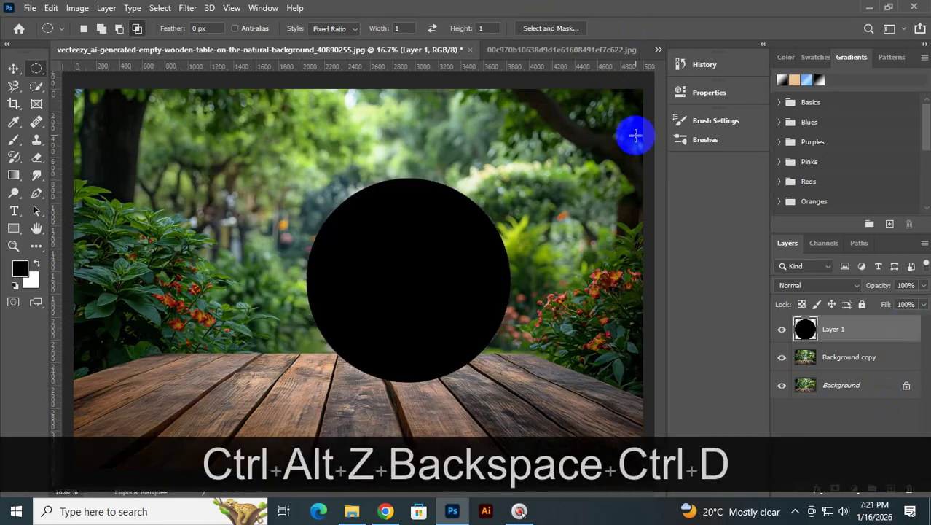
click(839, 287)
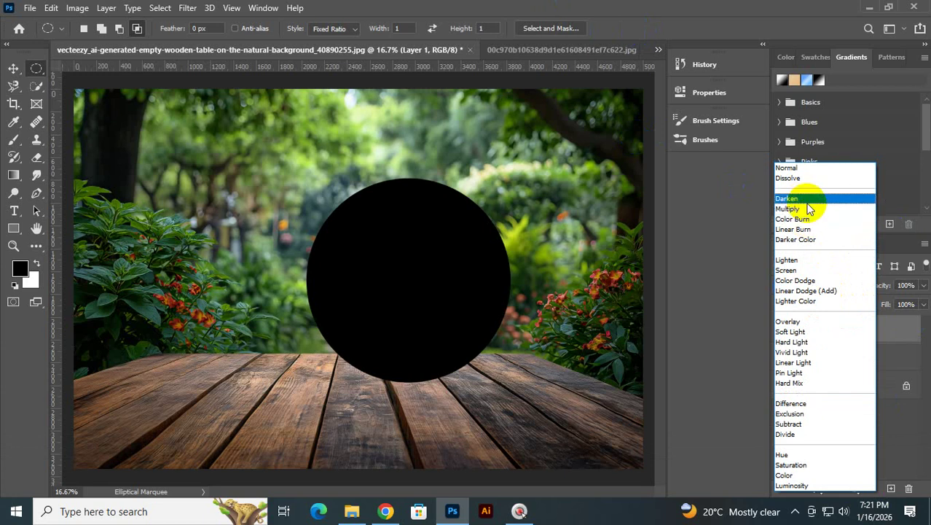
click(807, 203)
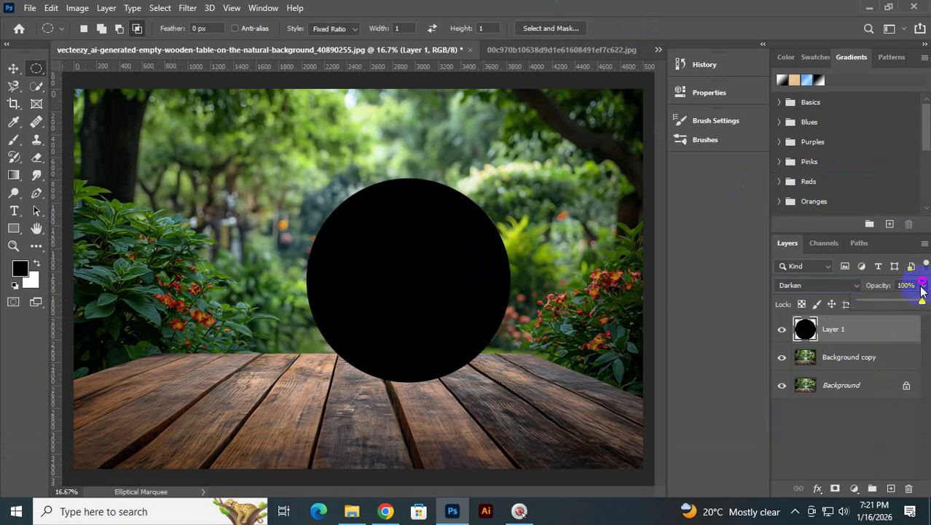
drag(911, 301, 886, 309)
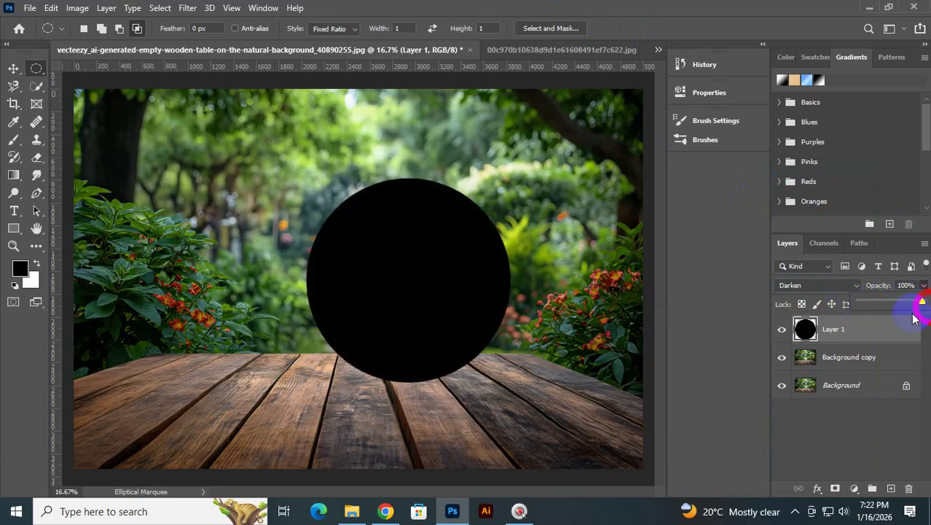
click(838, 285)
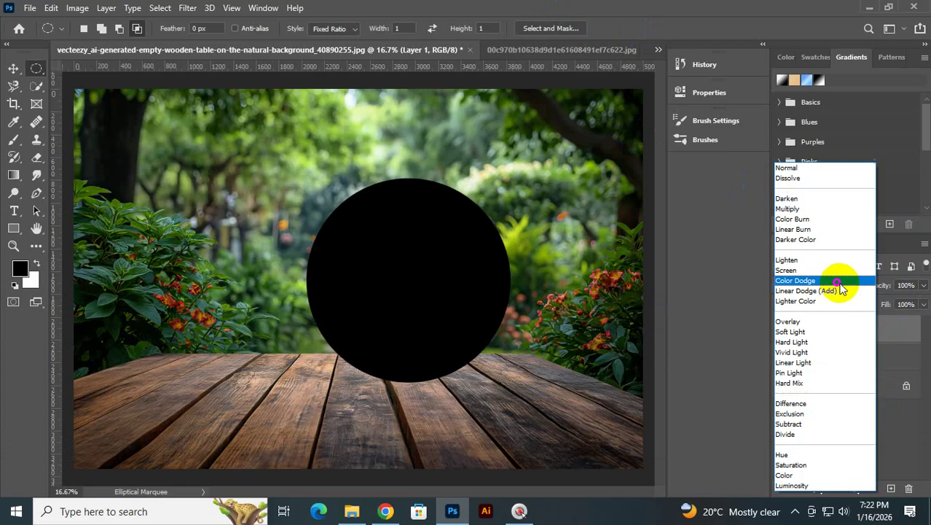
click(813, 201)
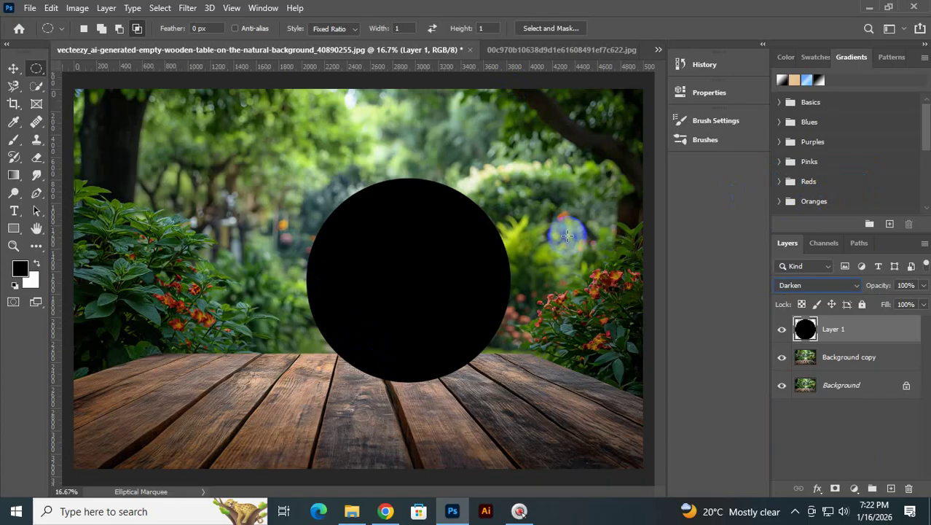
- Try the Color Burn and Linear Burn blend modes on the black circle's layer, finishing with Darker Color
click(825, 285)
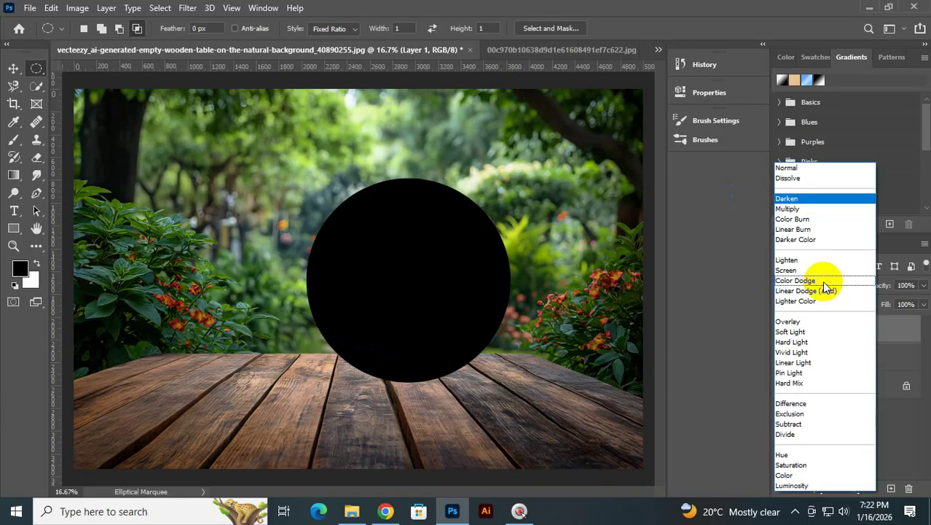
click(814, 220)
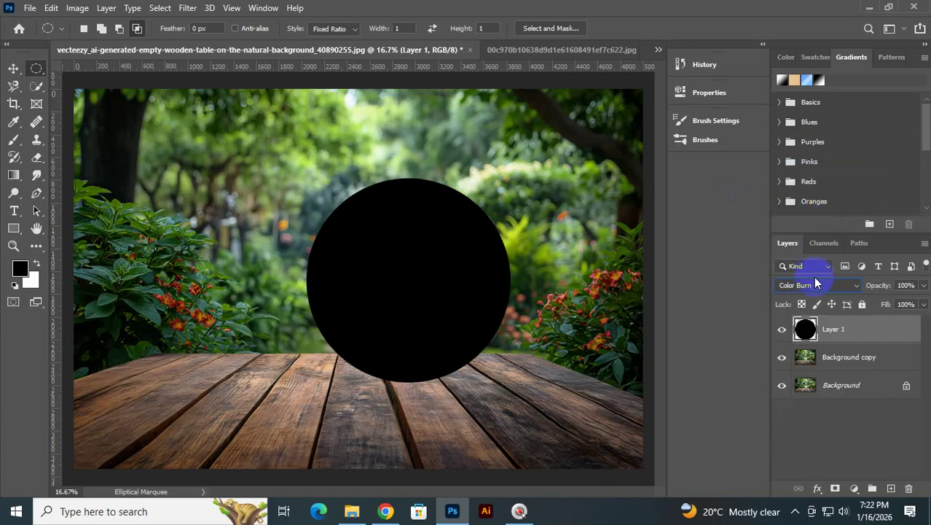
click(815, 285)
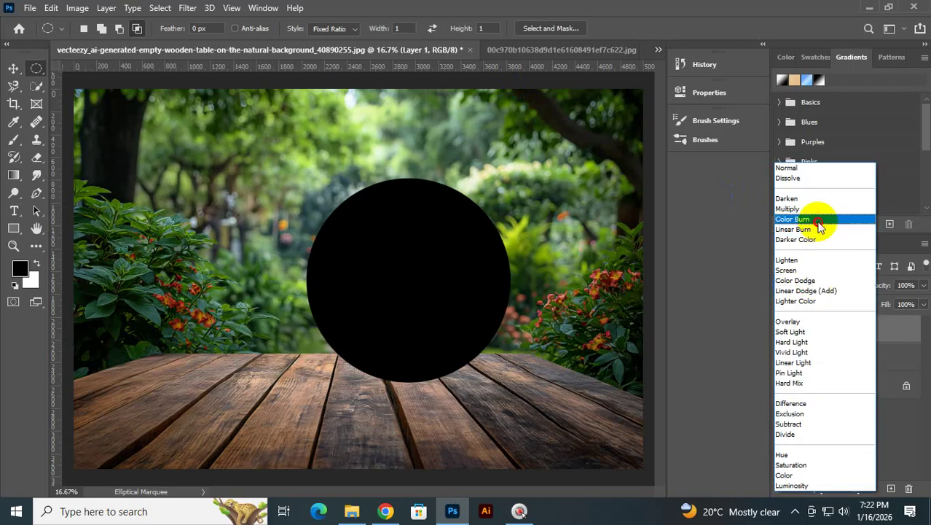
click(819, 221)
click(817, 285)
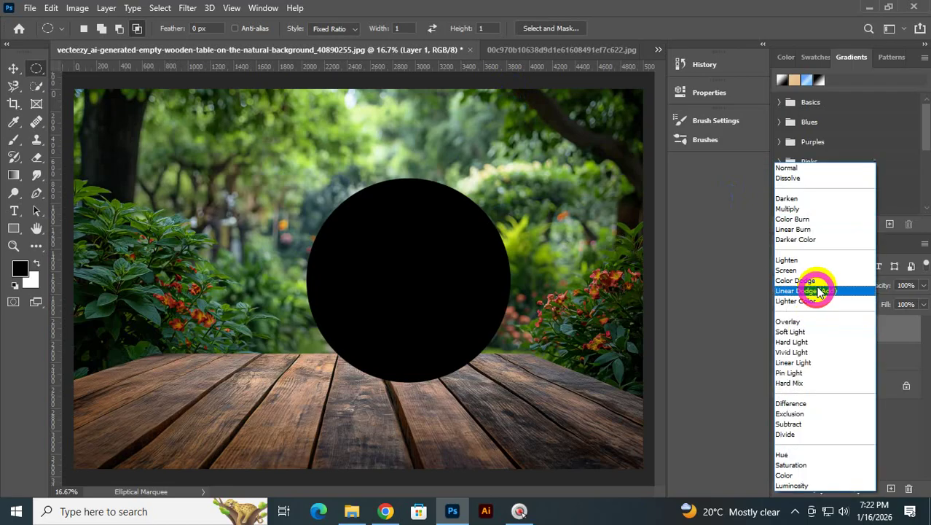
click(807, 230)
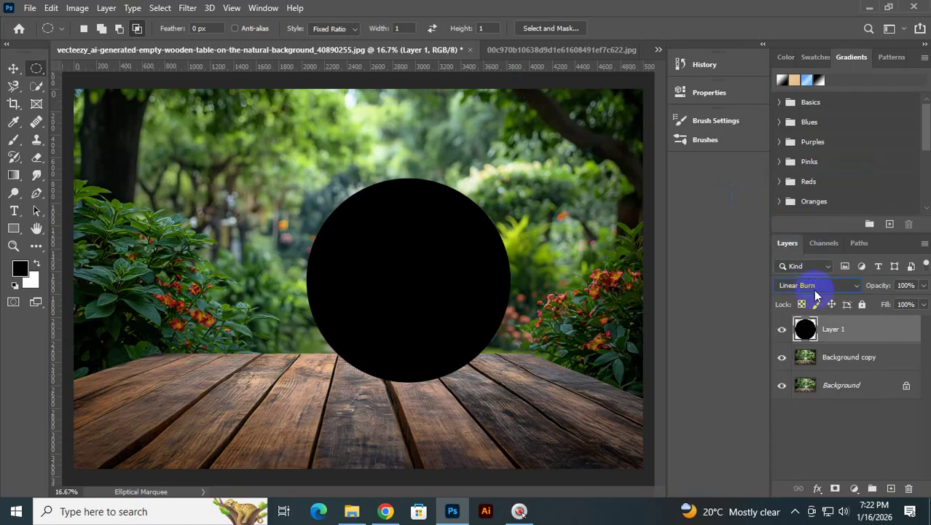
click(814, 286)
click(814, 241)
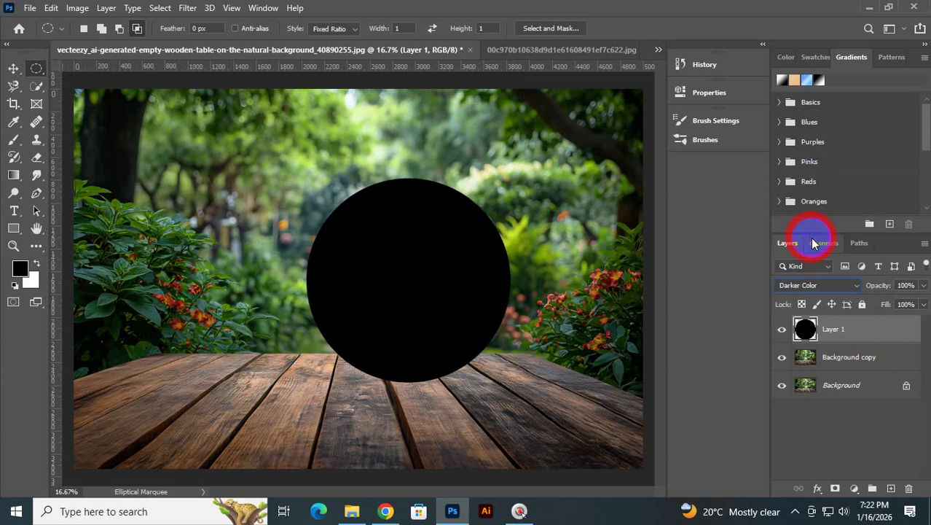
- In the black-background dove document, try Darken on Background copy and change its blend mode to Color Burn
click(509, 50)
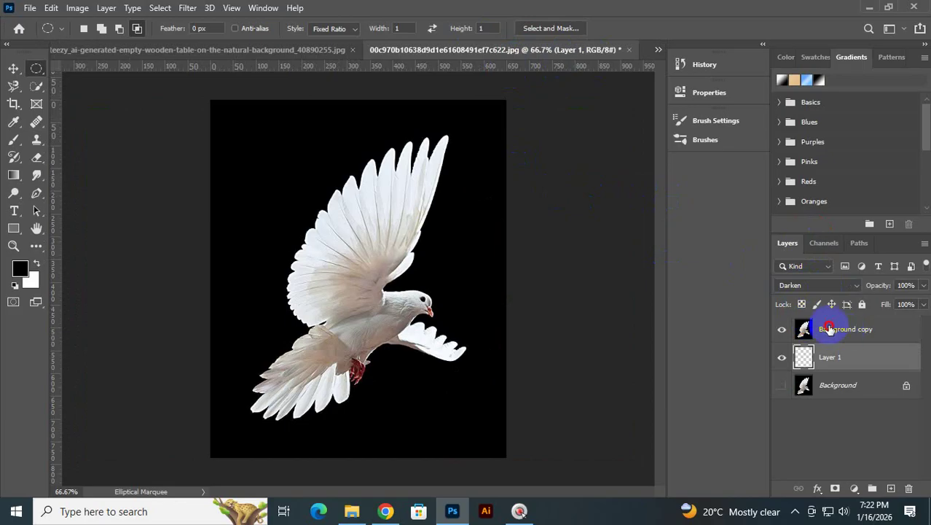
click(829, 329)
click(815, 285)
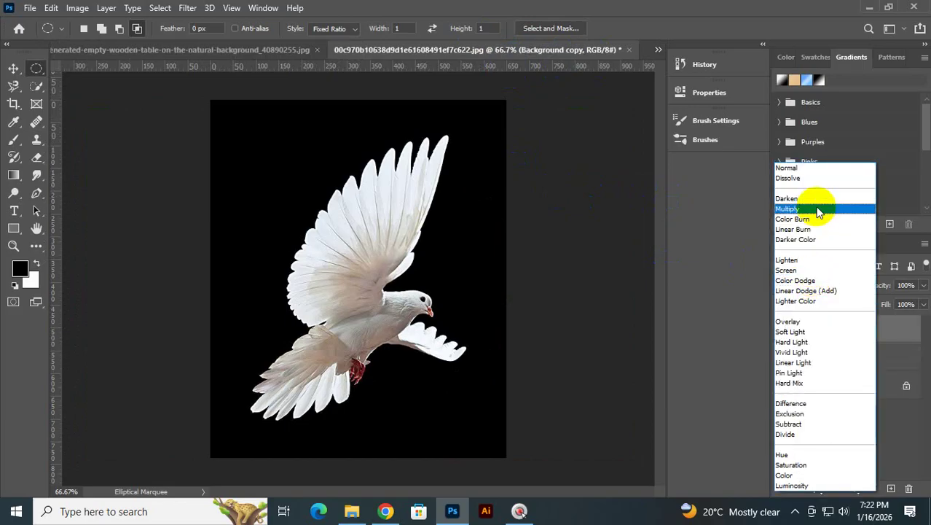
click(816, 198)
click(816, 284)
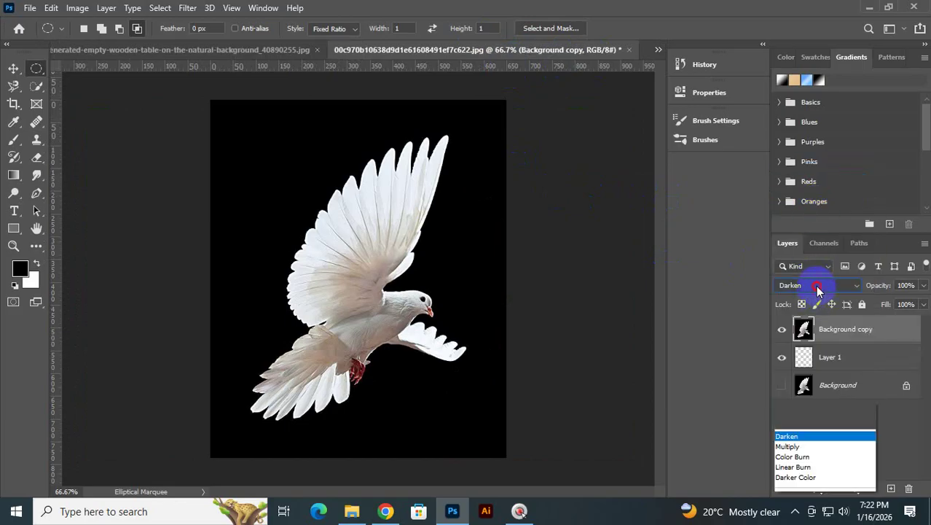
click(815, 219)
- Try the Lighten blend mode on the dove's Background copy layer and settle on Screen
click(826, 284)
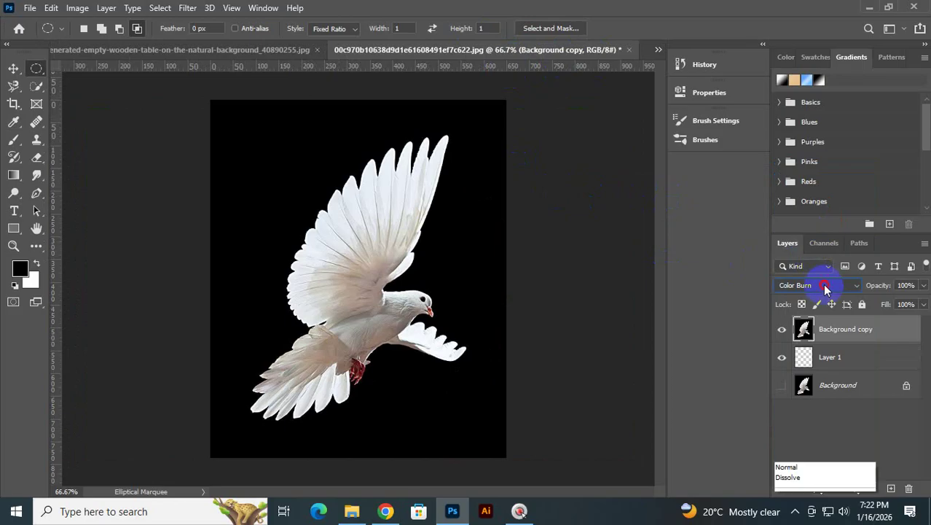
click(826, 267)
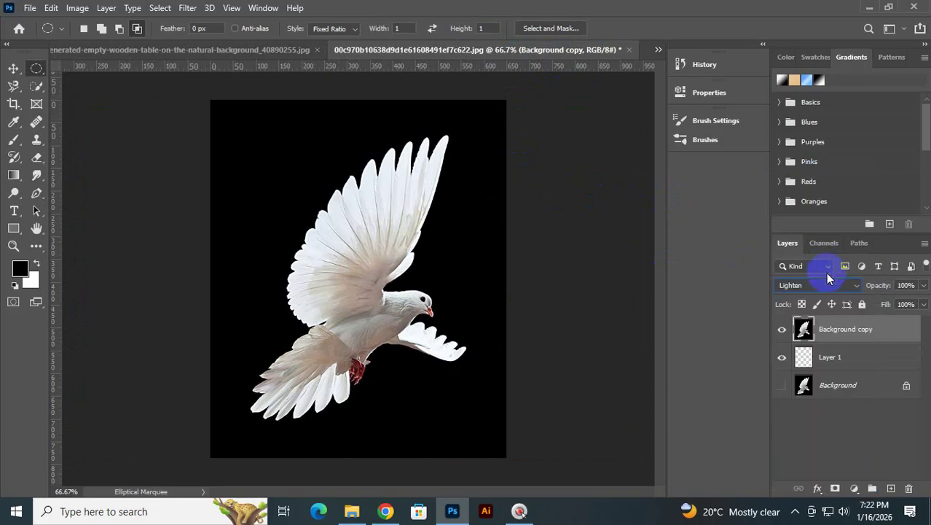
click(828, 281)
click(834, 273)
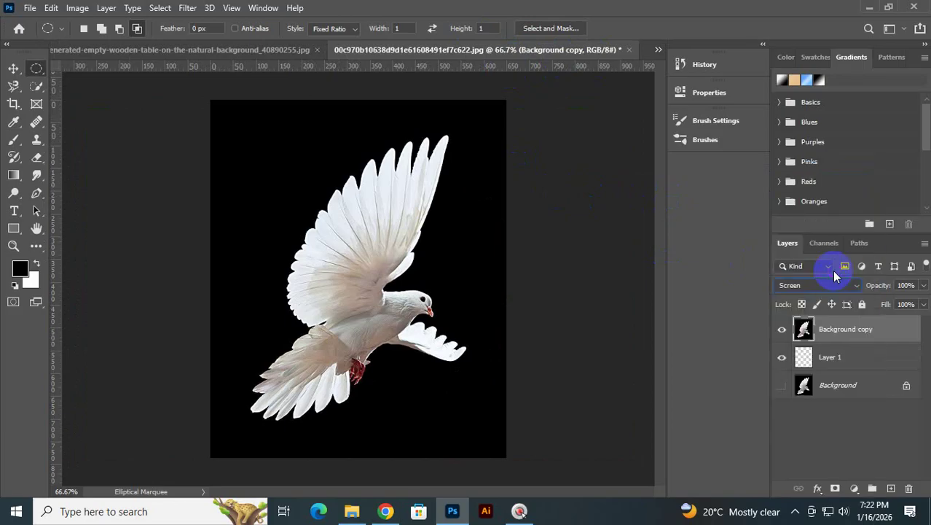
click(821, 286)
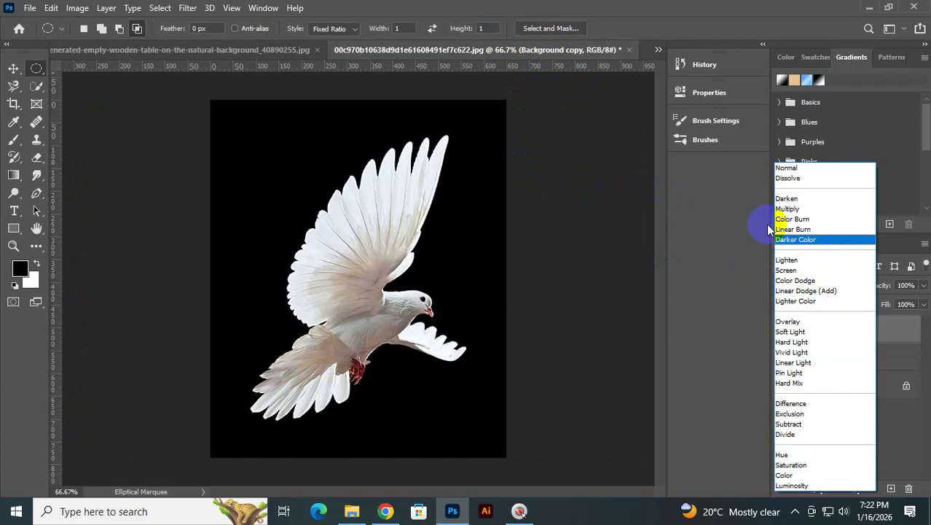
click(741, 229)
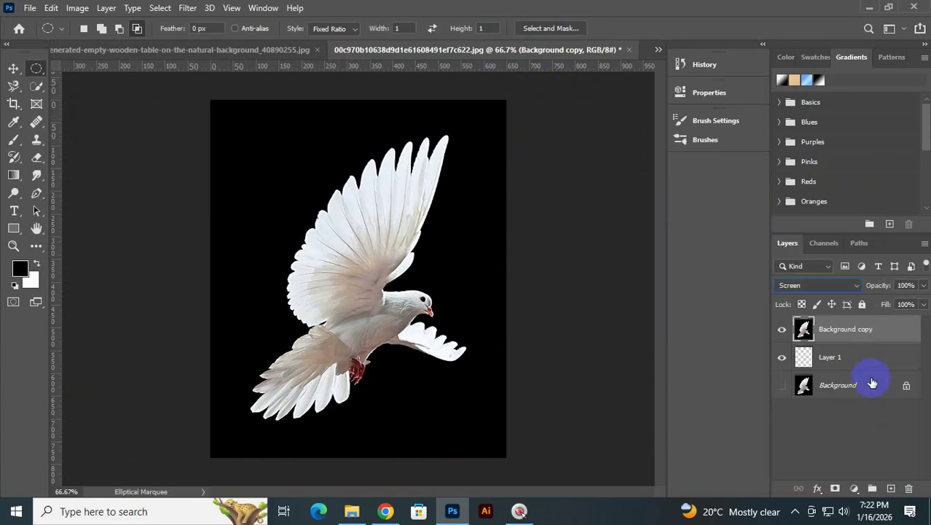
- Switch to the images (2).jpg document and set Layer 0's blend mode to Overlay
click(660, 49)
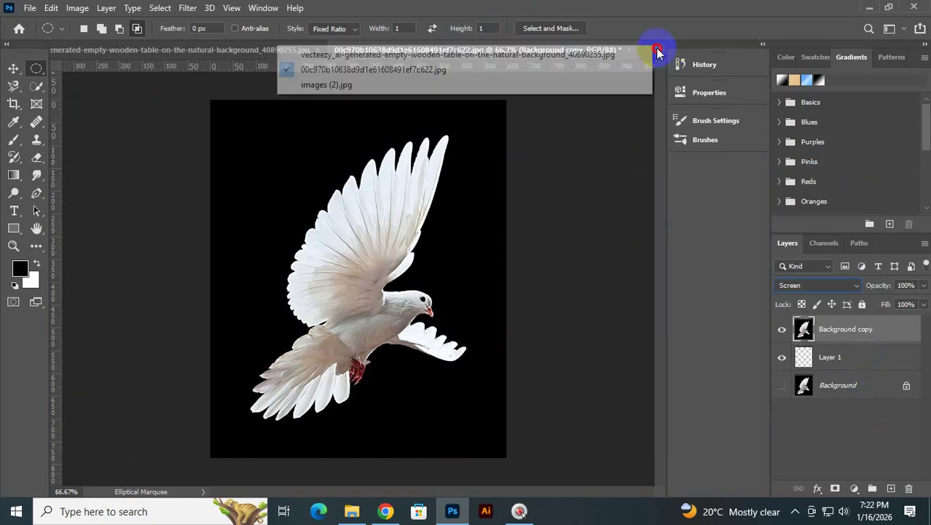
click(342, 84)
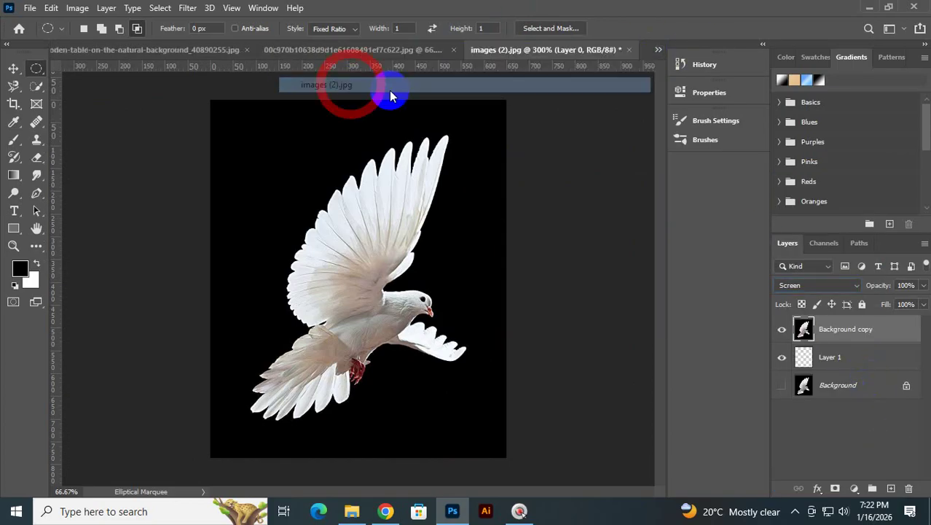
click(811, 287)
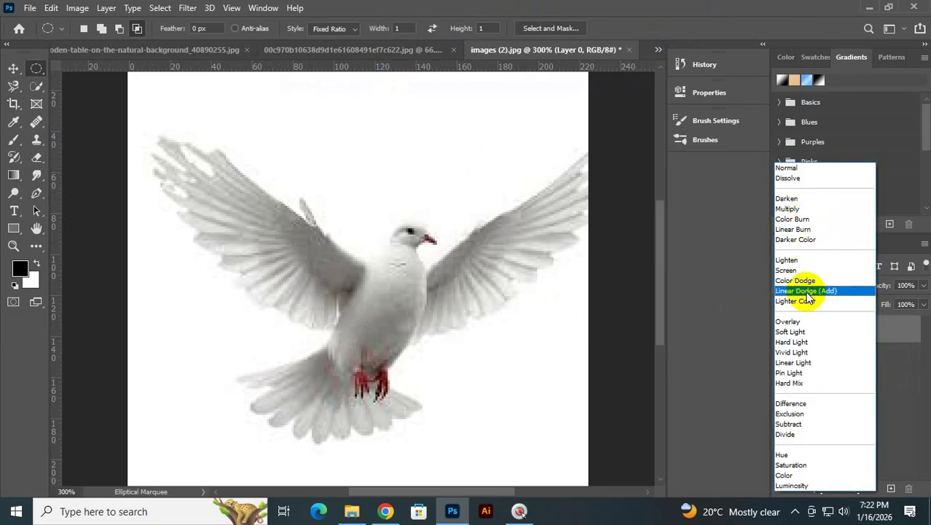
click(809, 328)
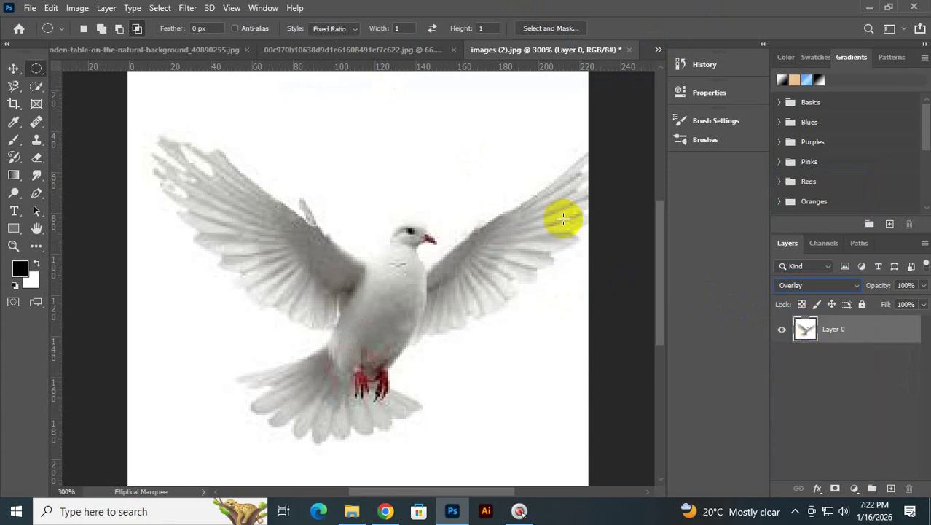
- Add a new layer above Layer 0 and paint a soft black diagonal stroke over the dove with a 60 px brush
click(10, 141)
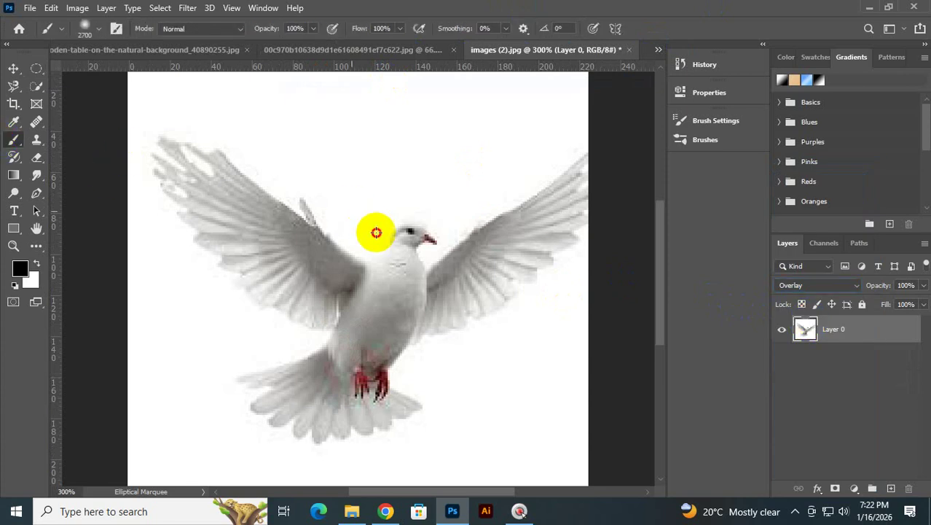
click(444, 338)
key(ctrl+z)
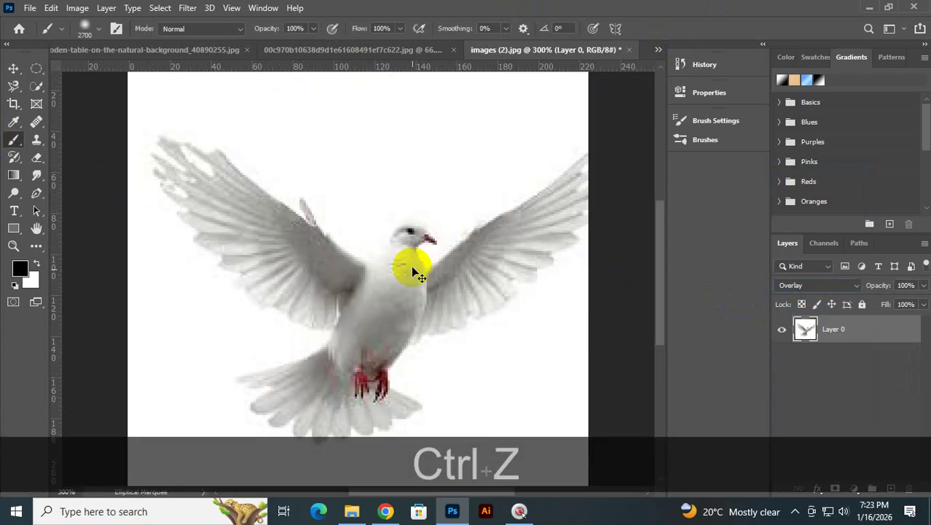
click(891, 488)
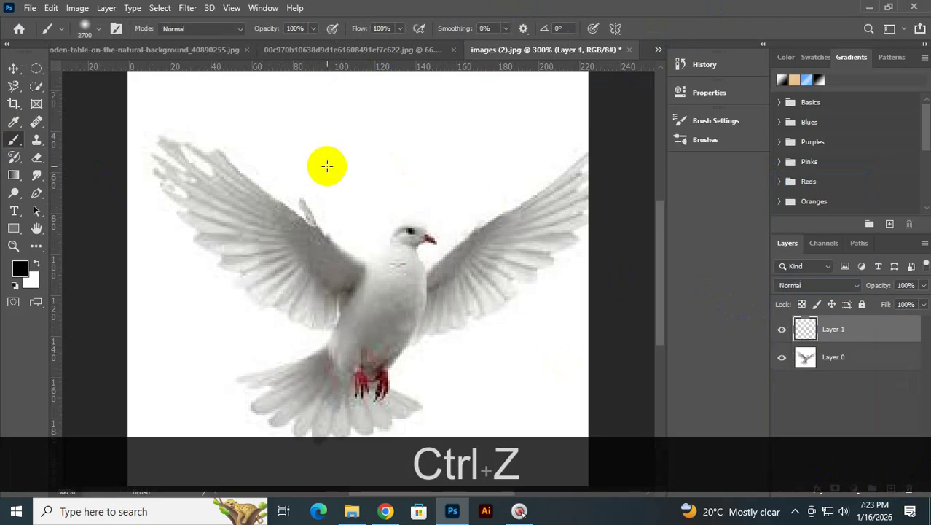
key(bracketleft)
key(bracketleft)
key(bracketleft)
key(bracketleft)
key(bracketleft)
key(bracketleft)
key(bracketleft)
key(bracketleft)
key(bracketleft)
key(bracketleft)
key(bracketleft)
key(bracketleft)
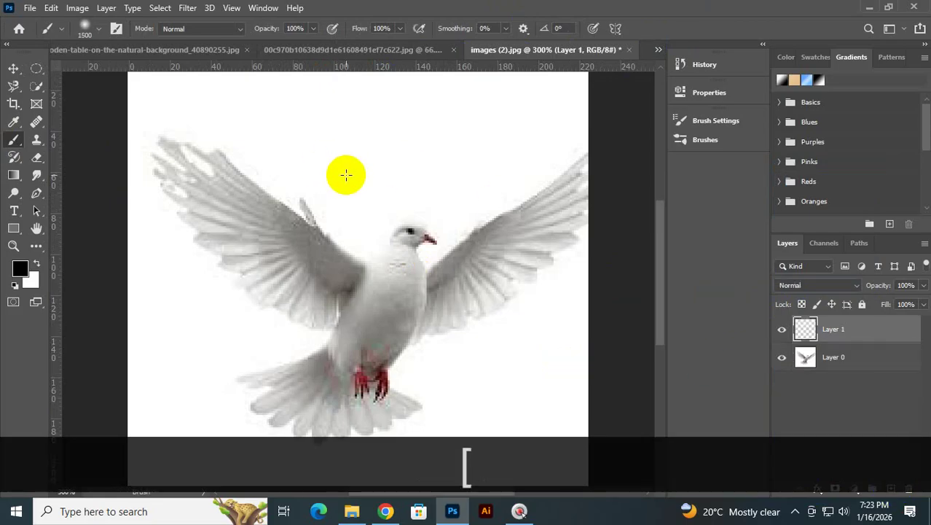
key(bracketleft)
key(bracketleft)
key(bracketleft)
key(bracketleft)
key(bracketleft)
key(bracketleft)
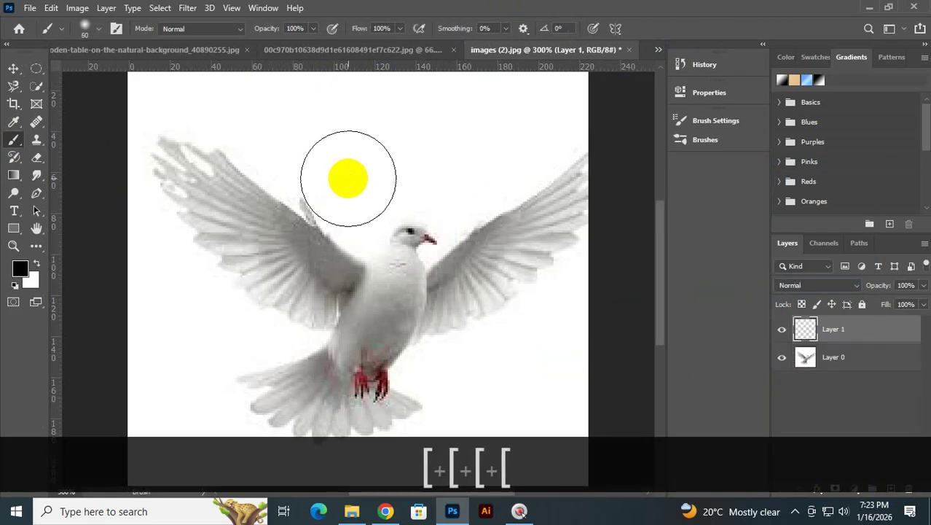
mouse_move(348, 178)
mouse_down()
mouse_move(405, 248)
mouse_move(452, 339)
mouse_up()
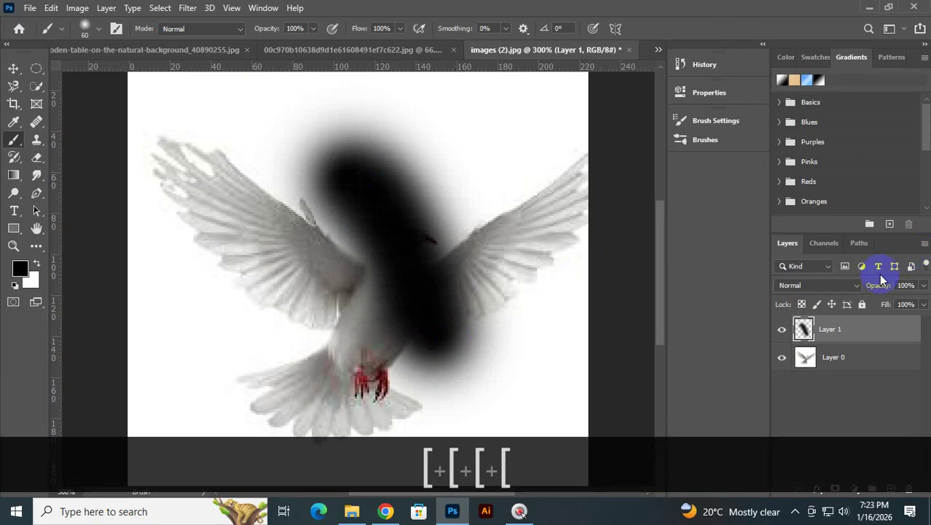
- Try darkening, lightening and contrast blend modes such as Darker Color, Lighten and Soft Light on the painted stroke's layer, finishing with Vivid Light
click(847, 285)
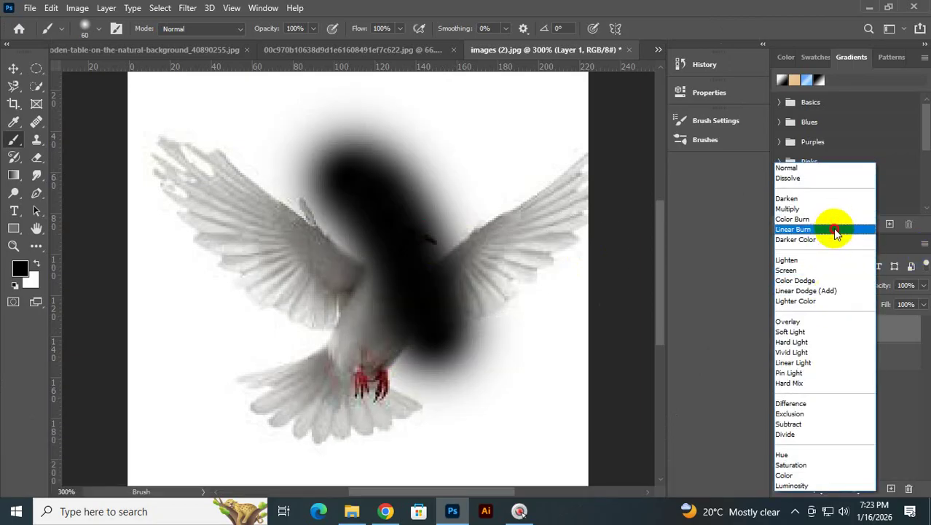
click(835, 210)
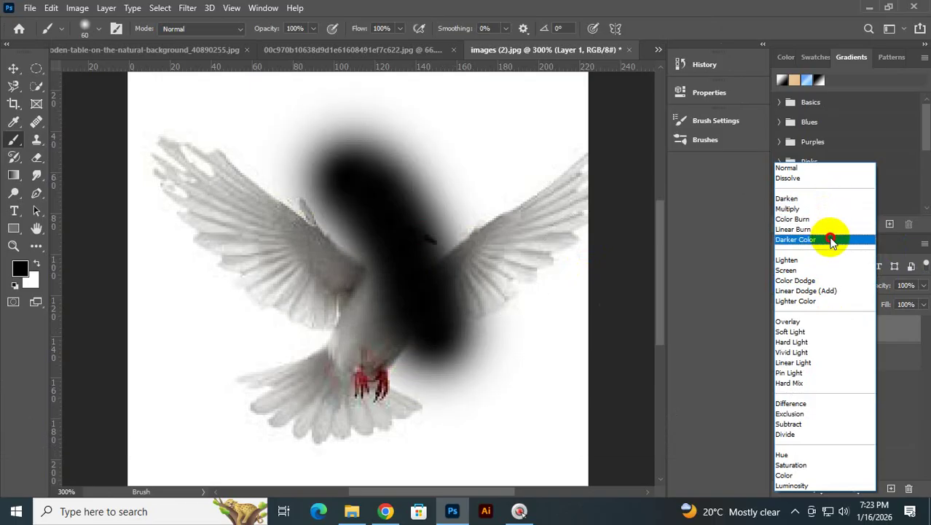
click(832, 239)
click(824, 289)
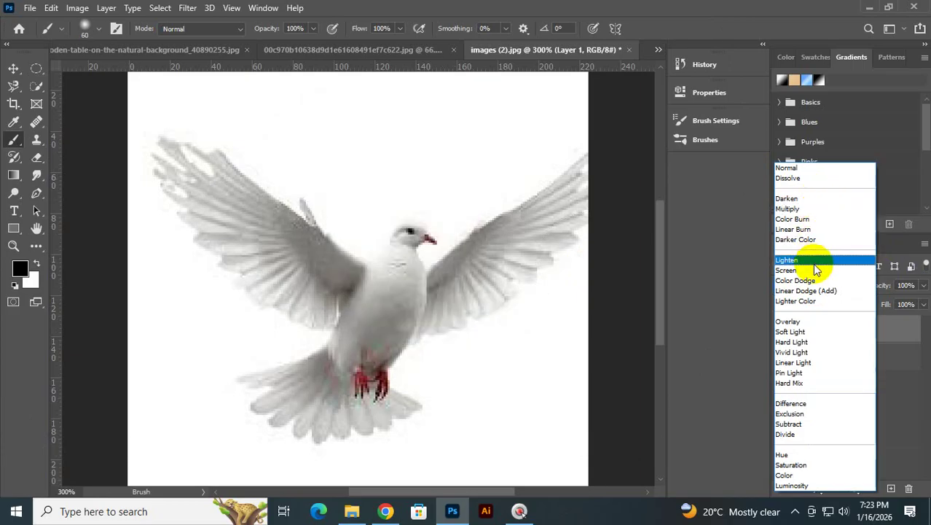
click(820, 290)
click(822, 289)
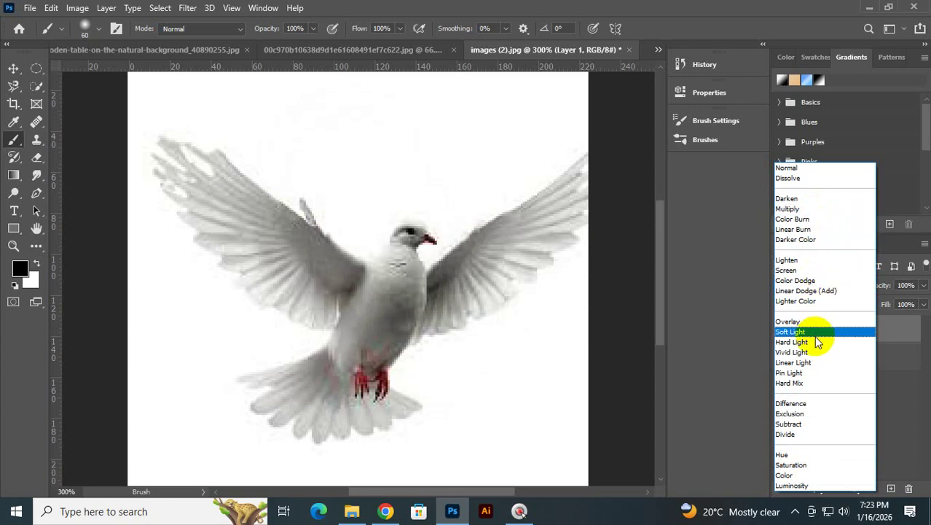
click(815, 352)
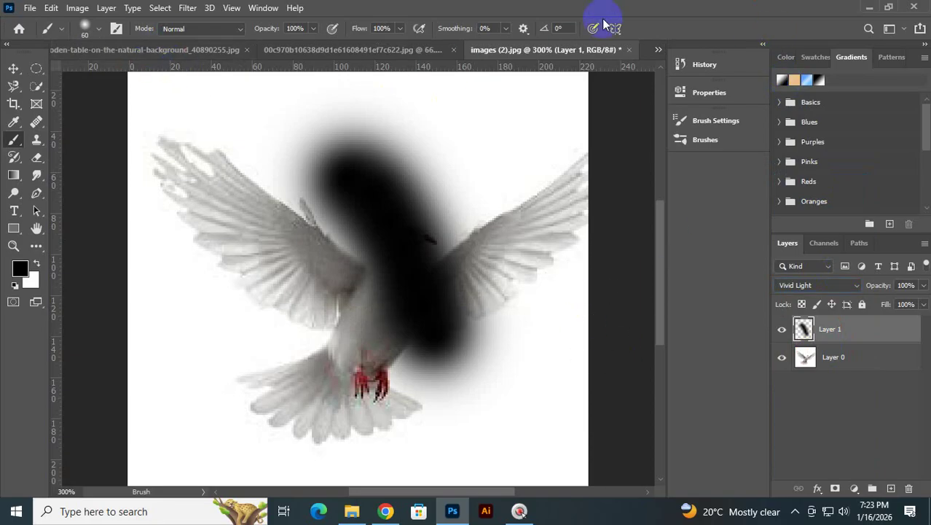
- Switch to the wooden-table garden document and close it without saving its changes
click(658, 50)
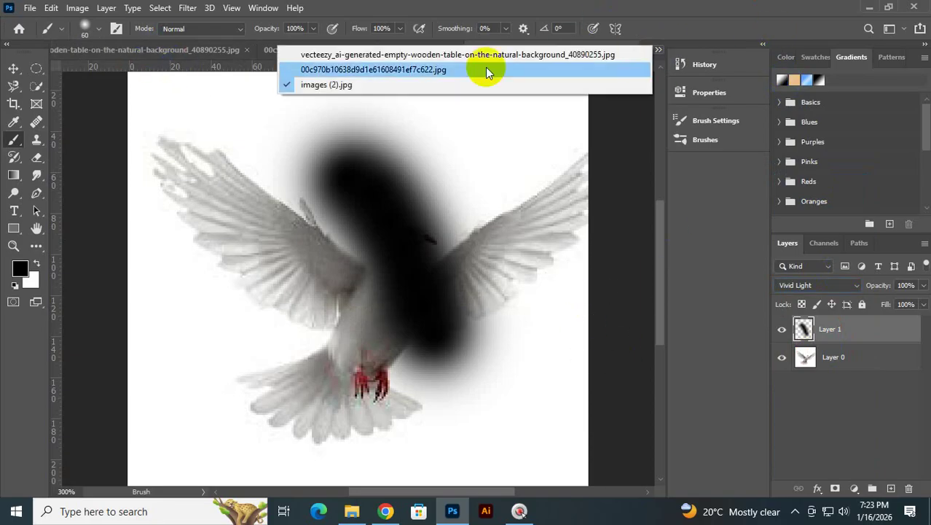
click(433, 51)
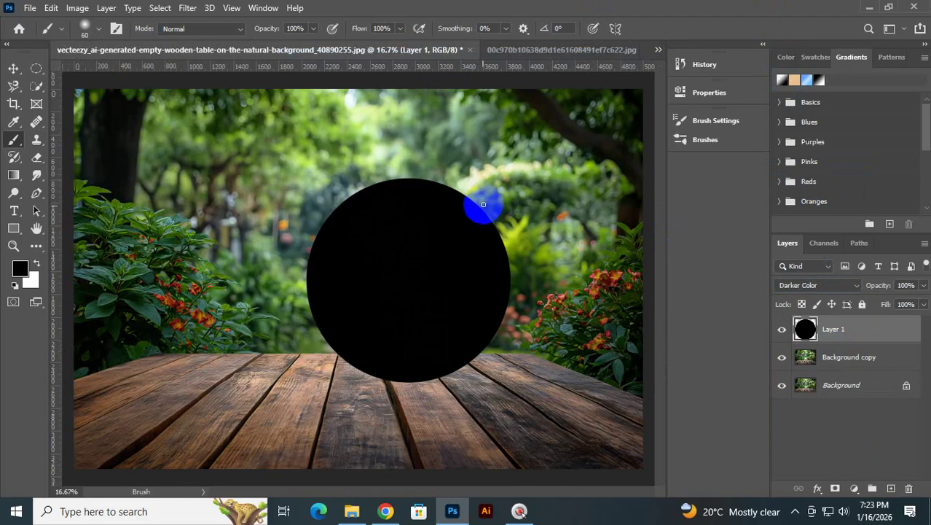
click(792, 285)
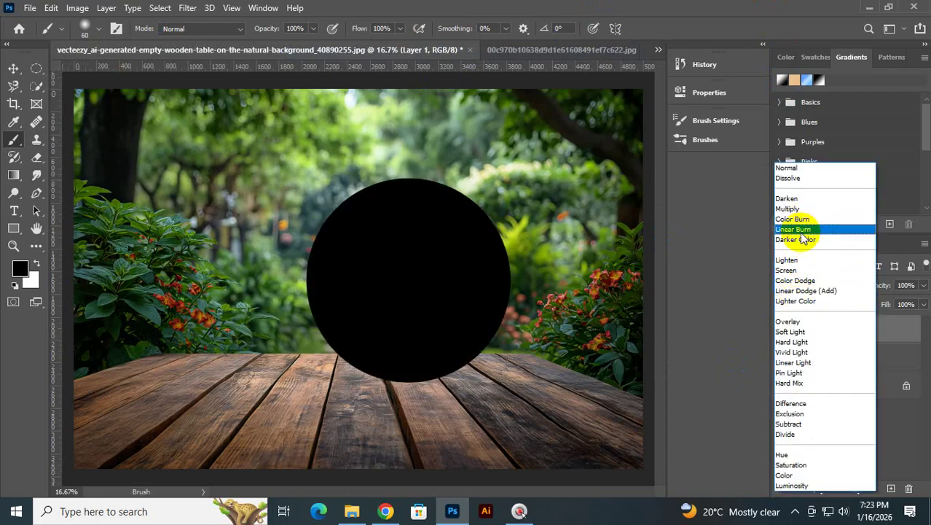
click(898, 336)
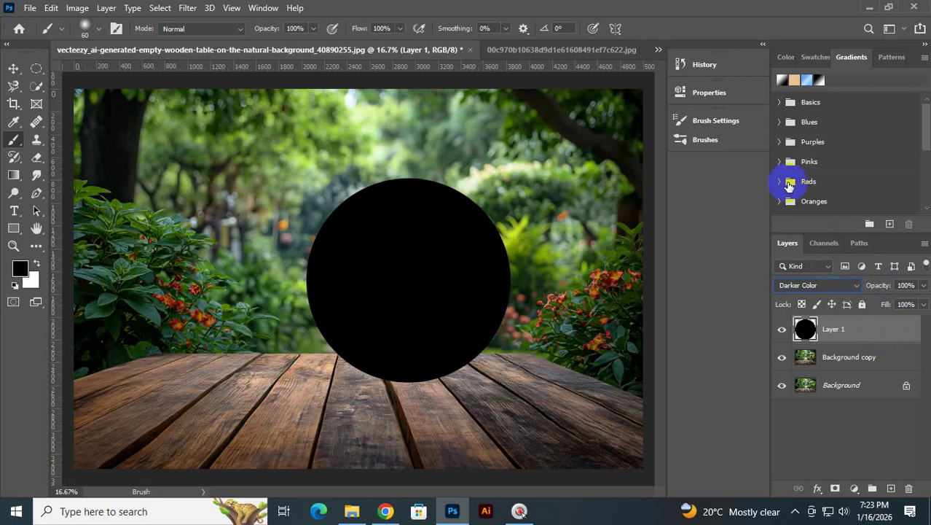
click(470, 51)
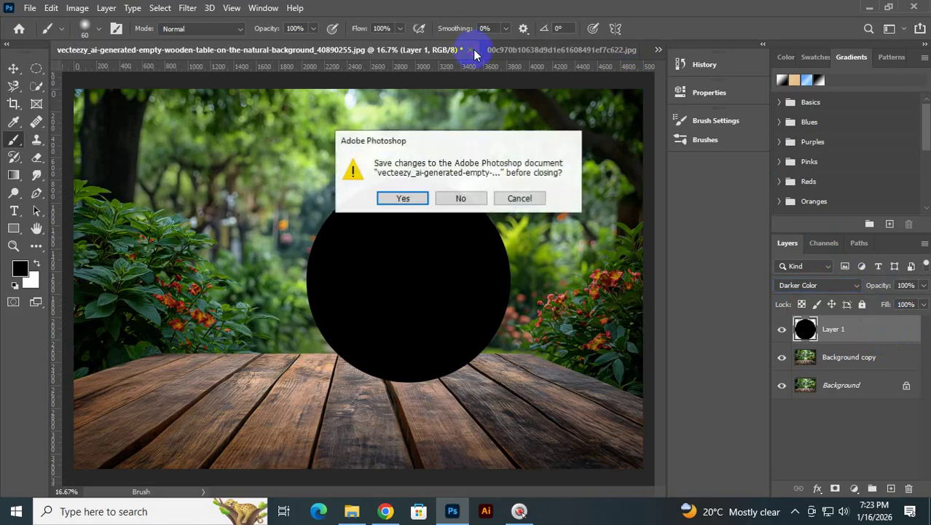
click(474, 203)
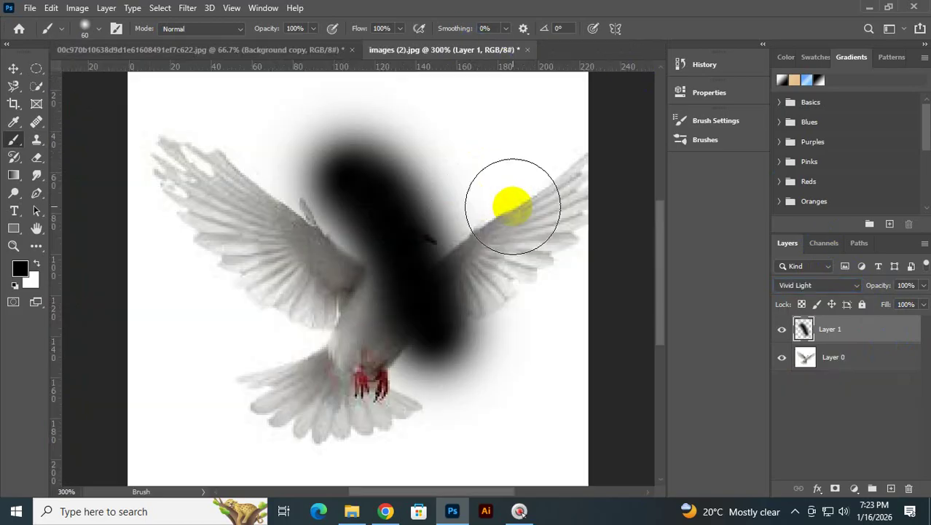
- Undo the last blend mode change on the black stroke's layer, try Color Burn, and set its blend mode to Lighten
key(ctrl+z)
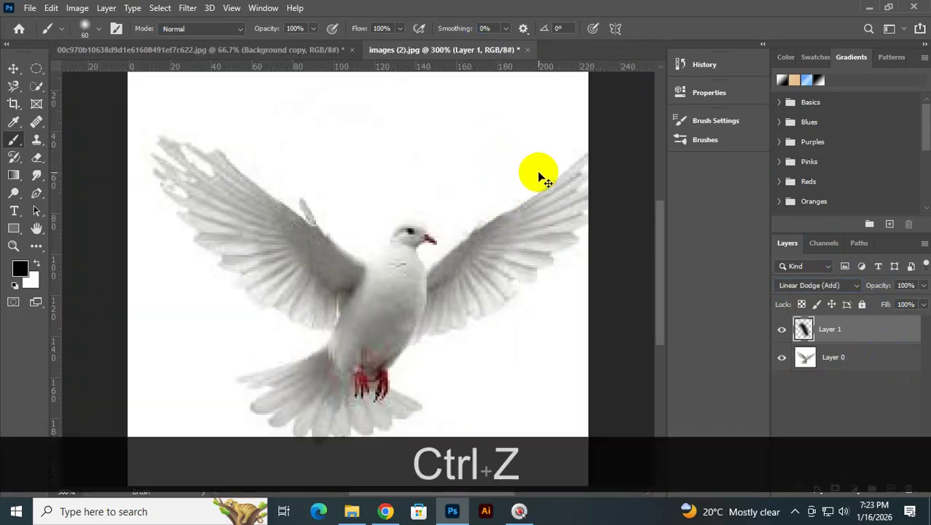
click(809, 287)
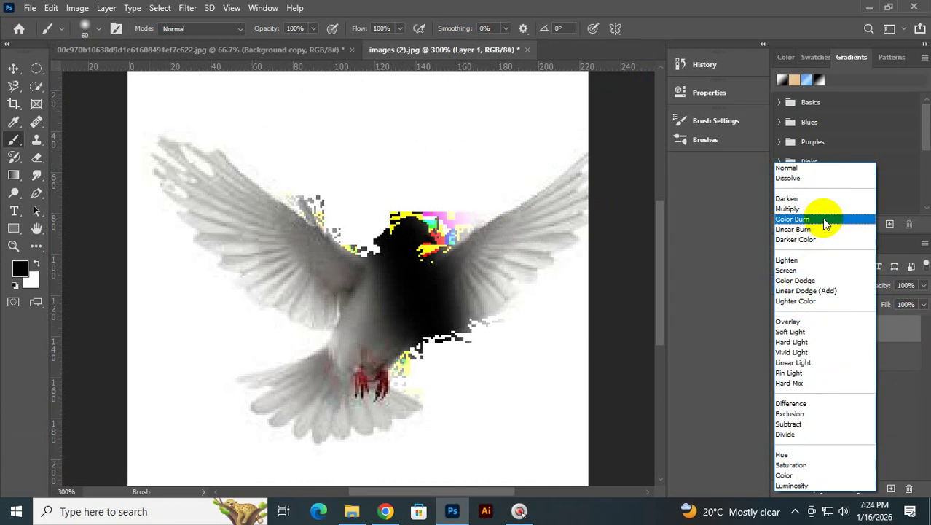
click(818, 218)
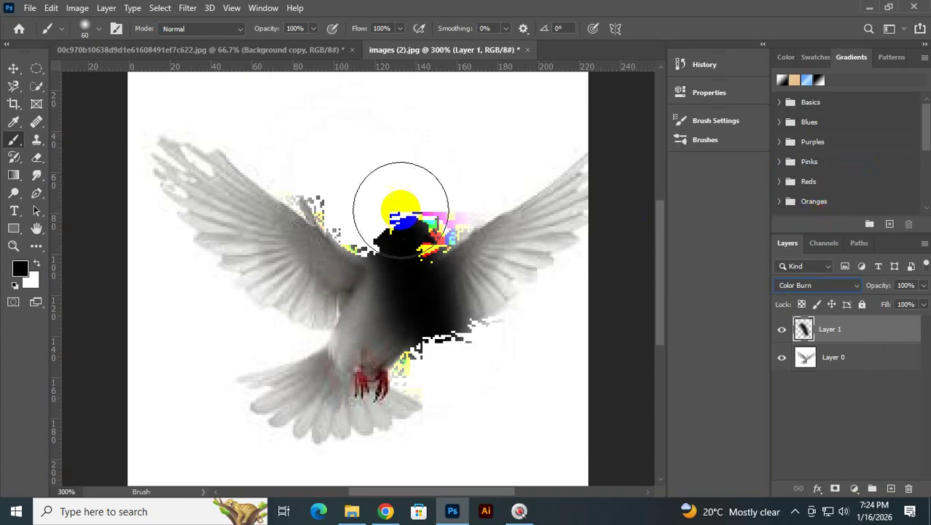
click(836, 284)
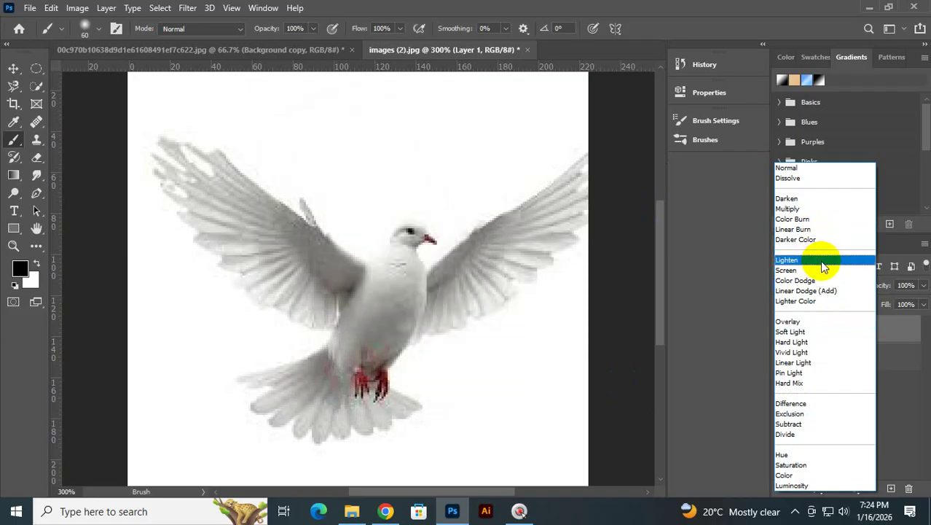
click(821, 263)
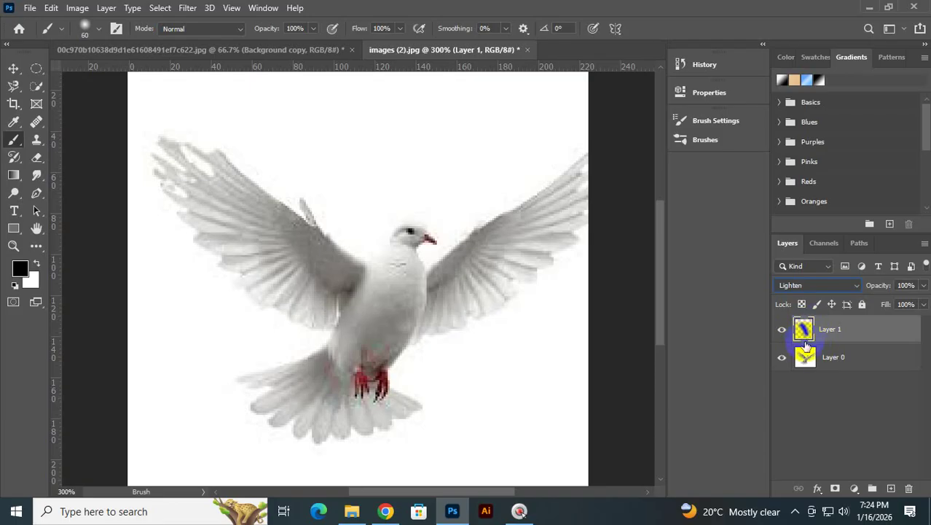
click(798, 284)
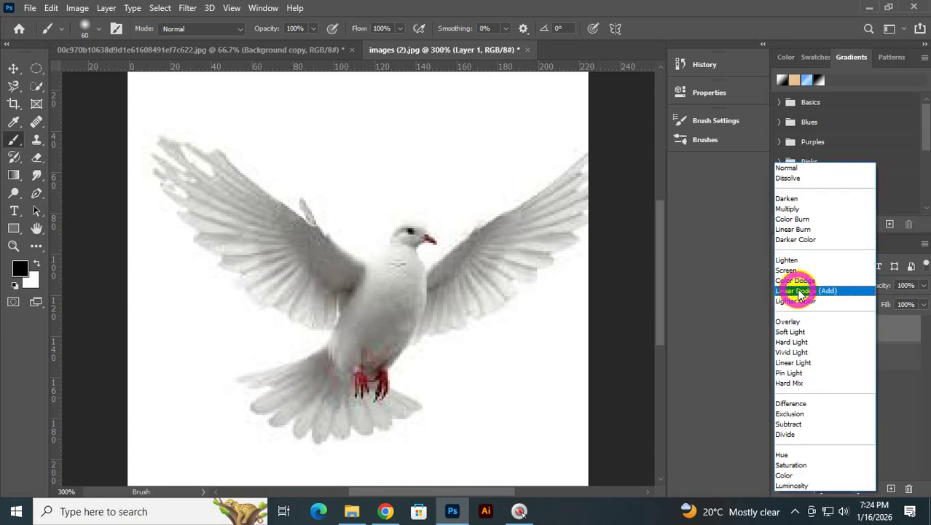
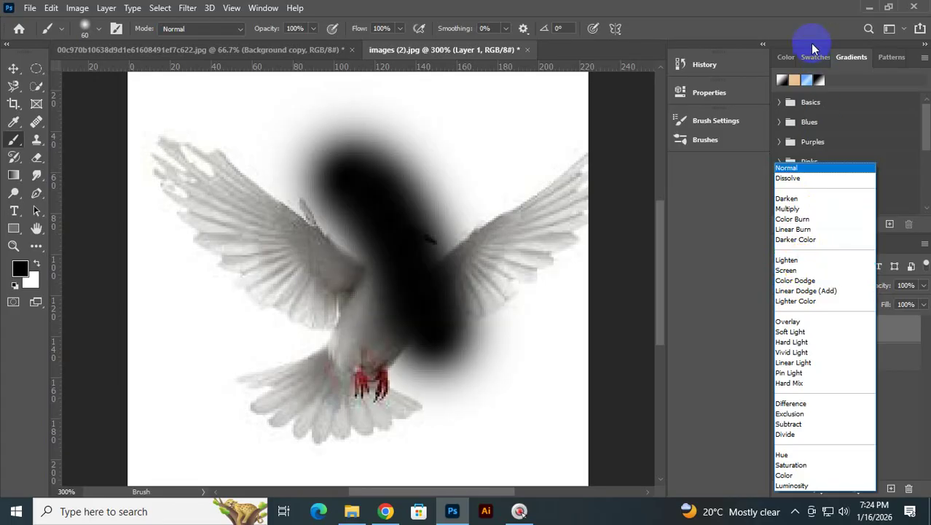
click(810, 33)
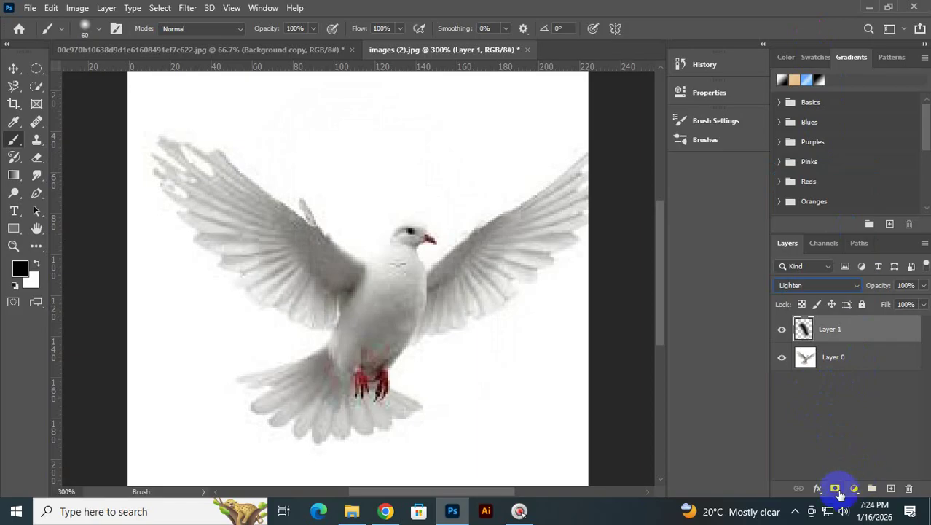
- Add a new layer on top and paint a soft white diagonal stroke across the dove's wing and body
click(891, 489)
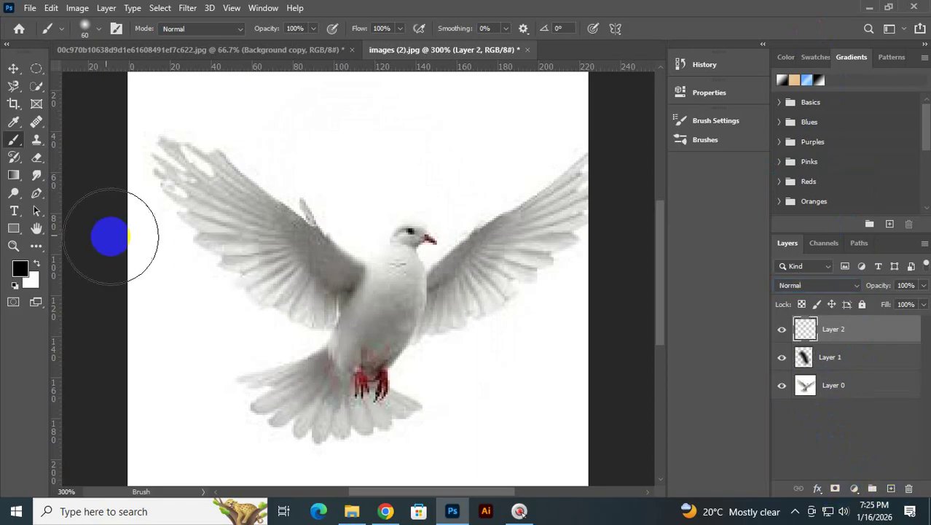
click(40, 267)
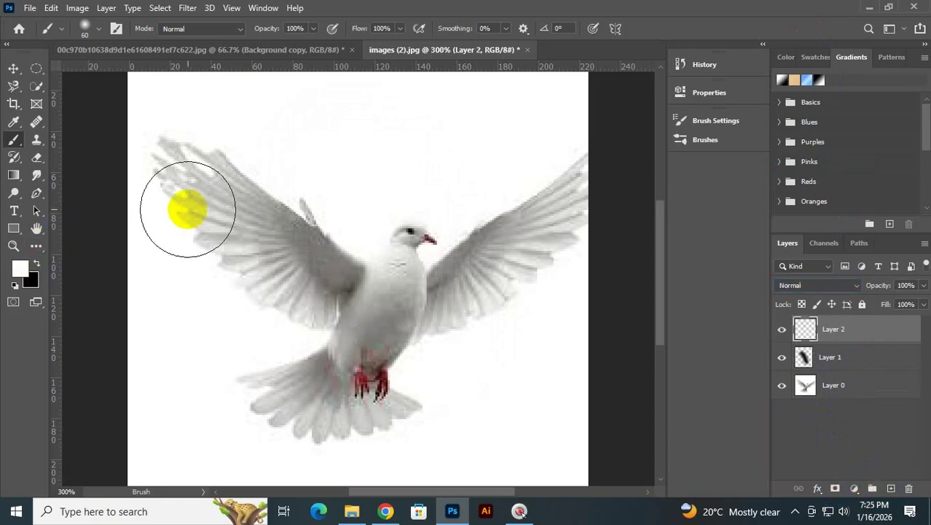
mouse_move(187, 208)
mouse_down()
mouse_move(210, 195)
mouse_move(338, 265)
mouse_move(448, 385)
mouse_up()
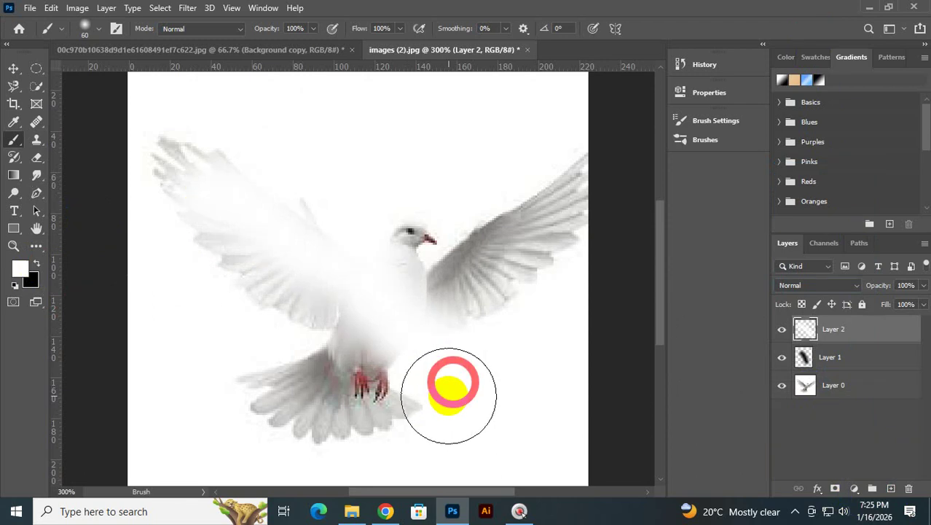
- Try the Darken blend mode on the white stroke's layer and settle on Color Burn
click(791, 284)
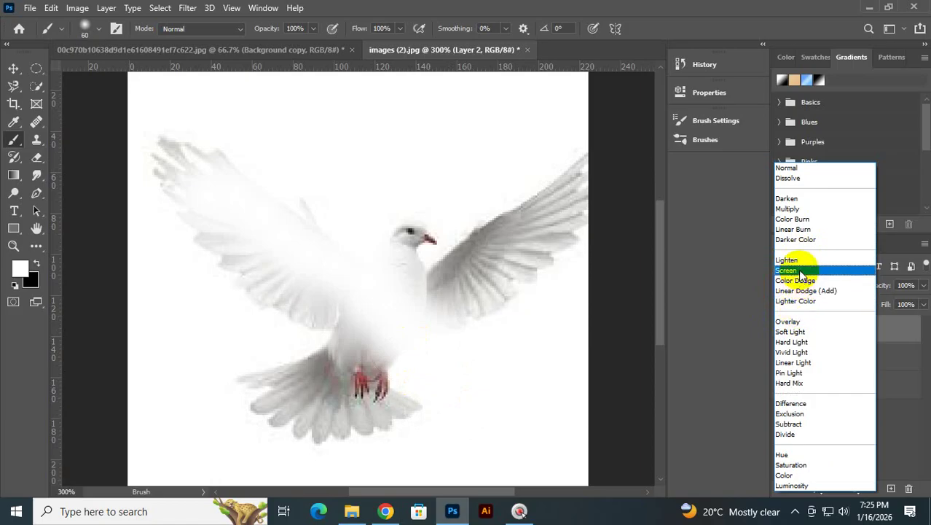
click(805, 203)
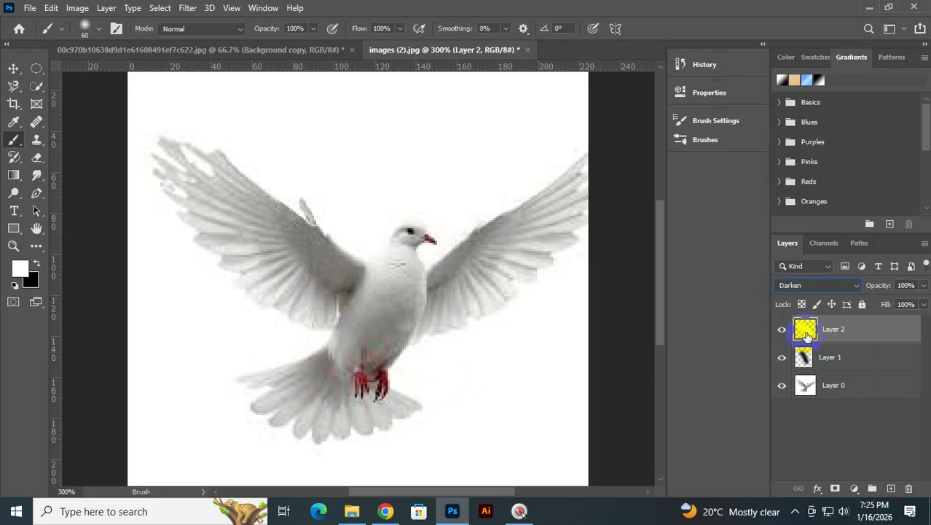
click(809, 285)
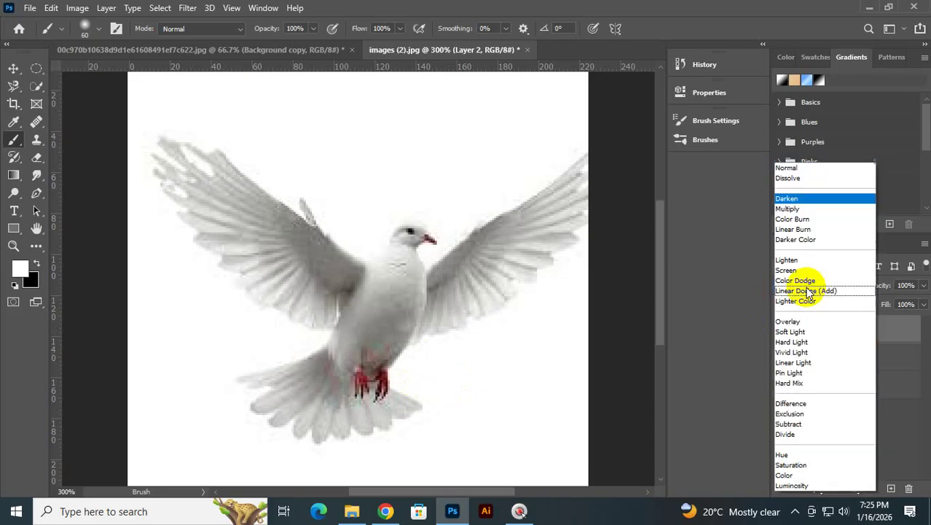
click(804, 219)
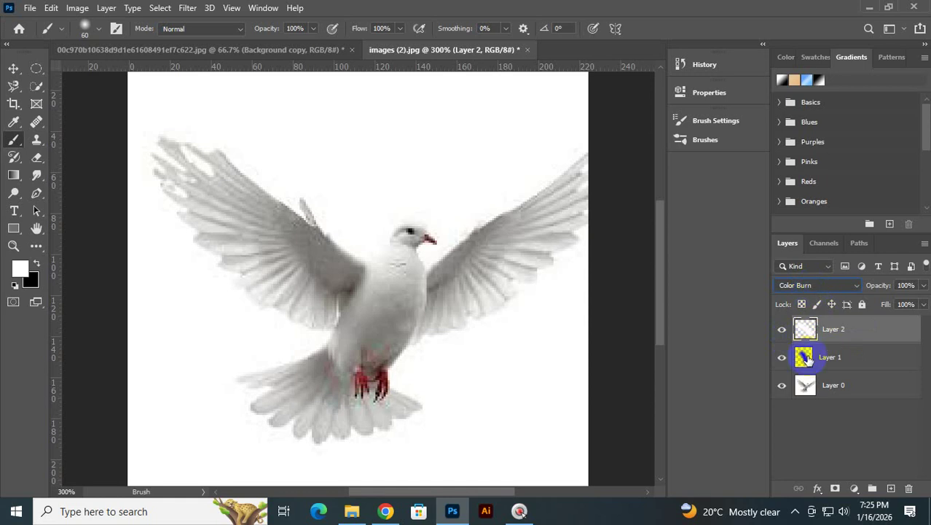
- Compare Lighten, Darken and Darker Color on the black stroke's layer, finishing with Lighter Color
click(810, 358)
click(827, 288)
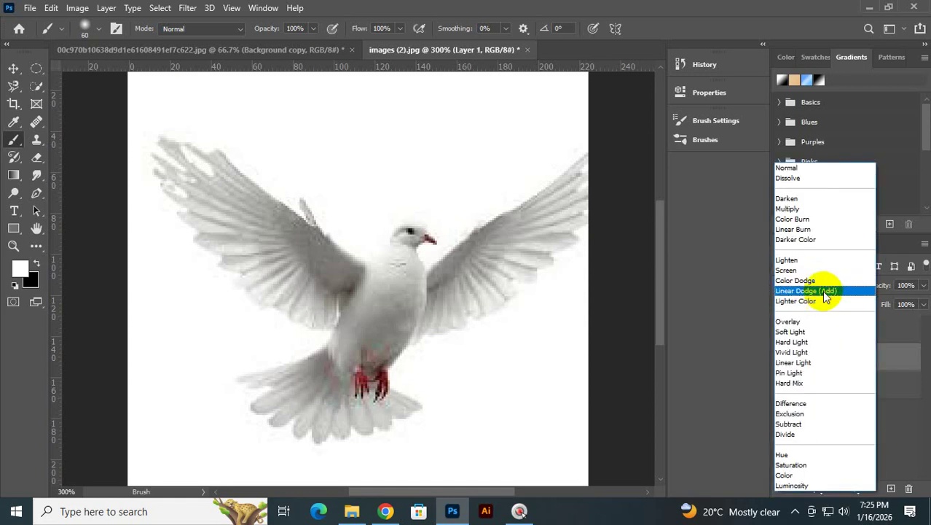
click(815, 265)
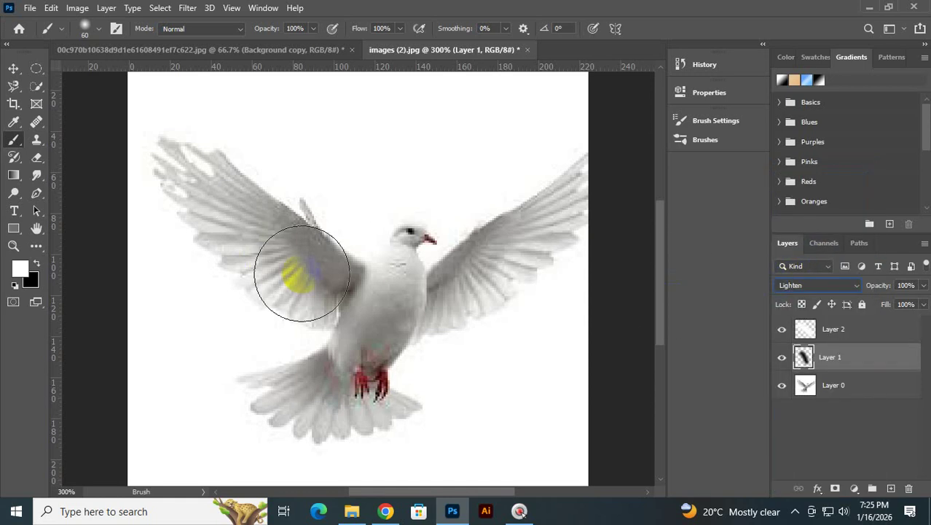
click(780, 283)
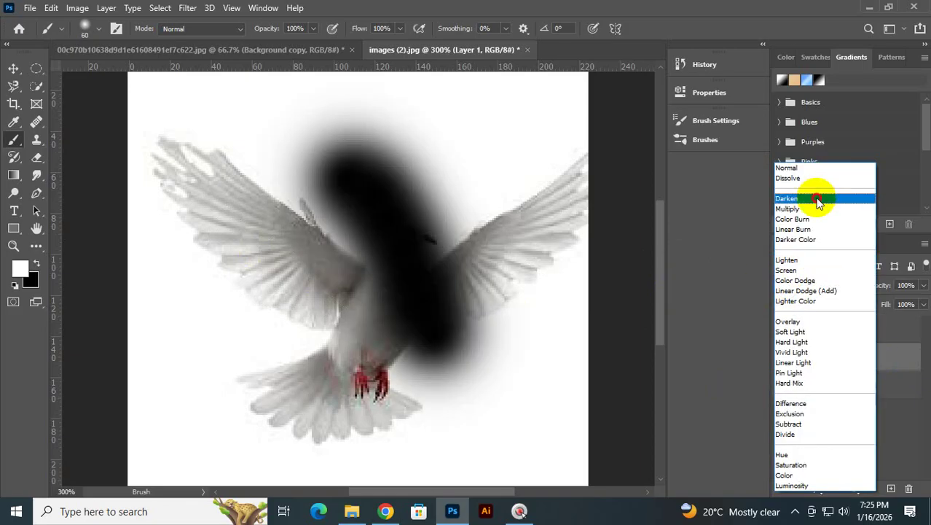
click(818, 201)
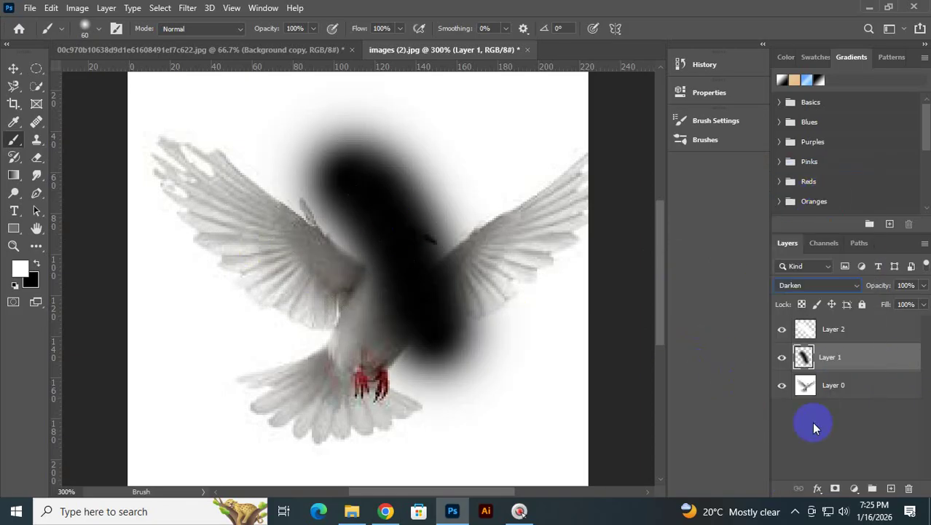
click(845, 285)
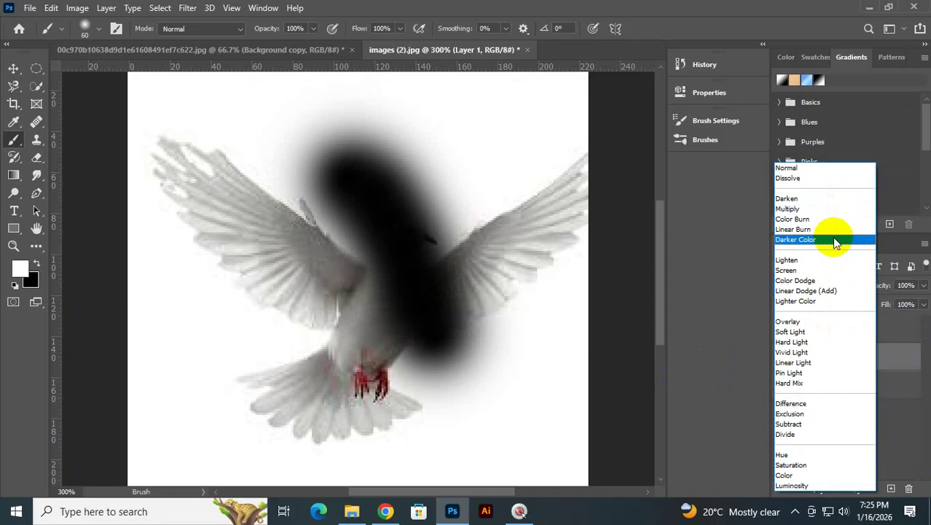
click(836, 243)
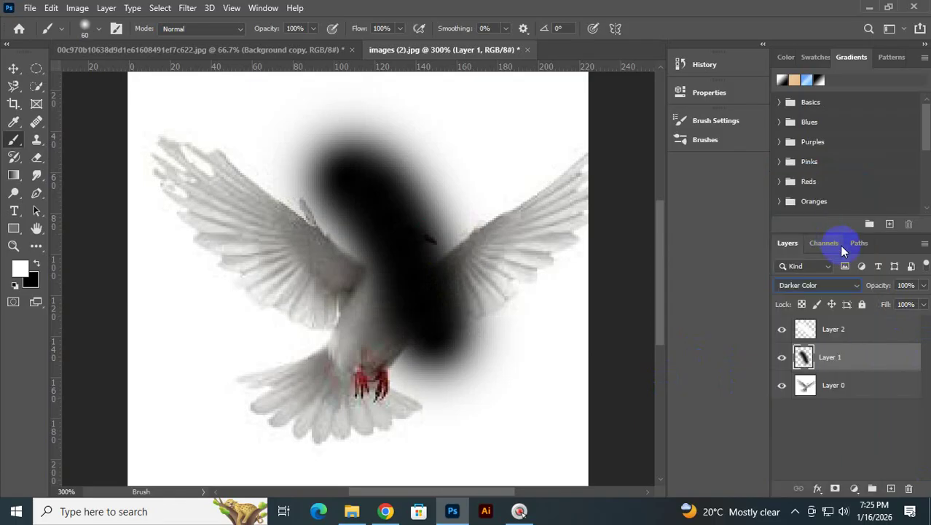
click(815, 285)
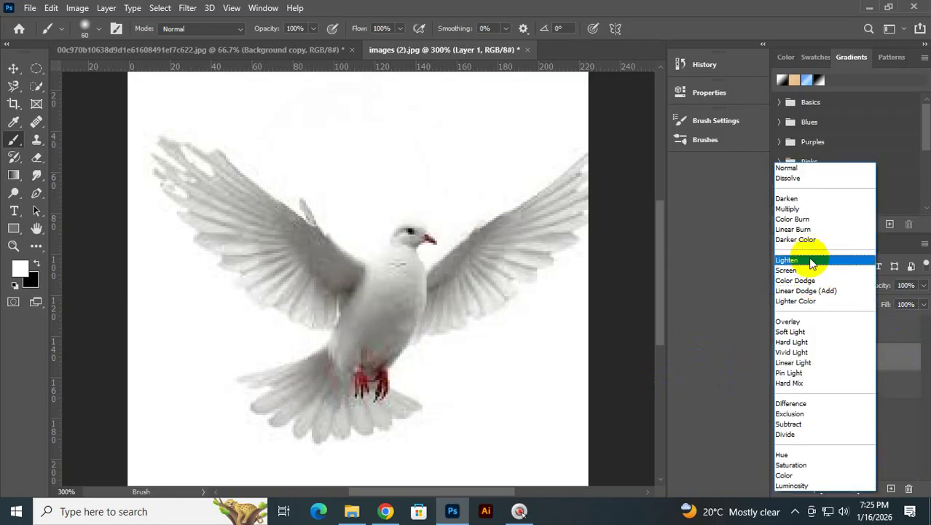
click(831, 303)
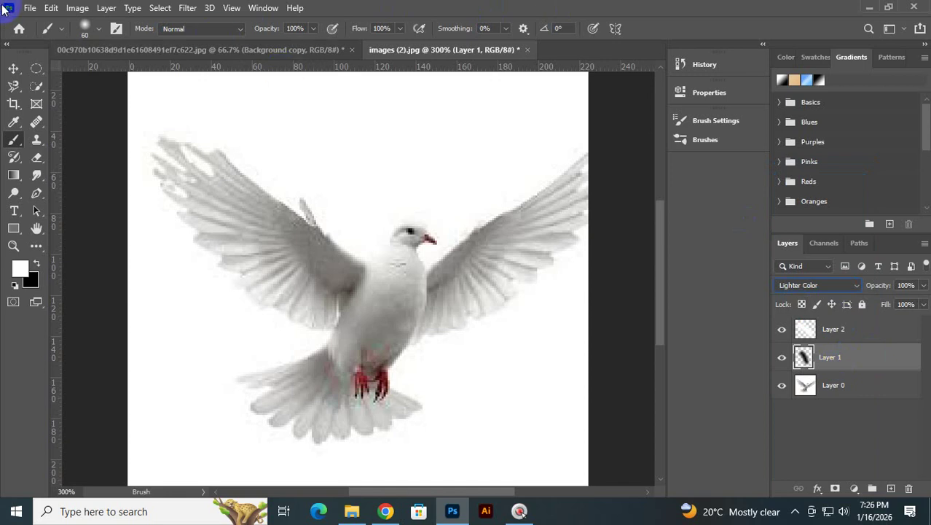
- Close the black-background dove document and images (2).jpg without saving either one
click(30, 9)
click(541, 5)
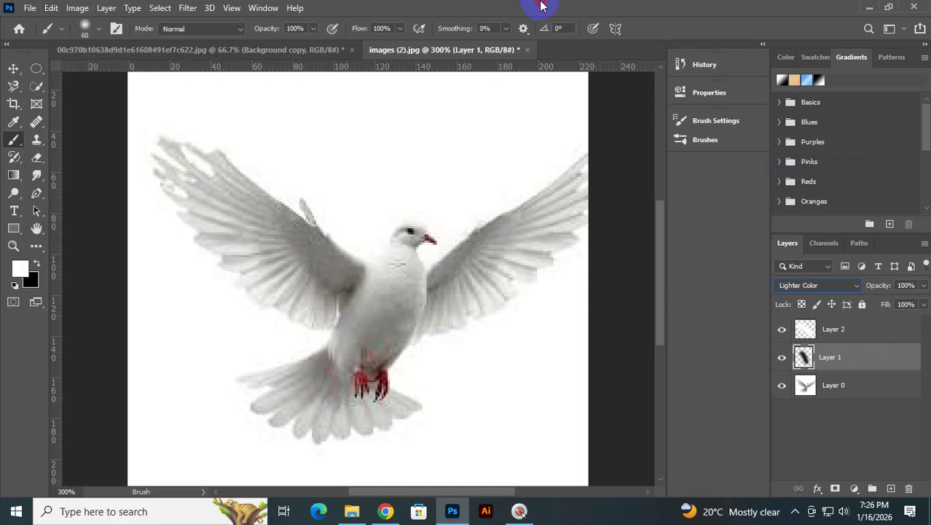
click(353, 51)
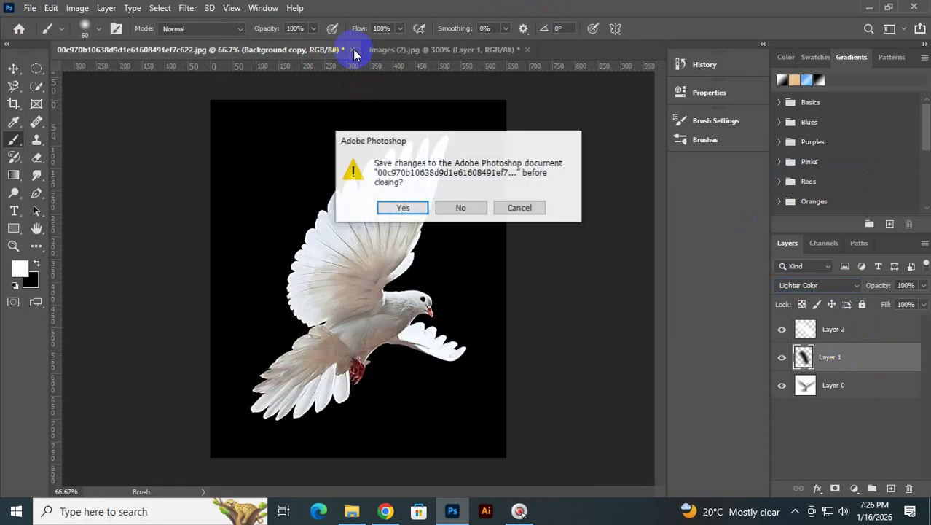
click(467, 209)
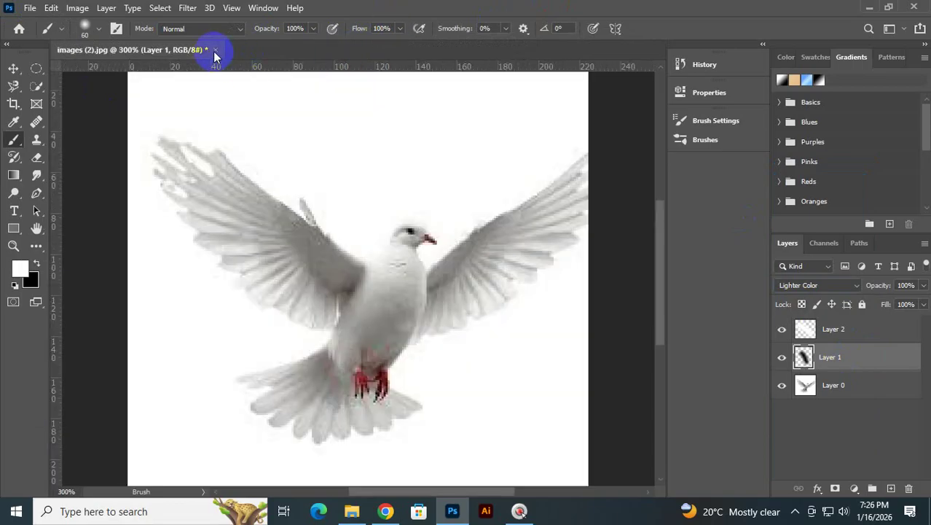
click(215, 50)
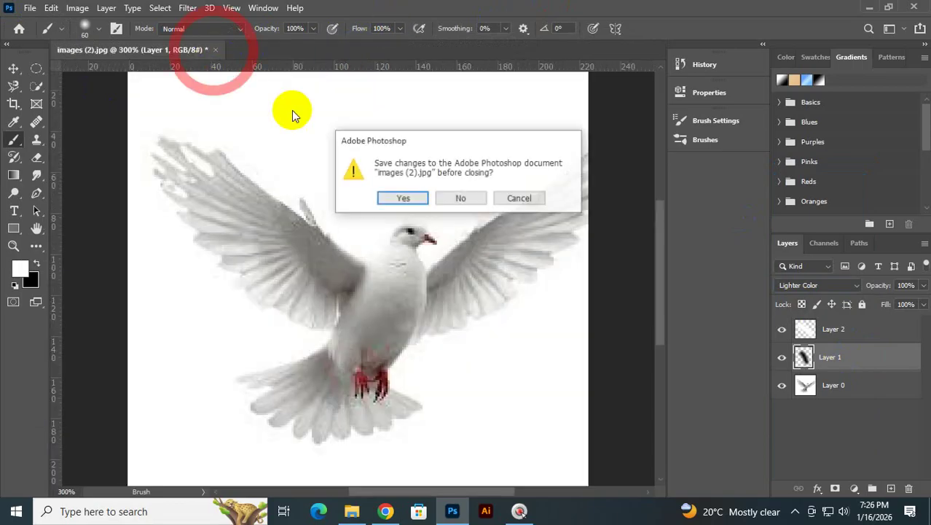
click(459, 198)
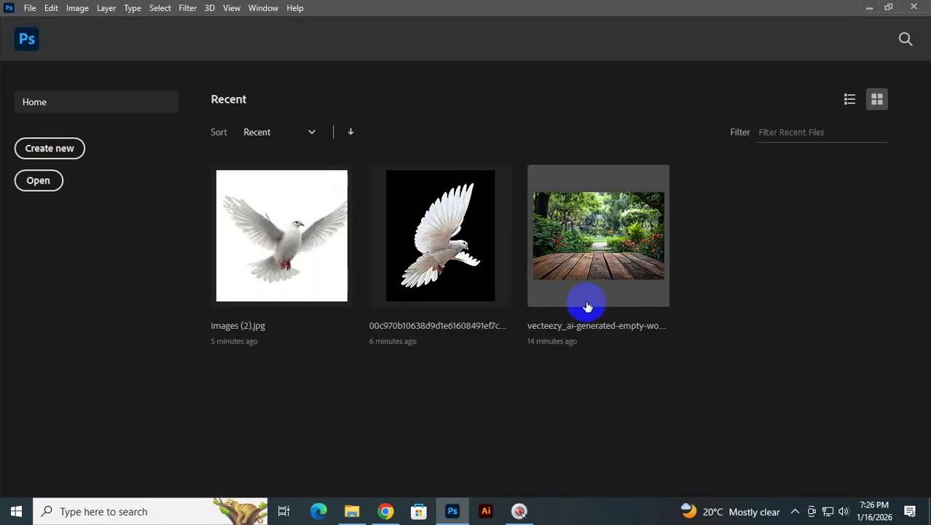
- Open the vecteezy_nature-background garden path image from the Downloads folder
click(47, 181)
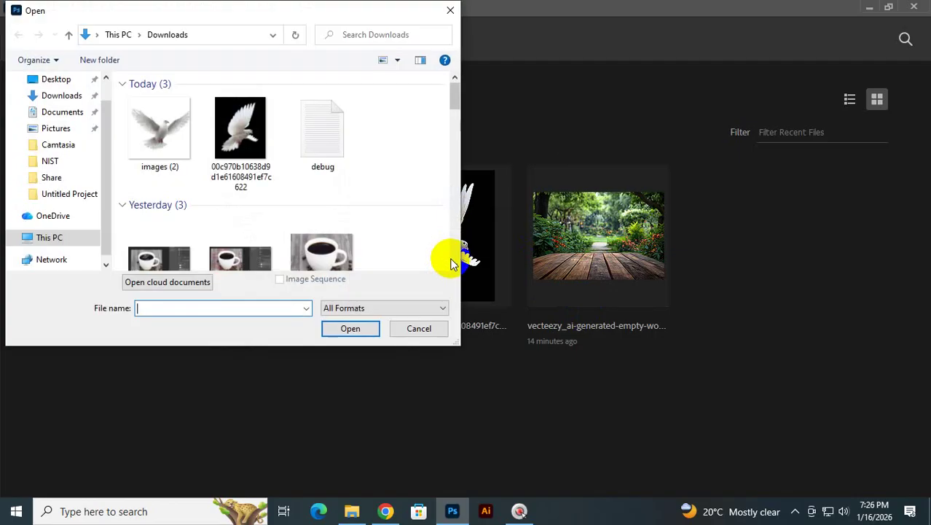
scroll(273, 204, down, 5)
scroll(273, 204, up, 3)
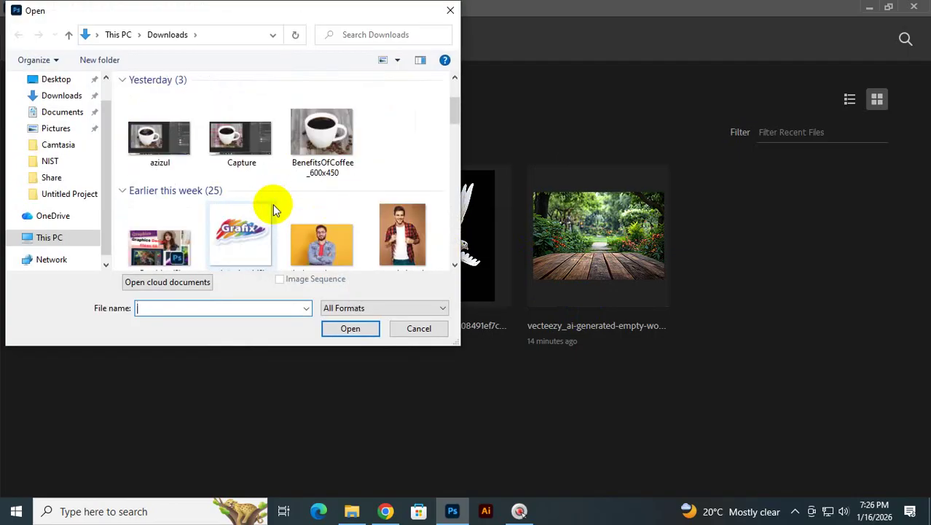
scroll(272, 204, down, 8)
scroll(268, 206, up, 2)
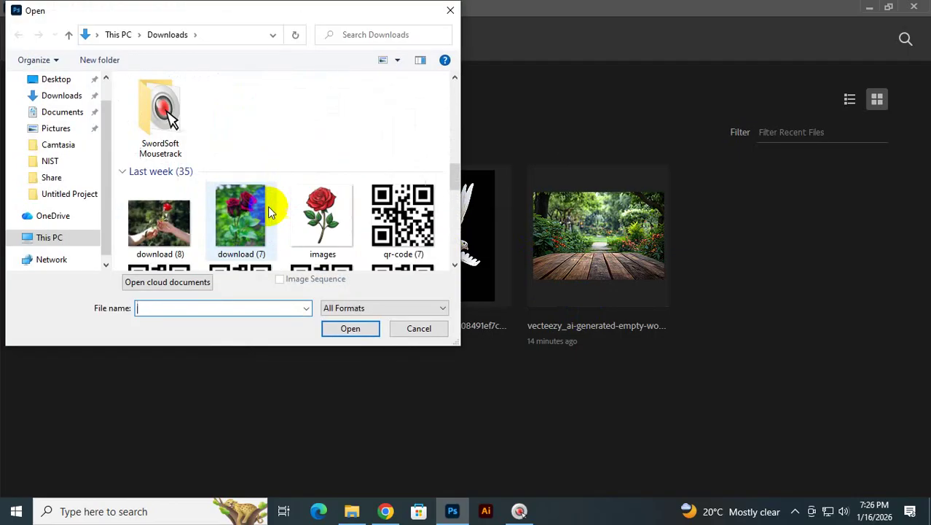
scroll(268, 206, up, 5)
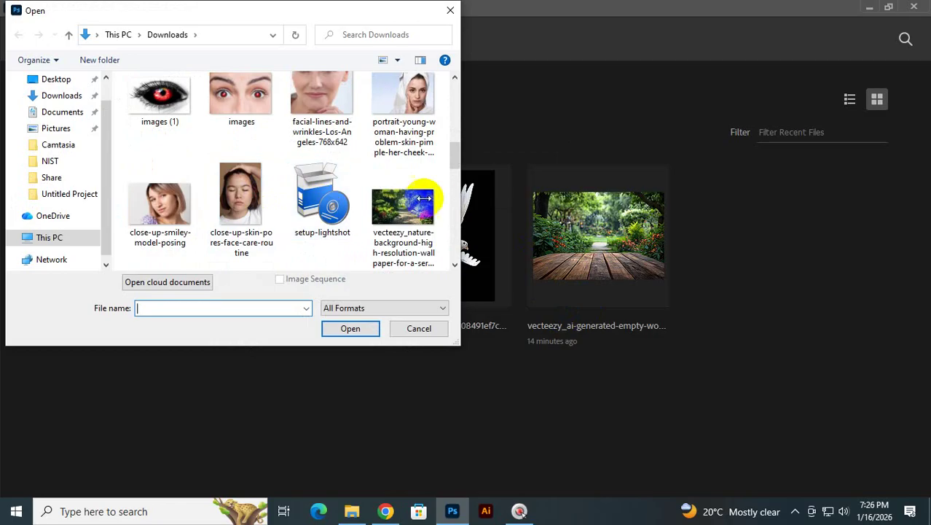
double_click(419, 203)
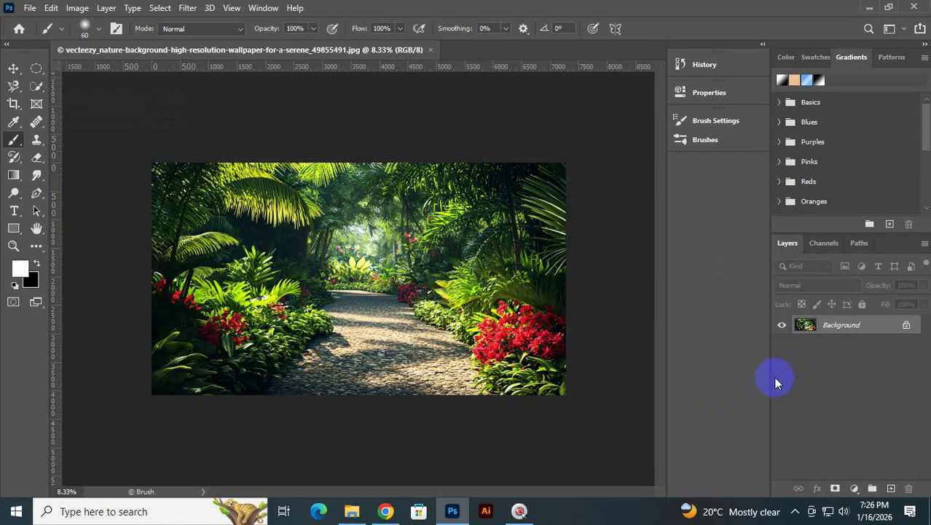
- Place the black-background dove image from Downloads into the garden document and enlarge it about its centre to about 1803%
click(351, 511)
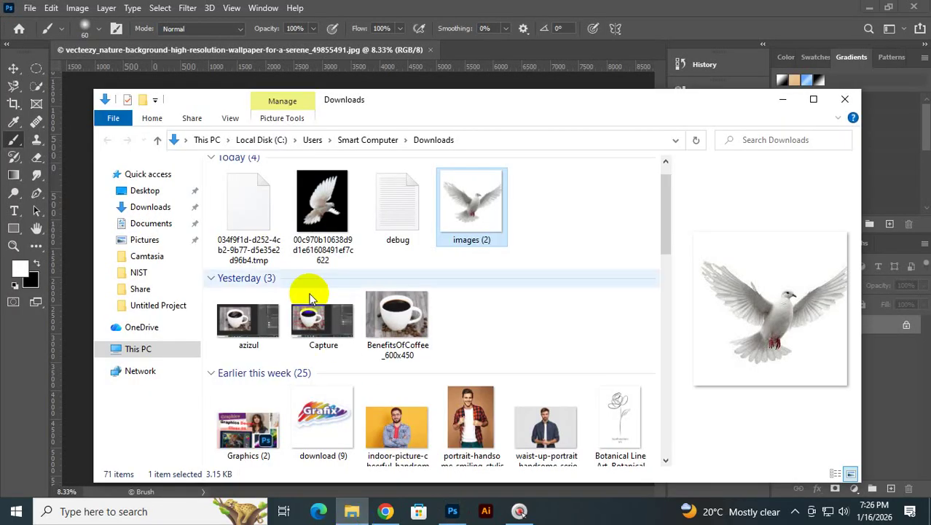
drag(322, 200, 378, 264)
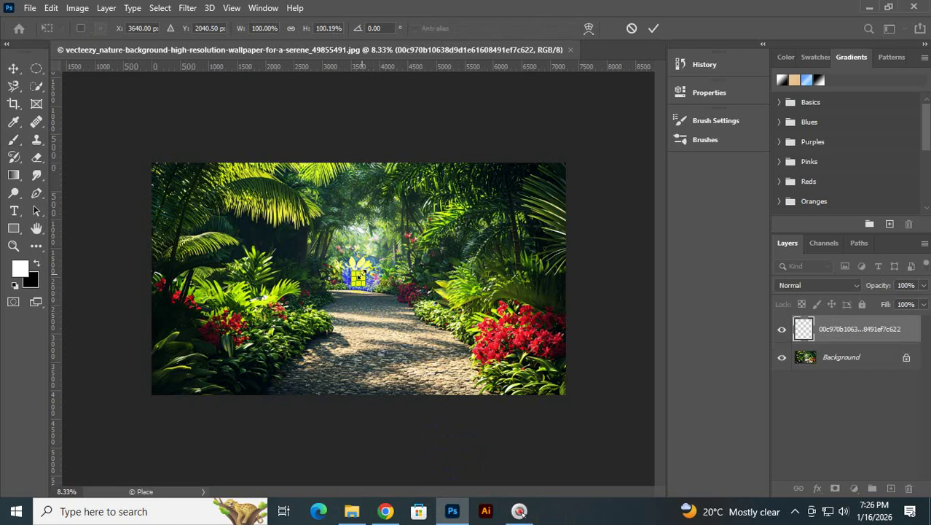
drag(361, 274, 459, 197)
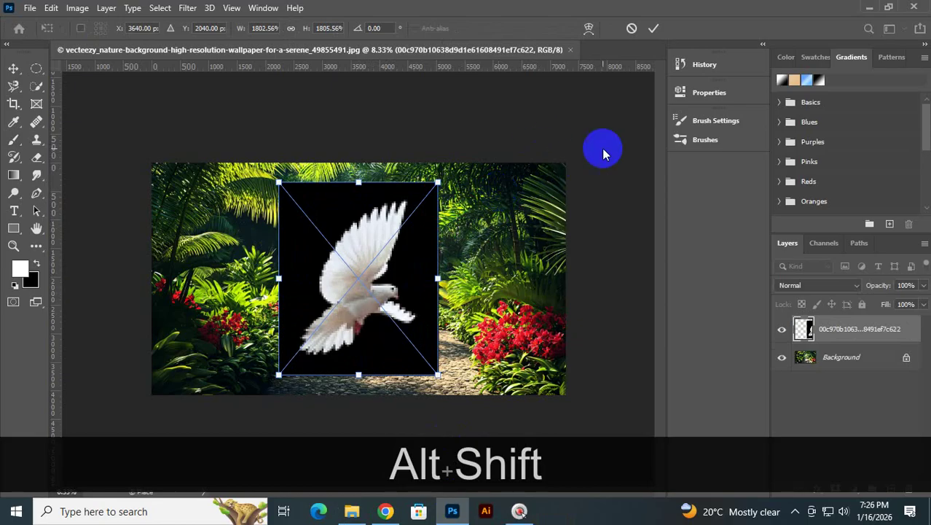
click(652, 29)
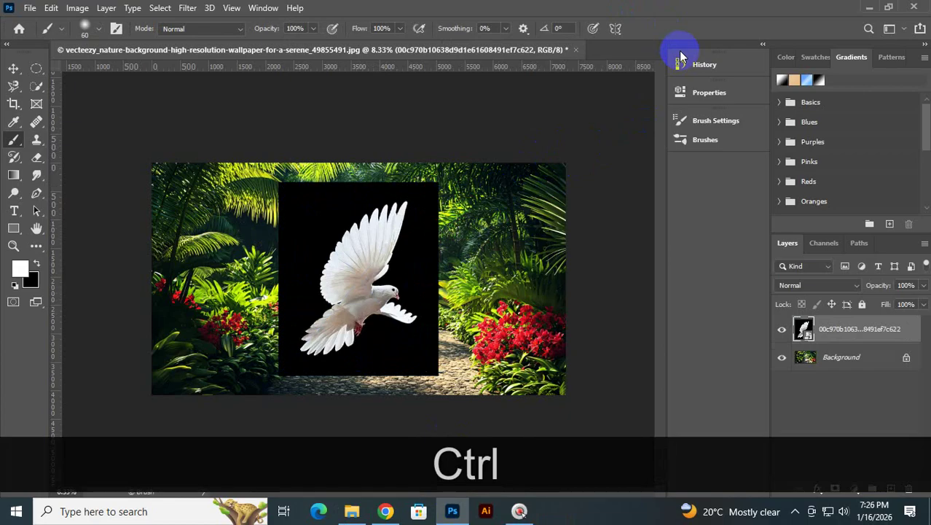
- Rasterize the placed dove layer
key(ctrl+KP_Add)
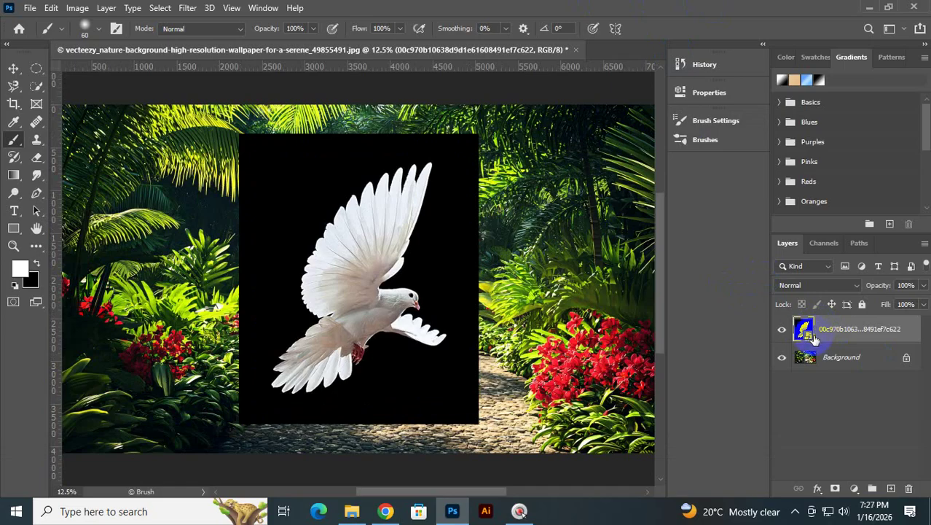
right_click(814, 338)
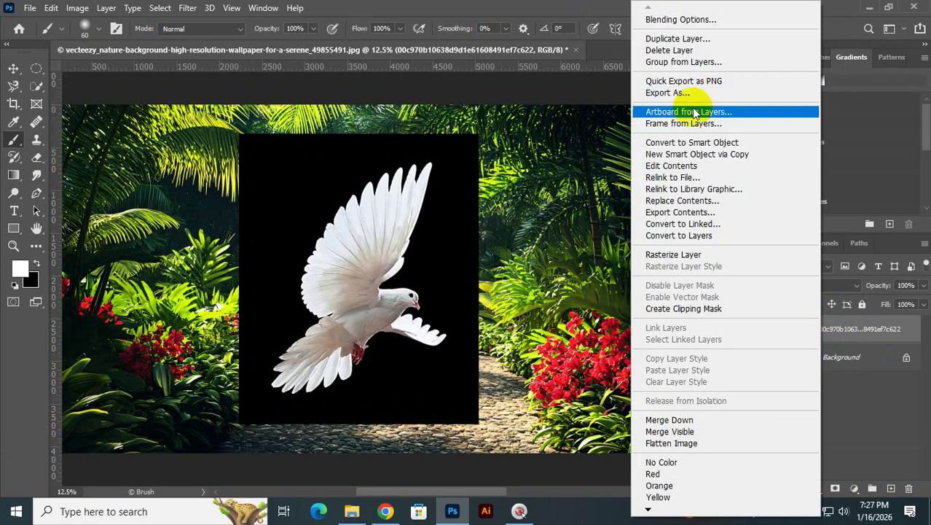
click(716, 255)
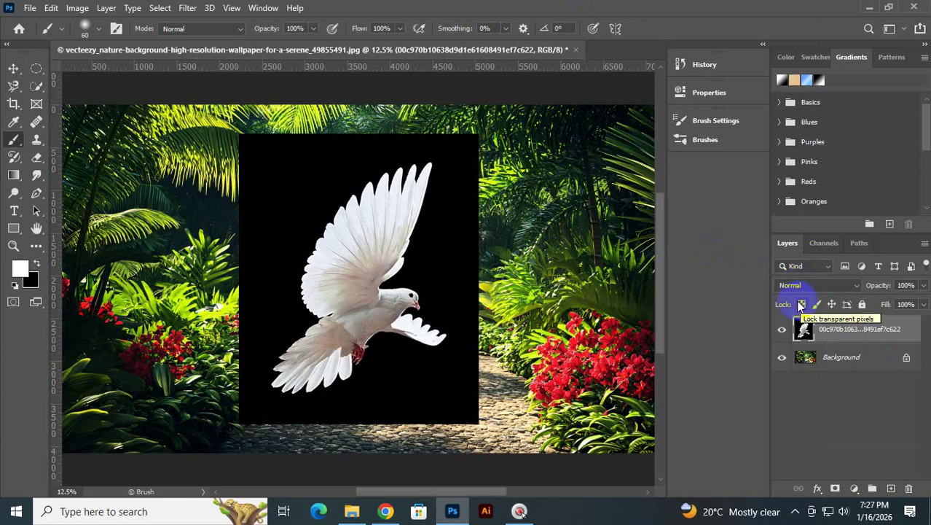
right_click(839, 335)
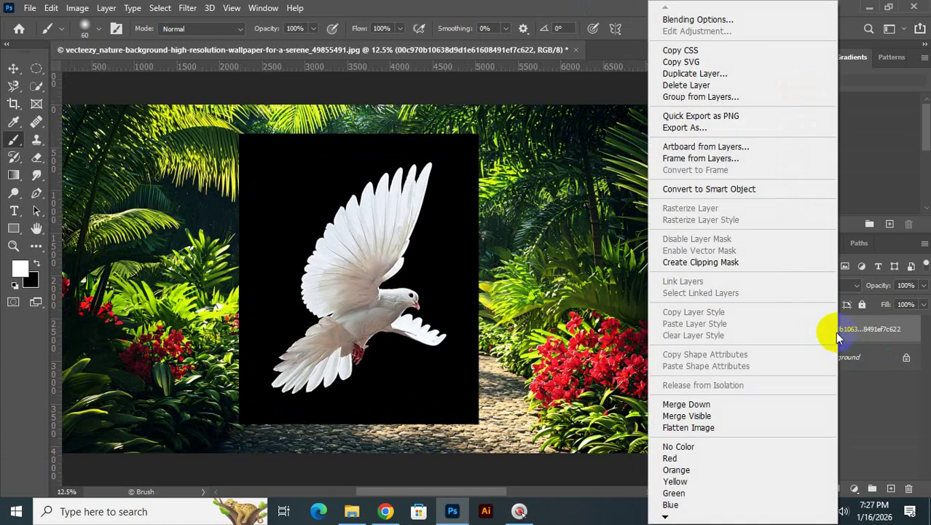
click(763, 189)
- Try the Darken blend mode on the dove layer and examine the blended wing and body up close
click(816, 287)
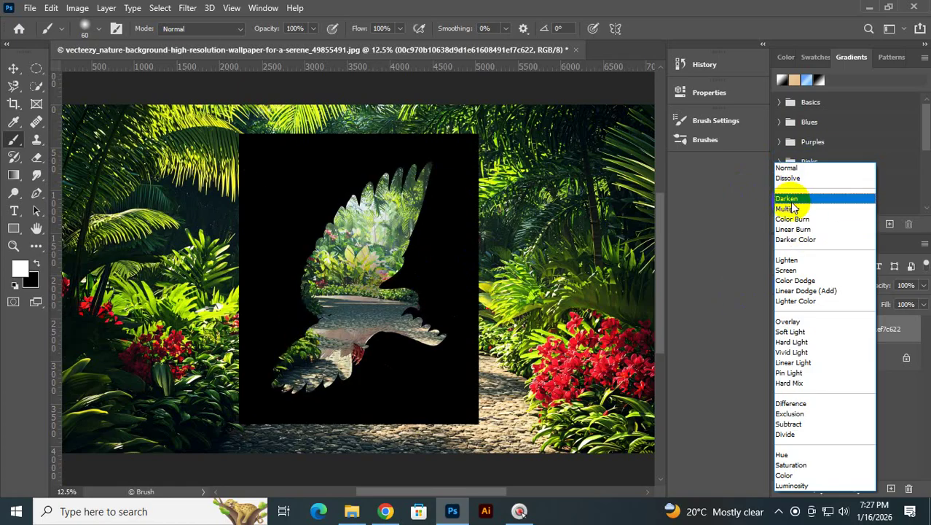
click(789, 199)
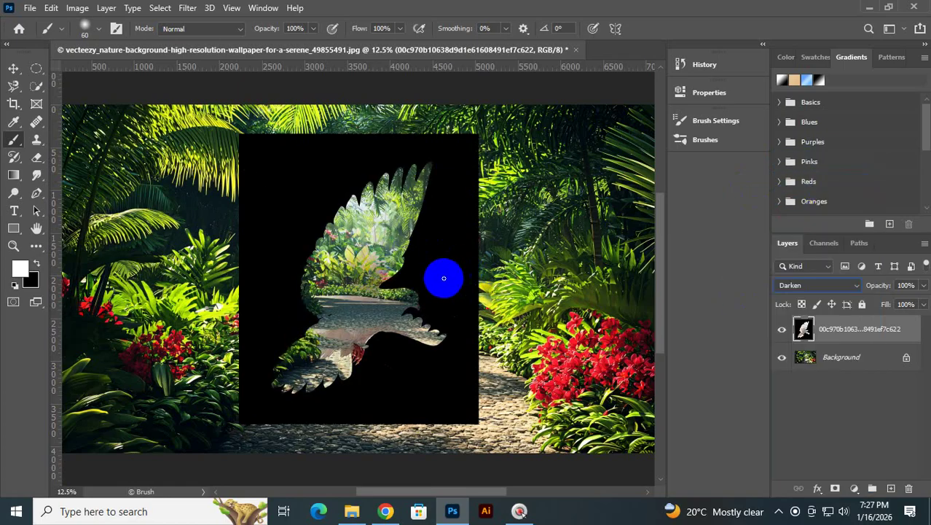
key(ctrl+space)
ctrl+click(323, 351)
ctrl+click(324, 350)
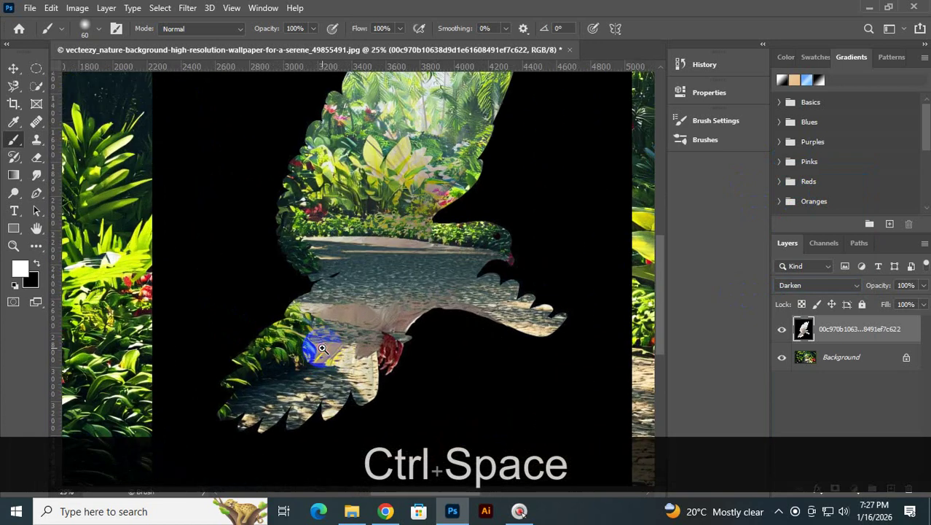
ctrl+click(324, 351)
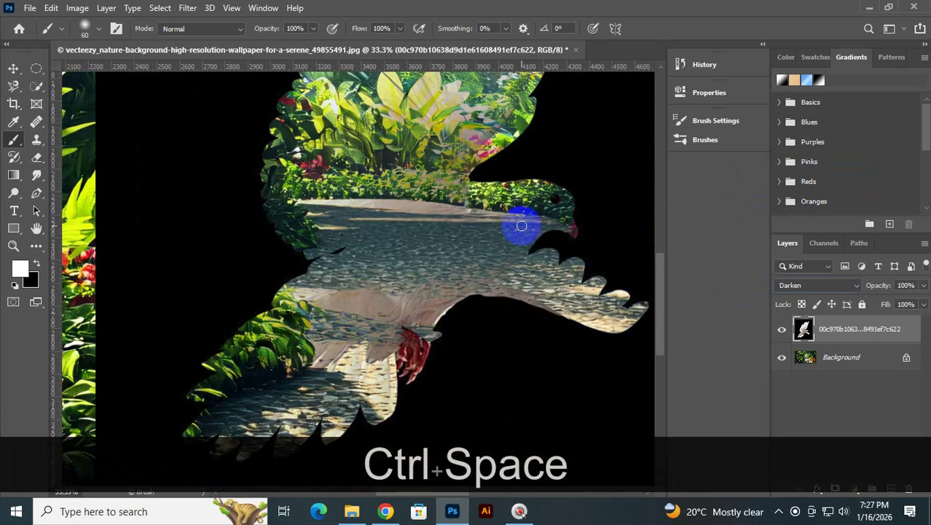
scroll(522, 226, up, 3)
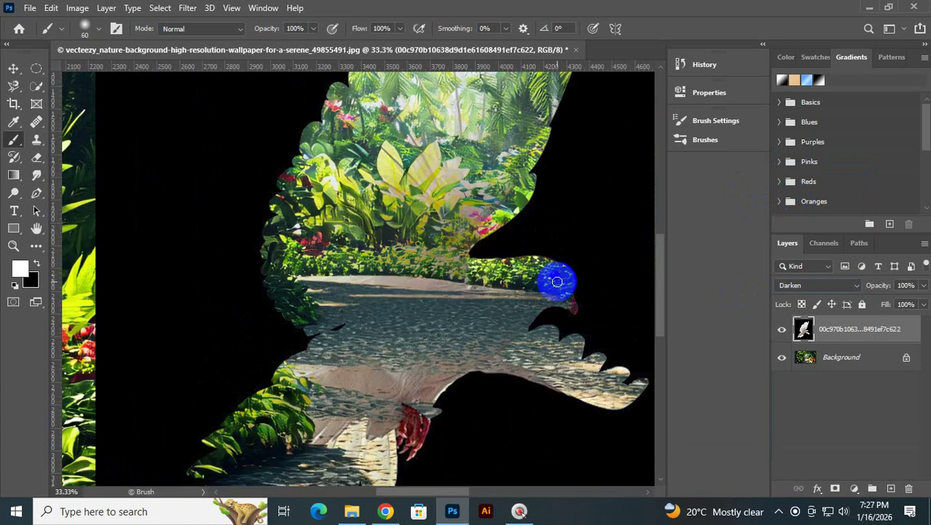
scroll(437, 230, up, 3)
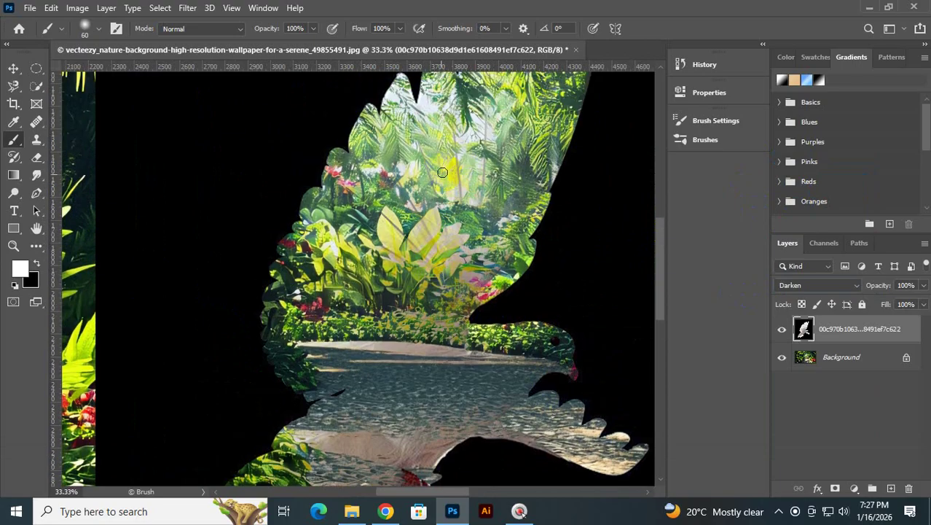
scroll(445, 334, down, 3)
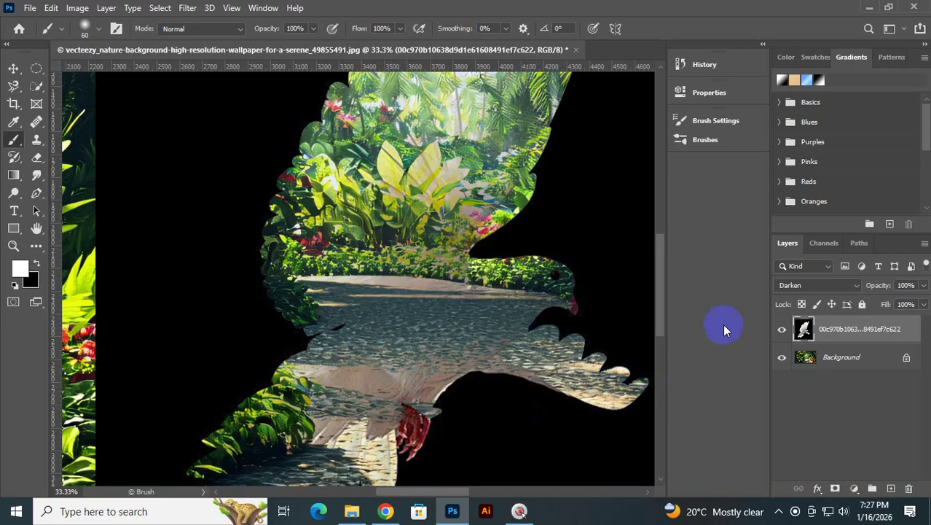
- Compare the Multiply, Color Burn and Darker Color blend modes on the dove layer
click(805, 285)
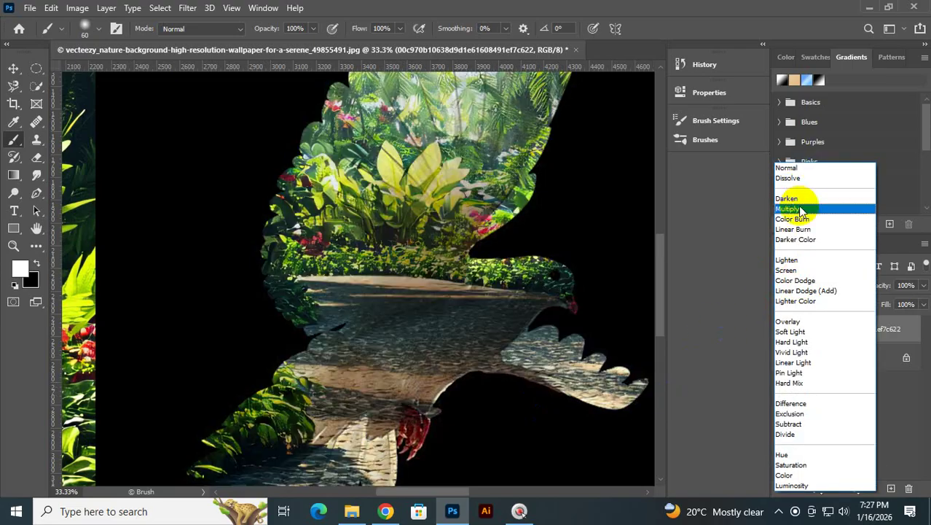
click(800, 209)
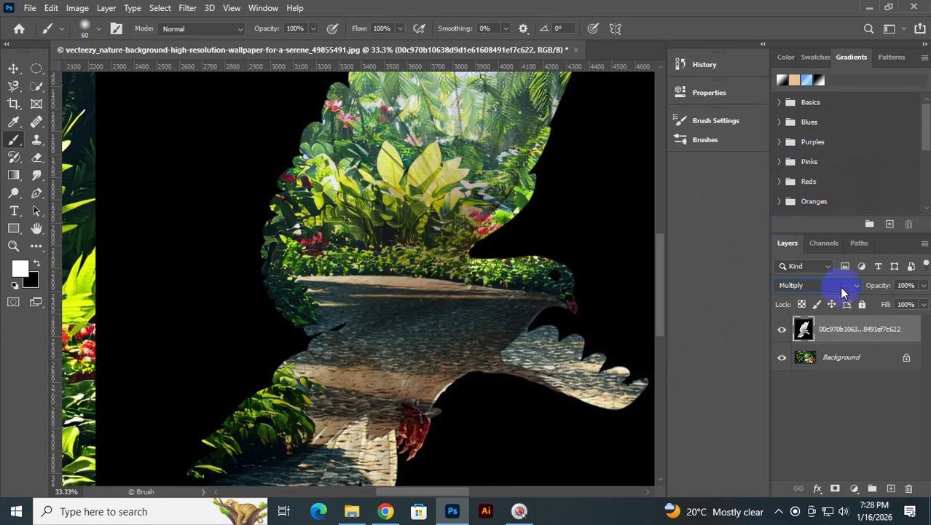
click(842, 289)
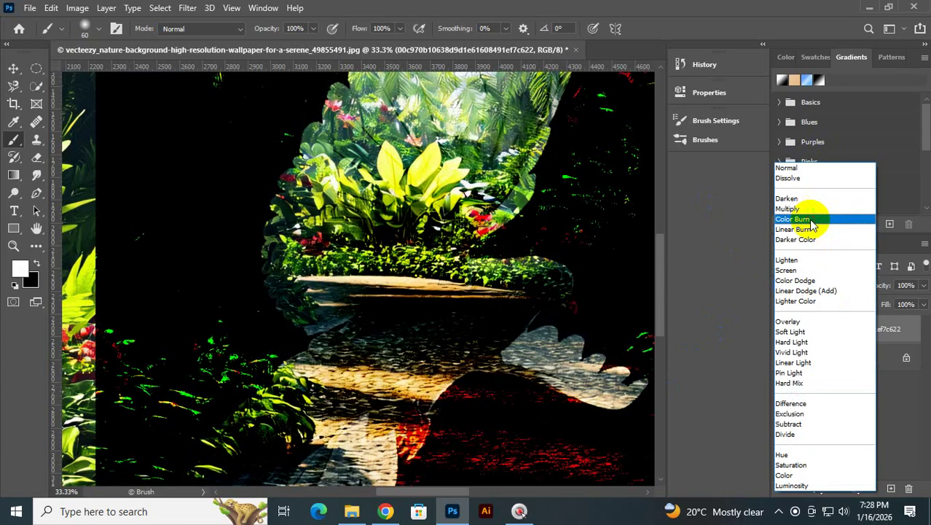
click(812, 219)
key(ctrl+0)
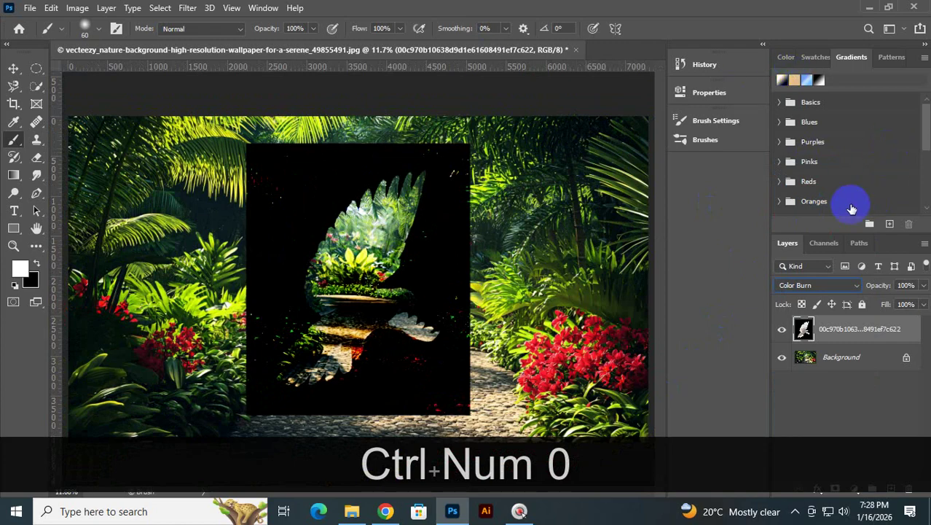
click(833, 288)
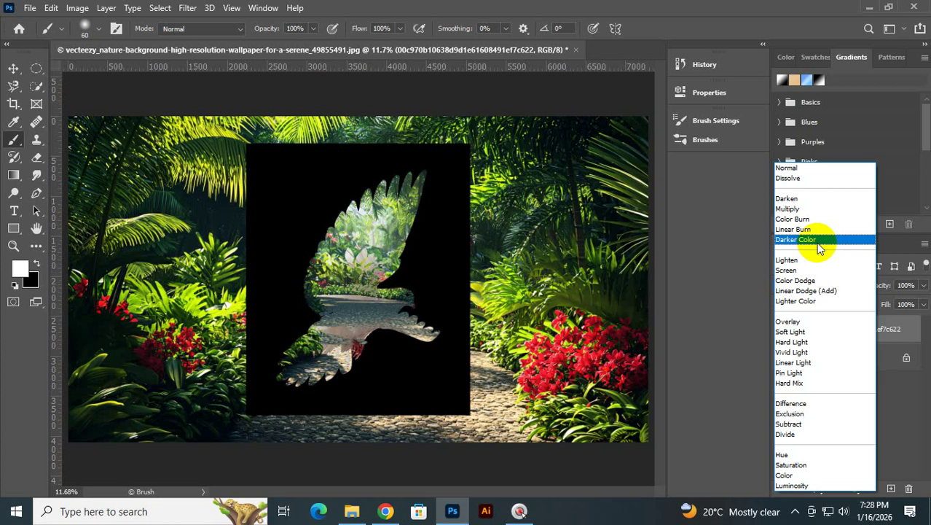
click(819, 246)
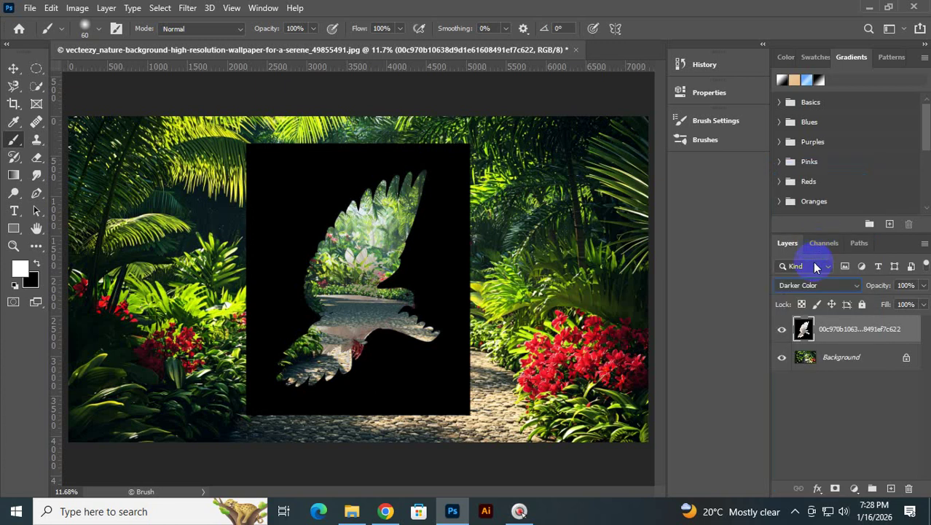
- Set the dove layer's blend mode to Lighten and inspect the dove's head and body up close
click(804, 287)
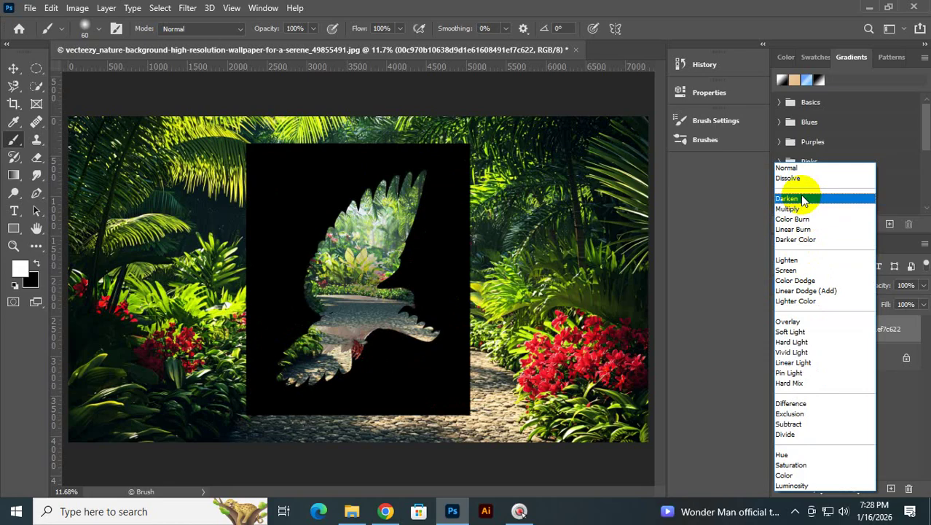
click(800, 261)
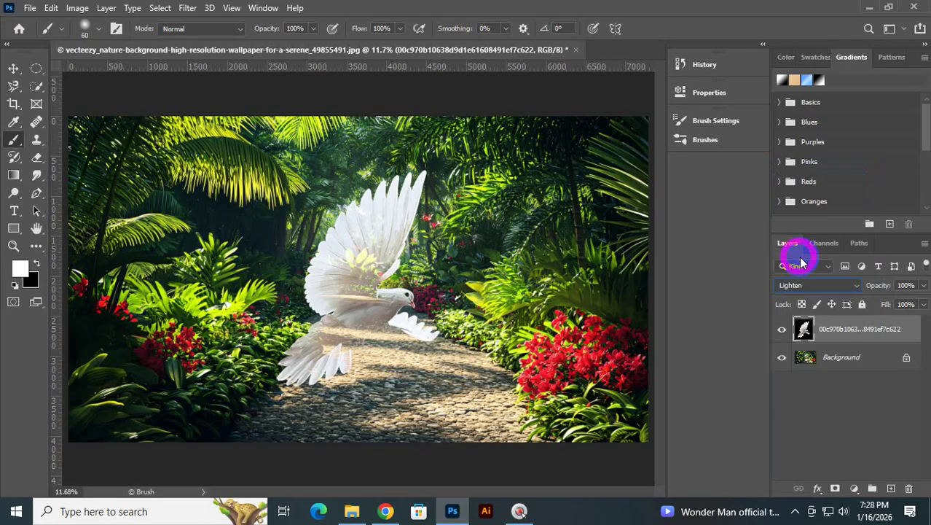
key(ctrl+space)
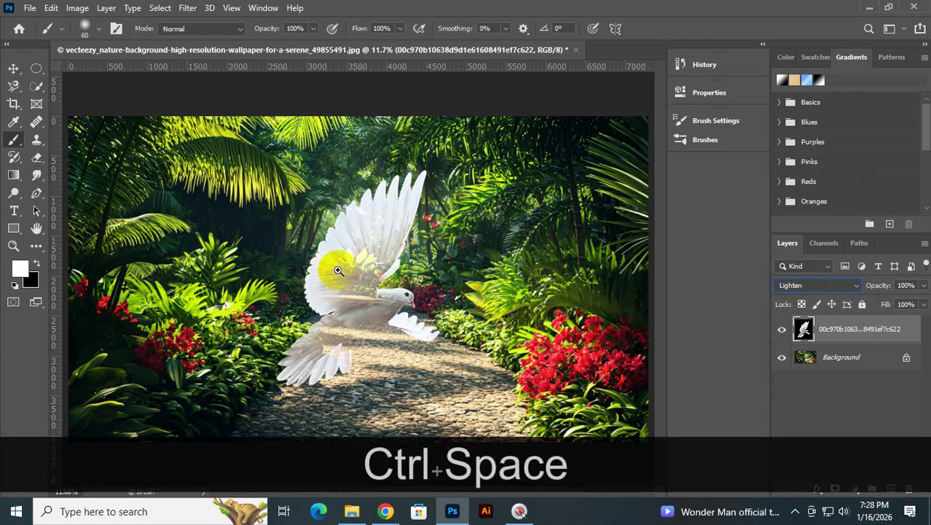
drag(341, 269, 431, 295)
mouse_move(472, 347)
mouse_down()
mouse_move(401, 220)
mouse_move(363, 182)
mouse_up()
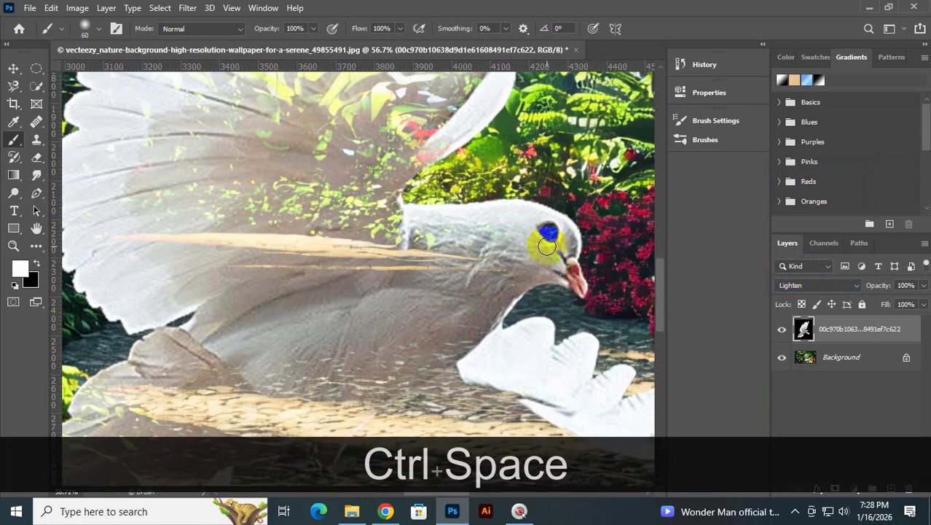
key(ctrl+space)
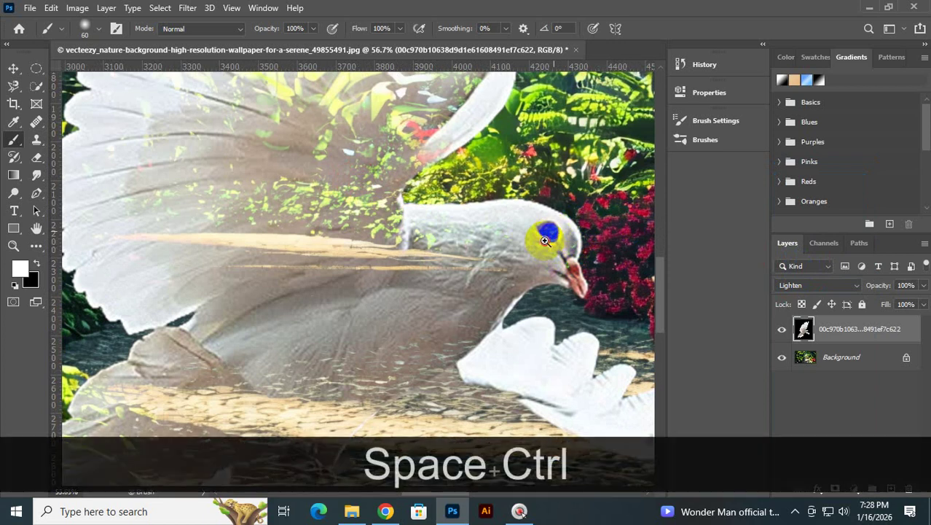
drag(544, 235, 443, 319)
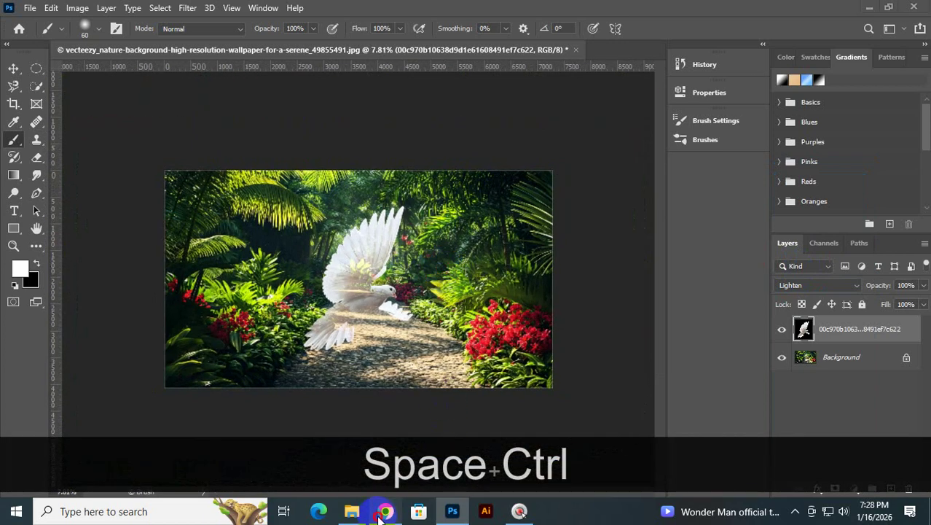
- Switch to Chrome and search Google Images for "bottle black background", looking through the results
click(381, 514)
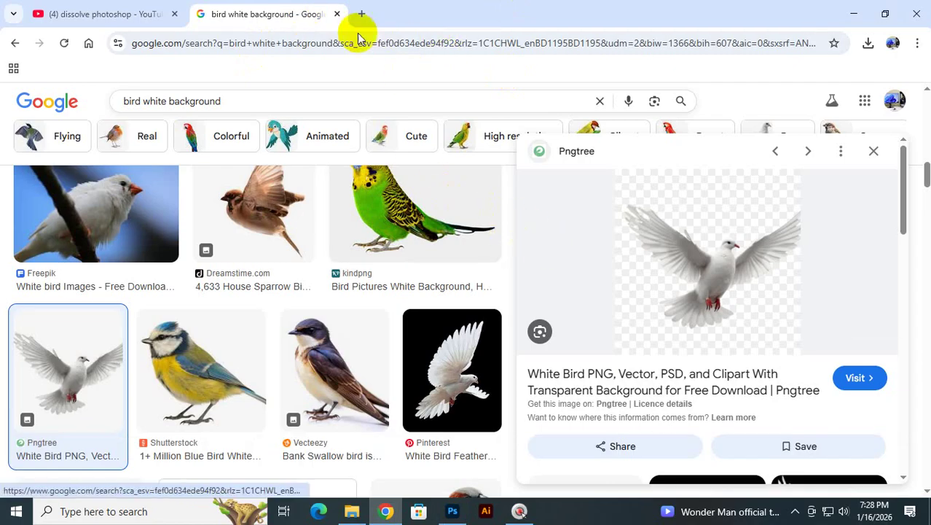
click(233, 93)
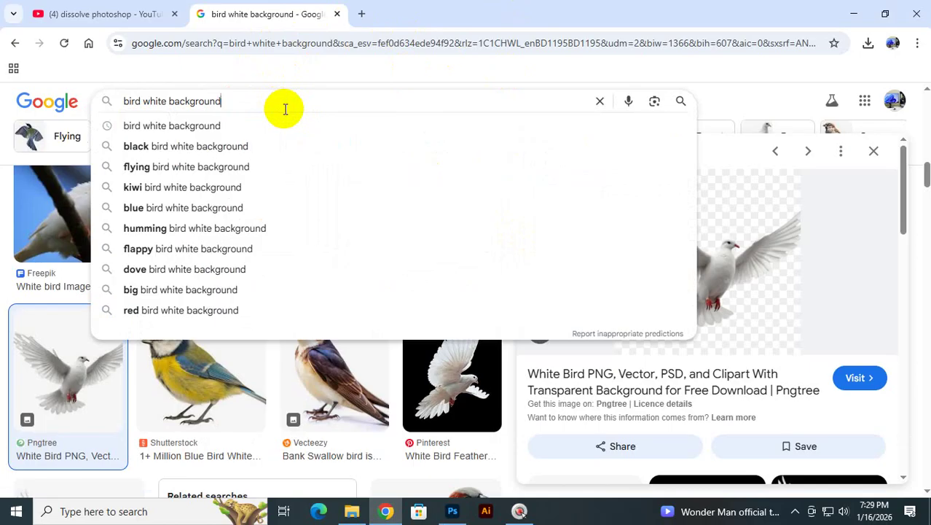
key(ctrl+a)
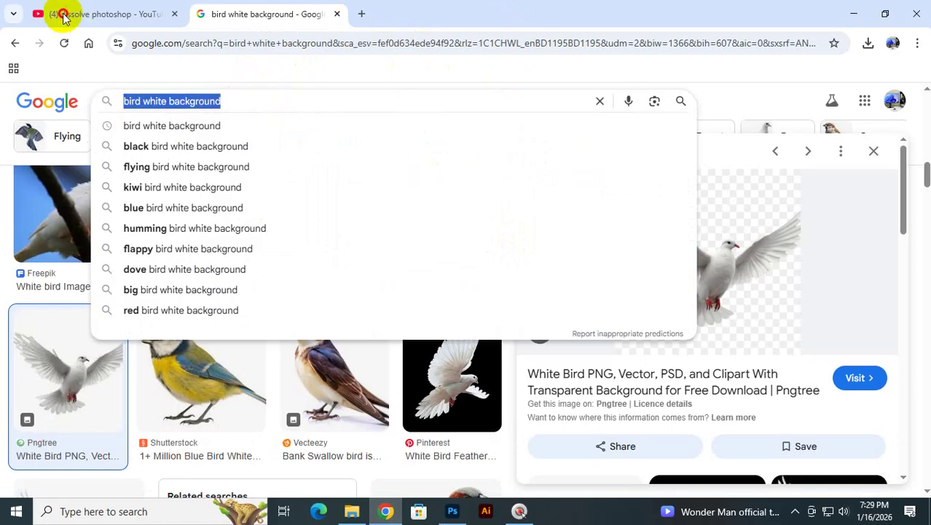
key(Escape)
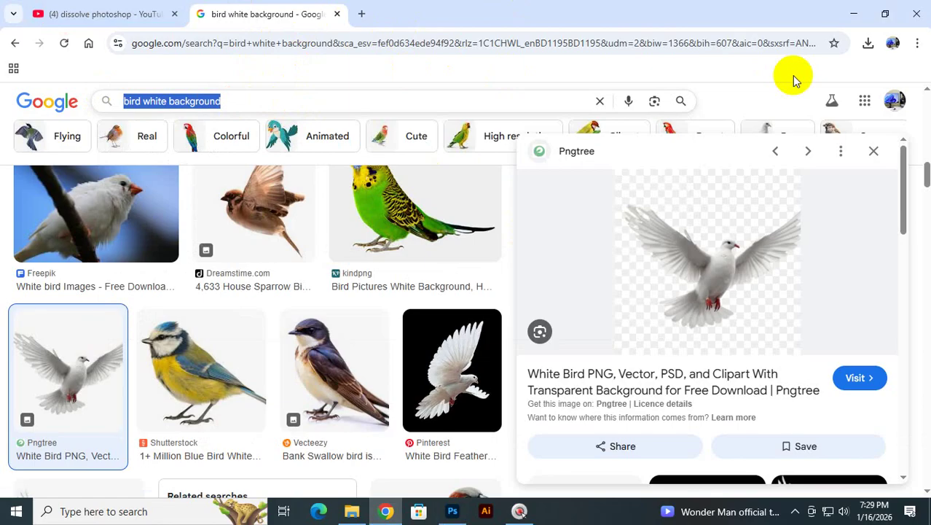
text(ma)
key(BackSpace)
key(BackSpace)
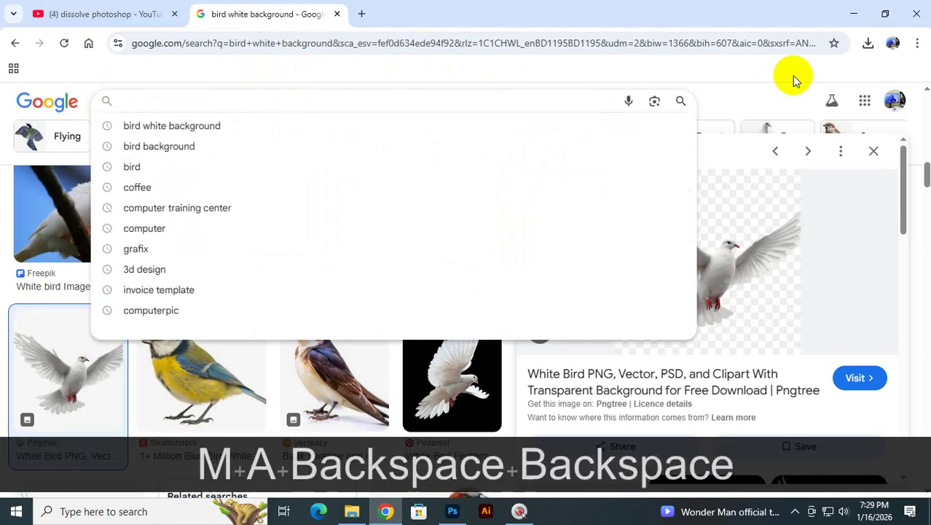
key(BackSpace)
text(bott)
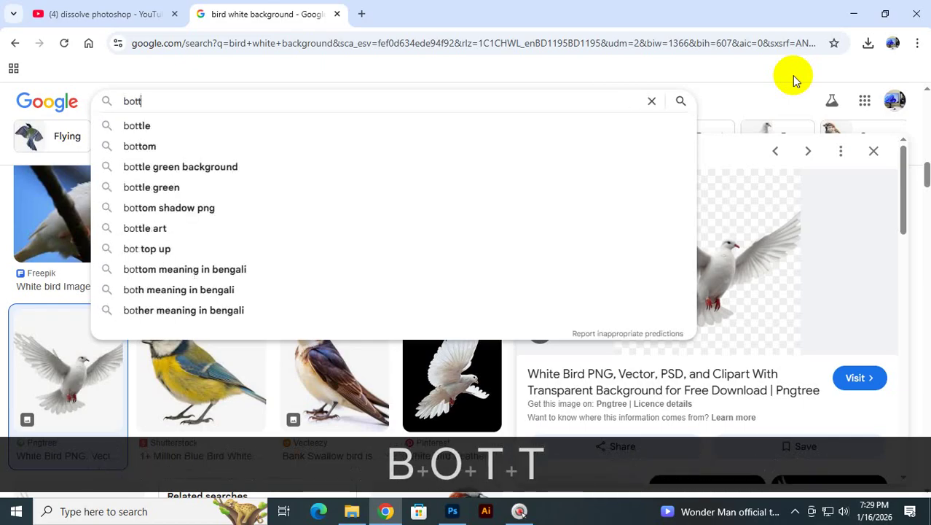
text(le )
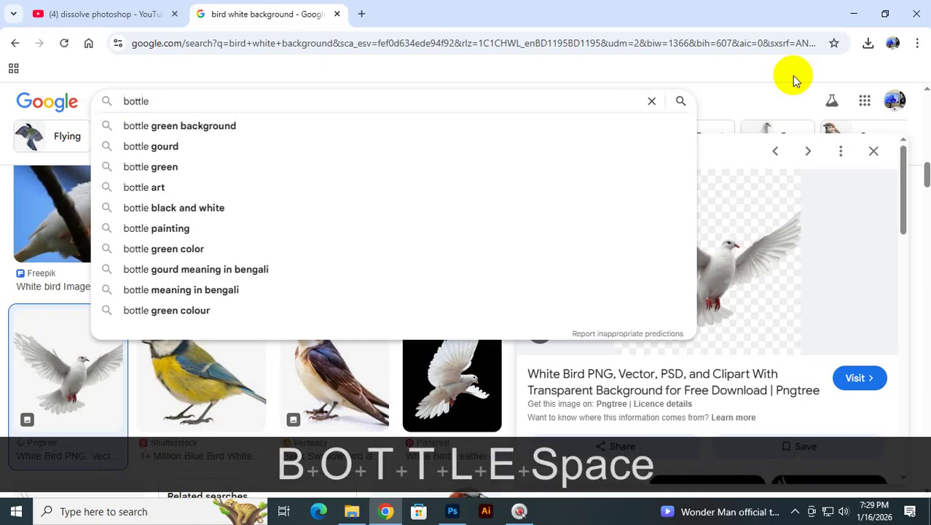
text(blac)
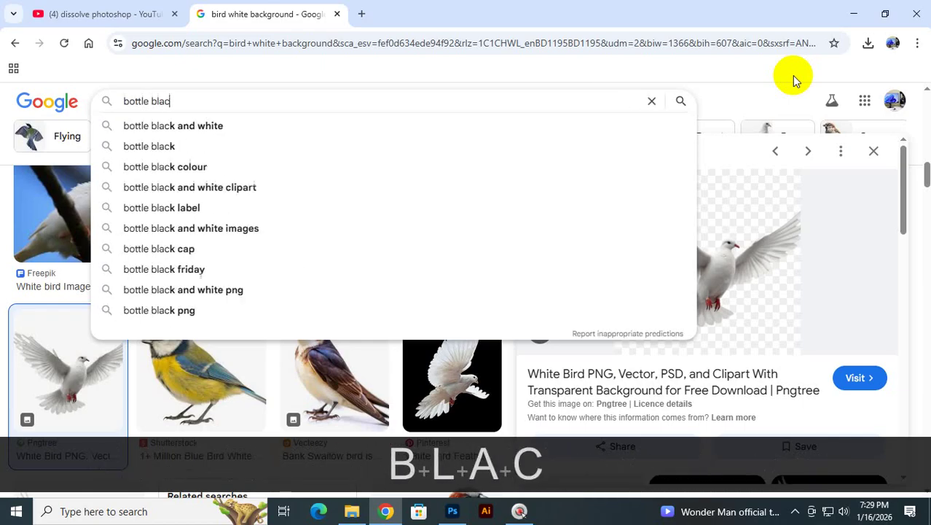
text(k b)
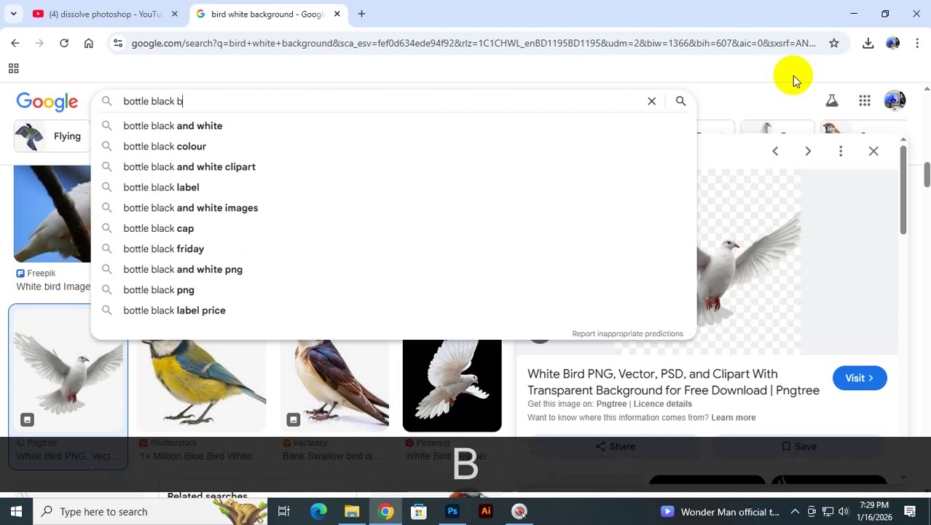
text(ackground)
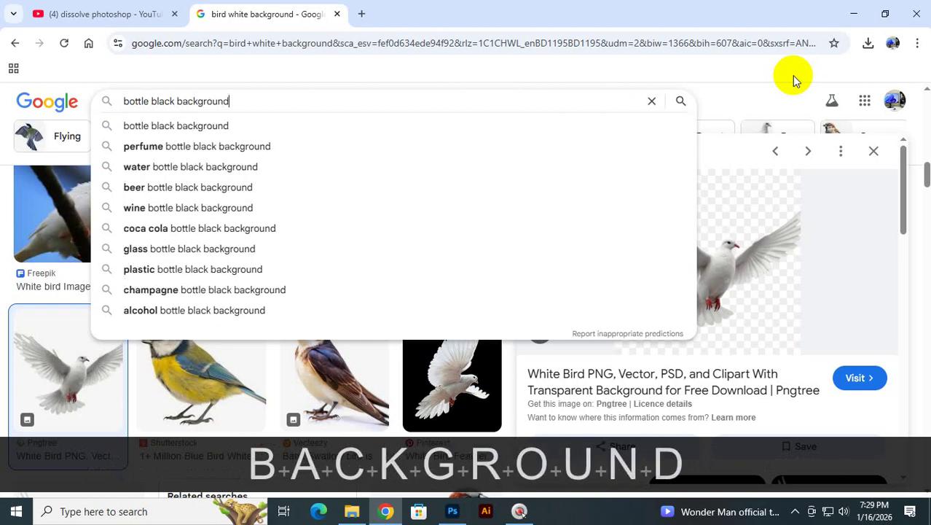
key(Return)
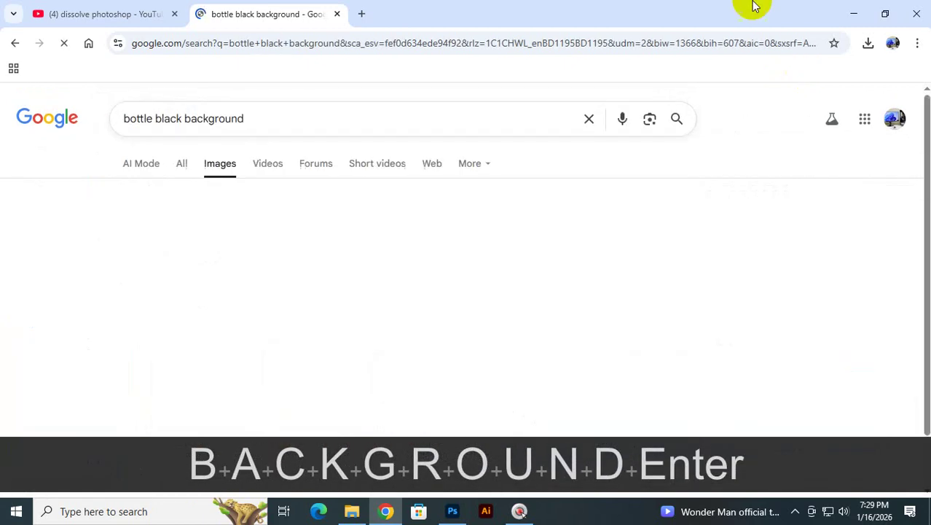
scroll(685, 223, down, 5)
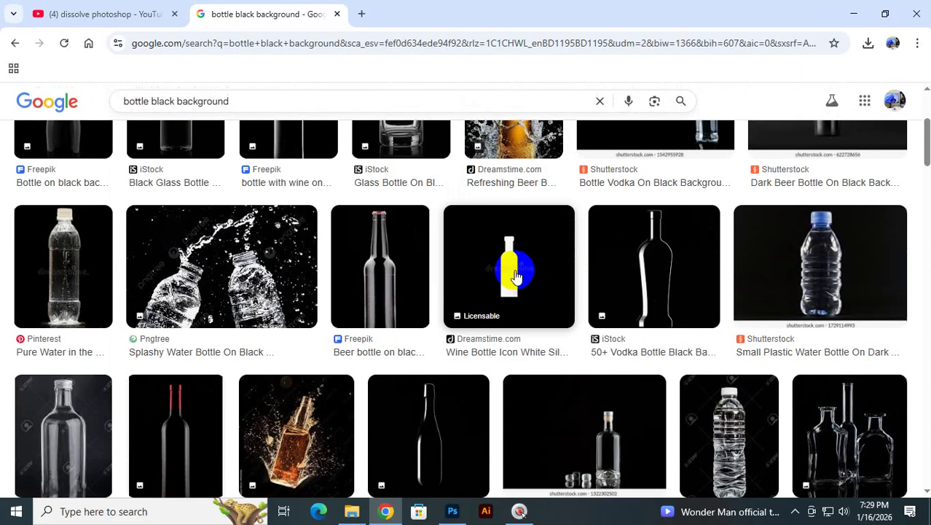
- Refine the image search to "white bottle black background"
click(125, 102)
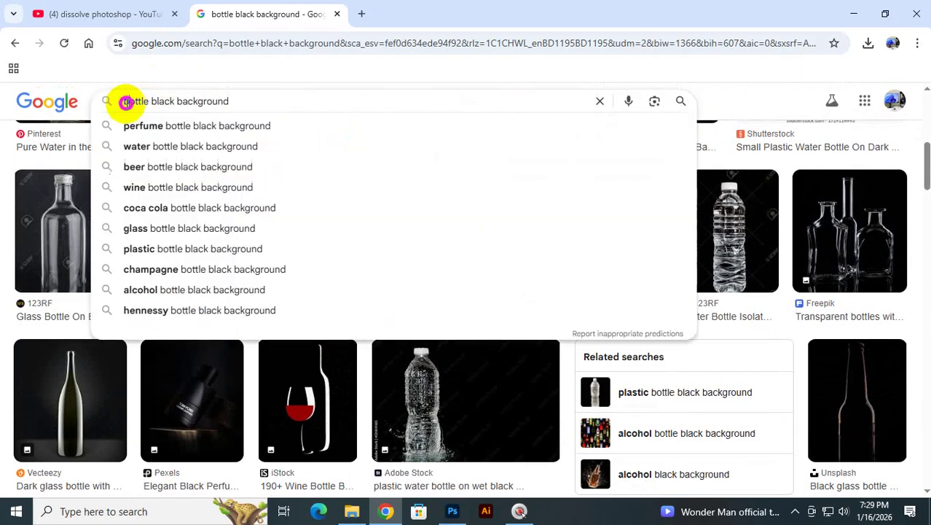
click(124, 104)
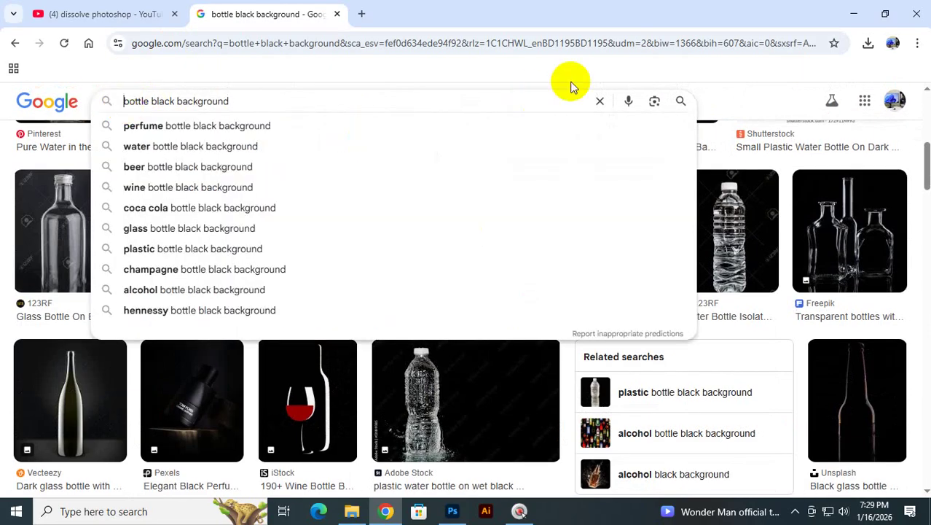
text(white)
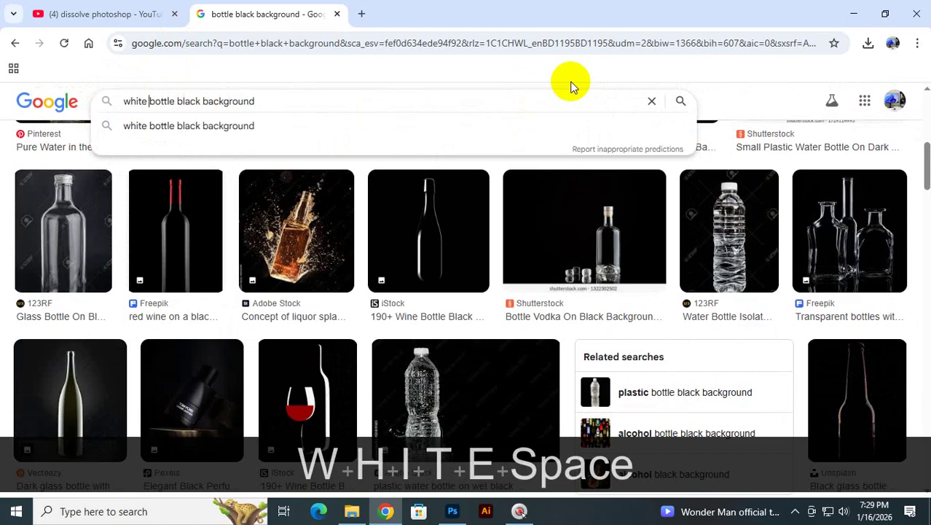
key(Return)
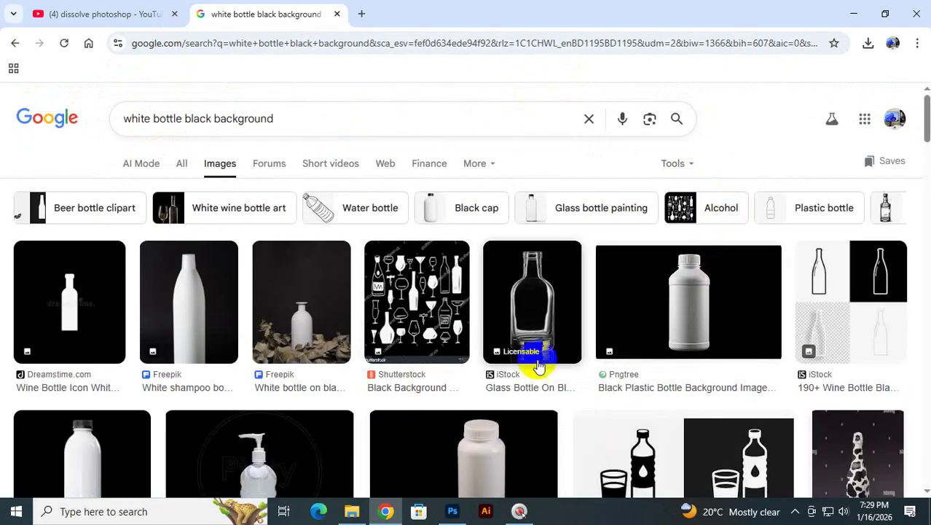
- Browse the white bottle results and preview the white shampoo bottle on black background along with its related images
scroll(178, 319, down, 2)
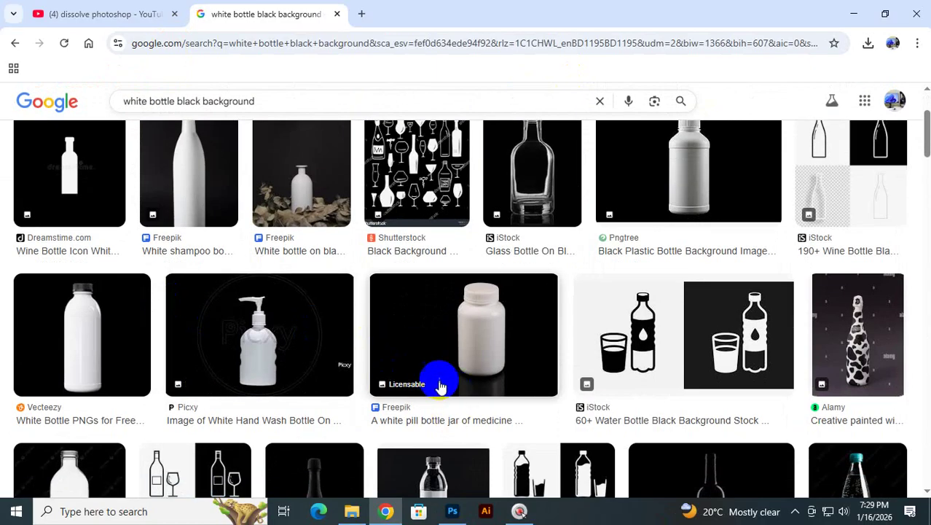
scroll(439, 385, down, 4)
scroll(415, 368, down, 4)
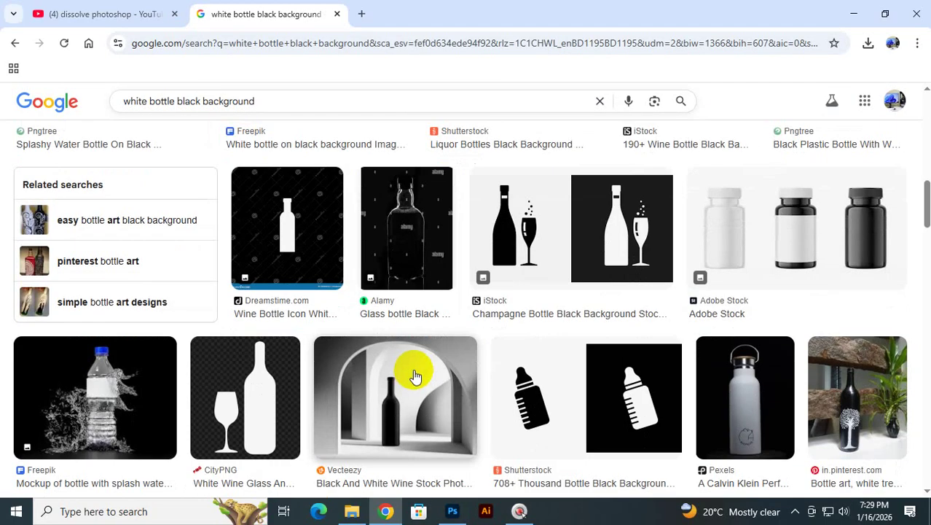
scroll(419, 295, down, 1)
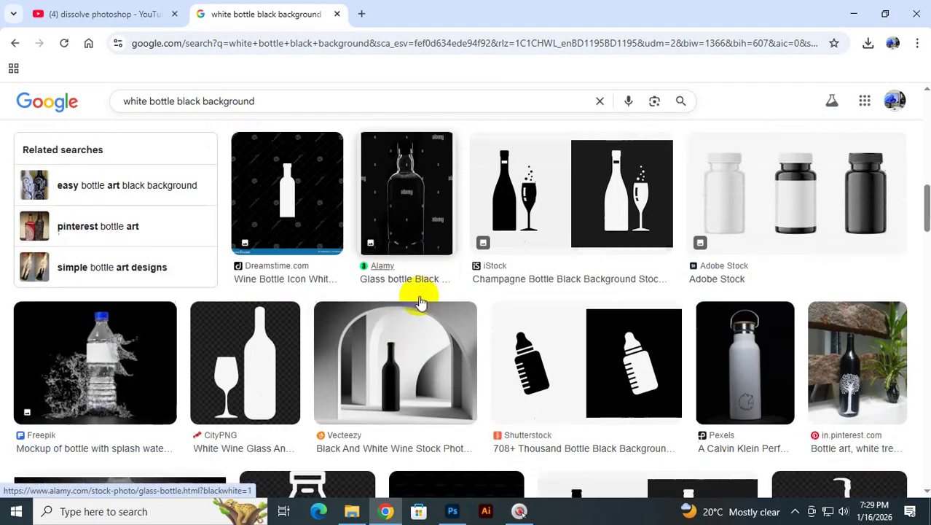
scroll(418, 288, down, 4)
scroll(416, 287, up, 8)
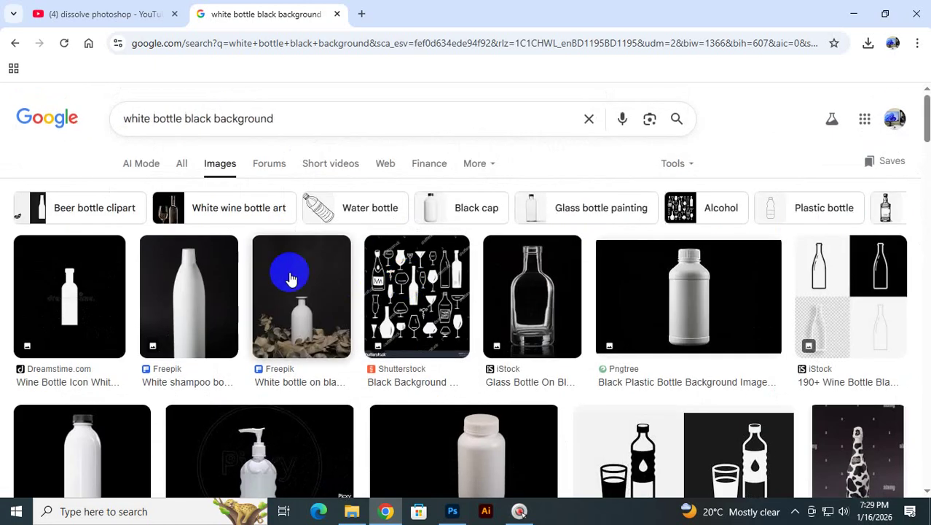
click(213, 288)
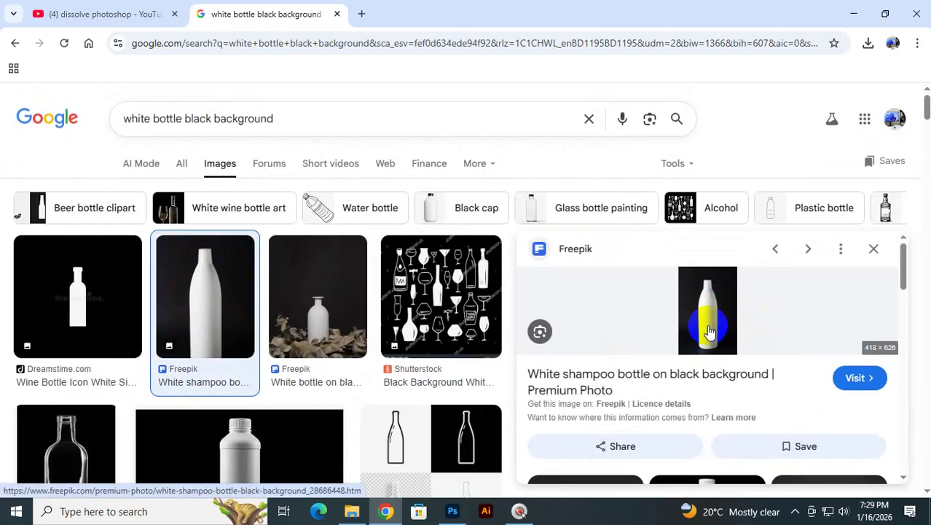
scroll(708, 332, down, 5)
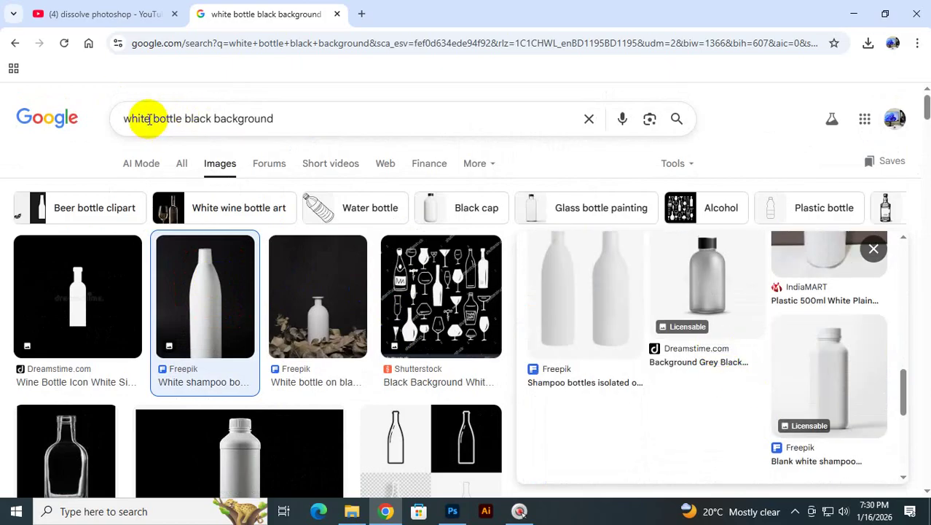
- Search images for "pink bottle black background" and copy the swirled pink perfume bottle picture from Dreamstime
double_click(137, 118)
text(pink)
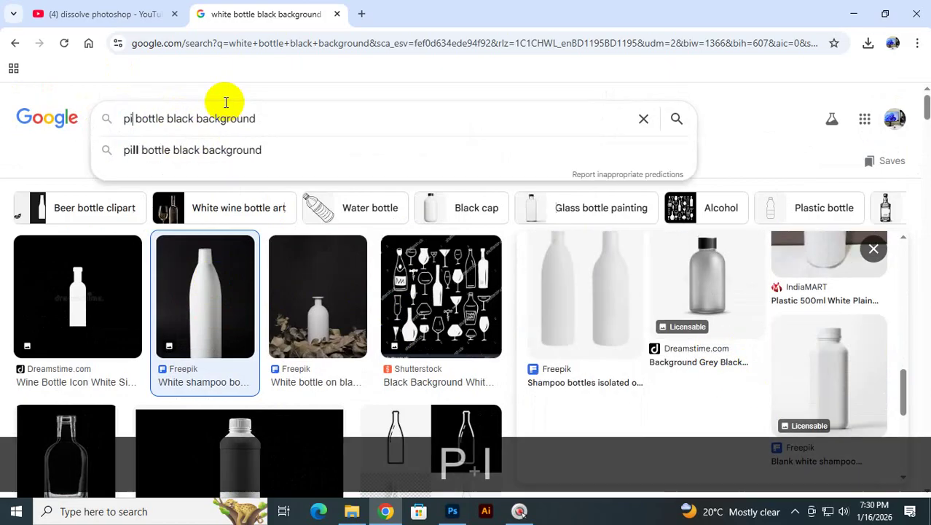
key(Return)
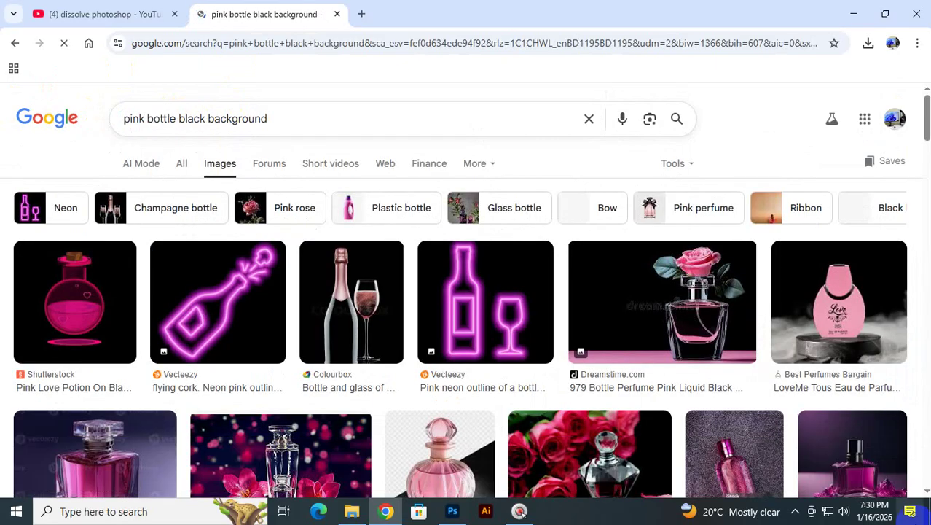
scroll(727, 370, down, 7)
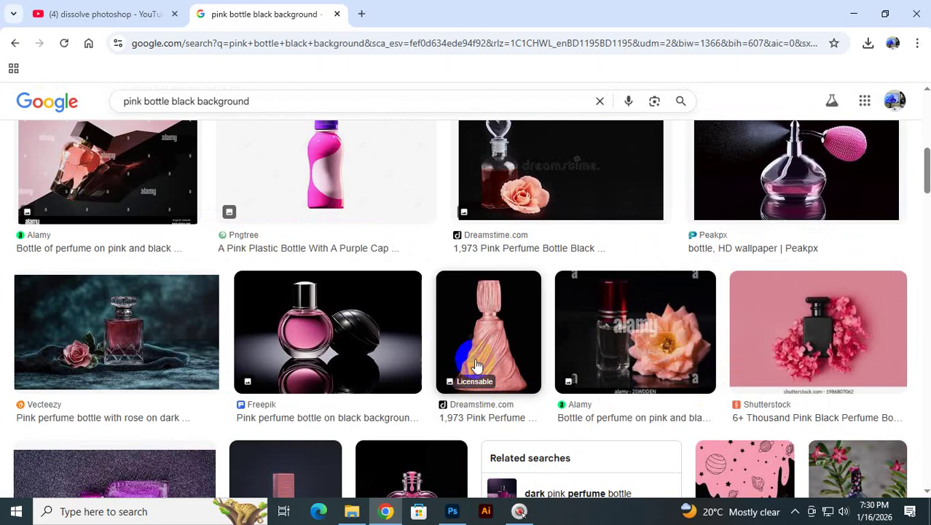
click(490, 382)
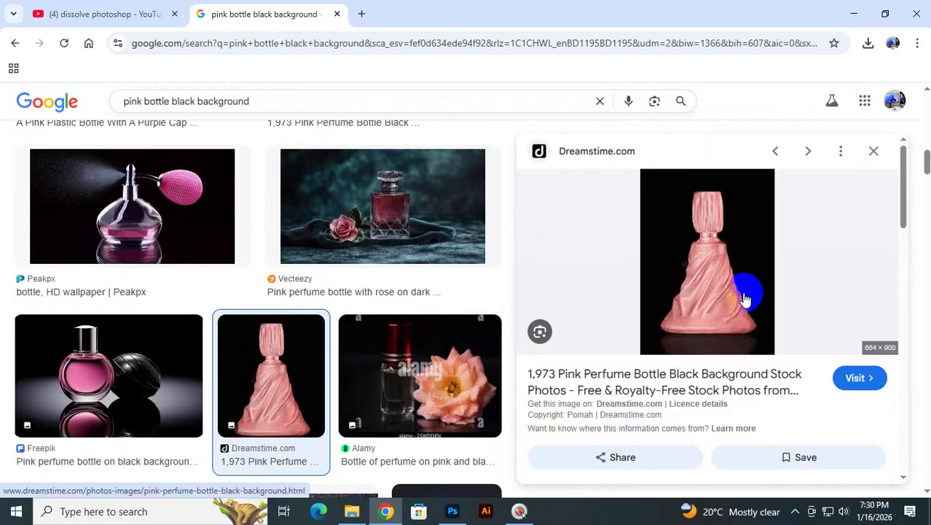
right_click(724, 279)
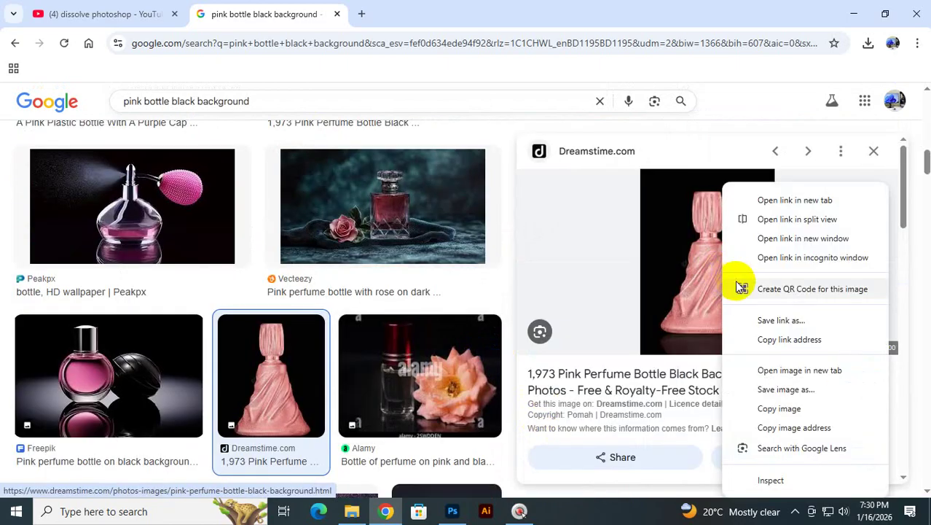
click(777, 410)
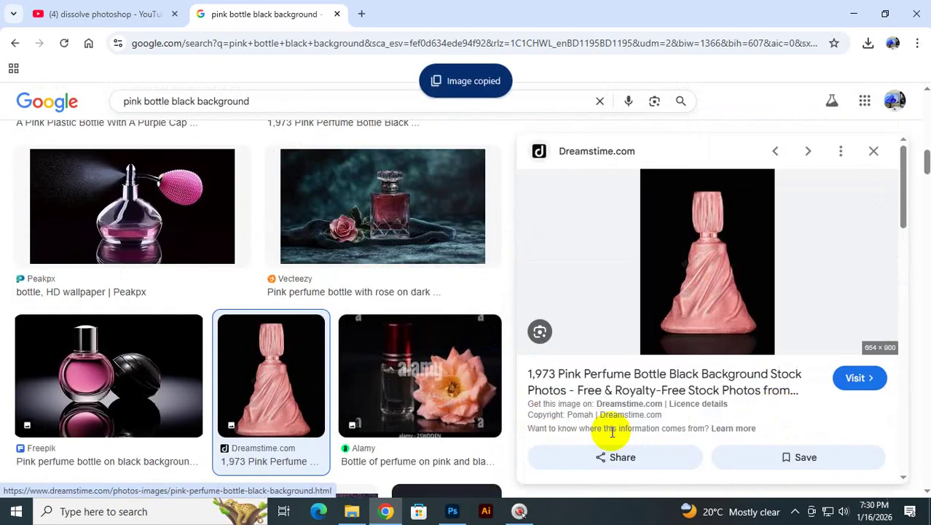
- Switch to Photoshop, hide the white bird layer and paste the copied bottle image into the garden document
click(452, 511)
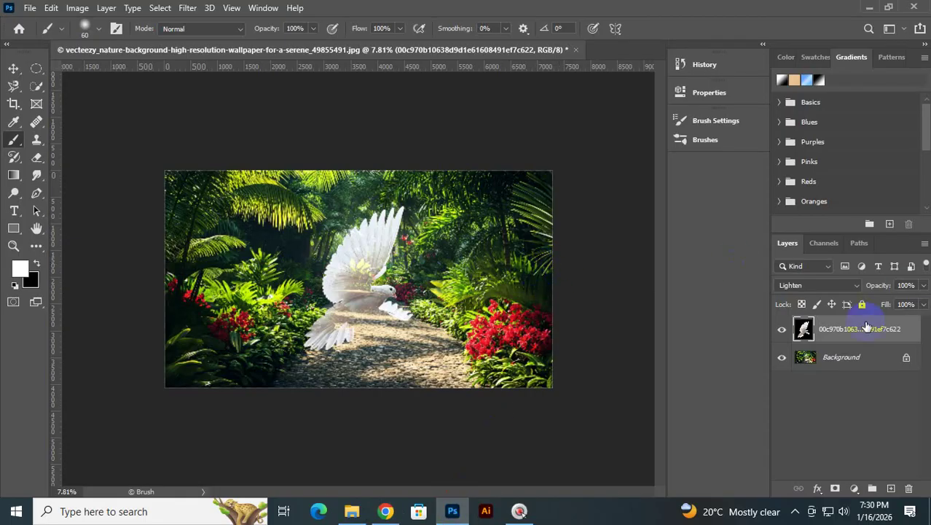
click(782, 333)
key(ctrl+v)
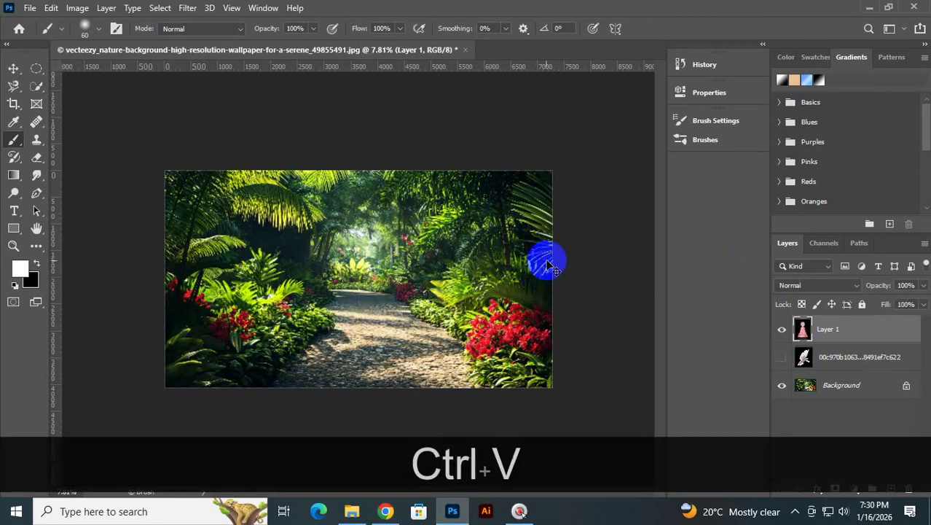
- Scale the pasted bottle image proportionally from its centre to about 1019% over the garden path
key(ctrl+t)
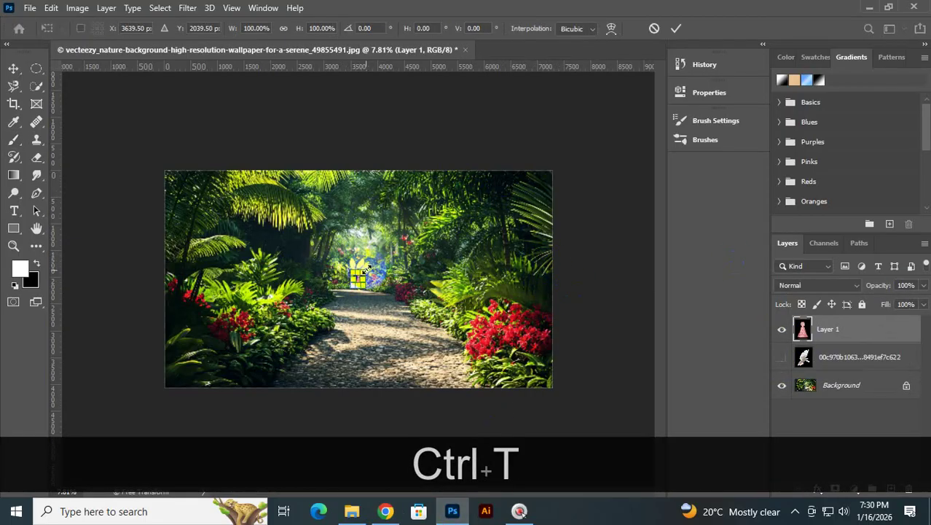
drag(367, 268, 411, 209)
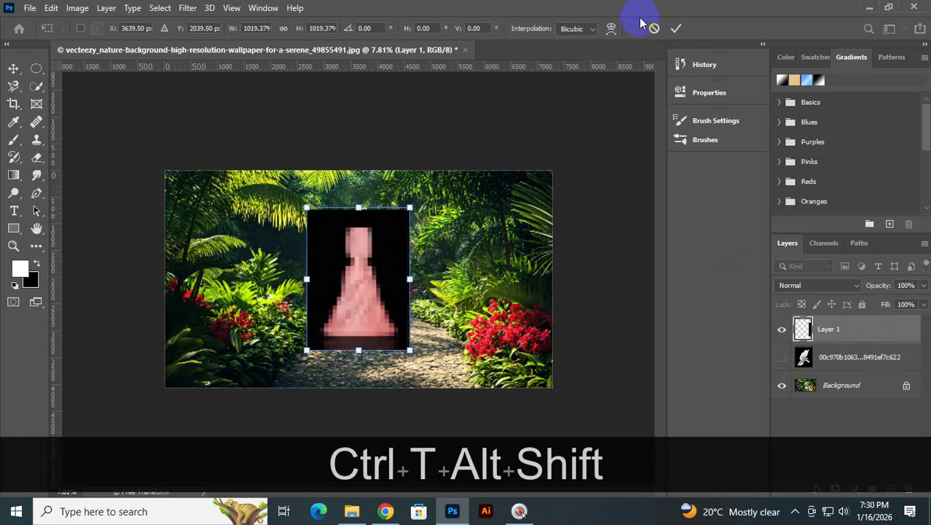
click(676, 28)
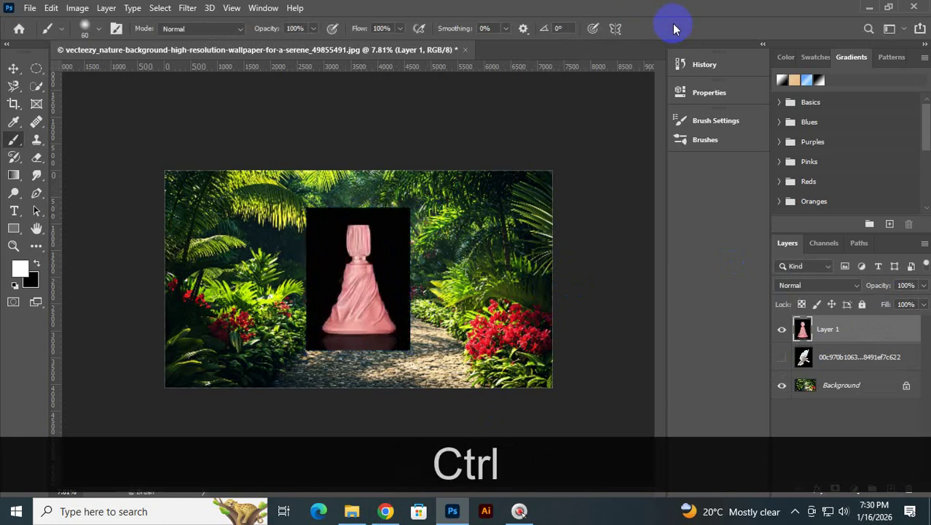
key(ctrl+0)
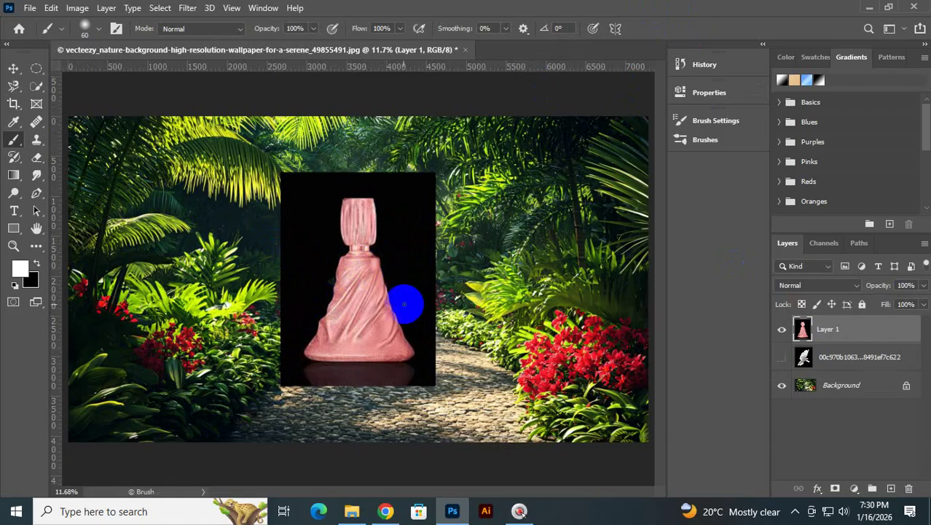
- Preview blend modes such as Multiply on the pink bottle layer without applying any of them
click(794, 285)
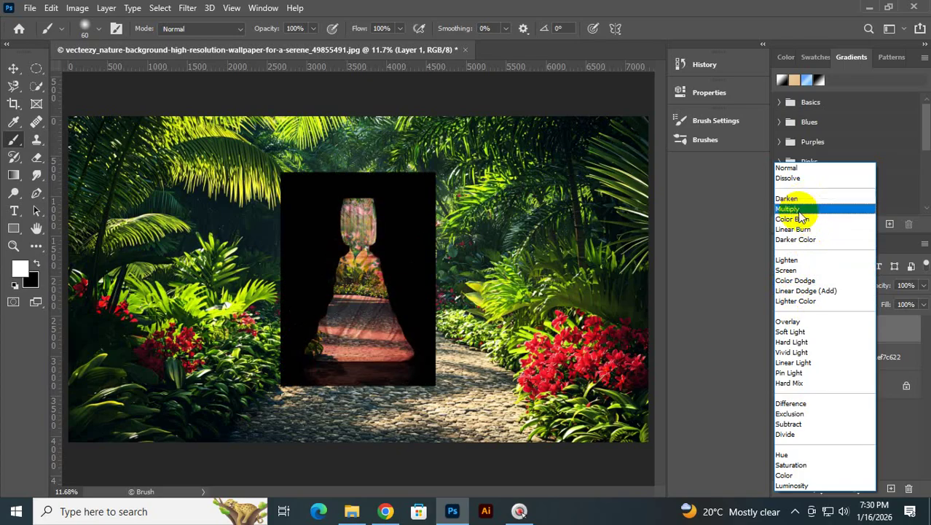
click(755, 9)
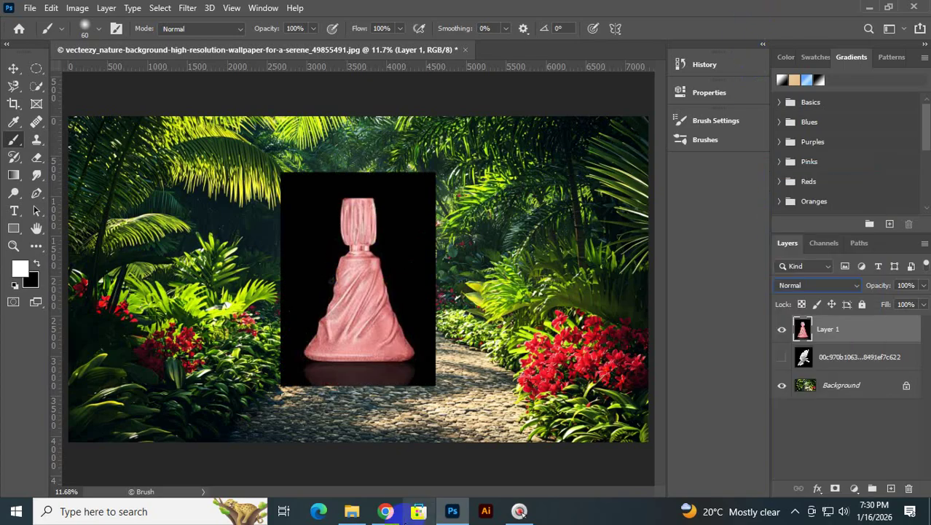
click(386, 511)
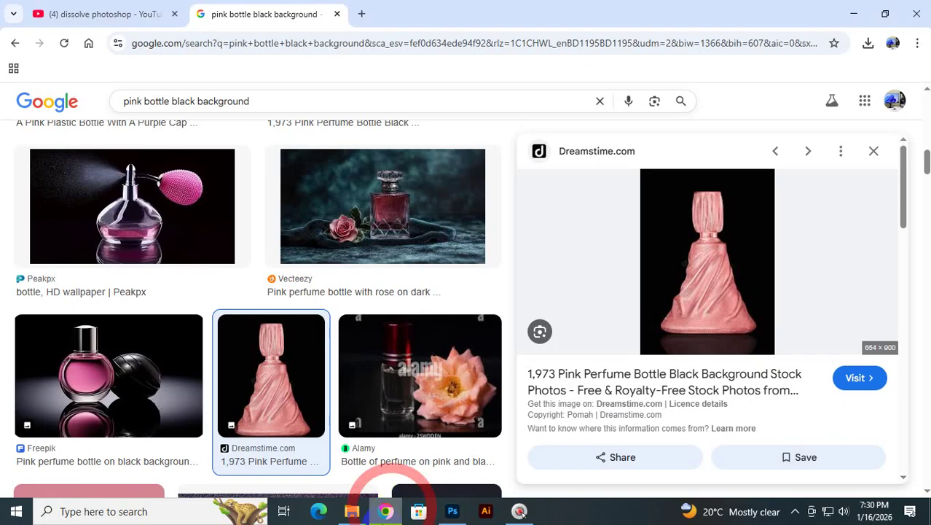
click(360, 16)
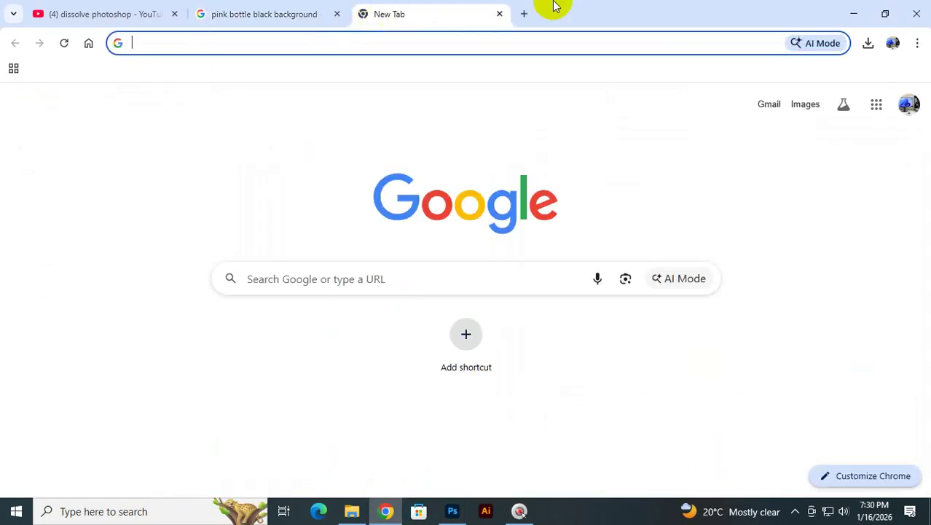
click(853, 14)
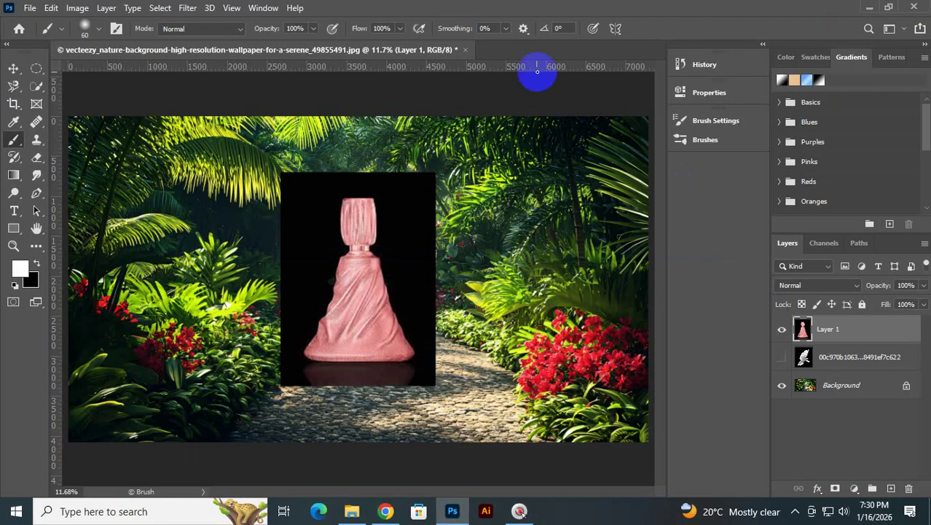
- Preview further blend modes, including Screen, on the pink bottle layer and keep it at Normal
click(821, 269)
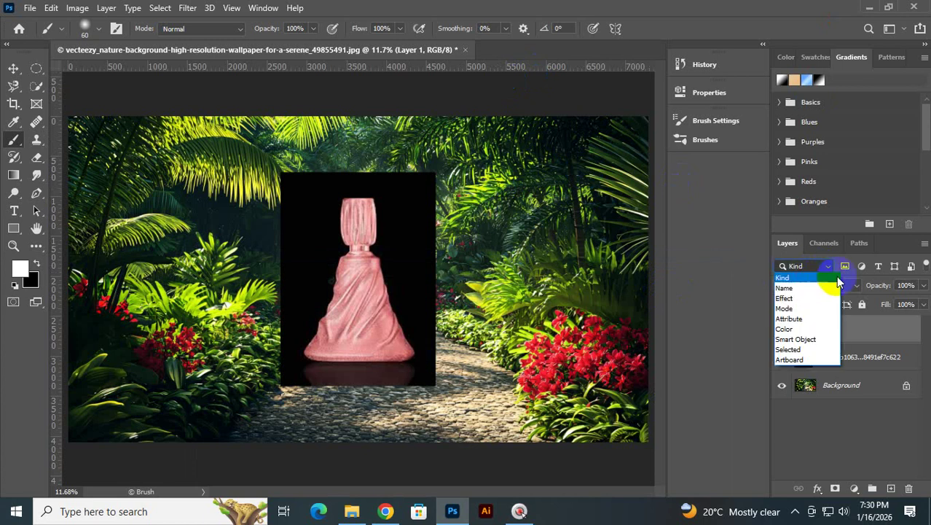
click(860, 421)
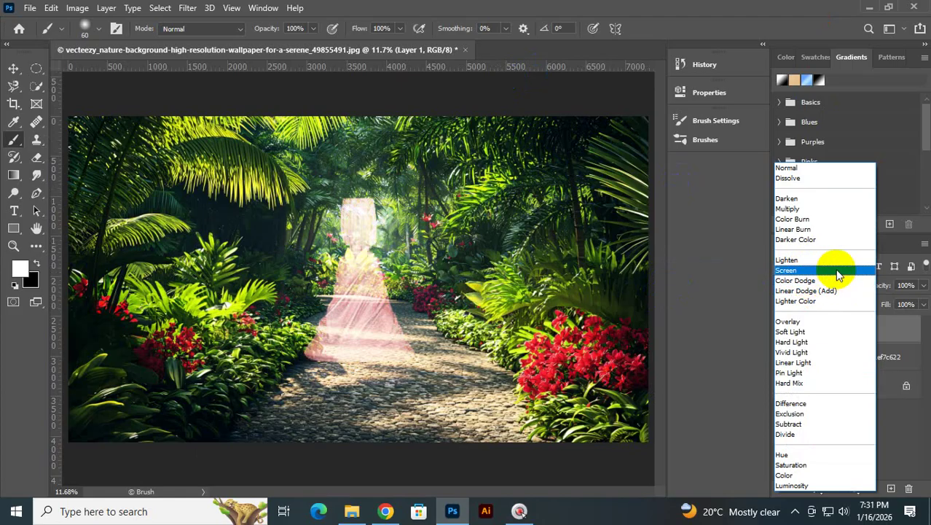
click(693, 15)
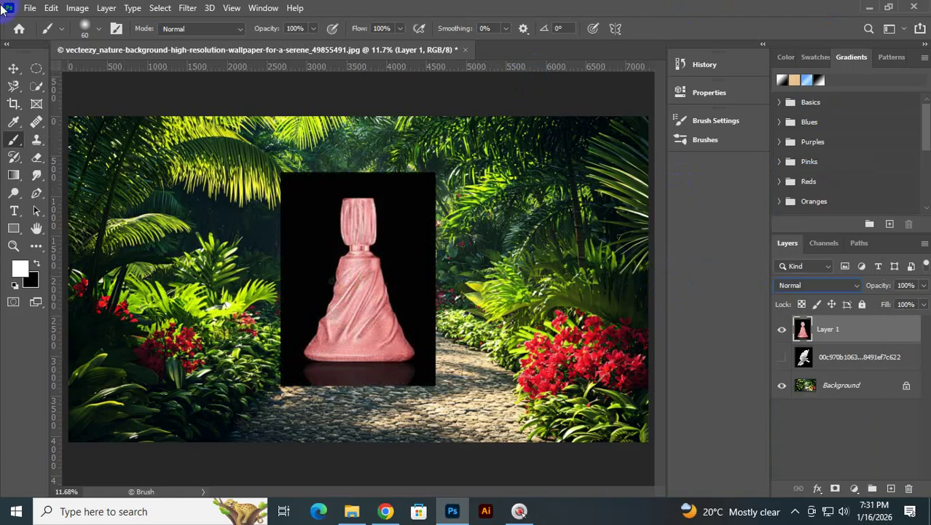
- Create a new document from the Clipboard preset, fit it in the view and paste the copied bottle image into it
click(30, 8)
click(37, 20)
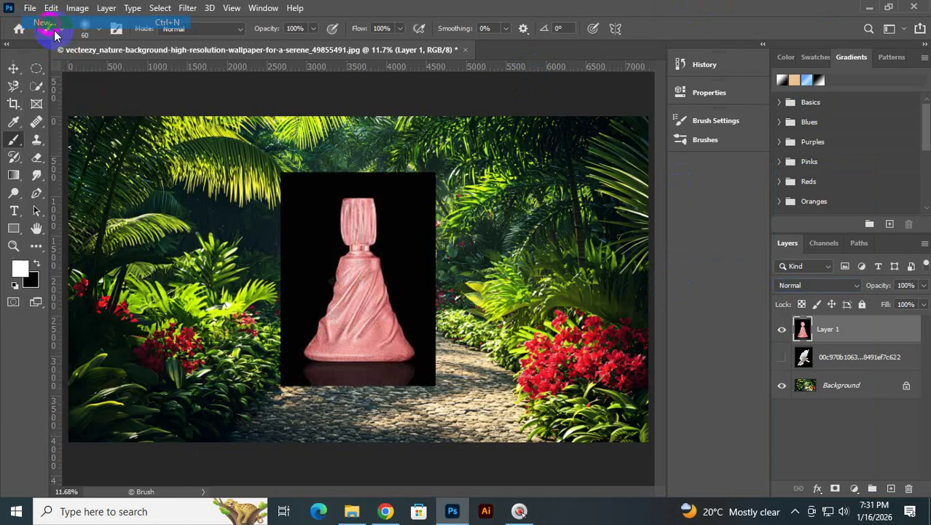
click(699, 472)
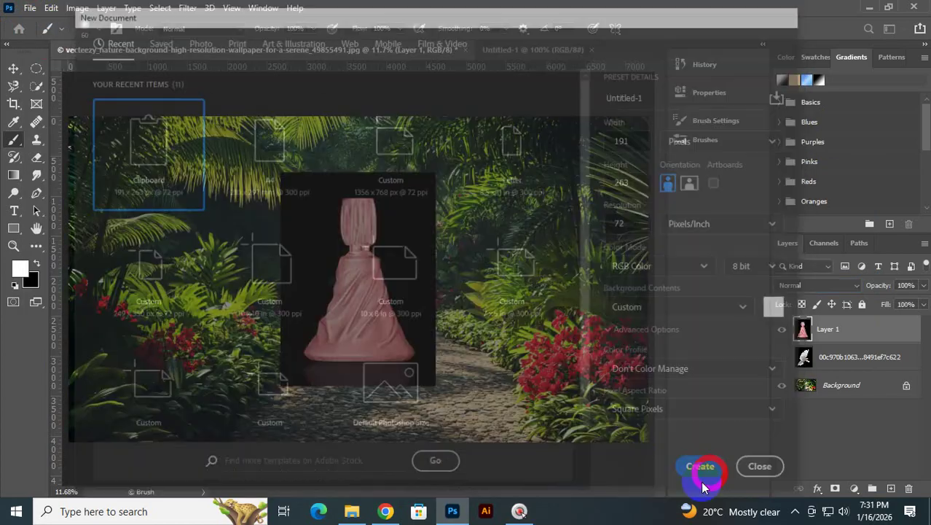
key(ctrl+0)
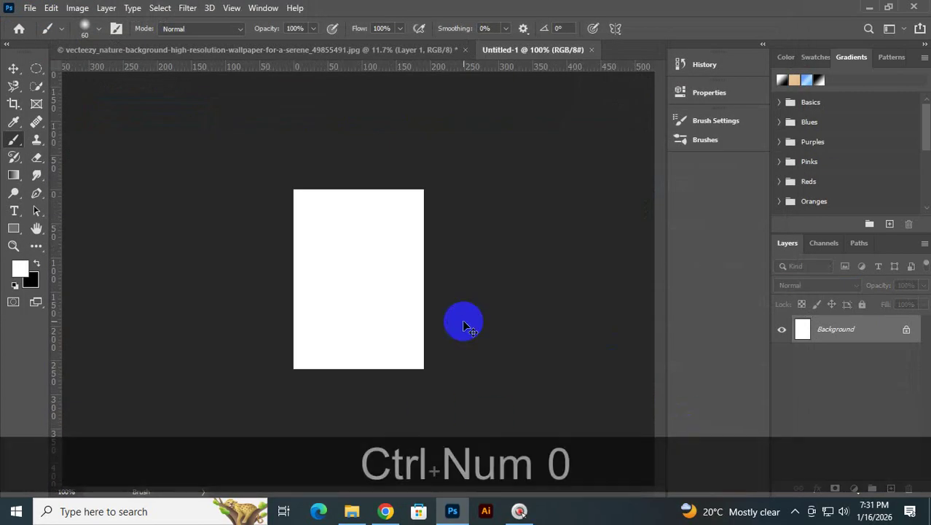
click(351, 511)
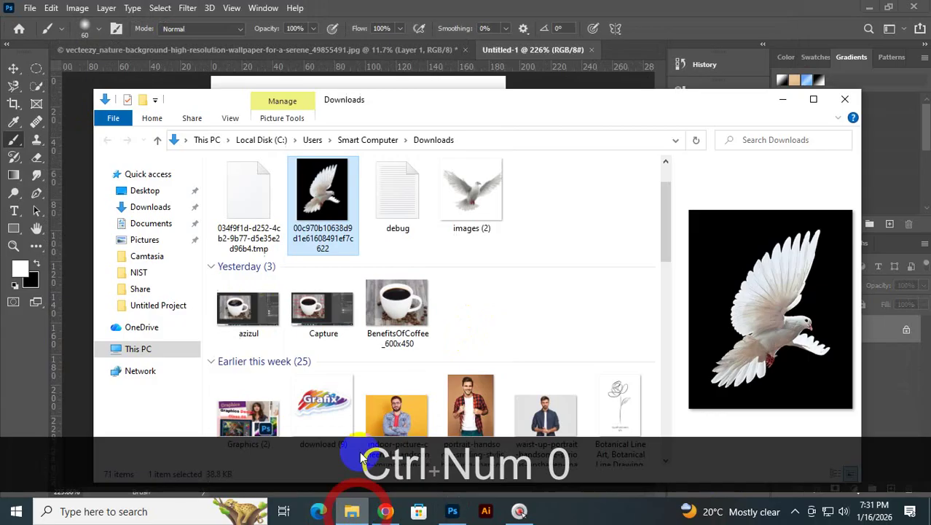
scroll(353, 255, up, 1)
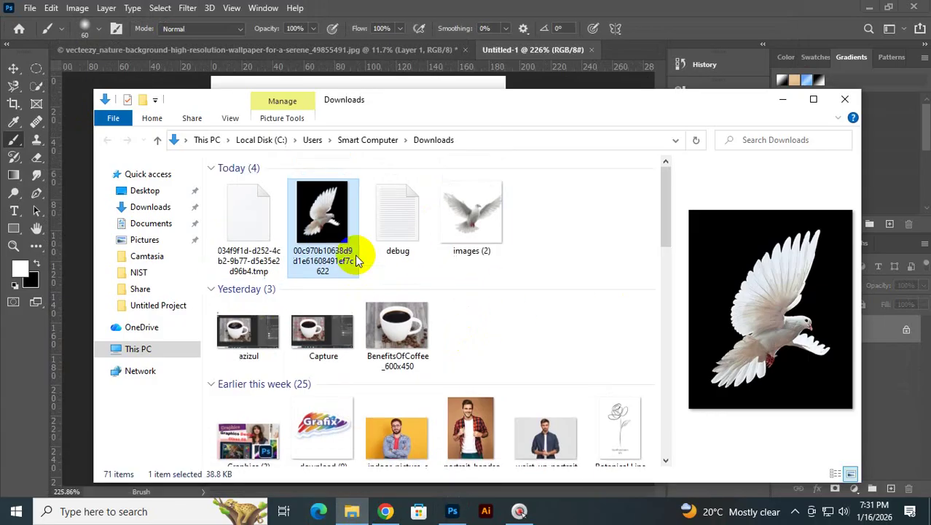
click(571, 16)
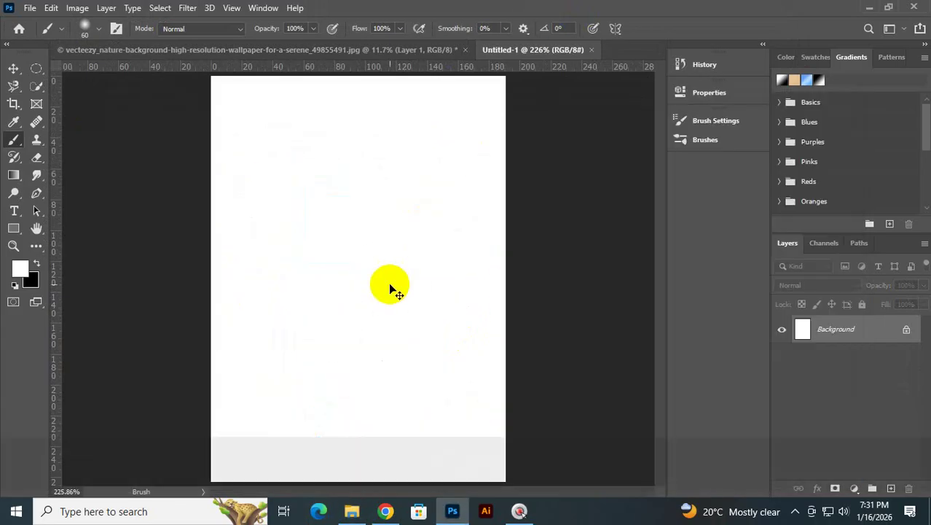
key(ctrl+v)
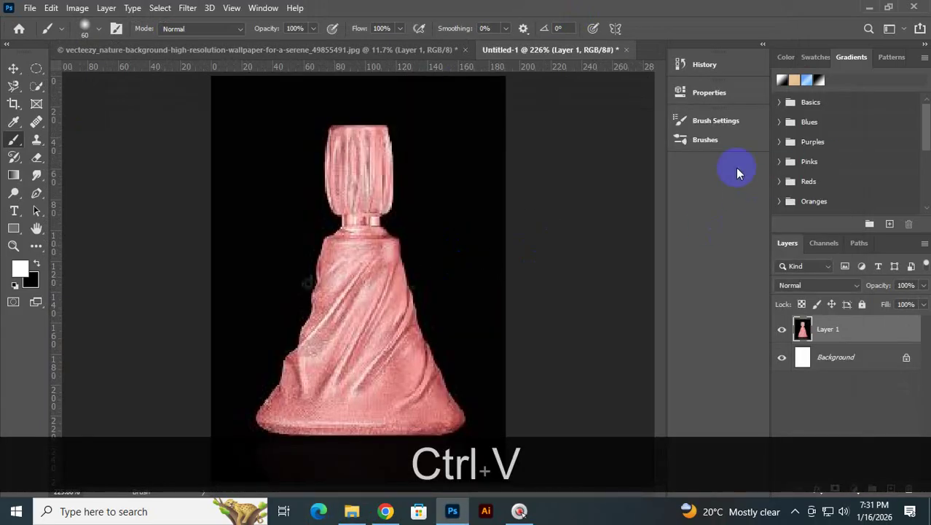
- Try the Lighten blend mode on the pasted bottle layer, and switch it to Darker Color
click(821, 287)
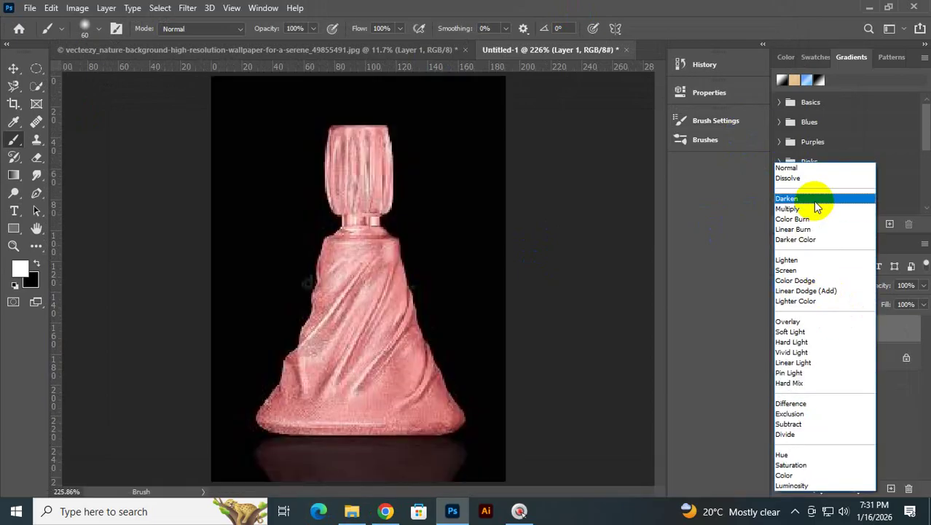
click(811, 258)
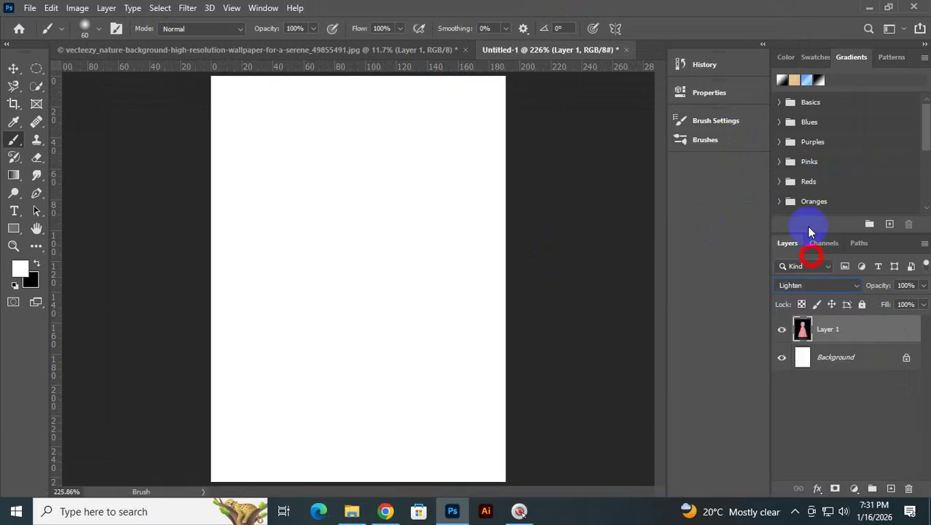
click(818, 290)
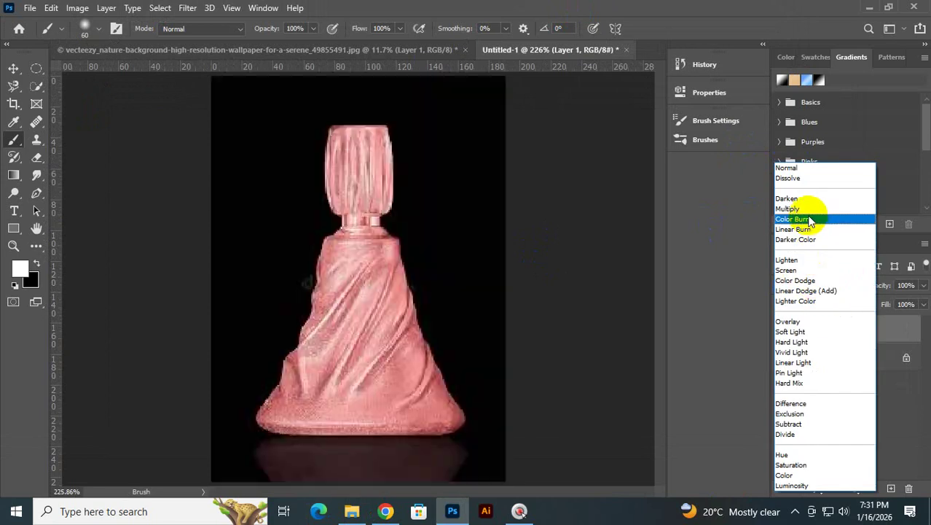
click(811, 240)
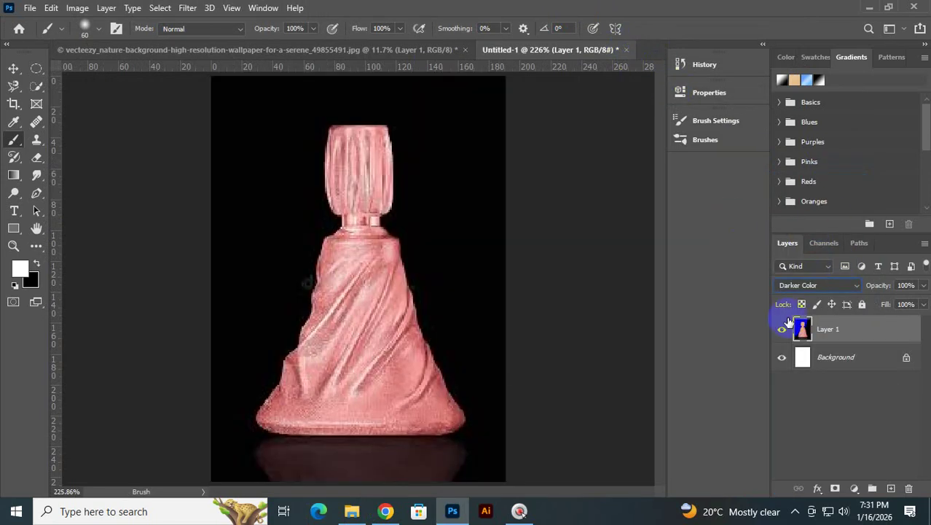
- Add a black (#000000) Solid Color fill layer between the white Background and the bottle layer
click(824, 370)
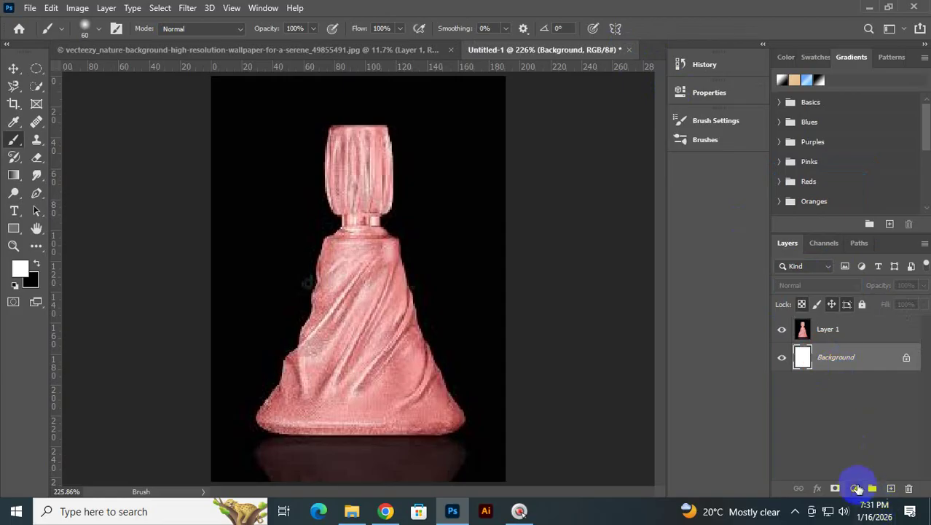
click(854, 488)
click(859, 245)
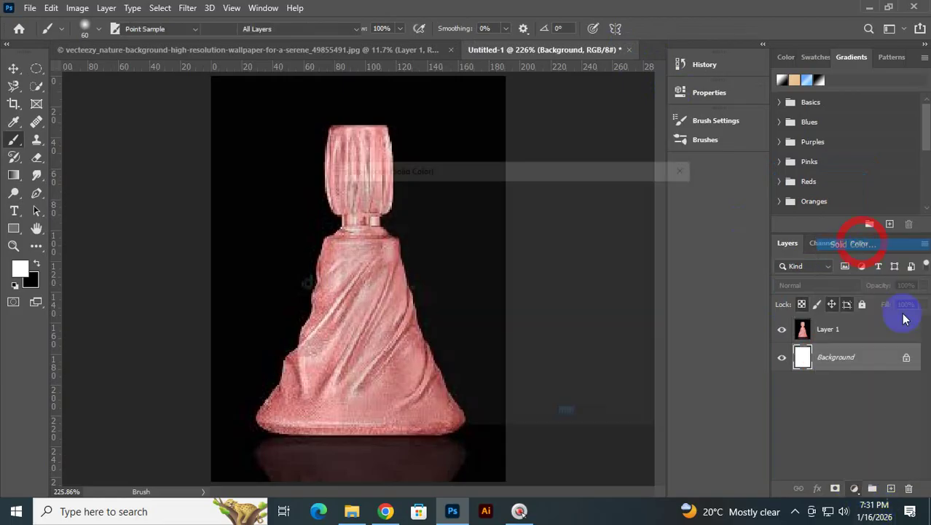
drag(318, 405, 312, 420)
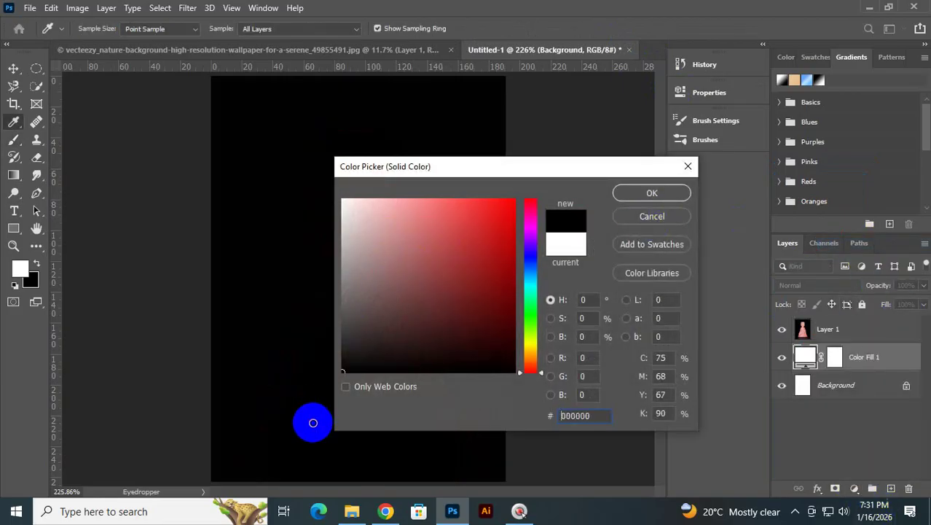
click(667, 193)
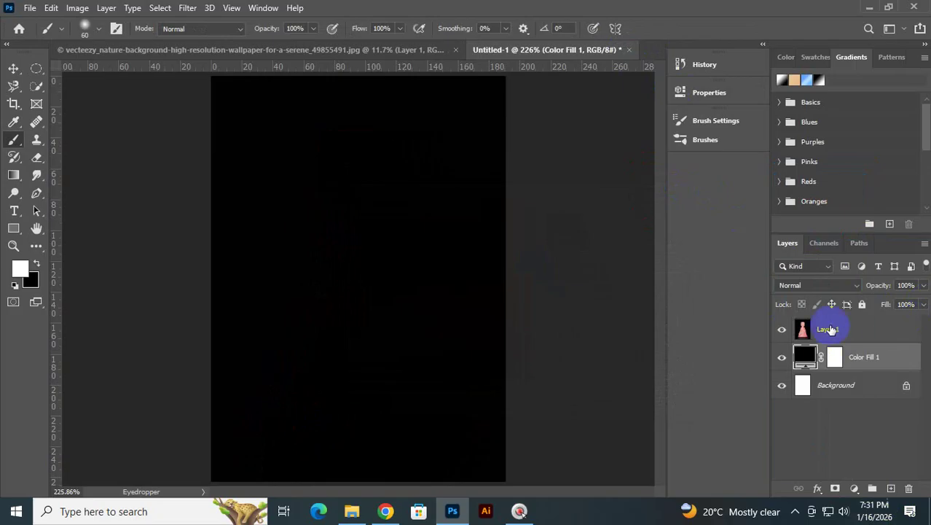
- Preview blend modes such as Color Burn on the bottle over the black fill, and close the untitled document without saving
click(804, 328)
click(814, 287)
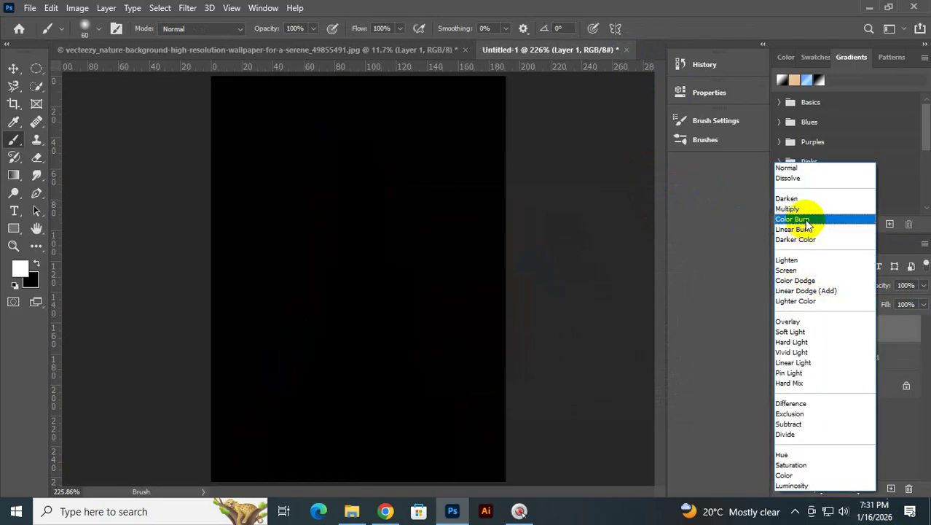
click(629, 56)
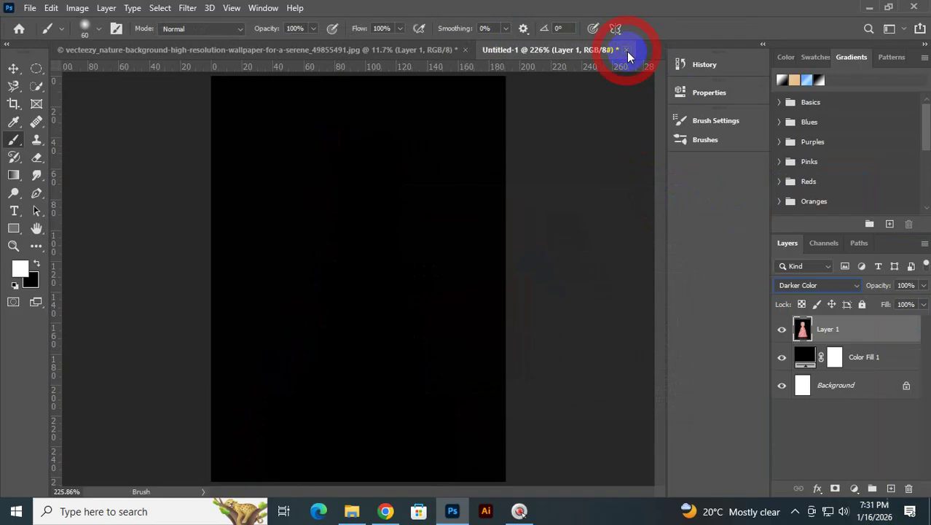
click(629, 57)
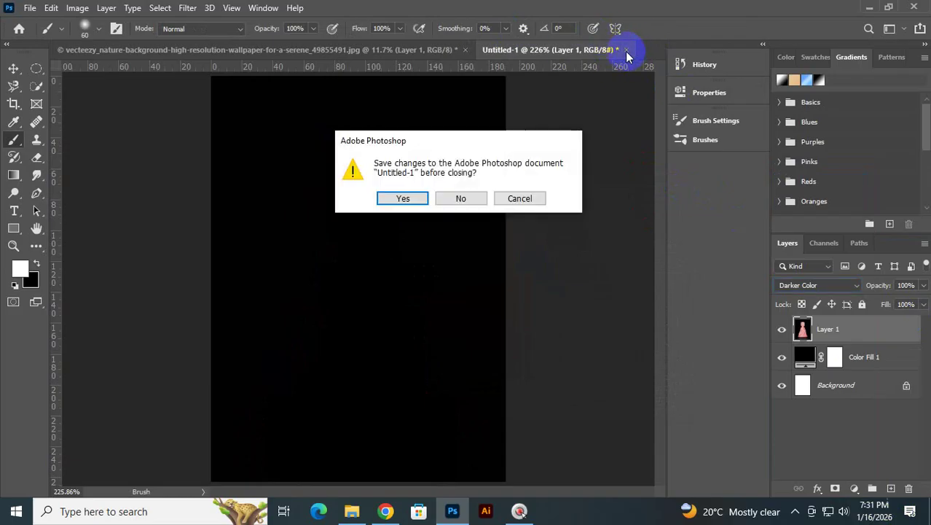
click(474, 202)
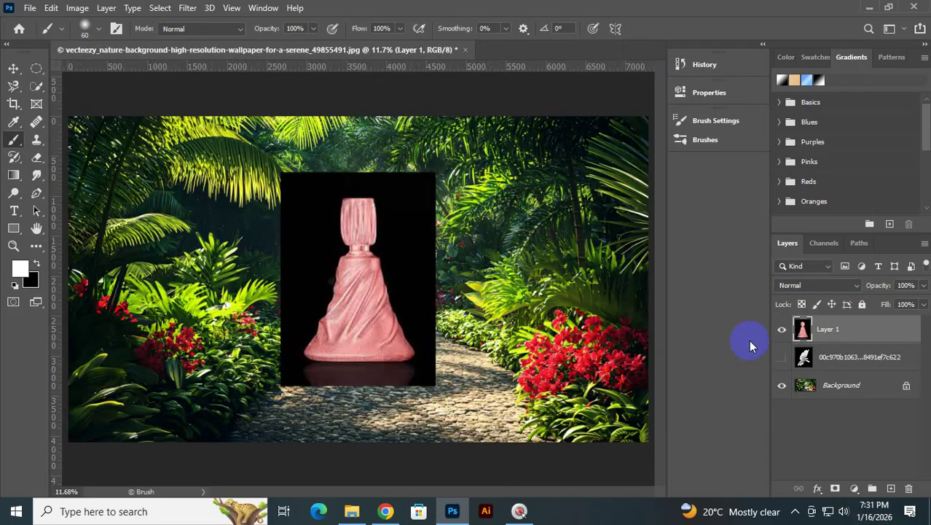
- Preview the lightening blend modes, such as Lighter Color, on the bottle layer in the garden document
click(815, 286)
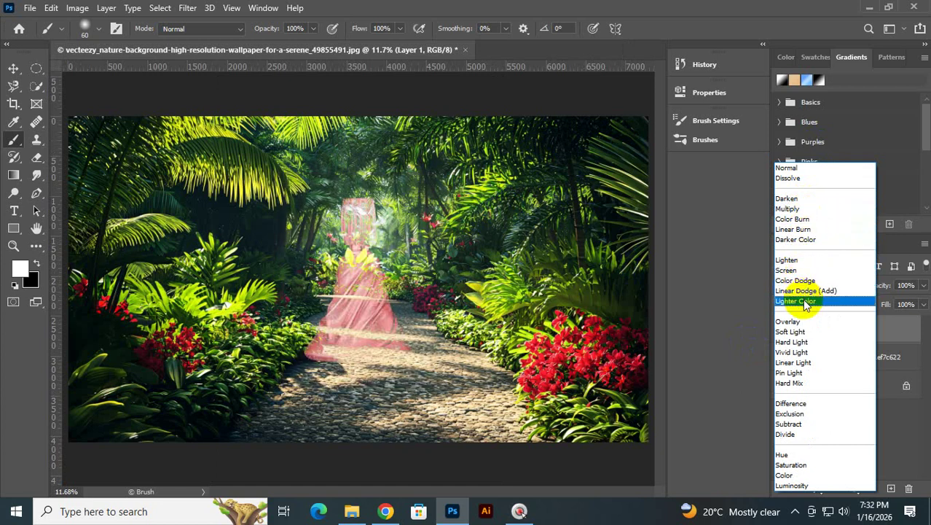
click(738, 234)
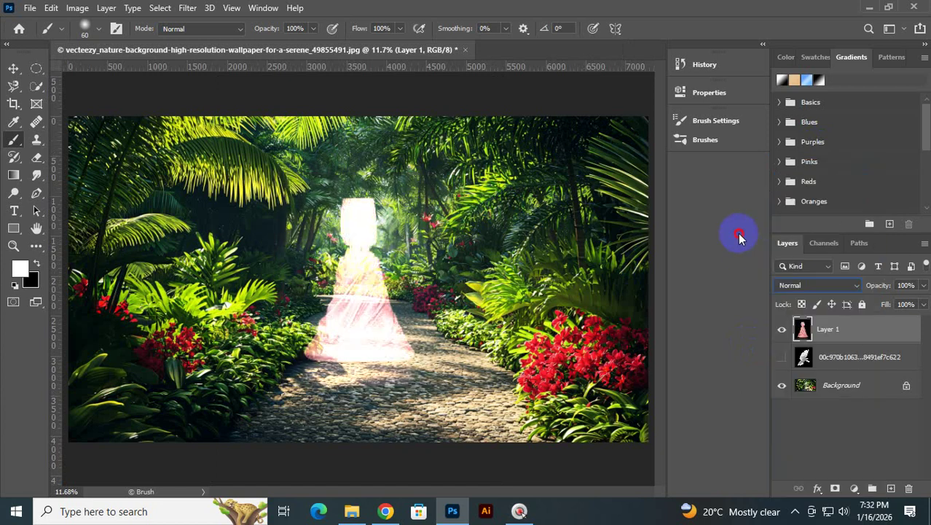
- Hide the pink bottle layer, and show and select the white bird layer
click(781, 332)
click(782, 357)
click(822, 356)
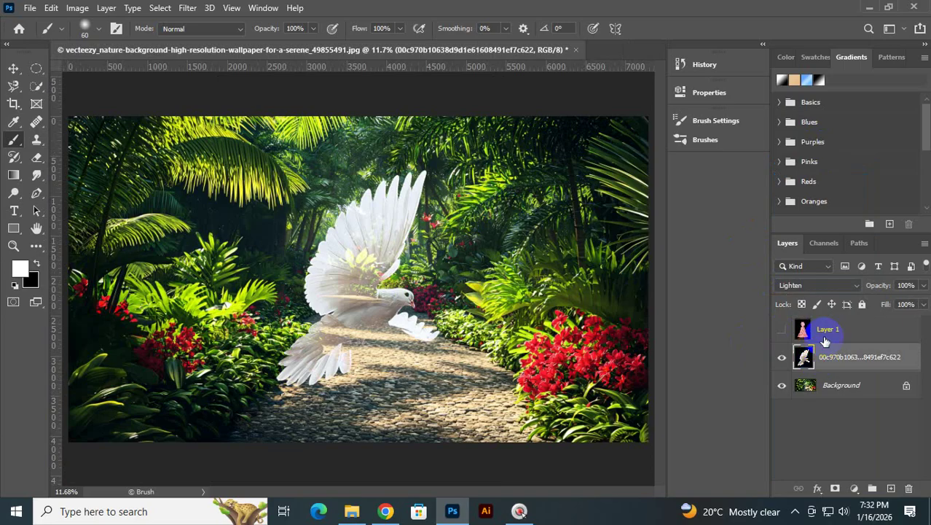
- Try the Screen blend mode on the white bird layer, and set the layer to Overlay
click(812, 287)
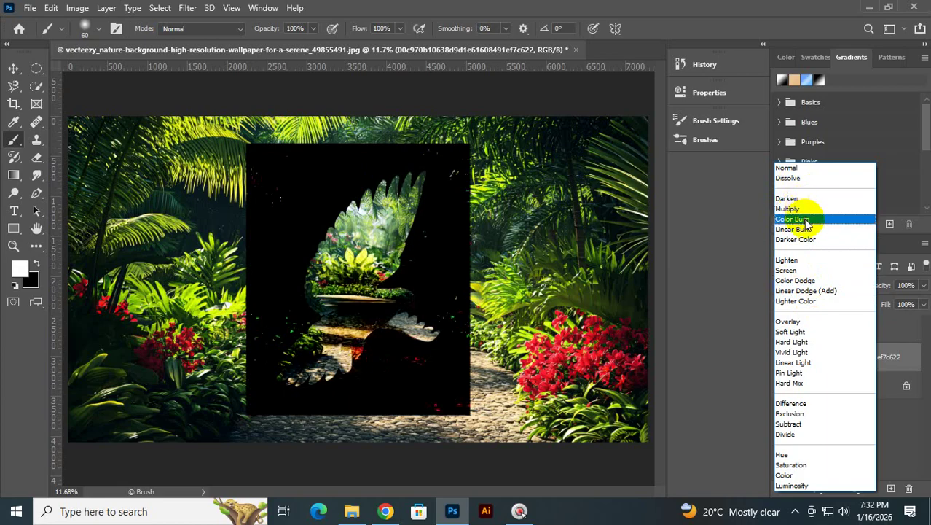
click(807, 272)
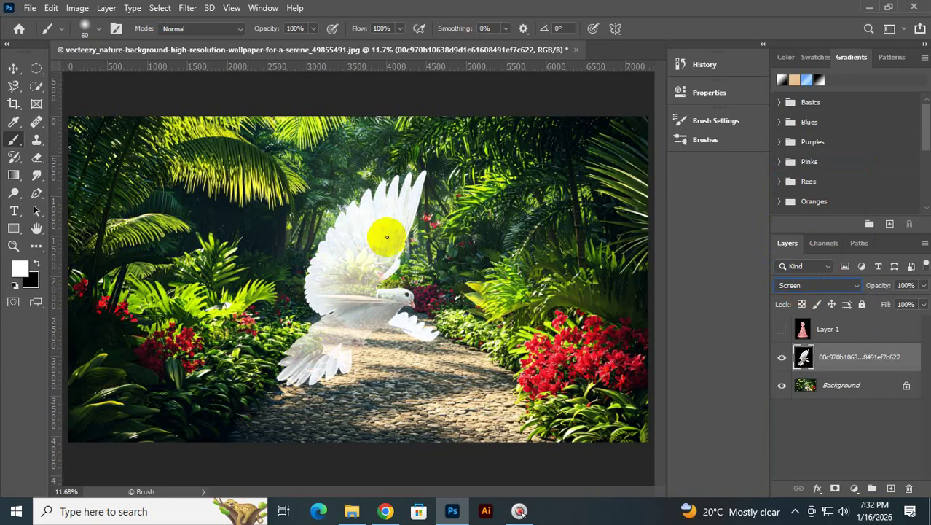
click(793, 285)
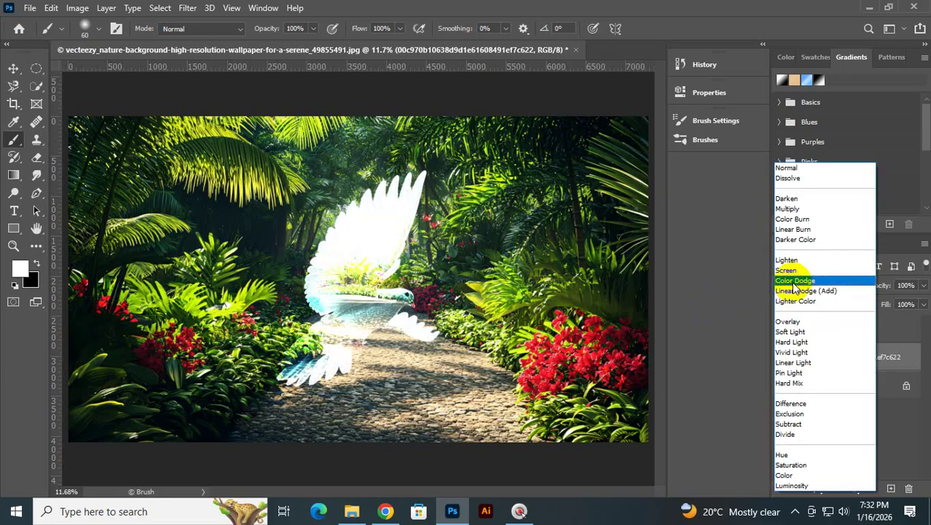
click(793, 324)
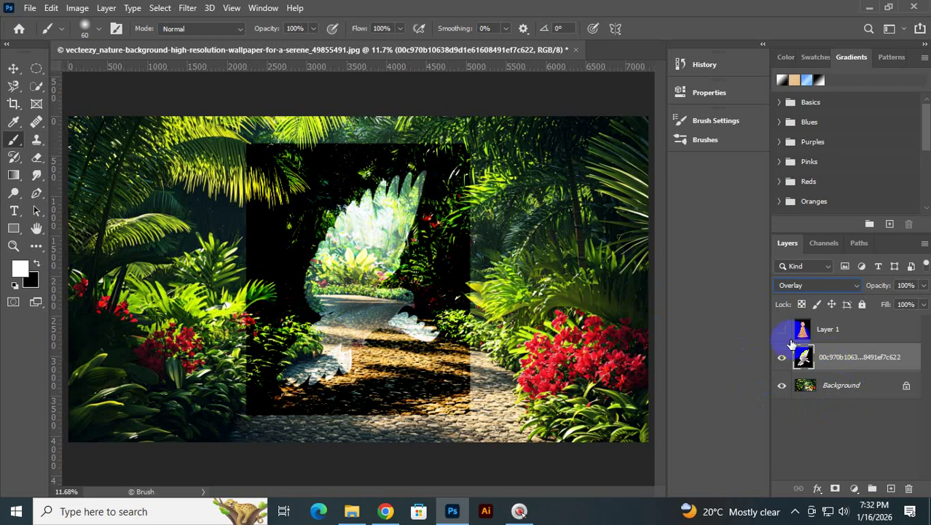
- Keep the white bird layer in Overlay mode, and create a new 191 x 263 pixel document at 72 ppi
click(821, 290)
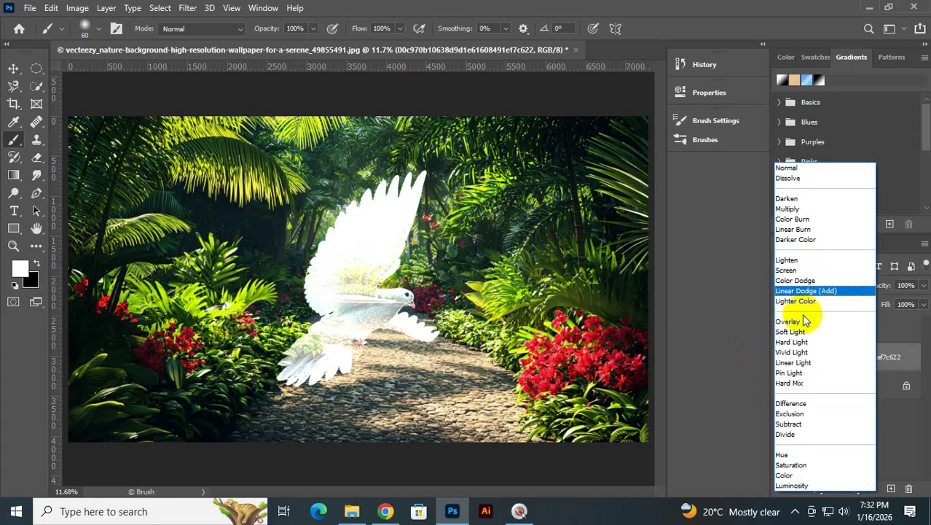
click(799, 322)
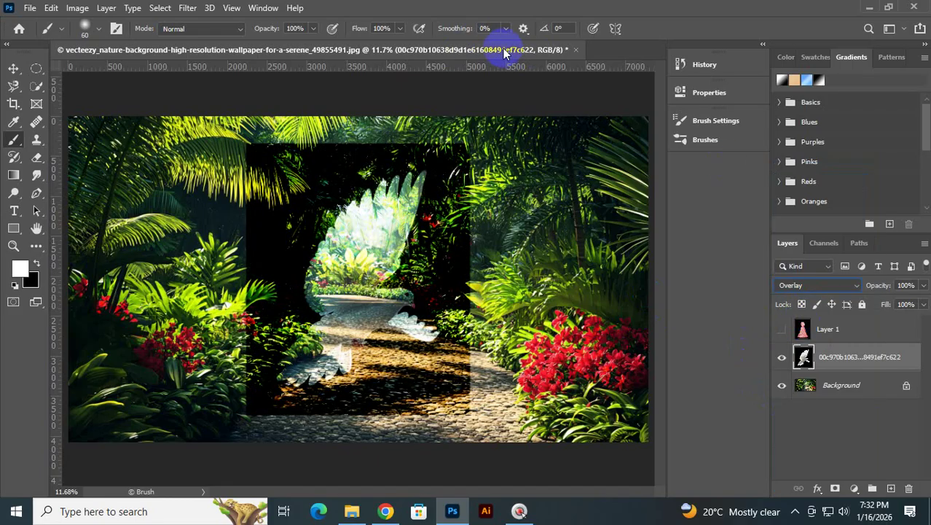
click(30, 9)
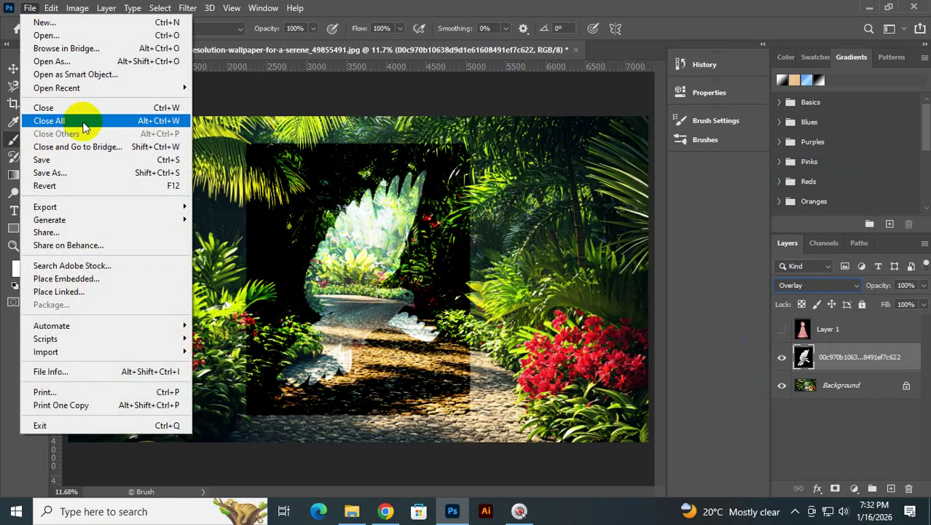
click(37, 22)
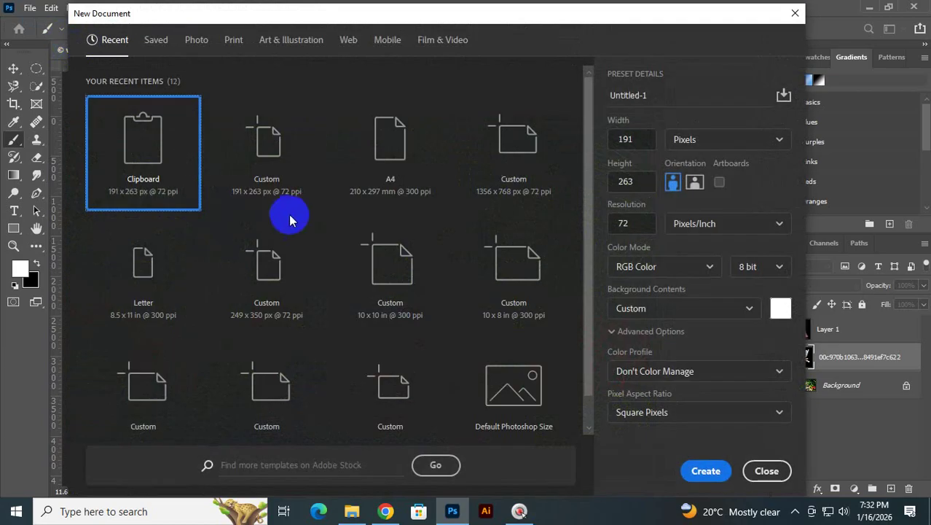
click(706, 471)
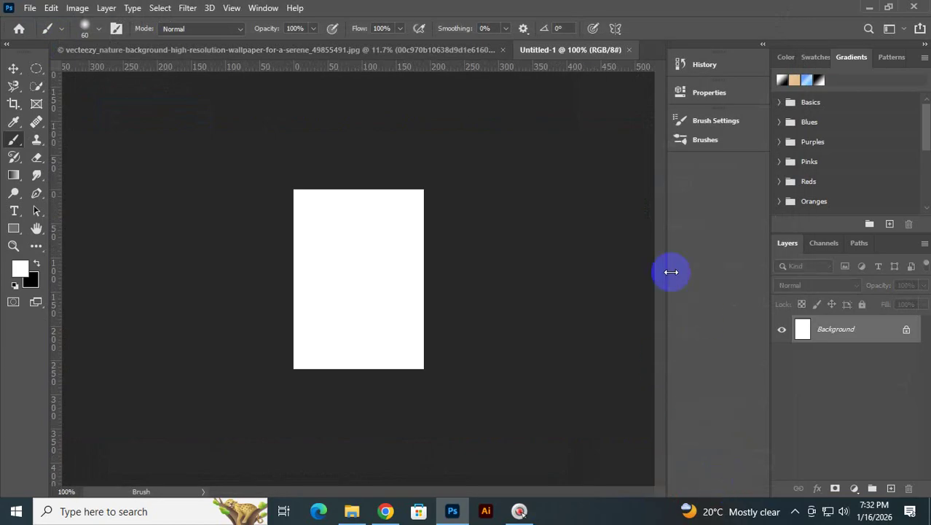
key(ctrl+KP_0)
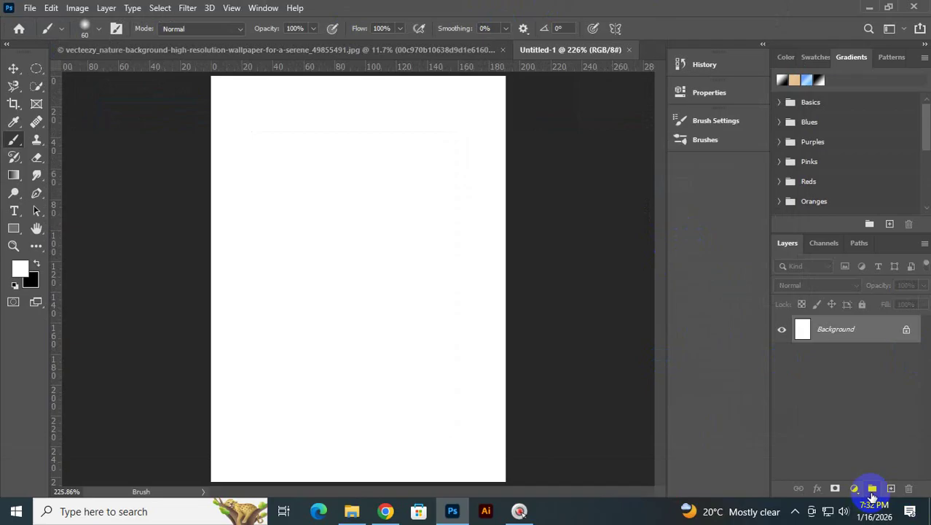
- Paint a soft black diagonal brush stroke on a new layer and set that layer's blend mode to Overlay
click(895, 493)
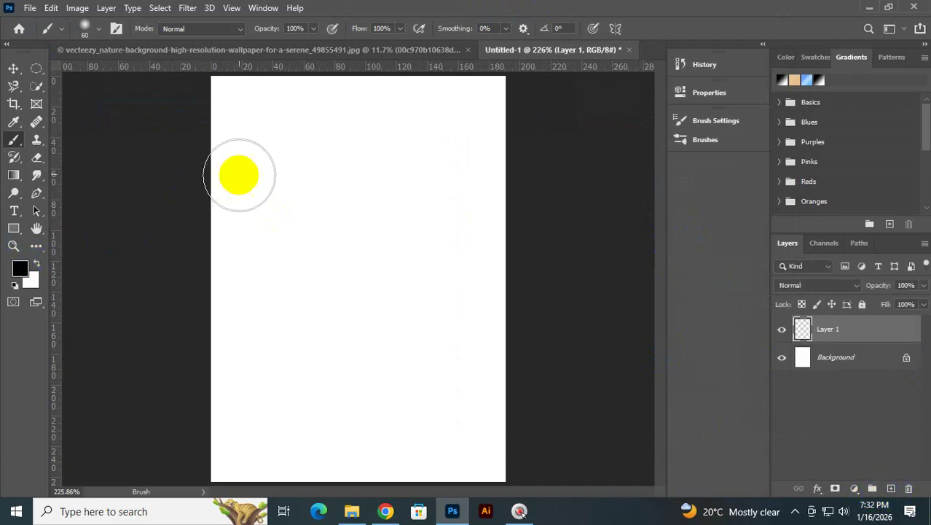
drag(243, 166, 357, 408)
click(831, 285)
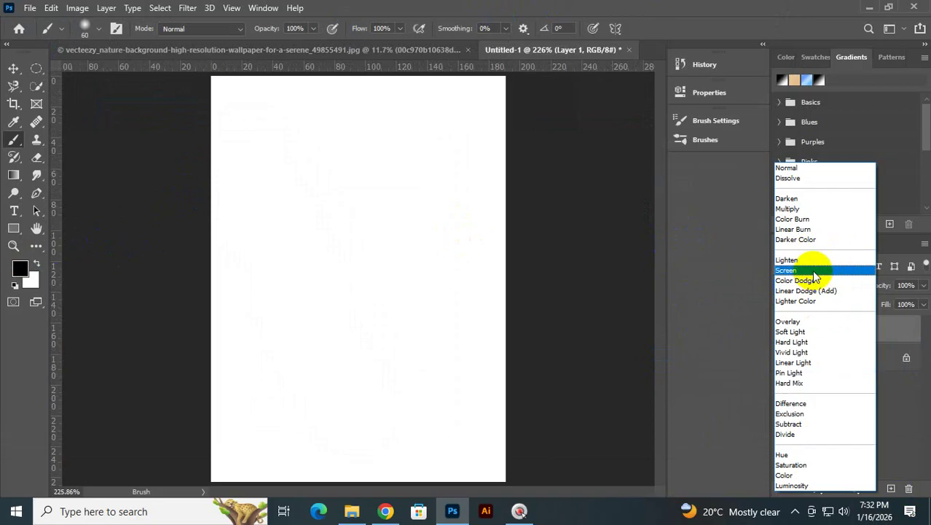
click(819, 327)
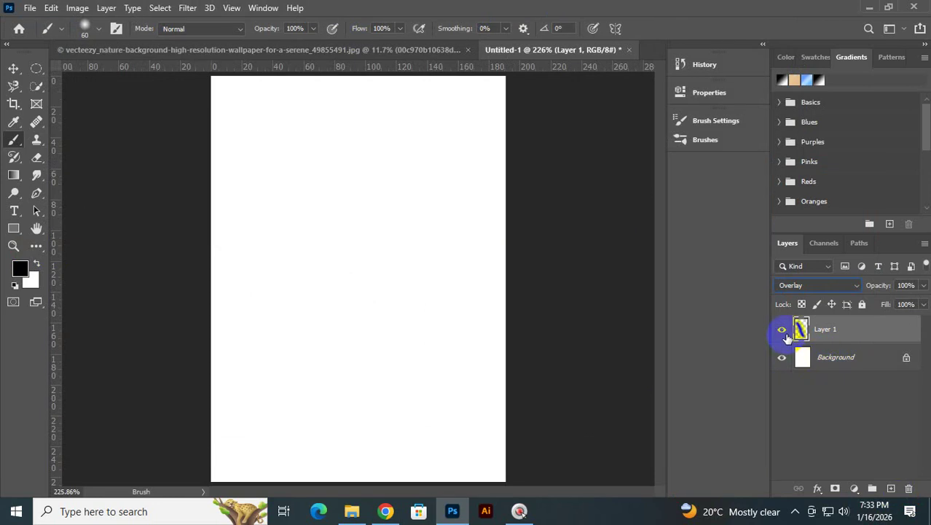
- Add a Solid Color fill layer in muted red (b85151) directly above the Background layer
click(841, 369)
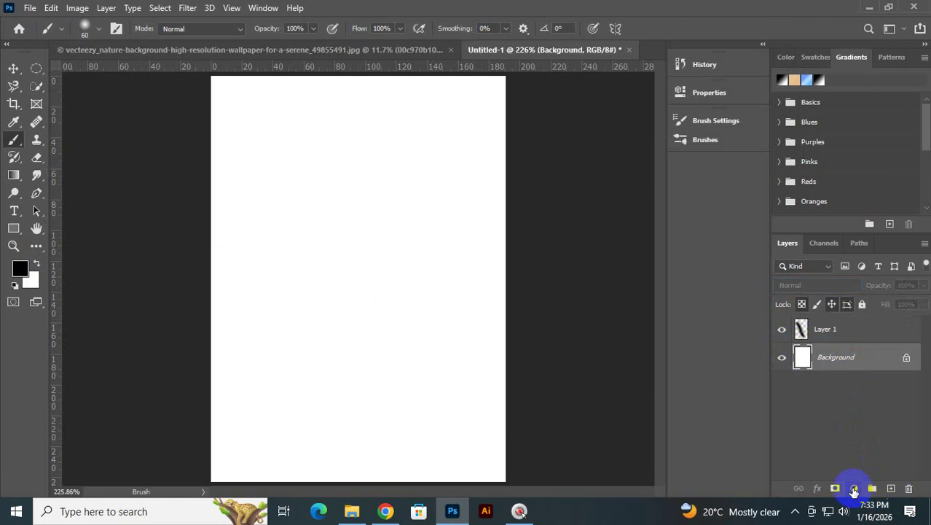
click(854, 491)
click(844, 245)
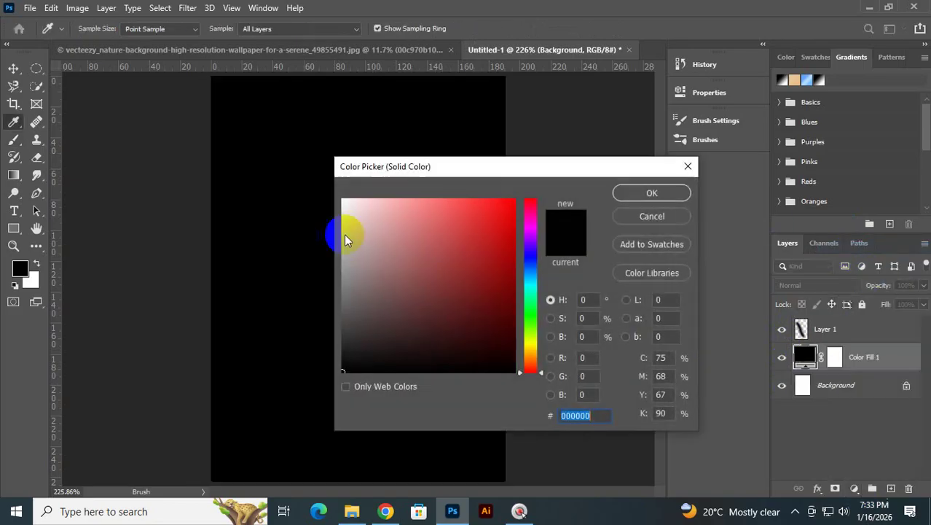
mouse_move(388, 253)
mouse_down()
mouse_move(482, 220)
mouse_move(438, 246)
mouse_up()
click(653, 192)
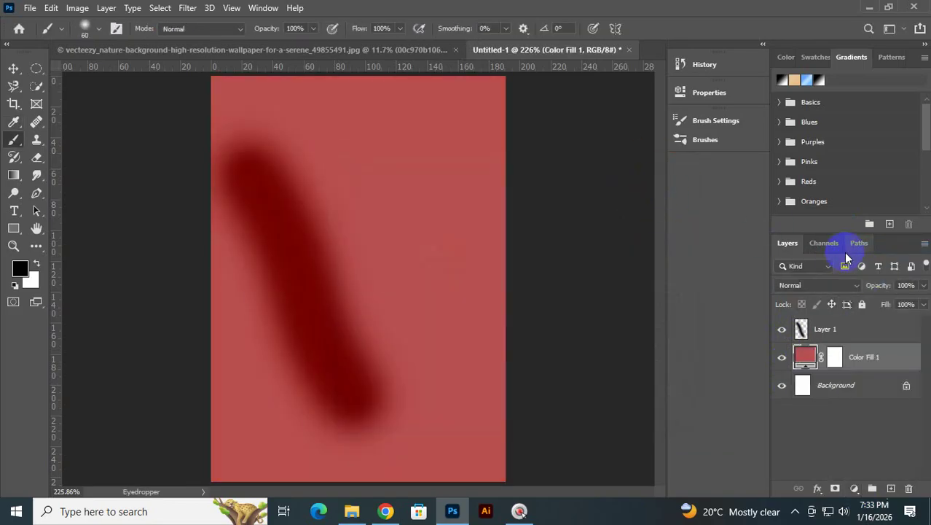
- Preview blend modes on the black stroke layer over the red fill, keeping it in Overlay mode
click(822, 331)
click(806, 286)
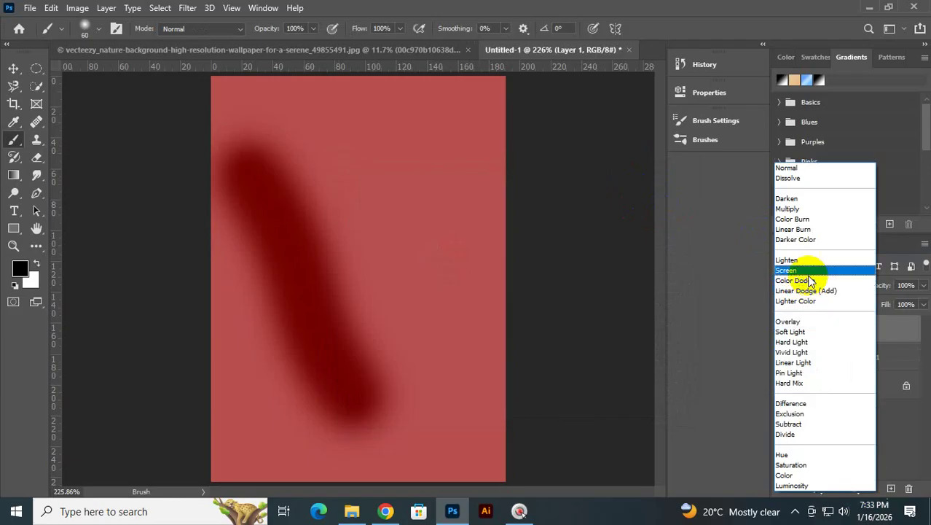
click(816, 322)
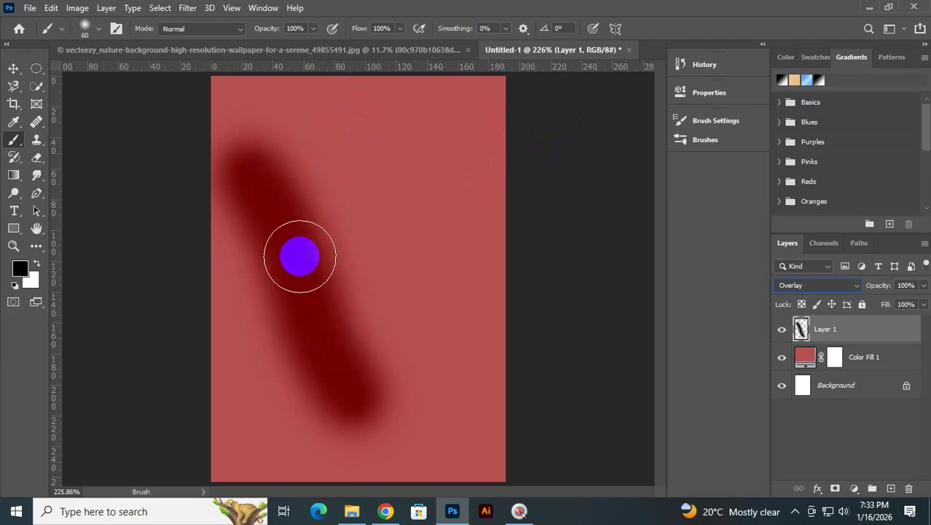
- Try other fill colors such as purple beneath the Overlay stroke, and discard the color change
double_click(810, 361)
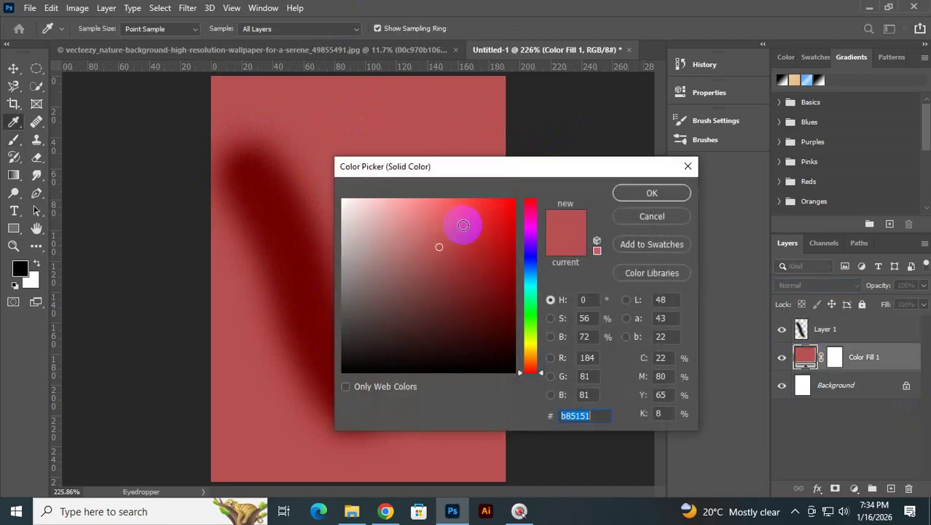
drag(477, 233, 449, 283)
drag(539, 266, 529, 283)
drag(460, 255, 458, 217)
drag(567, 168, 707, 293)
drag(557, 364, 651, 379)
drag(627, 338, 620, 357)
click(677, 361)
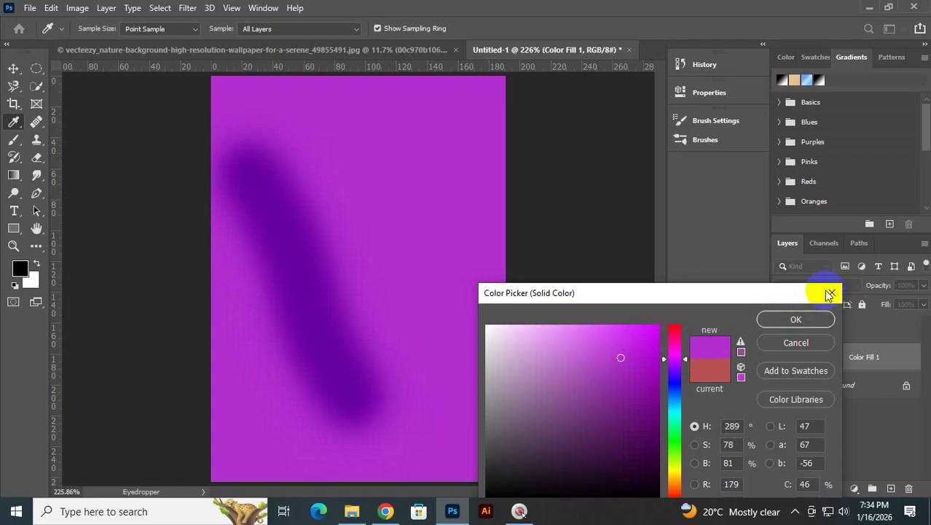
click(831, 292)
- Go back to the garden document and set the white bird layer's blend mode to Soft Light
drag(123, 53, 318, 68)
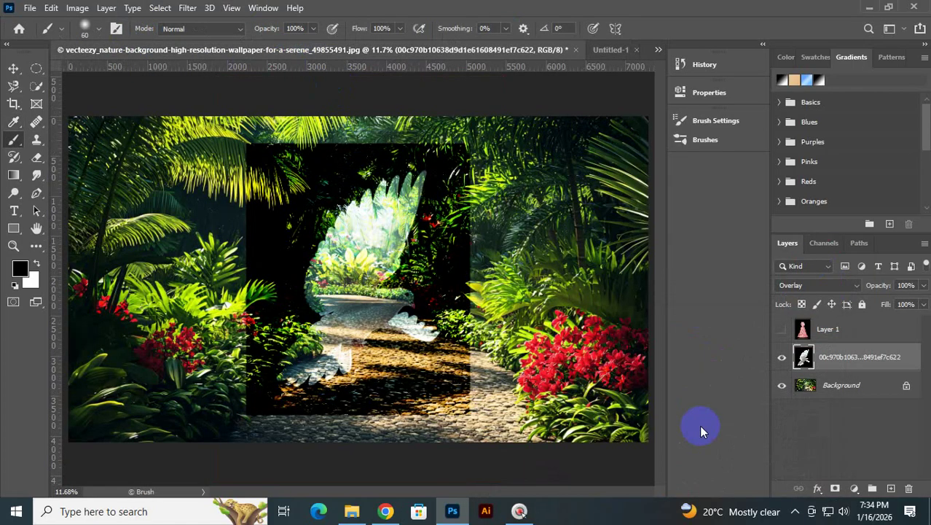
click(805, 290)
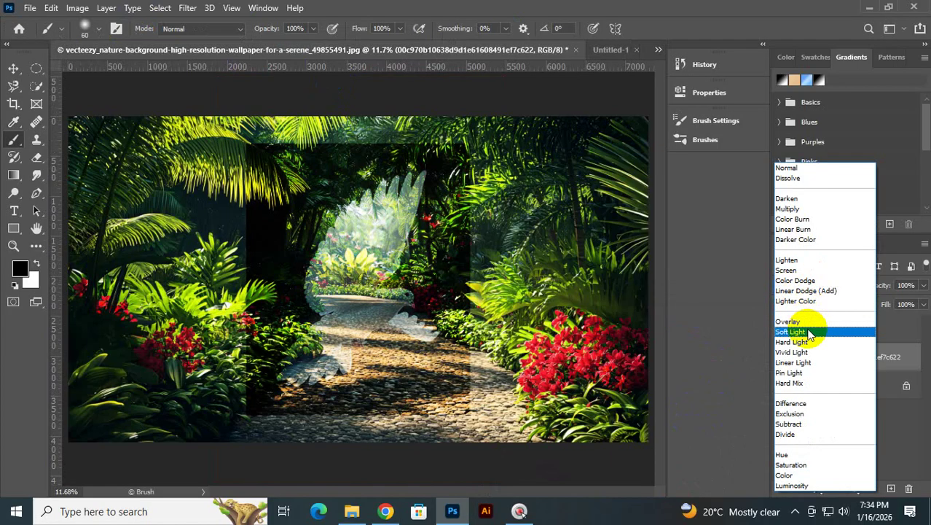
click(809, 333)
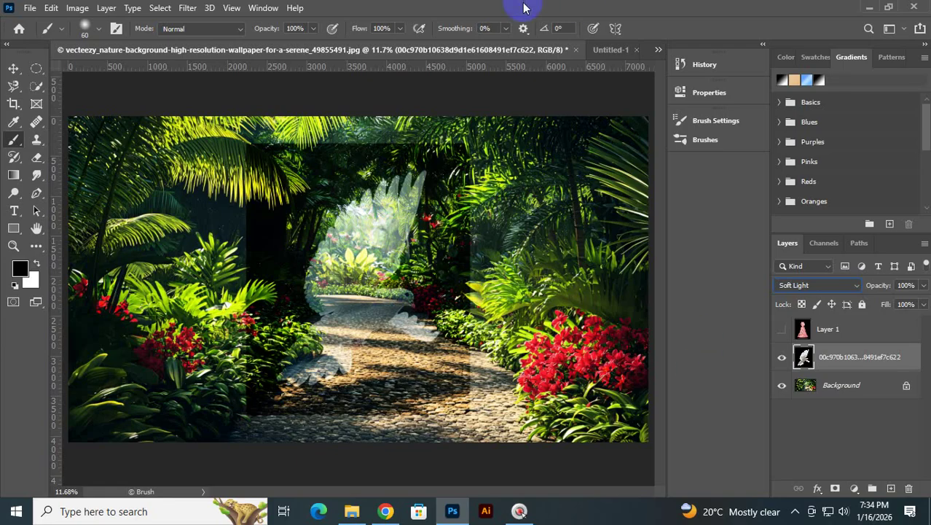
- In the untitled document, select the black stroke layer and change its blend mode to Vivid Light
click(618, 51)
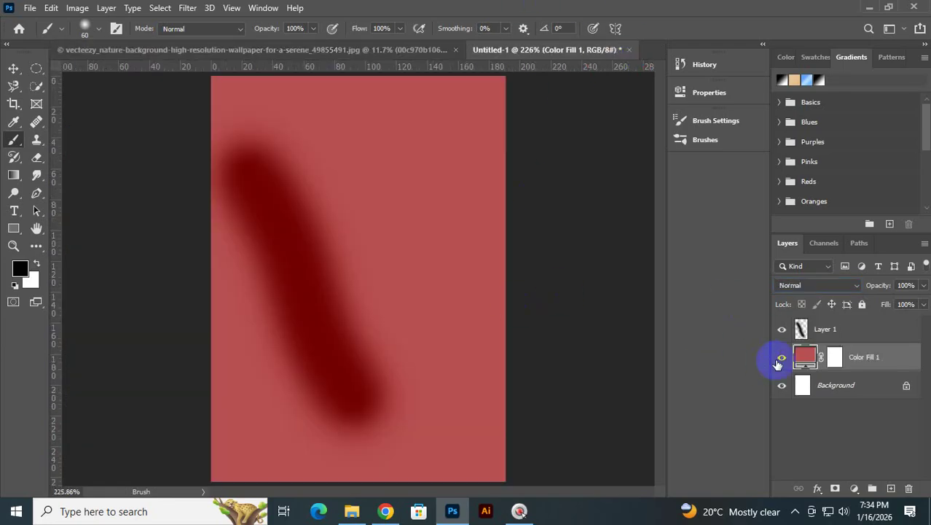
click(802, 330)
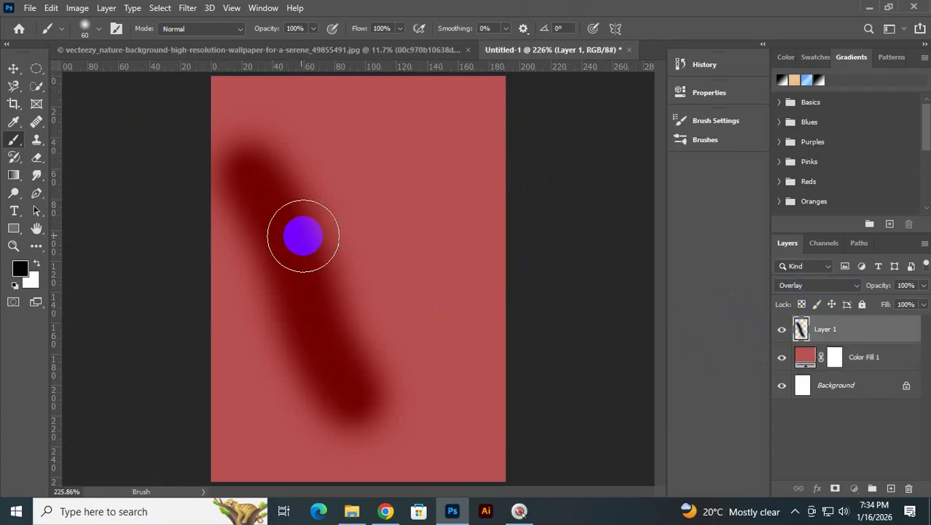
click(825, 286)
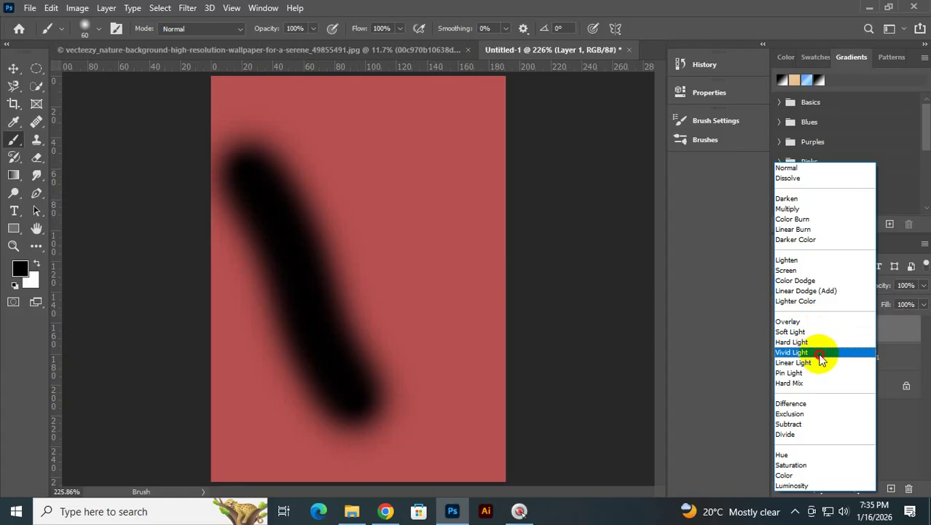
click(821, 360)
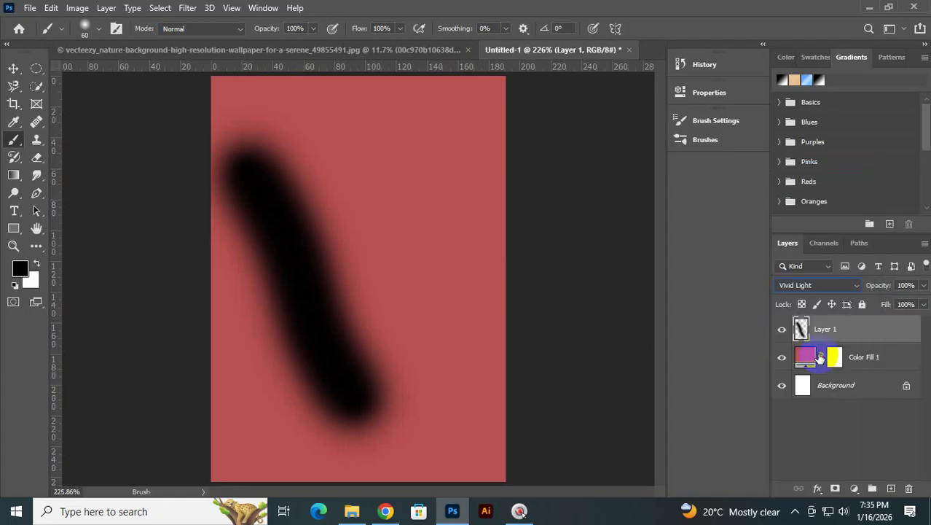
- Set the black stroke layer to Hard Mix, and preview further modes such as Subtract on it
click(805, 284)
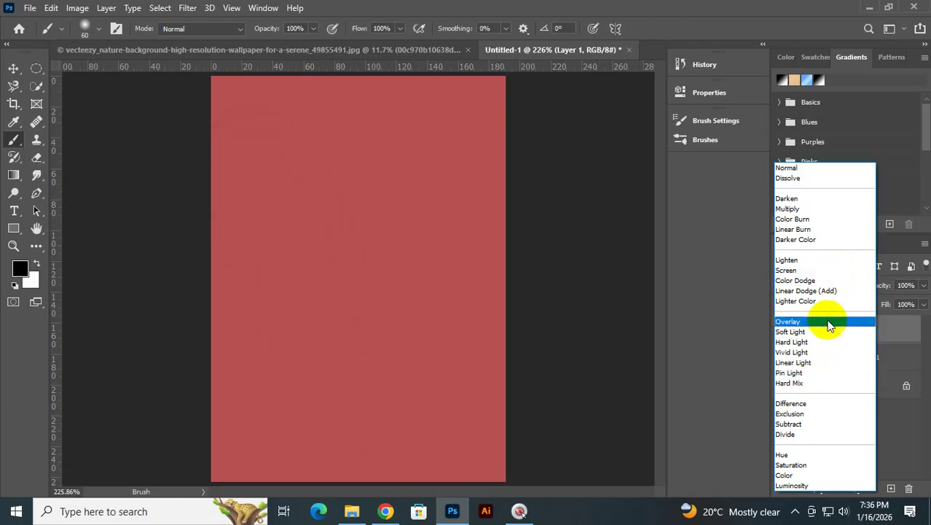
click(810, 382)
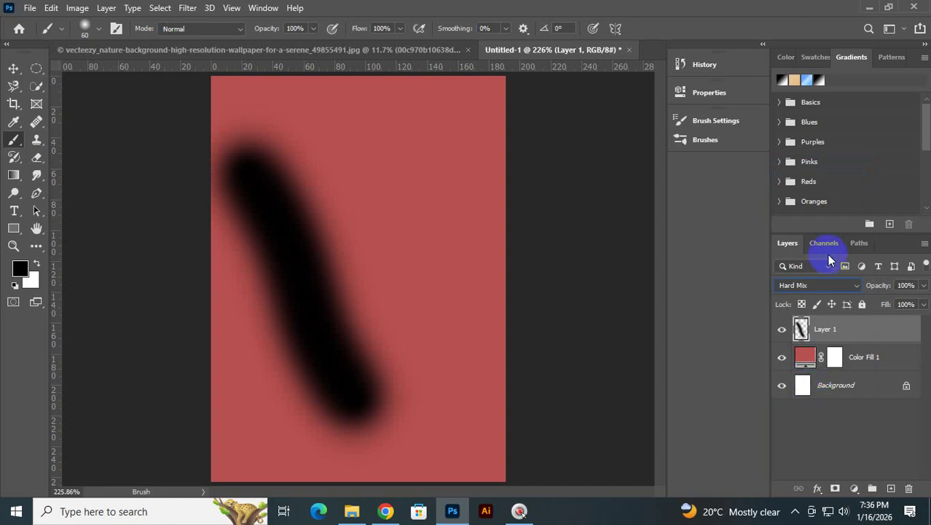
click(811, 287)
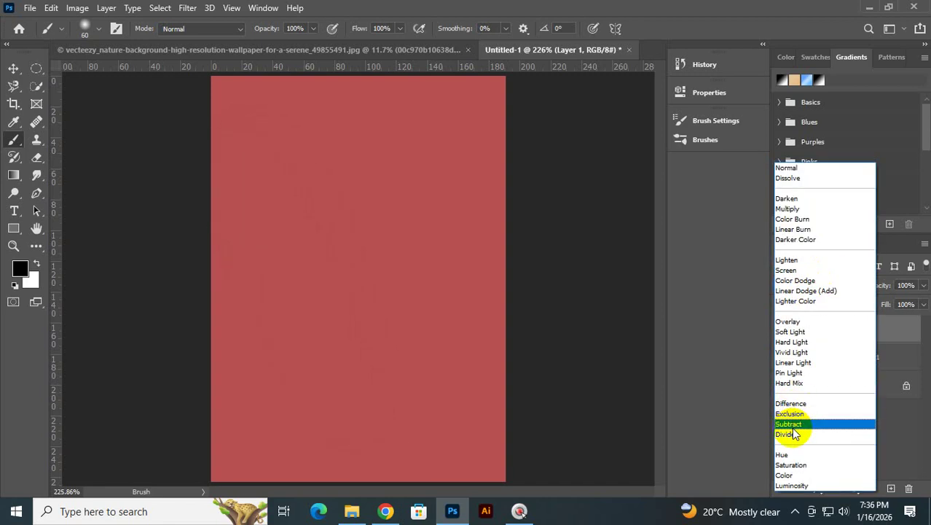
click(211, 53)
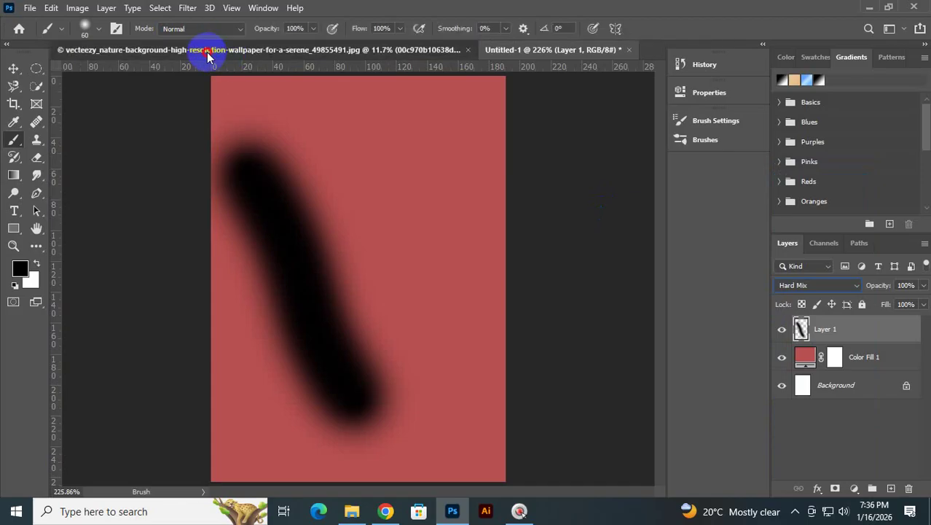
- Return to the garden document, preview blend modes on the white bird layer, and set it to Difference
click(208, 51)
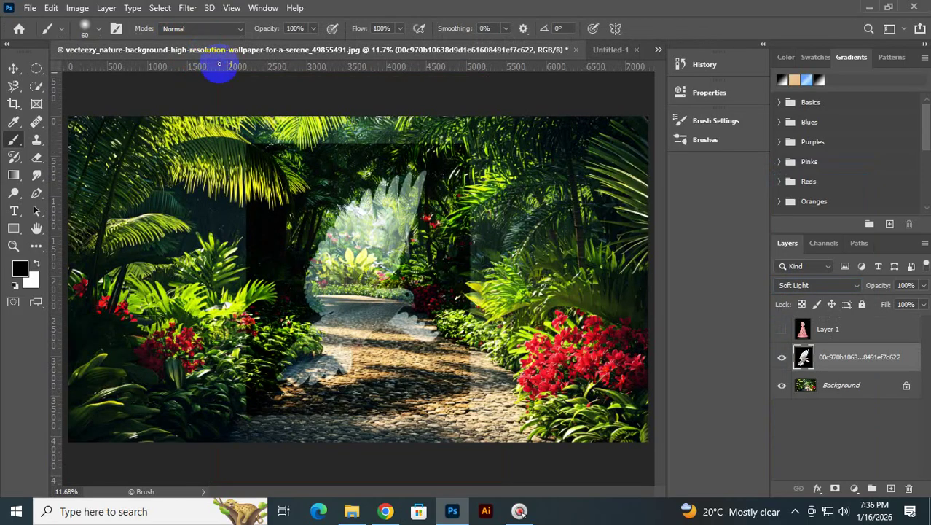
click(811, 287)
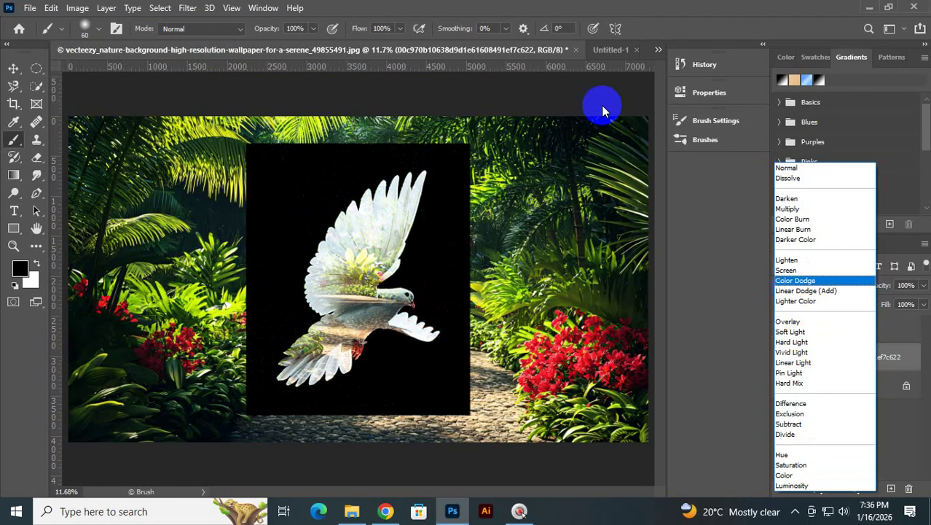
click(613, 50)
click(526, 51)
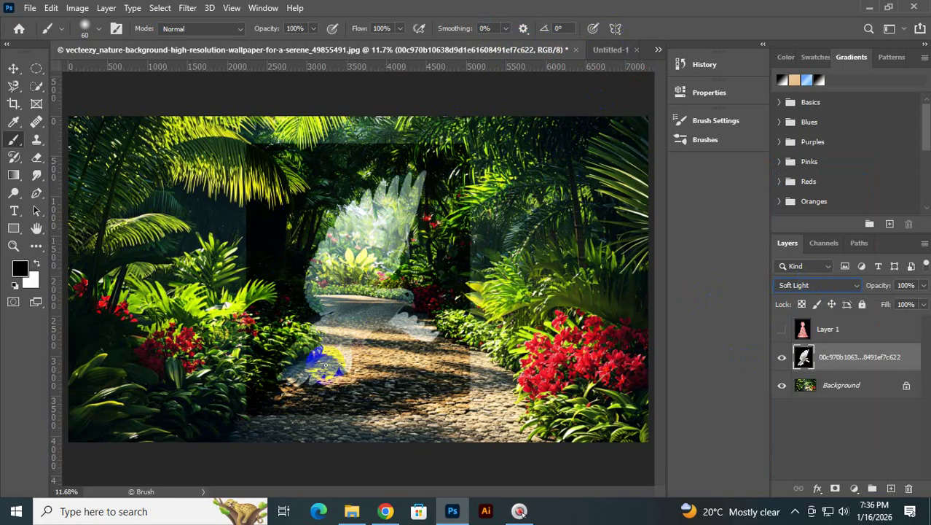
click(849, 285)
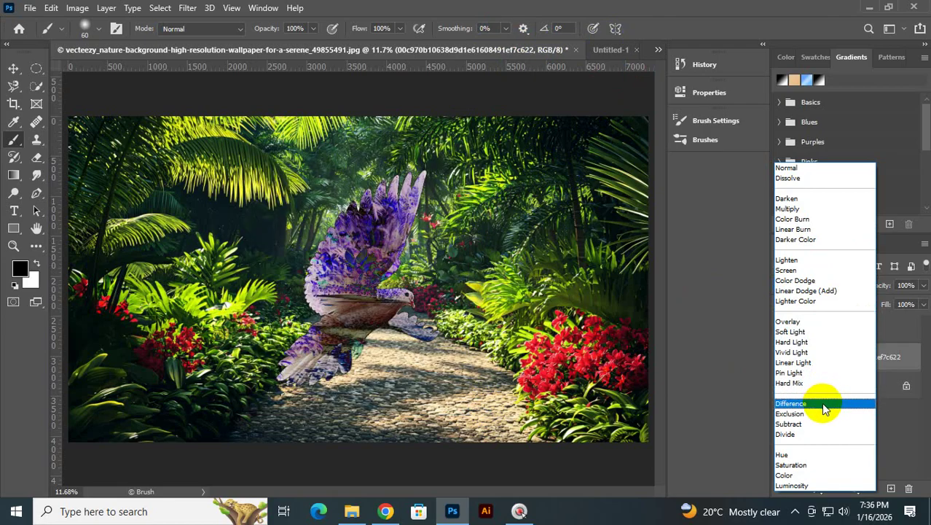
click(824, 408)
- Inspect the white bird up close, then set its layer's blend mode to Subtract
key(ctrl+space)
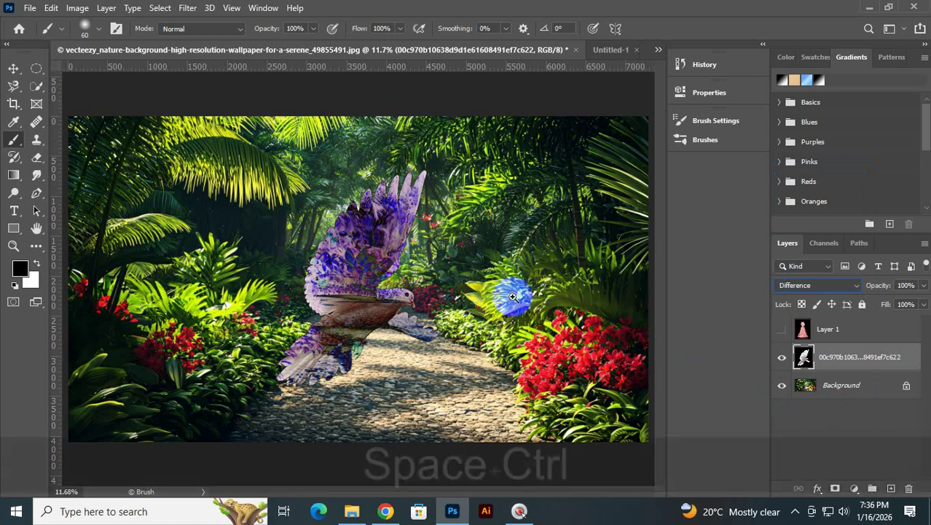
drag(375, 203, 421, 228)
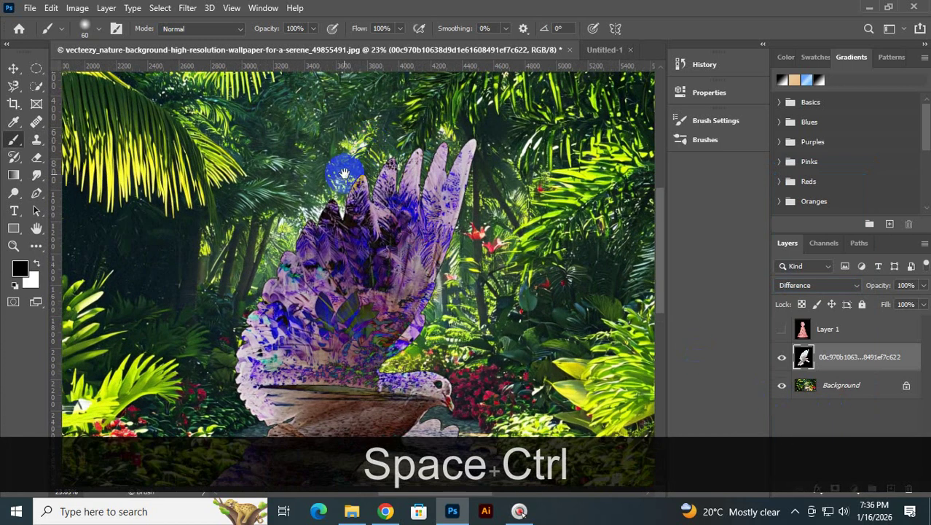
drag(289, 372, 314, 230)
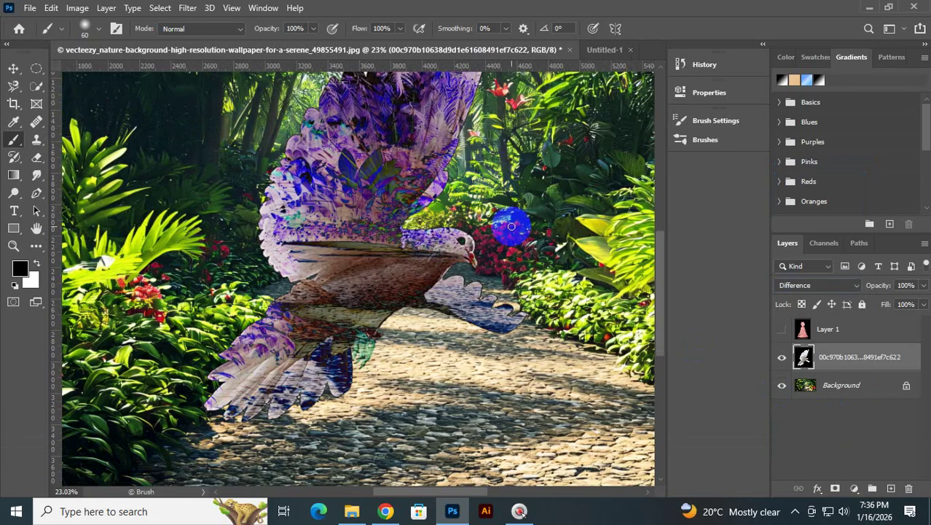
click(800, 285)
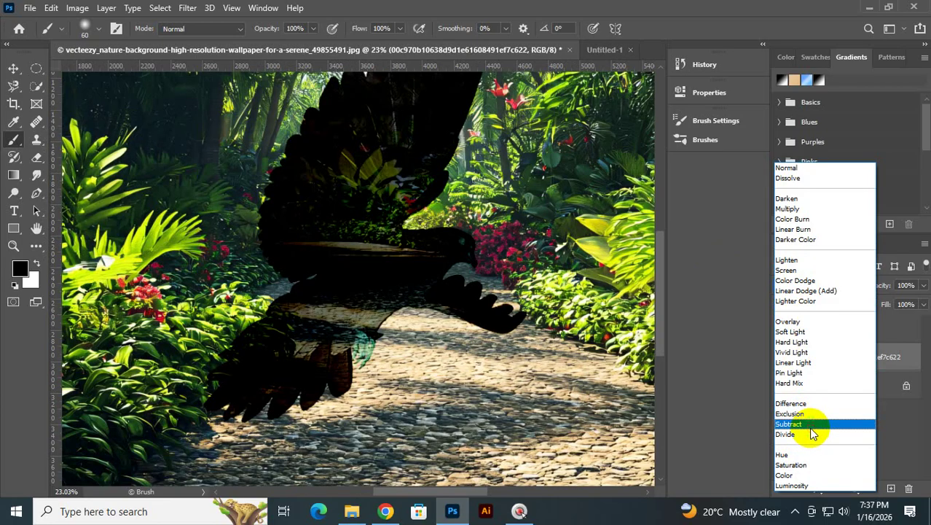
click(810, 425)
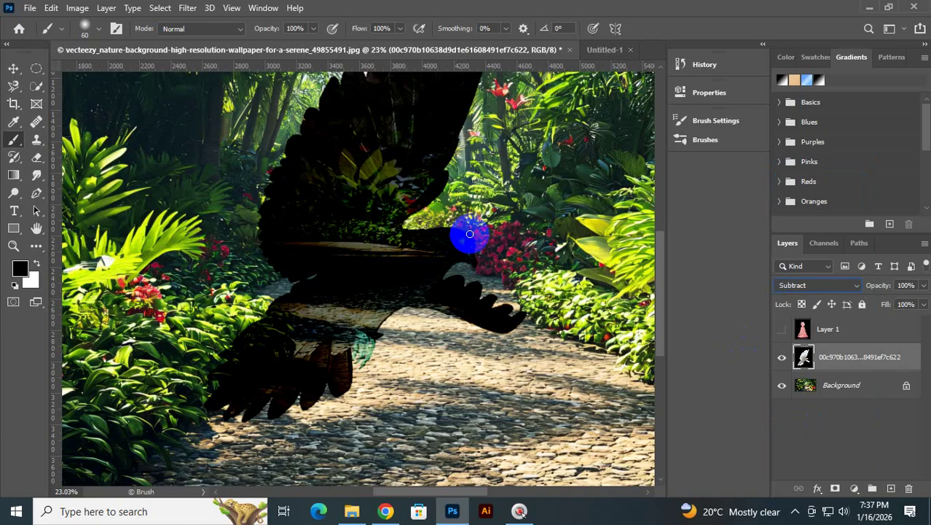
mouse_move(664, 246)
mouse_down()
mouse_move(661, 198)
mouse_move(665, 245)
mouse_up()
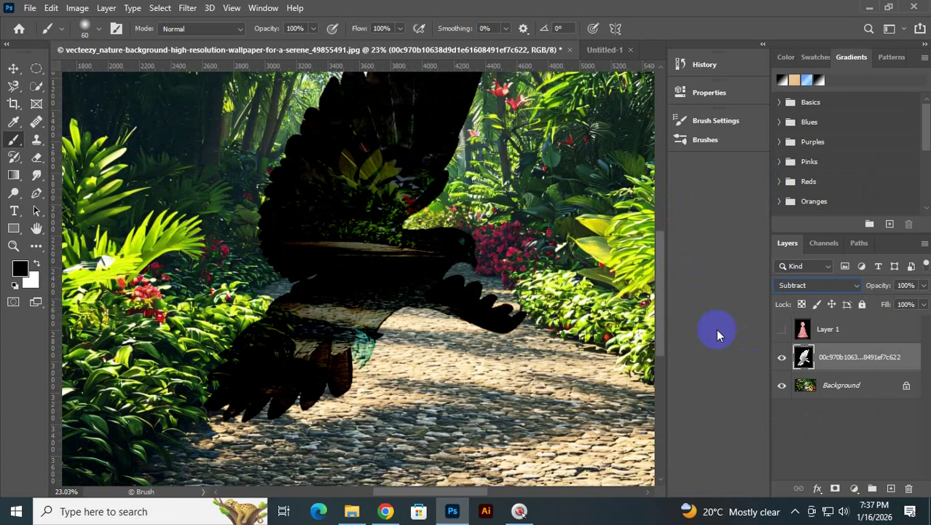
- Change the white bird layer's blend mode to Divide and examine the area around the bird
click(841, 285)
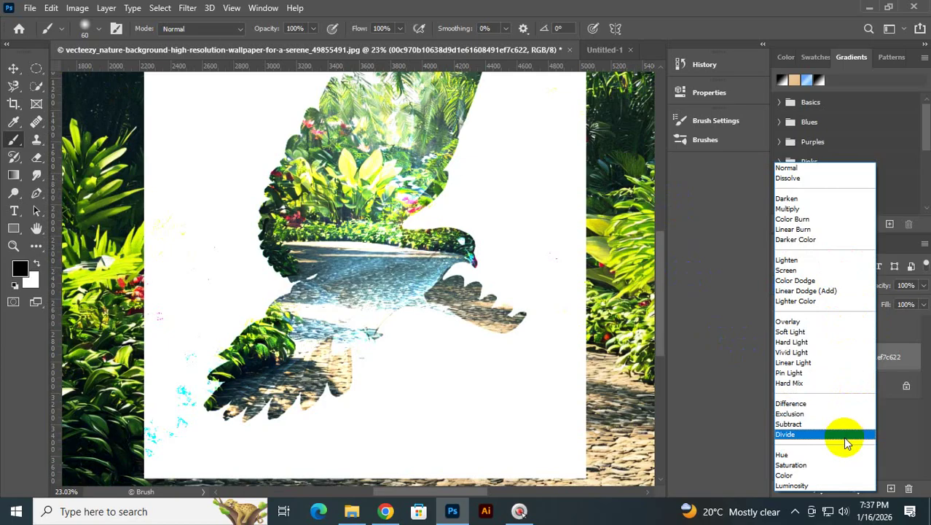
click(845, 435)
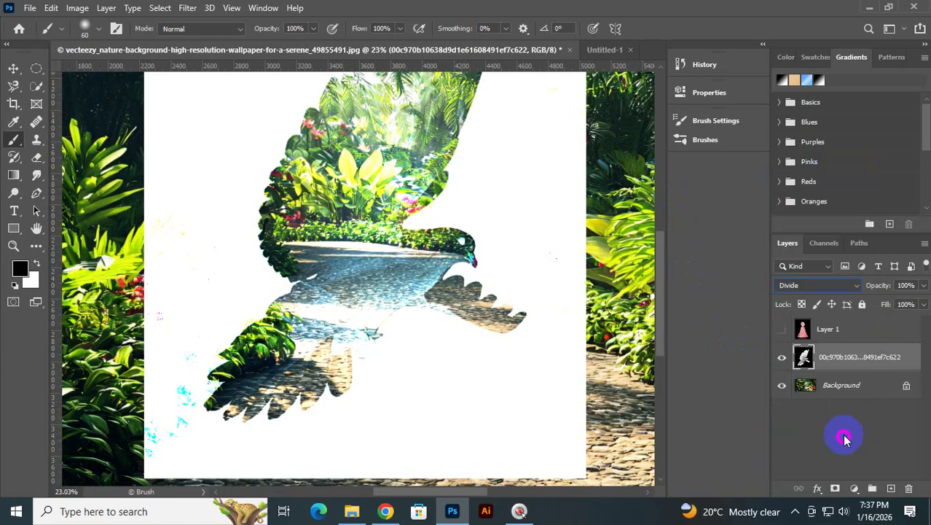
click(266, 244)
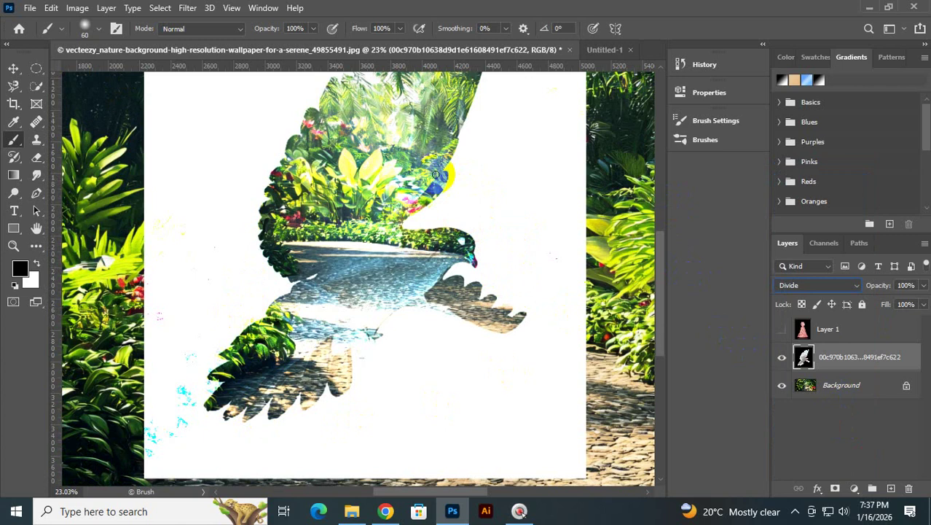
click(512, 164)
mouse_move(515, 169)
mouse_down()
mouse_move(484, 181)
mouse_move(487, 189)
mouse_move(437, 185)
mouse_up()
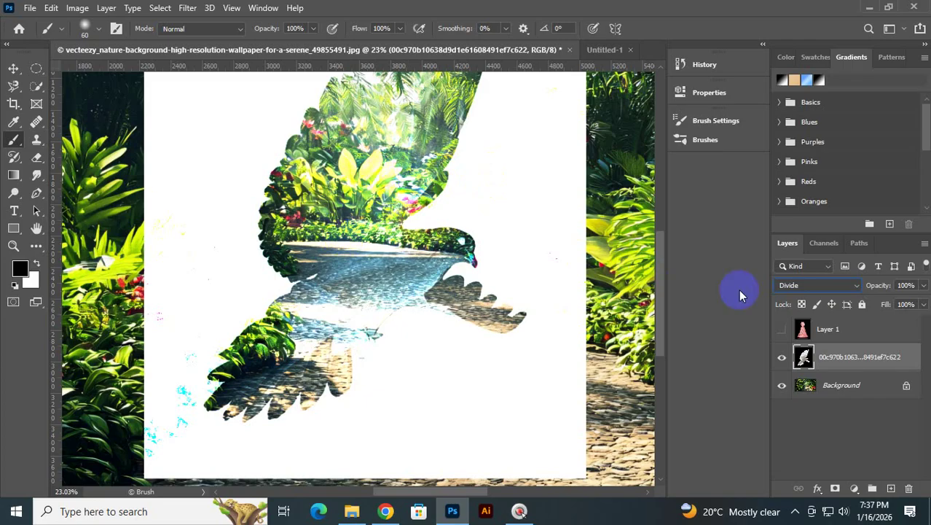
- Apply the Hue blend mode to the white bird layer, and switch it to Saturation for comparison
click(832, 287)
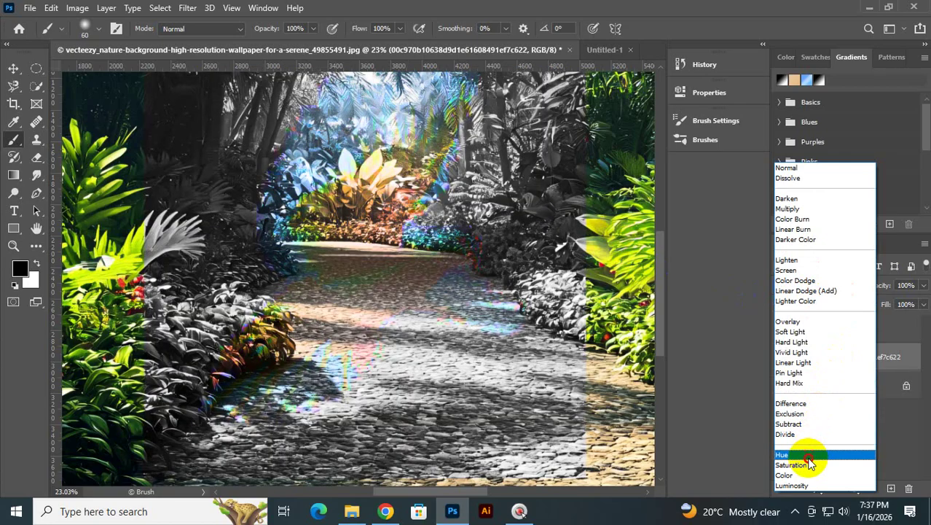
click(809, 458)
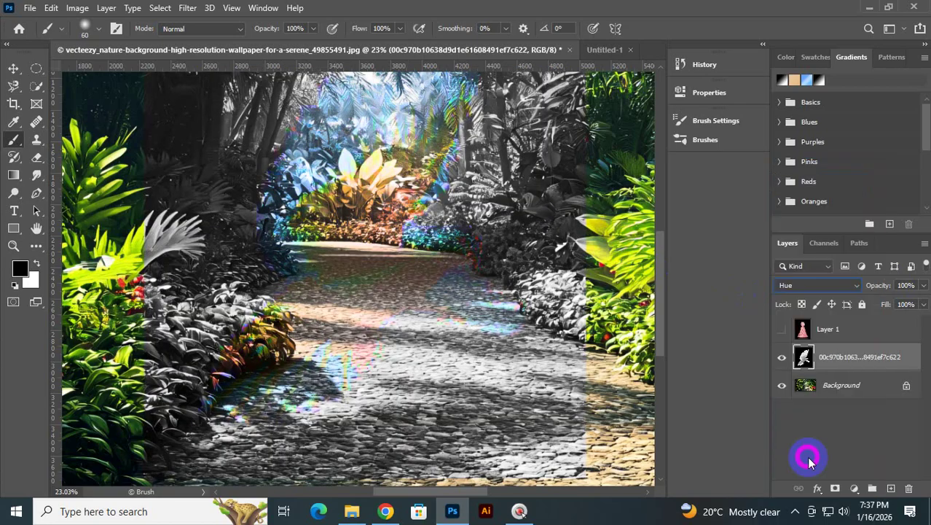
key(ctrl+0)
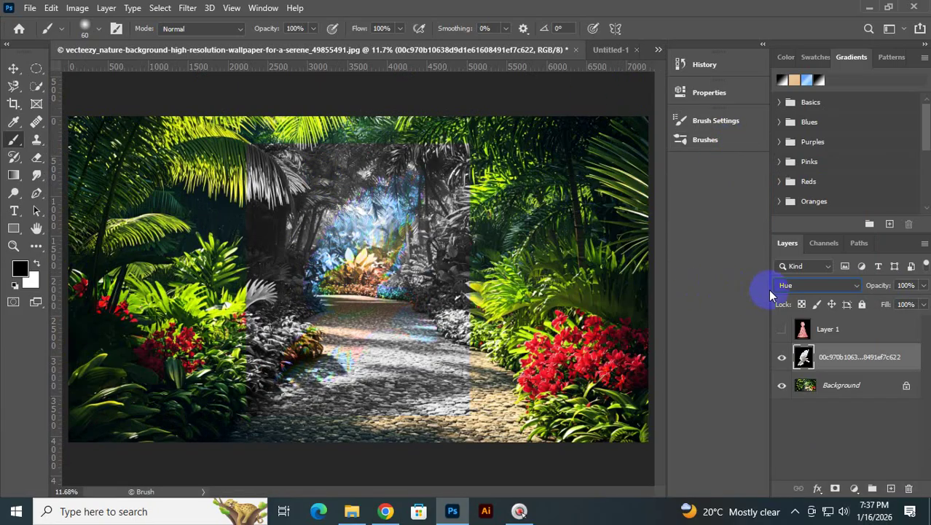
click(803, 287)
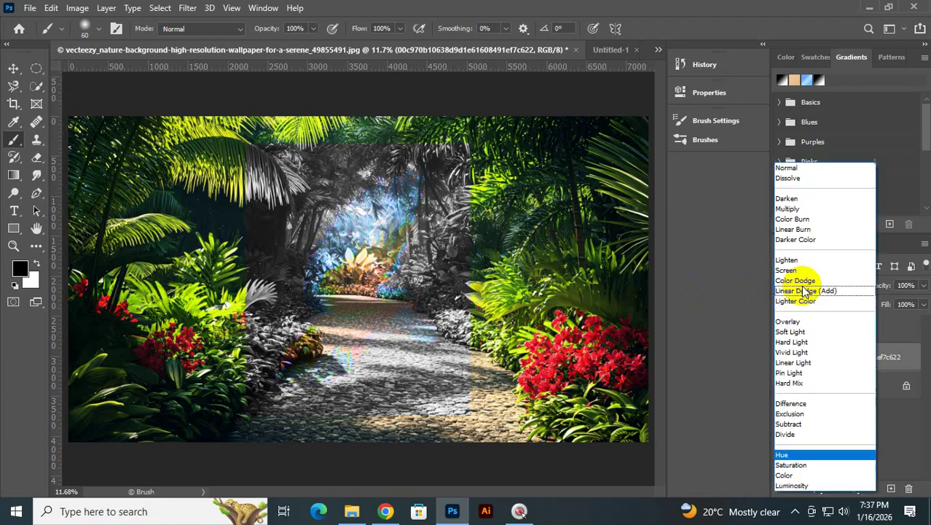
click(795, 459)
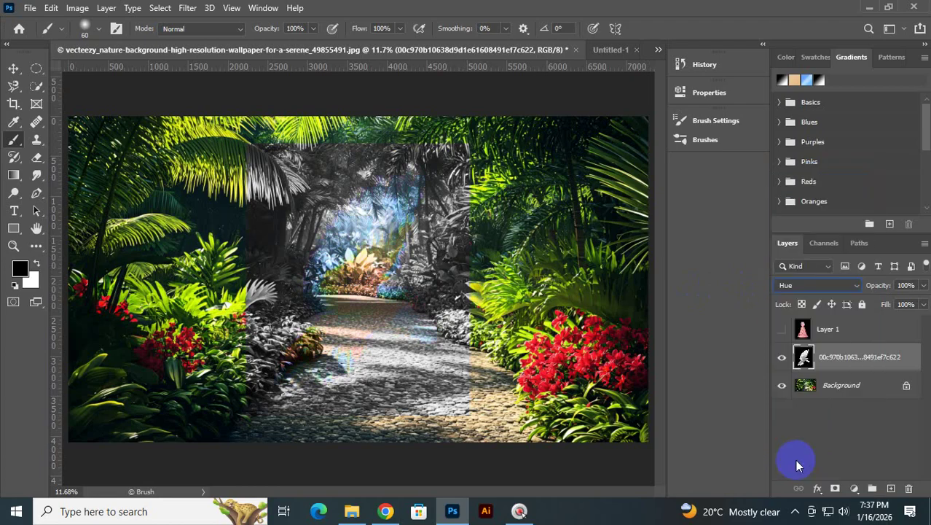
click(821, 291)
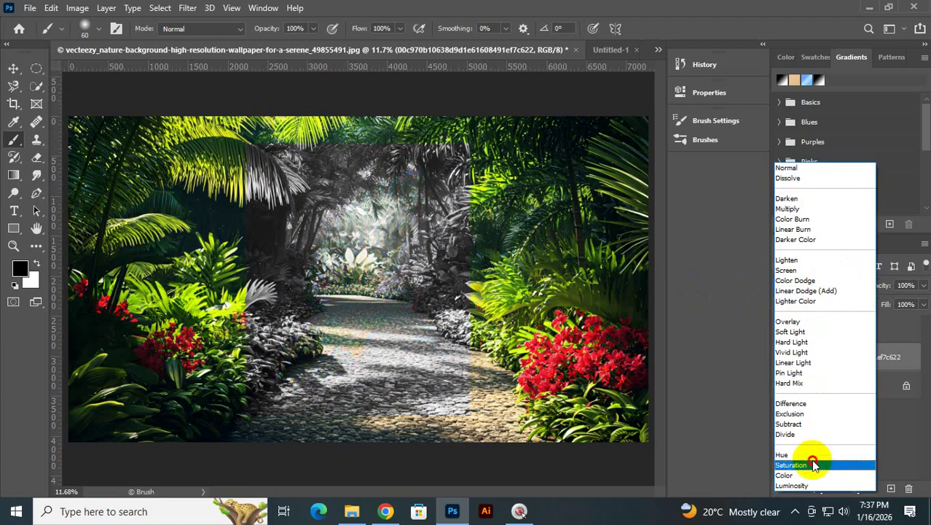
click(813, 456)
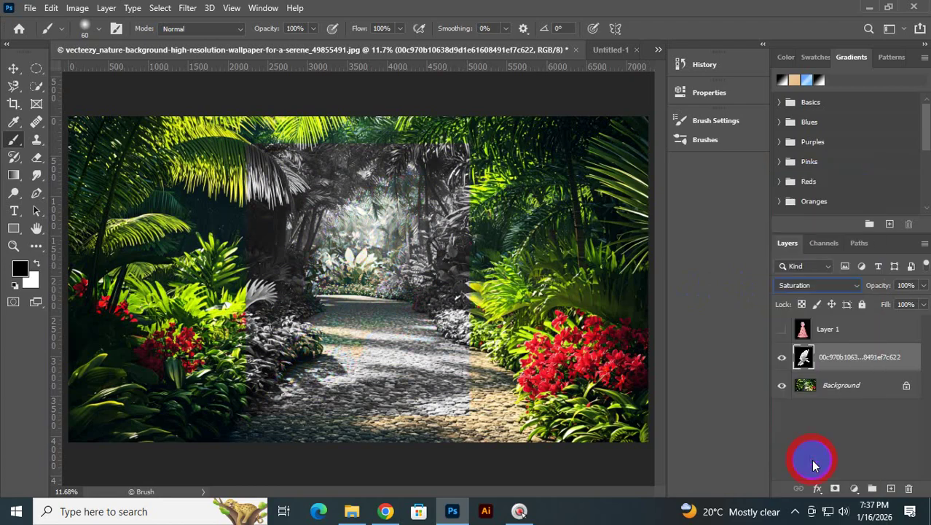
- Set the white bird layer's blend mode to Luminosity and examine the wing feathers up close
click(831, 290)
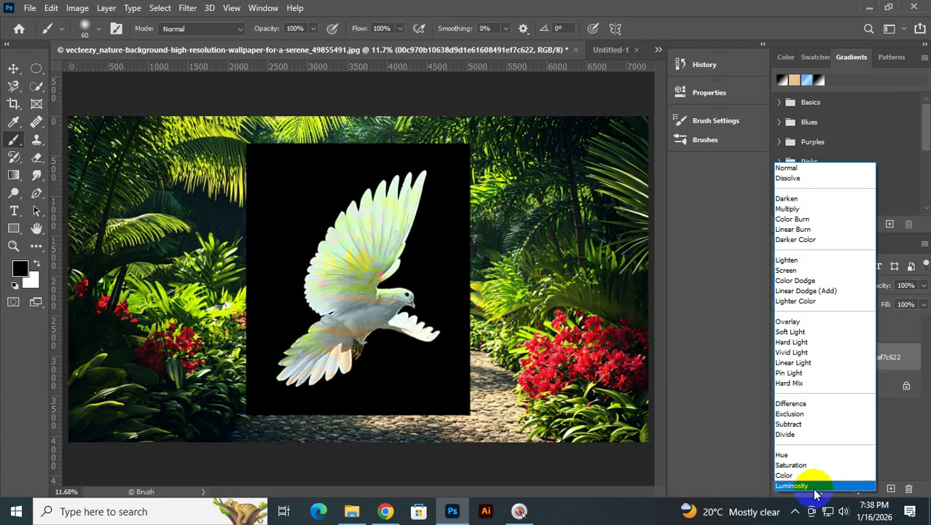
click(815, 487)
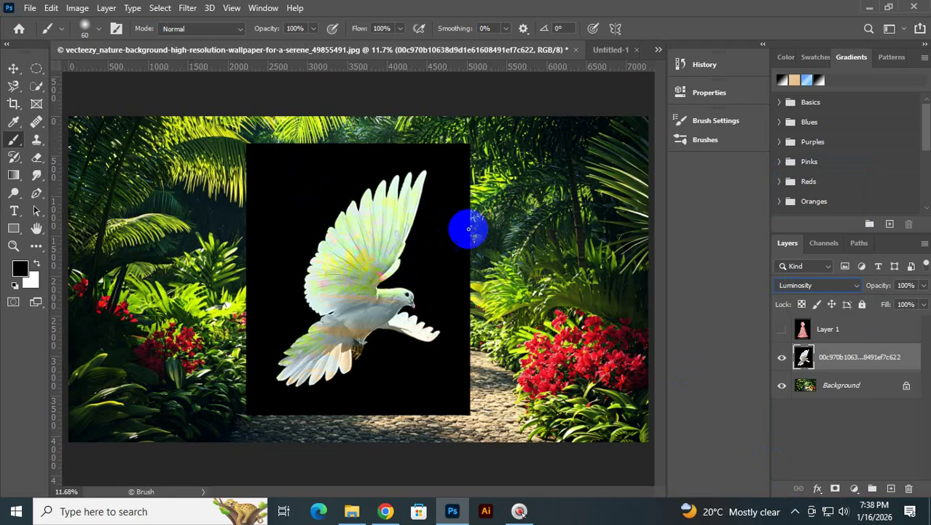
key(ctrl+space)
drag(370, 288, 426, 308)
drag(389, 137, 376, 312)
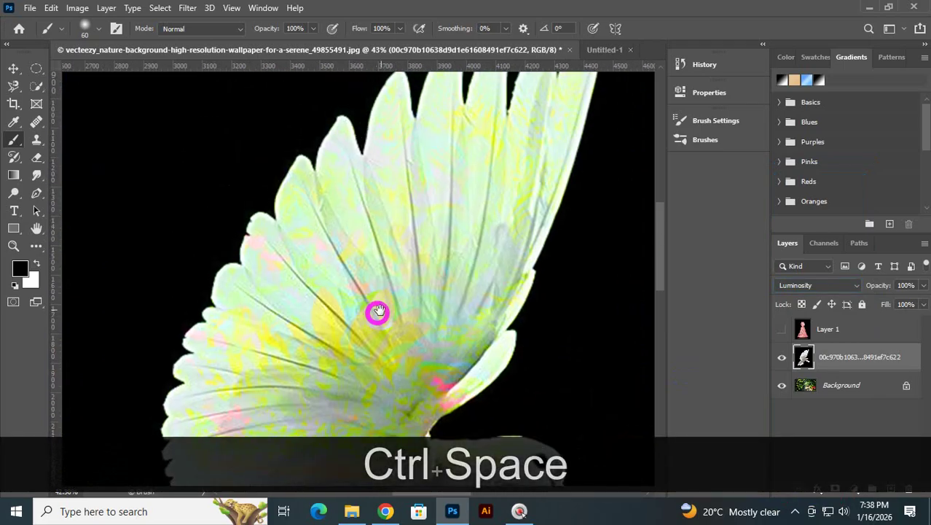
key(ctrl+alt+space)
drag(504, 252, 432, 312)
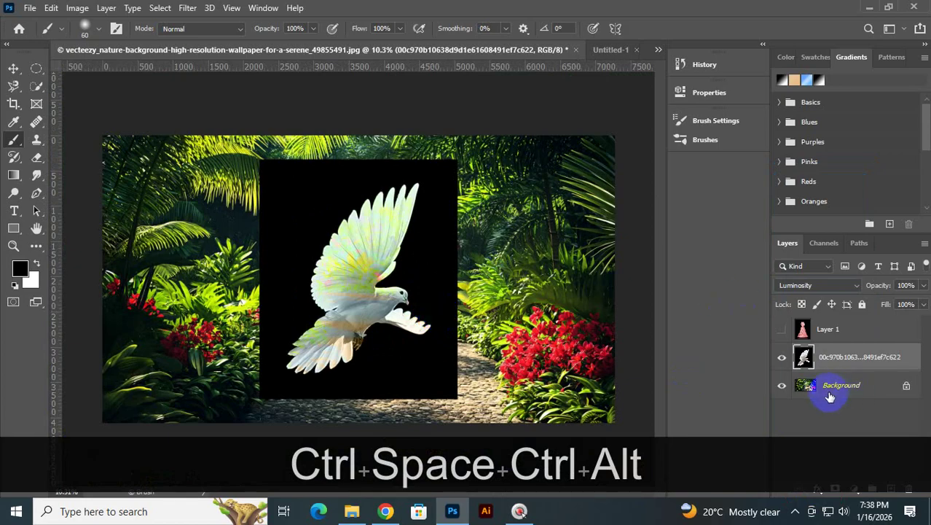
- In the untitled document, set the black stroke layer's blend mode to Hue, and change it to Divide
click(807, 286)
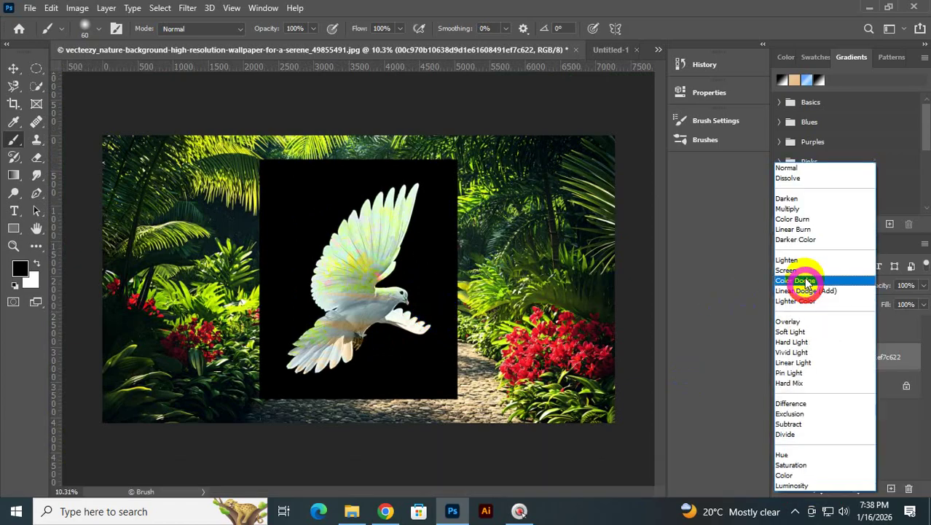
click(597, 51)
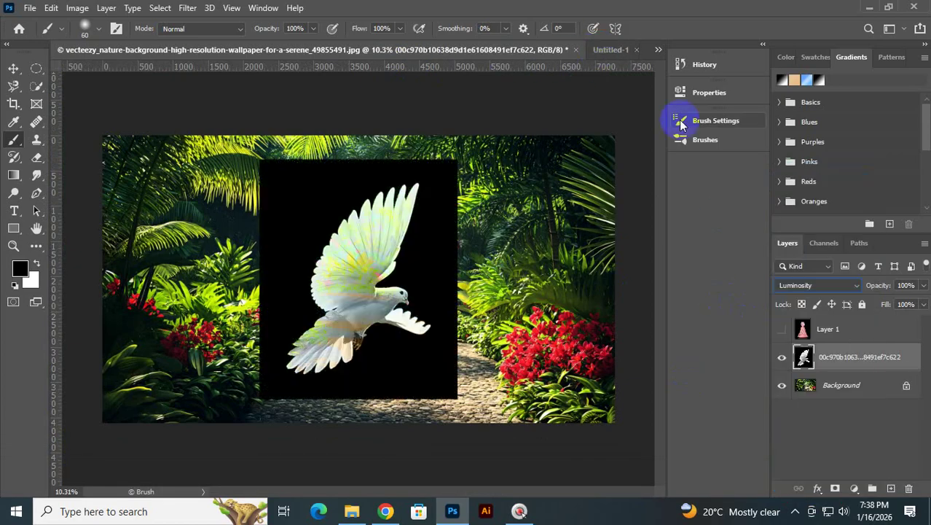
click(604, 51)
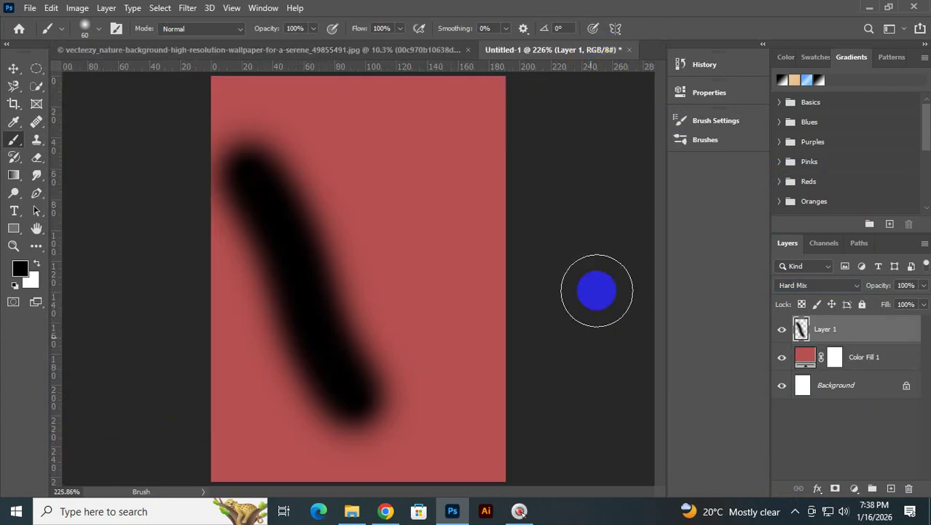
click(802, 287)
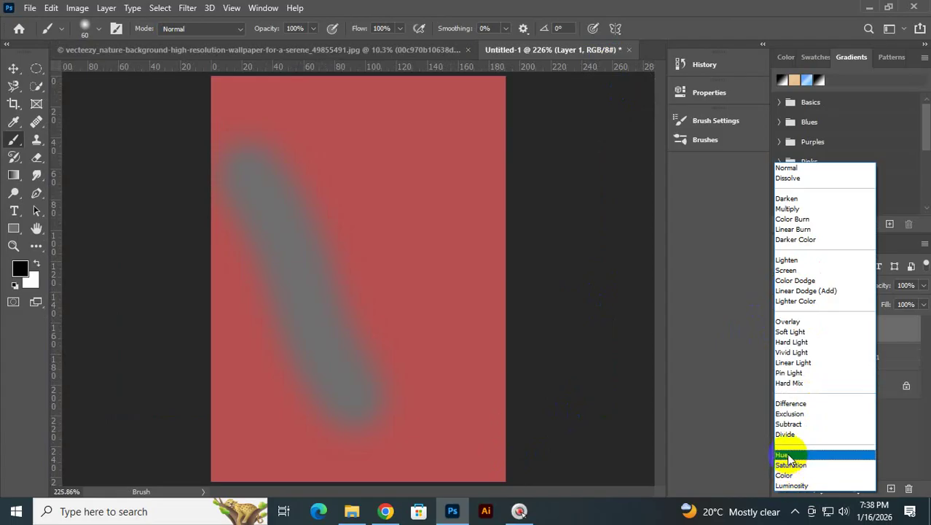
click(787, 456)
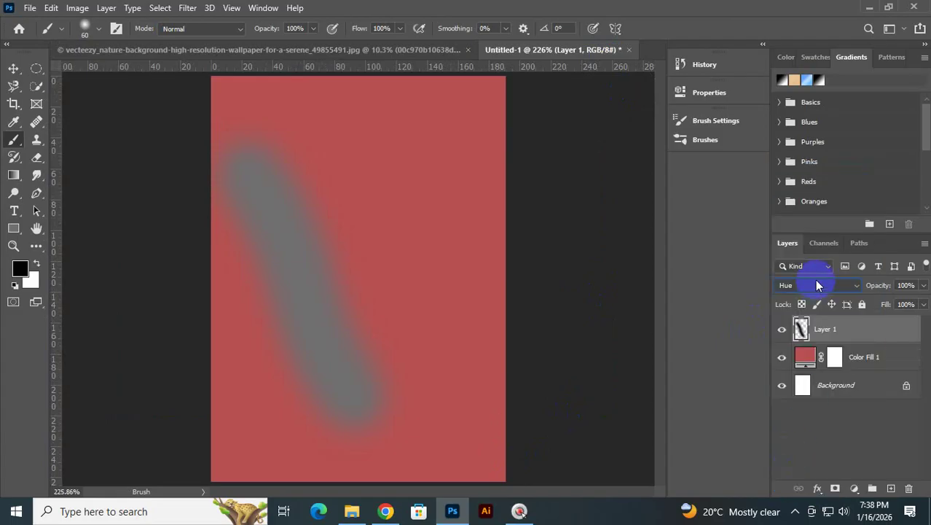
drag(802, 285, 801, 453)
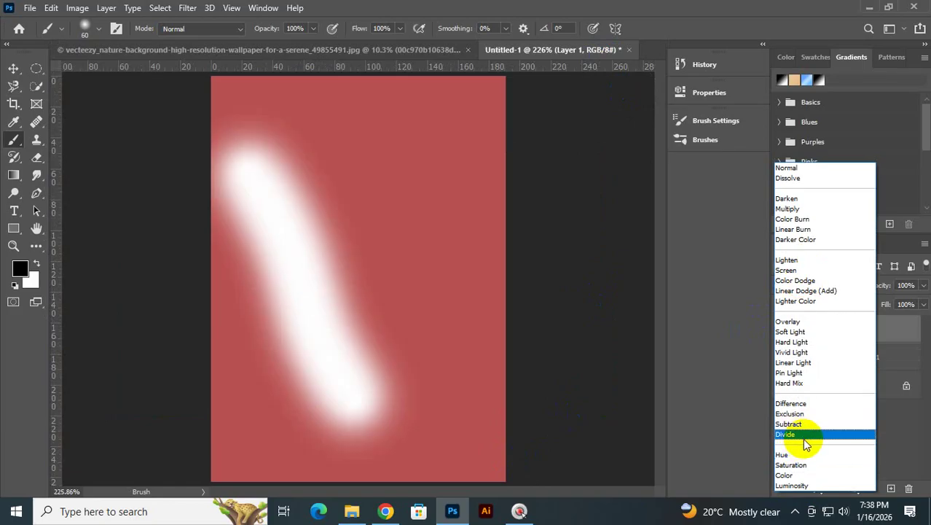
click(805, 437)
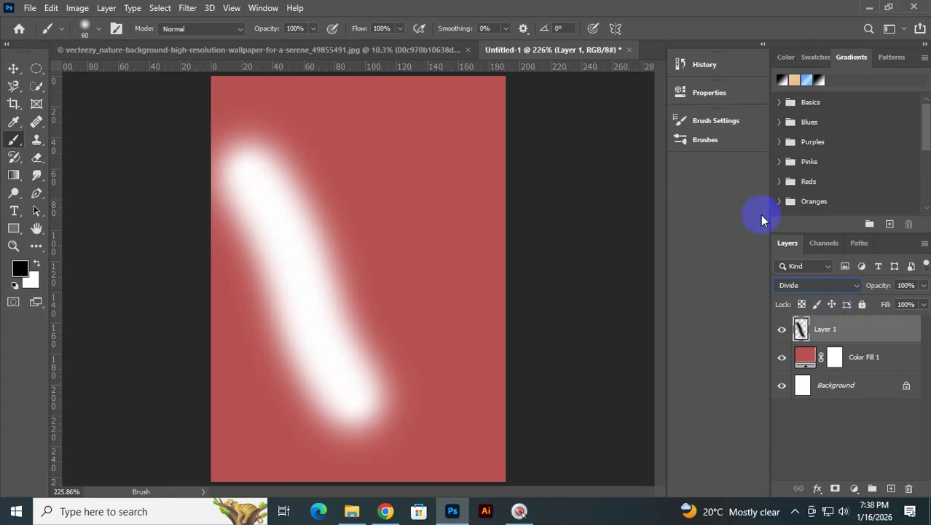
- Close the untitled and garden documents without saving their changes
click(629, 50)
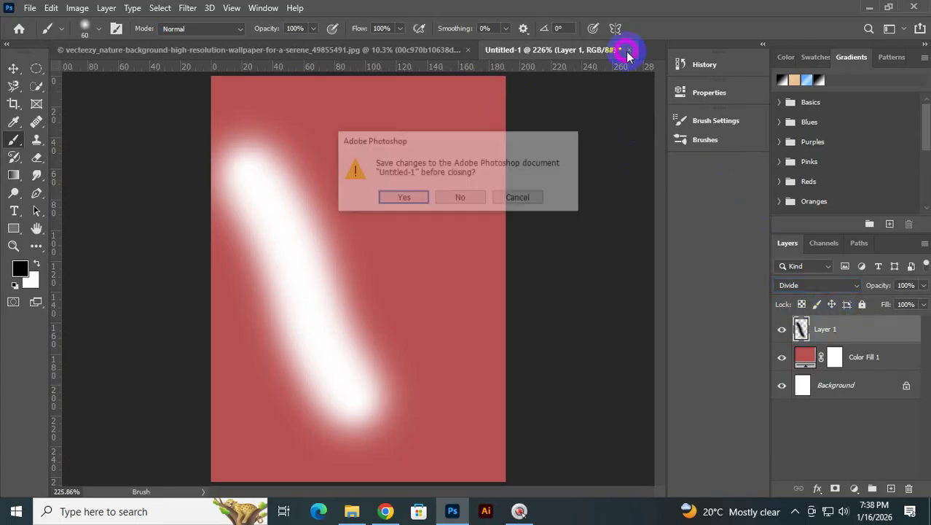
click(460, 198)
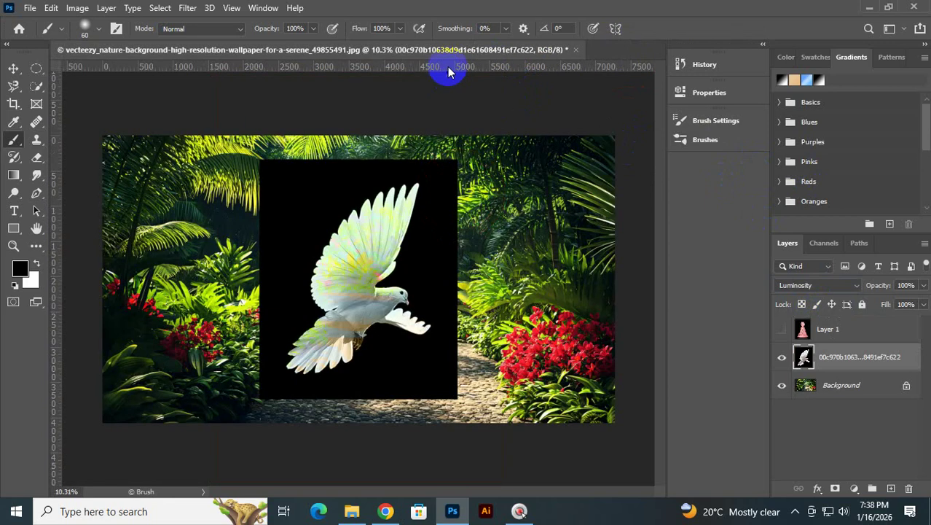
click(575, 49)
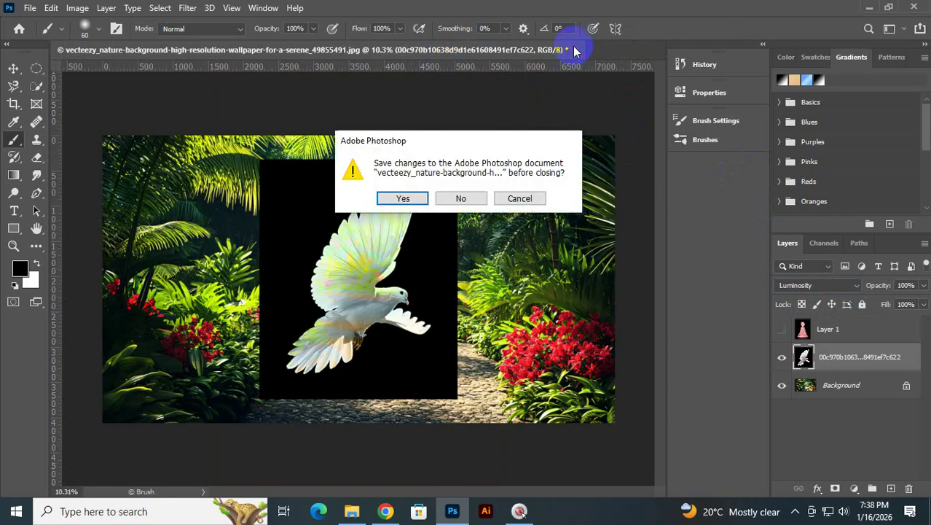
click(474, 203)
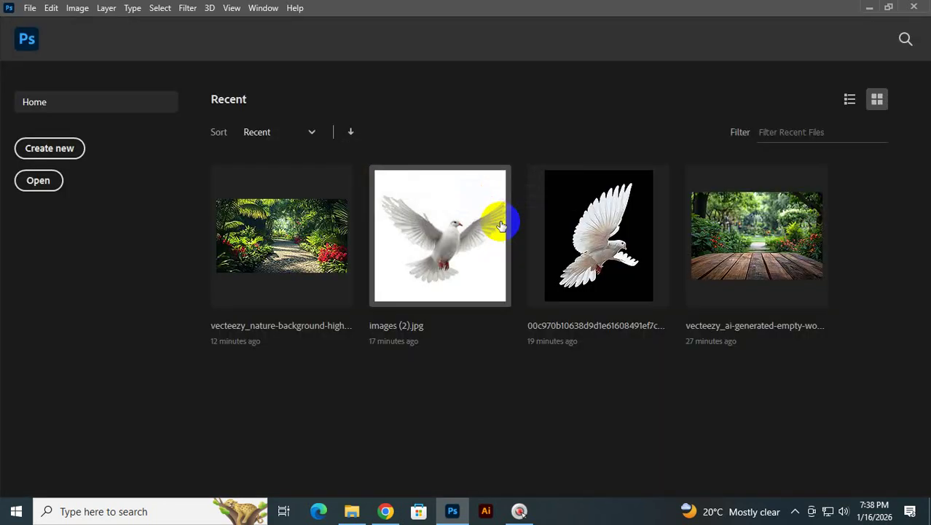
- Create a new blank 191 x 263 px document at 72 ppi from the Clipboard preset and fit it on screen
click(71, 162)
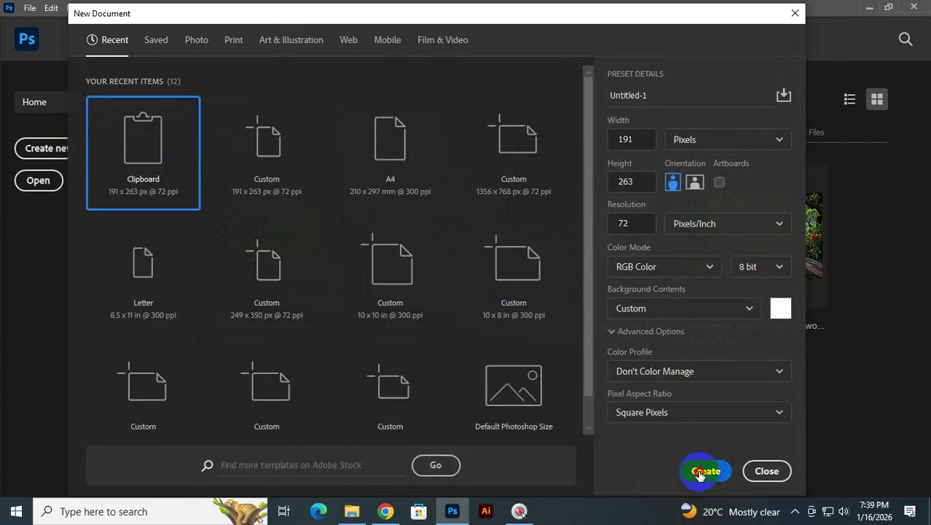
click(704, 471)
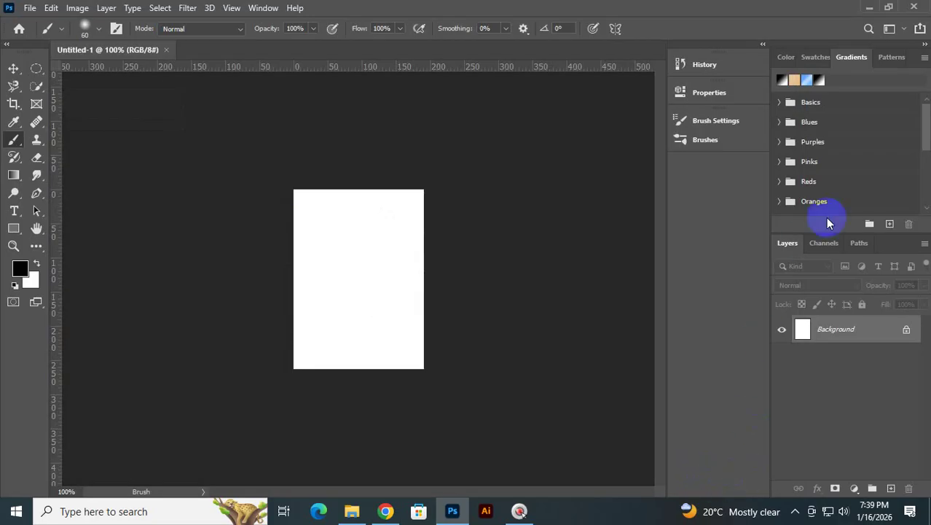
key(ctrl+KP_0)
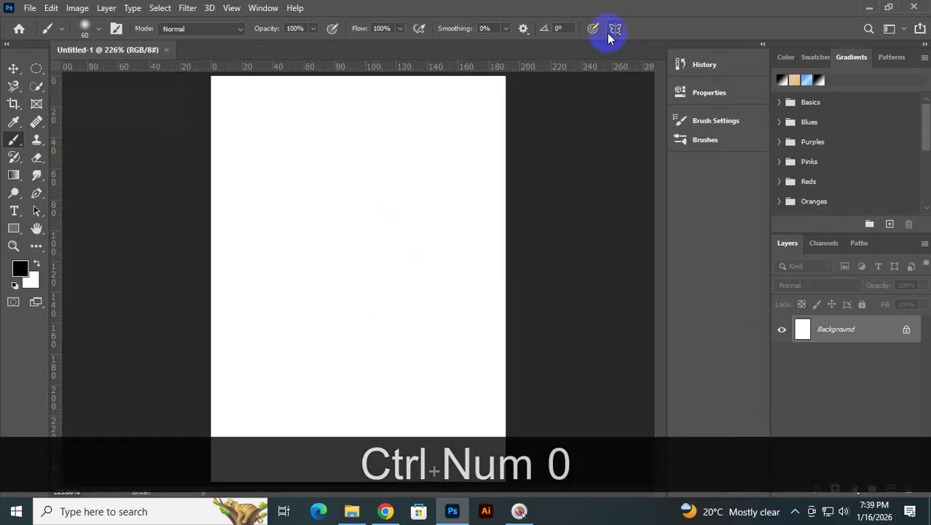
click(14, 182)
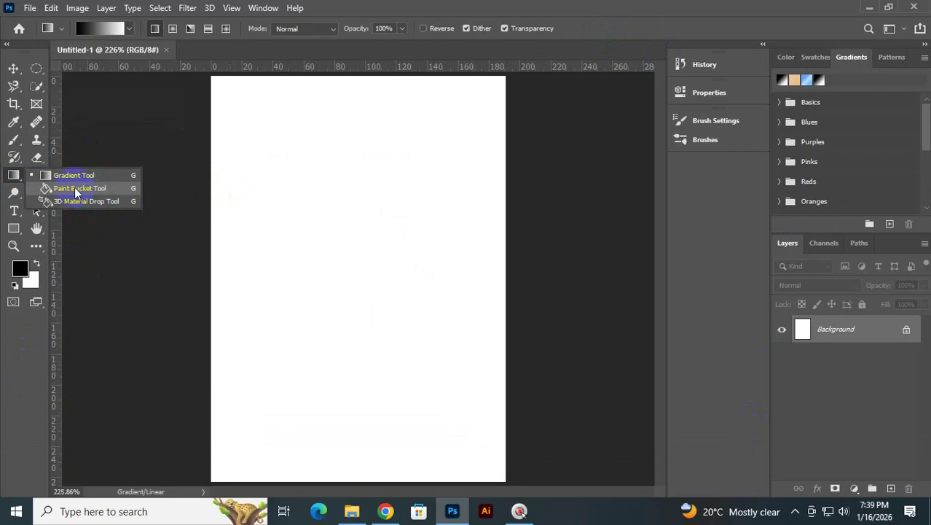
right_click(12, 179)
click(21, 178)
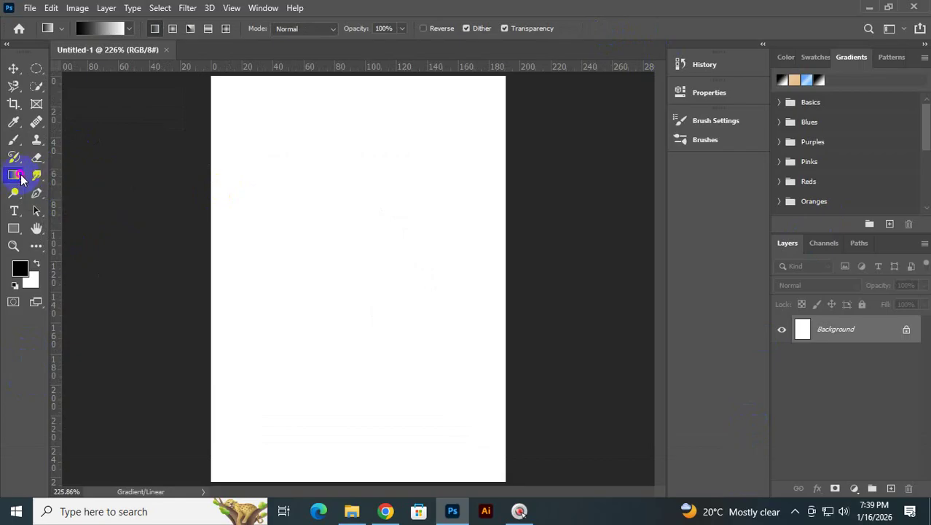
click(32, 181)
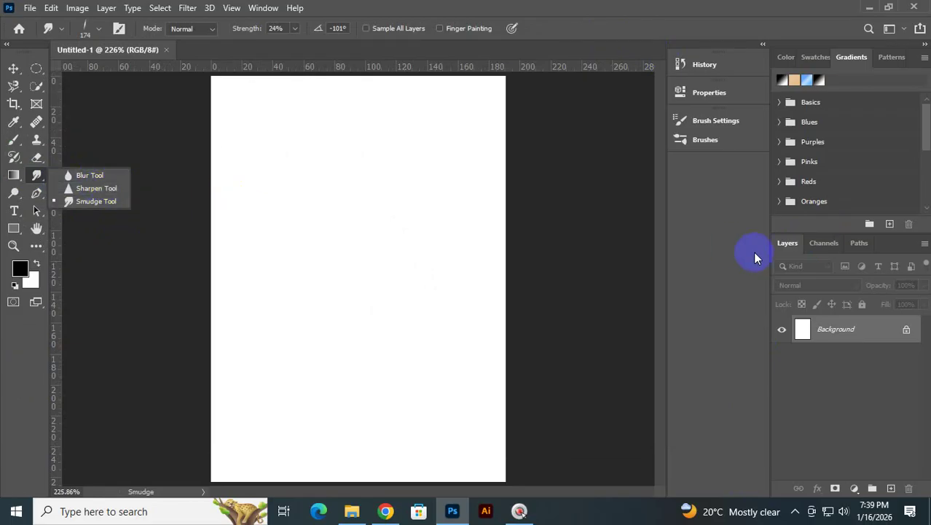
- On a new layer, draw a circular selection about 100 px wide at the canvas centre, fill it with black, and deselect
click(36, 68)
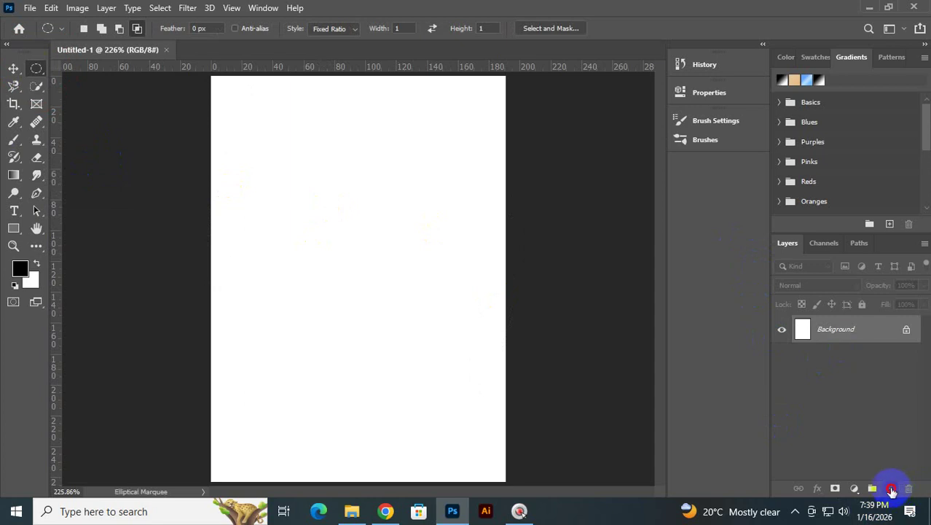
click(892, 489)
drag(287, 185, 443, 373)
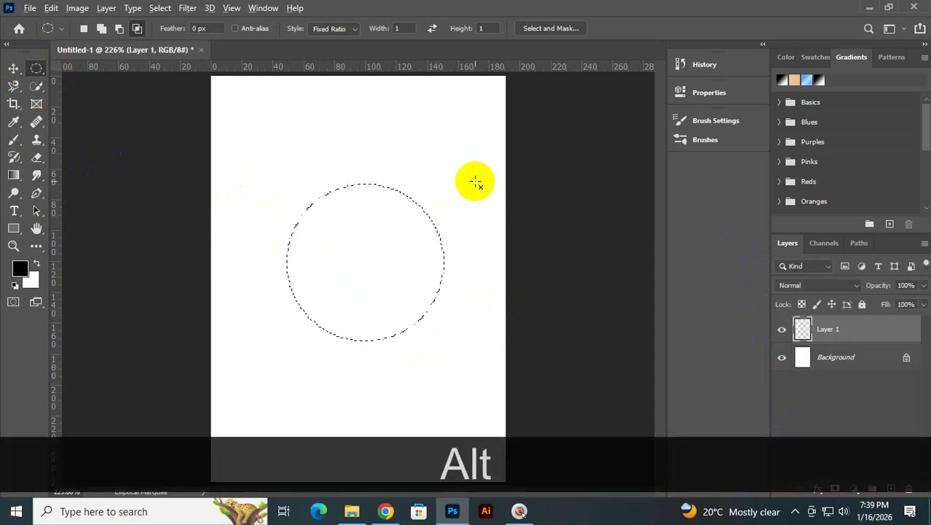
key(alt+BackSpace)
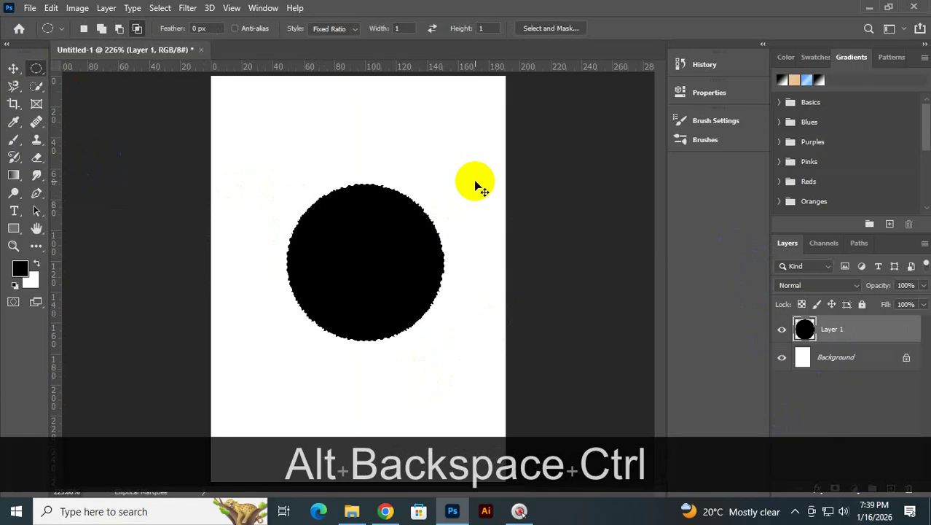
key(ctrl+d)
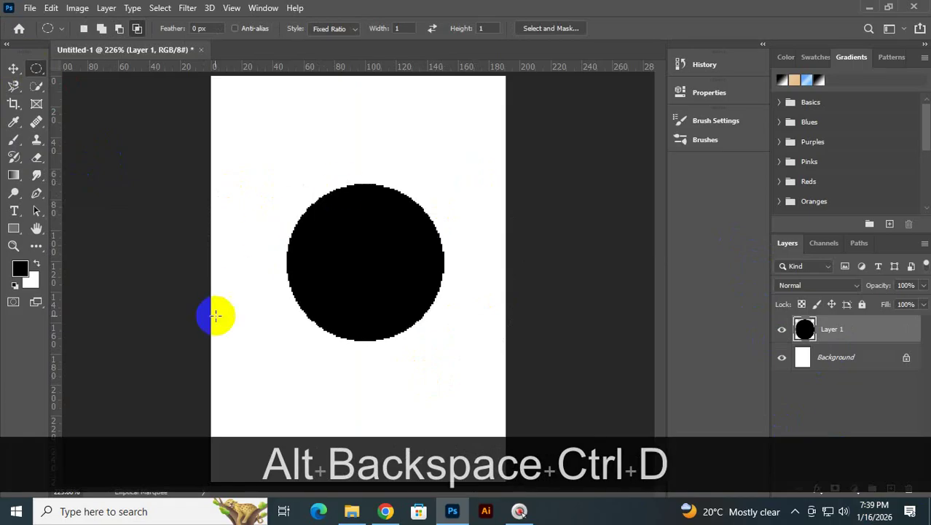
- Soften the jagged edge of the black circle all around with the Blur tool at 50% strength and 13 px size
key(ctrl+space)
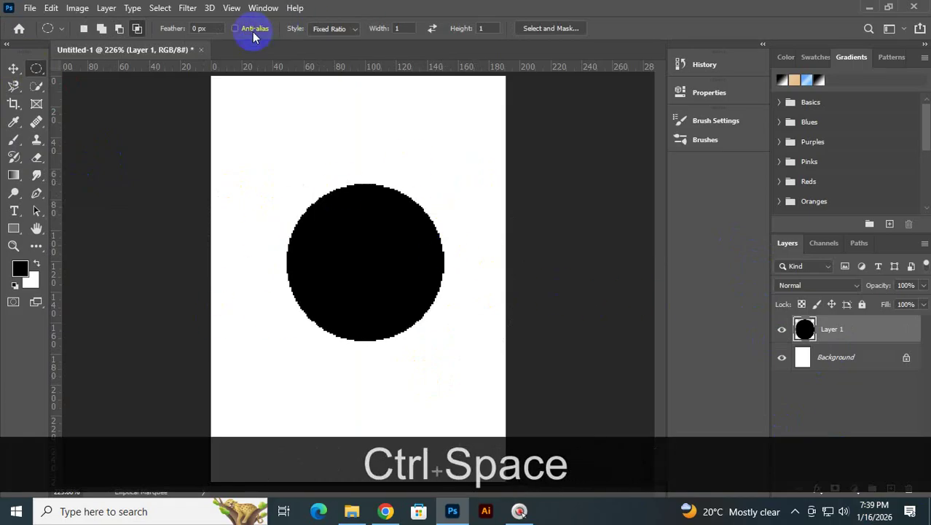
drag(409, 247, 579, 295)
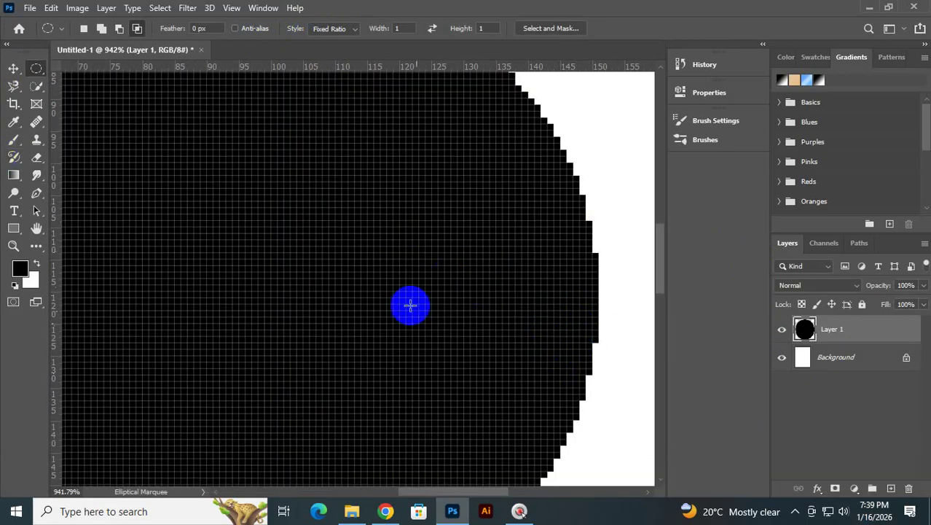
drag(503, 319, 453, 345)
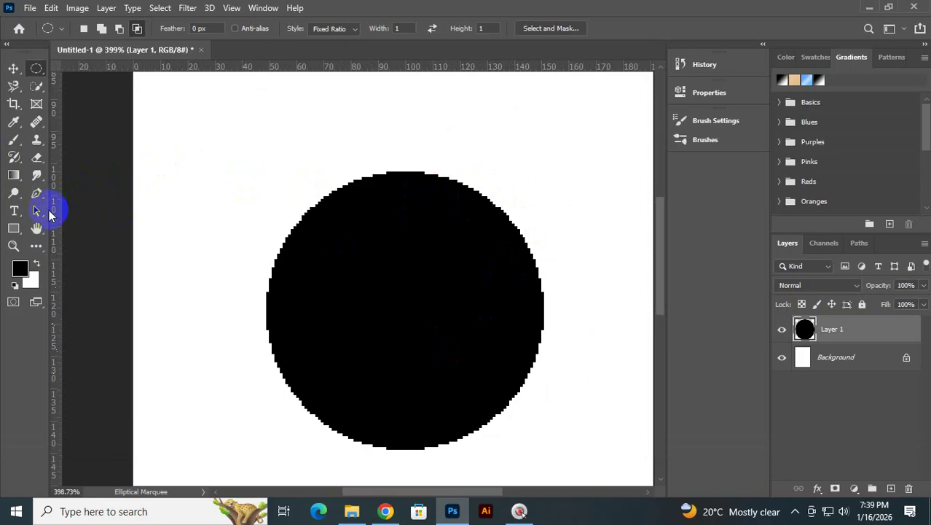
drag(38, 177, 108, 175)
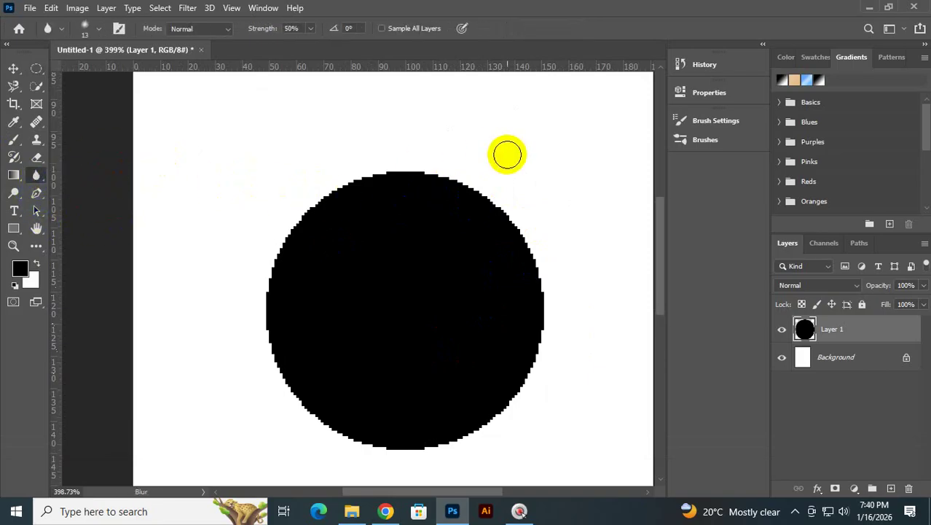
mouse_move(427, 166)
mouse_down()
mouse_move(513, 210)
mouse_move(543, 241)
mouse_move(543, 282)
mouse_move(467, 199)
mouse_move(408, 167)
mouse_move(471, 196)
mouse_move(543, 266)
mouse_move(547, 323)
mouse_move(521, 399)
mouse_move(507, 426)
mouse_move(461, 449)
mouse_move(400, 455)
mouse_move(440, 453)
mouse_move(500, 410)
mouse_move(550, 322)
mouse_move(512, 408)
mouse_move(469, 430)
mouse_move(400, 445)
mouse_move(303, 423)
mouse_move(271, 303)
mouse_move(274, 258)
mouse_move(315, 212)
mouse_move(411, 172)
mouse_move(354, 186)
mouse_move(295, 238)
mouse_move(276, 321)
mouse_move(282, 270)
mouse_move(275, 296)
mouse_move(283, 383)
mouse_move(330, 417)
mouse_move(389, 439)
mouse_move(462, 444)
mouse_move(503, 421)
mouse_move(542, 335)
mouse_up()
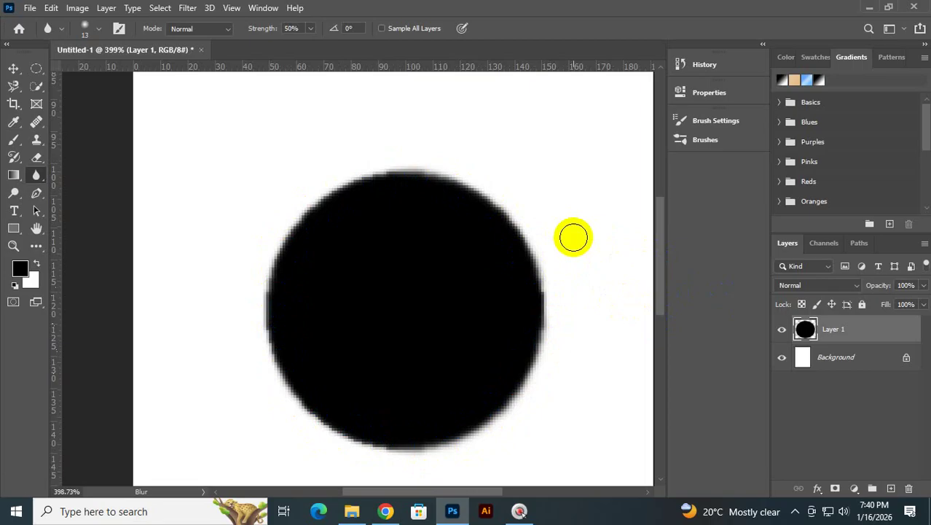
click(405, 179)
drag(406, 179, 387, 171)
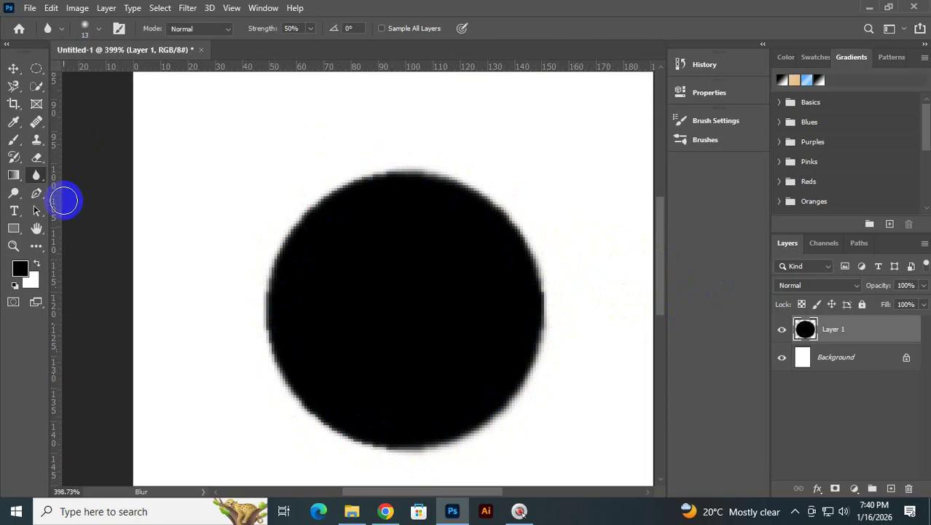
- Add the horizontal placeholder text "Lorem Ipsum" above the circle at 48 pt and color it red
click(20, 212)
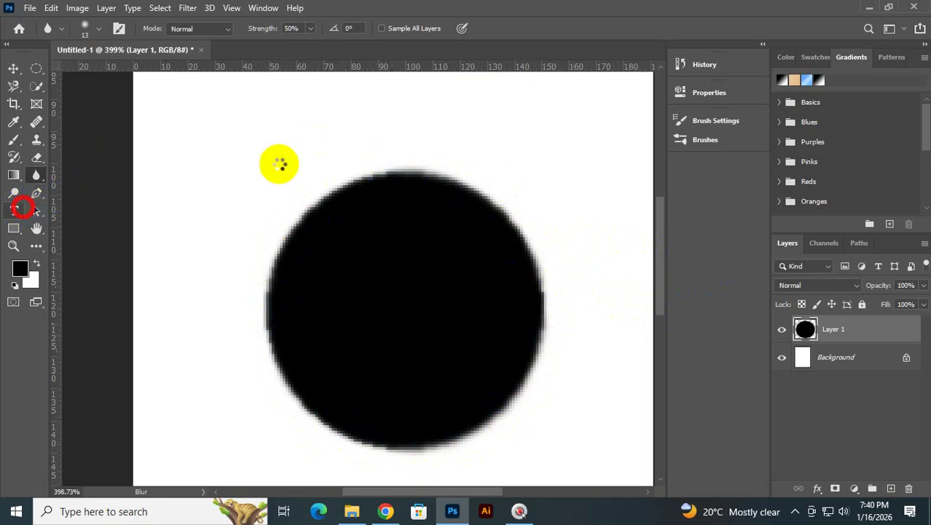
click(297, 109)
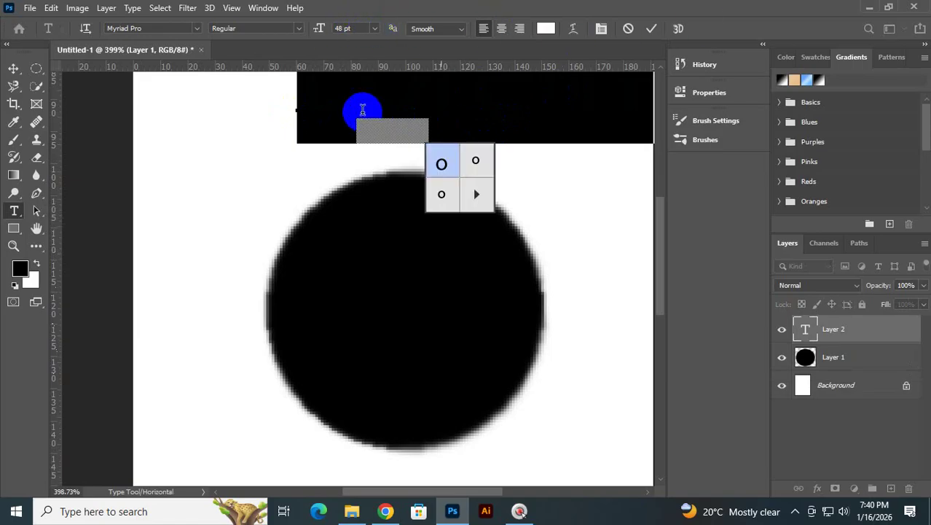
click(355, 104)
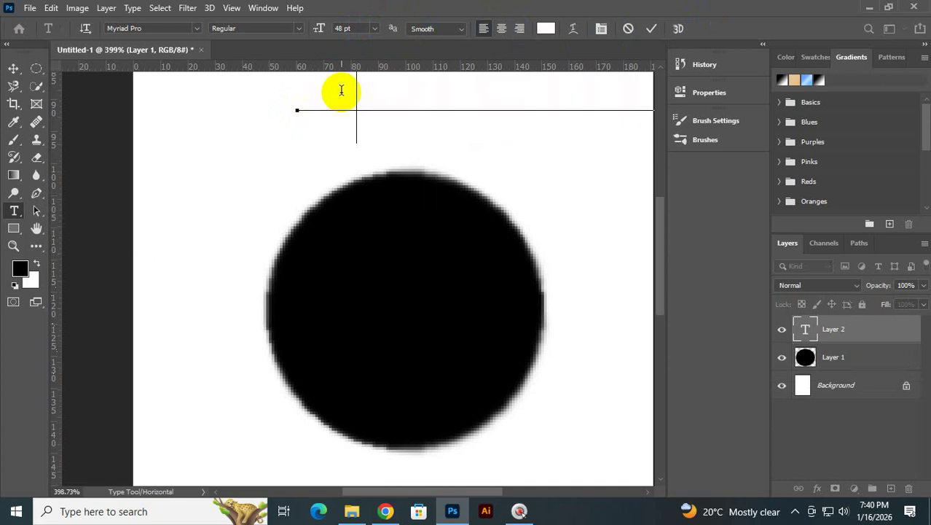
key(ctrl+a)
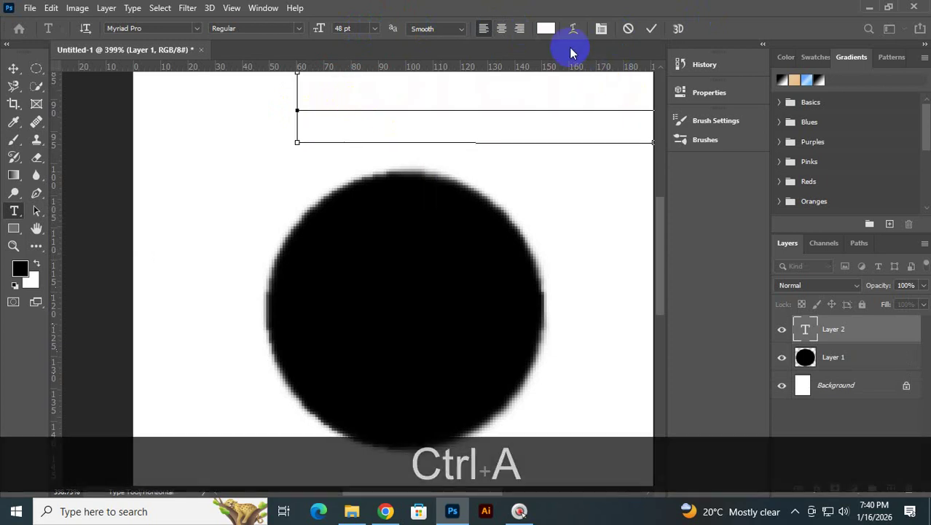
click(546, 29)
mouse_move(572, 336)
mouse_down()
mouse_move(492, 422)
mouse_move(644, 281)
mouse_up()
click(792, 255)
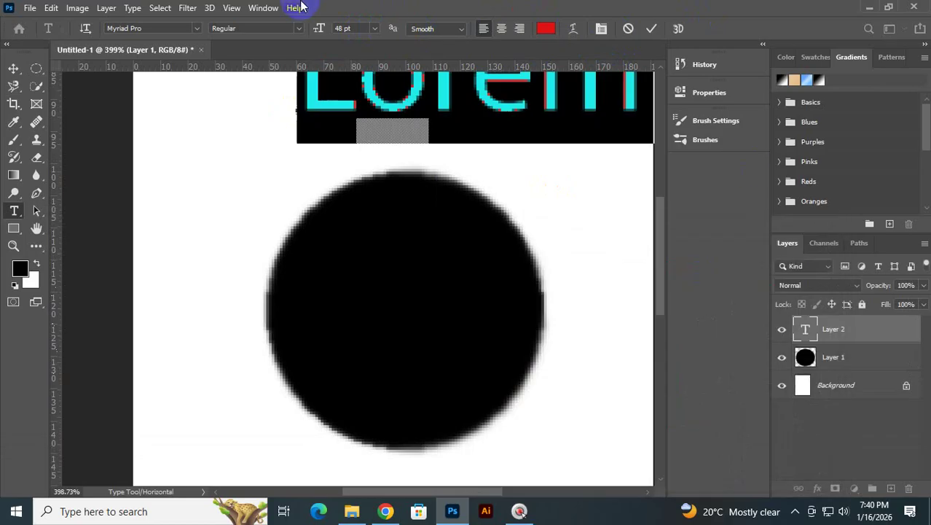
click(355, 27)
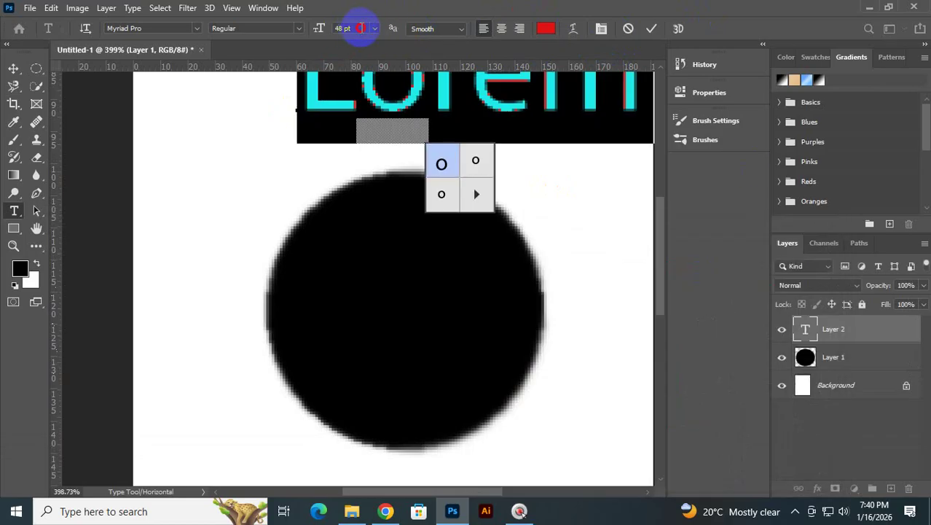
click(673, 29)
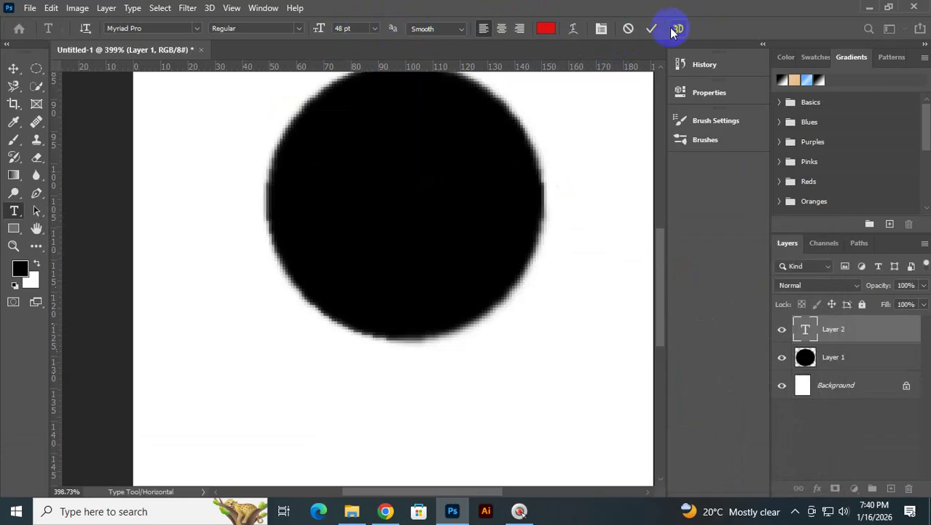
click(652, 28)
scroll(526, 179, up, 5)
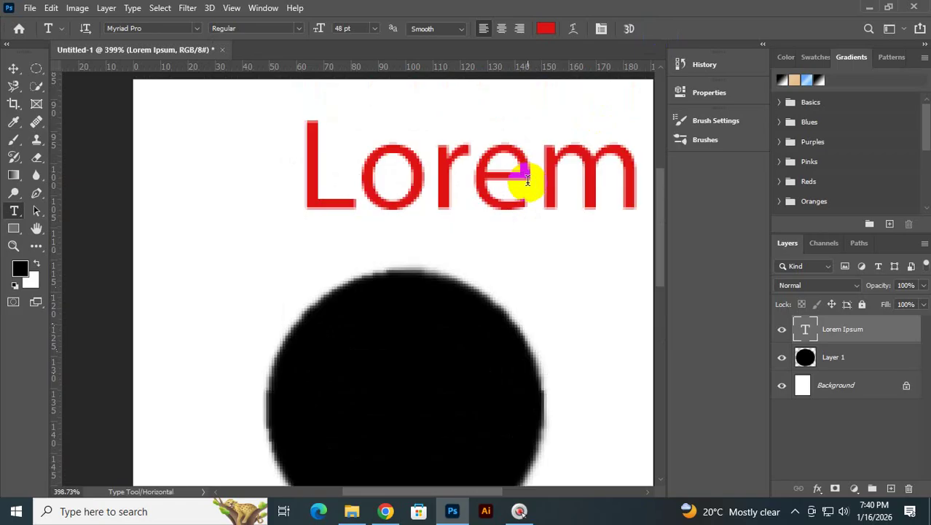
- Scale the red Lorem Ipsum text down to fit within the canvas width and center it above the circle
click(13, 68)
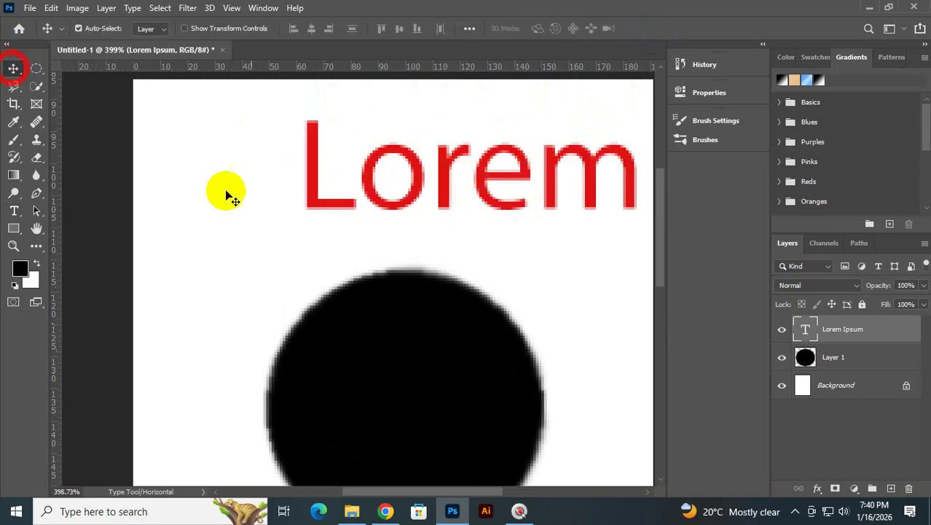
drag(436, 181, 284, 191)
key(ctrl)
key(ctrl+t)
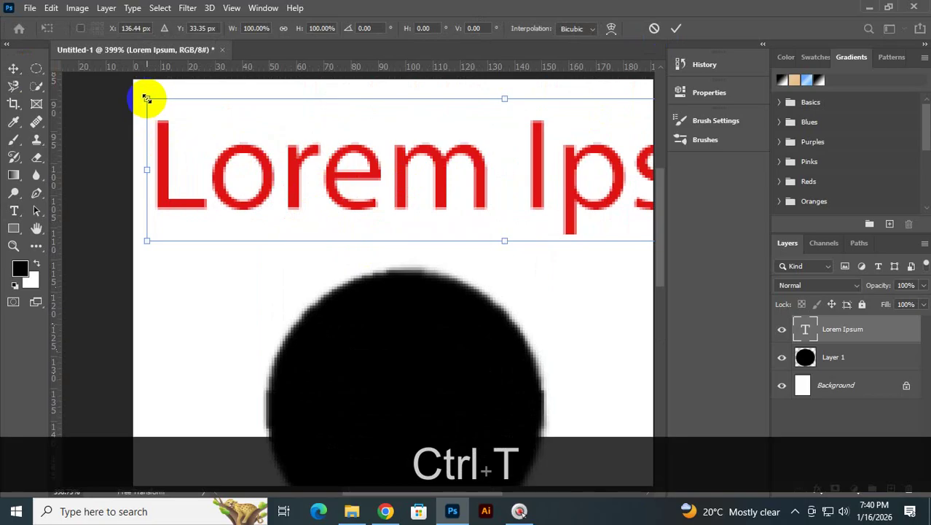
drag(147, 98, 348, 215)
drag(509, 176, 405, 160)
click(676, 28)
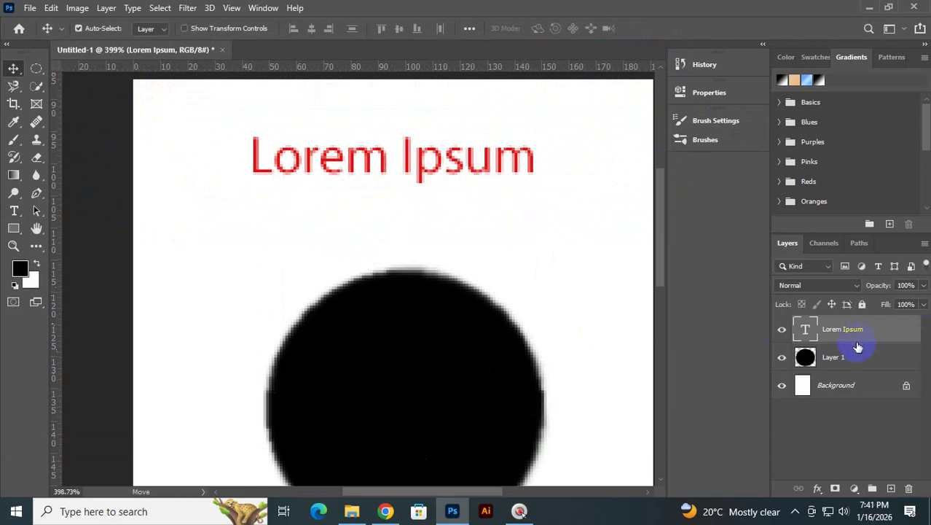
- Try the Blur tool on the Lorem Ipsum text layer and delete that layer
click(37, 179)
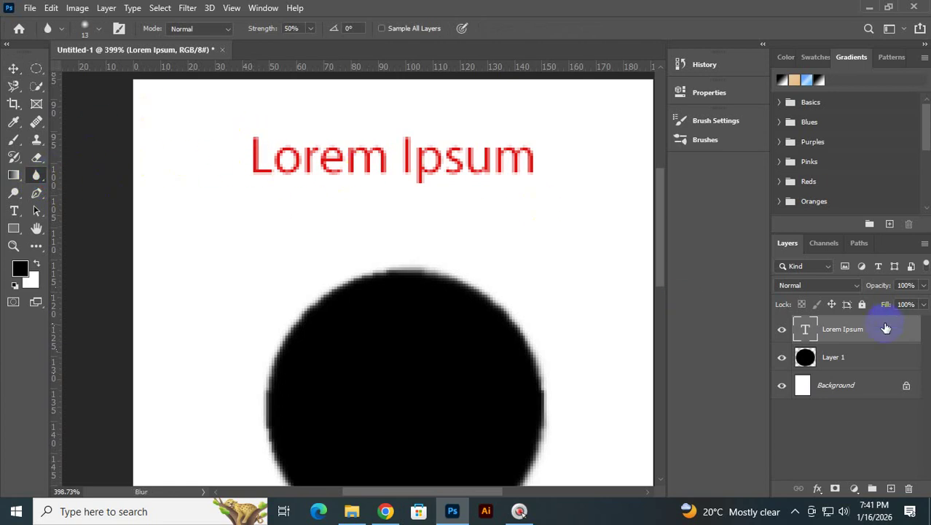
drag(833, 338, 910, 489)
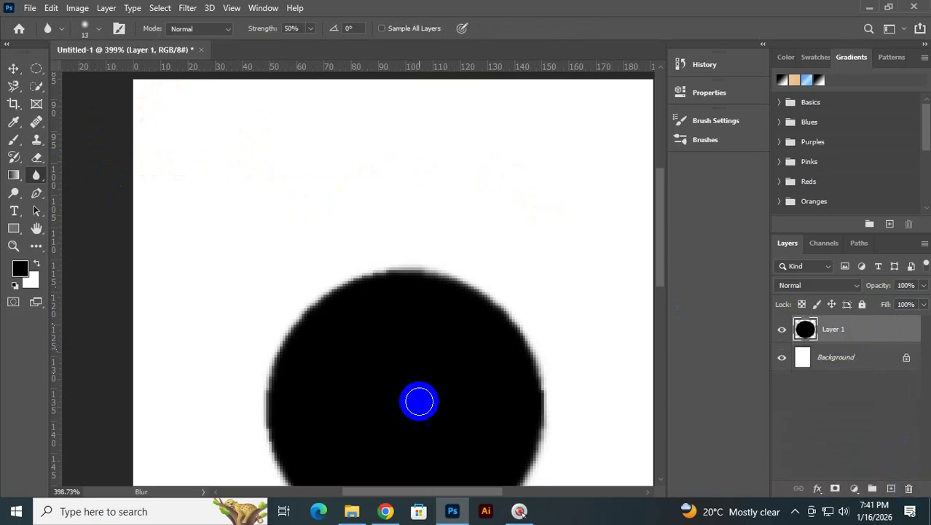
click(14, 215)
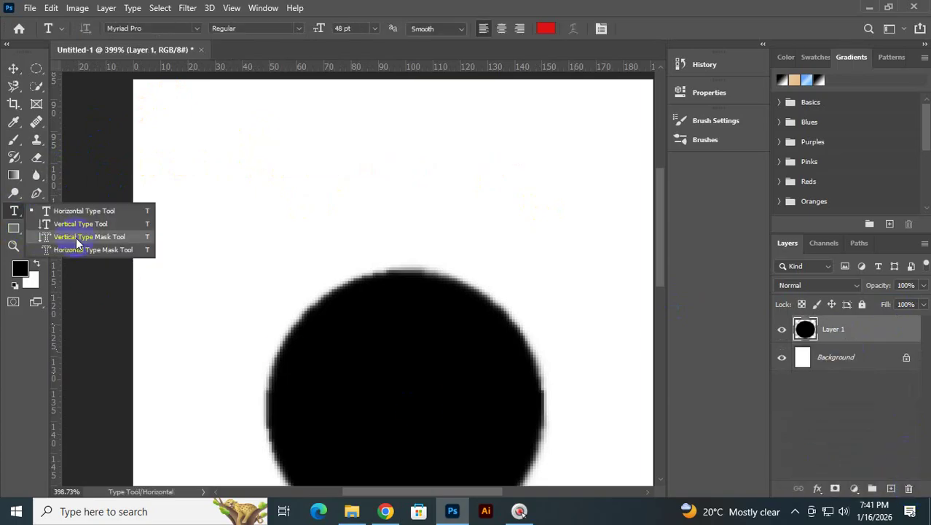
click(633, 12)
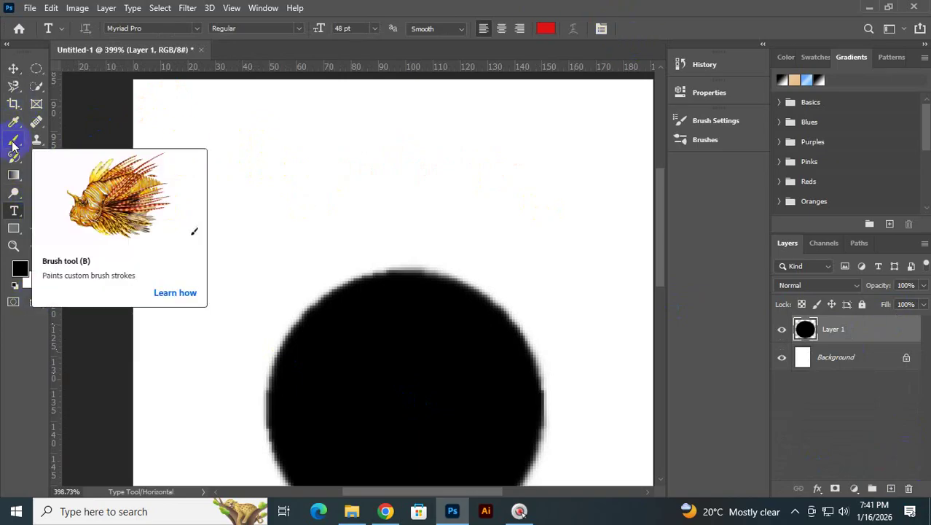
click(15, 144)
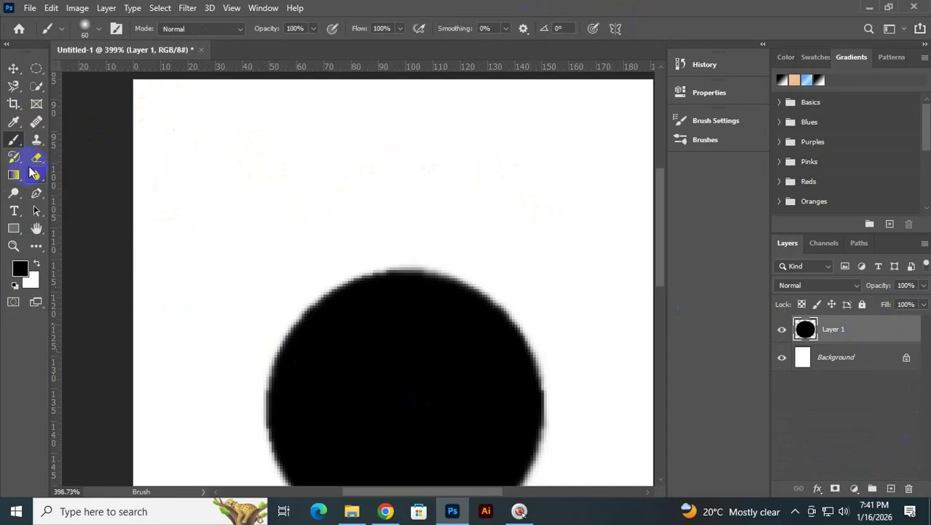
click(14, 175)
click(37, 174)
- Open the close-up-smiley-model-posing portrait from the Downloads folder
click(30, 8)
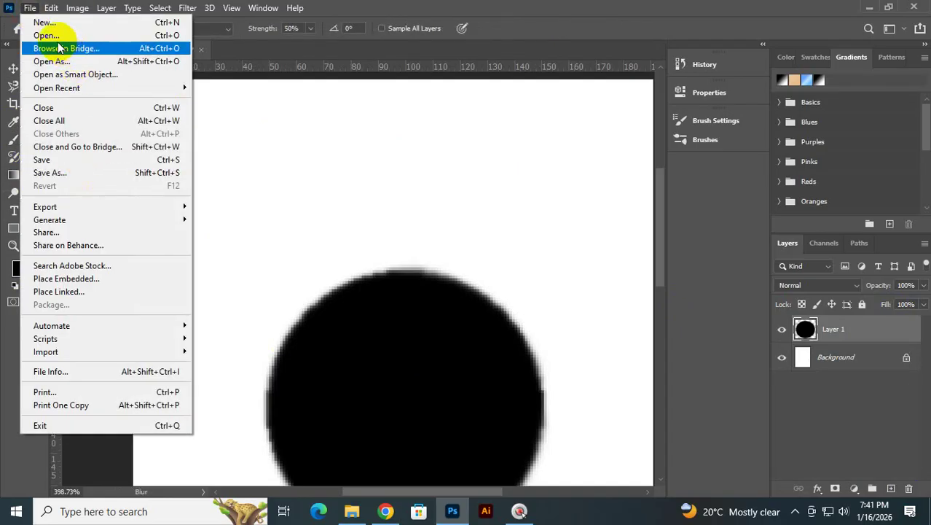
click(44, 35)
scroll(233, 206, down, 4)
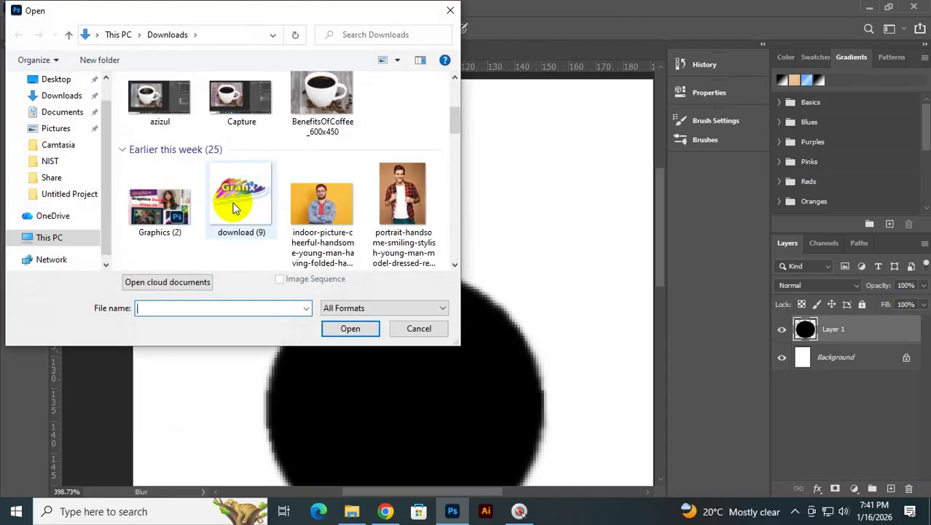
scroll(293, 207, down, 3)
scroll(296, 213, down, 3)
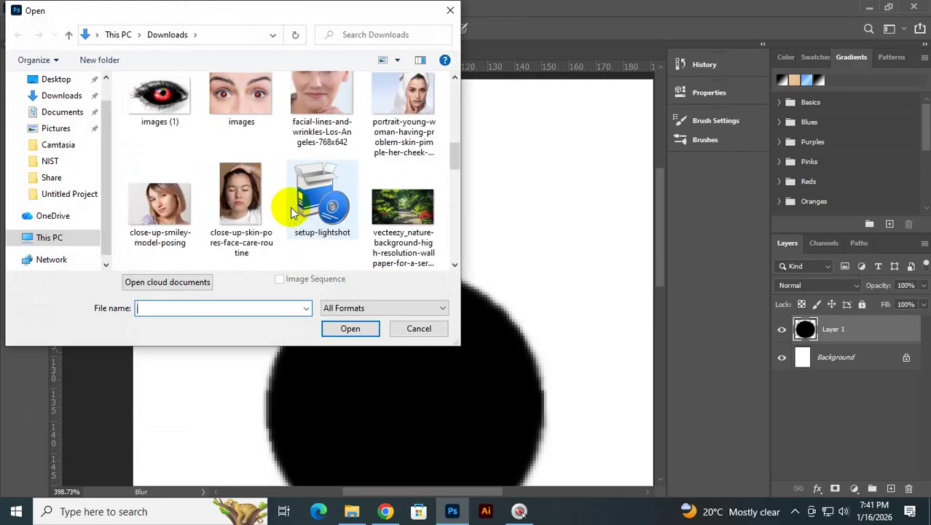
double_click(168, 202)
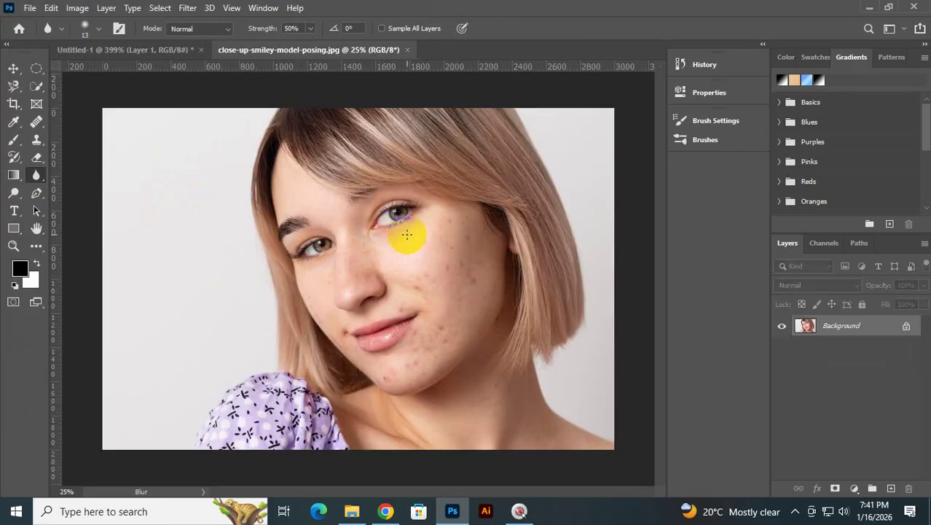
- Duplicate the portrait's Background layer, with the blemished cheek and nose area in close view
key(ctrl+space)
drag(406, 234, 416, 233)
drag(426, 302, 350, 217)
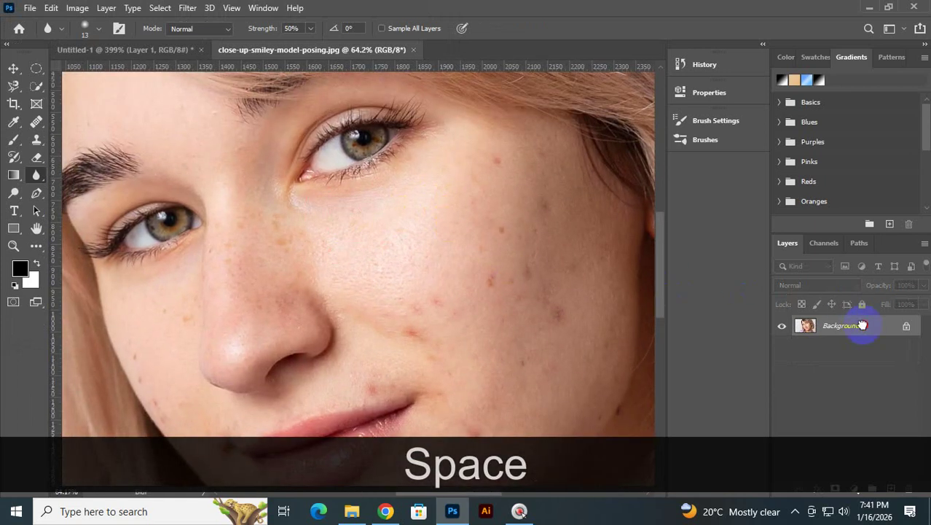
drag(862, 325, 898, 488)
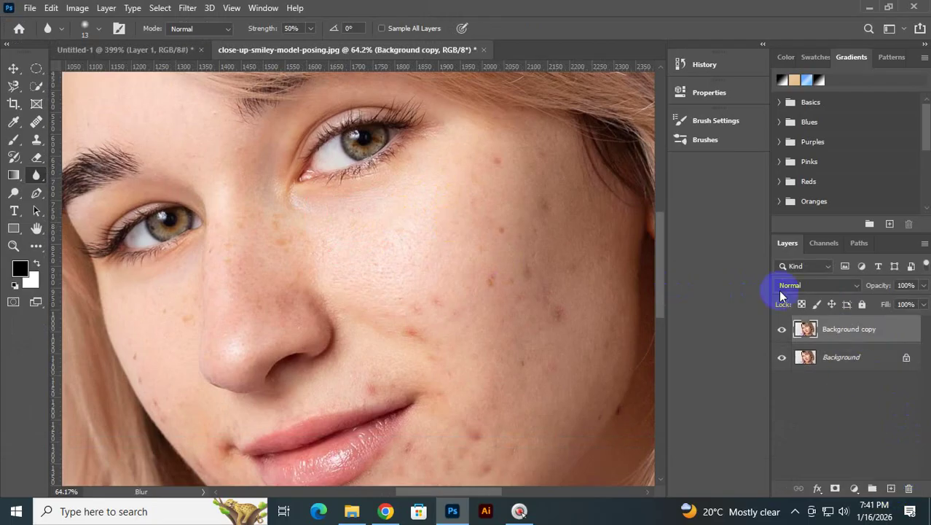
- Enlarge the Blur tool's brush to 90
key(bracketright)
key(bracketright)
key(bracketright)
key(bracketright)
key(bracketright)
key(bracketright)
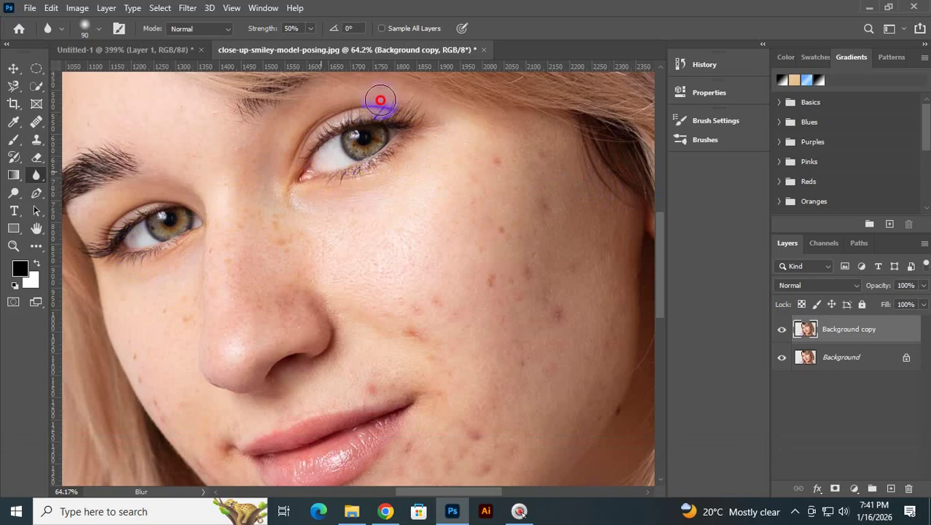
- Try blurring the lashes around the eye nearest the blemished cheek and the skin beside the hairline, and undo the strokes
mouse_move(429, 125)
mouse_down()
mouse_move(352, 144)
mouse_move(381, 119)
mouse_up()
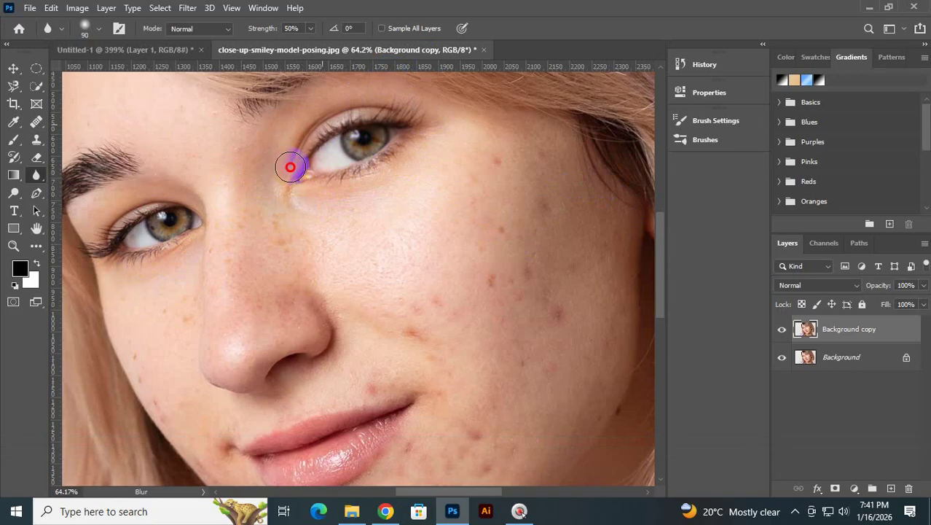
drag(353, 168, 358, 172)
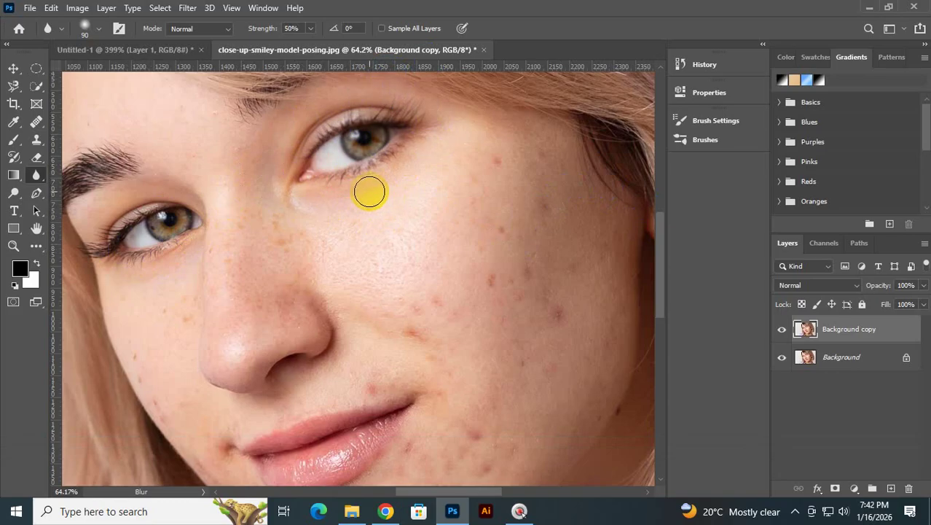
drag(407, 143, 413, 152)
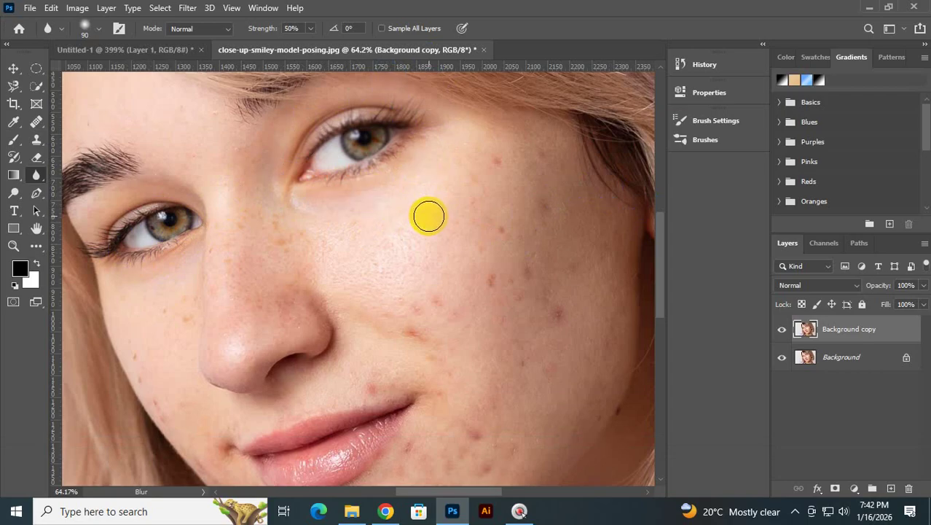
drag(612, 274, 609, 241)
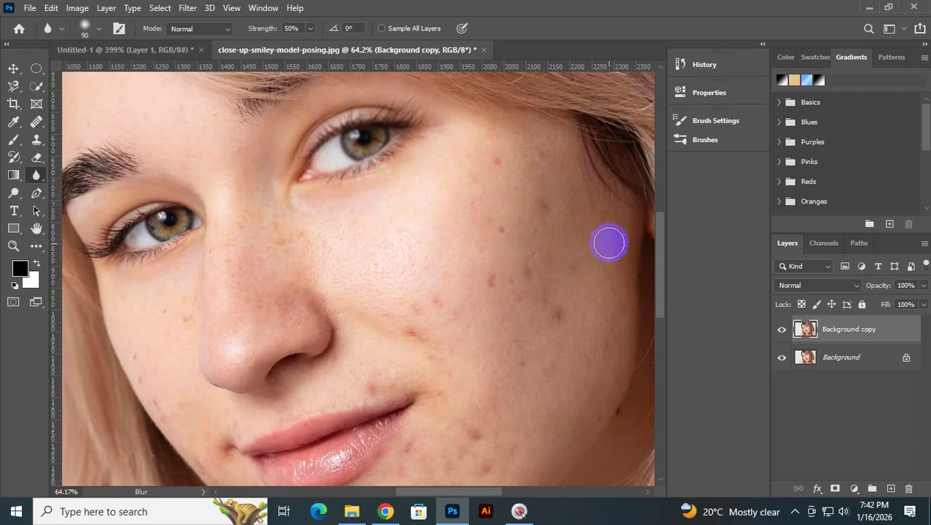
key(ctrl+z)
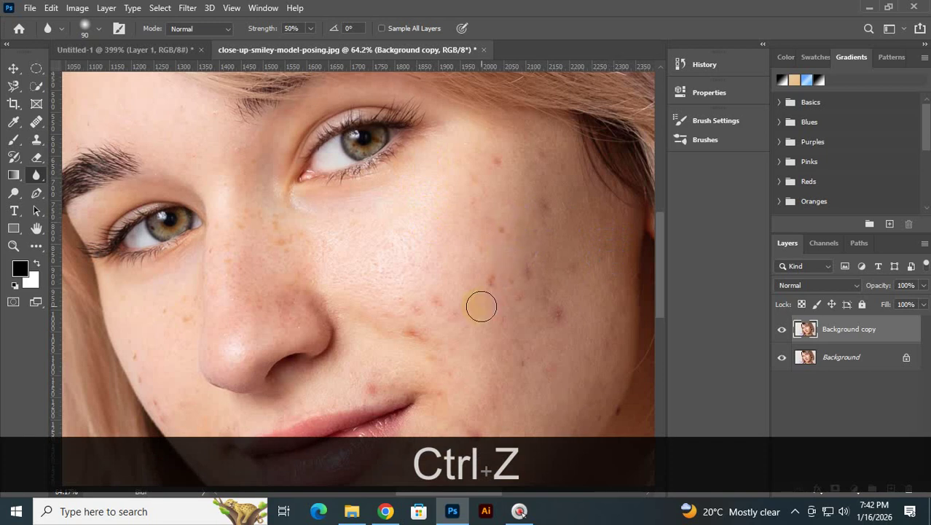
- Blur the blemished skin on the cheek, jaw and chin of the Background copy layer
drag(547, 290, 570, 372)
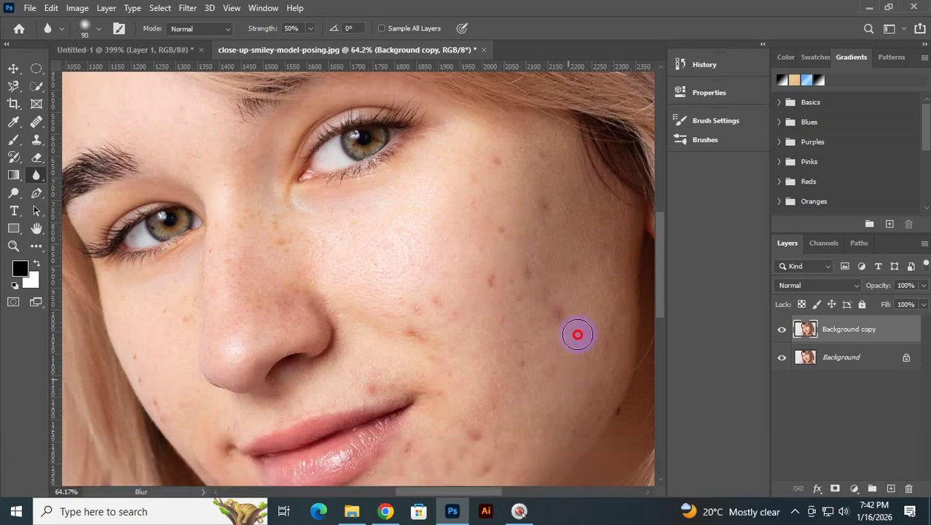
mouse_move(577, 334)
mouse_down()
mouse_move(603, 331)
mouse_move(596, 375)
mouse_move(585, 414)
mouse_move(539, 461)
mouse_up()
scroll(496, 354, down, 1)
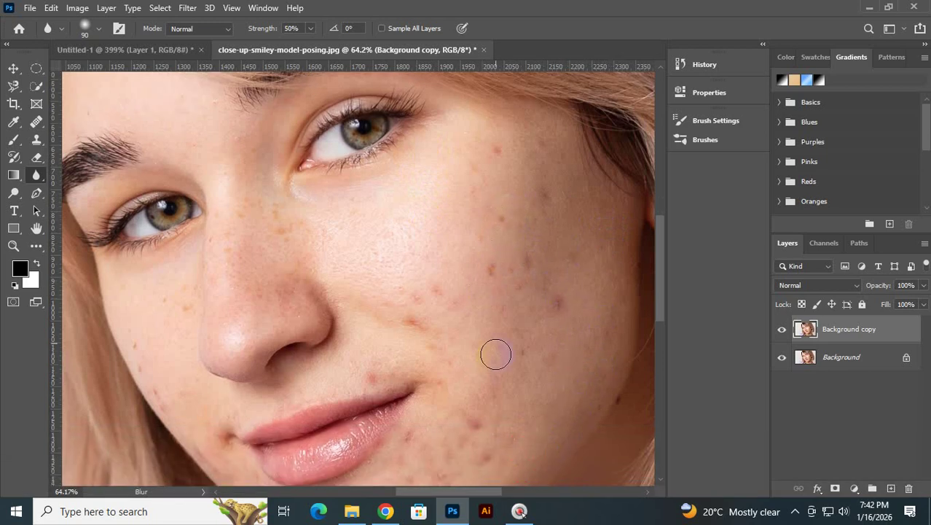
scroll(496, 354, down, 1)
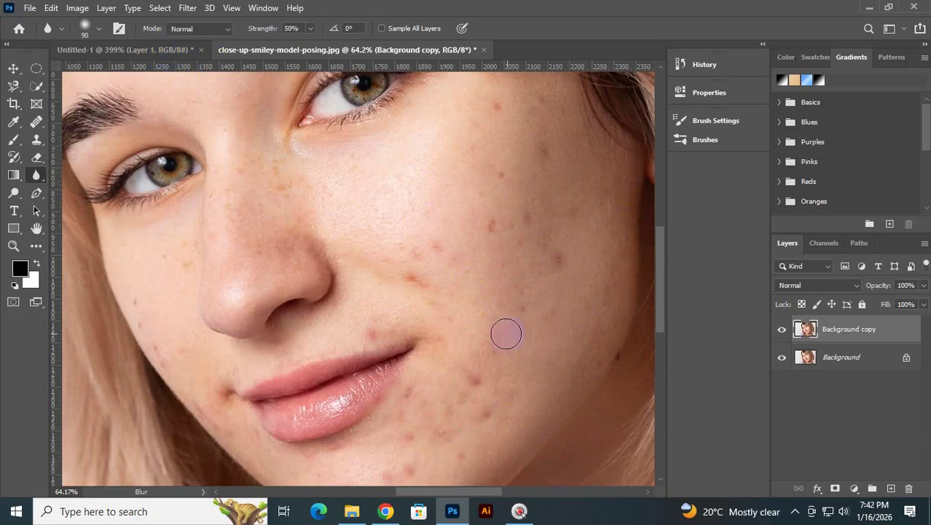
scroll(441, 306, down, 2)
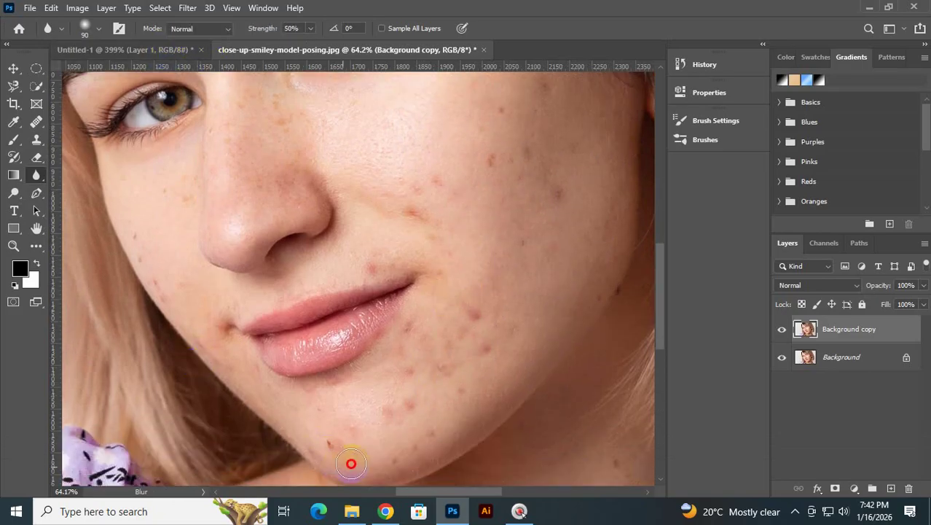
click(453, 318)
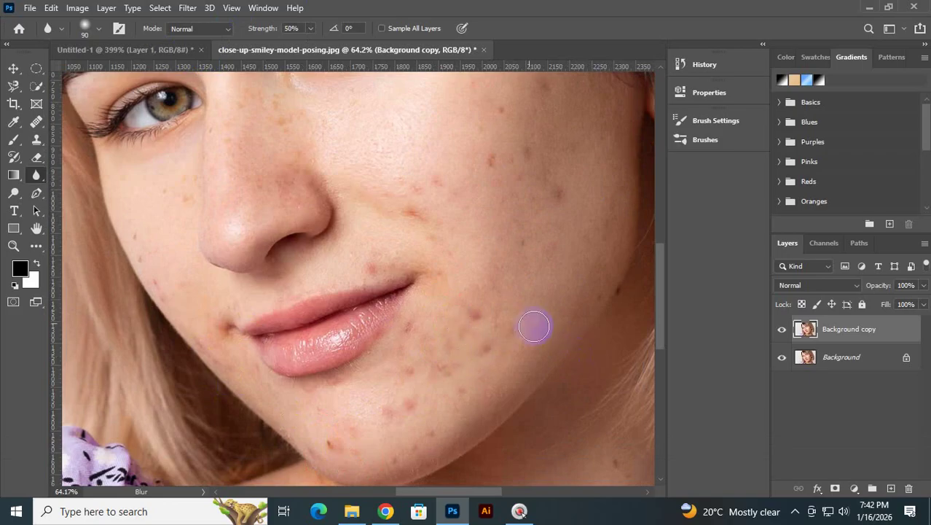
- Float the Untitled-1 document in its own window and blur the upper edge of the black circle
drag(169, 50, 182, 66)
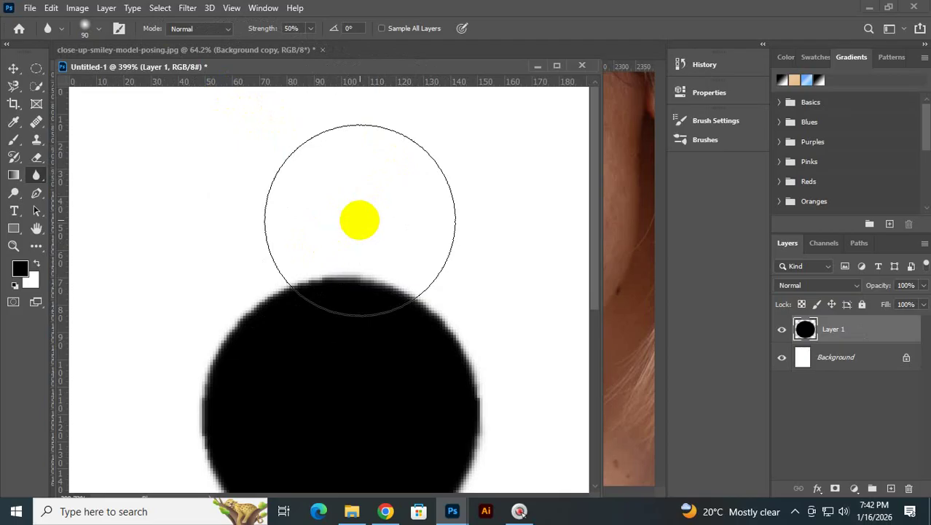
click(357, 292)
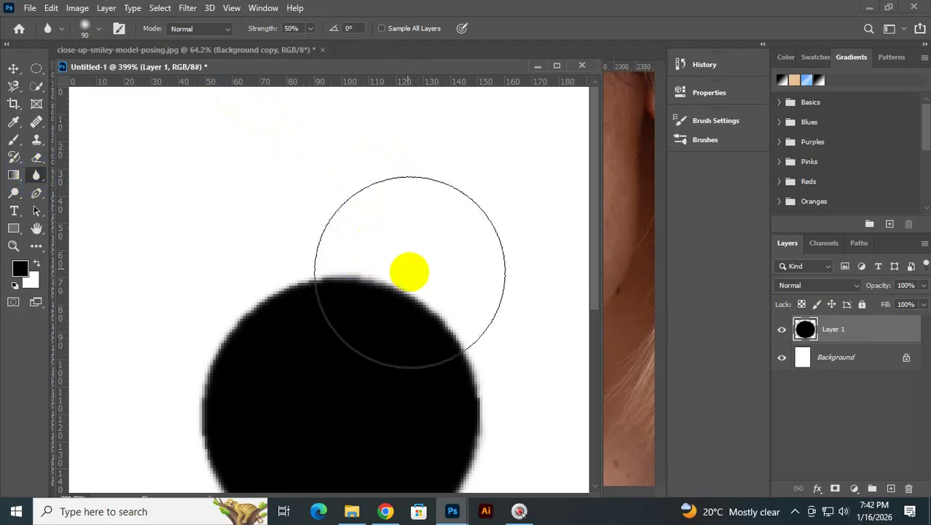
click(257, 372)
mouse_move(258, 371)
mouse_down()
mouse_move(290, 380)
mouse_move(310, 277)
mouse_move(332, 271)
mouse_move(283, 298)
mouse_move(358, 298)
mouse_move(343, 291)
mouse_move(422, 358)
mouse_move(419, 272)
mouse_up()
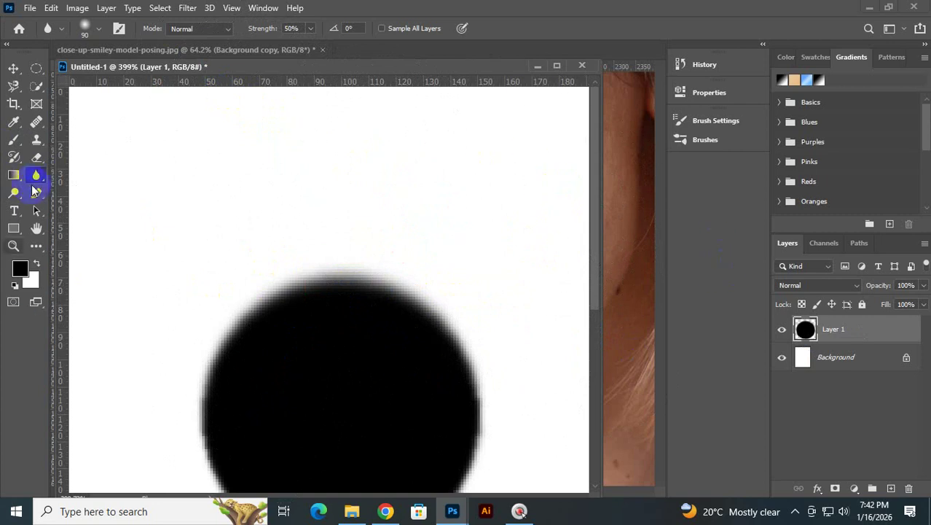
drag(38, 175, 60, 181)
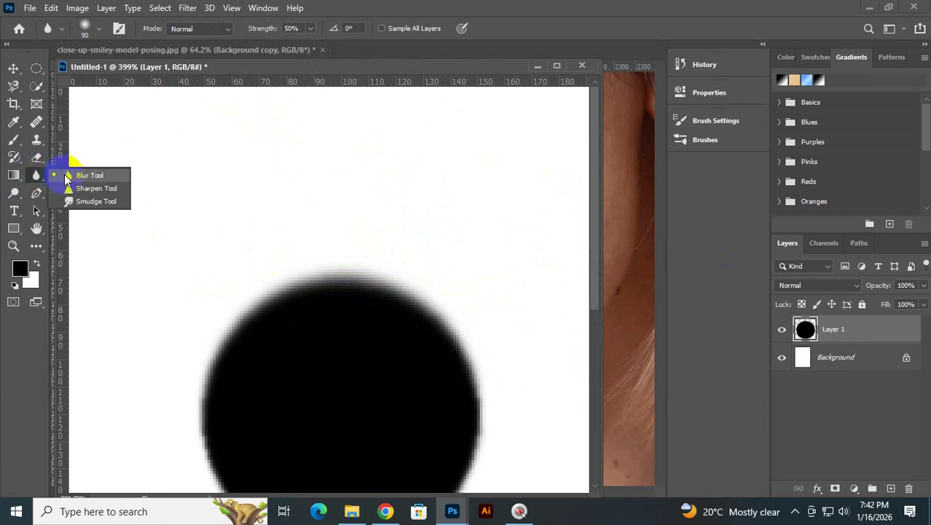
click(187, 8)
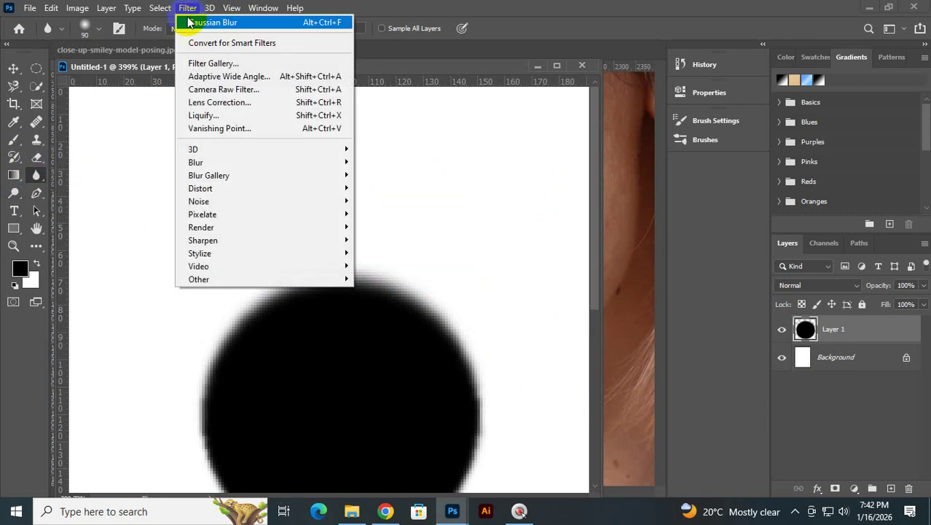
mouse_move(234, 161)
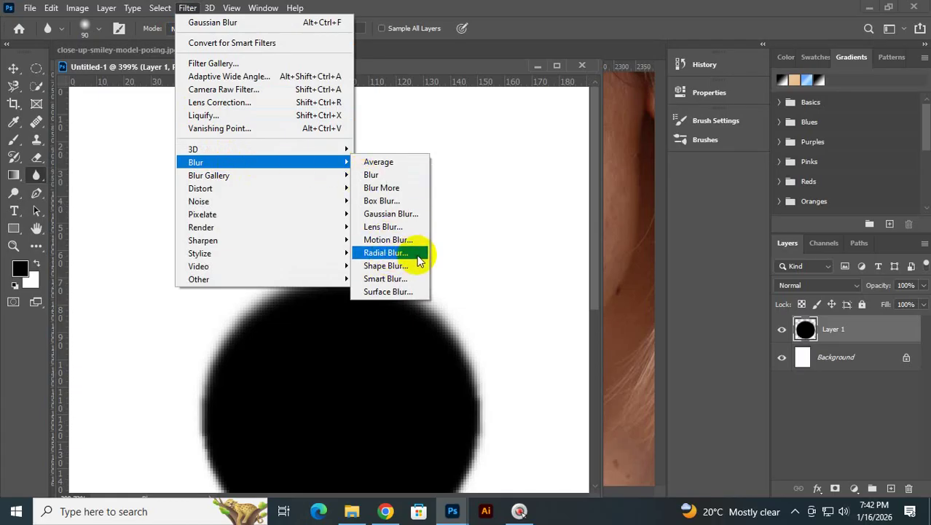
click(651, 6)
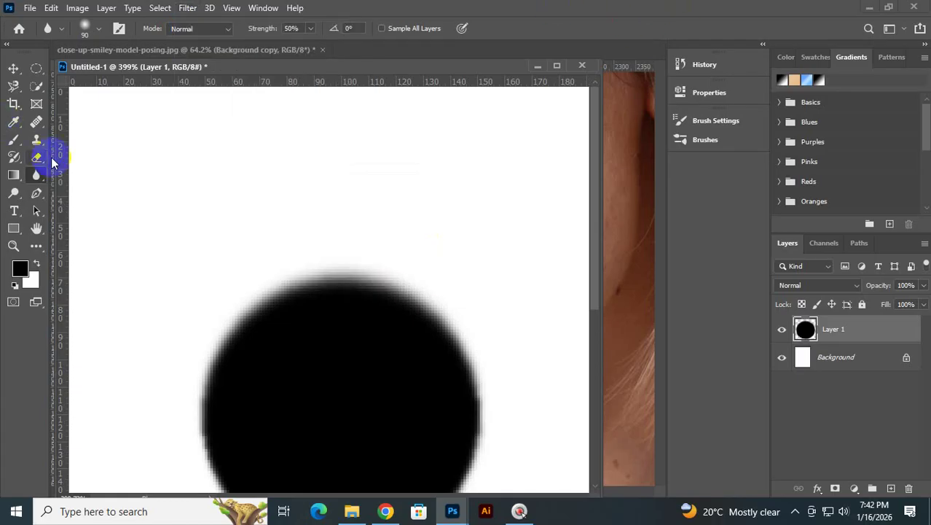
- Switch to the Sharpen tool and enlarge its brush to 70
click(36, 175)
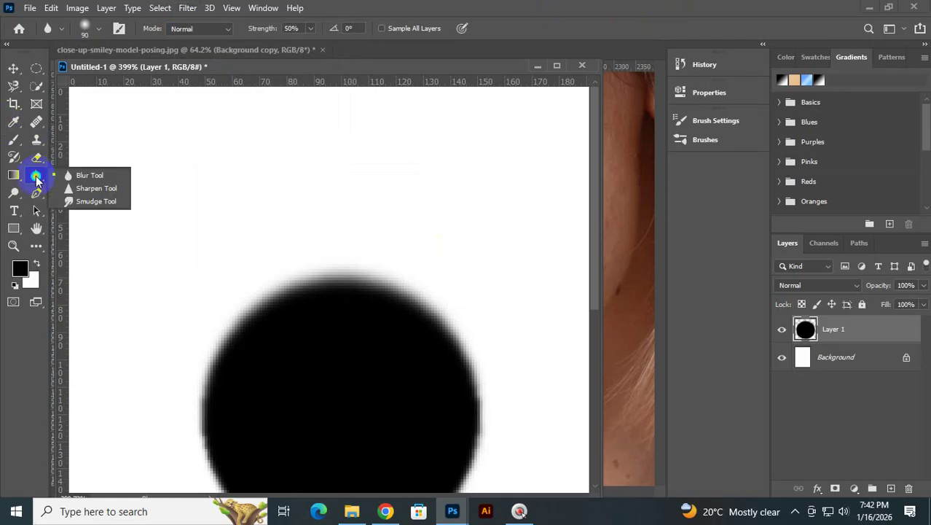
click(102, 196)
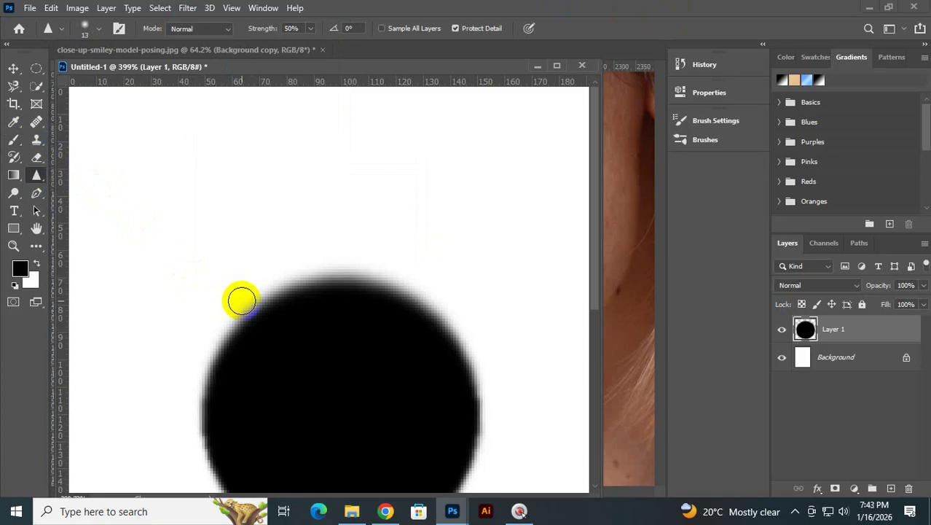
key(bracketright)
key(bracketright)
key(bracketright)
key(bracketright)
key(bracketright)
key(bracketright)
key(bracketright)
key(bracketright)
key(bracketright)
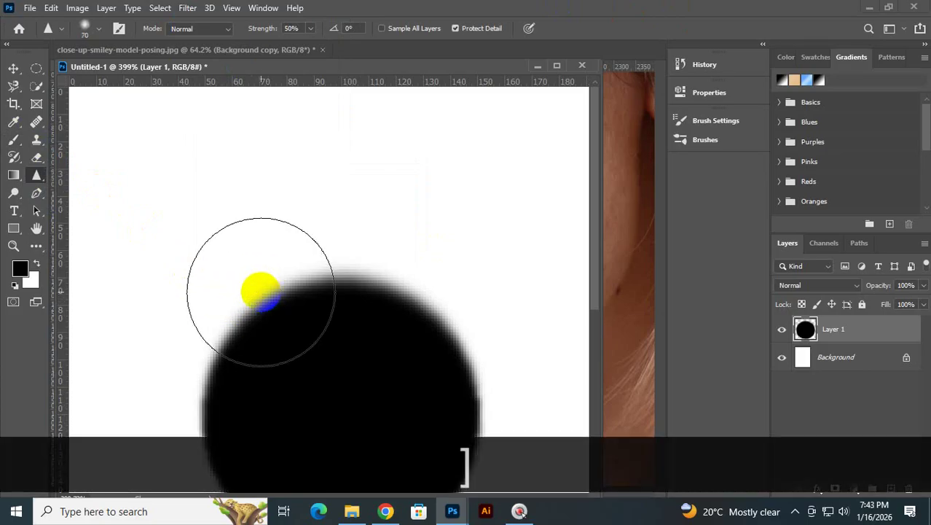
- Try sharpening the blurred upper edge of the black circle with the size 70 brush
mouse_move(376, 291)
mouse_down()
mouse_move(320, 268)
mouse_move(373, 286)
mouse_up()
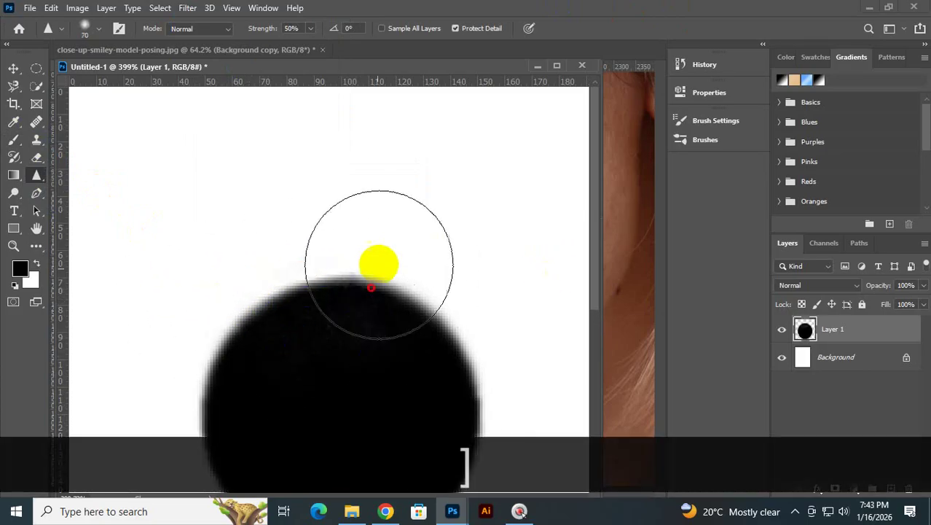
mouse_move(403, 313)
mouse_down()
mouse_move(471, 329)
mouse_move(318, 308)
mouse_move(207, 312)
mouse_move(392, 300)
mouse_move(422, 279)
mouse_move(461, 339)
mouse_move(465, 291)
mouse_up()
scroll(512, 318, down, 3)
mouse_move(345, 289)
mouse_down()
mouse_move(388, 289)
mouse_move(345, 293)
mouse_move(318, 263)
mouse_move(338, 223)
mouse_move(332, 285)
mouse_move(453, 285)
mouse_up()
- Undo the sharpening strokes on the black circle
key(ctrl+z)
key(ctrl+z)
key(ctrl+z)
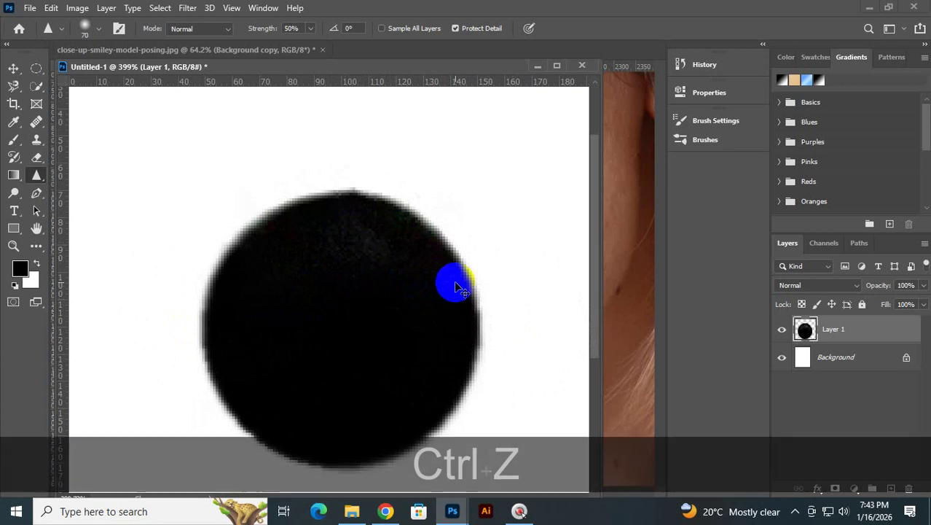
key(ctrl+z)
key(ctrl+z)
key(ctrl+z)
key(ctrl+z)
key(ctrl+z)
key(ctrl+z)
key(ctrl+z)
key(ctrl+z)
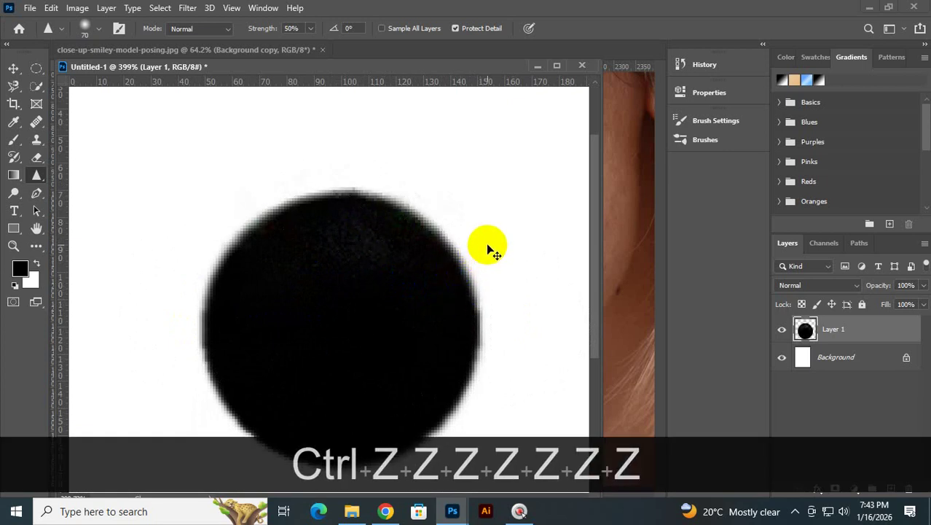
key(ctrl+z)
key(ctrl+z)
key(ctrl+z)
key(ctrl+z)
key(ctrl+z)
key(ctrl+z)
key(ctrl+z)
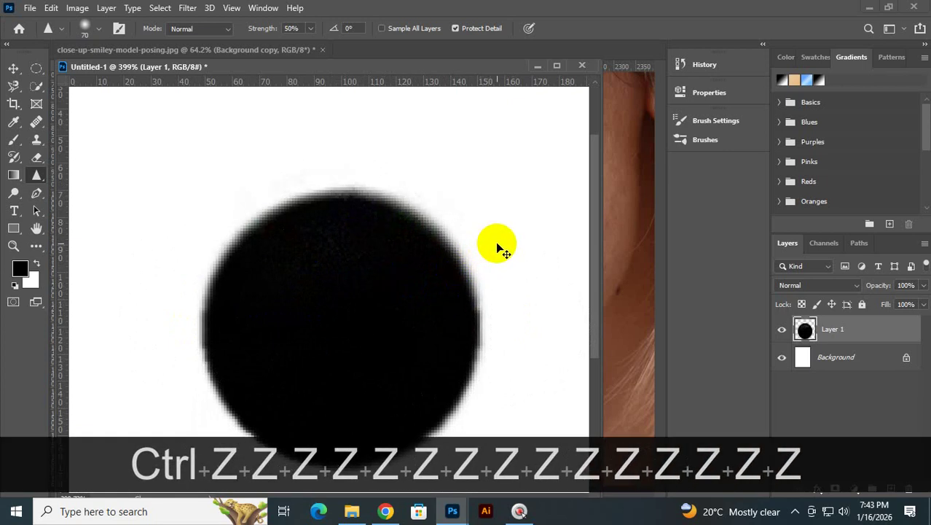
- Reduce the Sharpen brush to 35 and sharpen the circle's top and right edge
key(bracketleft)
key(bracketleft)
key(bracketleft)
key(bracketleft)
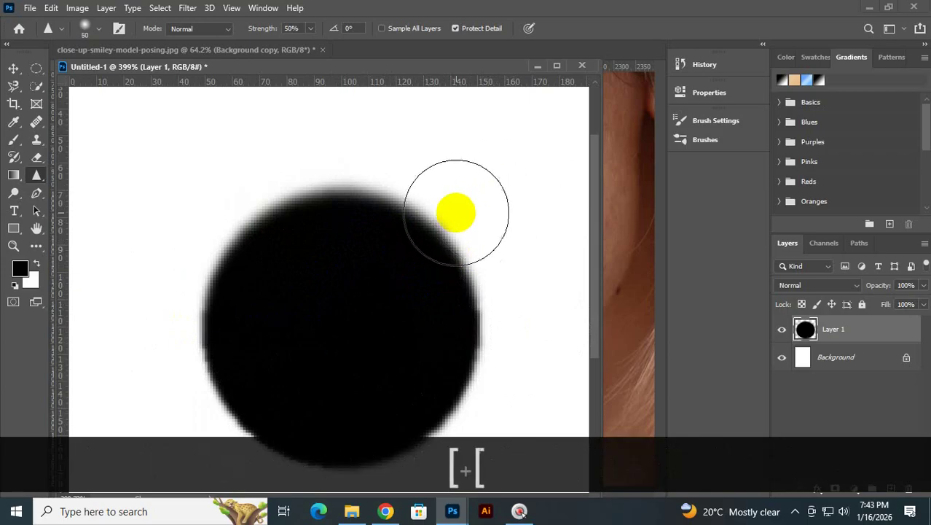
mouse_move(461, 218)
mouse_down()
mouse_move(288, 150)
mouse_move(246, 214)
mouse_move(487, 187)
mouse_move(264, 183)
mouse_move(347, 170)
mouse_move(290, 168)
mouse_move(421, 164)
mouse_move(439, 197)
mouse_move(416, 191)
mouse_move(494, 274)
mouse_move(357, 162)
mouse_move(453, 175)
mouse_move(450, 200)
mouse_move(397, 175)
mouse_move(509, 301)
mouse_move(492, 317)
mouse_move(480, 283)
mouse_up()
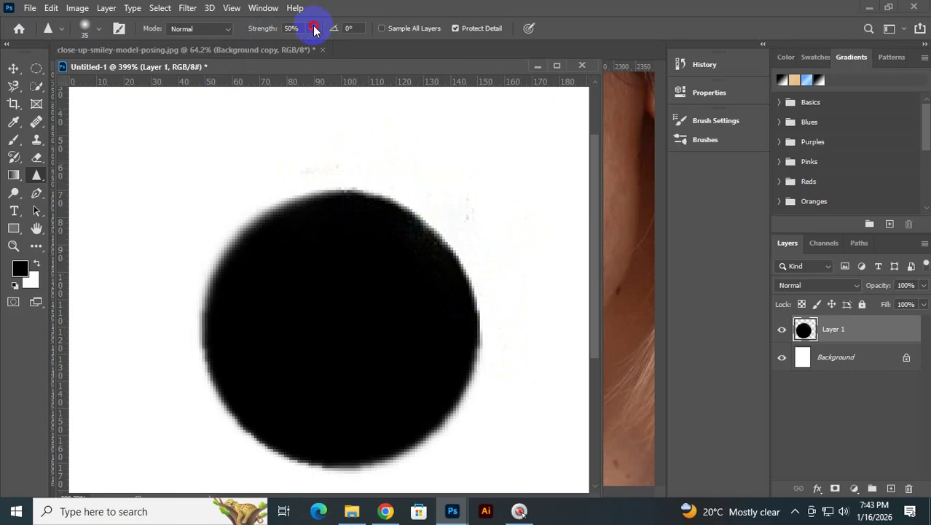
- Set the Sharpen strength to 100% and sharpen the circle's edge from the upper right around to the upper left
drag(318, 45, 393, 44)
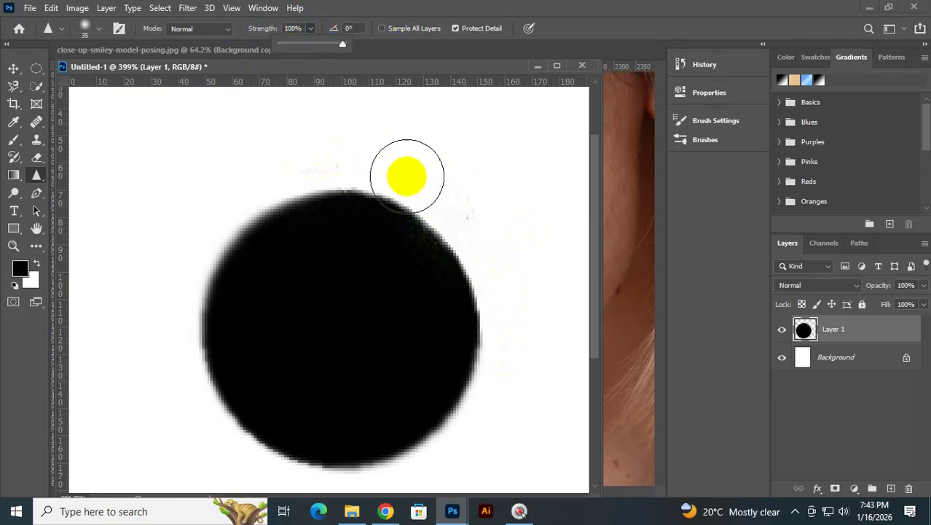
click(415, 231)
mouse_move(415, 232)
mouse_down()
mouse_move(249, 210)
mouse_move(210, 260)
mouse_move(279, 198)
mouse_move(248, 203)
mouse_move(187, 291)
mouse_move(184, 267)
mouse_up()
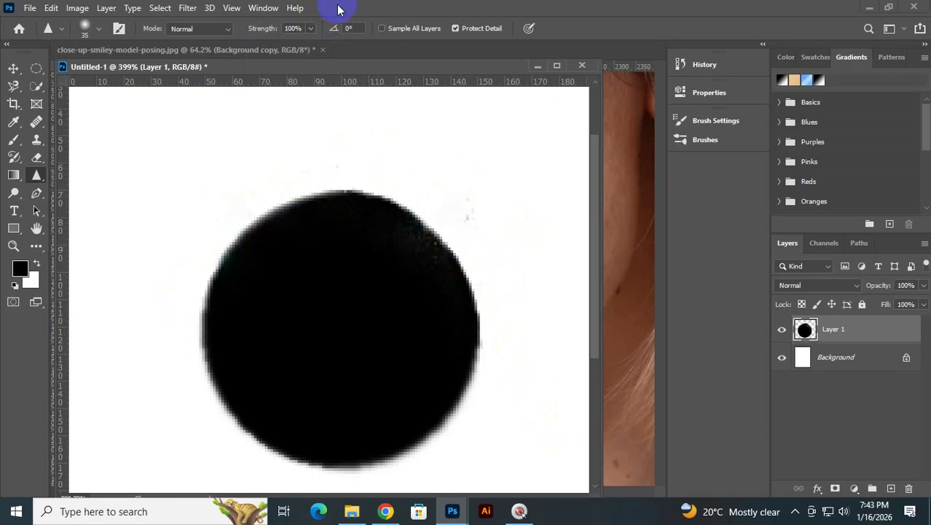
- Set the Sharpen strength to 18% and sharpen the circle's top, lower-right edge and upper-right area
click(255, 45)
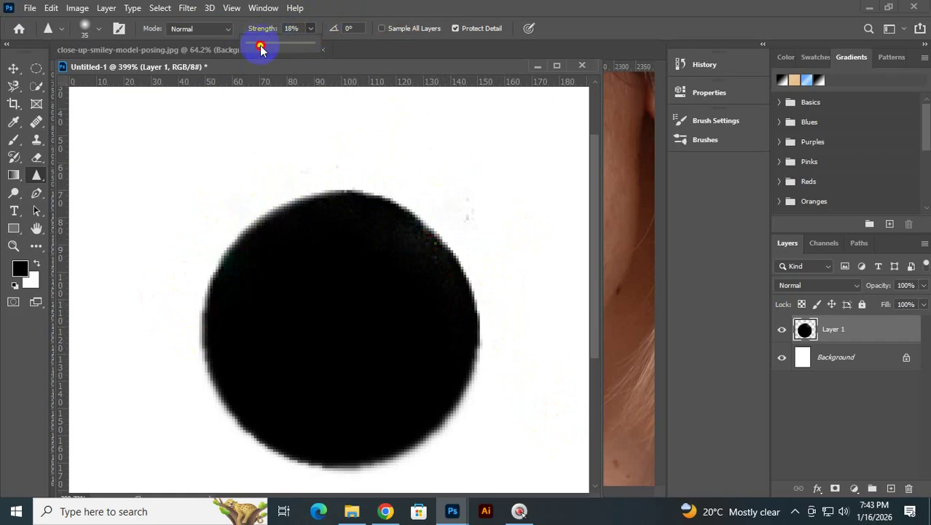
drag(349, 216, 372, 195)
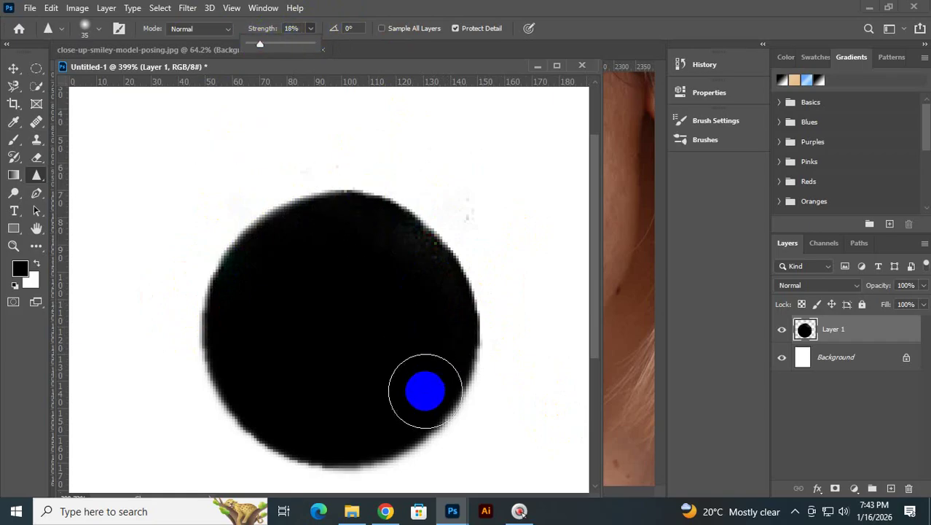
mouse_move(466, 380)
mouse_down()
mouse_move(466, 441)
mouse_move(480, 393)
mouse_move(453, 455)
mouse_move(473, 390)
mouse_move(458, 431)
mouse_up()
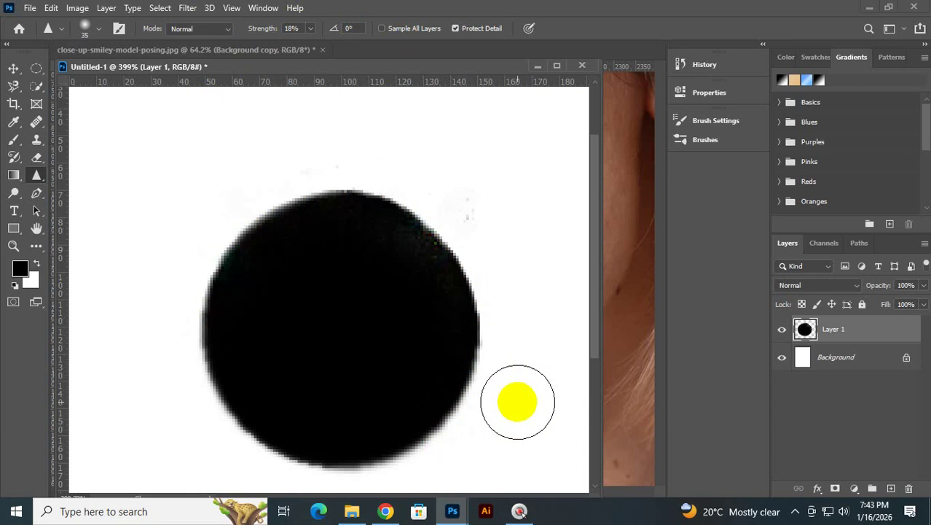
mouse_move(440, 249)
mouse_down()
mouse_move(421, 256)
mouse_move(432, 291)
mouse_move(416, 251)
mouse_move(382, 241)
mouse_move(419, 248)
mouse_up()
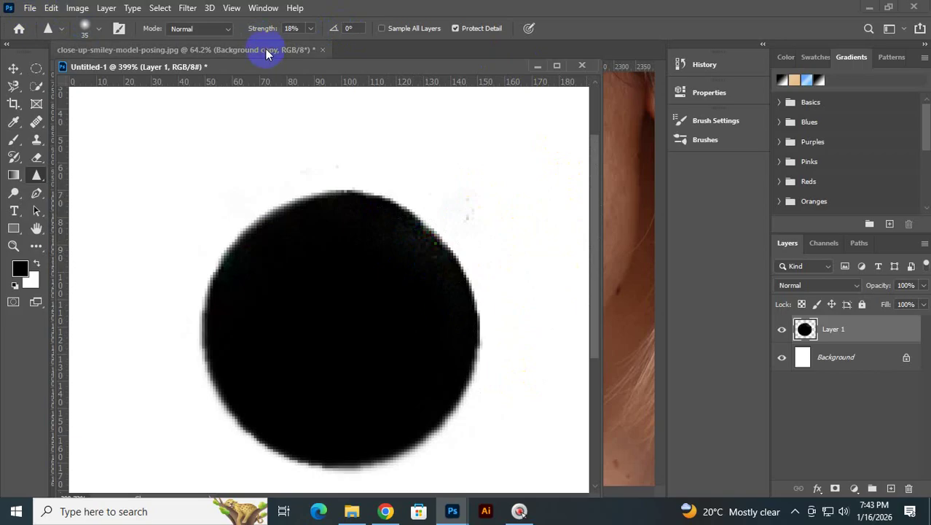
- Dock the circle document, switch to the portrait and sharpen both eyes at 18% strength with the size 35 brush
drag(376, 66, 387, 50)
click(296, 49)
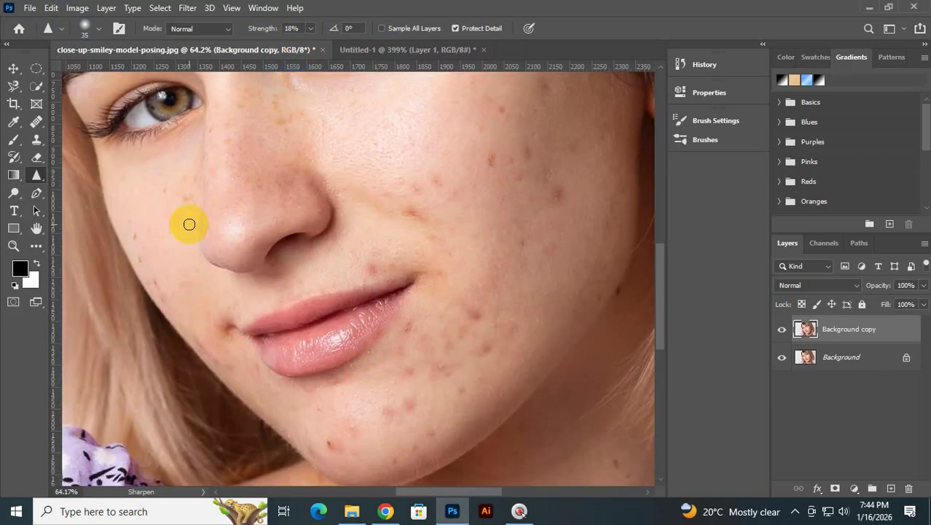
scroll(208, 202, up, 5)
drag(353, 198, 428, 192)
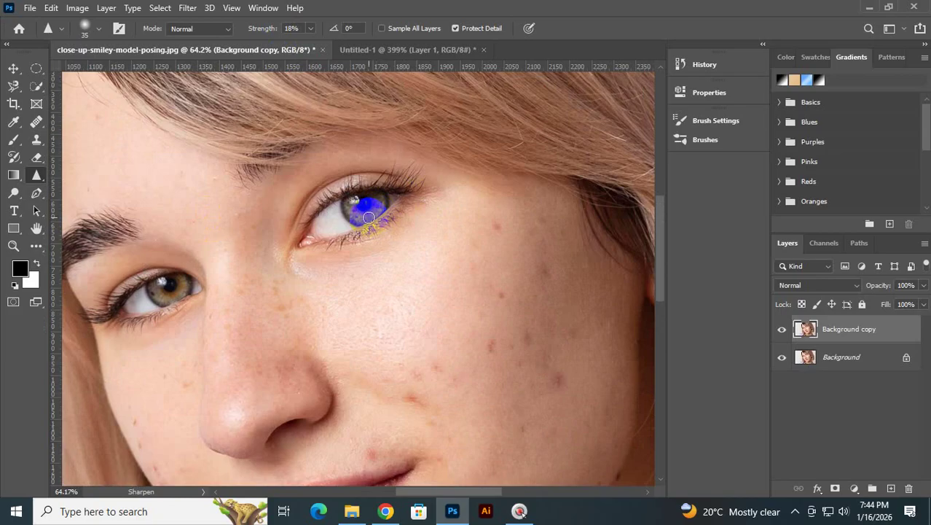
drag(368, 218, 359, 203)
drag(175, 286, 161, 292)
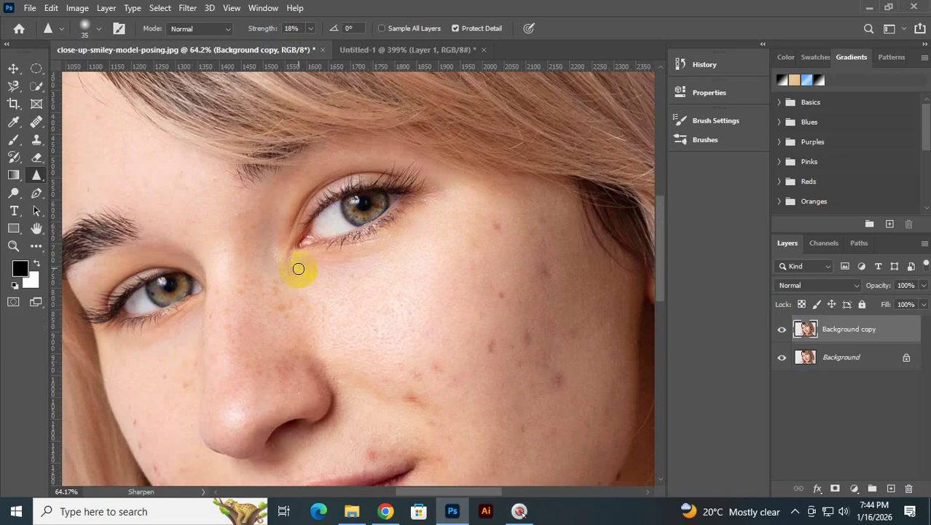
drag(287, 220, 289, 223)
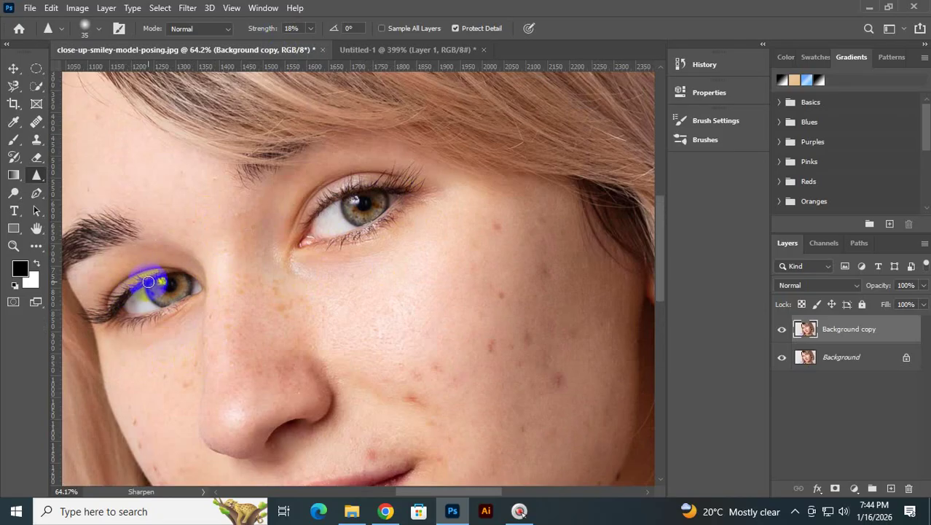
- Enlarge the Sharpen brush to 80 and sharpen the iris, lid and lashes of the eye on the portrait's left side
key(bracketright)
key(bracketright)
key(bracketright)
key(bracketright)
key(bracketright)
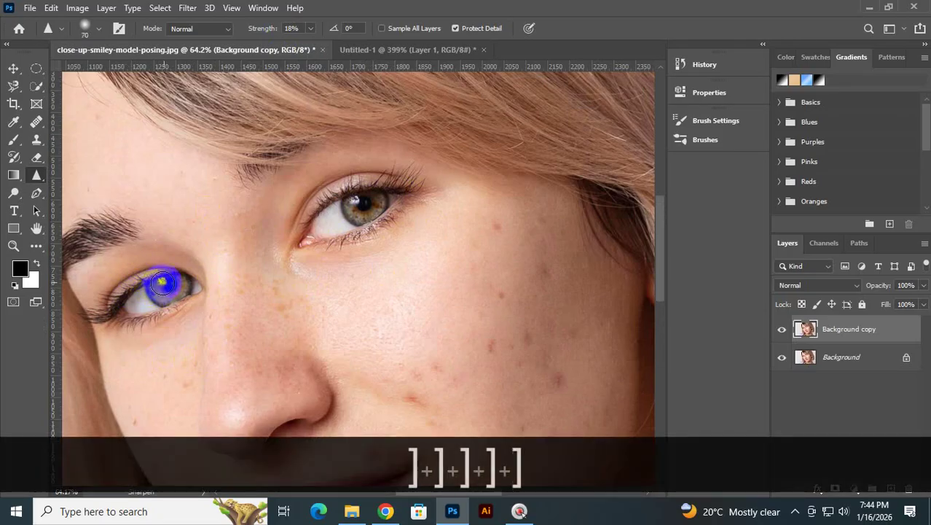
mouse_move(101, 294)
mouse_down()
mouse_move(199, 268)
mouse_move(142, 313)
mouse_move(166, 288)
mouse_move(138, 298)
mouse_move(174, 284)
mouse_up()
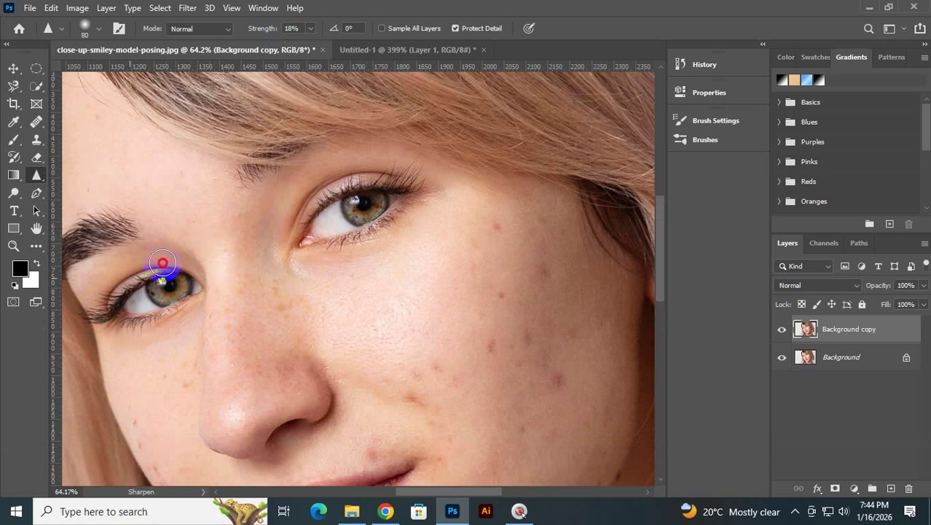
mouse_move(144, 314)
mouse_down()
mouse_move(182, 251)
mouse_move(153, 314)
mouse_move(179, 274)
mouse_move(191, 276)
mouse_move(161, 320)
mouse_up()
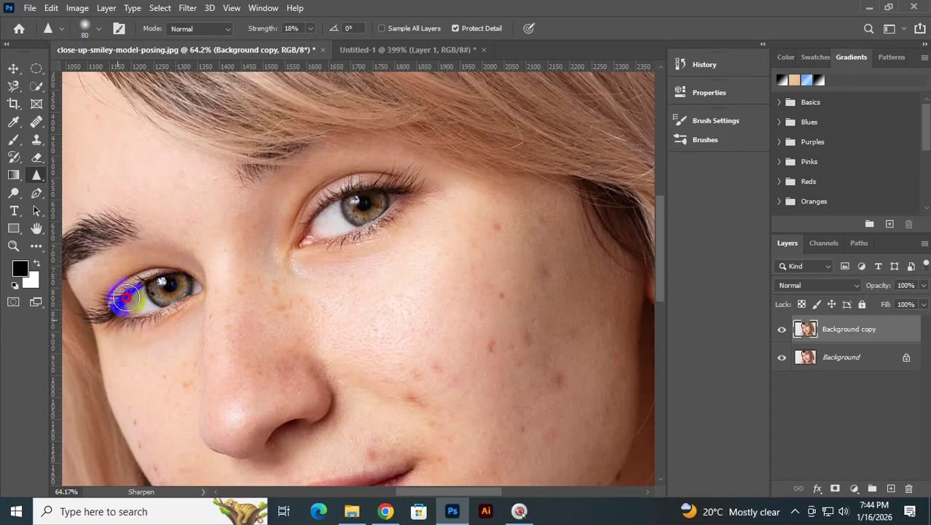
- Hide and show the Background copy layer to compare the sharpened eyes with the original
click(781, 330)
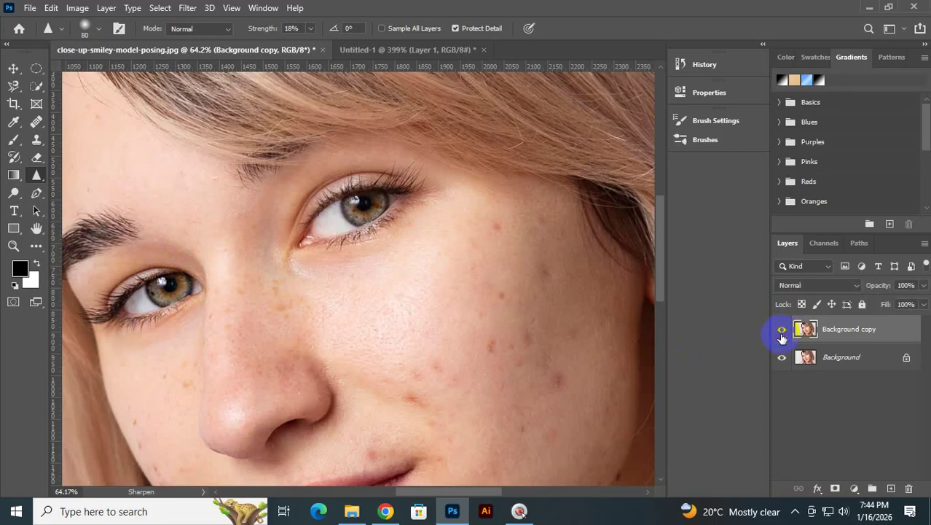
click(782, 335)
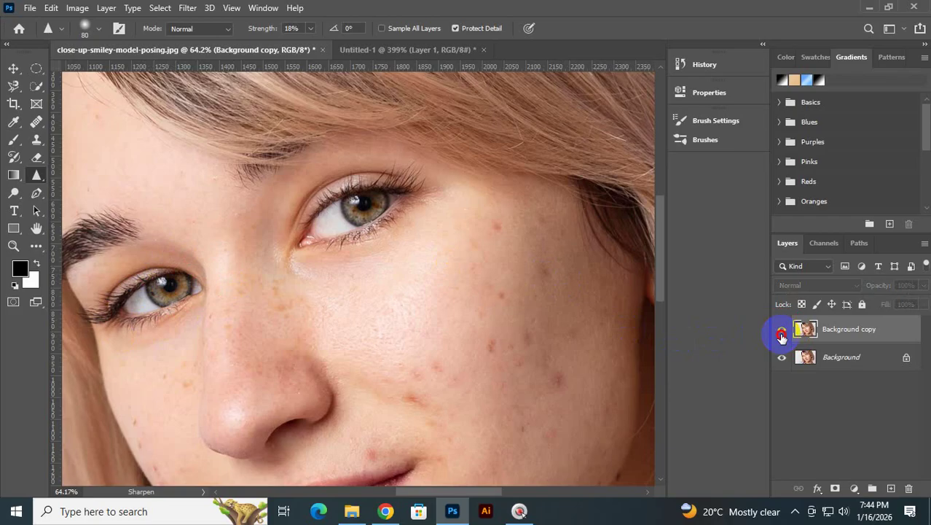
click(782, 335)
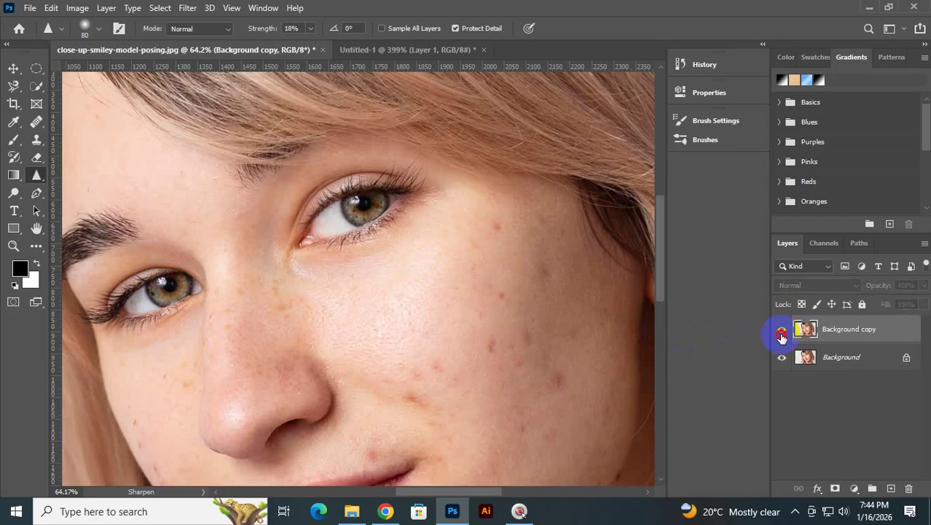
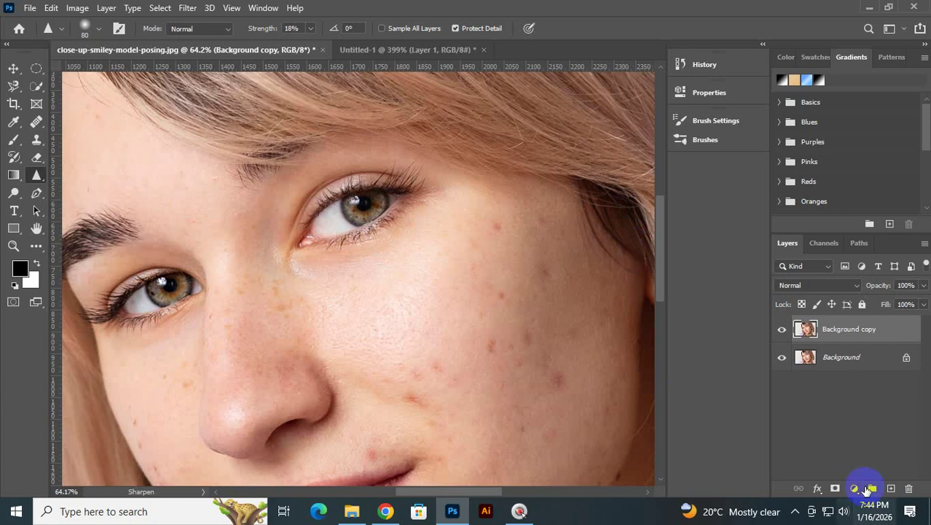
- Switch to the Smudge tool with the Soft Round brush and reduce its size to 70
right_click(33, 179)
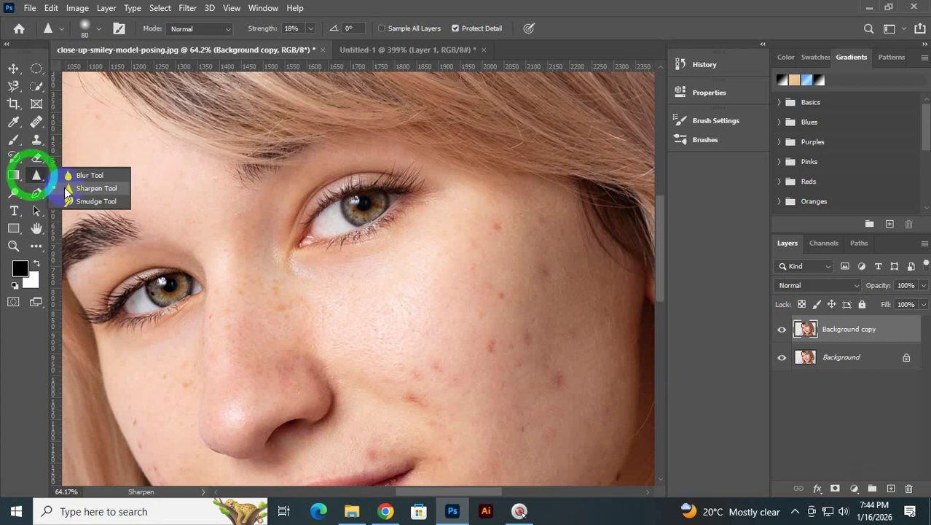
click(113, 204)
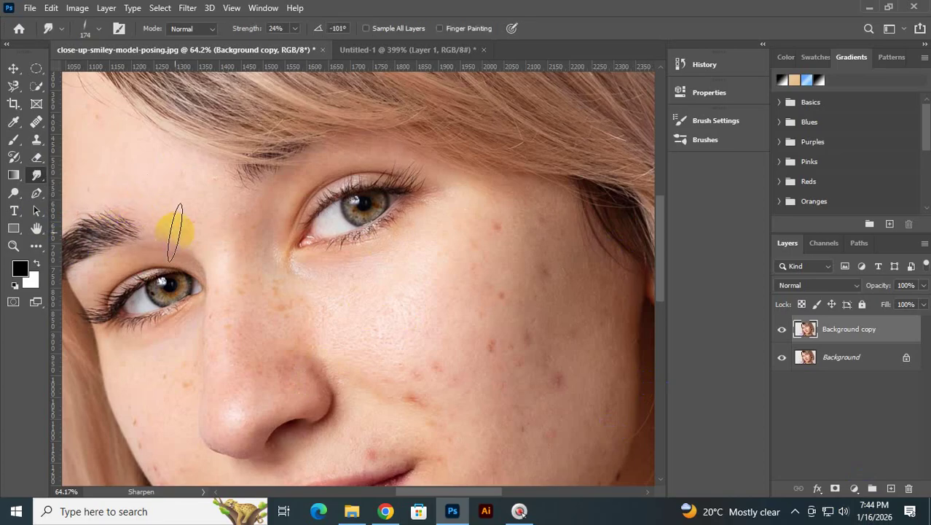
click(88, 30)
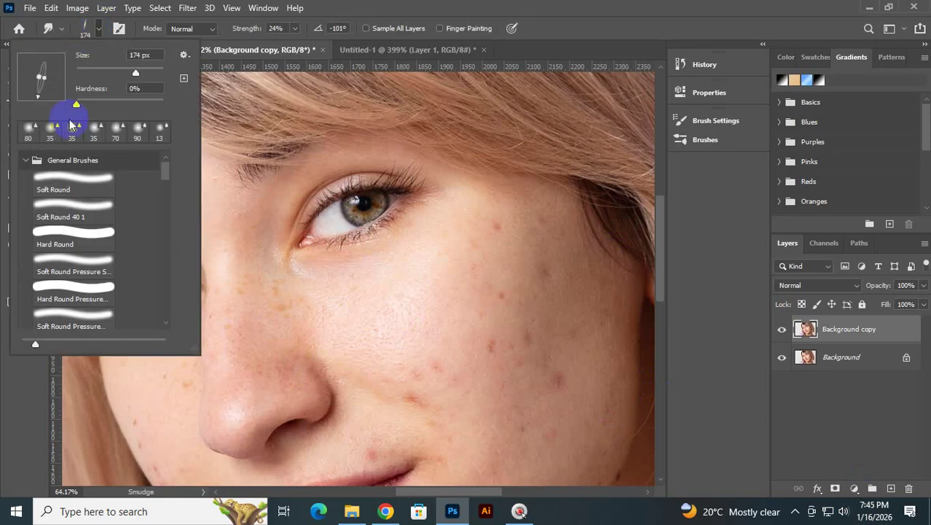
double_click(71, 178)
click(468, 2)
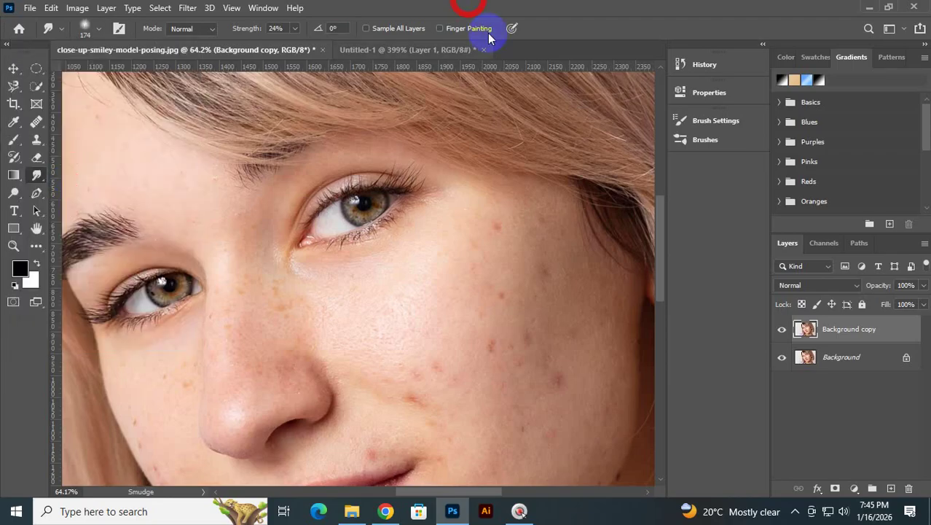
key(bracketleft)
key(bracketleft)
key(bracketleft)
key(bracketleft)
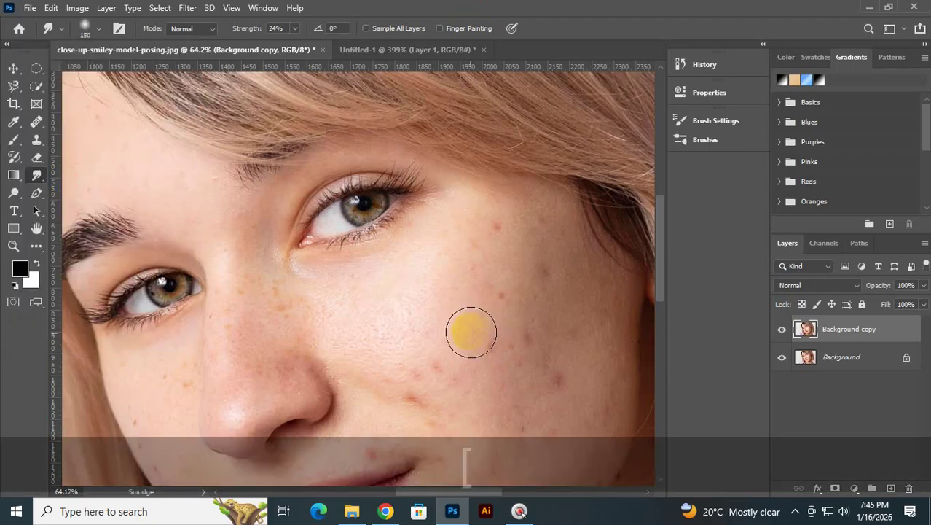
key(bracketleft)
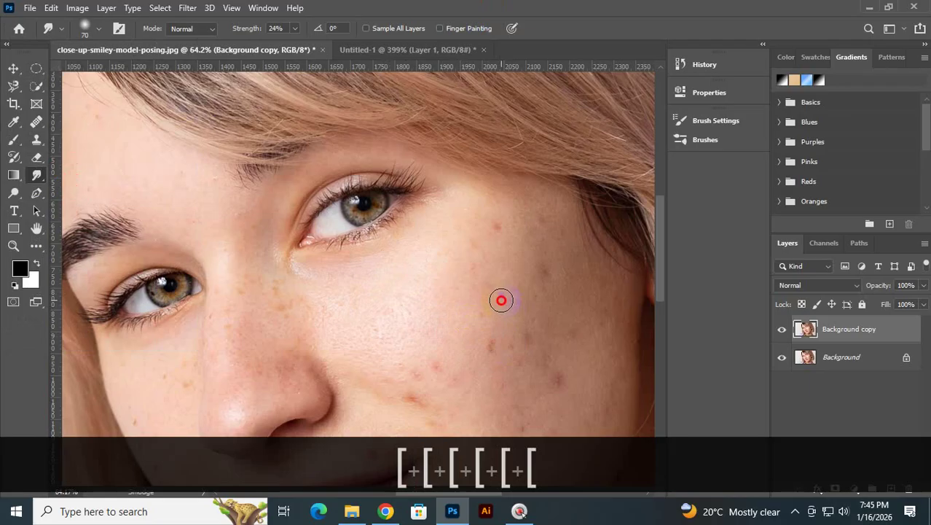
- Smudge the blemished skin of the broad cheek from beside the nose to the hairline at 24% strength
mouse_move(506, 379)
mouse_down()
mouse_move(487, 351)
mouse_move(465, 398)
mouse_up()
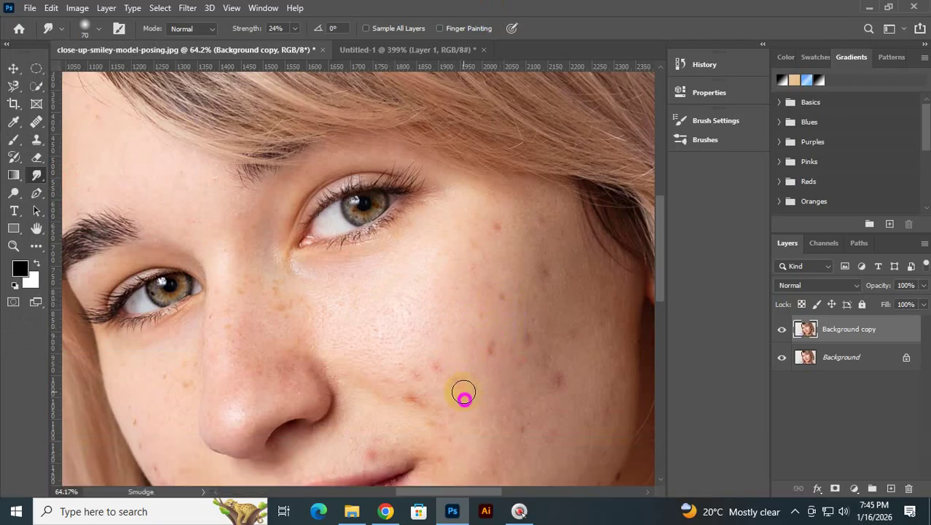
mouse_move(486, 364)
mouse_down()
mouse_move(488, 217)
mouse_move(488, 341)
mouse_move(528, 244)
mouse_up()
drag(565, 424, 560, 224)
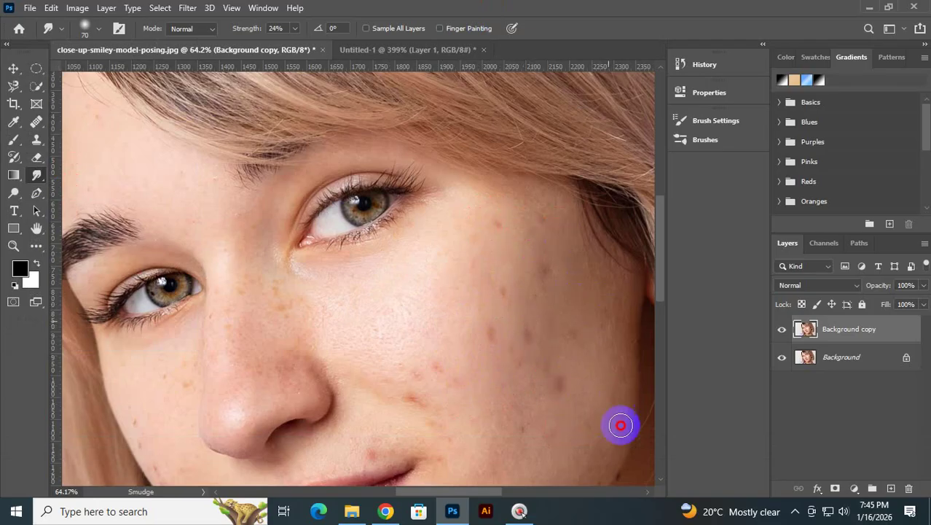
- Smudge the lower cheek and the red blemish between the nose and the mouth corner
scroll(578, 402, down, 2)
scroll(578, 401, down, 3)
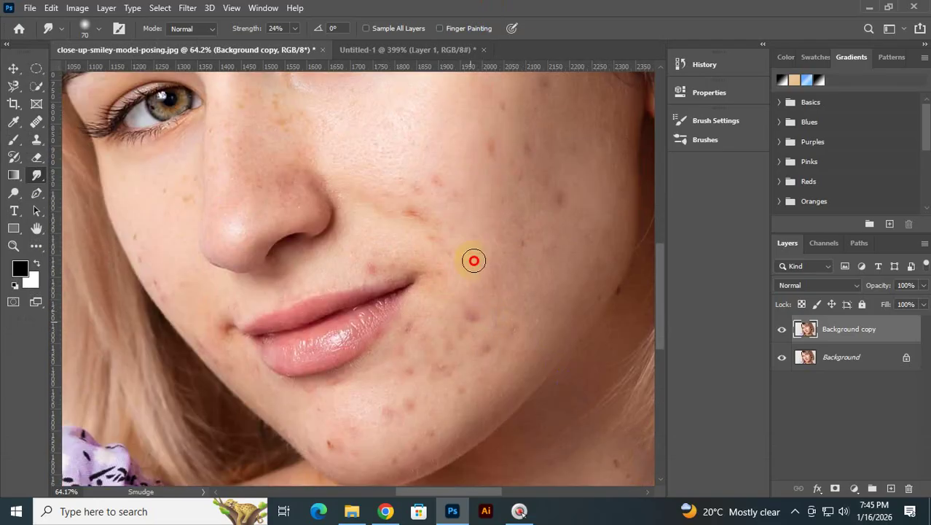
drag(474, 260, 538, 284)
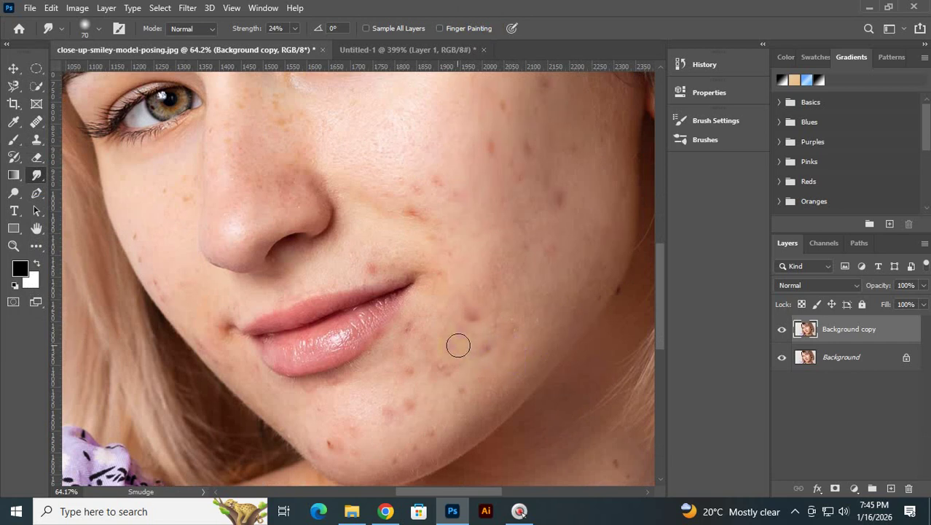
click(403, 214)
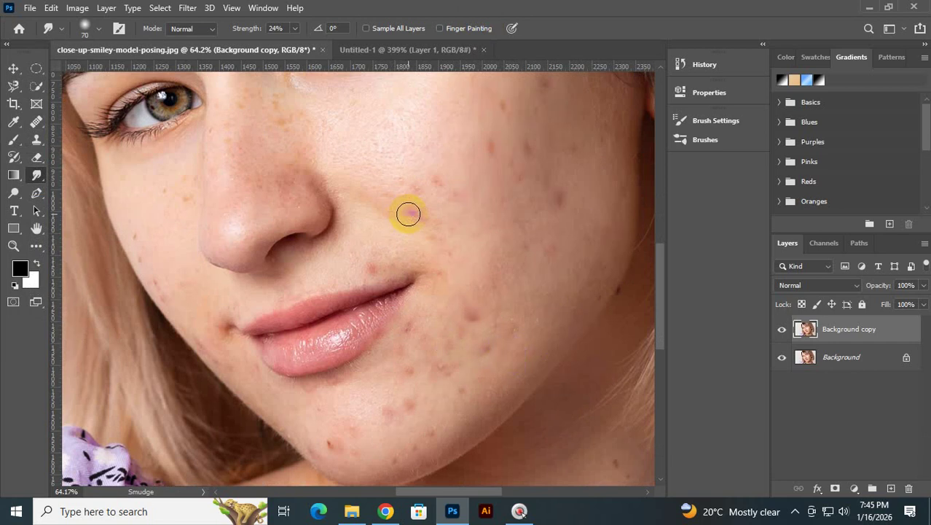
mouse_move(409, 213)
mouse_down()
mouse_move(440, 242)
mouse_move(365, 187)
mouse_move(428, 193)
mouse_move(464, 248)
mouse_move(396, 135)
mouse_move(367, 152)
mouse_move(410, 184)
mouse_move(459, 267)
mouse_move(429, 226)
mouse_move(328, 173)
mouse_move(467, 295)
mouse_up()
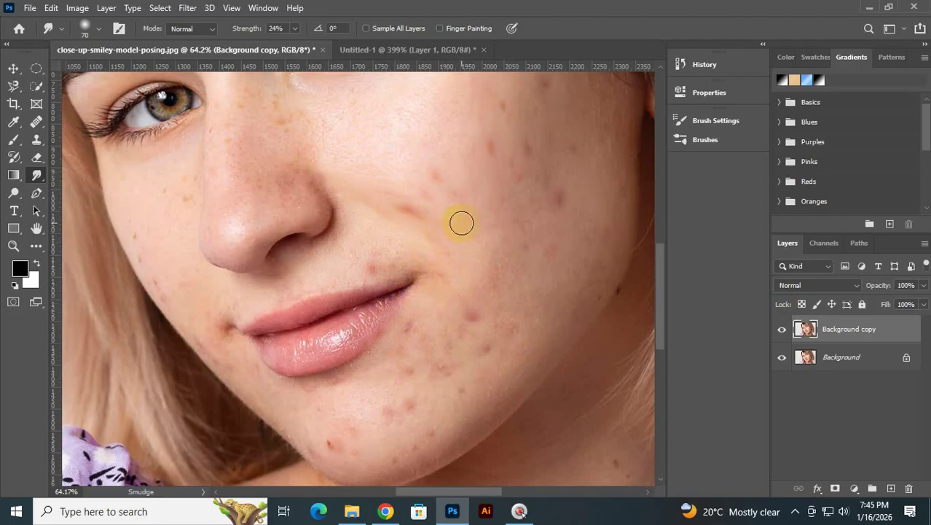
- Smudge the spots and creases on the neck below the jawline with repeated strokes toward the throat
scroll(481, 299, down, 1)
scroll(554, 368, down, 2)
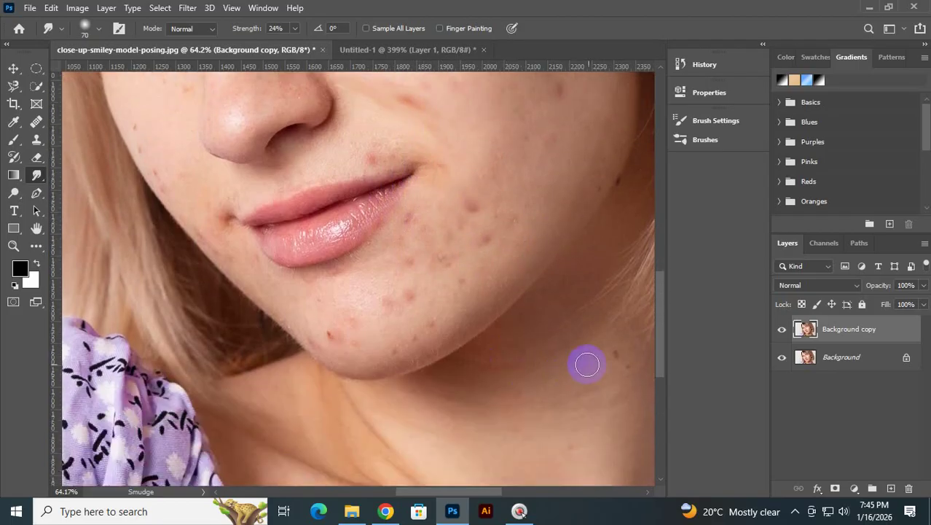
mouse_move(620, 345)
mouse_down()
mouse_move(592, 378)
mouse_move(557, 387)
mouse_move(532, 374)
mouse_up()
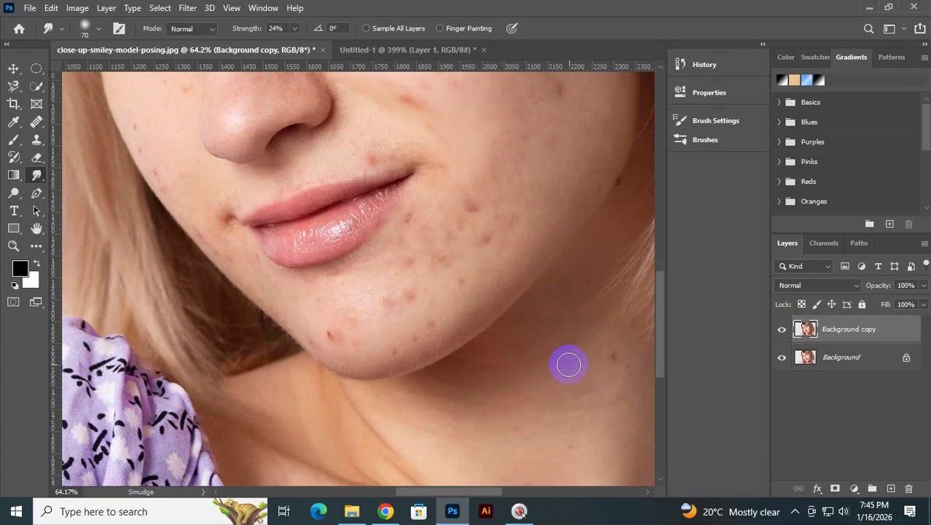
mouse_move(635, 339)
mouse_down()
mouse_move(558, 377)
mouse_move(614, 358)
mouse_move(584, 386)
mouse_move(617, 353)
mouse_move(559, 398)
mouse_move(565, 395)
mouse_up()
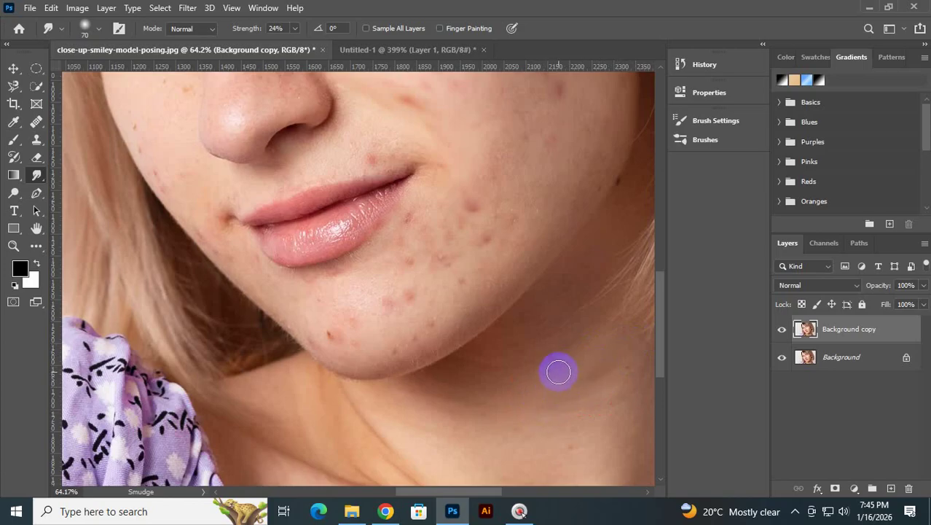
mouse_move(557, 370)
mouse_down()
mouse_move(610, 361)
mouse_move(570, 385)
mouse_move(535, 367)
mouse_move(570, 362)
mouse_move(547, 396)
mouse_up()
mouse_move(635, 362)
mouse_down()
mouse_move(593, 416)
mouse_move(628, 372)
mouse_move(543, 422)
mouse_up()
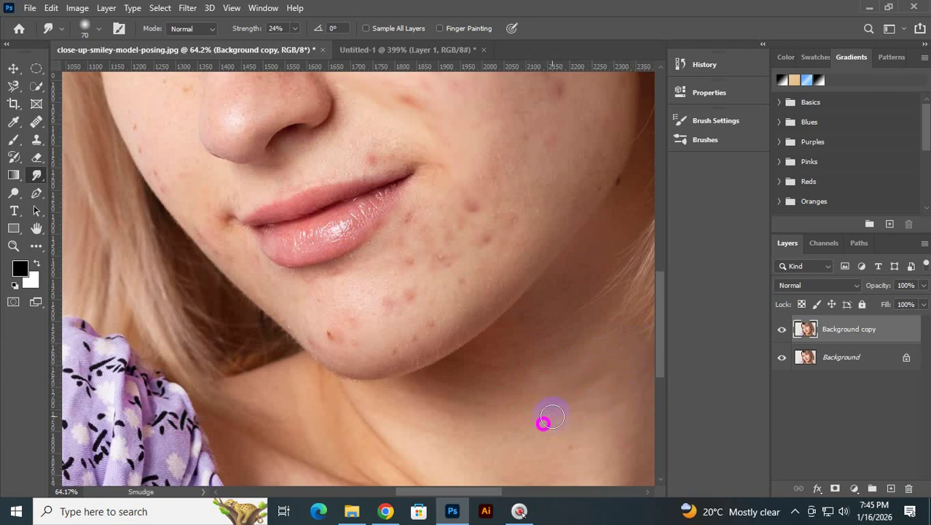
mouse_move(638, 360)
mouse_down()
mouse_move(608, 392)
mouse_move(533, 416)
mouse_up()
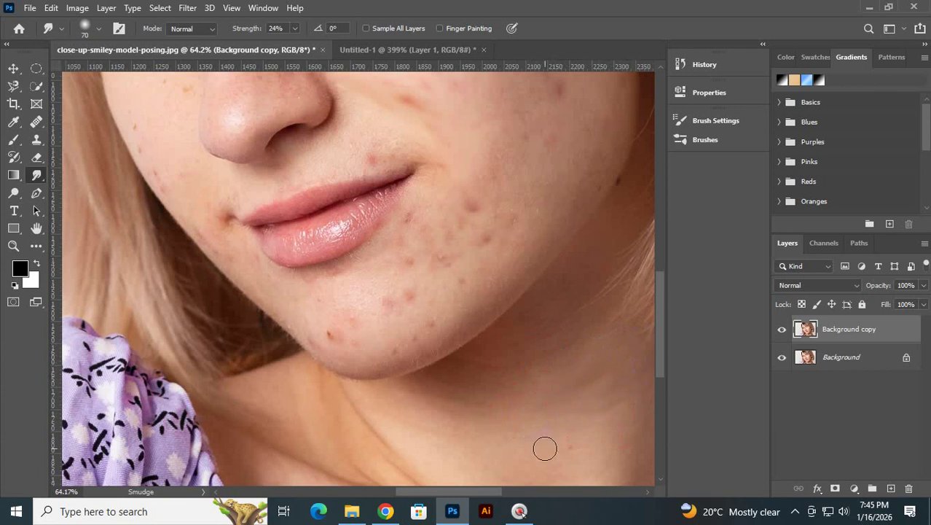
- Smudge the skin along the jaw and lower cheek, and the upper cheek toward the hairline
scroll(586, 401, up, 3)
scroll(584, 409, down, 2)
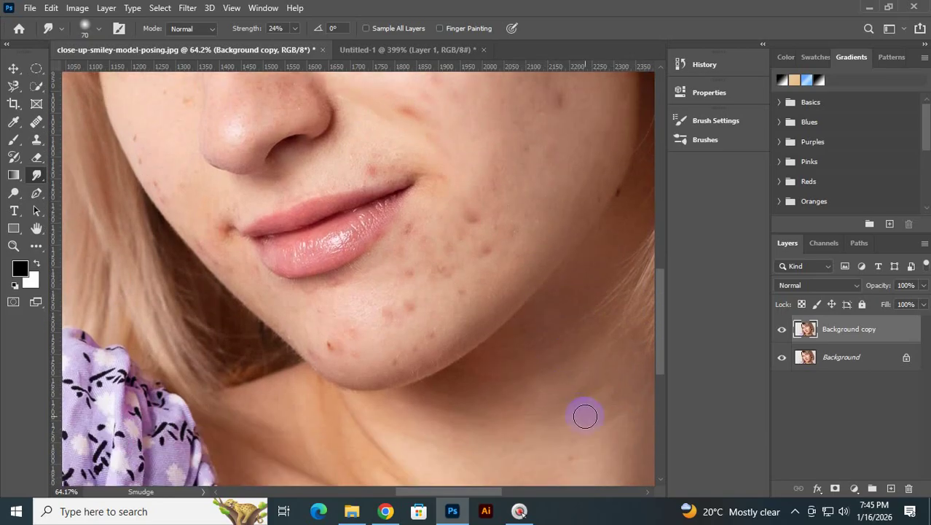
mouse_move(607, 314)
mouse_down()
mouse_move(580, 287)
mouse_move(572, 347)
mouse_move(512, 367)
mouse_move(453, 275)
mouse_up()
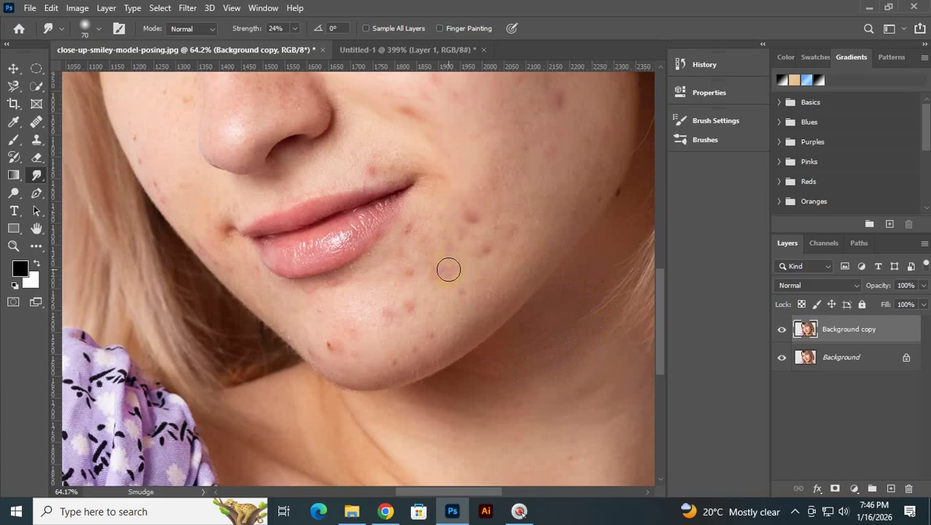
scroll(454, 299, up, 3)
scroll(453, 328, up, 3)
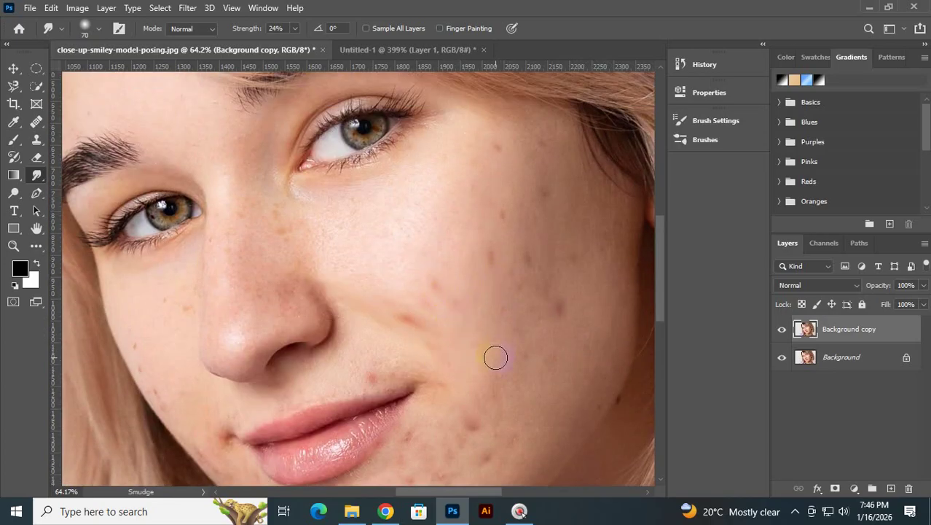
mouse_move(526, 131)
mouse_down()
mouse_move(566, 150)
mouse_move(546, 140)
mouse_move(571, 80)
mouse_up()
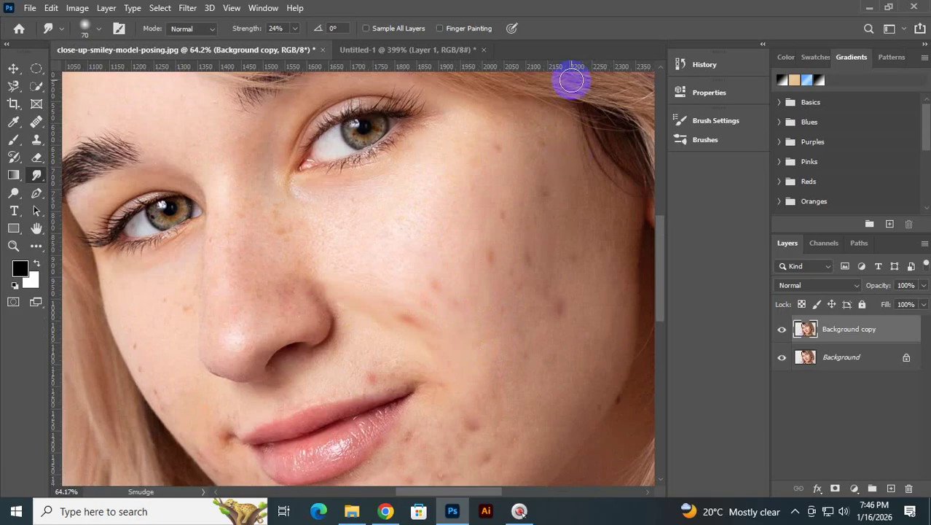
- Fit the whole portrait in view and switch back to the Sharpen tool
key(ctrl+KP_0)
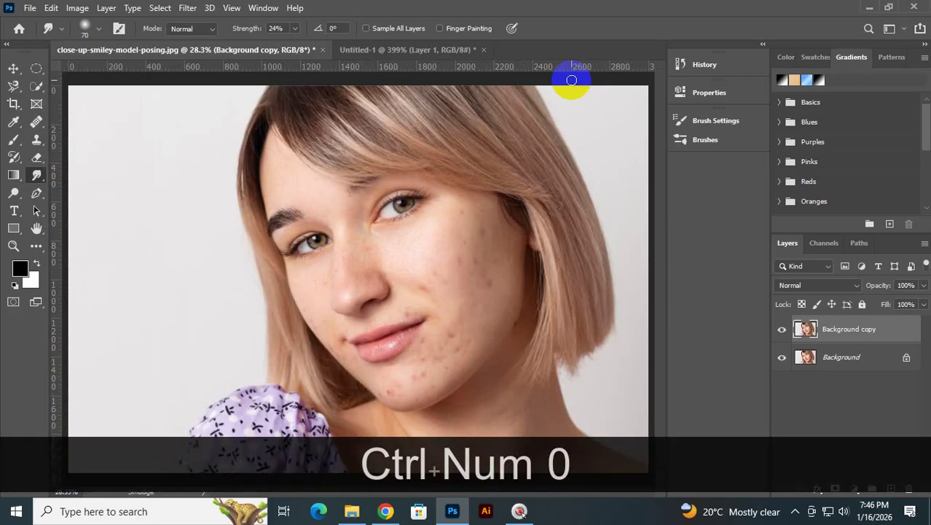
click(36, 175)
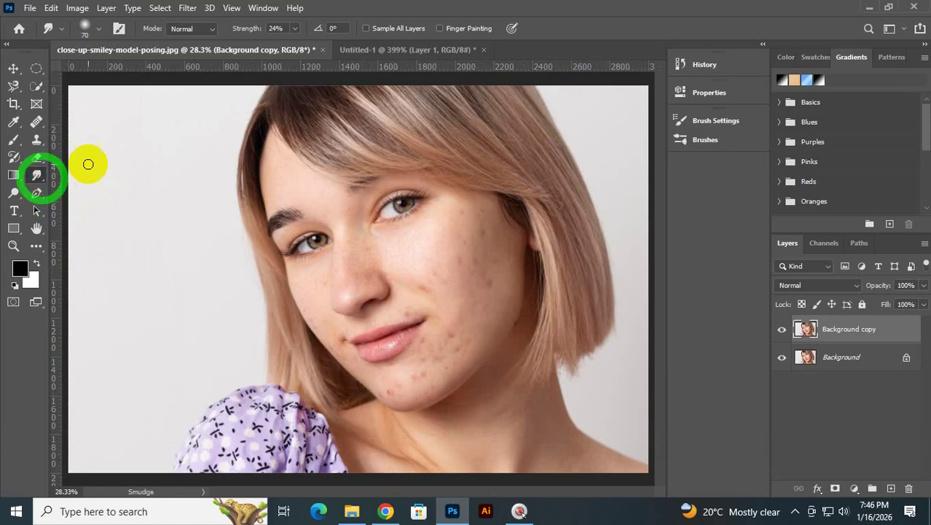
right_click(38, 176)
click(87, 188)
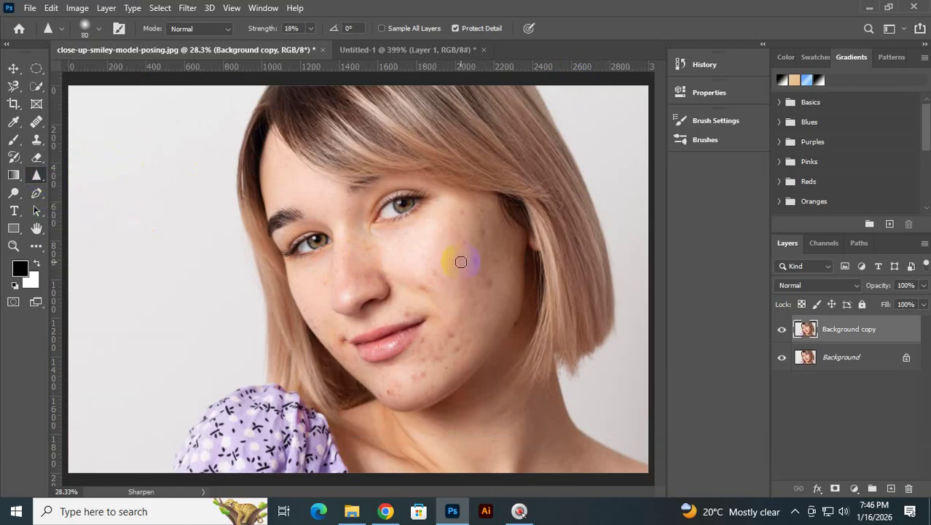
- Enlarge the Sharpen brush well beyond 80 px and sharpen the cheek at 18% strength
key(bracketright)
key(bracketright)
key(bracketright)
key(bracketright)
key(bracketright)
key(bracketright)
key(bracketright)
key(bracketright)
key(bracketright)
key(bracketright)
key(bracketright)
mouse_move(466, 302)
mouse_down()
mouse_move(451, 347)
mouse_move(452, 238)
mouse_move(446, 301)
mouse_move(450, 260)
mouse_move(456, 303)
mouse_move(460, 255)
mouse_move(460, 282)
mouse_move(458, 339)
mouse_move(443, 304)
mouse_move(451, 341)
mouse_move(455, 263)
mouse_move(480, 324)
mouse_move(494, 413)
mouse_move(467, 290)
mouse_move(465, 345)
mouse_move(441, 292)
mouse_move(442, 247)
mouse_move(455, 262)
mouse_move(447, 264)
mouse_move(489, 300)
mouse_move(483, 280)
mouse_move(447, 251)
mouse_move(472, 275)
mouse_move(496, 263)
mouse_move(499, 274)
mouse_move(494, 268)
mouse_move(472, 305)
mouse_up()
- Try strong sharpening on the cheek beside the nose with a 250 px brush at 100% strength
key(ctrl+space)
key(bracketleft)
key(bracketleft)
key(bracketleft)
key(bracketleft)
click(310, 28)
drag(309, 45, 366, 55)
mouse_move(329, 266)
mouse_down()
mouse_move(454, 387)
mouse_move(420, 325)
mouse_move(302, 254)
mouse_move(351, 253)
mouse_move(451, 400)
mouse_move(492, 172)
mouse_move(567, 179)
mouse_move(346, 142)
mouse_move(590, 294)
mouse_move(576, 298)
mouse_move(552, 165)
mouse_move(599, 249)
mouse_move(481, 354)
mouse_move(451, 362)
mouse_move(469, 272)
mouse_move(556, 244)
mouse_move(585, 170)
mouse_move(456, 169)
mouse_move(395, 208)
mouse_up()
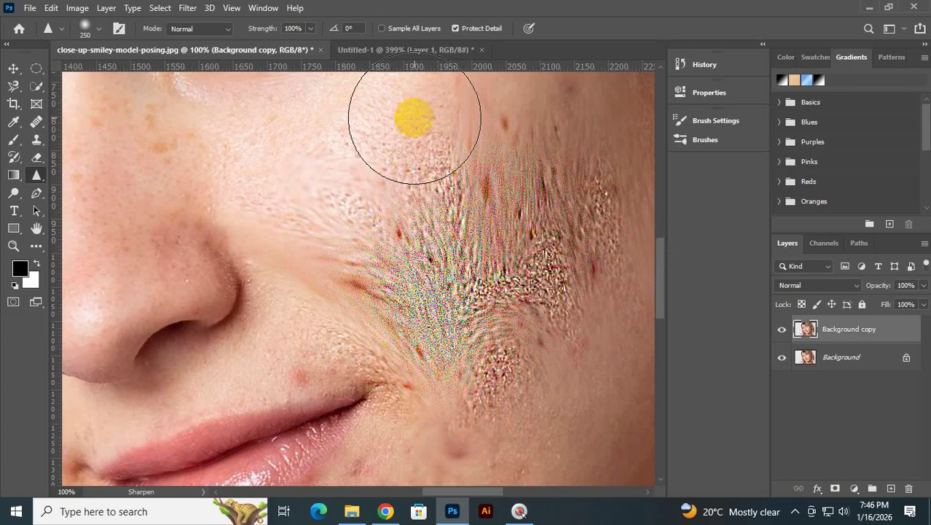
- Undo the heavy sharpening strokes on the cheek and fit the whole portrait in view
key(ctrl+z)
key(ctrl+z)
key(ctrl+z)
key(ctrl+z)
key(ctrl+z)
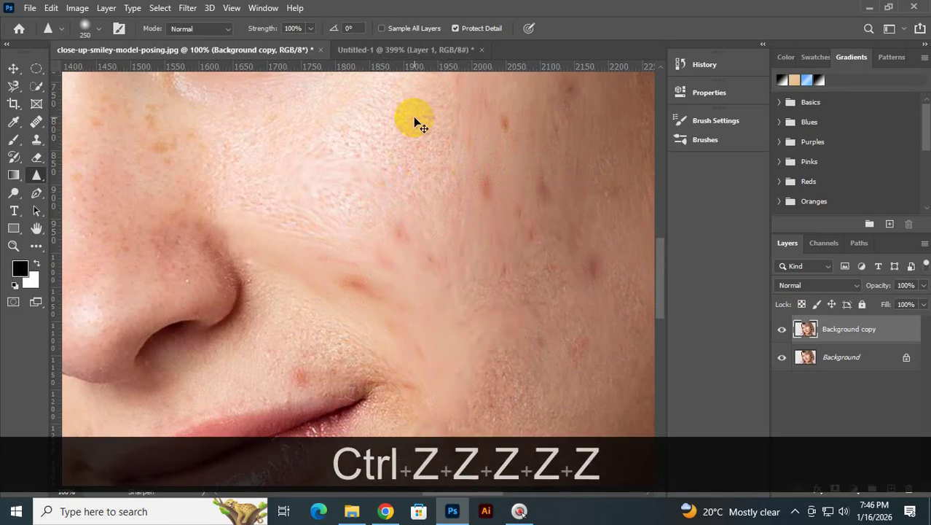
key(ctrl+z)
key(ctrl+z)
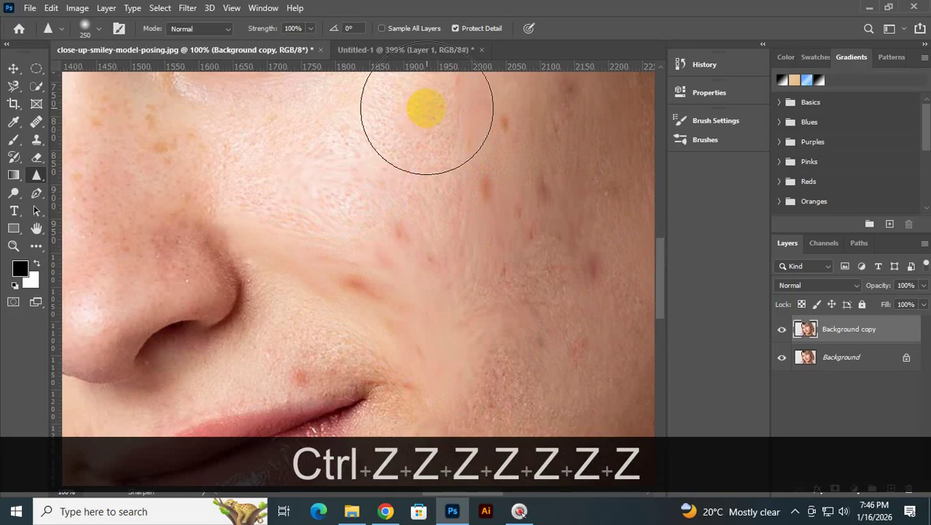
key(ctrl)
key(ctrl+KP_0)
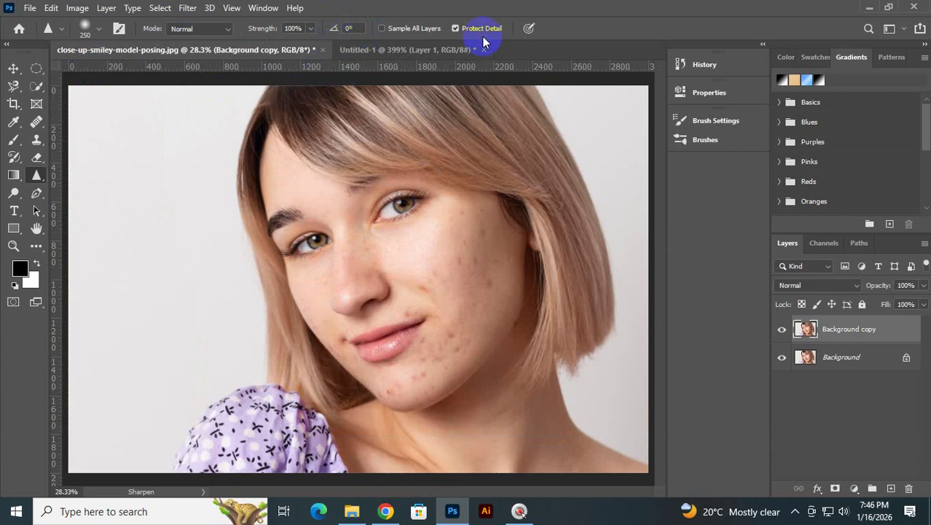
- Select the Dodge tool and replace the Background copy layer with a fresh duplicate of the Background layer
mouse_move(34, 185)
mouse_down()
mouse_move(81, 200)
mouse_move(103, 188)
mouse_move(111, 201)
mouse_move(16, 197)
mouse_move(644, 210)
mouse_up()
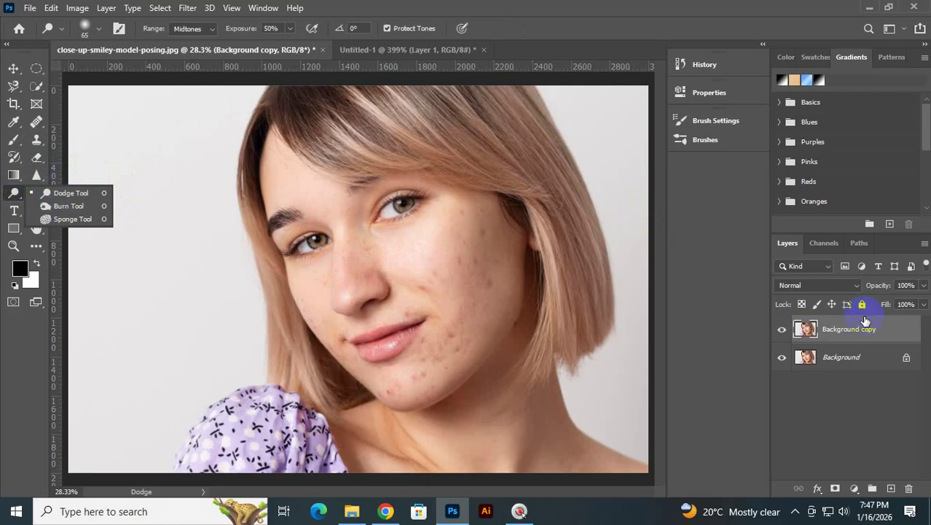
drag(873, 329, 909, 487)
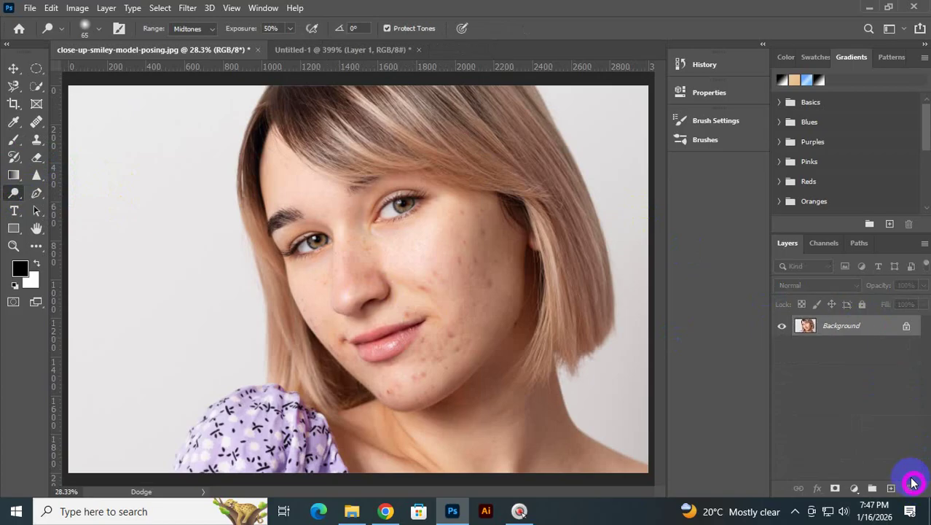
drag(858, 337, 890, 487)
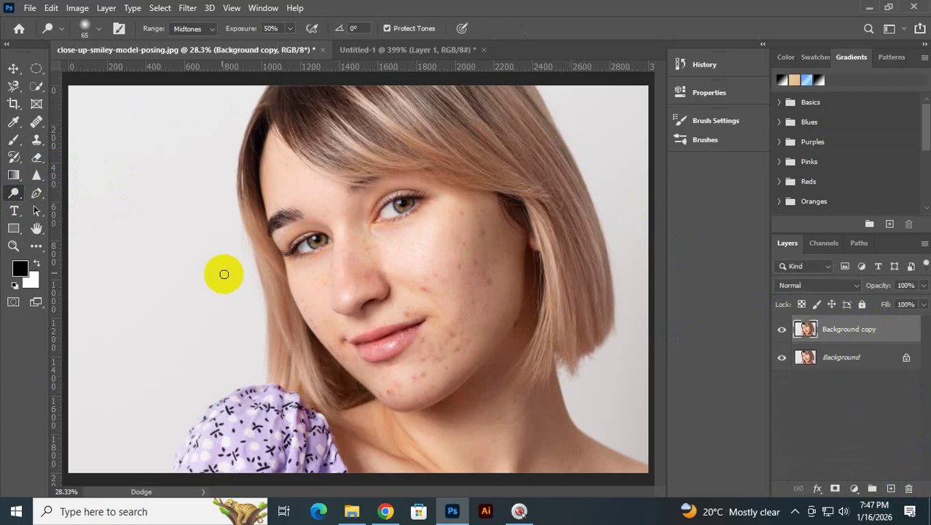
right_click(14, 193)
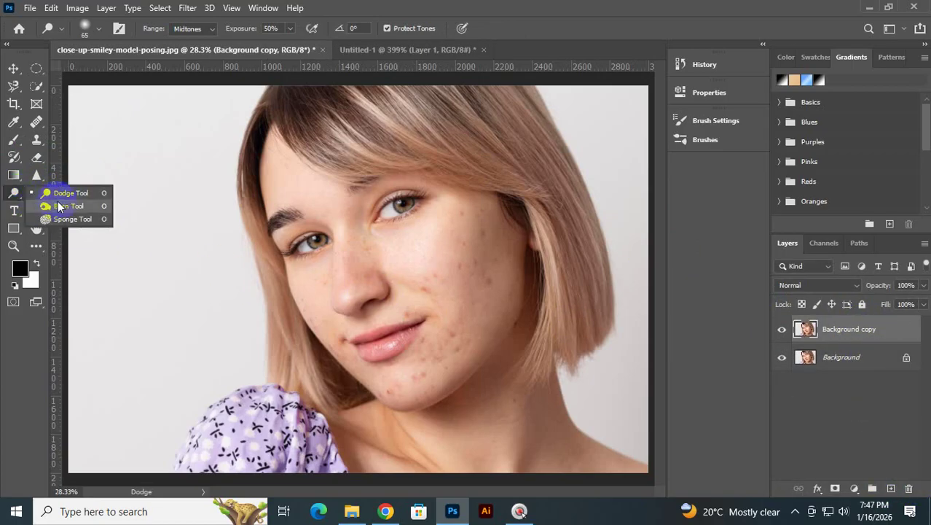
click(101, 217)
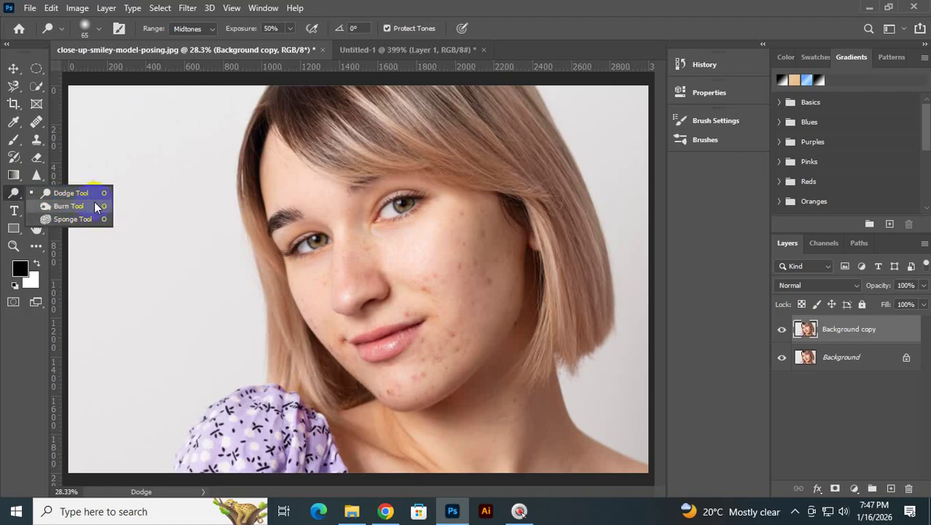
- Apply a Levels adjustment to the Background copy layer with a white input level of 251
click(77, 8)
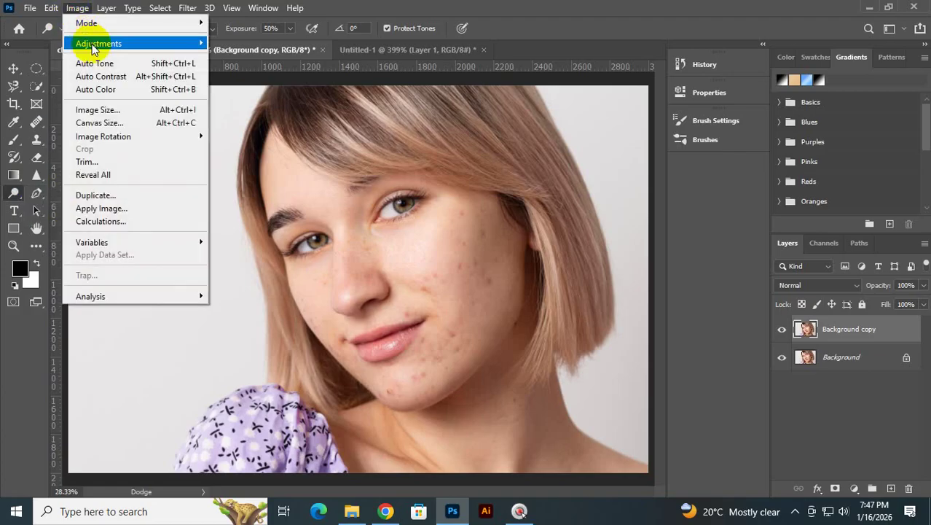
mouse_move(93, 48)
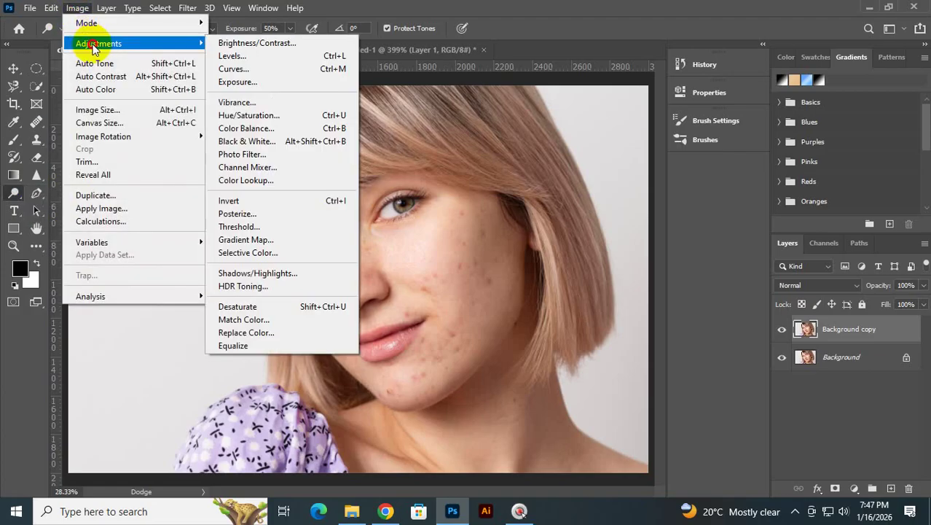
click(259, 56)
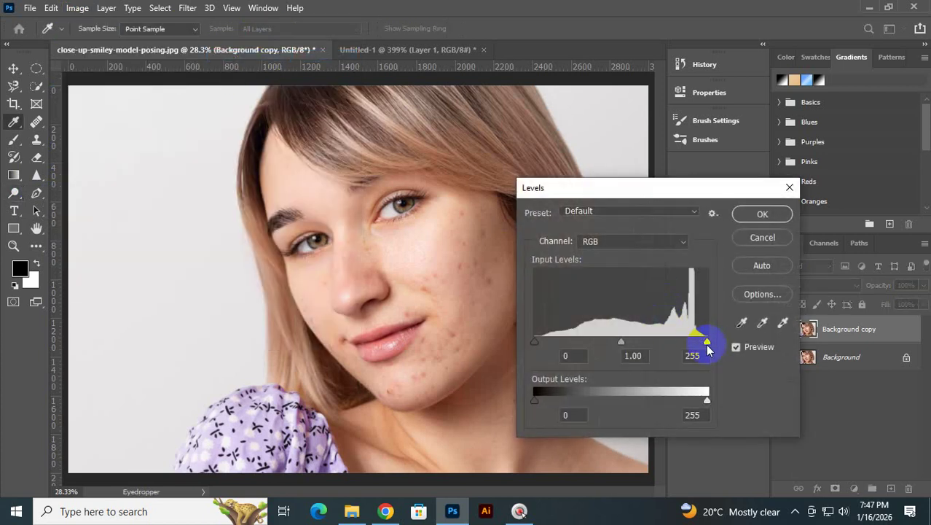
drag(706, 344, 678, 354)
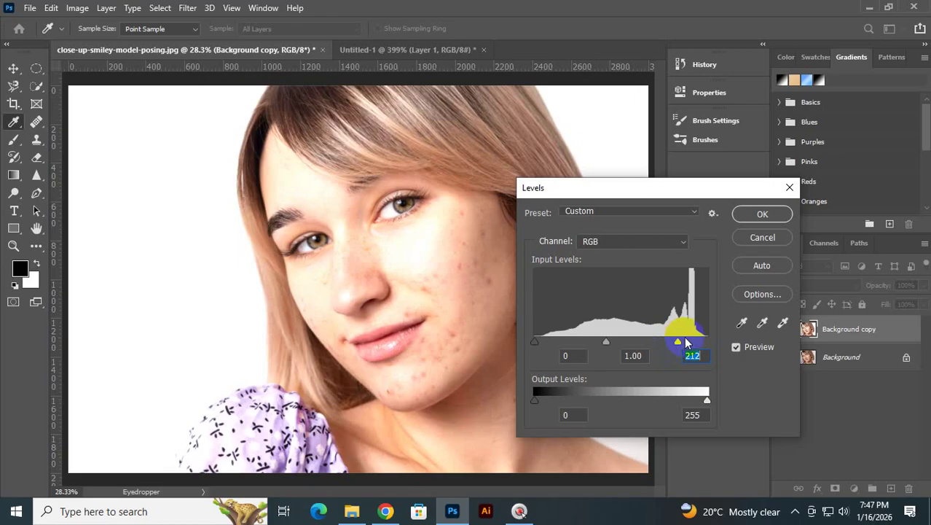
drag(676, 342, 708, 350)
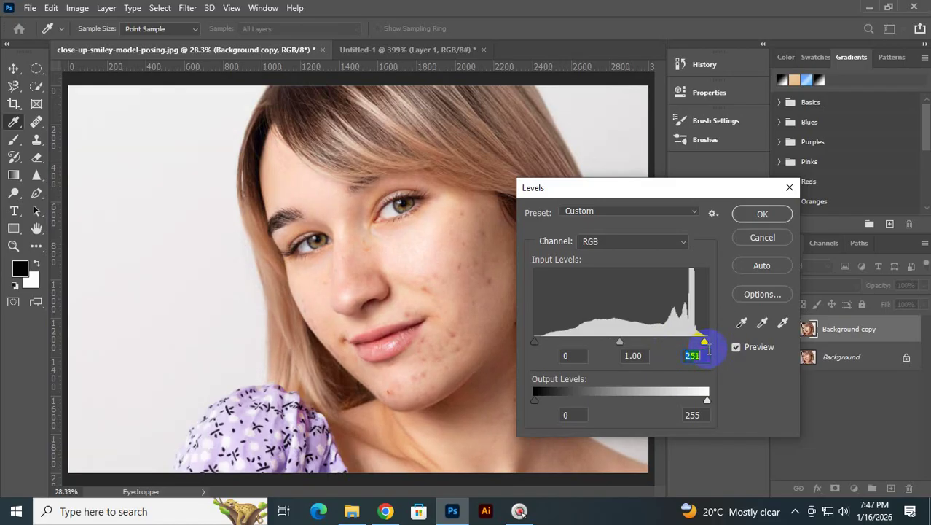
click(761, 213)
- Dodge small areas on the chin and the edges of the face with a 65 px brush at 50% exposure
key(o)
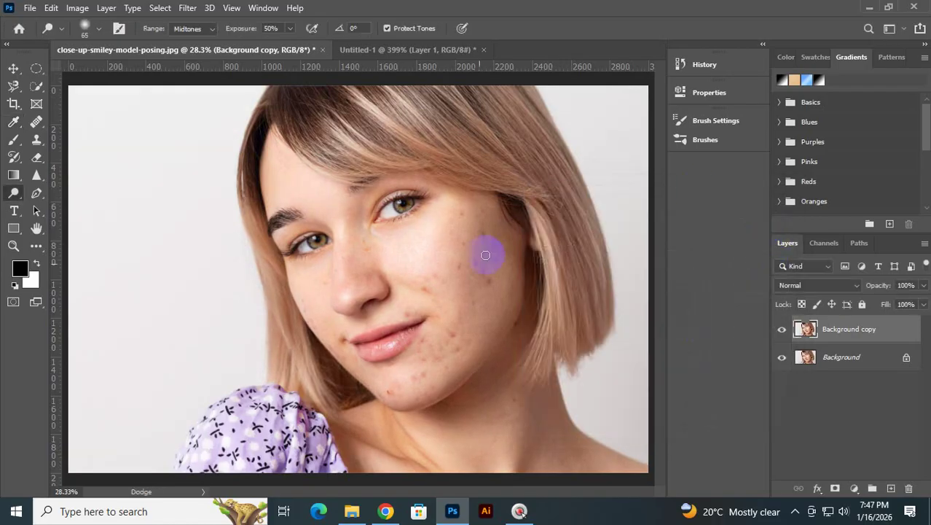
click(394, 376)
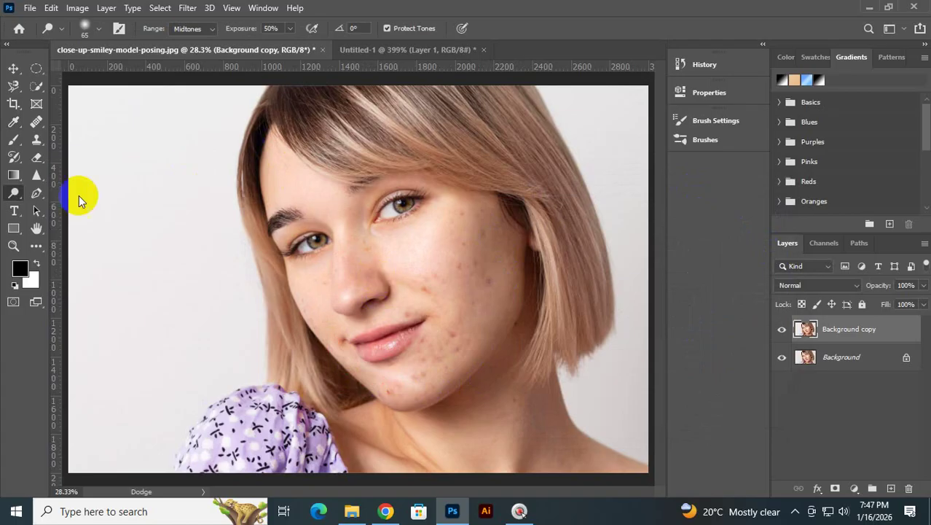
right_click(15, 197)
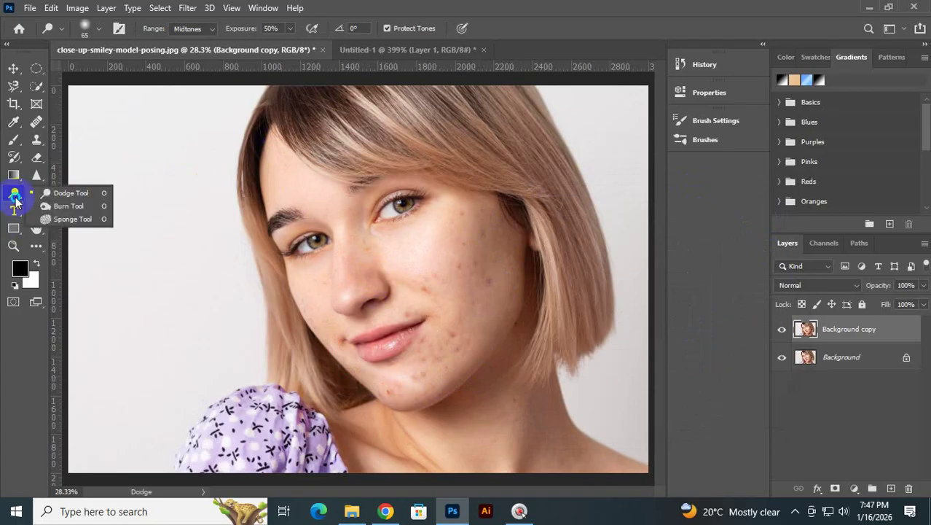
click(57, 197)
drag(275, 252, 289, 247)
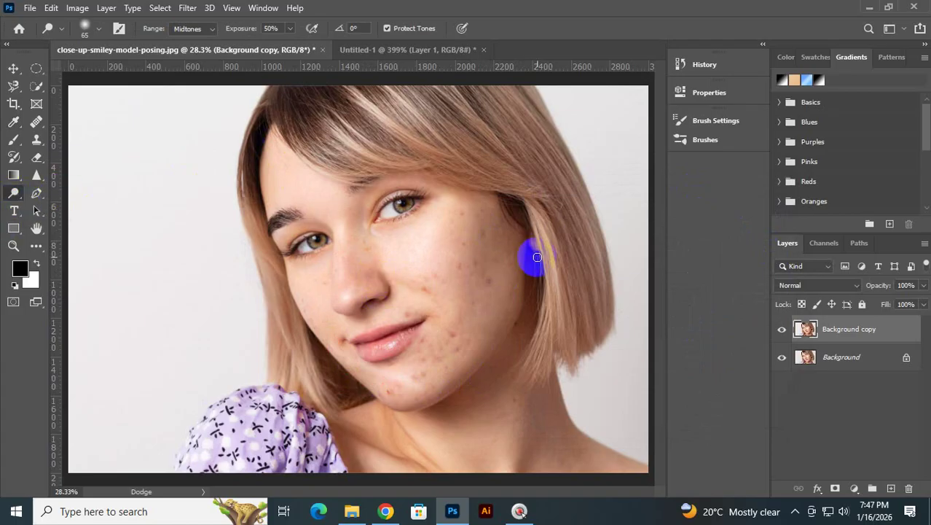
drag(537, 257, 528, 256)
- Enlarge the Dodge brush to 400 px and lighten the blemished cheek between the eye and the ear
key(bracketright)
key(bracketright)
key(bracketright)
key(bracketright)
key(bracketright)
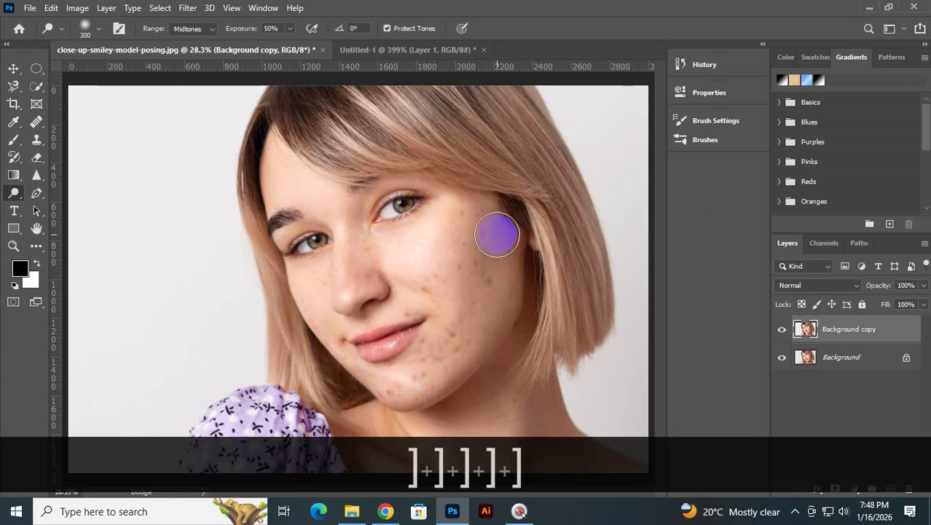
key(bracketright)
key(bracketright)
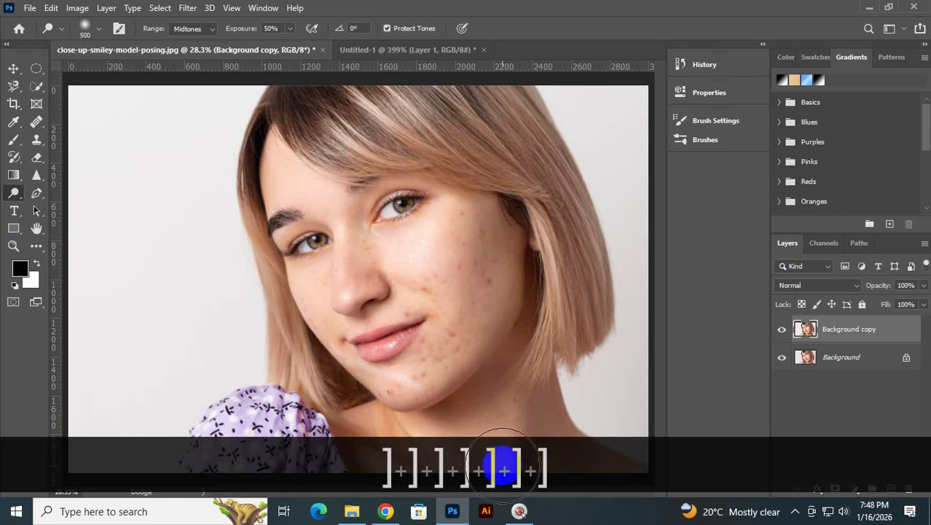
key(bracketright)
key(bracketright)
key(bracketright)
key(bracketright)
key(bracketleft)
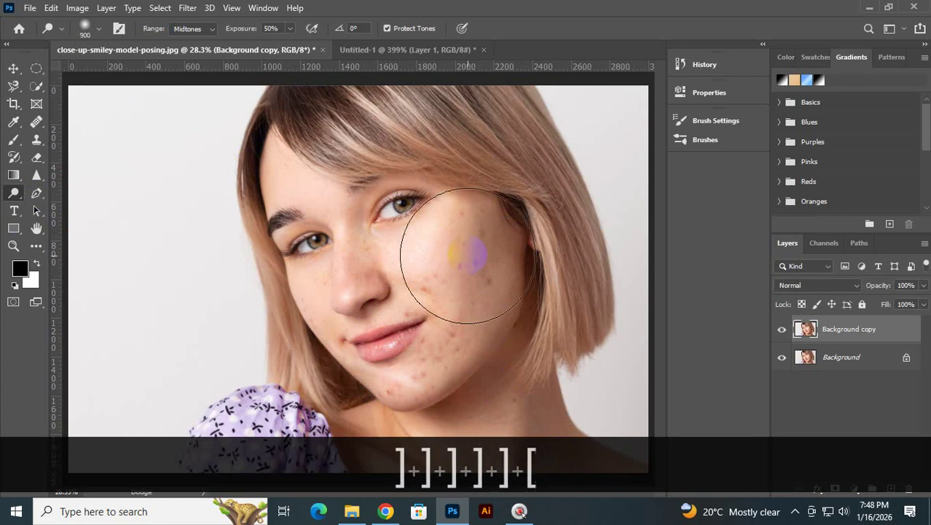
key(bracketleft)
key(bracketleft)
key(bracketleft)
key(bracketleft)
key(bracketleft)
key(bracketleft)
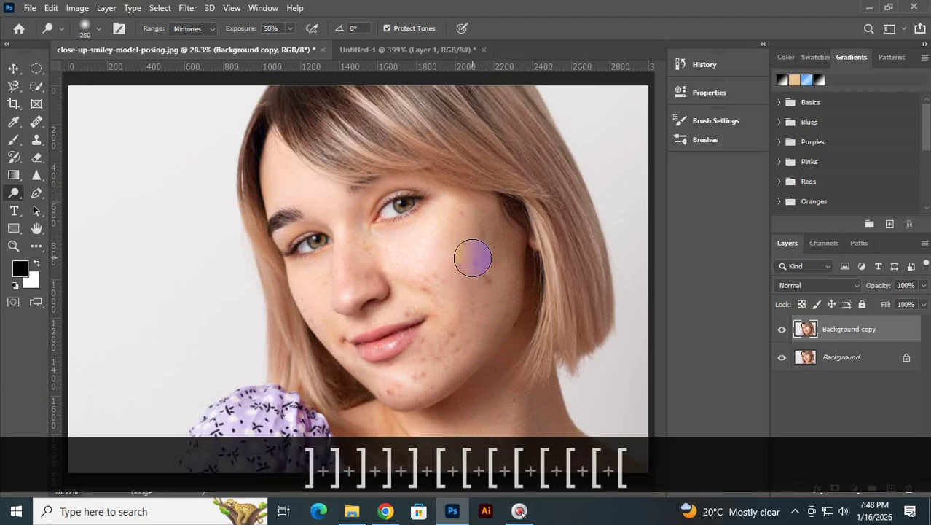
key(bracketright)
key(bracketright)
key(bracketright)
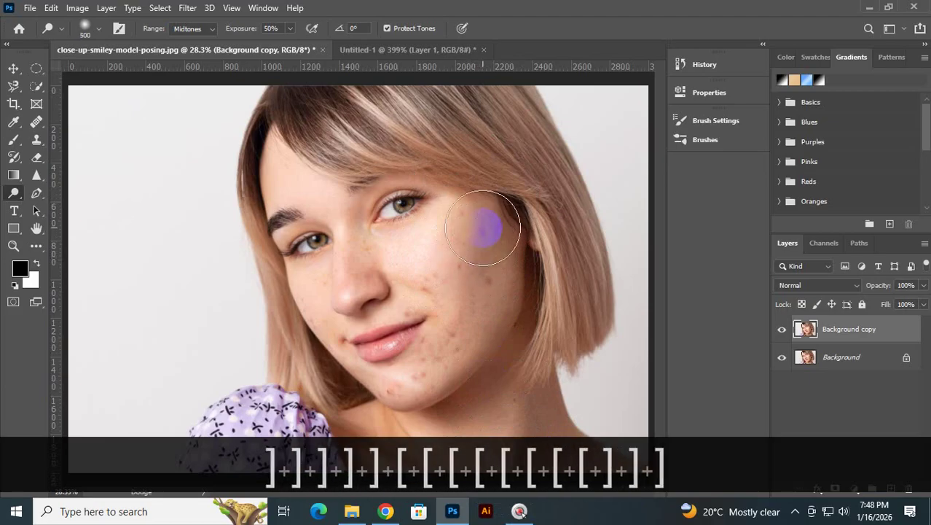
key(bracketleft)
mouse_move(483, 228)
mouse_down()
mouse_move(497, 257)
mouse_move(461, 358)
mouse_move(441, 376)
mouse_move(385, 367)
mouse_move(386, 379)
mouse_move(448, 281)
mouse_up()
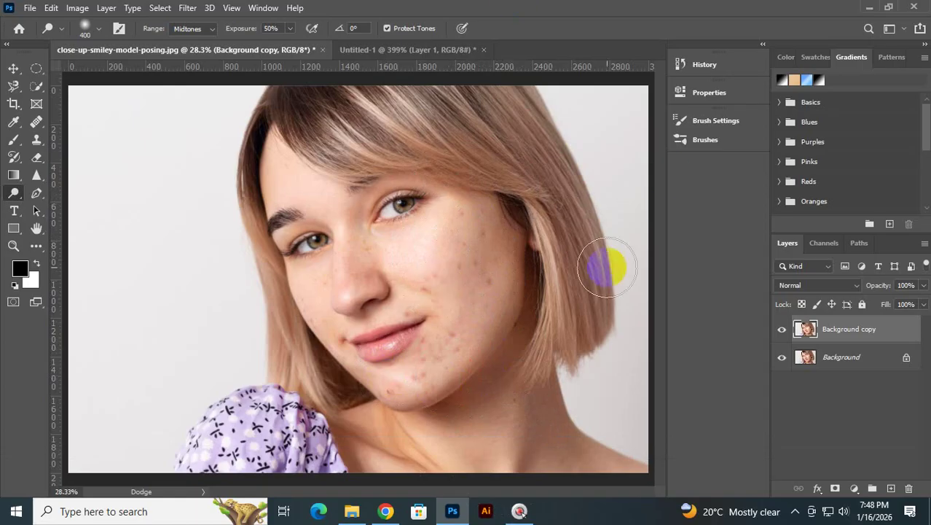
- Add a Levels adjustment layer above the Background copy with a white input level of about 227
click(860, 491)
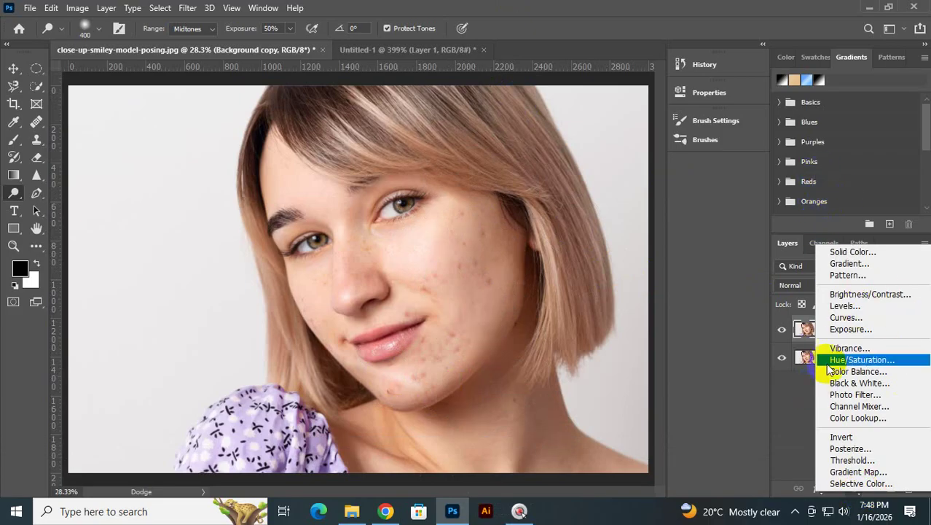
click(869, 306)
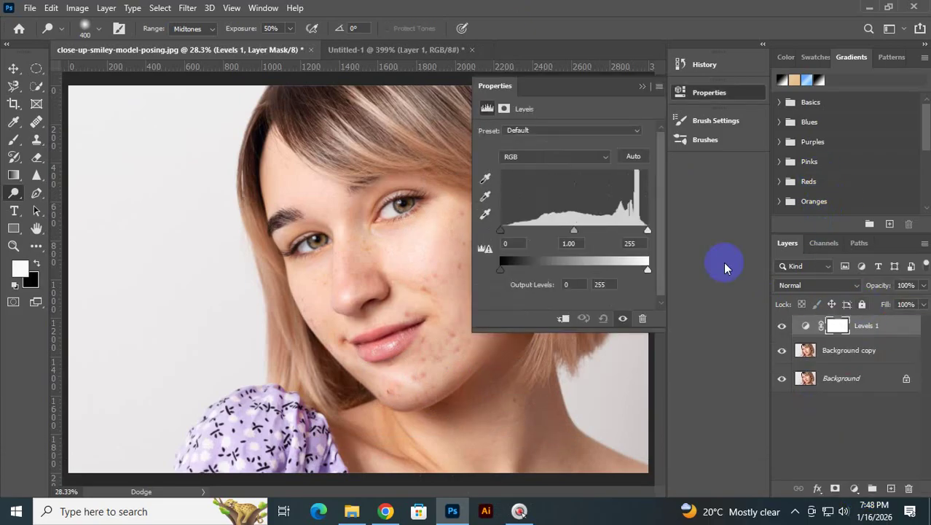
drag(644, 234, 631, 236)
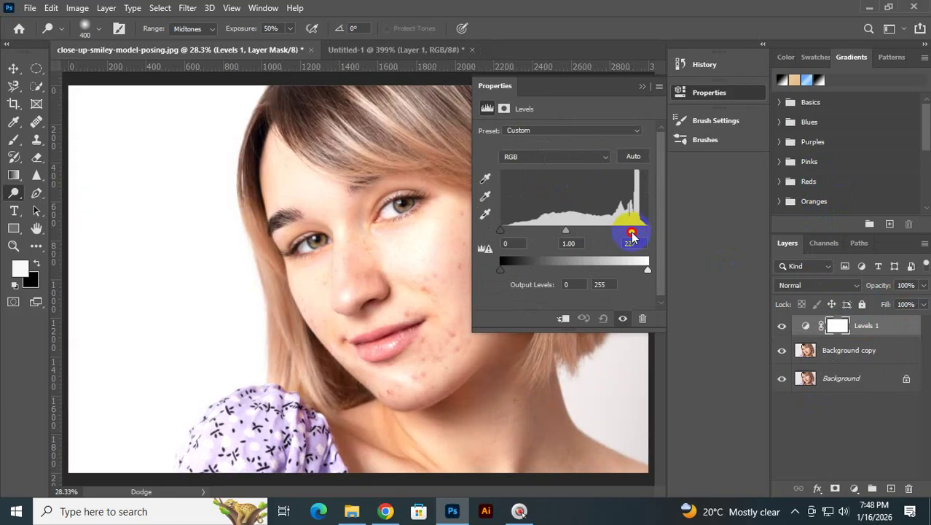
click(641, 88)
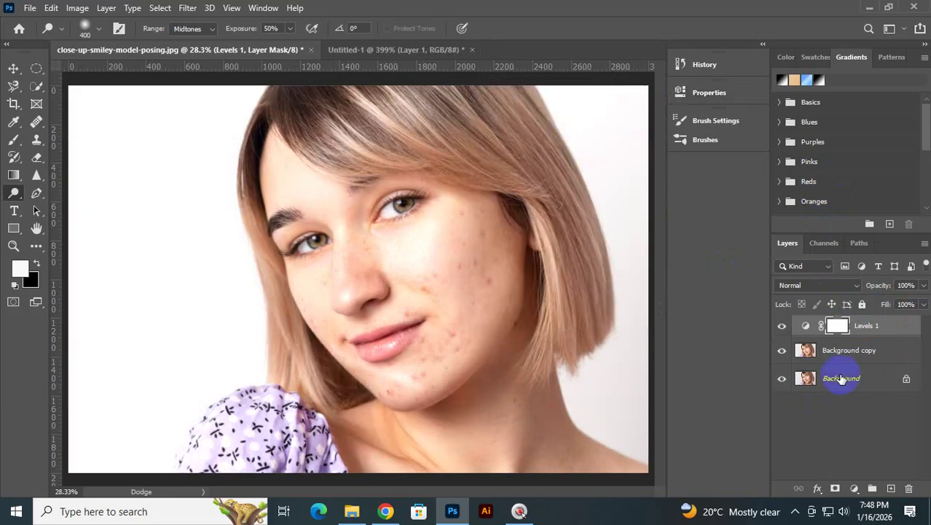
- Paint black on the Levels layer mask over the cheek and chin with a 300 px brush at 74% opacity
click(12, 142)
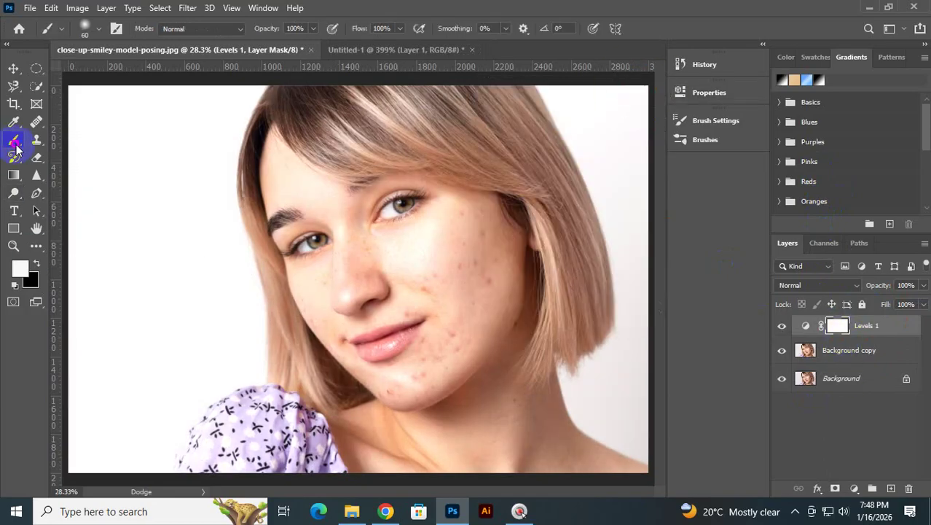
click(38, 263)
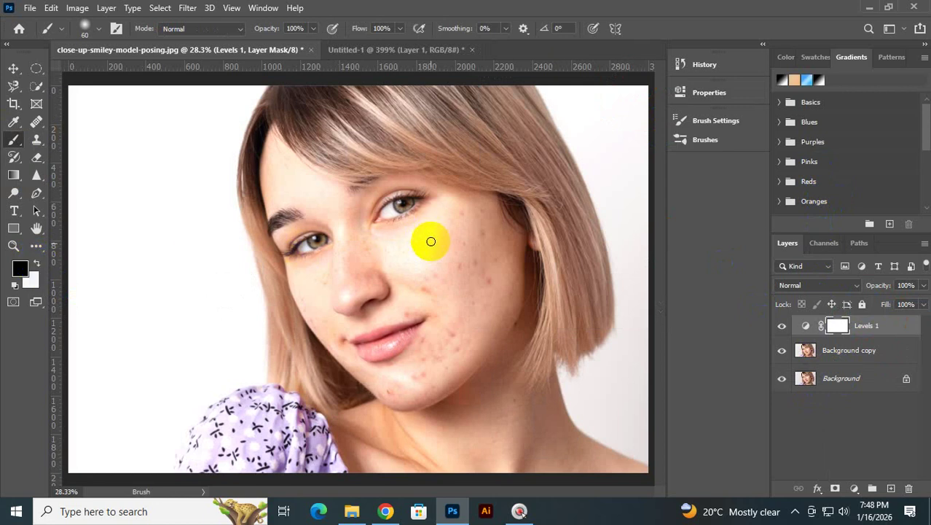
key(bracketright)
key(bracketright)
key(bracketright)
key(bracketright)
key(bracketright)
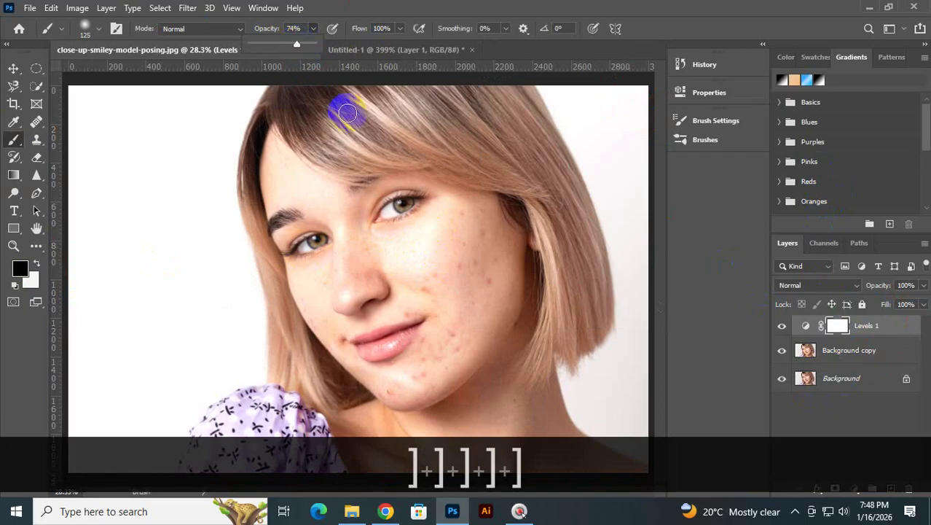
click(534, 4)
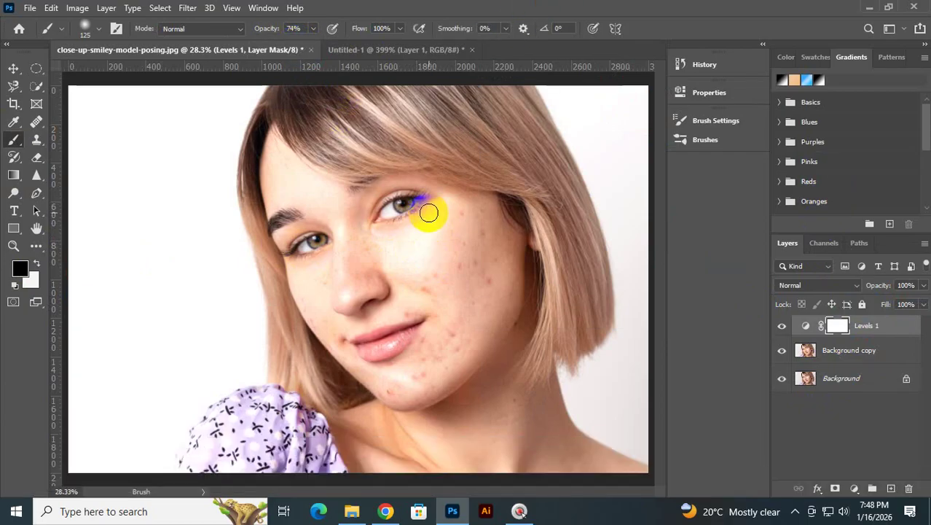
key(bracketright)
key(bracketright)
key(bracketright)
key(bracketright)
key(bracketright)
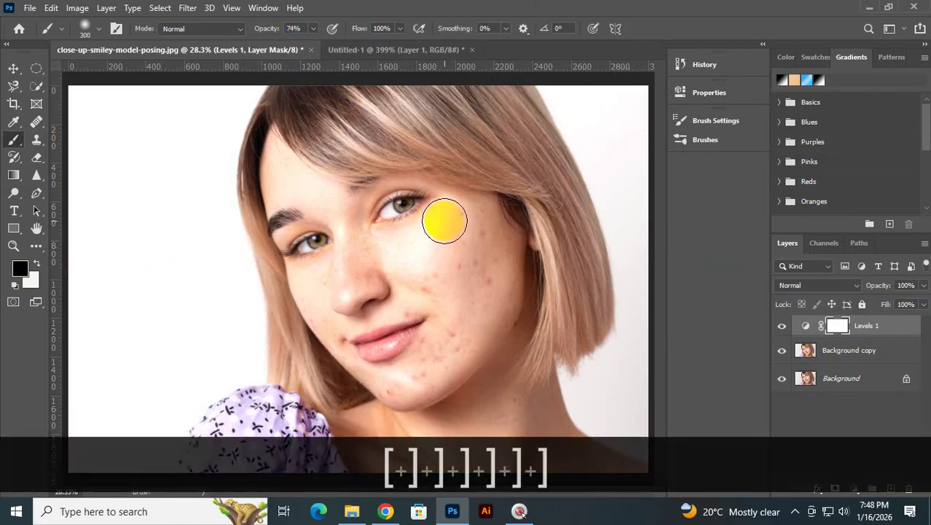
mouse_move(439, 217)
mouse_down()
mouse_move(423, 253)
mouse_move(391, 275)
mouse_move(406, 214)
mouse_move(434, 210)
mouse_move(416, 254)
mouse_up()
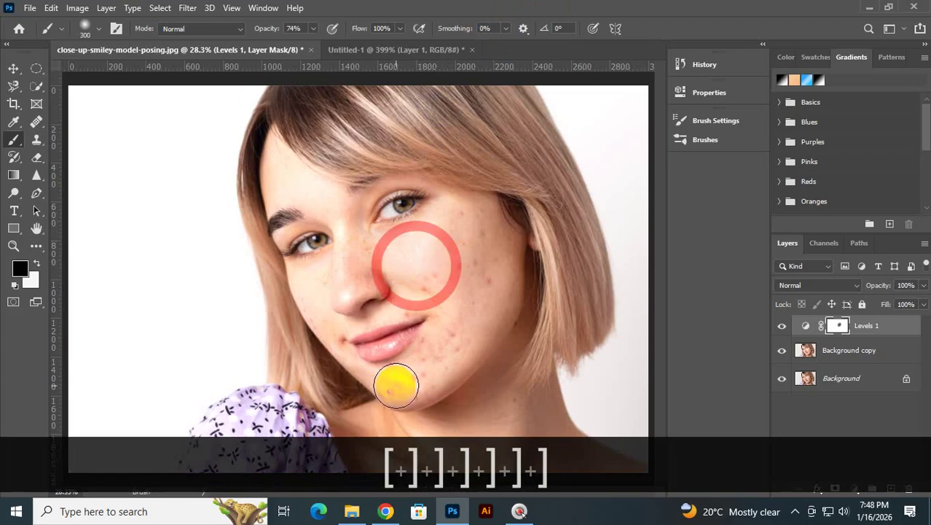
mouse_move(395, 380)
mouse_down()
mouse_move(407, 387)
mouse_move(401, 373)
mouse_up()
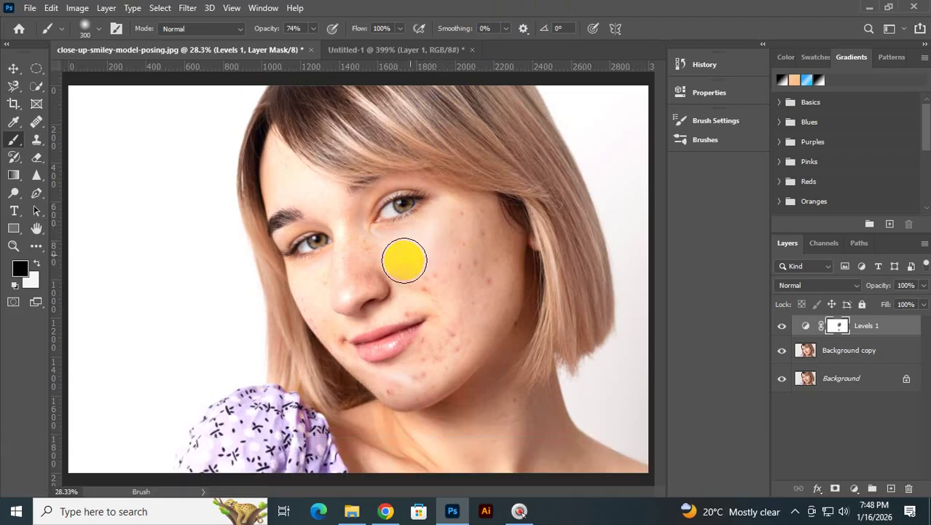
- Paint black on the Levels mask over the forehead, eye and nose, and hide the Levels layer with Background copy selected
mouse_move(284, 178)
mouse_down()
mouse_move(294, 144)
mouse_move(339, 218)
mouse_move(328, 206)
mouse_move(336, 247)
mouse_move(321, 310)
mouse_up()
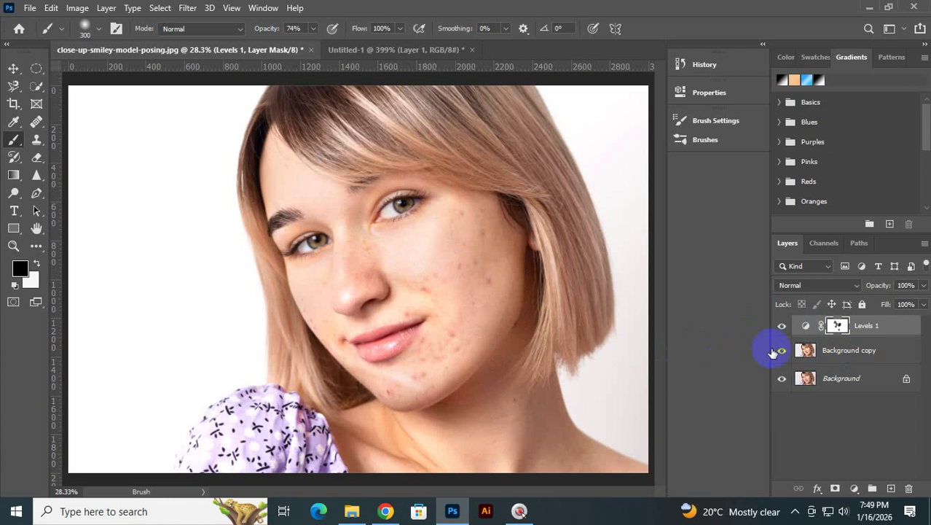
click(805, 351)
click(782, 326)
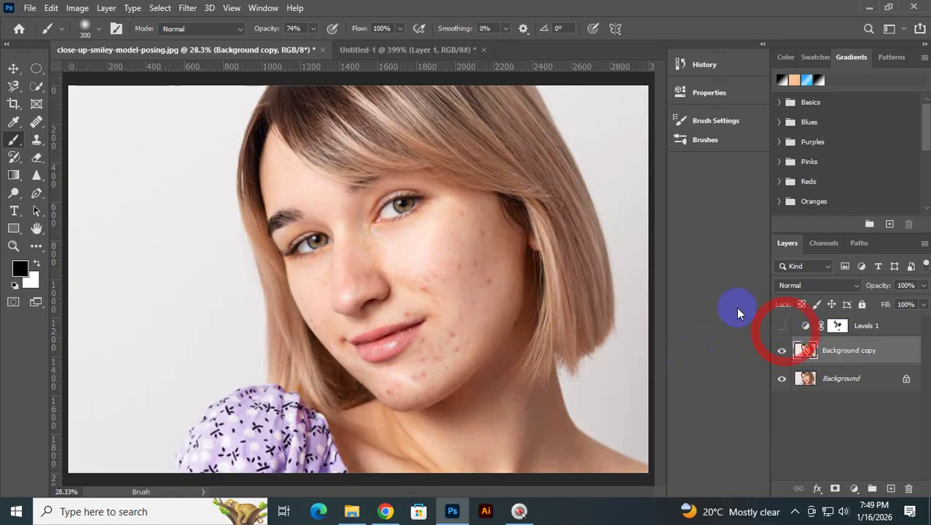
- Dodge the cheek, the hair beside the ear and the forehead on Background copy with a 400 px brush at 50% exposure
click(14, 202)
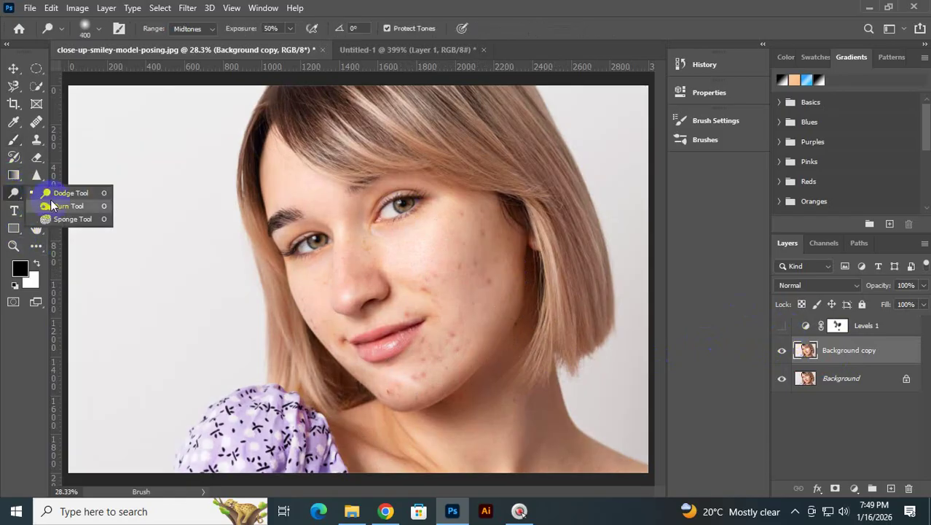
click(76, 192)
mouse_move(509, 219)
mouse_down()
mouse_move(519, 301)
mouse_move(442, 413)
mouse_move(450, 431)
mouse_move(510, 374)
mouse_move(575, 457)
mouse_move(550, 375)
mouse_move(563, 307)
mouse_move(529, 269)
mouse_move(462, 252)
mouse_move(454, 310)
mouse_move(394, 345)
mouse_move(321, 340)
mouse_move(389, 398)
mouse_move(351, 348)
mouse_move(352, 258)
mouse_move(358, 289)
mouse_move(380, 292)
mouse_move(324, 222)
mouse_move(286, 188)
mouse_move(306, 211)
mouse_move(261, 185)
mouse_move(254, 167)
mouse_move(252, 181)
mouse_move(361, 272)
mouse_move(508, 356)
mouse_move(538, 252)
mouse_move(502, 219)
mouse_move(546, 252)
mouse_move(543, 393)
mouse_move(559, 430)
mouse_move(580, 411)
mouse_move(608, 288)
mouse_move(567, 150)
mouse_move(587, 311)
mouse_move(577, 363)
mouse_up()
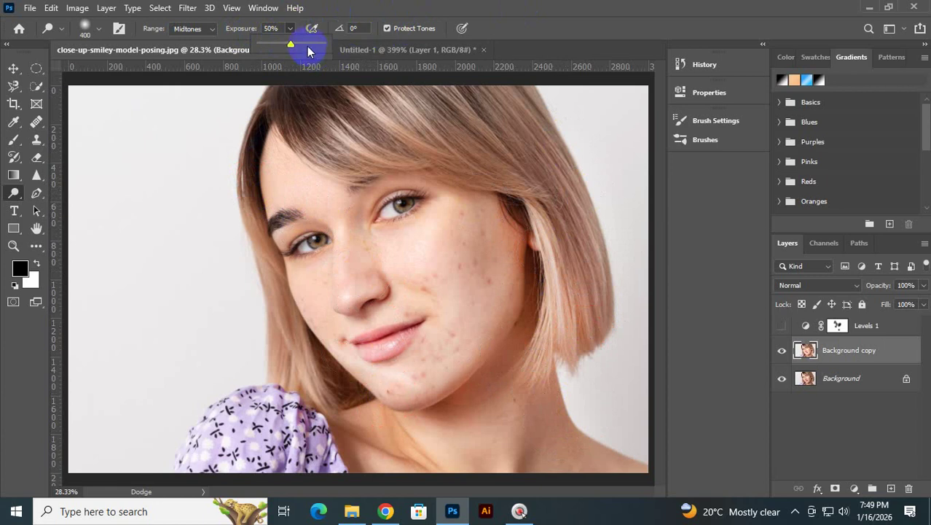
mouse_move(359, 169)
mouse_down()
mouse_move(412, 356)
mouse_move(341, 298)
mouse_move(281, 138)
mouse_up()
- Try dodging the face with the exposure set to 27% and to 100%, and undo the last five changes
drag(291, 42, 261, 45)
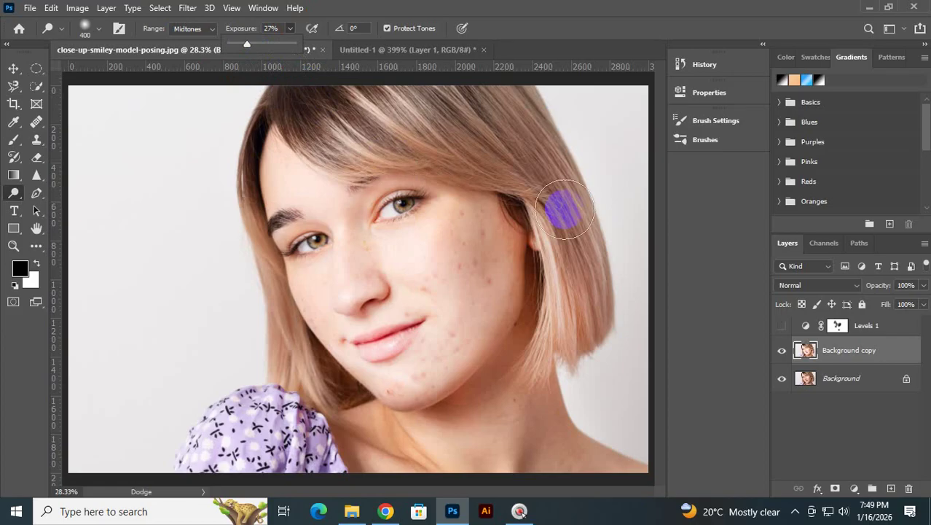
drag(259, 47, 299, 48)
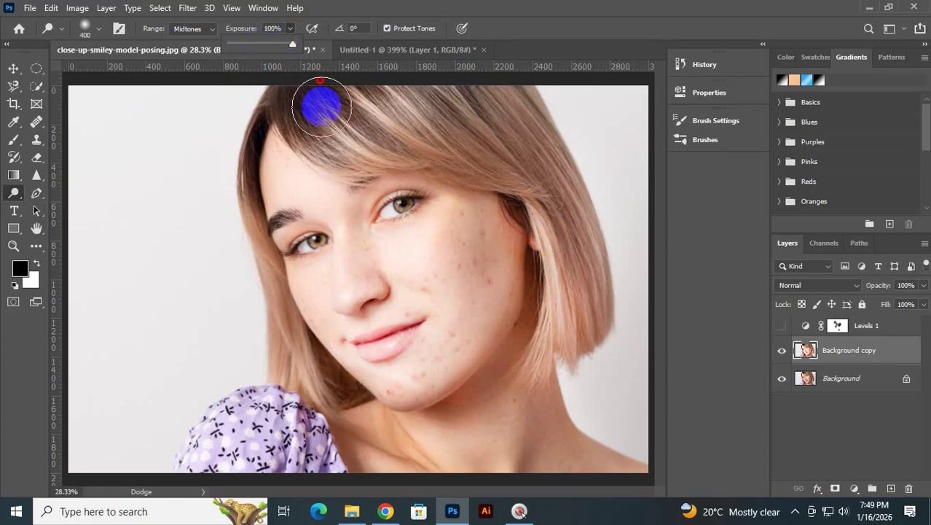
mouse_move(328, 231)
mouse_down()
mouse_move(403, 315)
mouse_move(451, 346)
mouse_move(436, 336)
mouse_up()
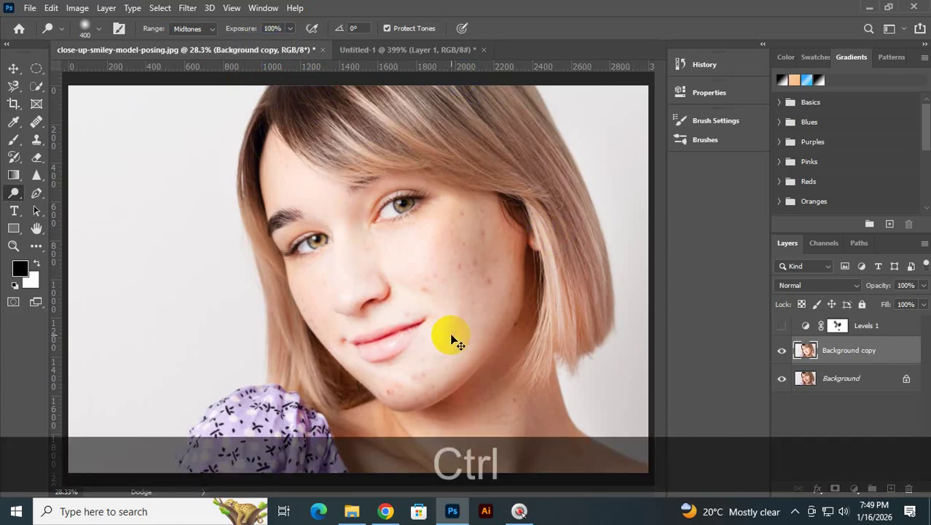
key(ctrl+z)
key(ctrl+z)
key(ctrl+z)
key(ctrl+z)
key(ctrl+z)
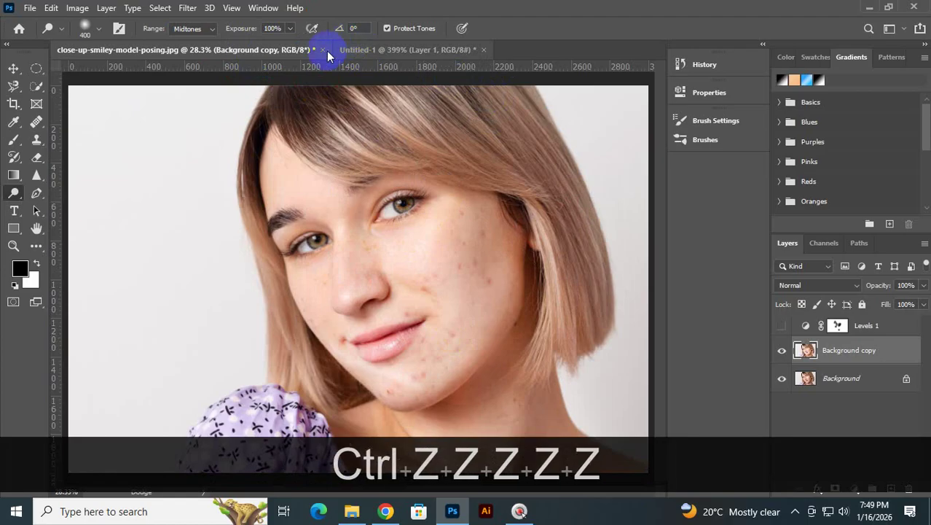
- Set the Dodge exposure to 18% and lightly brighten the cheek, jaw, neck and nose with the 400 px brush
click(288, 30)
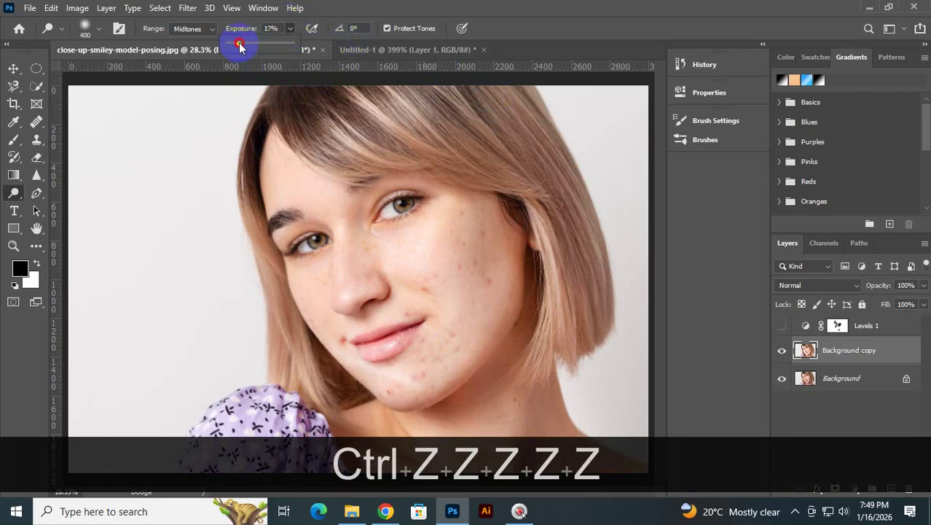
drag(240, 47, 242, 46)
drag(501, 245, 506, 304)
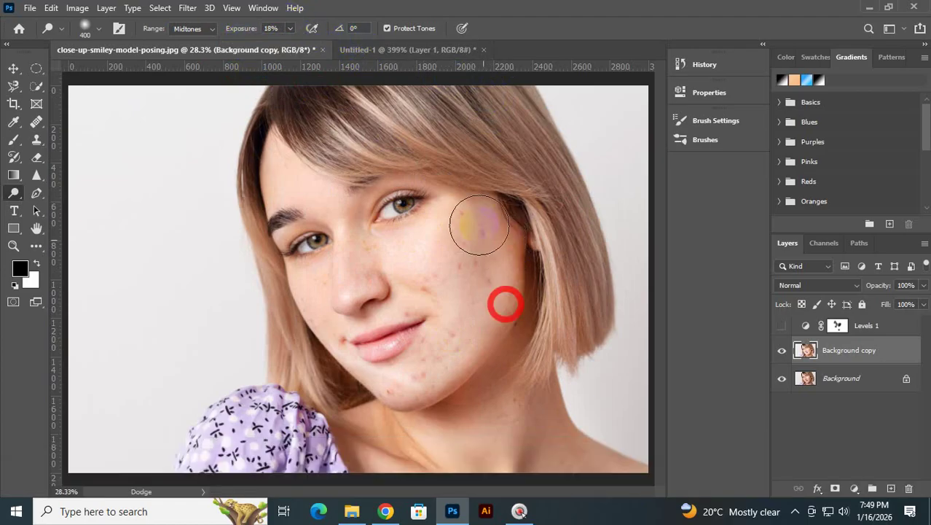
click(528, 298)
click(477, 396)
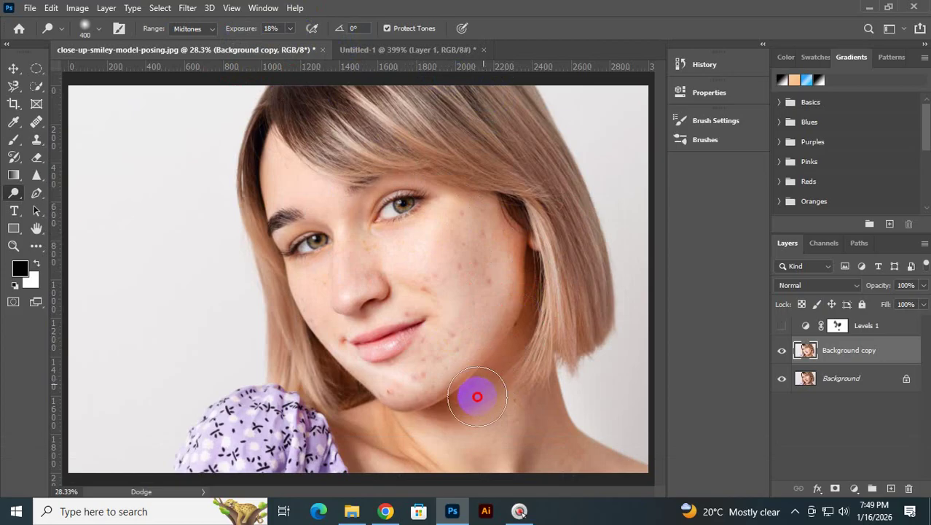
mouse_move(477, 397)
mouse_down()
mouse_move(384, 395)
mouse_move(373, 386)
mouse_up()
mouse_move(452, 302)
mouse_down()
mouse_move(351, 266)
mouse_move(333, 321)
mouse_move(299, 292)
mouse_move(288, 260)
mouse_up()
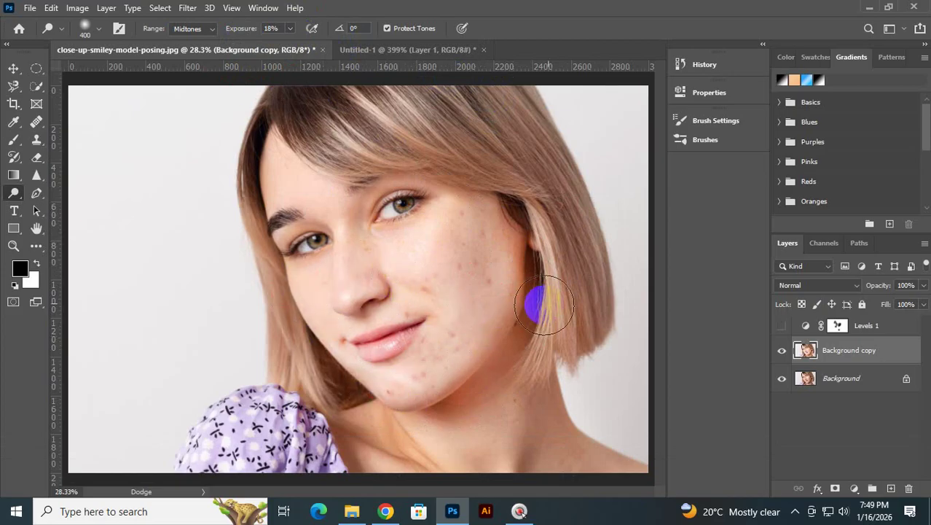
mouse_move(545, 304)
mouse_down()
mouse_move(564, 283)
mouse_move(536, 312)
mouse_up()
click(15, 194)
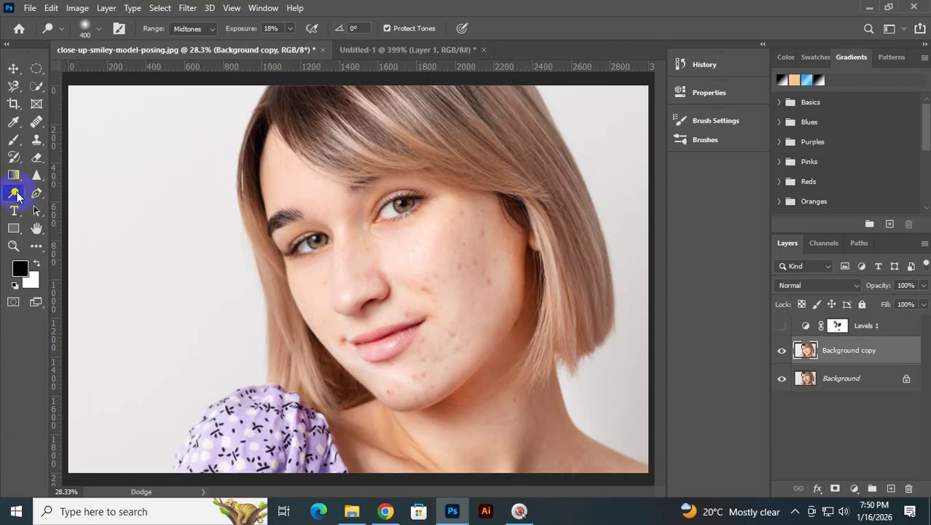
drag(16, 194, 56, 206)
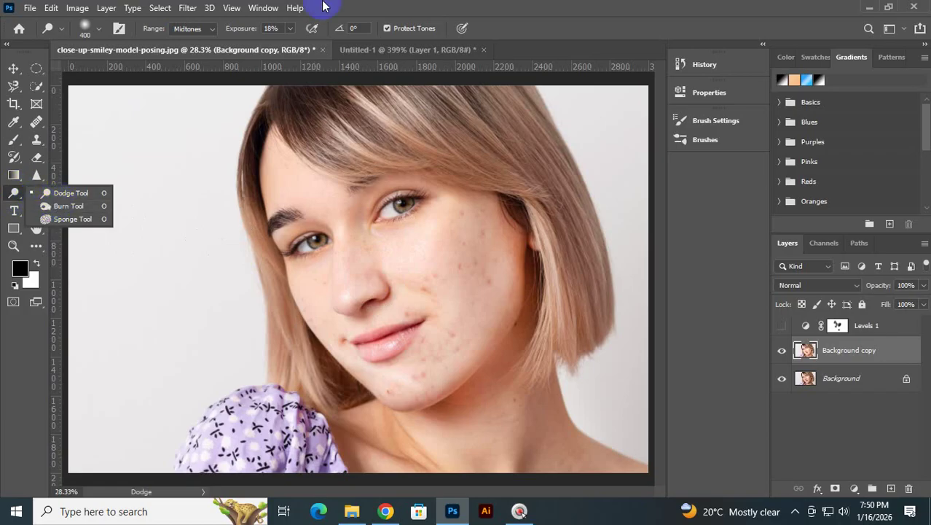
click(464, 10)
- Delete the Levels adjustment layer and replace Background copy with a fresh duplicate of the Background layer
key(ctrl+z)
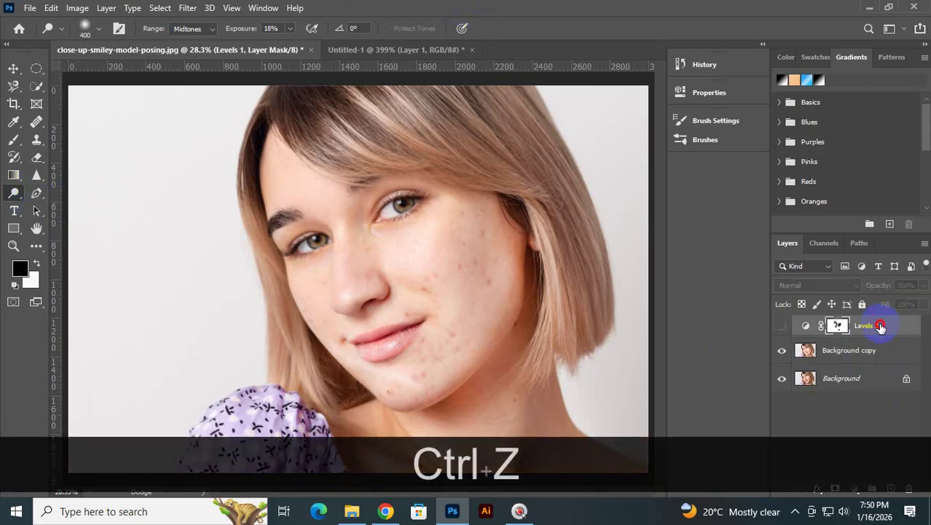
drag(881, 327, 908, 486)
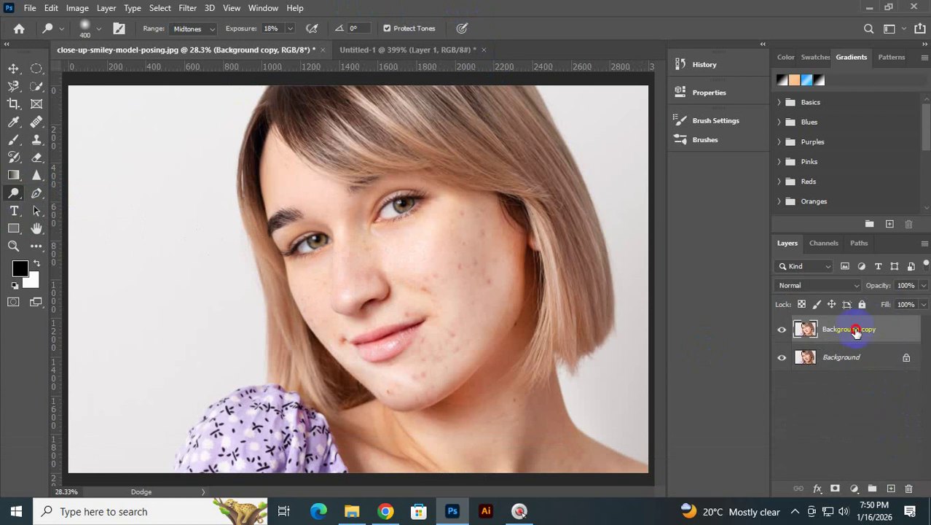
drag(856, 330, 890, 488)
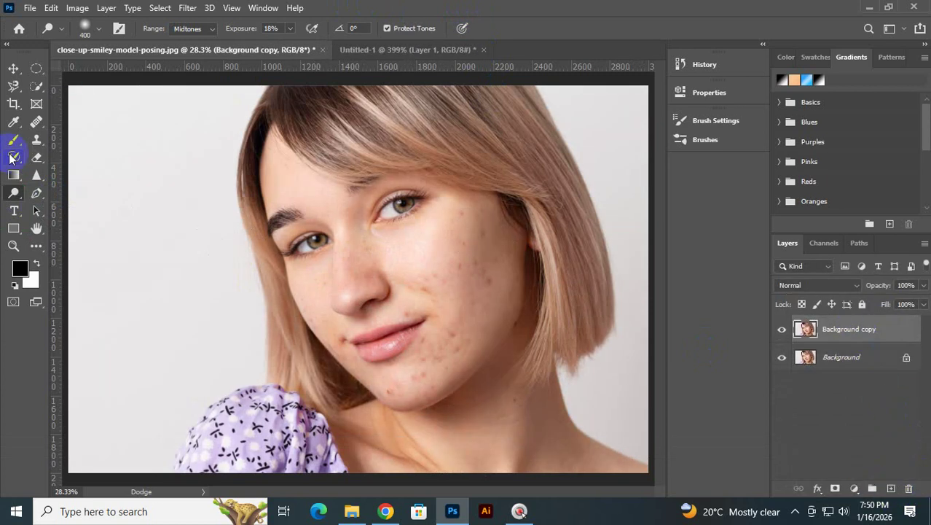
- Switch to the Burn tool and enlarge its brush to 400 px
right_click(14, 193)
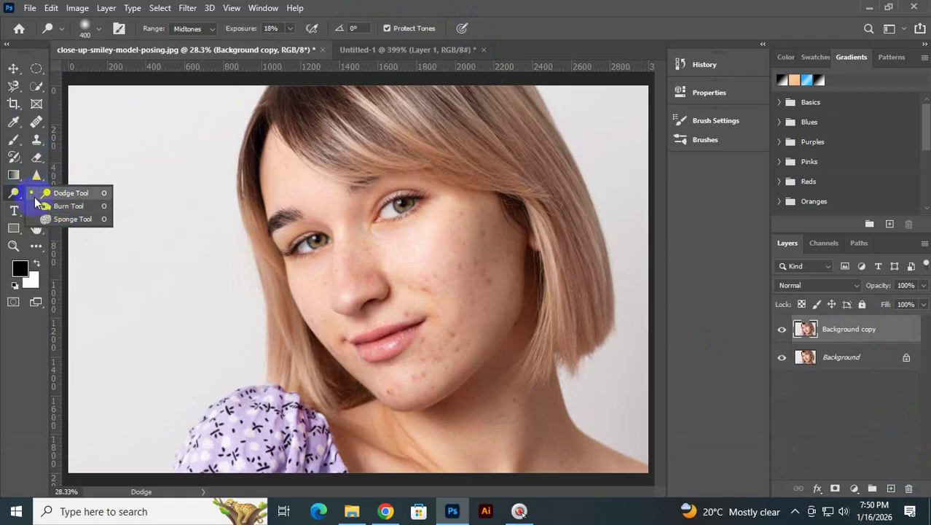
click(48, 211)
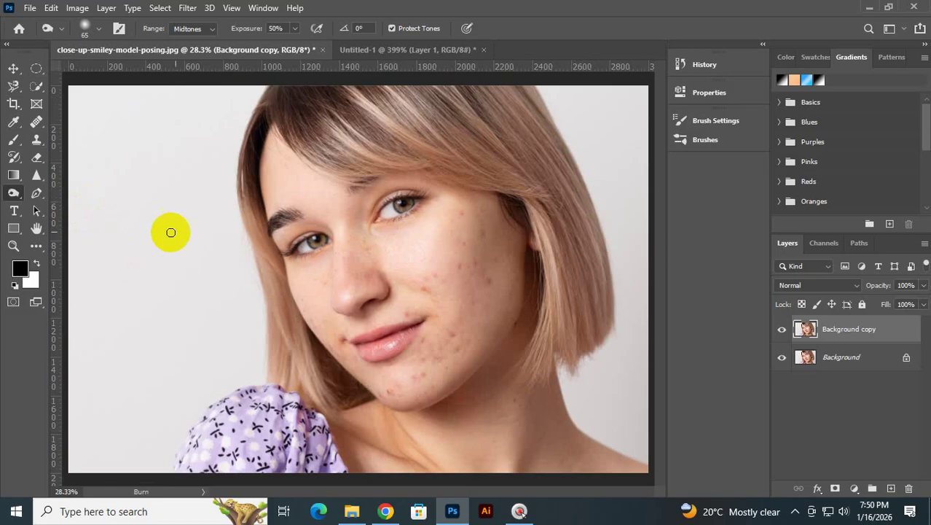
key(bracketright)
key(bracketright)
key(bracketright)
key(bracketright)
key(bracketright)
key(bracketright)
key(bracketright)
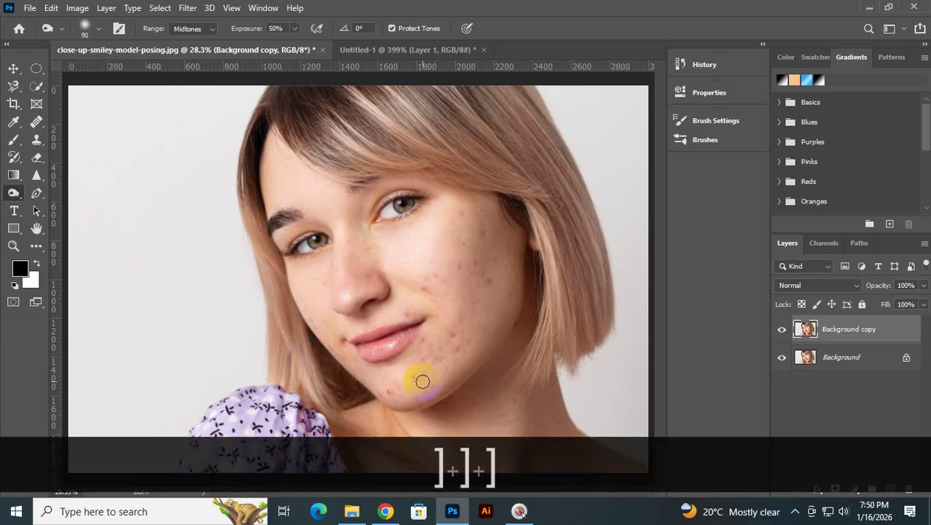
key(bracketright)
key(bracketright)
key(bracketright)
key(bracketright)
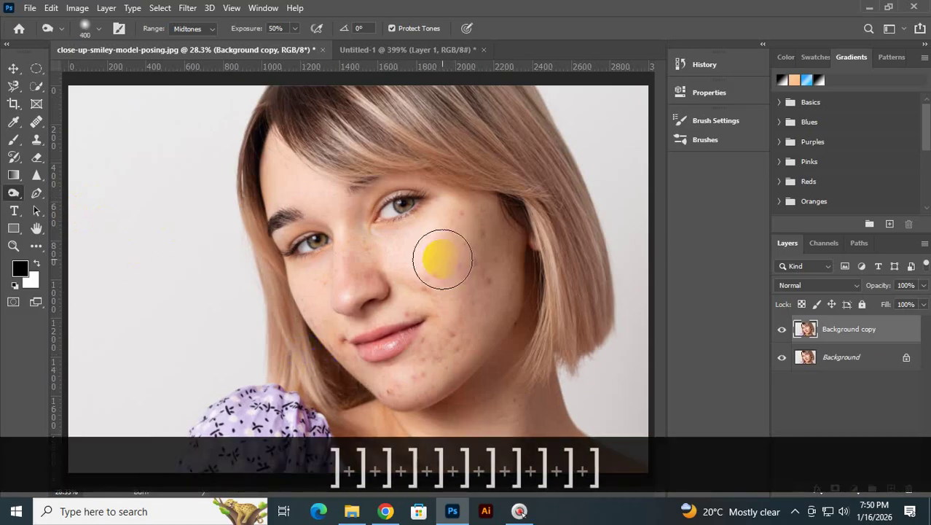
key(bracketleft)
key(bracketleft)
key(bracketright)
key(bracketright)
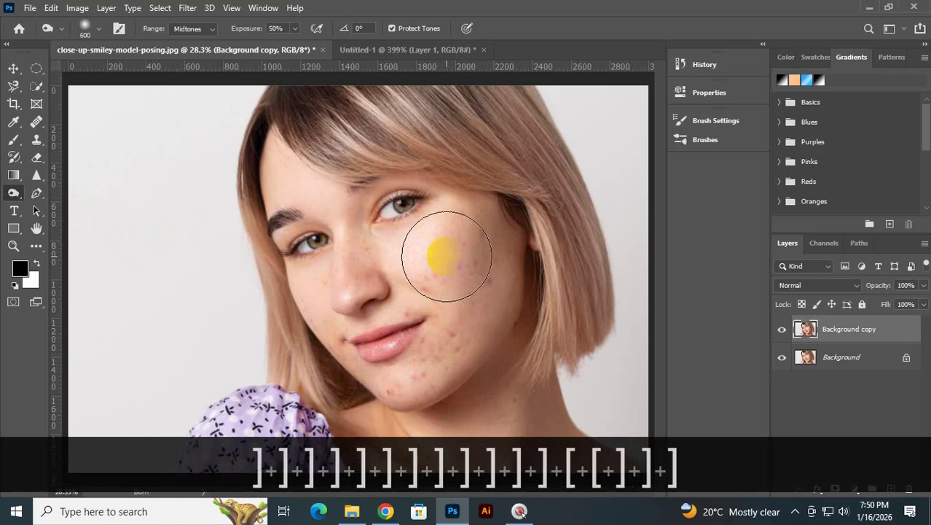
key(bracketleft)
key(bracketleft)
key(bracketleft)
key(bracketright)
key(bracketright)
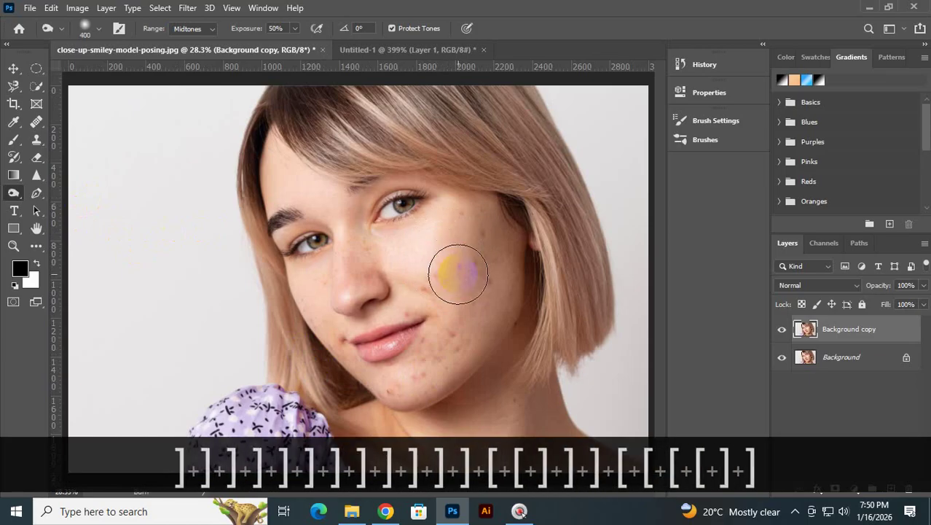
- Try burning the cheek and the corner of the mouth with the 400 px brush at 50% exposure, and undo the strokes
mouse_move(477, 244)
mouse_down()
mouse_move(488, 284)
mouse_move(461, 333)
mouse_move(409, 363)
mouse_up()
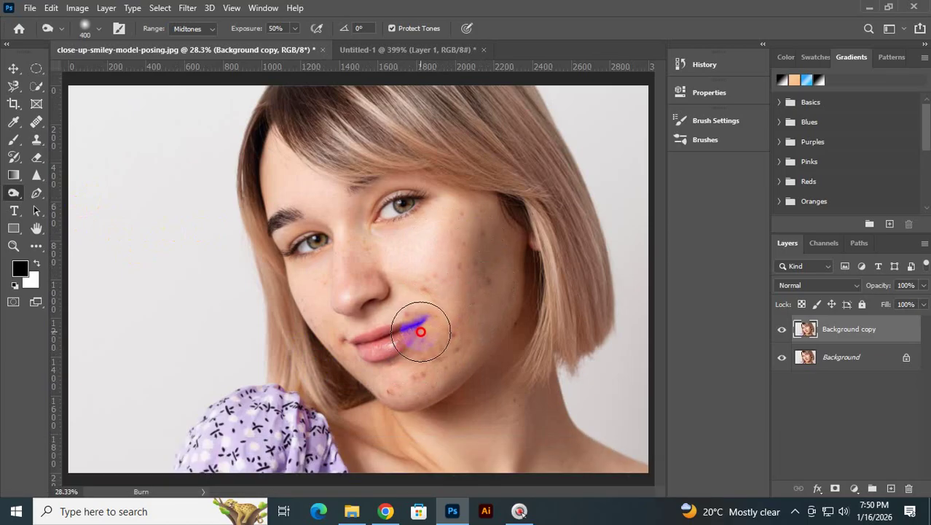
drag(420, 331, 437, 312)
key(ctrl+z)
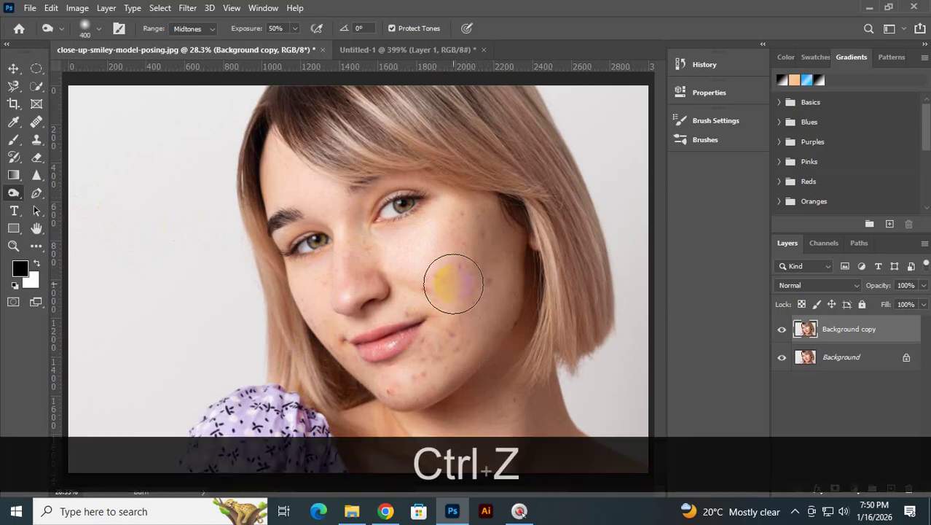
mouse_move(421, 241)
mouse_down()
mouse_move(416, 271)
mouse_move(422, 258)
mouse_up()
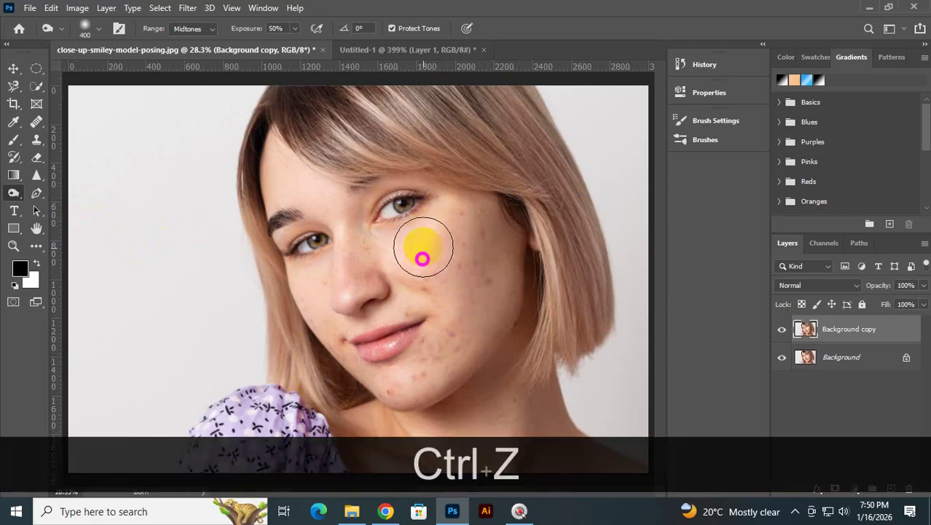
key(ctrl+z)
key(ctrl+z)
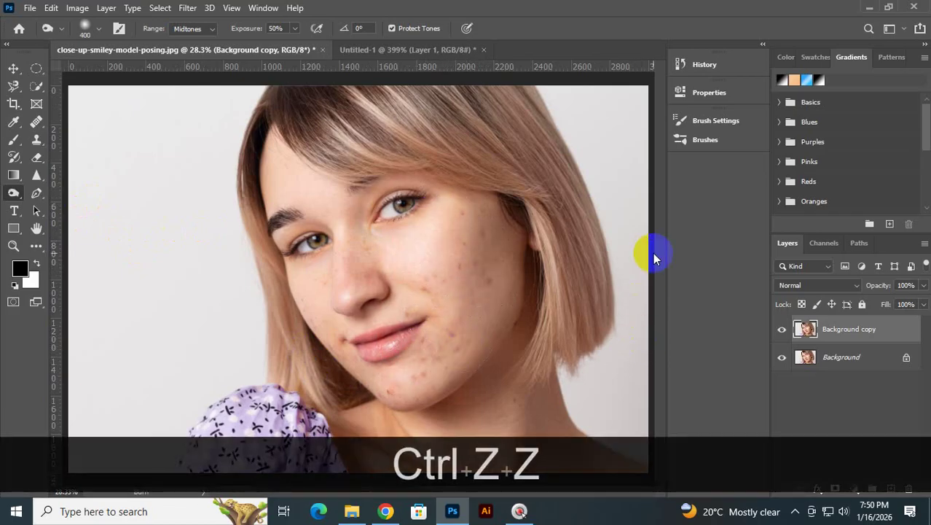
- Burn the cheek at 50% exposure, reduce the brush to 200 px, and darken areas from the forehead down to the nose
mouse_move(428, 252)
mouse_down()
mouse_move(397, 261)
mouse_move(405, 244)
mouse_move(418, 256)
mouse_move(444, 255)
mouse_move(456, 302)
mouse_move(448, 243)
mouse_move(437, 307)
mouse_move(448, 294)
mouse_move(438, 275)
mouse_move(441, 215)
mouse_move(428, 238)
mouse_move(399, 245)
mouse_move(433, 248)
mouse_move(404, 274)
mouse_move(441, 285)
mouse_move(458, 320)
mouse_up()
key(bracketleft)
key(bracketleft)
key(bracketleft)
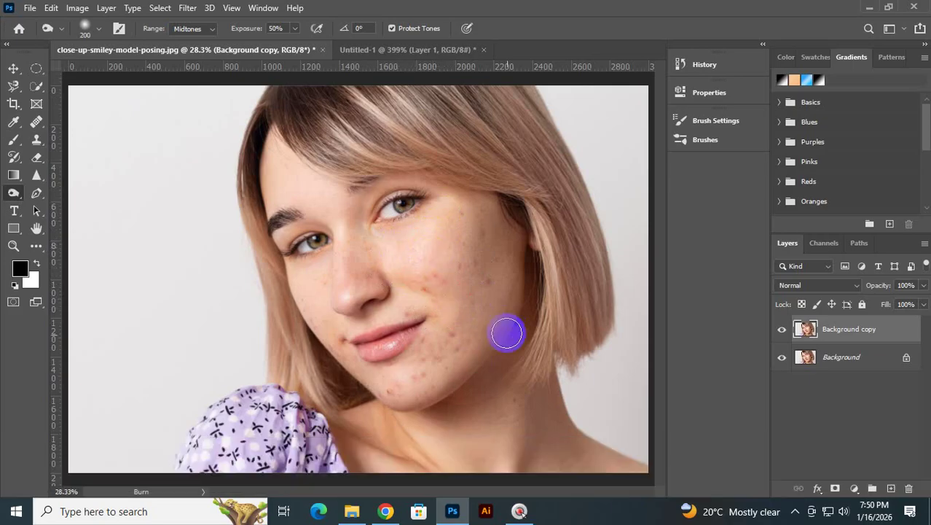
mouse_move(342, 176)
mouse_down()
mouse_move(267, 155)
mouse_move(328, 205)
mouse_move(340, 239)
mouse_move(340, 317)
mouse_up()
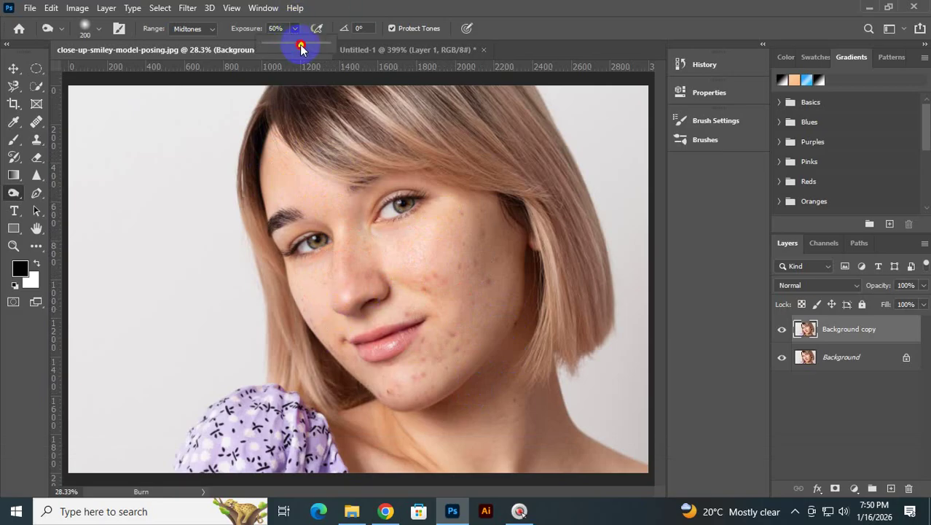
- Try burning the skin between the nose and the mouth corner at 100% exposure, and undo the stroke
drag(301, 48, 332, 48)
mouse_move(430, 308)
mouse_down()
mouse_move(432, 233)
mouse_move(400, 315)
mouse_up()
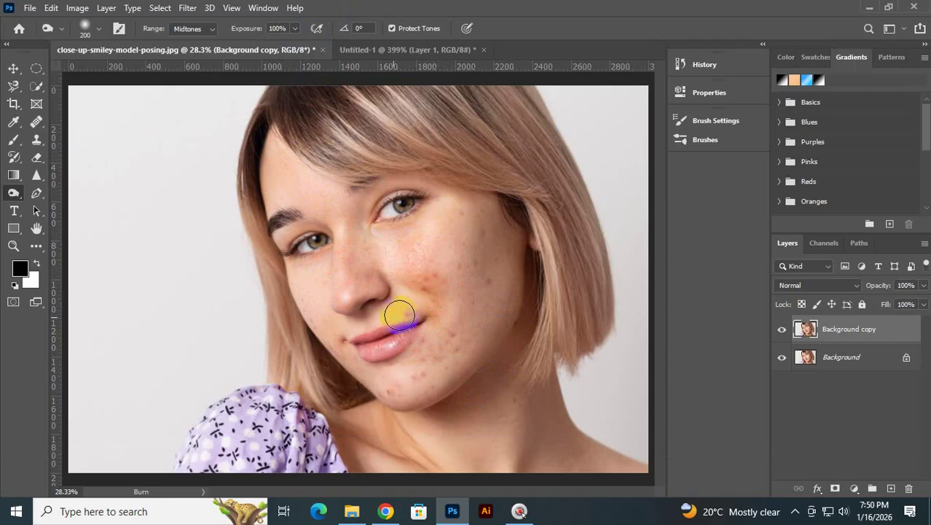
key(ctrl)
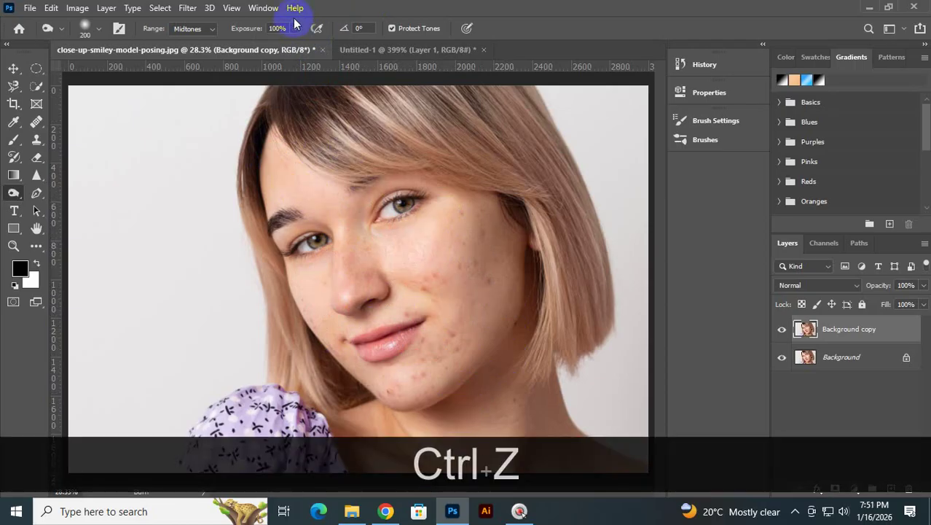
- Burn the cheek below the eye with the 200 px brush at 18% exposure, and set the exposure to 21%
click(291, 28)
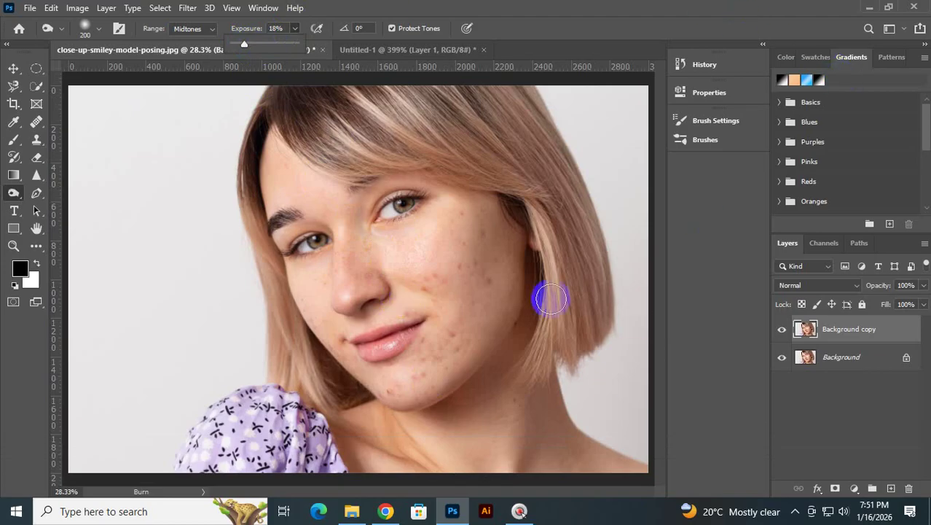
click(432, 213)
drag(399, 258, 425, 249)
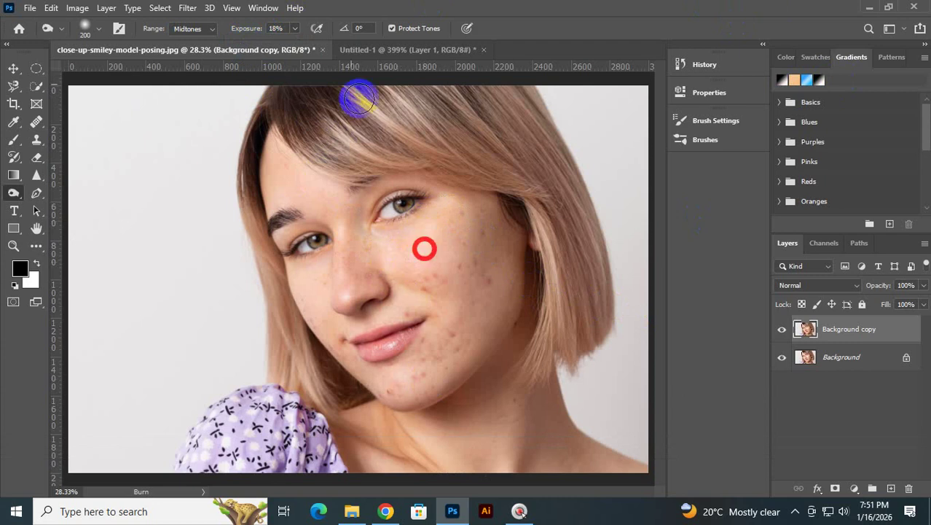
click(294, 28)
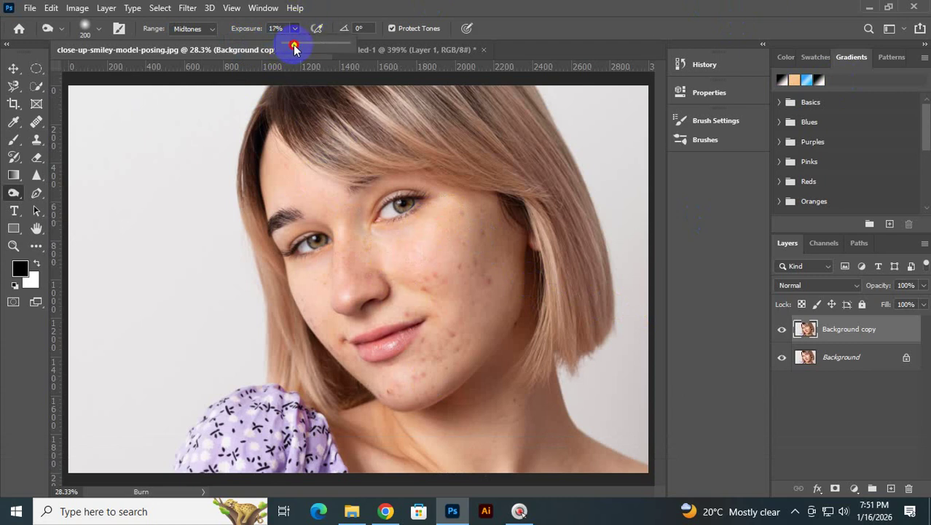
drag(294, 47, 298, 60)
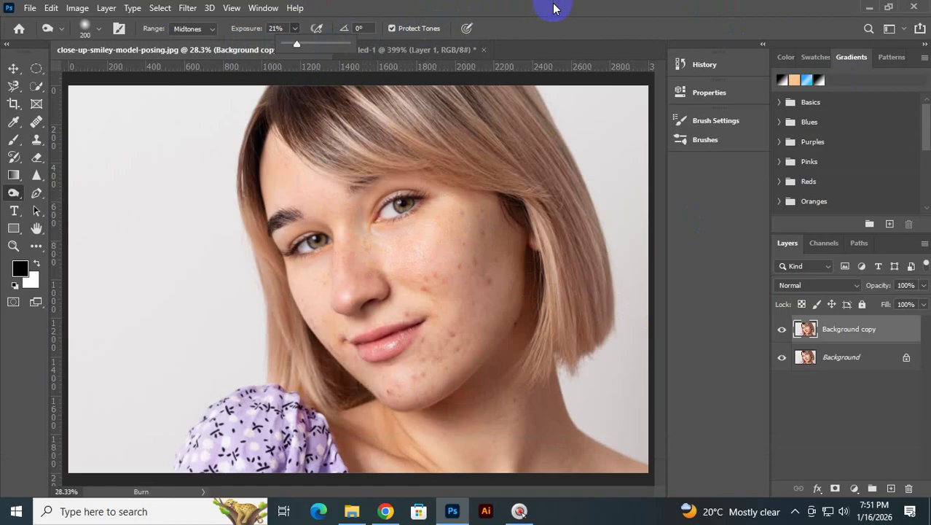
- Burn the blemished cheek in the Shadows range at 21% exposure, and set the range back to Midtones
click(193, 30)
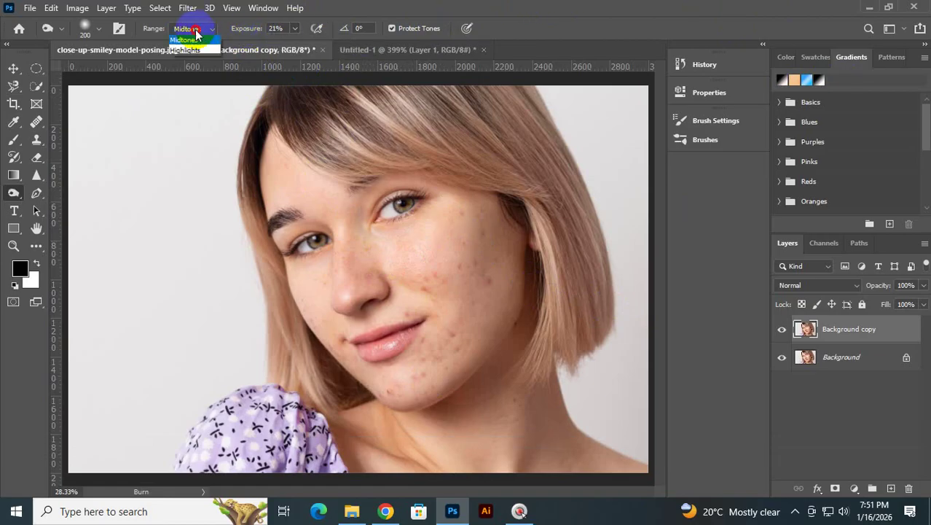
click(193, 41)
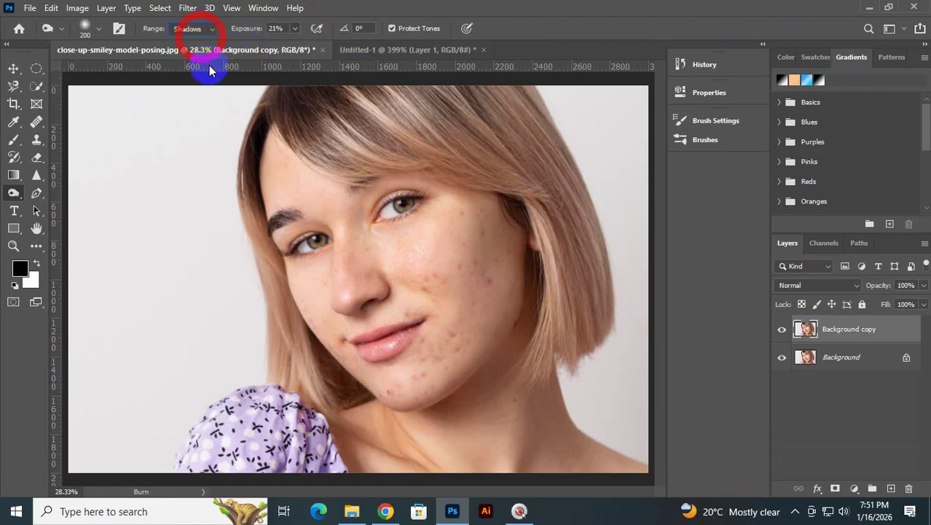
mouse_move(465, 273)
mouse_down()
mouse_move(435, 302)
mouse_move(458, 322)
mouse_move(463, 239)
mouse_move(453, 206)
mouse_up()
click(189, 27)
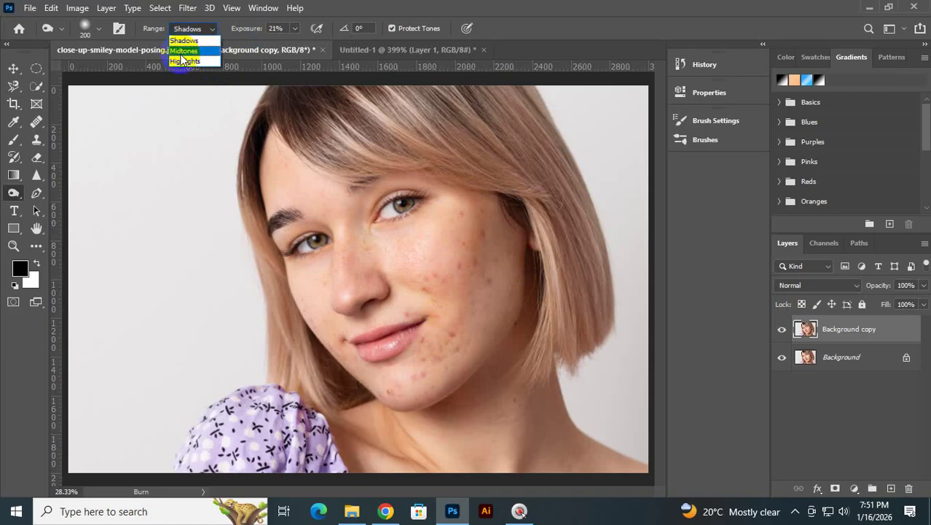
click(185, 51)
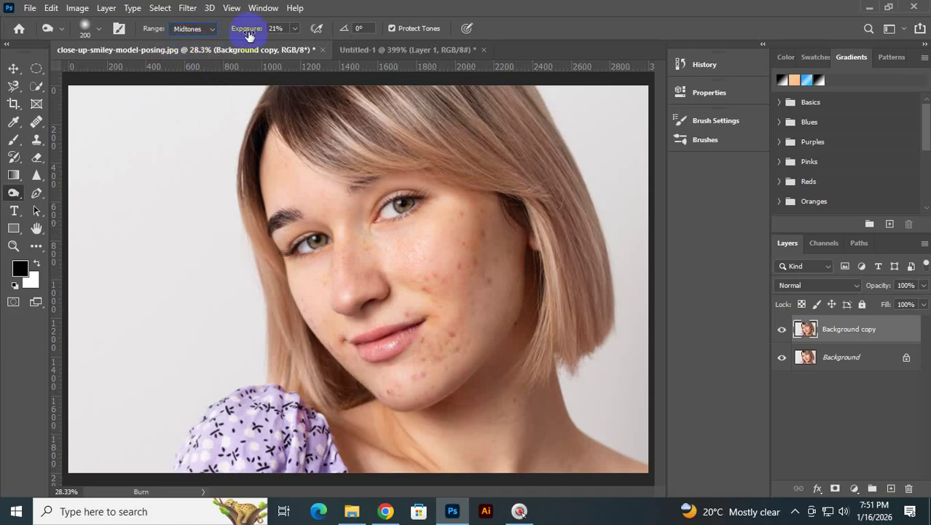
click(295, 29)
- Burn the skin from the cheek down to the neck with Midtones at 21% exposure, and delete the Background copy layer
right_click(13, 192)
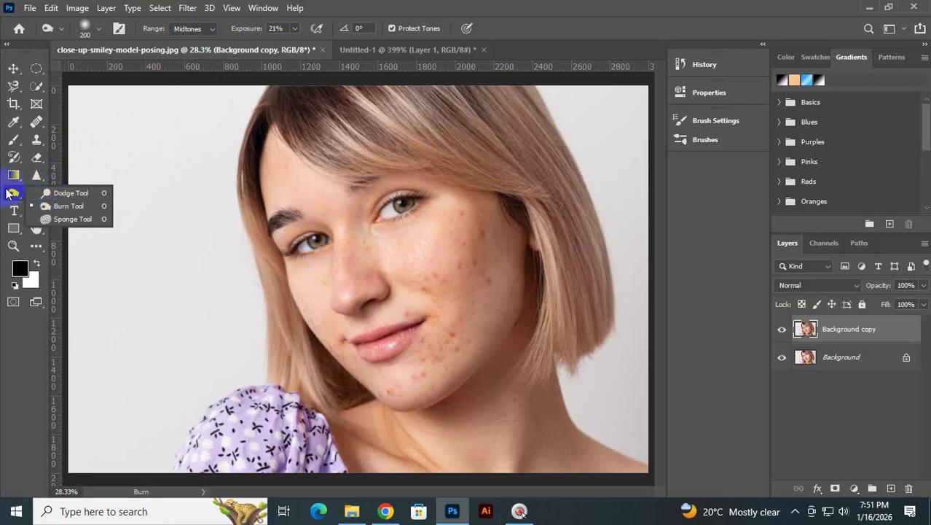
click(73, 206)
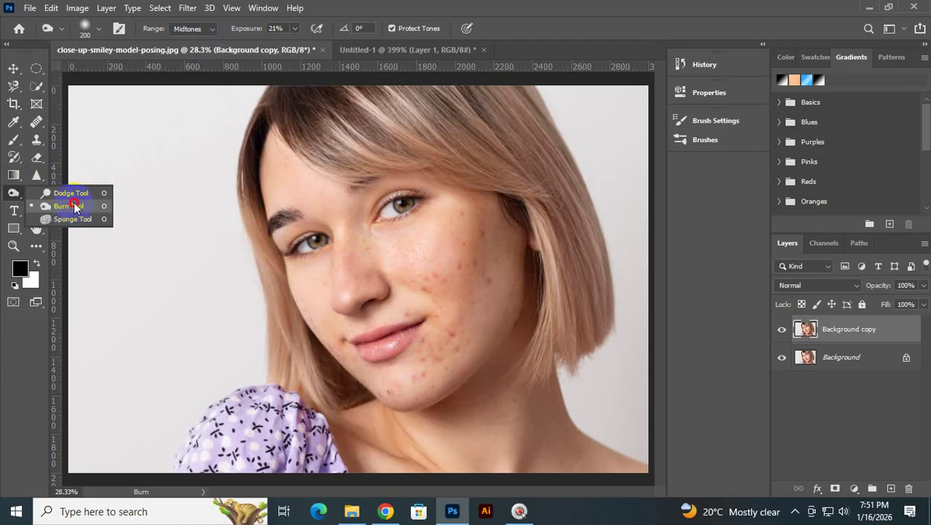
mouse_move(368, 197)
mouse_down()
mouse_move(395, 227)
mouse_move(372, 221)
mouse_move(445, 203)
mouse_move(468, 215)
mouse_move(441, 243)
mouse_move(387, 241)
mouse_move(374, 268)
mouse_move(424, 320)
mouse_move(424, 352)
mouse_move(456, 351)
mouse_move(544, 317)
mouse_move(554, 407)
mouse_move(497, 436)
mouse_up()
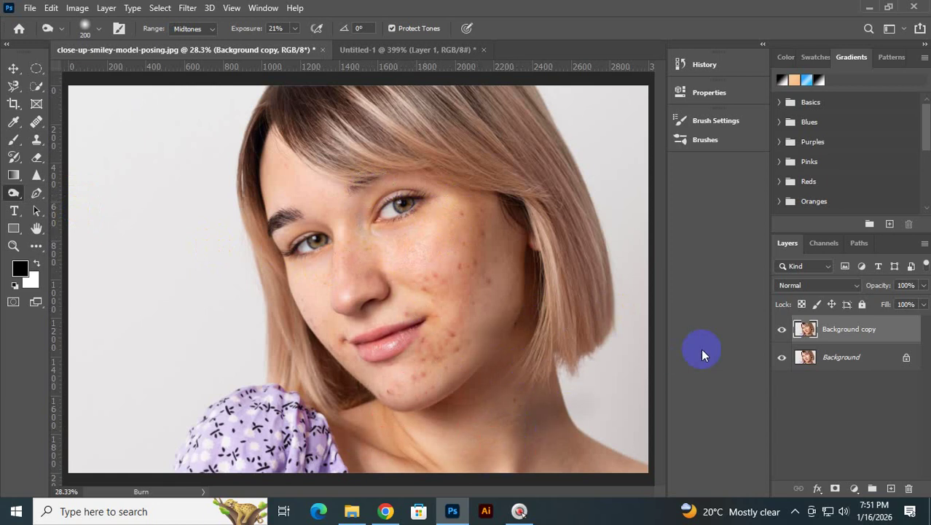
drag(873, 343, 909, 489)
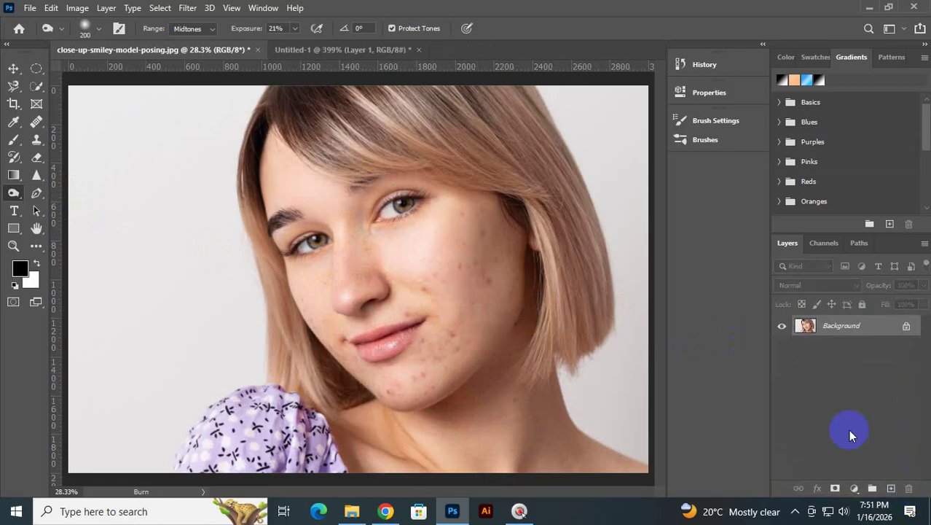
- Switch to the Sponge tool in Desaturate mode with a 500 px brush, and duplicate the Background layer
right_click(19, 193)
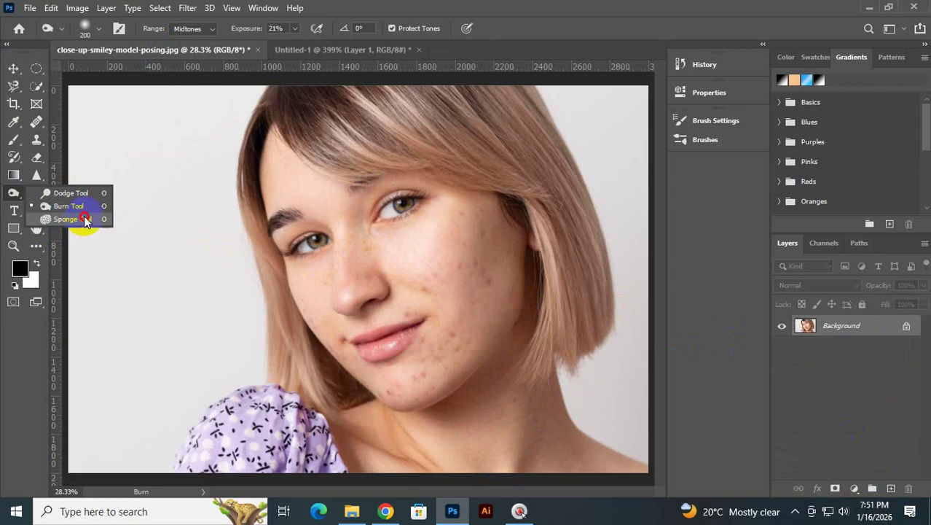
click(82, 217)
click(36, 175)
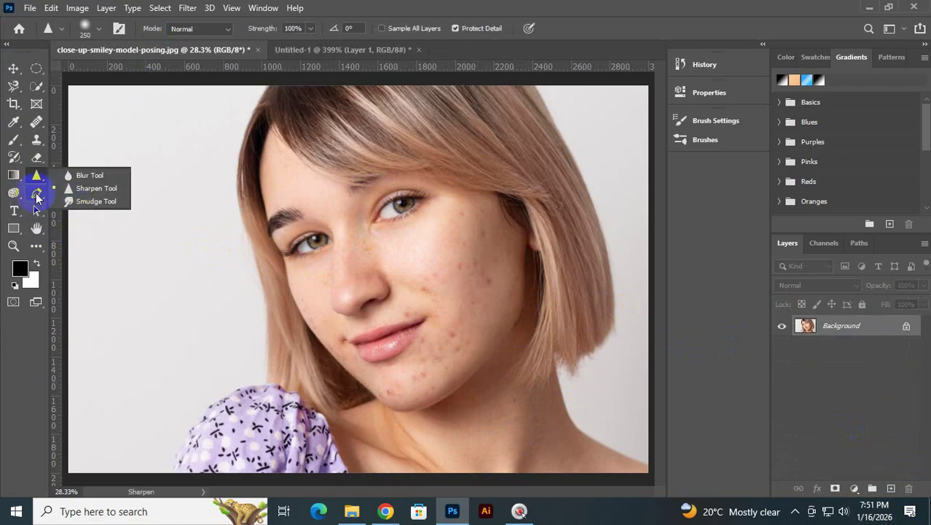
click(14, 192)
click(49, 220)
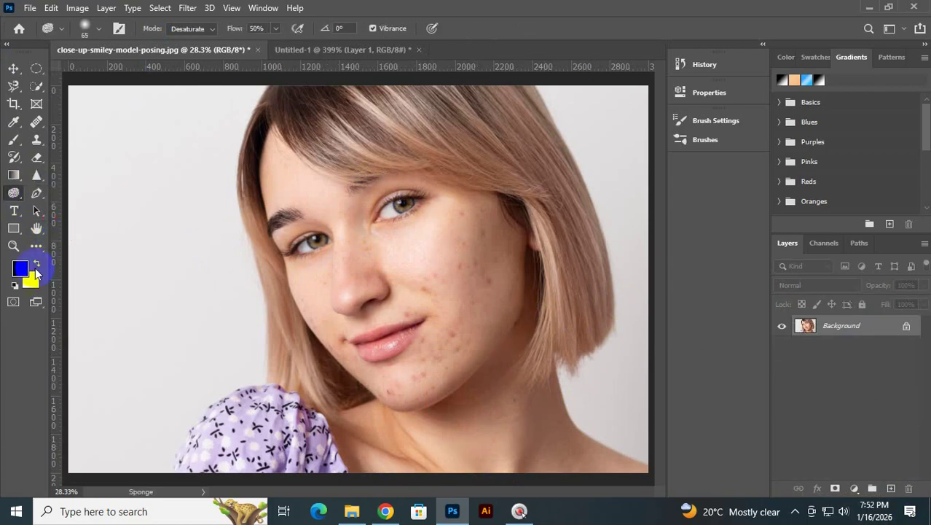
key(bracketright)
key(bracketright)
key(bracketright)
key(bracketright)
key(bracketright)
key(bracketright)
key(bracketright)
key(bracketright)
key(bracketright)
key(bracketright)
key(bracketright)
key(bracketright)
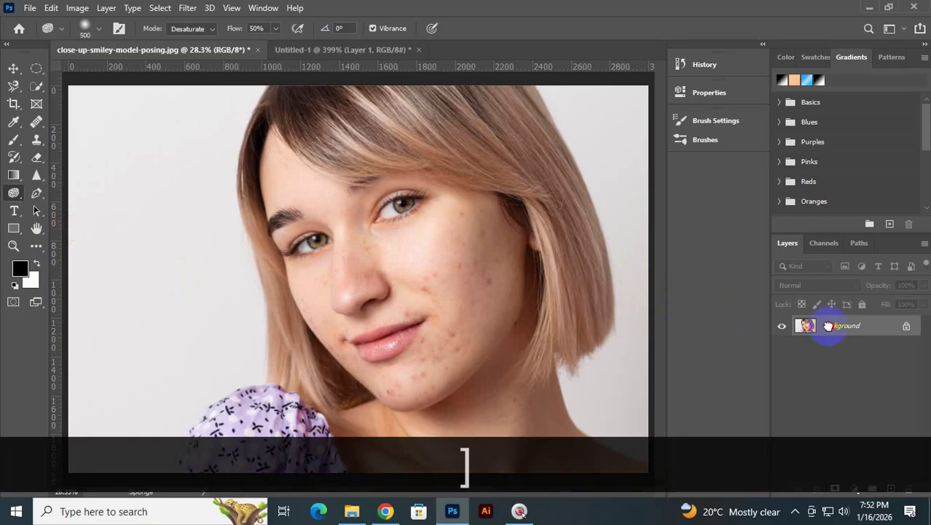
drag(828, 326, 889, 487)
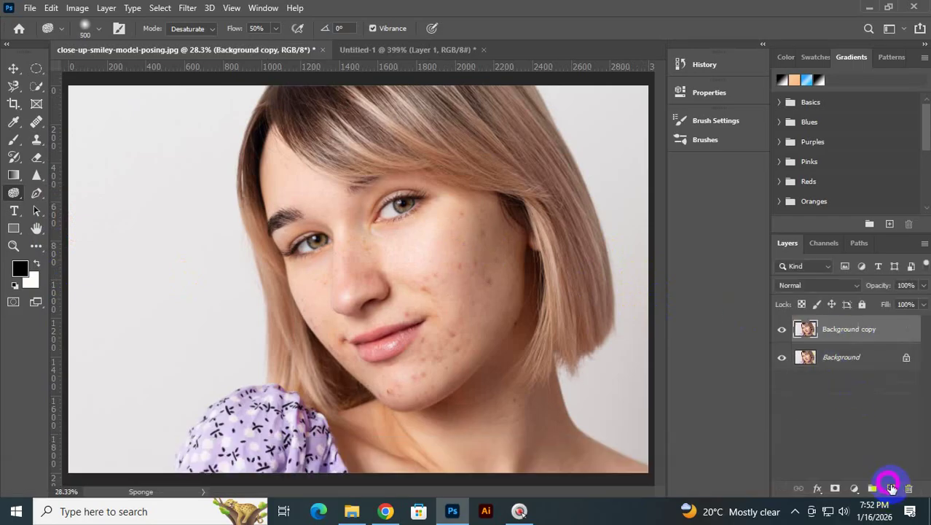
- Try desaturating the face with the Sponge tool at 50% flow, and undo the strokes
mouse_move(432, 286)
mouse_down()
mouse_move(410, 218)
mouse_move(448, 278)
mouse_move(445, 256)
mouse_move(328, 231)
mouse_move(394, 408)
mouse_move(394, 189)
mouse_move(310, 184)
mouse_move(302, 318)
mouse_move(281, 266)
mouse_move(354, 269)
mouse_move(479, 250)
mouse_move(435, 367)
mouse_move(496, 286)
mouse_move(511, 375)
mouse_move(420, 329)
mouse_move(442, 409)
mouse_move(349, 261)
mouse_move(480, 337)
mouse_move(399, 341)
mouse_move(445, 402)
mouse_move(502, 364)
mouse_up()
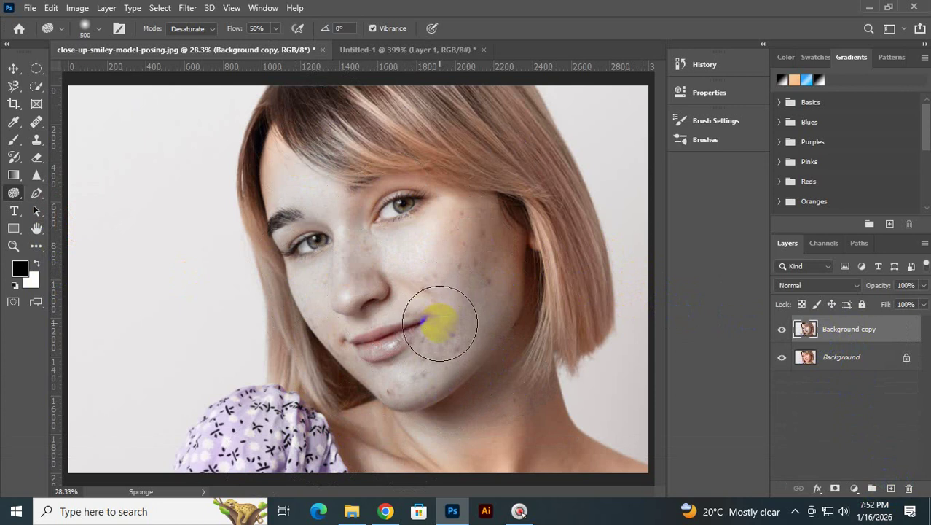
mouse_move(440, 327)
mouse_down()
mouse_move(486, 267)
mouse_move(478, 286)
mouse_move(503, 143)
mouse_move(521, 142)
mouse_move(554, 173)
mouse_move(523, 221)
mouse_up()
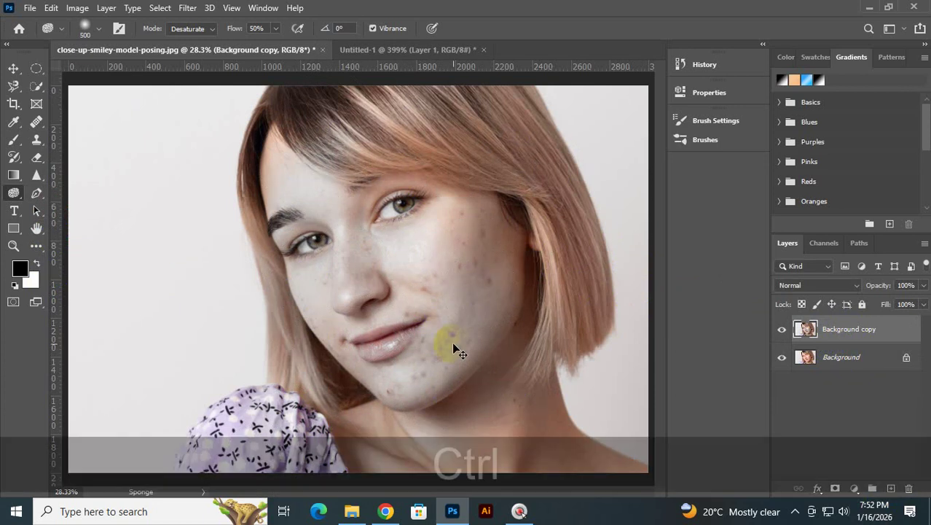
key(ctrl+z)
key(ctrl+z)
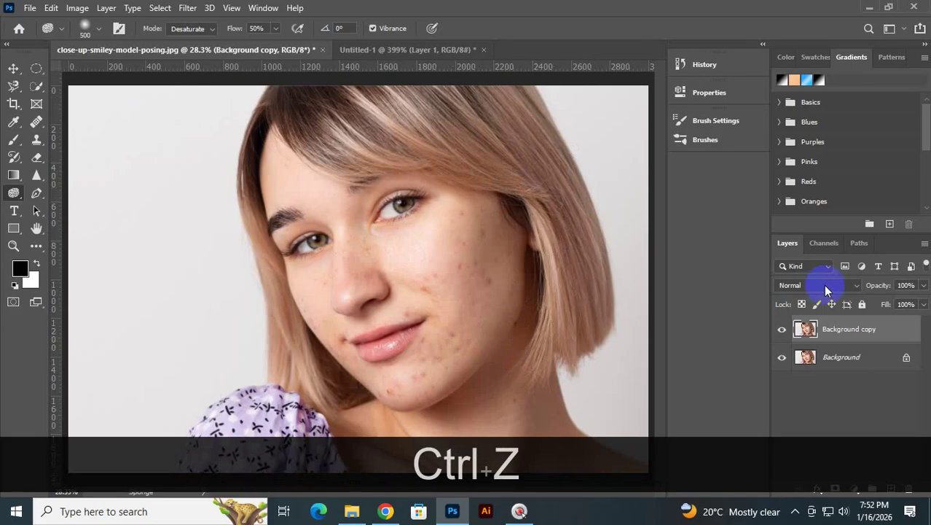
- Set the Background copy layer's blend mode to Hue and compare it with the Background layer hidden
click(824, 287)
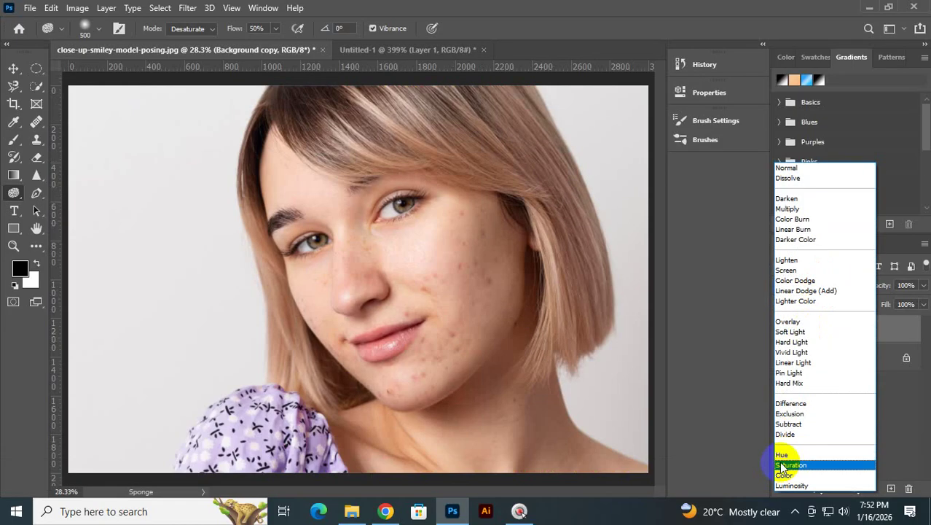
click(781, 456)
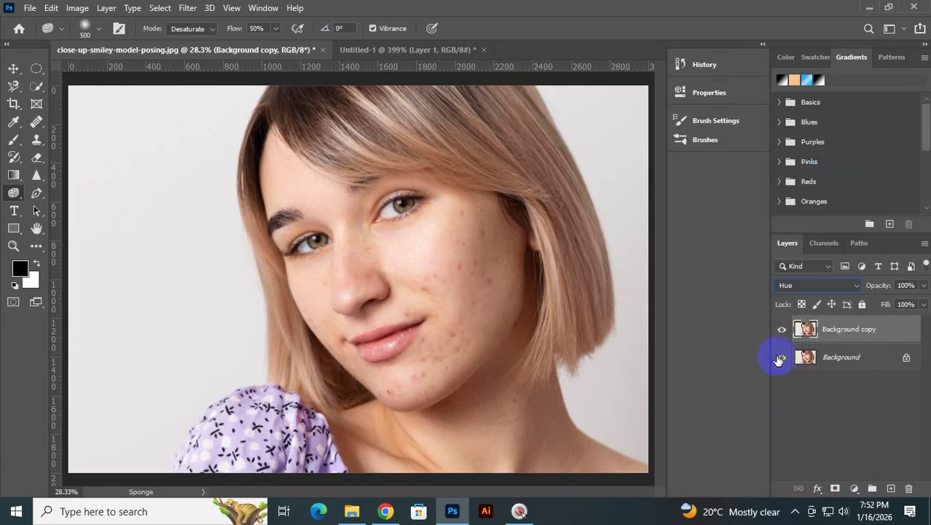
click(815, 286)
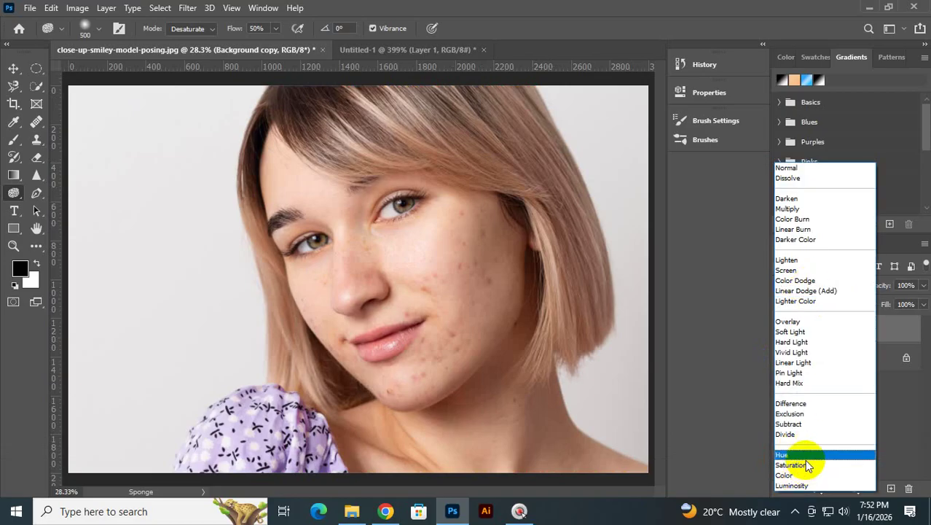
click(808, 456)
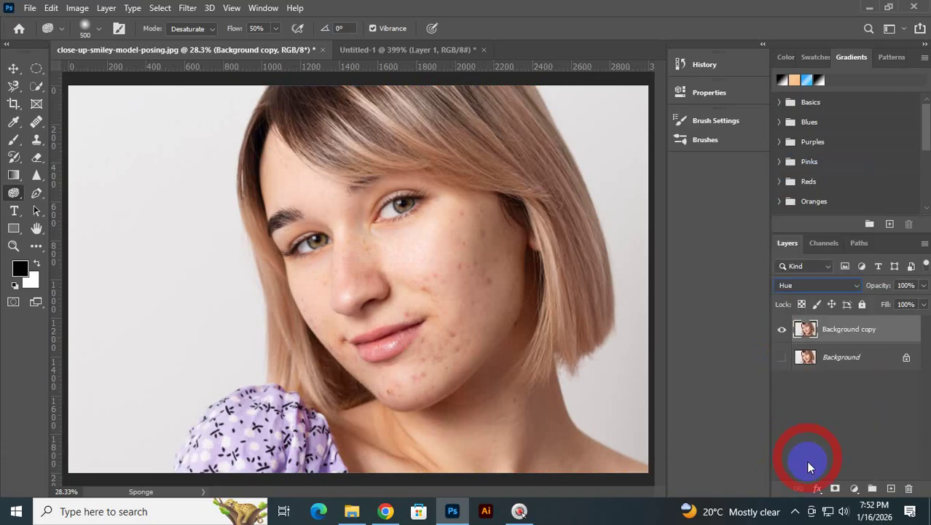
- Try the Multiply blend mode on the Background copy layer, preview Vivid Light, and restore the Normal mode
click(822, 284)
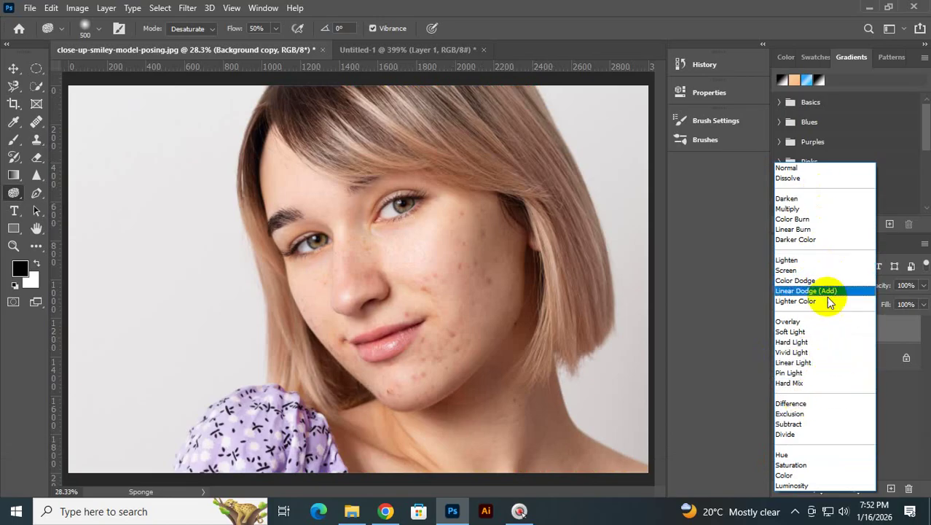
click(808, 209)
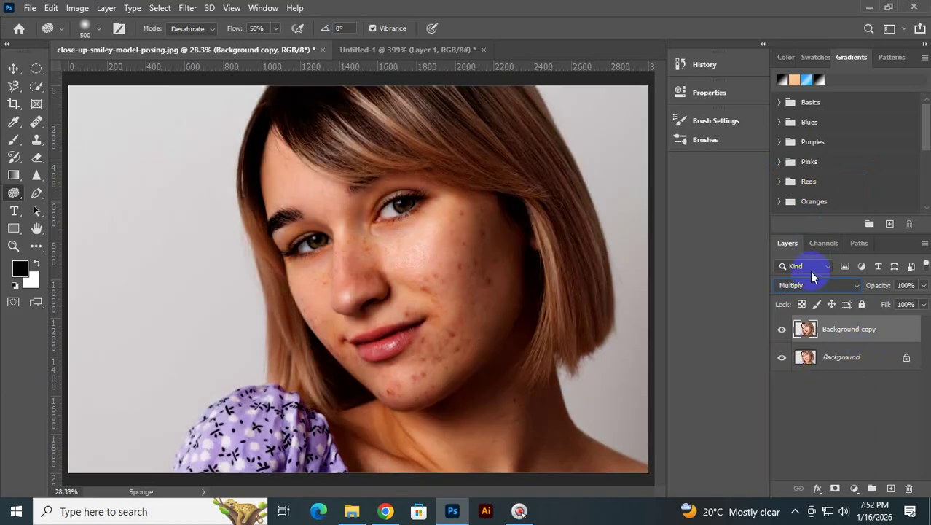
click(813, 285)
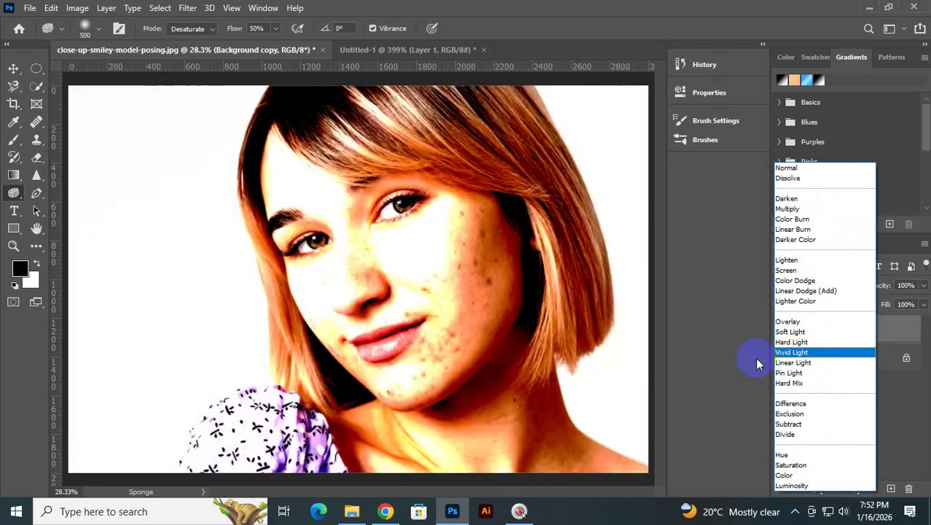
click(746, 350)
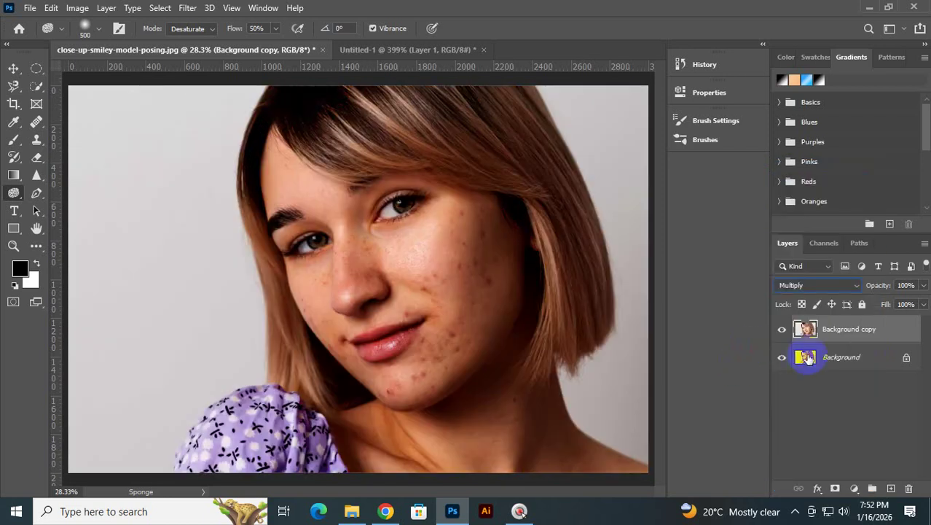
click(817, 285)
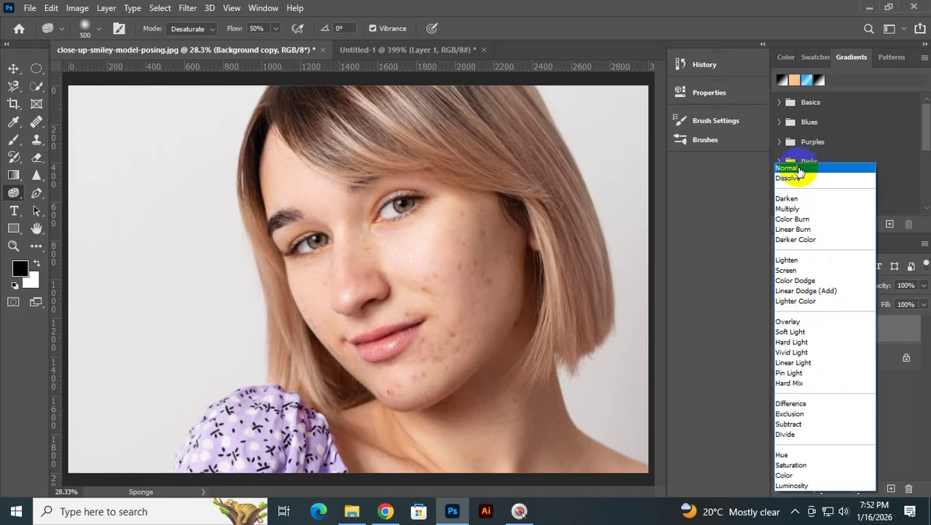
click(800, 171)
- Open the editing commands for the Background copy layer
click(51, 9)
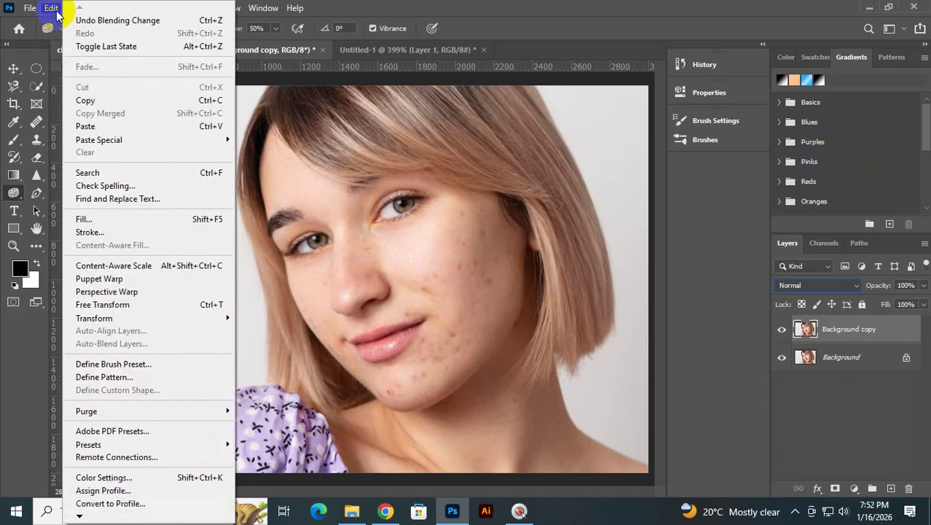
- Try converting the portrait to Grayscale mode, flattening its layers and discarding the color information
click(51, 8)
click(75, 9)
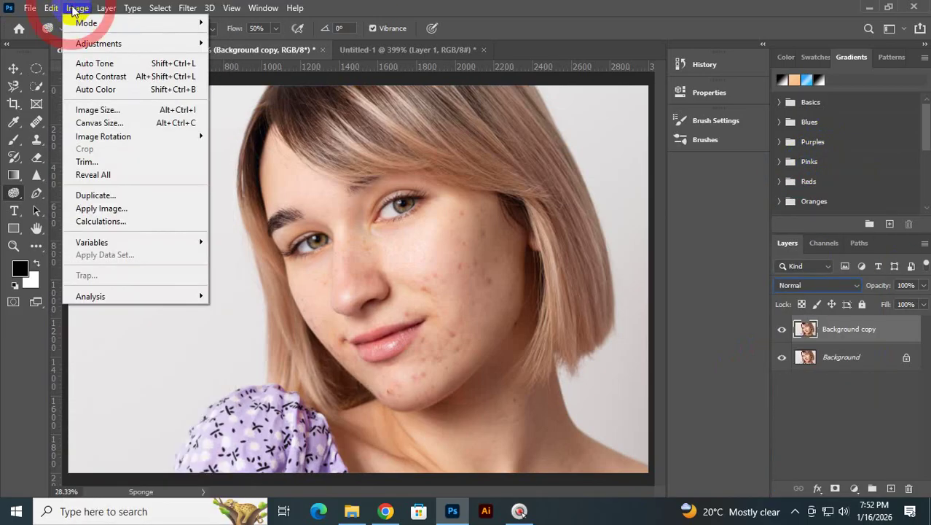
mouse_move(108, 25)
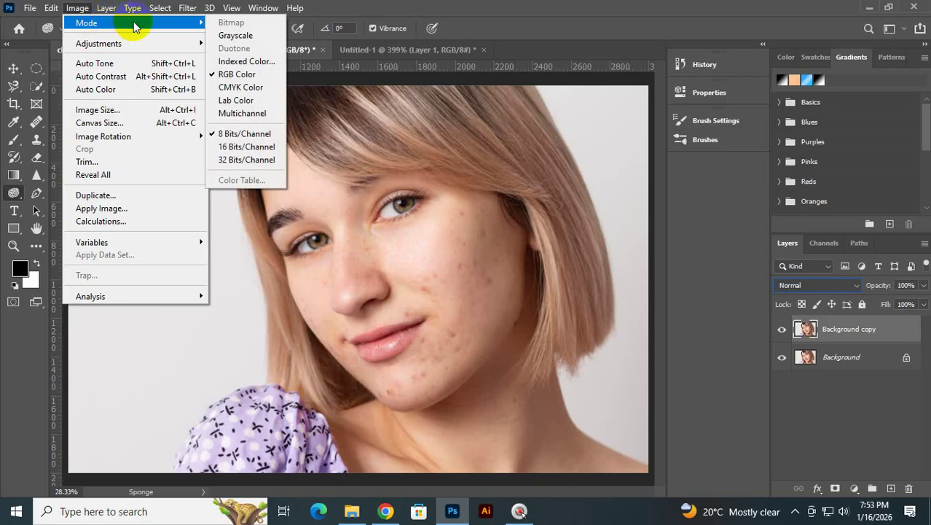
click(264, 40)
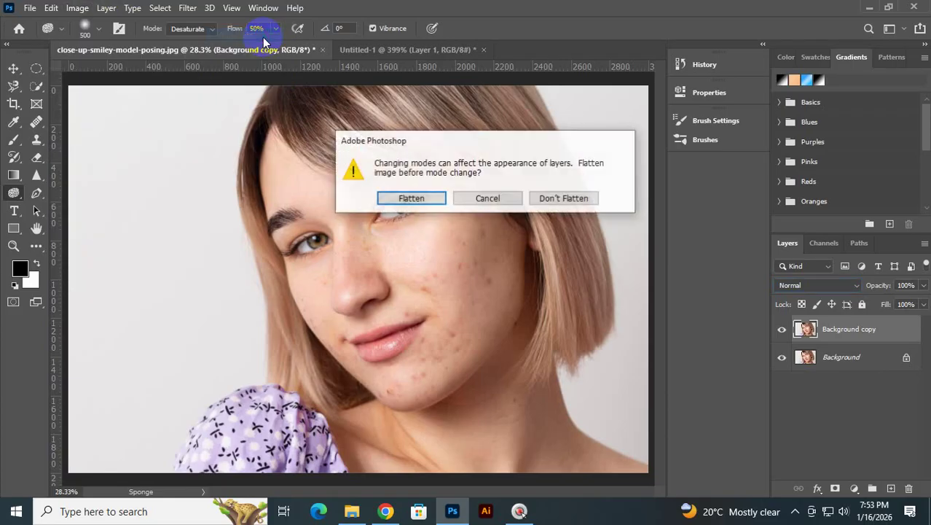
click(440, 205)
click(414, 218)
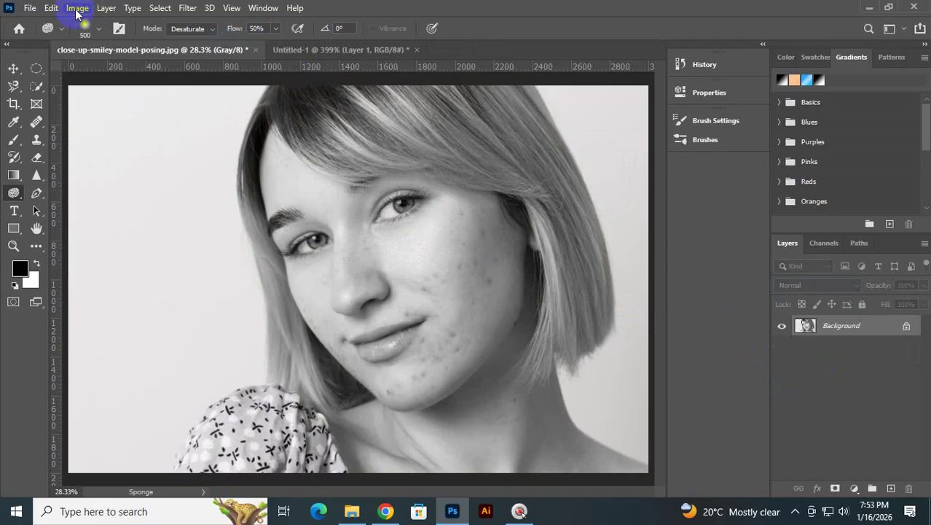
key(ctrl+z)
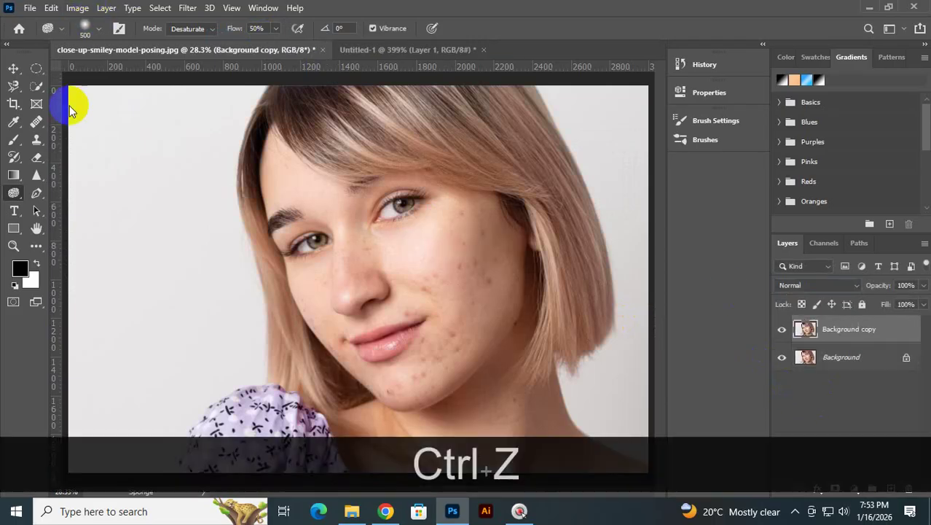
- Desaturate the skin of the woman's face with the Sponge tool in Desaturate mode
right_click(14, 192)
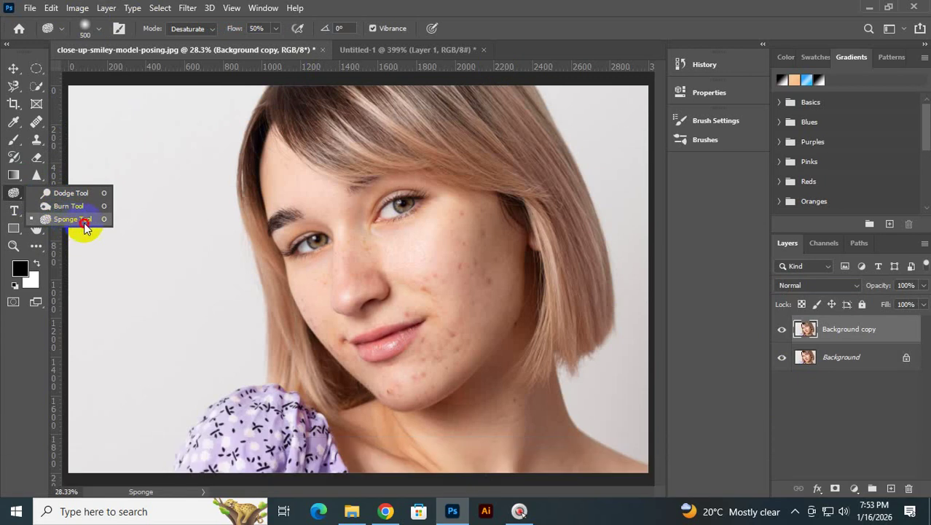
click(73, 218)
mouse_move(328, 178)
mouse_down()
mouse_move(317, 171)
mouse_move(312, 250)
mouse_move(443, 413)
mouse_move(445, 347)
mouse_move(359, 189)
mouse_move(337, 319)
mouse_move(306, 195)
mouse_move(424, 389)
mouse_move(540, 441)
mouse_move(443, 338)
mouse_move(441, 381)
mouse_up()
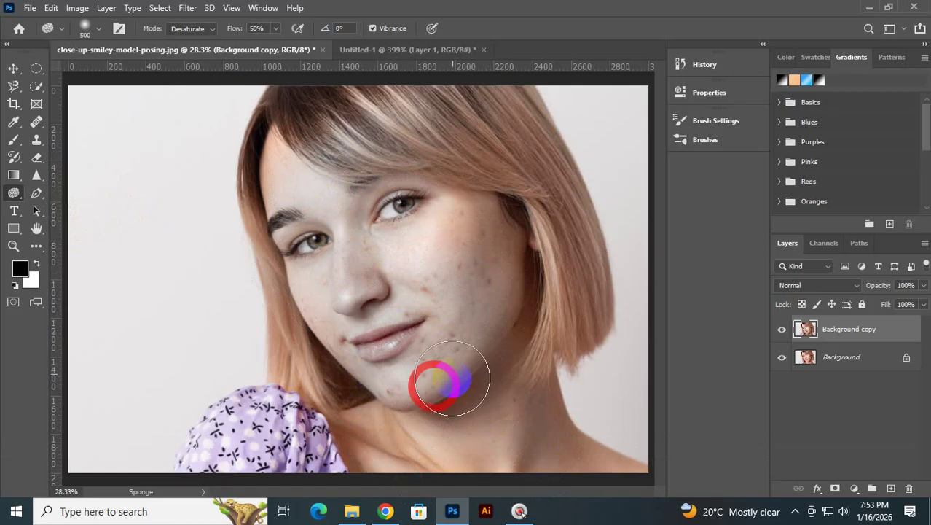
- Convert the partly desaturated portrait to Grayscale mode, flattening the layers and discarding color
click(73, 10)
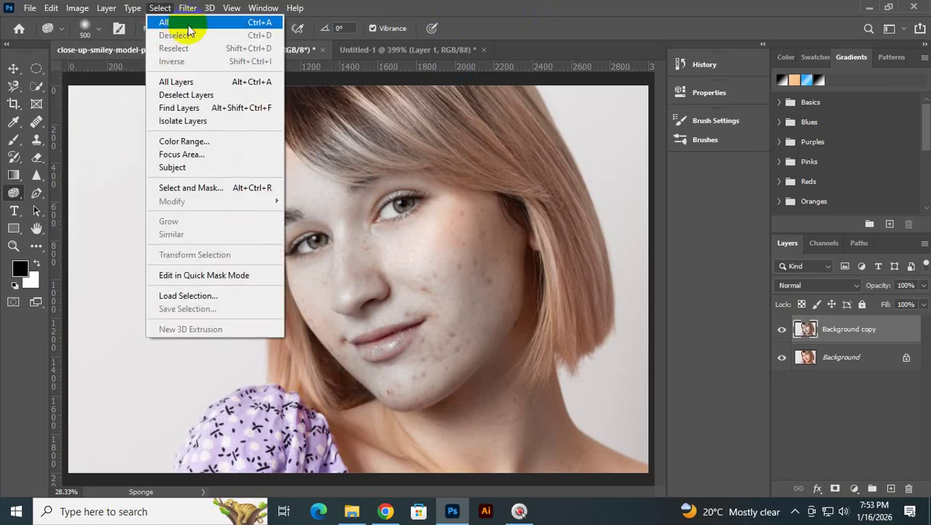
click(68, 11)
click(73, 11)
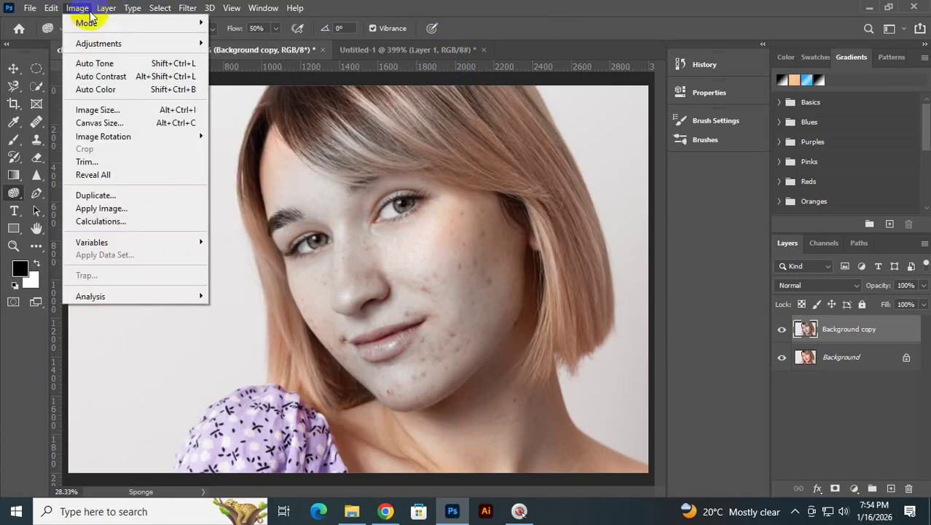
mouse_move(101, 24)
click(232, 36)
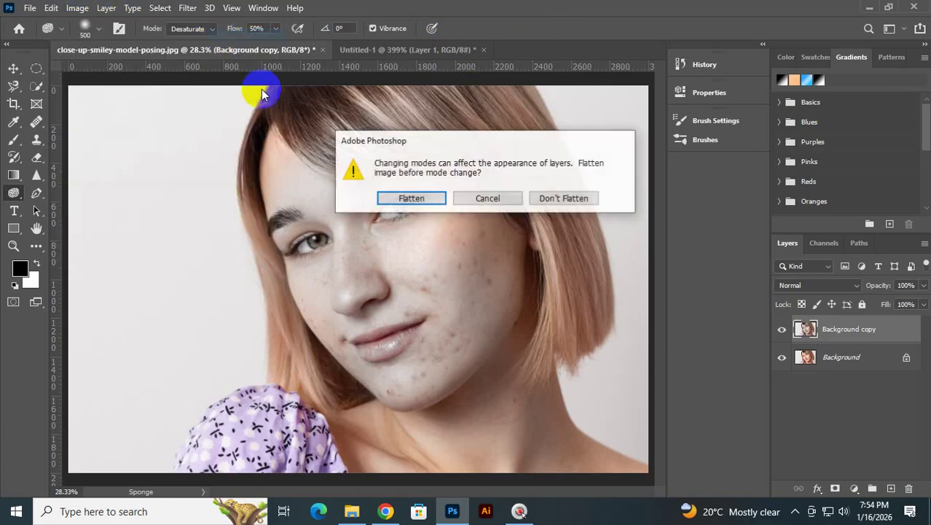
click(417, 201)
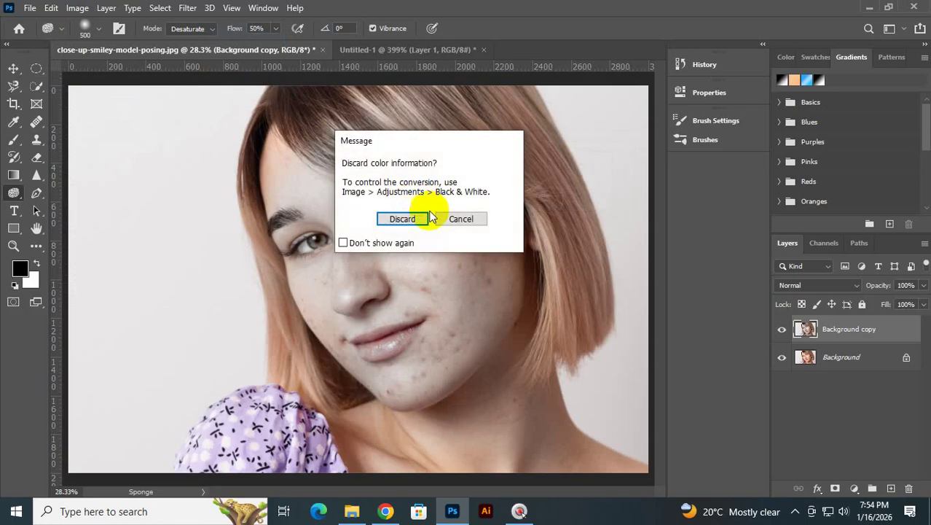
click(408, 216)
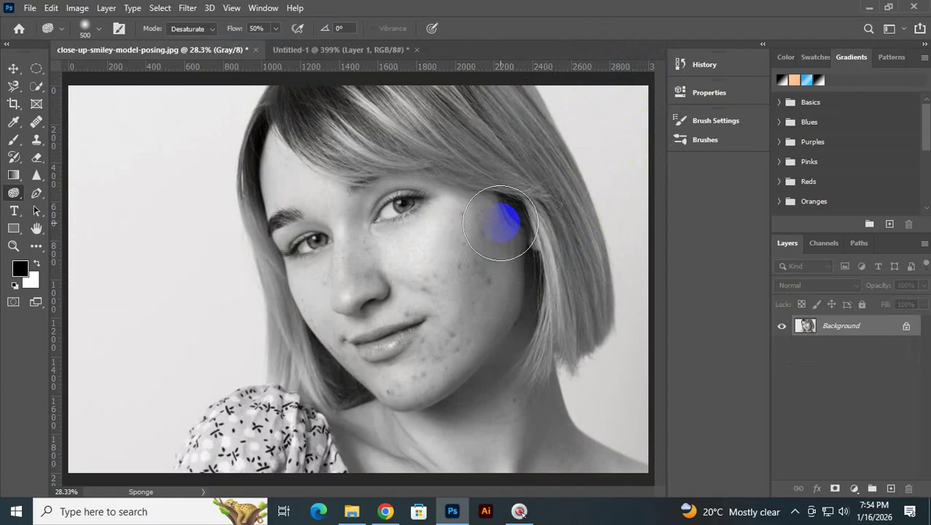
- Undo the grayscale conversion and the Sponge strokes on the face
key(ctrl+shift+z)
key(ctrl+shift+z)
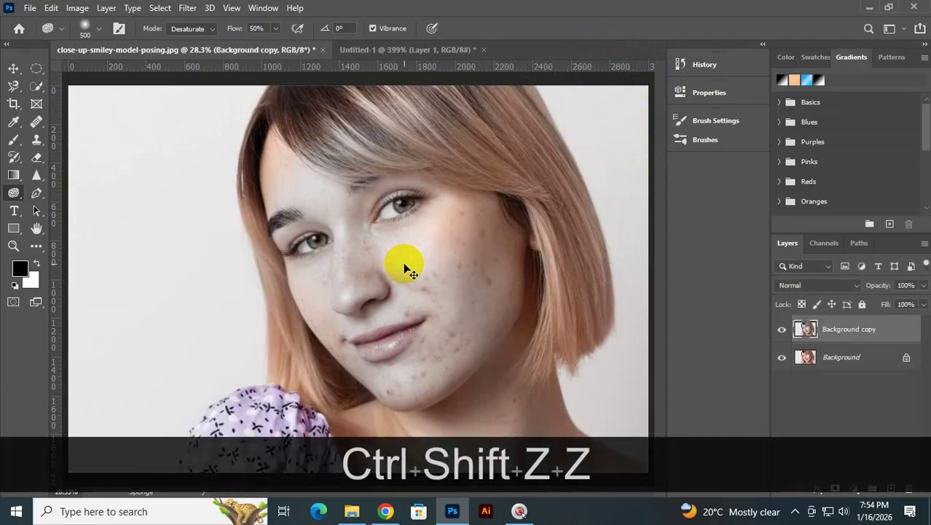
key(ctrl+shift+z)
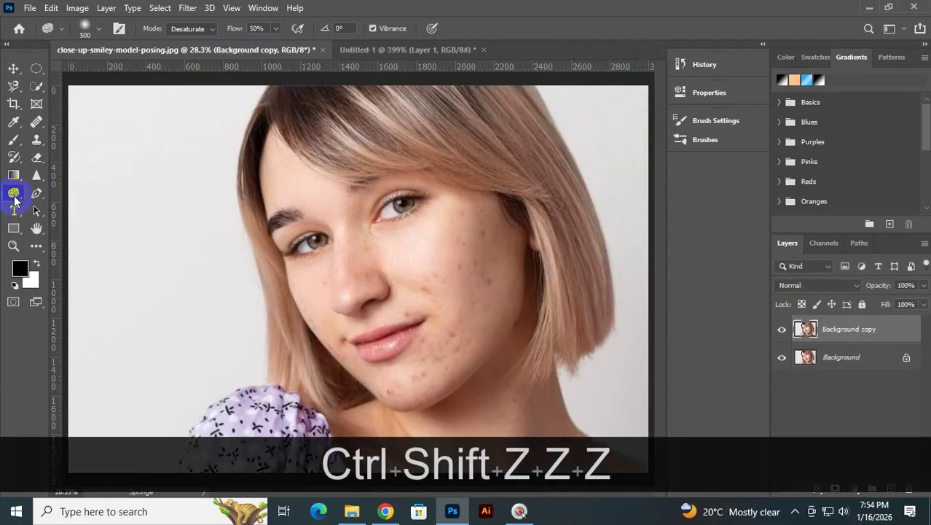
- Replace the active Sponge tool with the Dodge tool and finally with the Pen tool
right_click(15, 197)
click(54, 193)
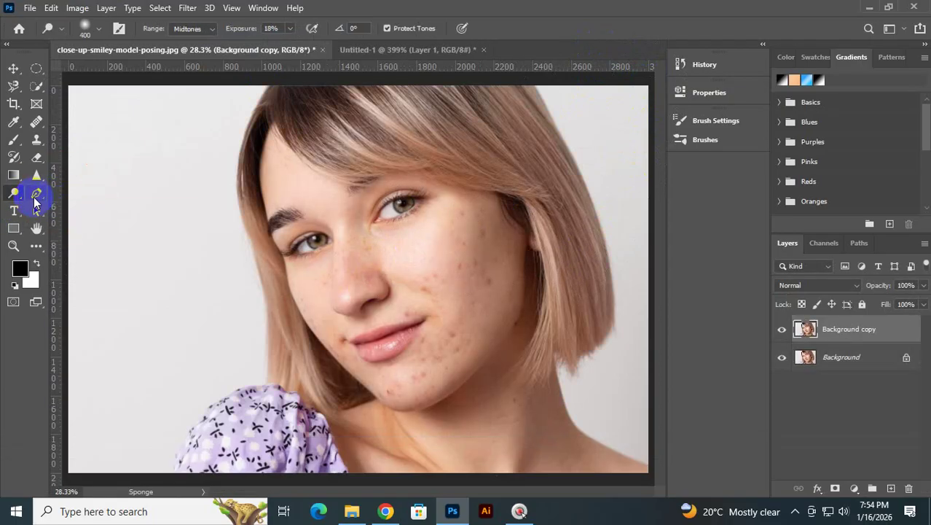
click(36, 195)
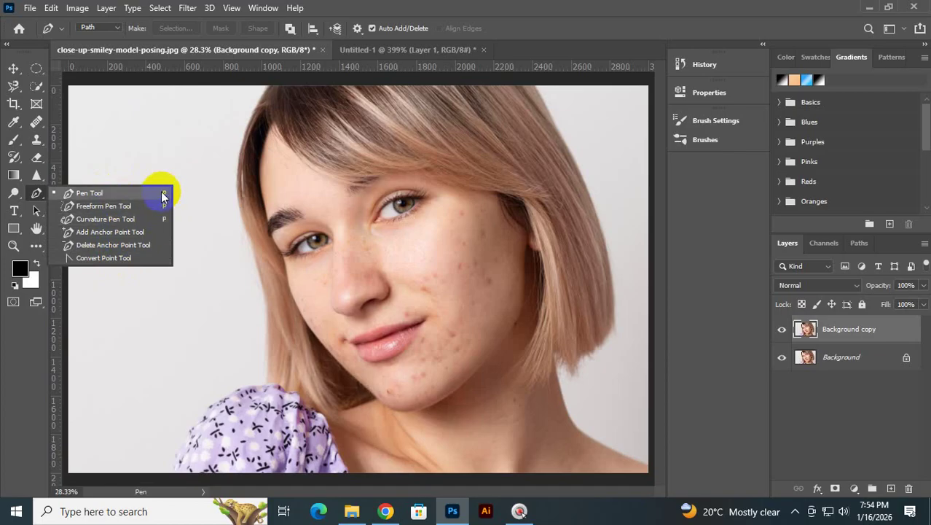
- In the Untitled-1 document, delete the layer with the black circle and add a new empty layer
click(380, 51)
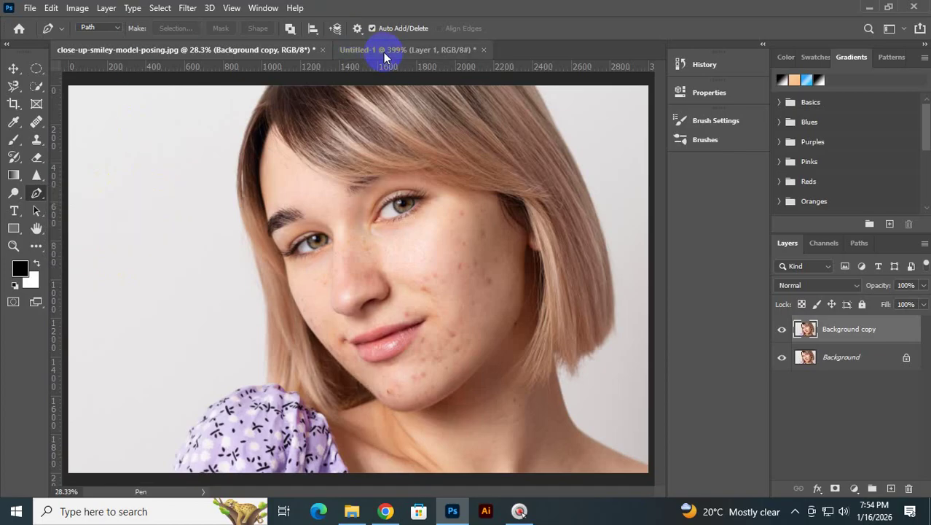
click(368, 51)
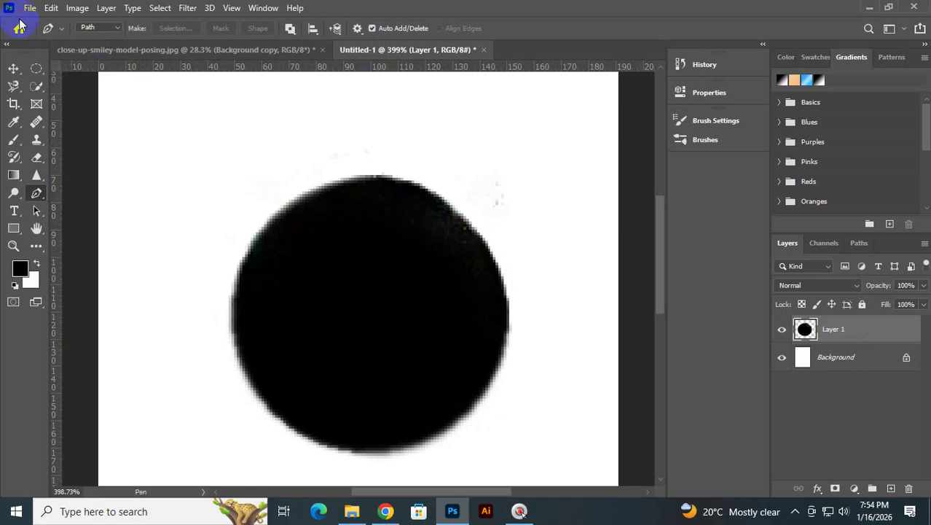
drag(856, 331, 909, 488)
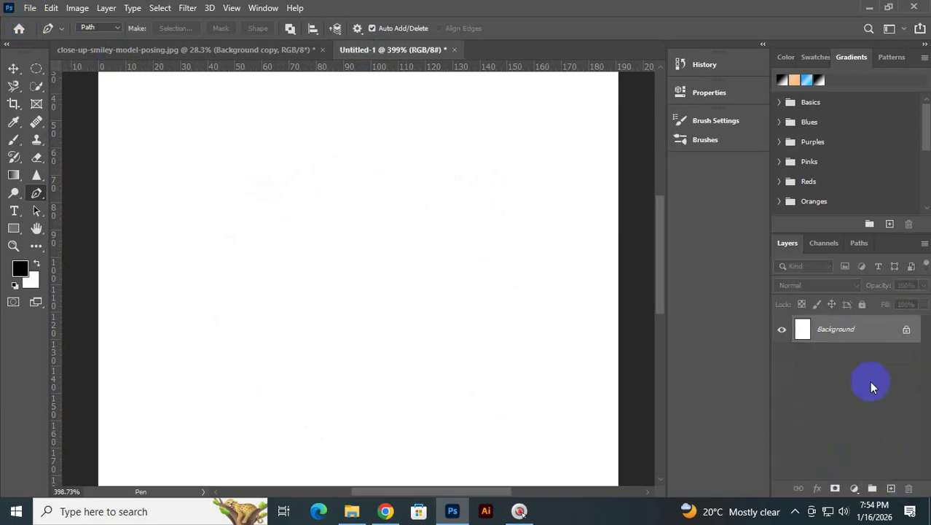
click(891, 487)
- Try out the Freeform Pen and Curvature Pen variants and return to the standard Pen tool
right_click(34, 196)
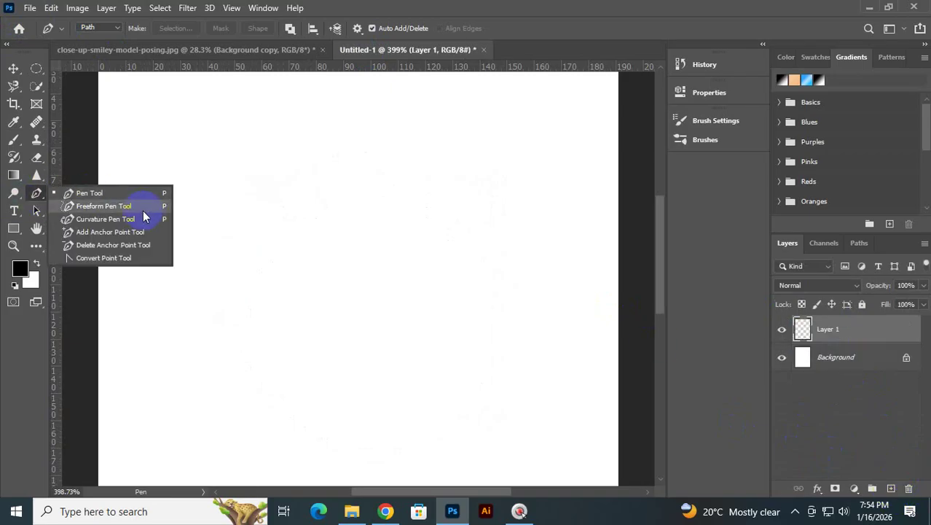
click(108, 206)
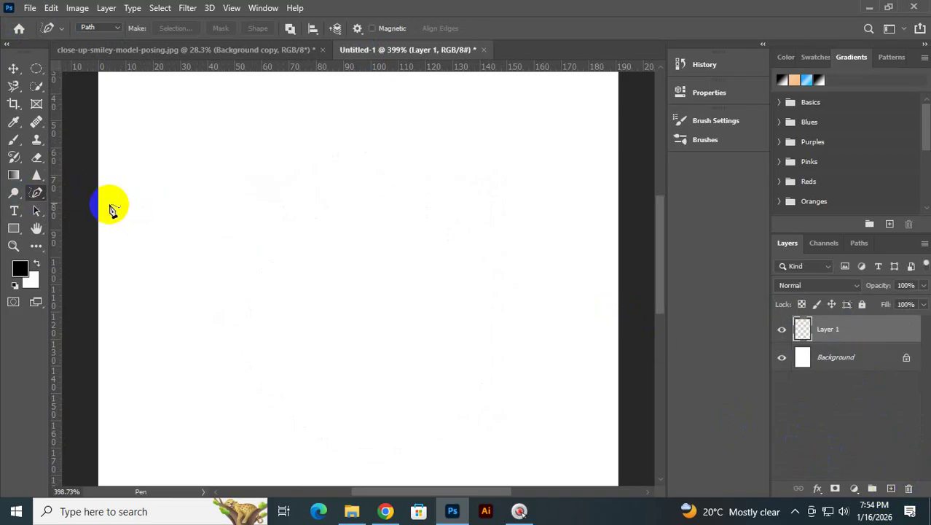
right_click(32, 201)
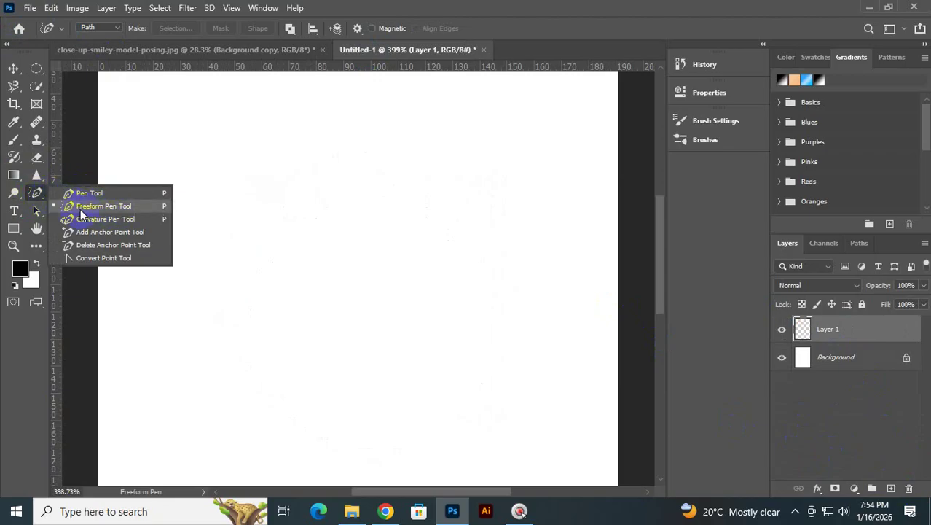
click(139, 223)
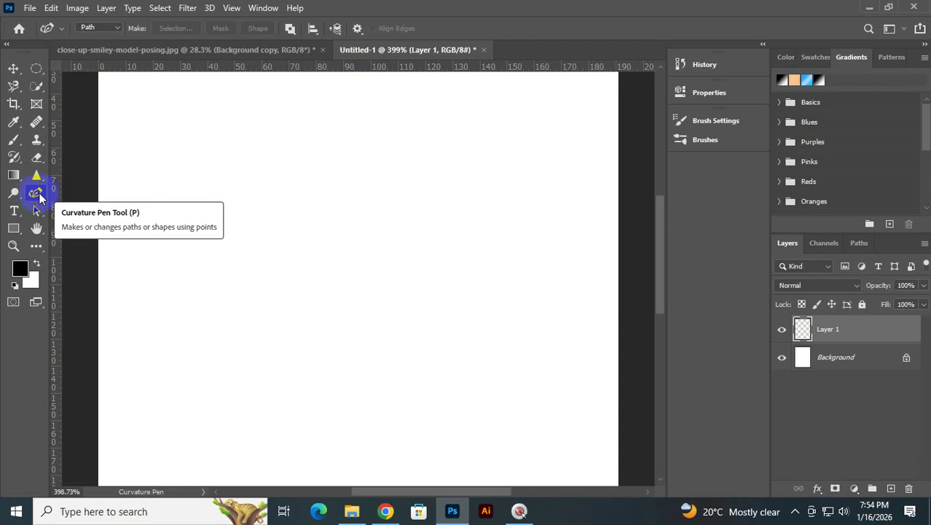
click(37, 197)
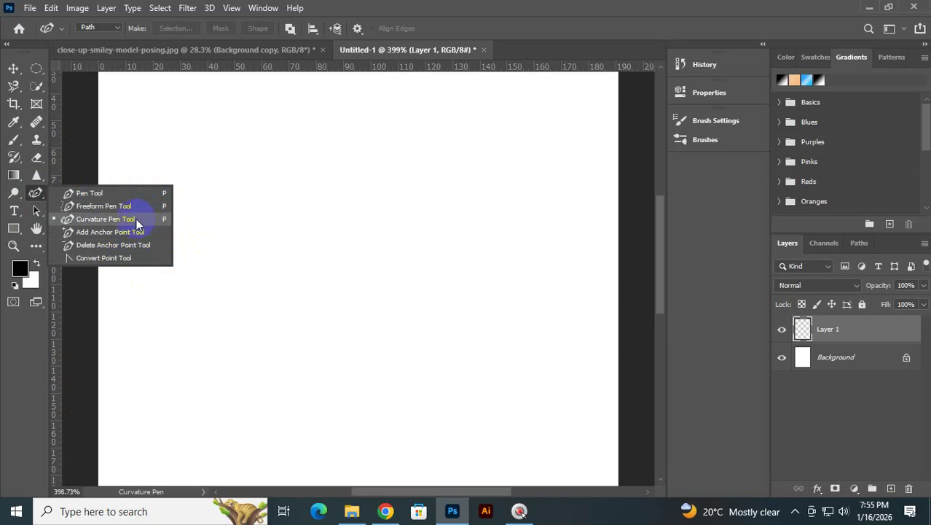
click(81, 194)
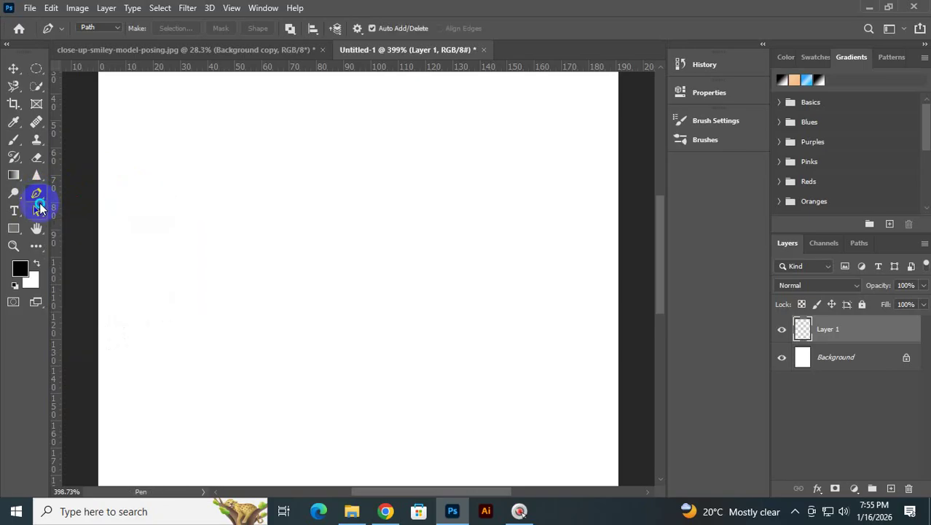
click(40, 209)
click(37, 193)
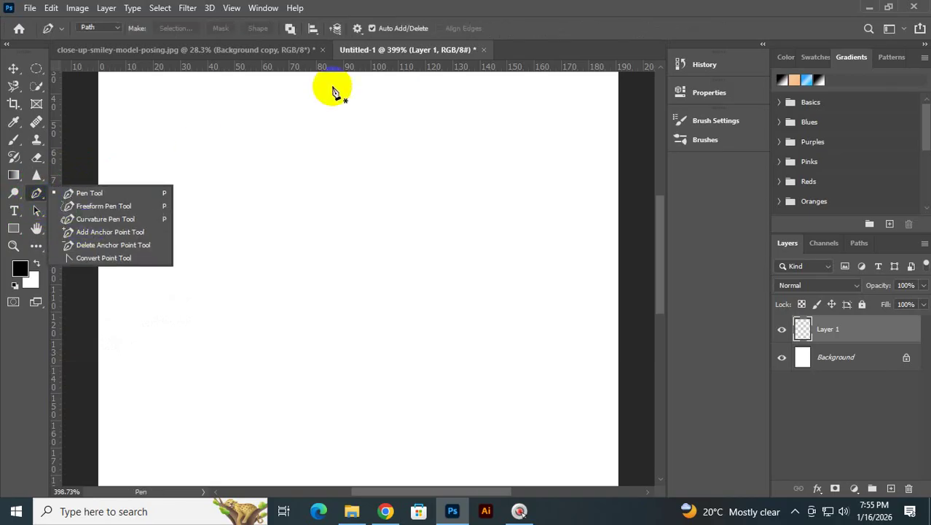
click(467, 10)
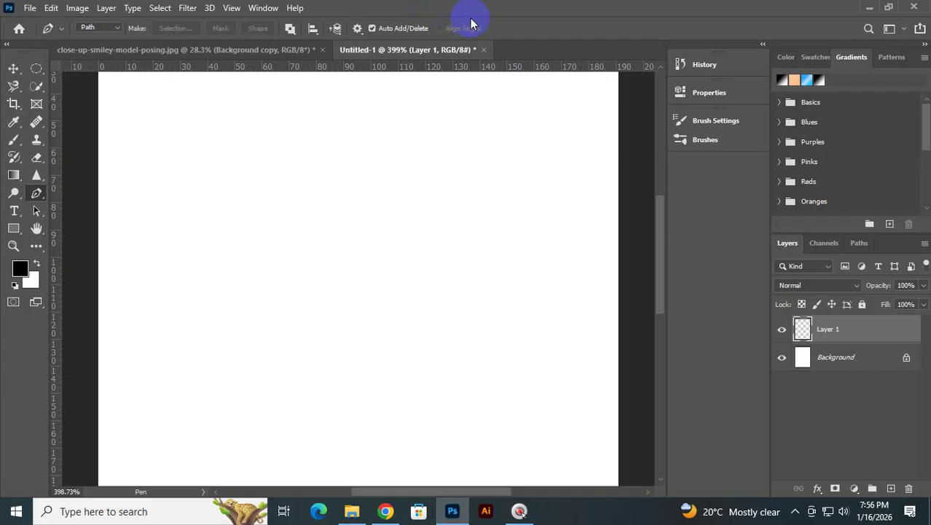
click(532, 15)
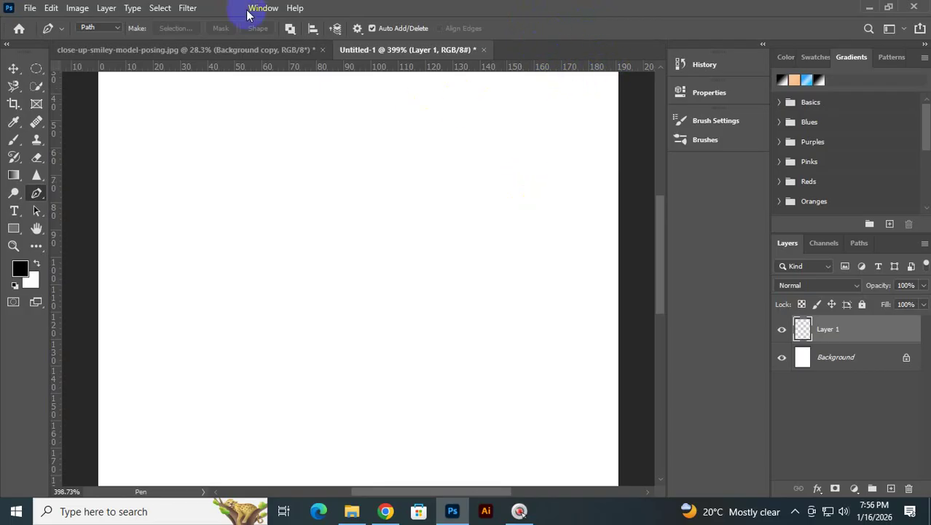
- Draw a closed black teardrop about 119 px wide and 27 px high near the canvas top, using the Pen tool in Shape mode
click(102, 29)
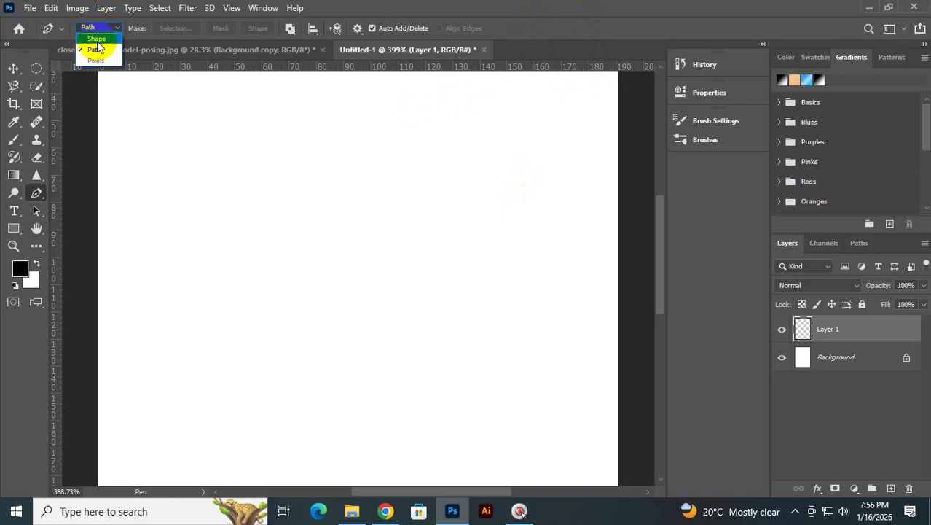
click(97, 39)
click(152, 145)
drag(474, 136, 508, 213)
click(153, 145)
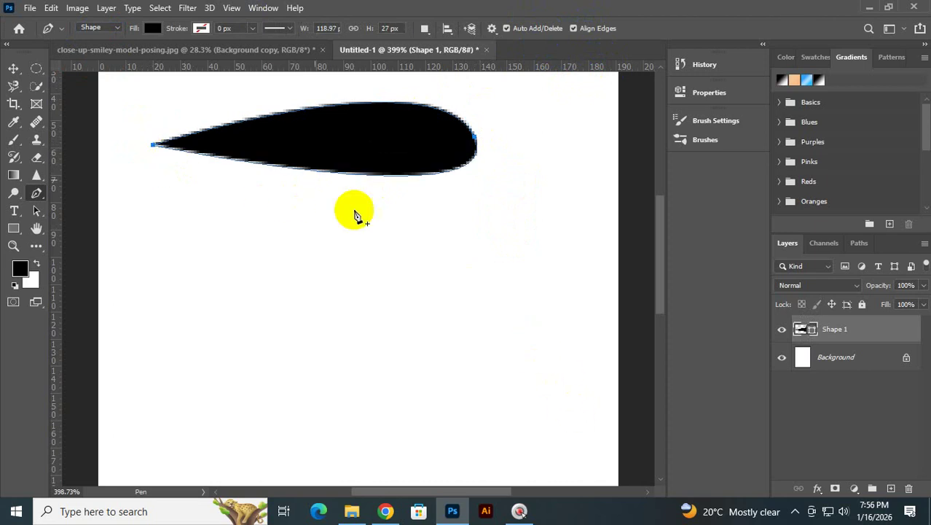
- Draw a closed five-point outline below the teardrop with the Pen tool in Path mode and add a new empty layer
click(90, 27)
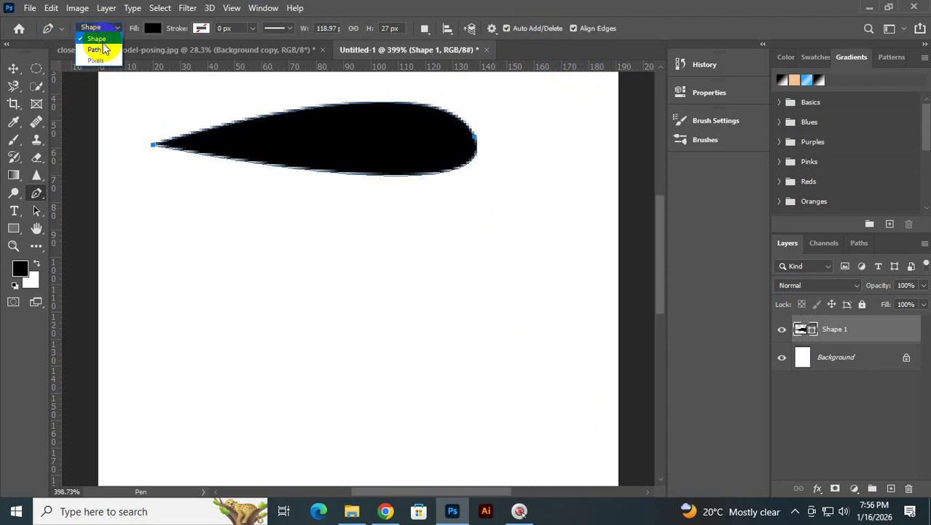
click(97, 49)
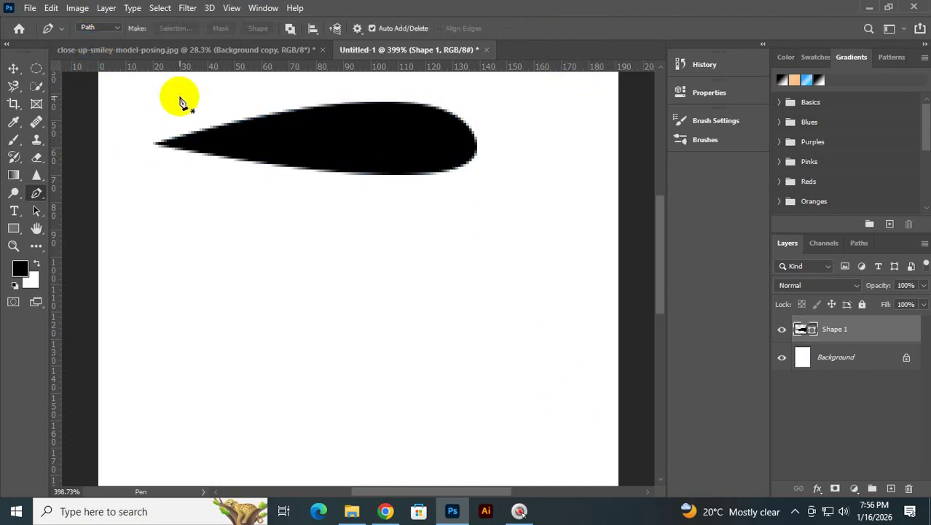
click(276, 276)
click(425, 262)
click(454, 344)
drag(372, 384, 352, 389)
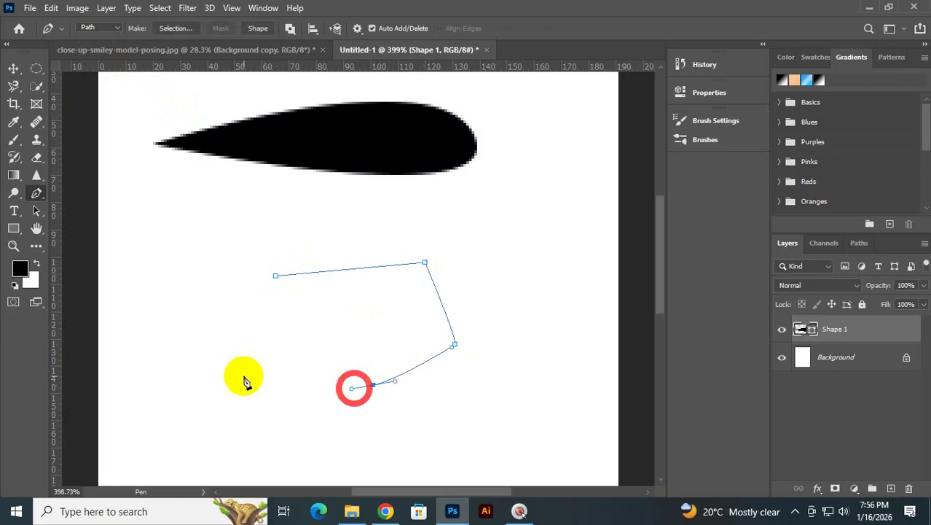
click(243, 374)
click(276, 276)
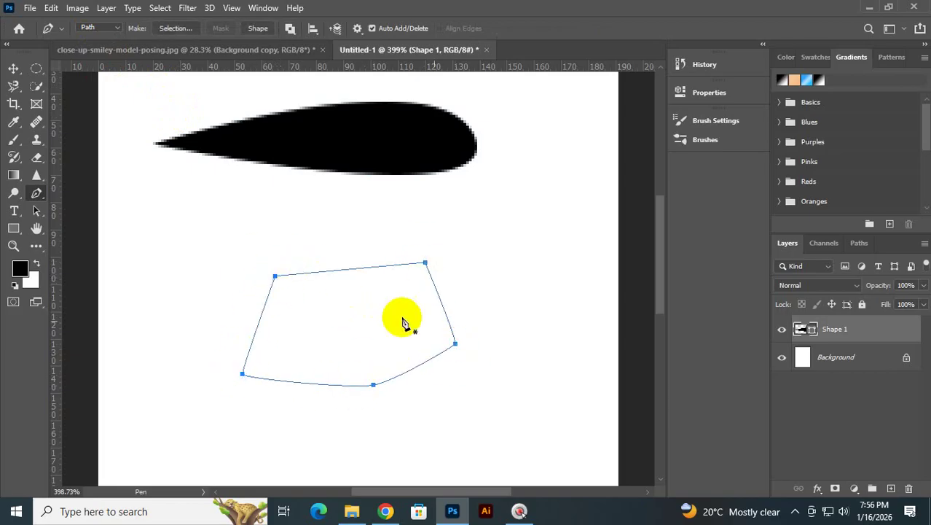
click(890, 487)
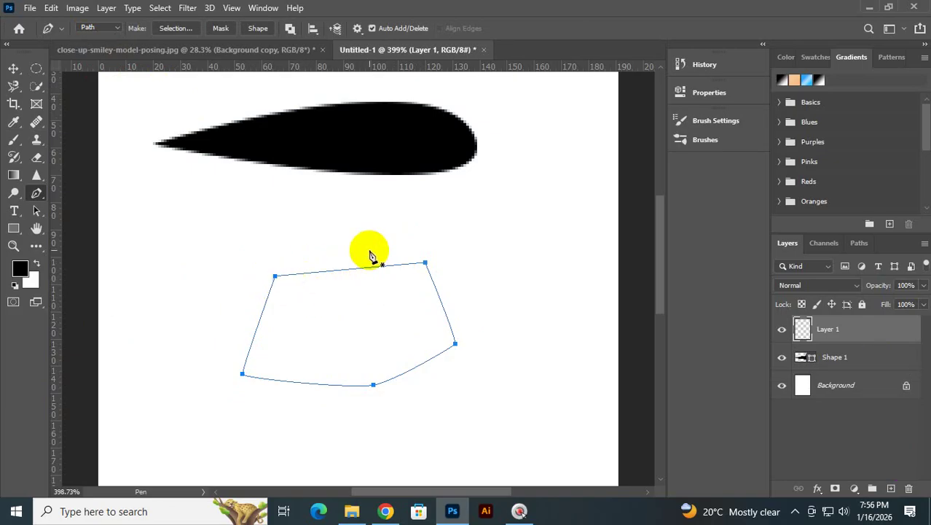
- Convert the five-point path to a selection, undo the conversion, and check the Pen tool's available drawing modes
key(ctrl+Return)
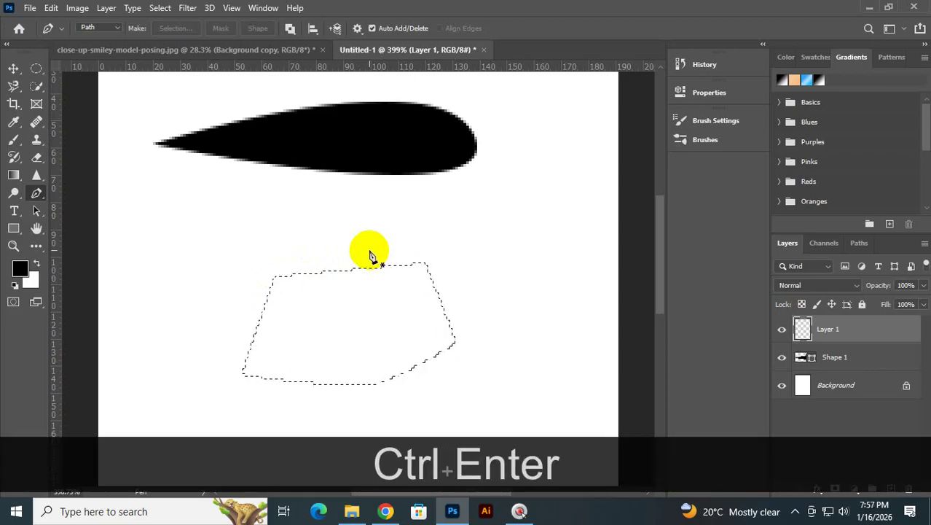
key(ctrl+z)
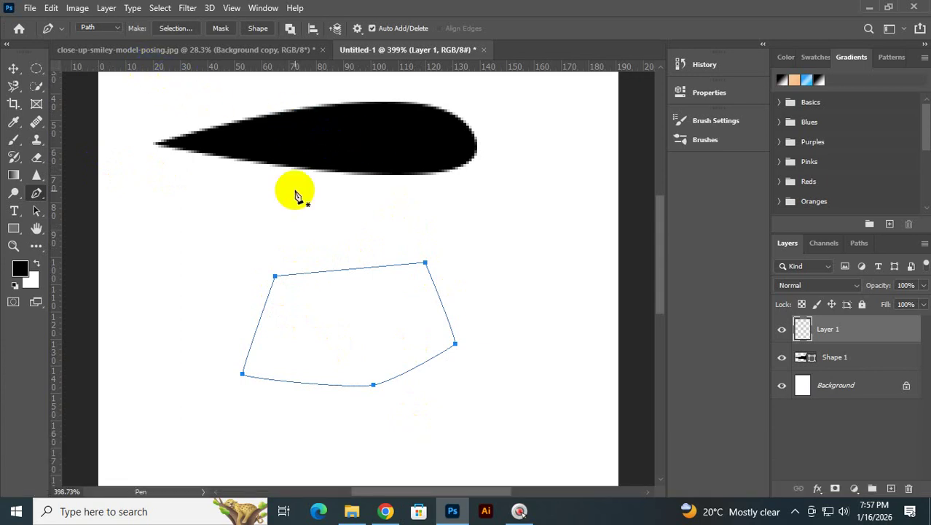
click(116, 27)
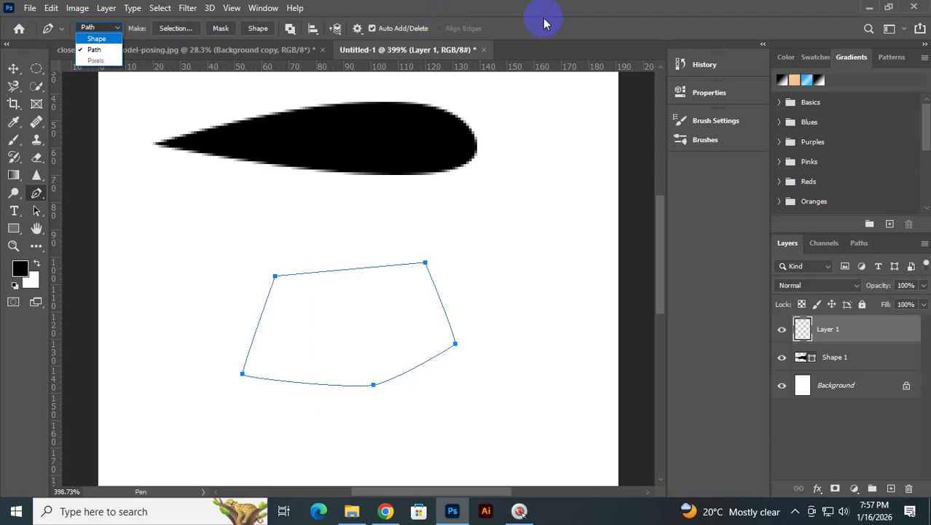
click(434, 146)
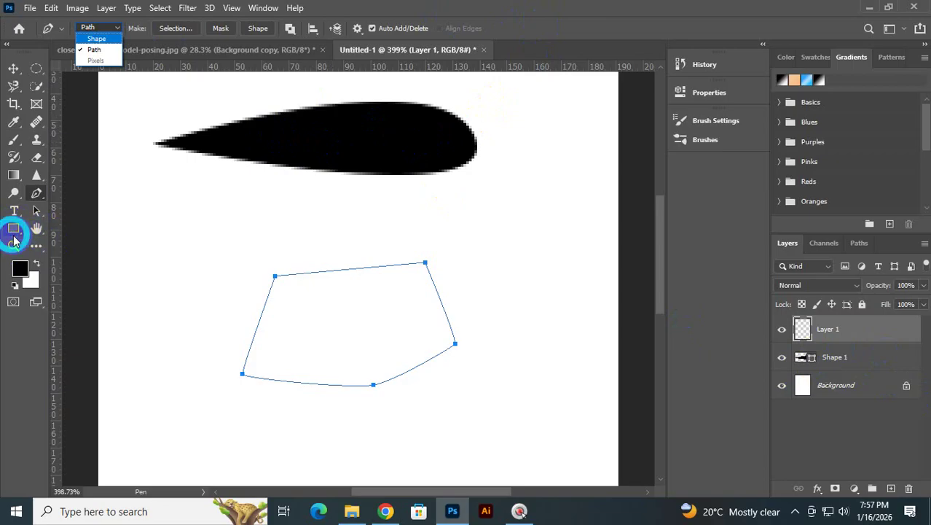
click(619, 5)
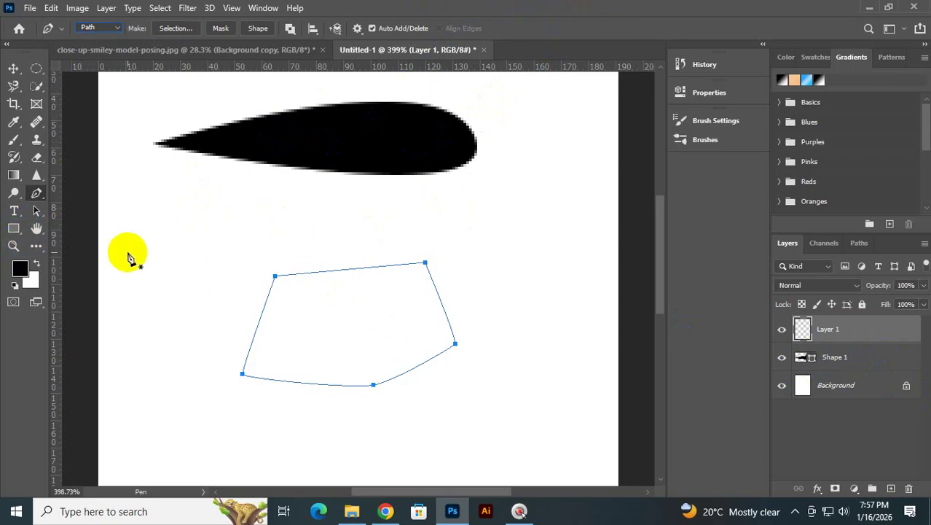
- Draw a nearly horizontal two-point path between the black teardrop and the five-point outline with the Pen tool in Path mode
click(217, 217)
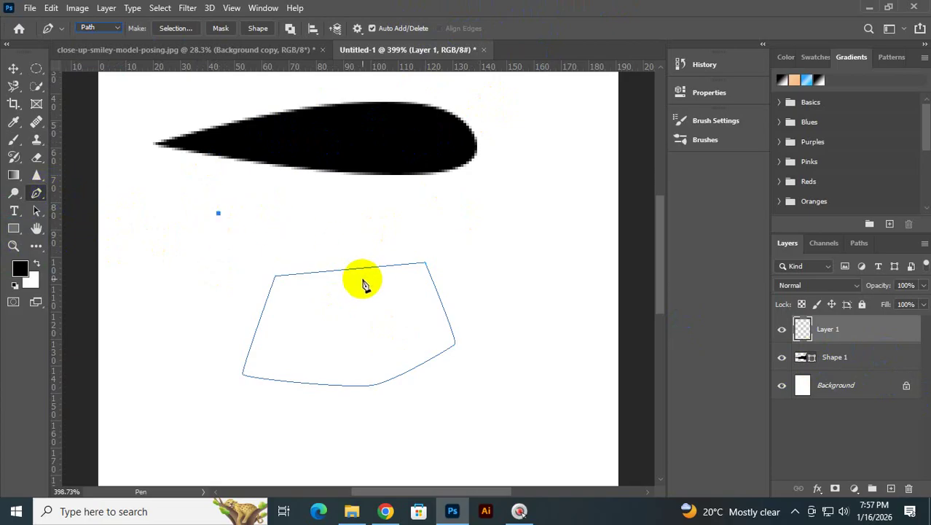
click(504, 209)
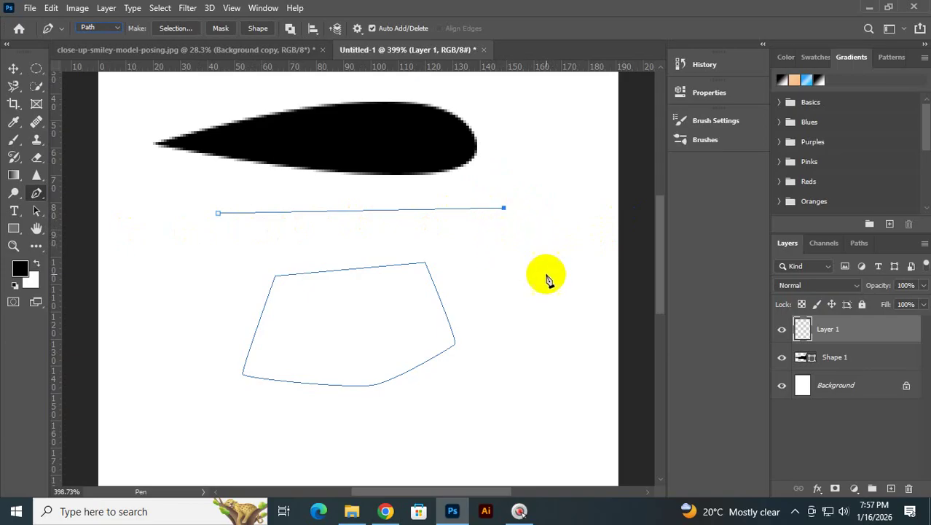
- Look through the Downloads folder for an image to open, and leave the dialog without opening one
click(30, 8)
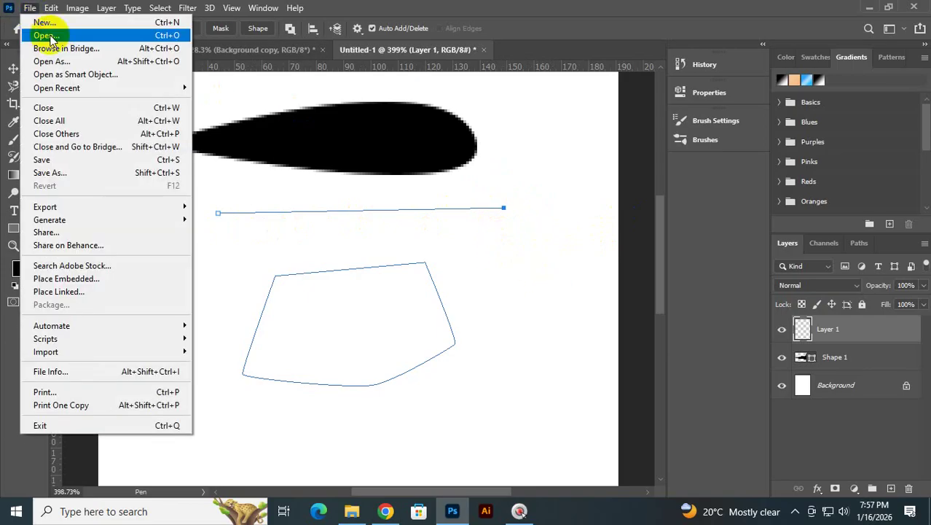
click(65, 35)
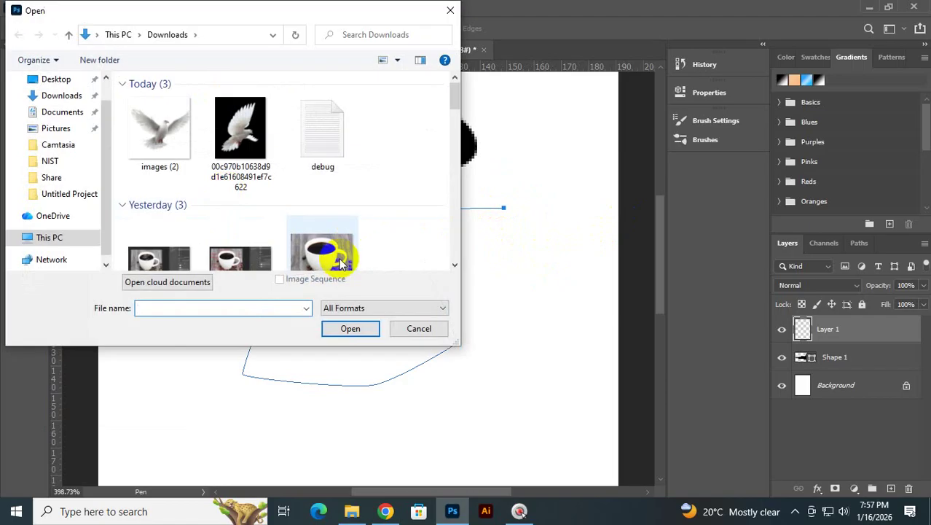
scroll(272, 215, down, 3)
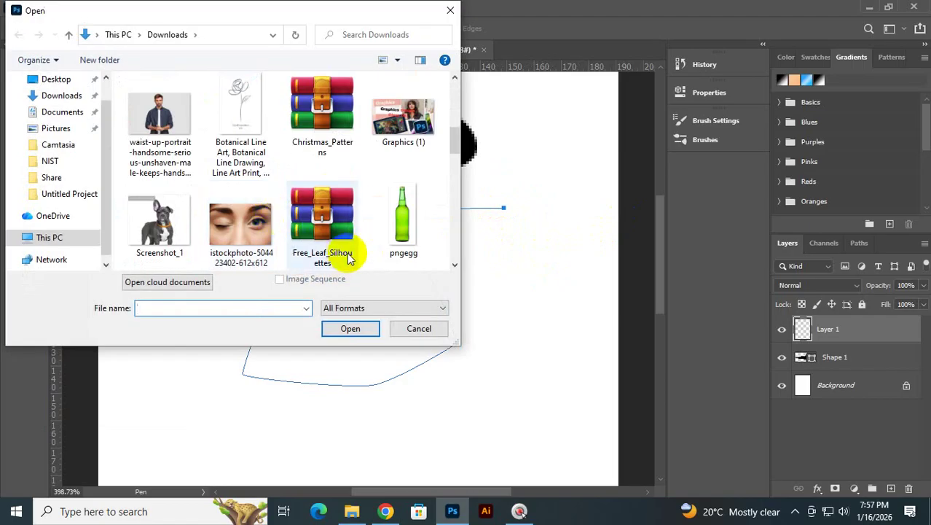
scroll(404, 222, up, 10)
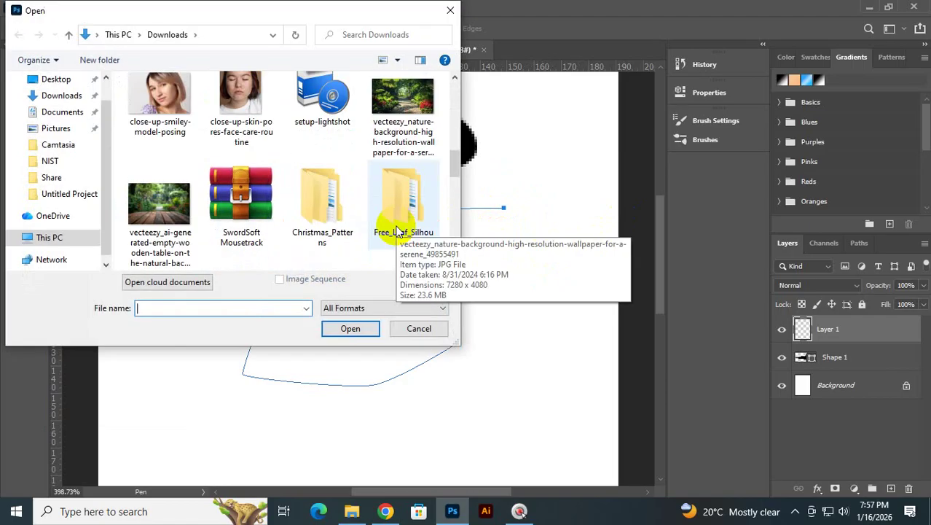
scroll(391, 231, down, 10)
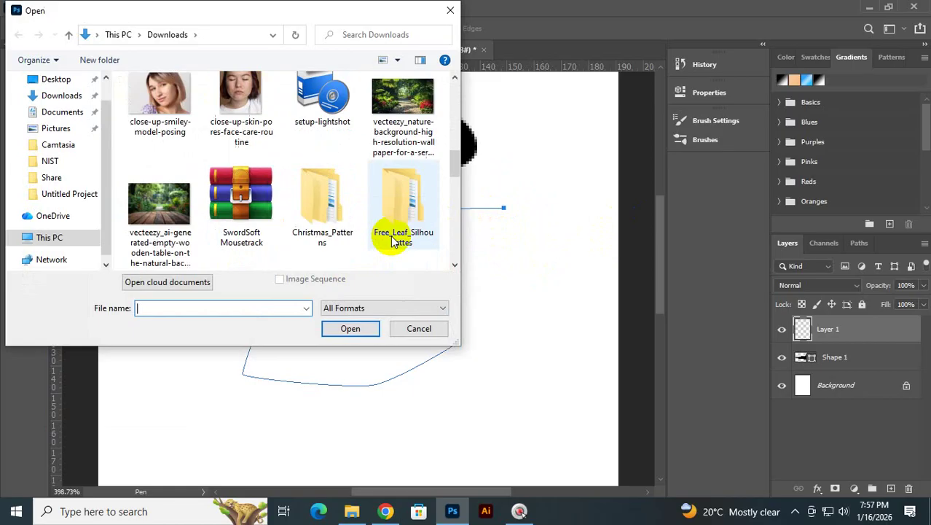
scroll(394, 243, down, 10)
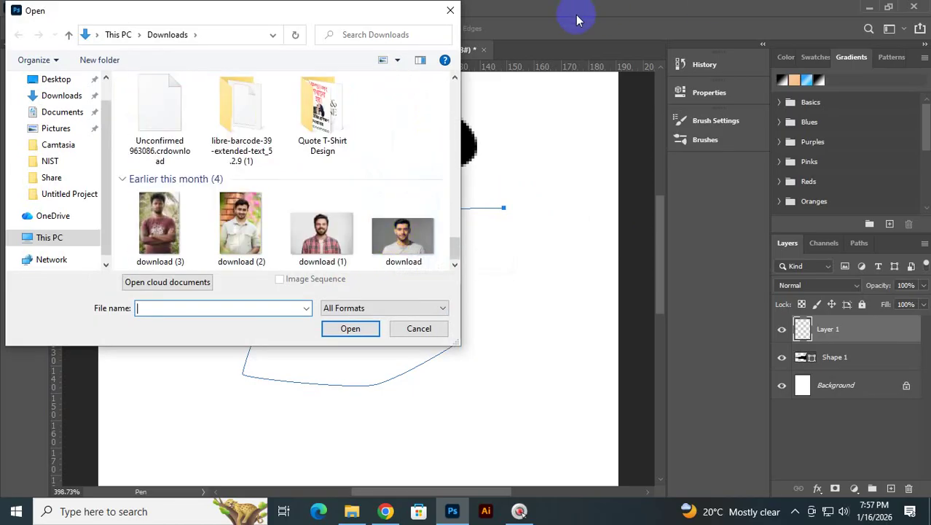
click(451, 12)
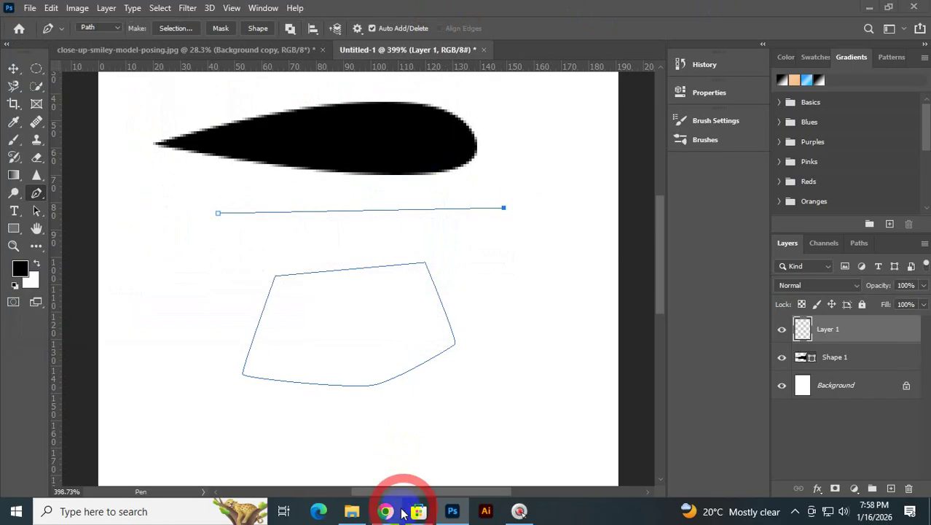
- Switch to Chrome, return to the "white bottle black background" image results and preview the Freepik white shampoo bottle
click(402, 511)
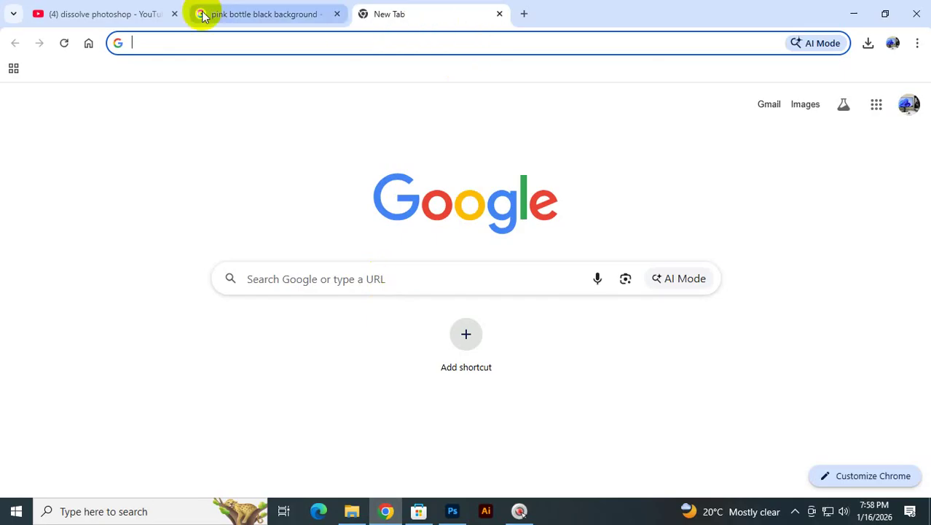
click(217, 18)
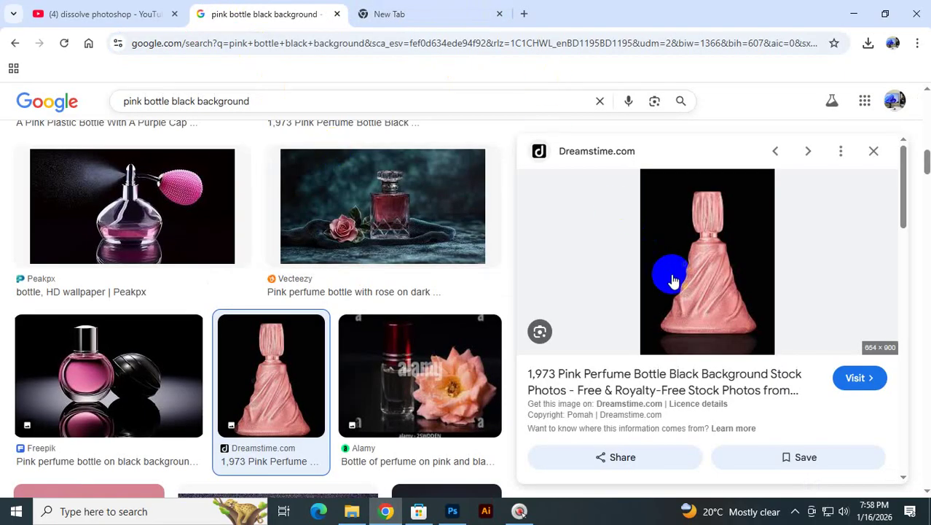
click(9, 46)
scroll(273, 237, up, 3)
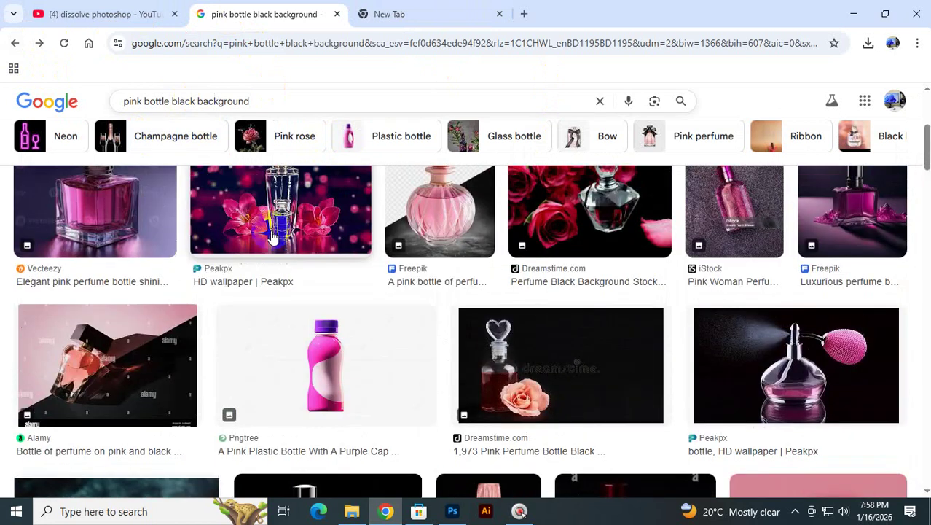
scroll(248, 261, up, 3)
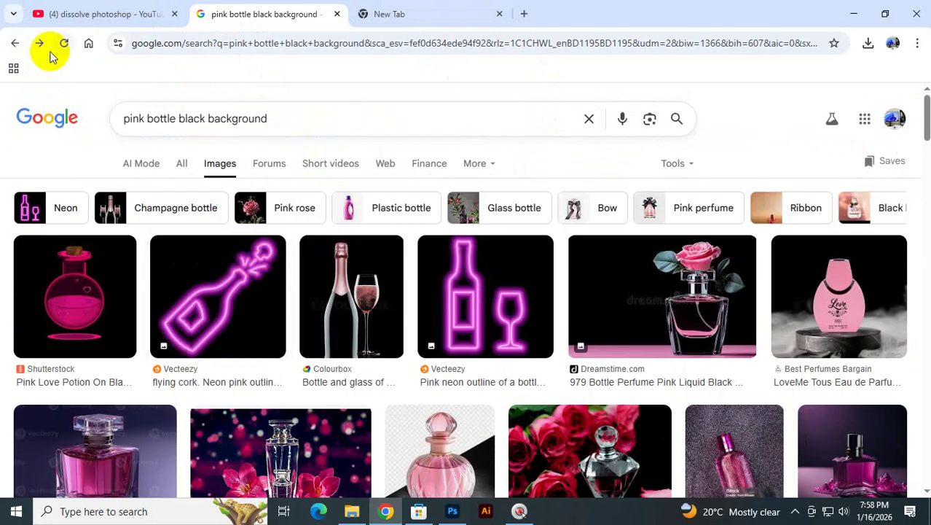
click(14, 45)
click(196, 306)
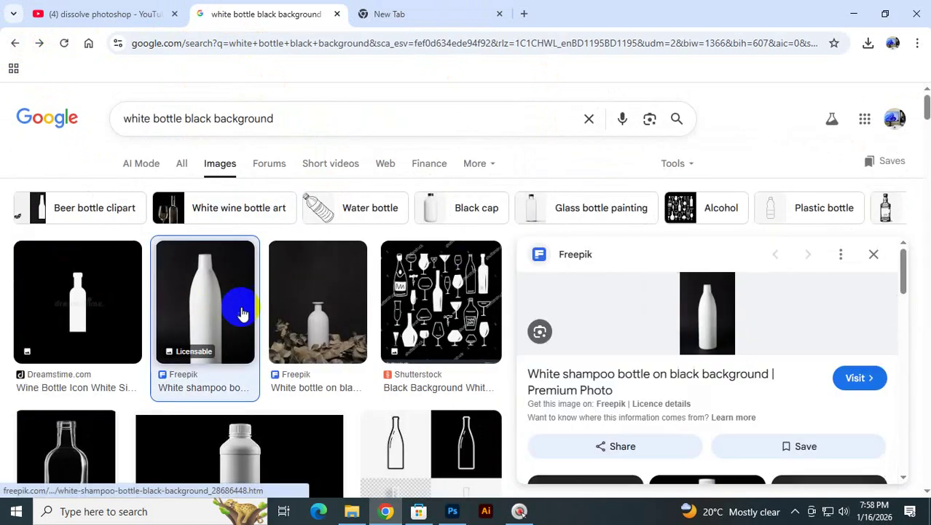
right_click(704, 312)
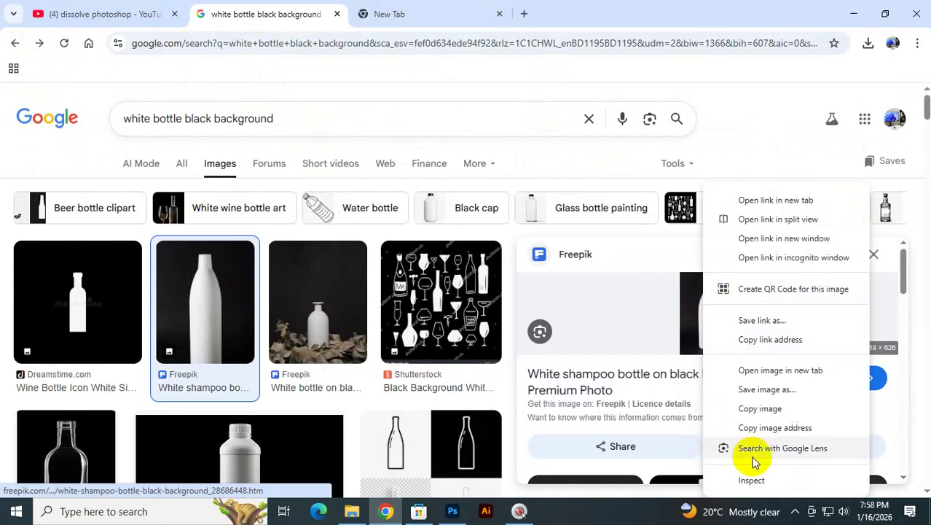
click(767, 389)
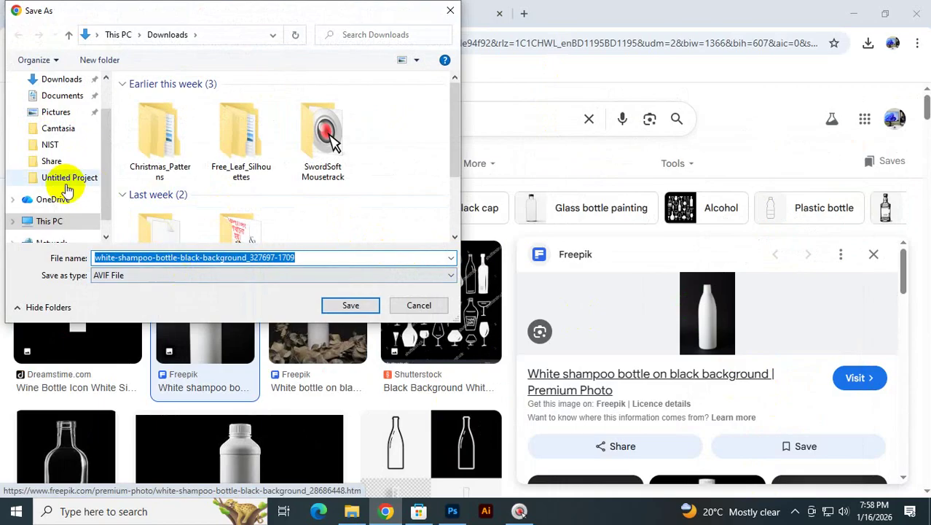
click(446, 13)
- Preview the Pngtree white bottle result, visit its site and open the page of the white plastic bottle on black background
scroll(245, 333, down, 3)
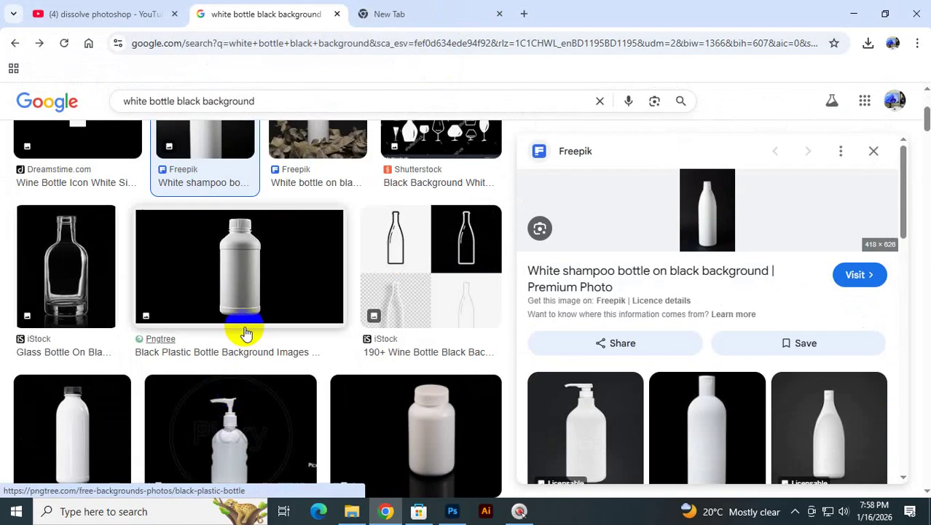
click(256, 281)
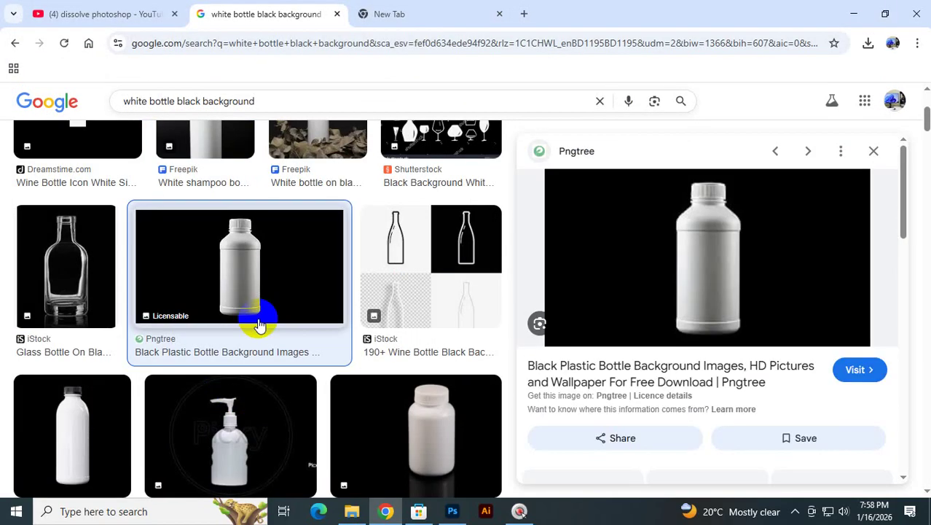
click(674, 368)
scroll(204, 313, down, 3)
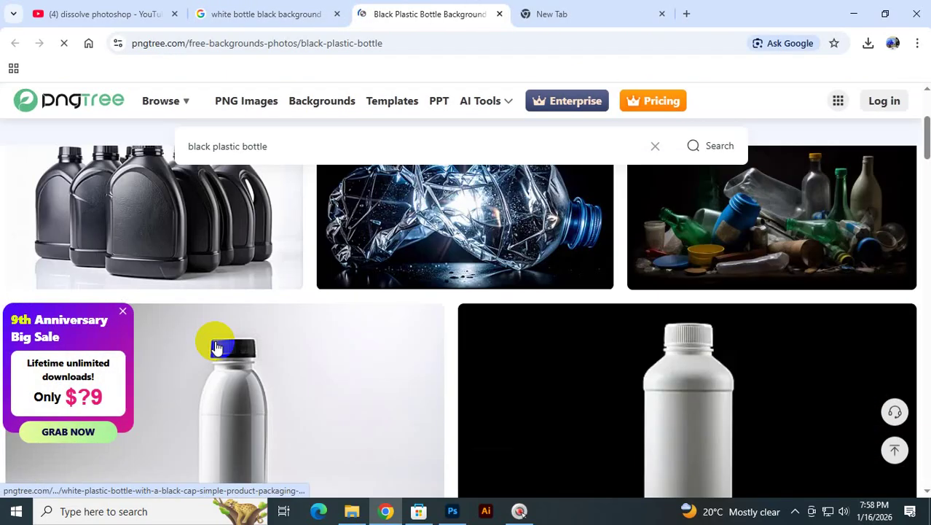
scroll(216, 347, down, 2)
click(713, 250)
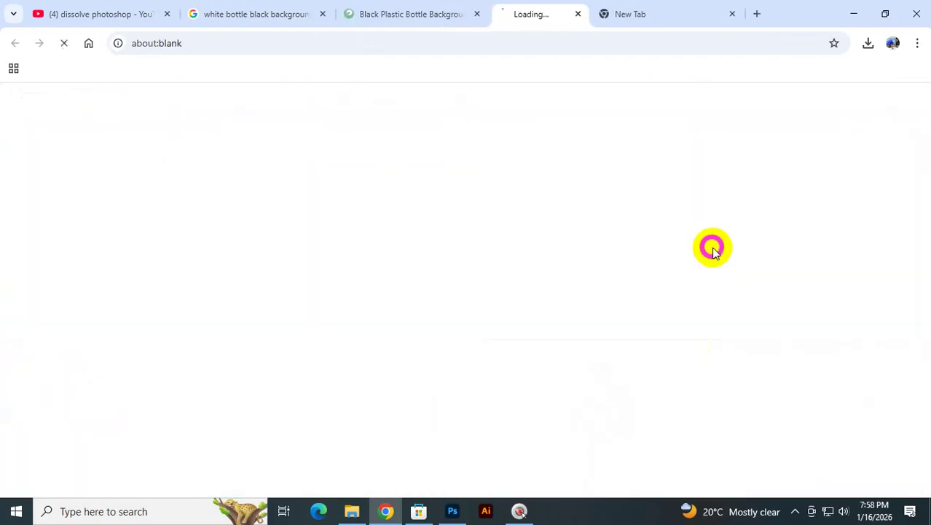
- Sign in to Pngtree with the Google account, dismiss the offer, and try to download the white plastic bottle image
click(754, 350)
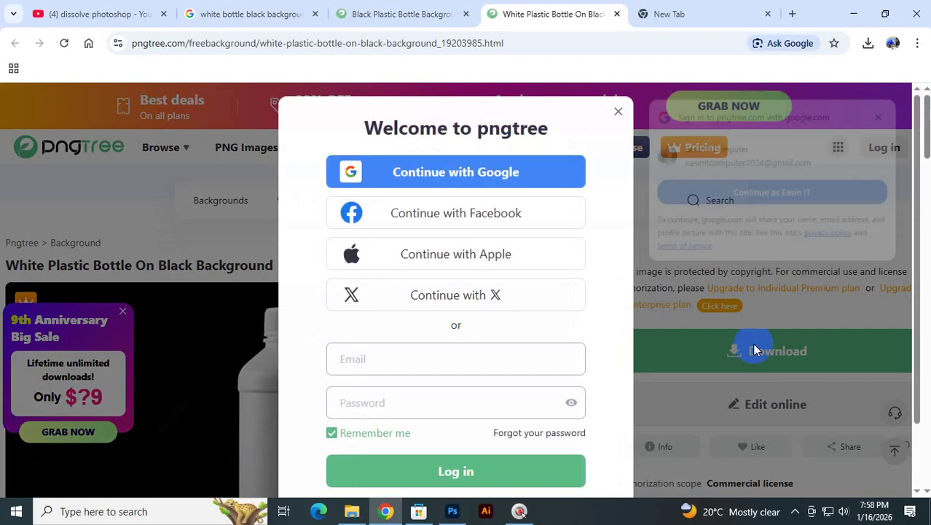
click(806, 195)
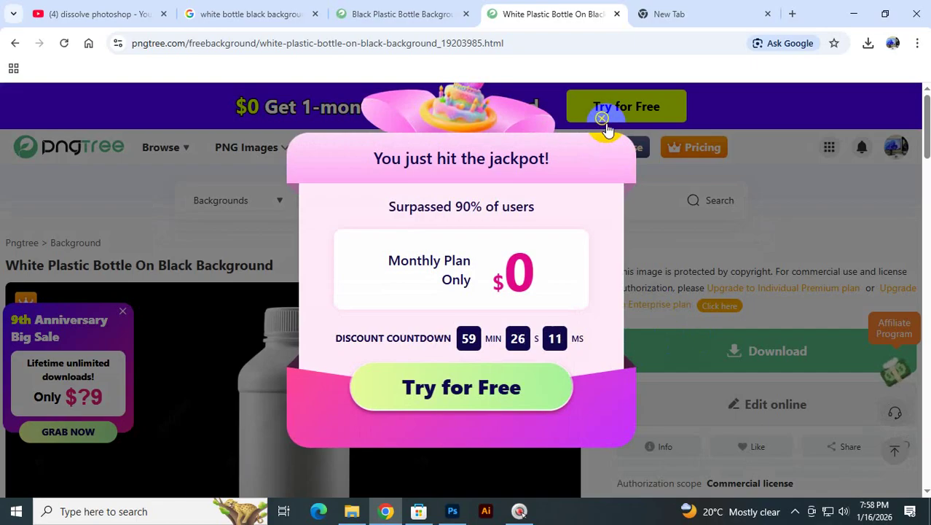
click(602, 119)
click(786, 352)
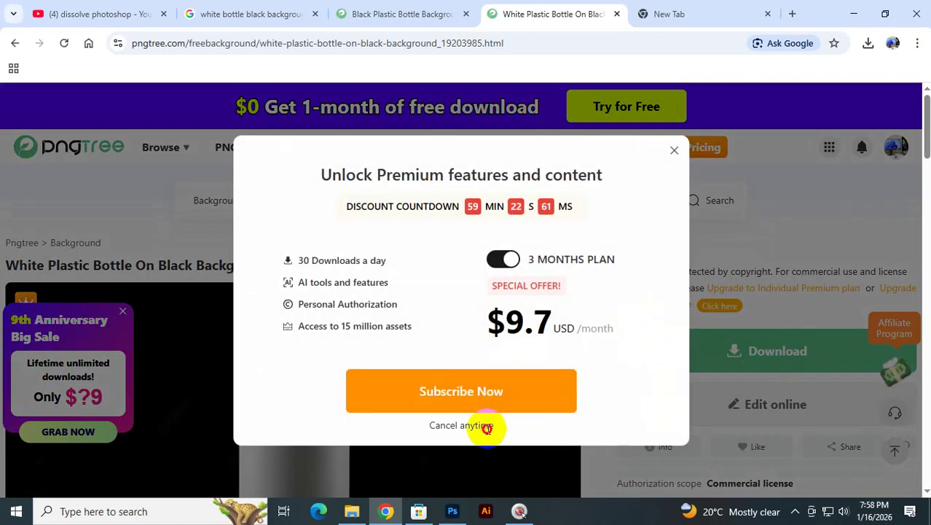
click(673, 153)
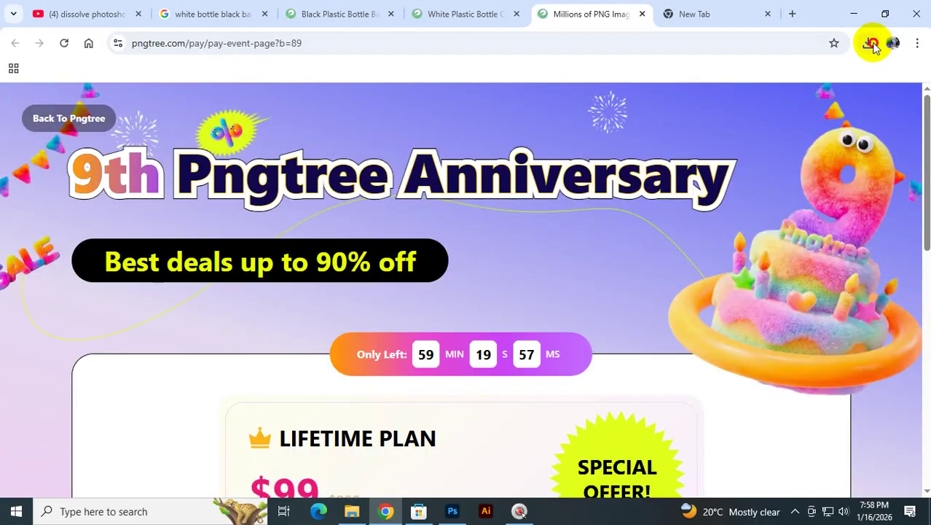
- Check the recent downloads for the bottle image and close the Downloads folder window
click(871, 43)
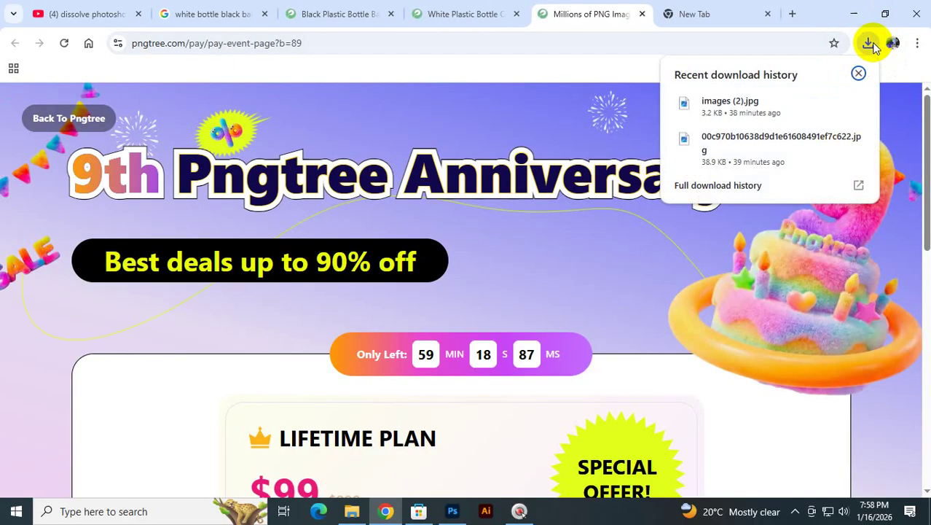
click(831, 106)
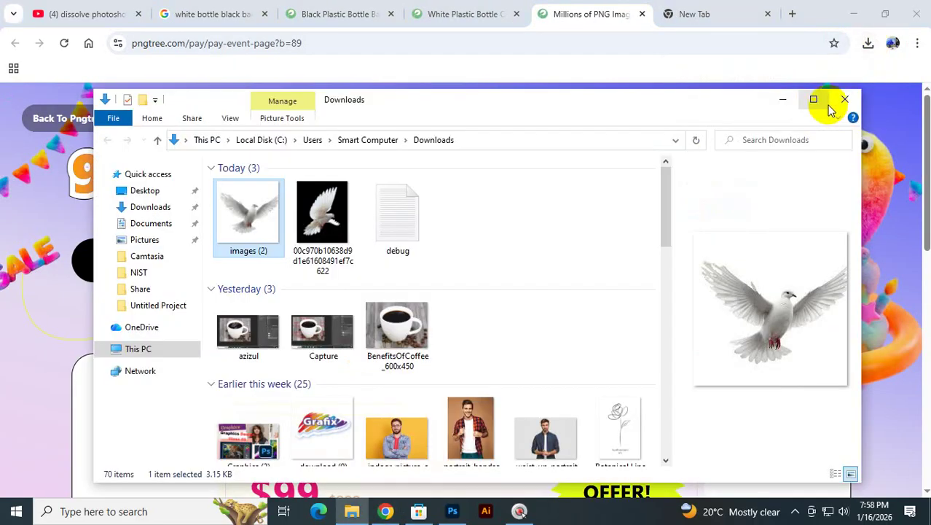
click(841, 105)
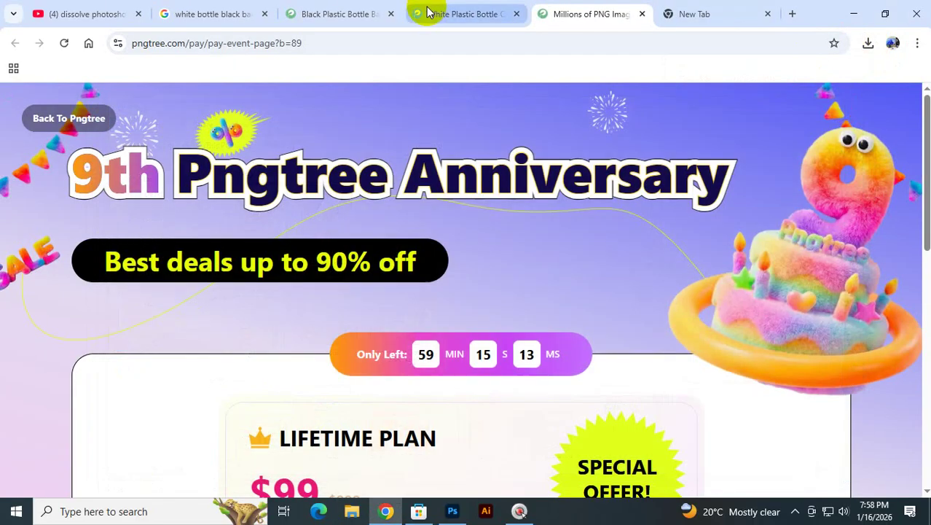
- Return to the "white bottle black background" image results and preview the Vecteezy white bottle with the black cap
click(357, 13)
click(200, 17)
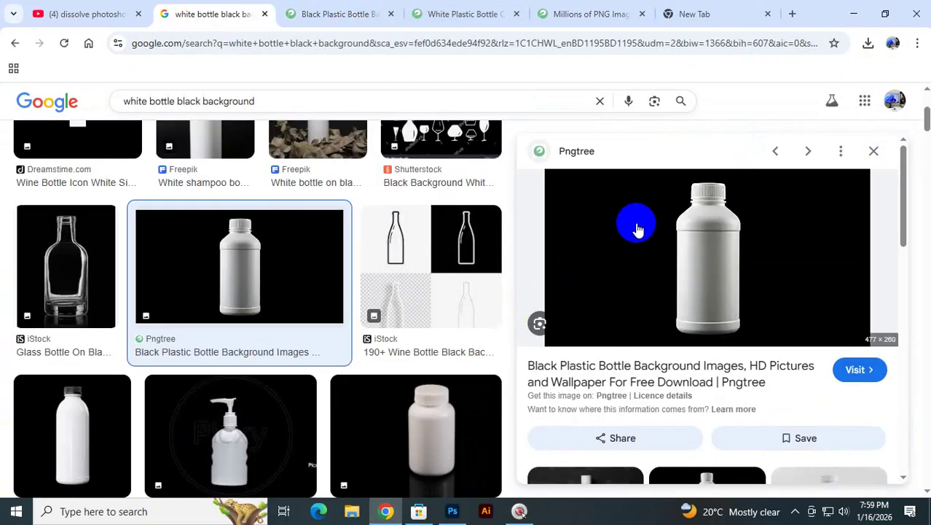
scroll(617, 252, down, 3)
scroll(182, 386, down, 3)
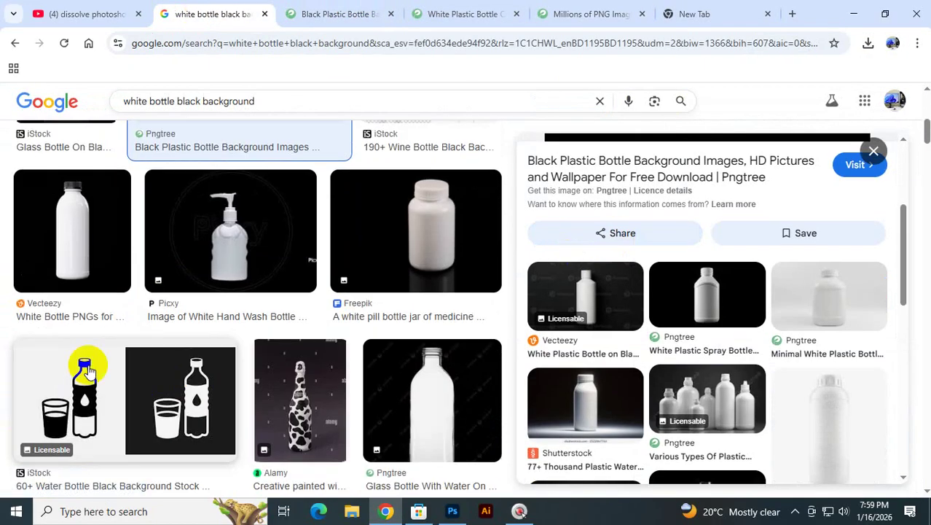
click(61, 268)
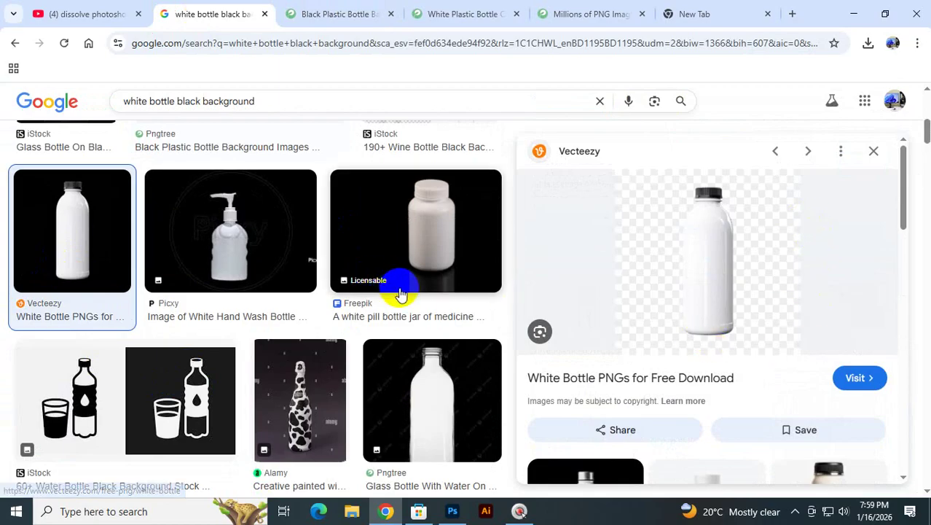
- Preview the Pngtree white plastic bottle on black and check which file types are offered for saving it
scroll(402, 291, up, 4)
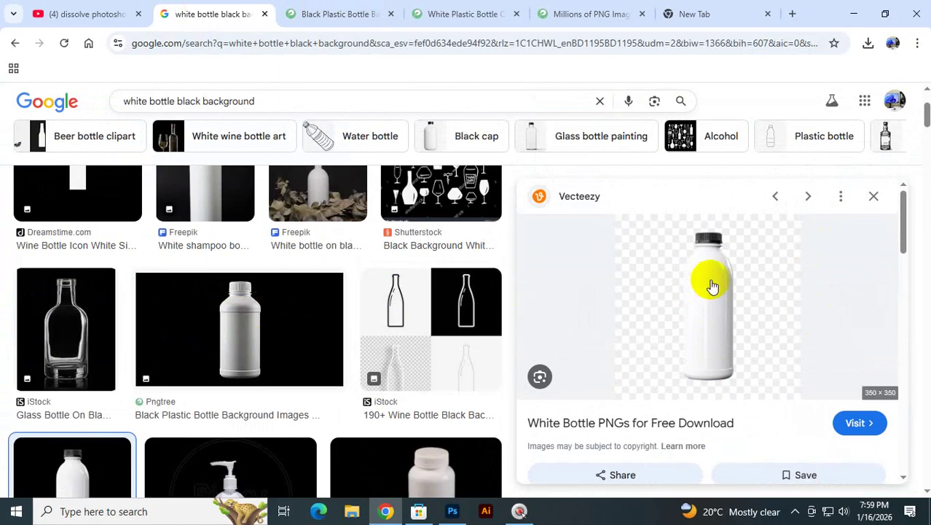
click(227, 316)
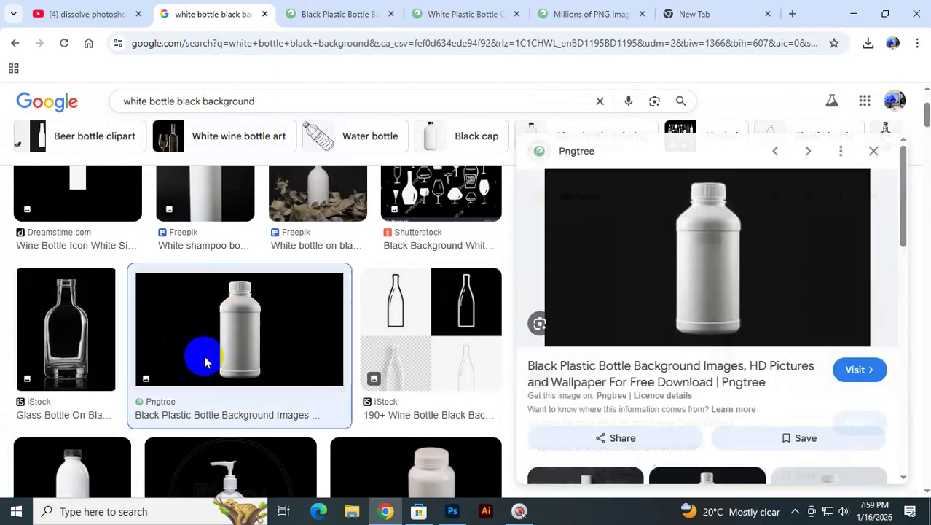
right_click(719, 228)
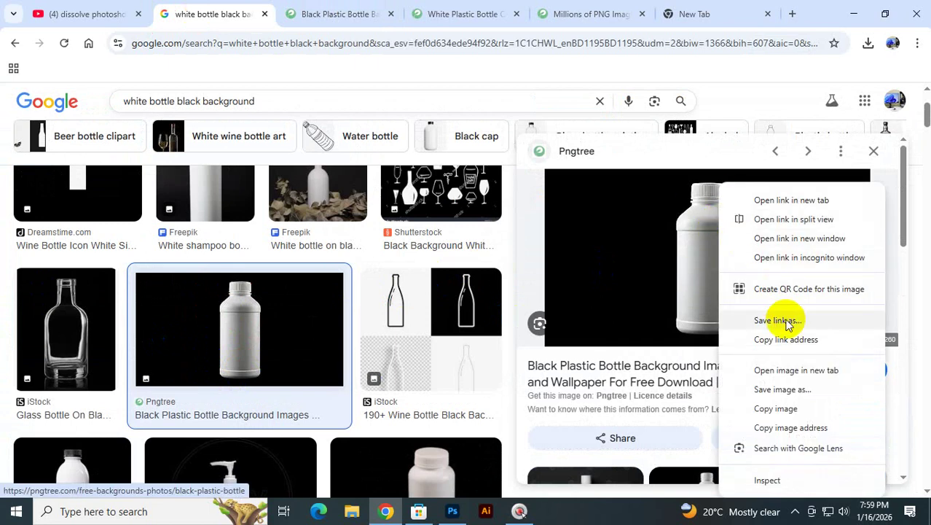
click(784, 390)
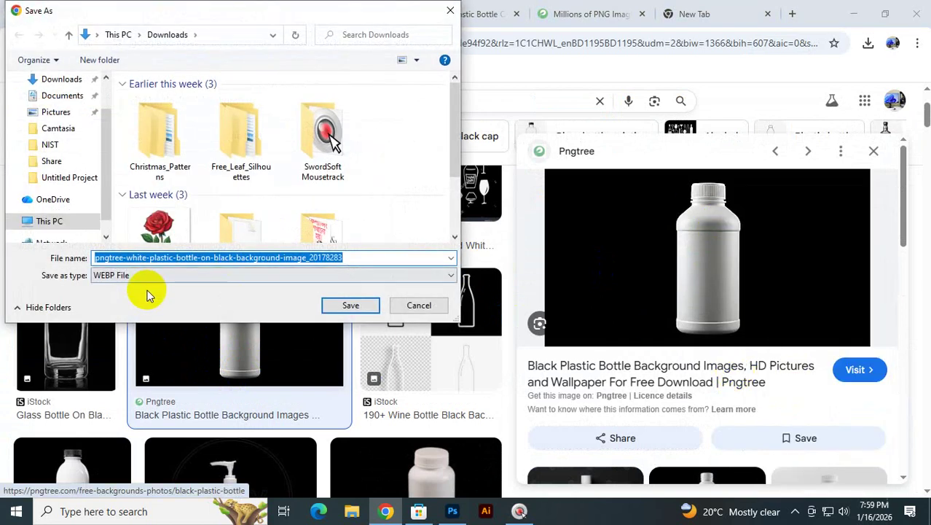
click(148, 277)
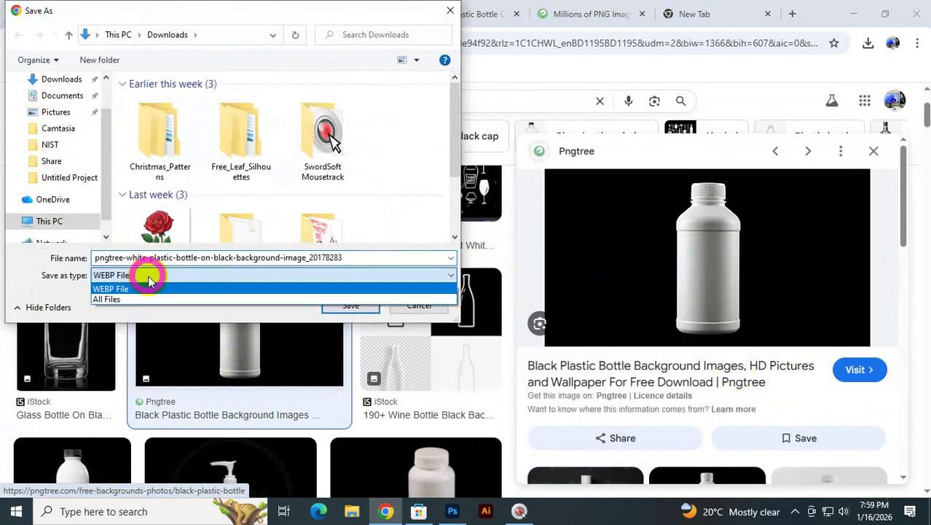
click(445, 19)
click(449, 13)
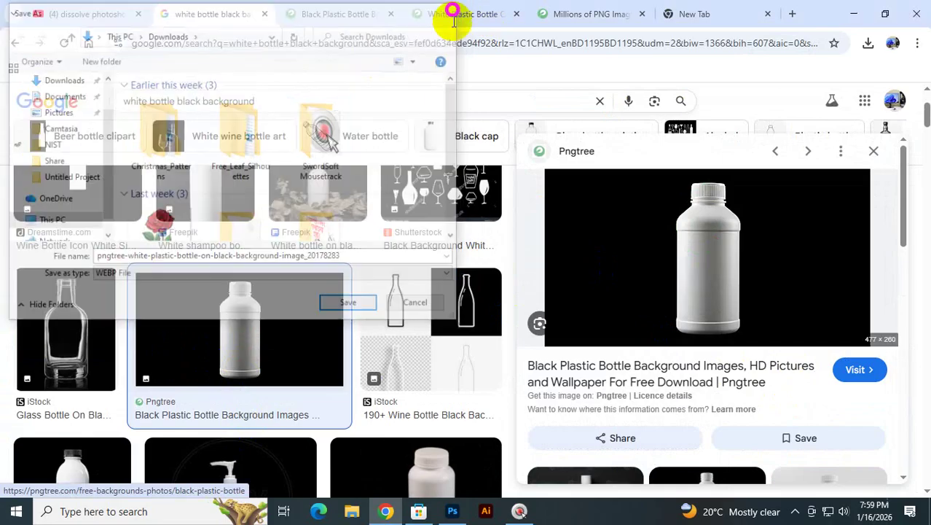
- Preview the clear ribbed plastic bottle from Pngtree, open its page and look through the similar bottle images there
scroll(354, 390, down, 5)
scroll(277, 364, down, 8)
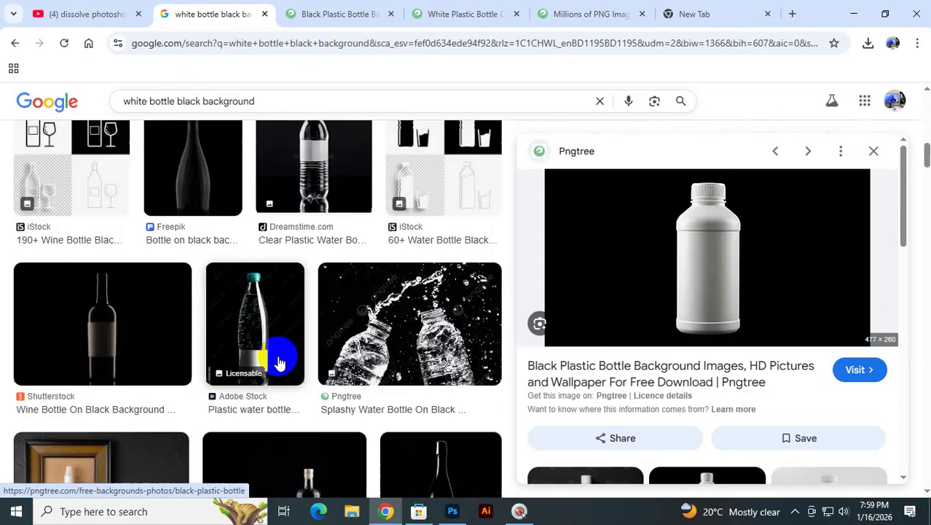
scroll(278, 360, down, 1)
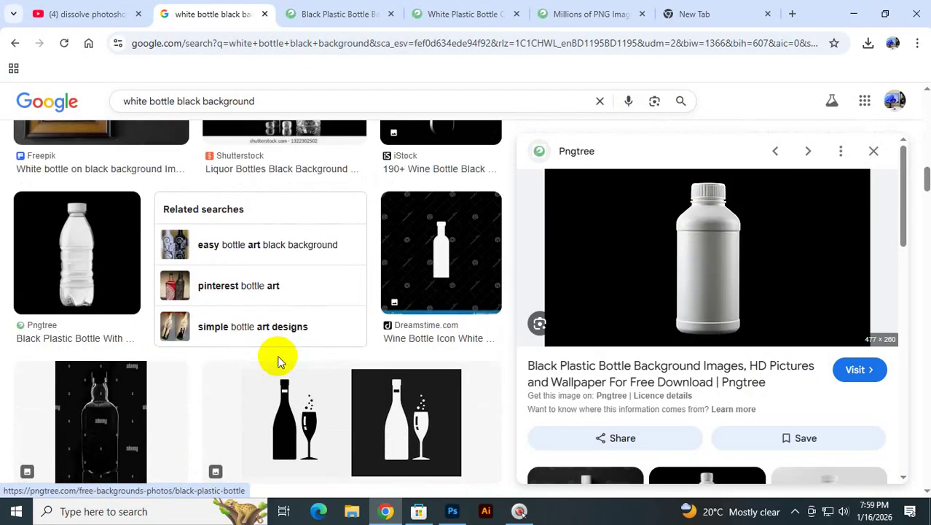
click(99, 274)
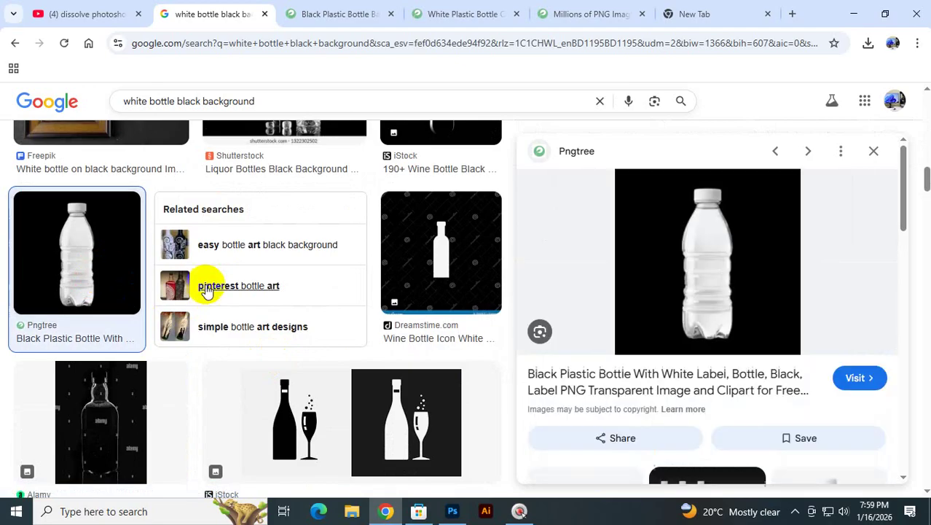
click(711, 287)
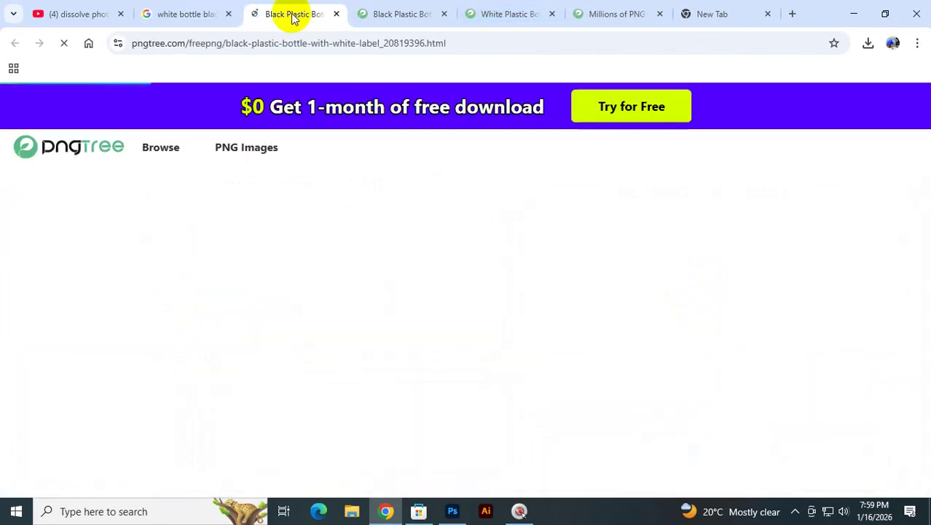
scroll(326, 119, down, 5)
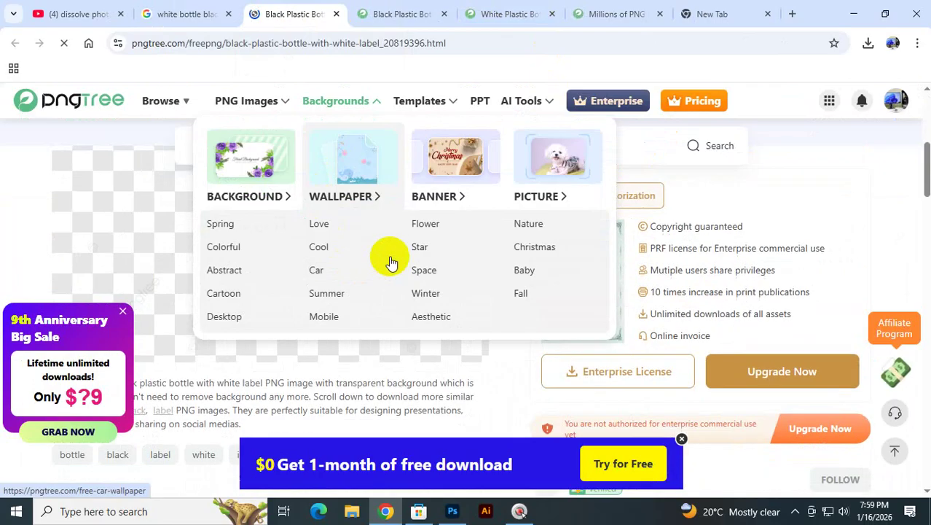
scroll(651, 266, down, 1)
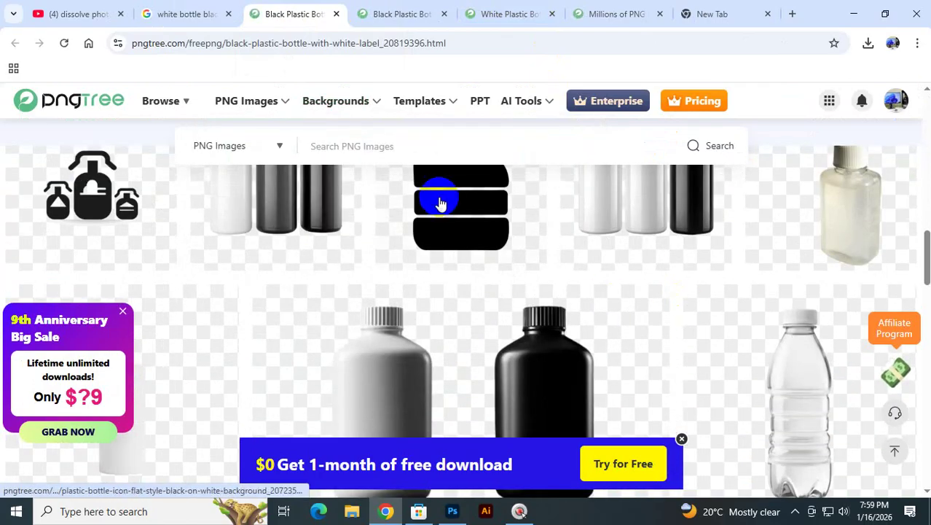
- Return to the "white bottle black background" results and look through further bottle images
click(197, 13)
scroll(291, 328, down, 5)
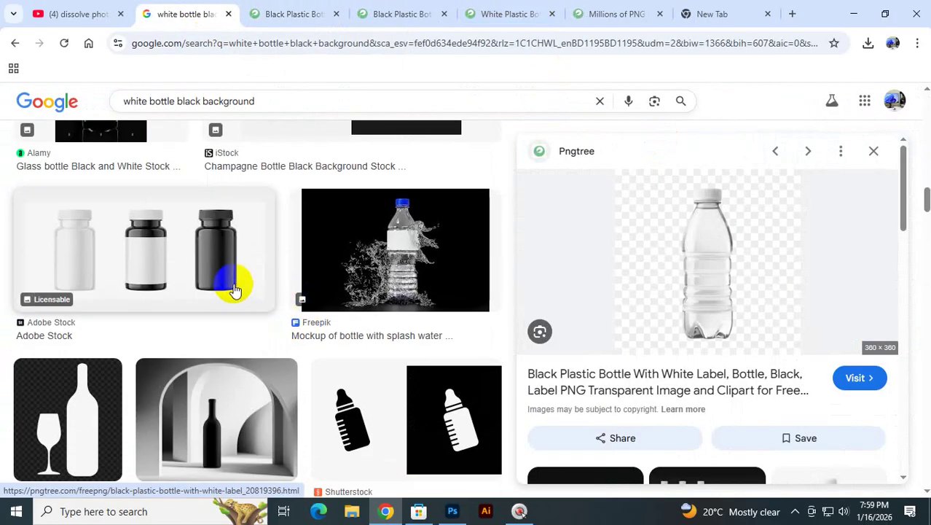
scroll(328, 317, down, 5)
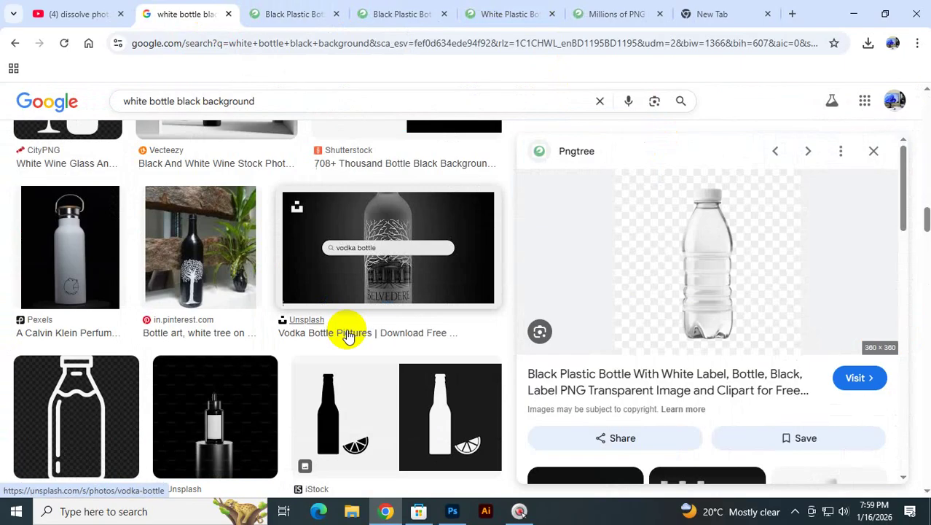
click(797, 513)
- Go back to Pngtree's black plastic bottle results, dismiss the sign-in prompt and open the white plastic bottle on black background
click(399, 14)
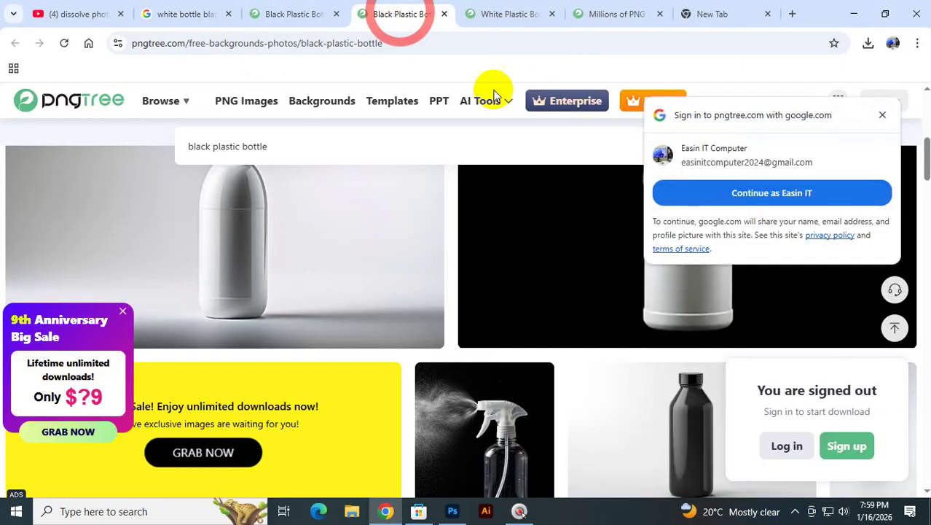
click(883, 115)
scroll(707, 318, up, 1)
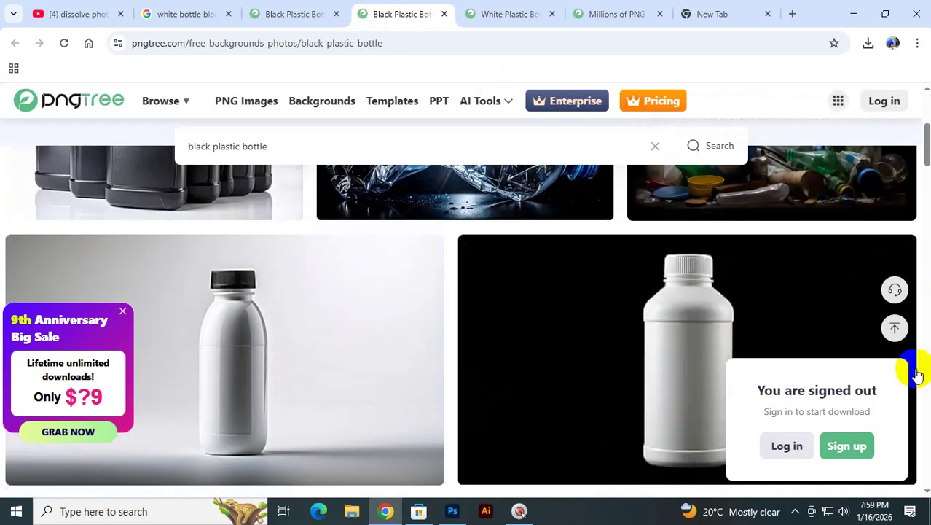
click(801, 281)
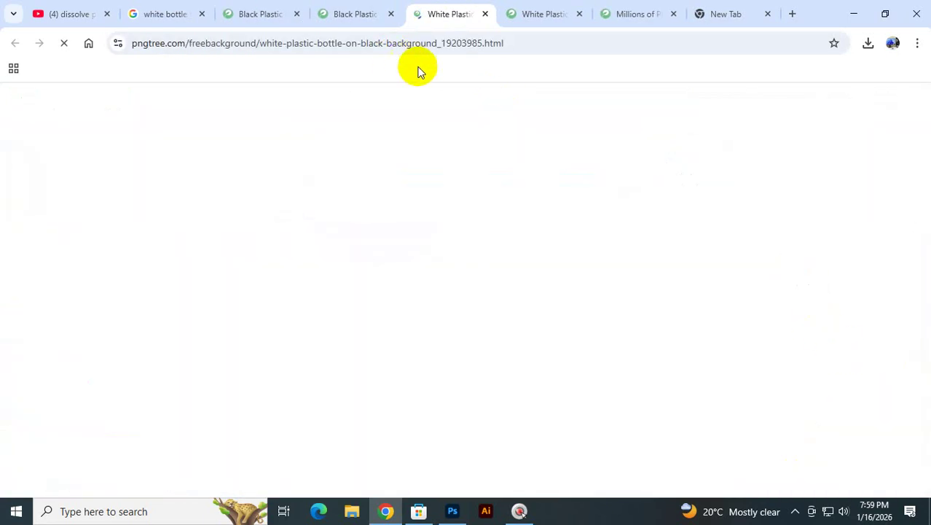
- Dismiss the free-download banner and the anniversary sale pop-up, and bring the whole bottle photo into view
scroll(421, 290, down, 3)
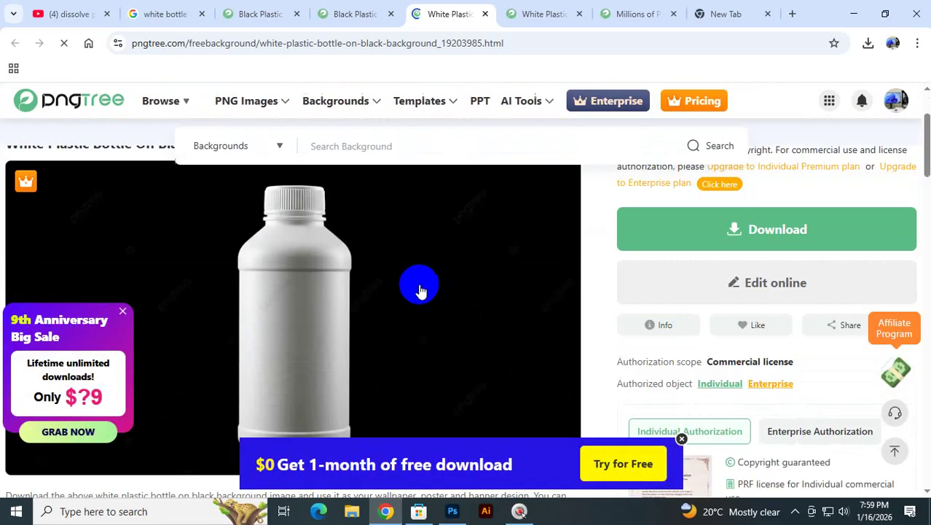
scroll(420, 290, up, 1)
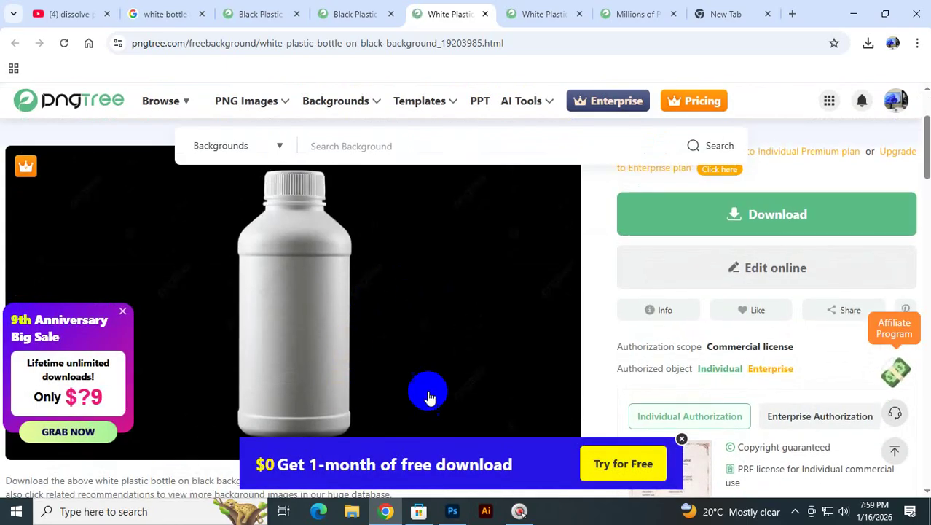
click(681, 438)
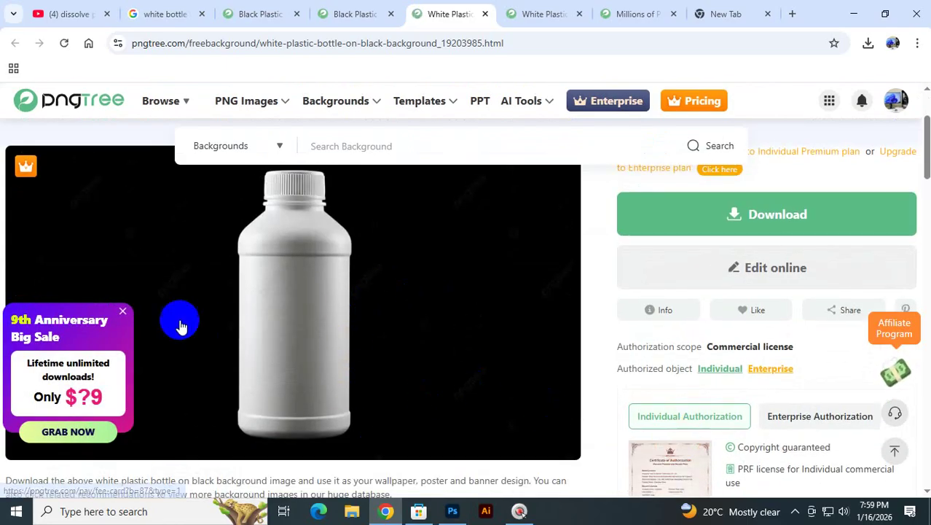
click(124, 313)
scroll(378, 244, up, 1)
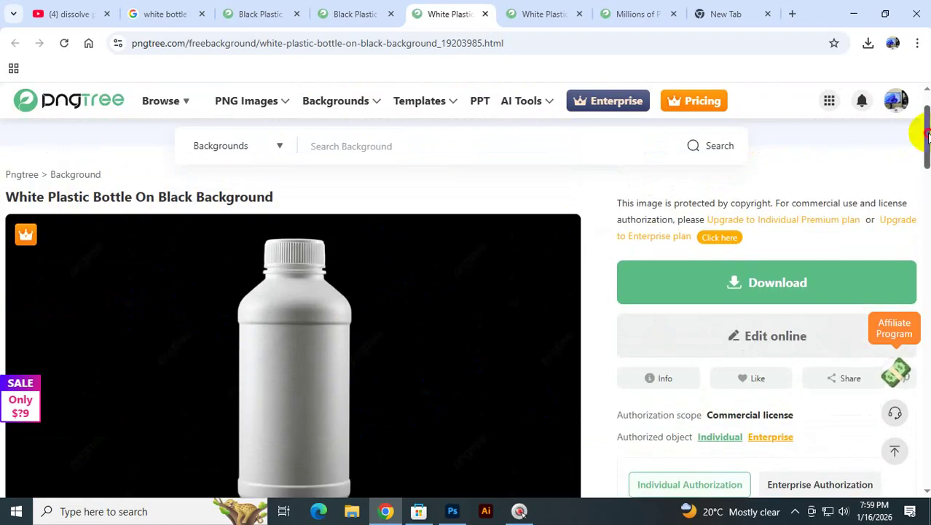
drag(927, 133, 925, 143)
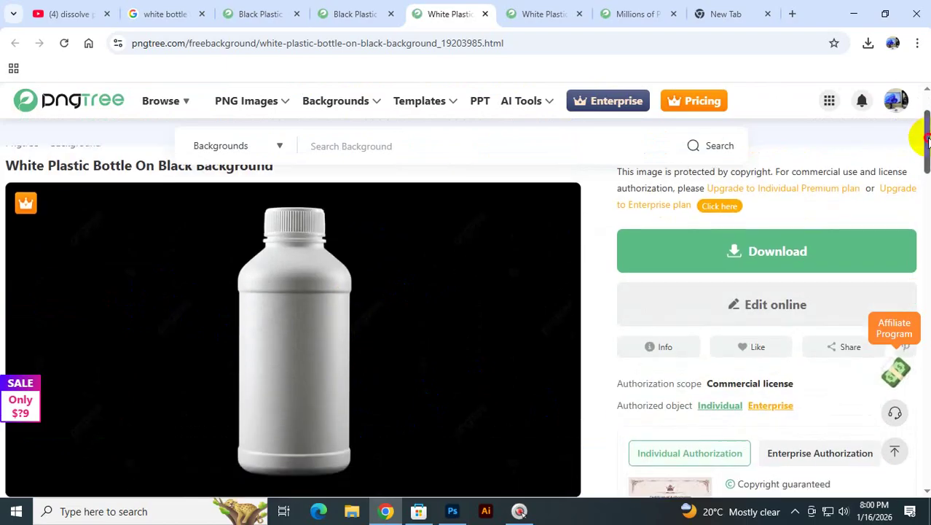
- Capture a screenshot area of about 563 x 441 pixels around the white bottle and save it as a PNG to the Desktop
click(796, 513)
click(759, 485)
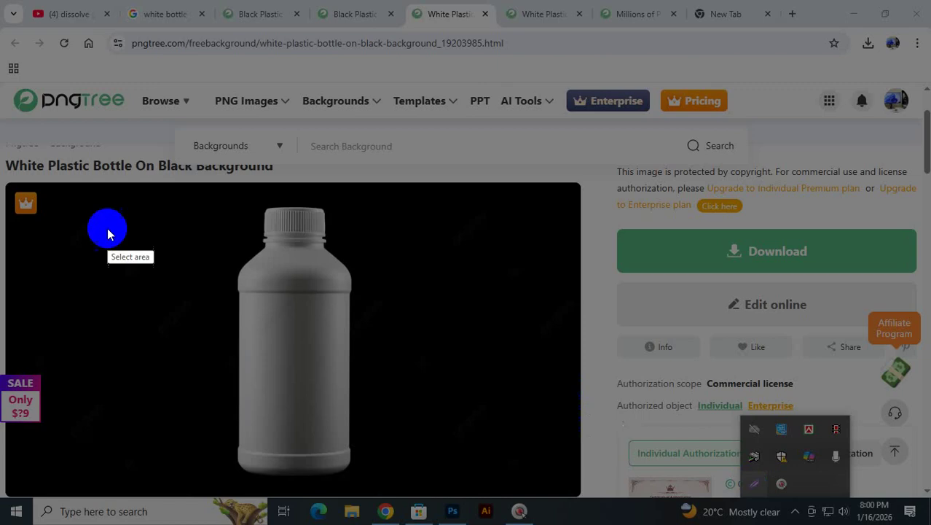
drag(101, 190, 484, 490)
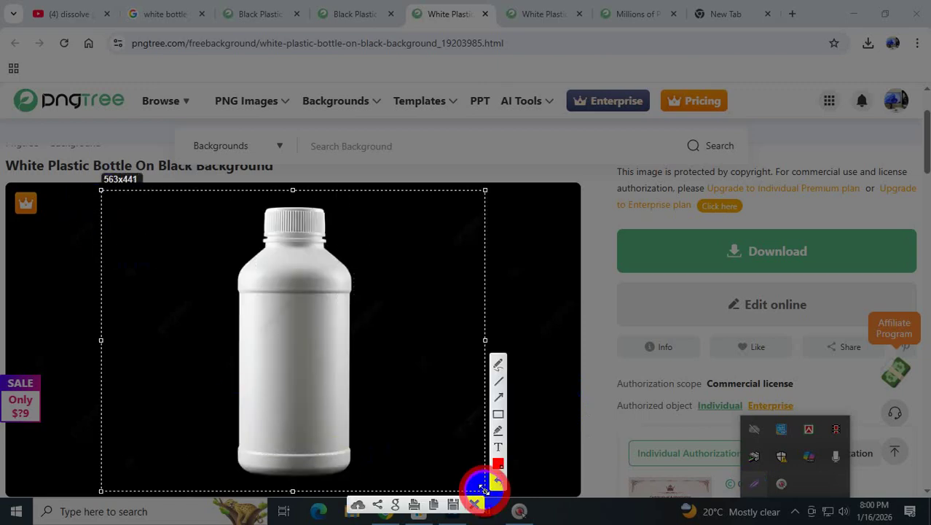
click(452, 507)
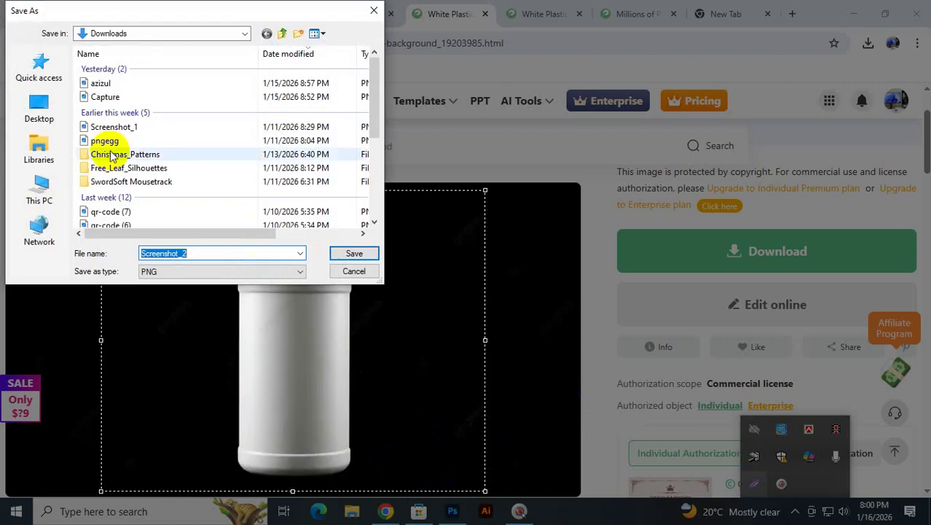
click(40, 105)
click(354, 255)
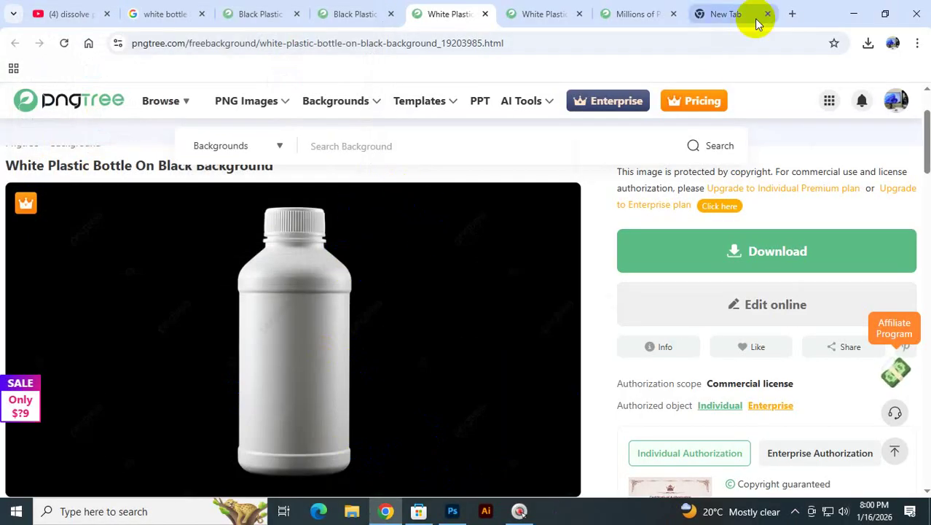
- Search Google in a new tab for "pen tool practice images" and look through the image results for practice shapes
click(787, 16)
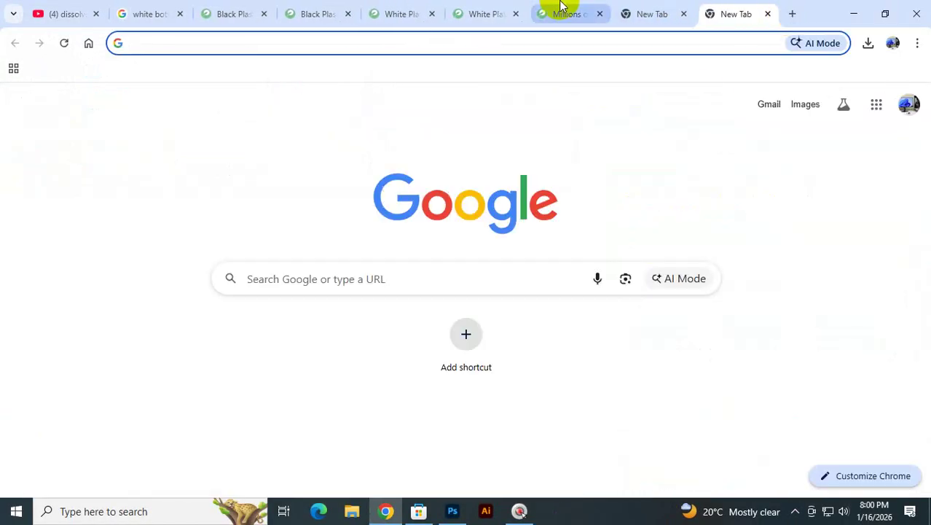
text(pen)
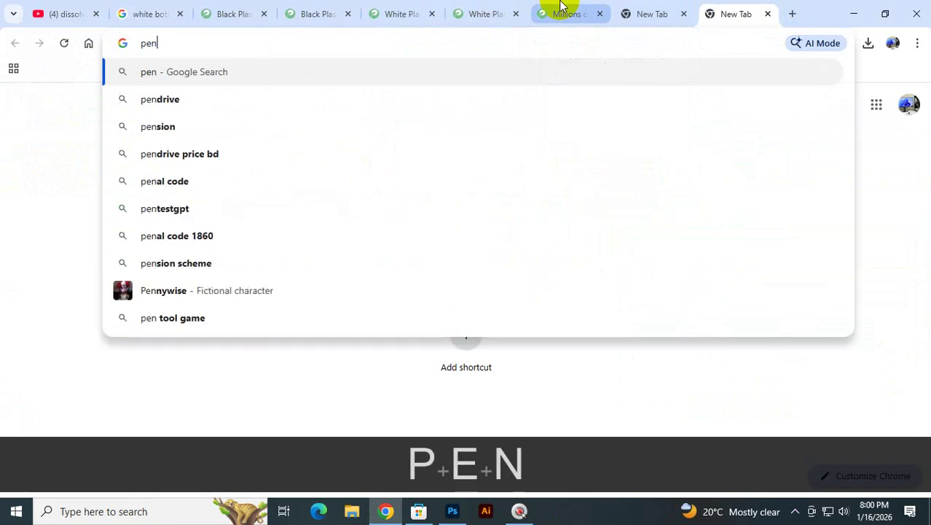
text( tool)
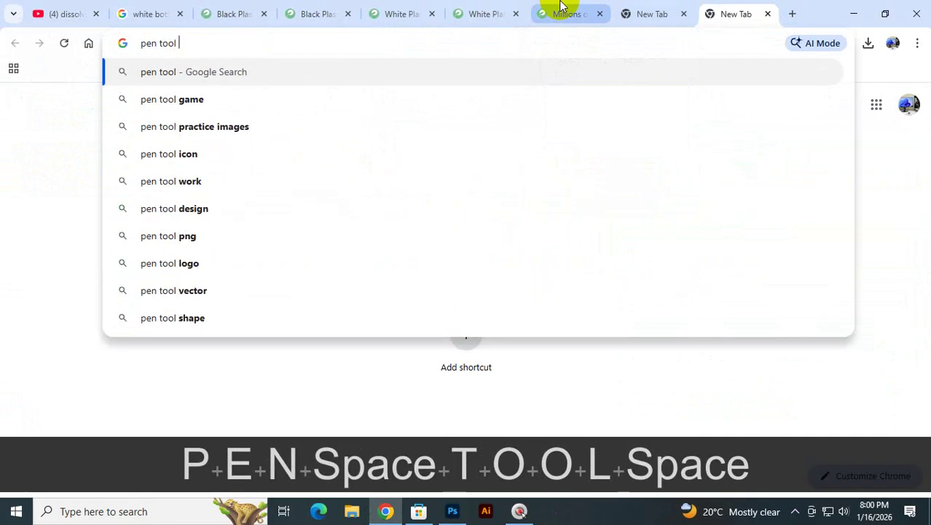
click(272, 126)
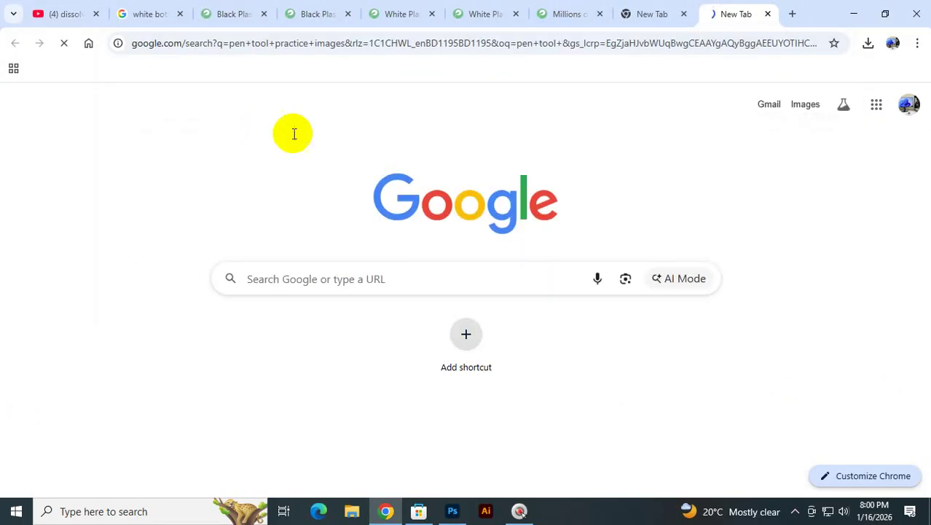
scroll(478, 355, down, 5)
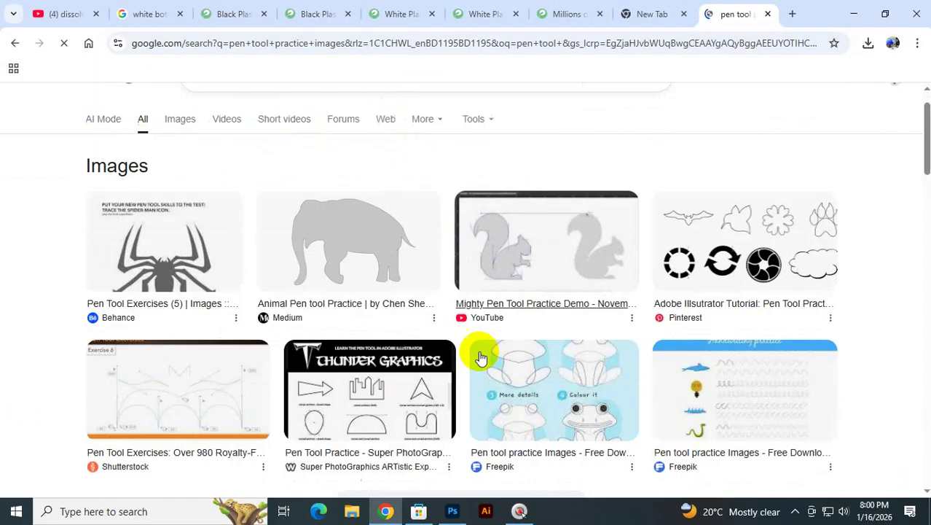
click(451, 344)
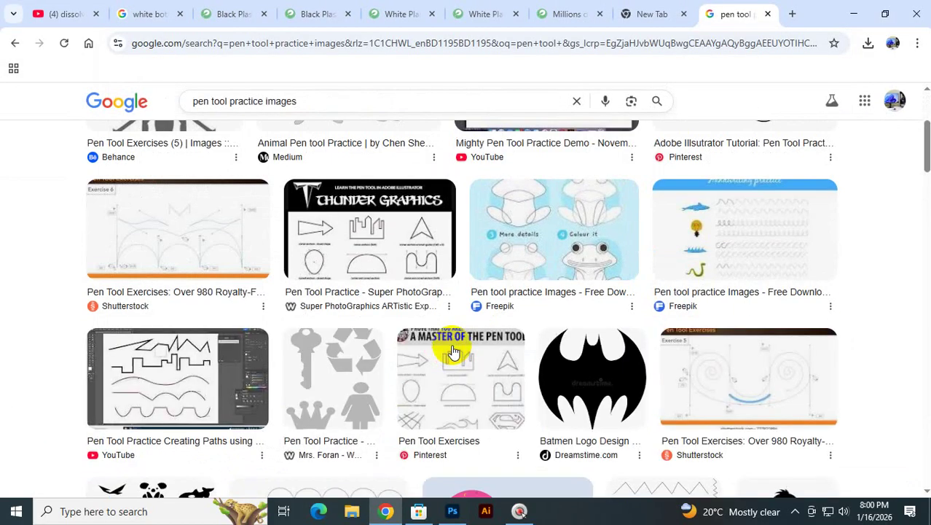
scroll(478, 354, down, 2)
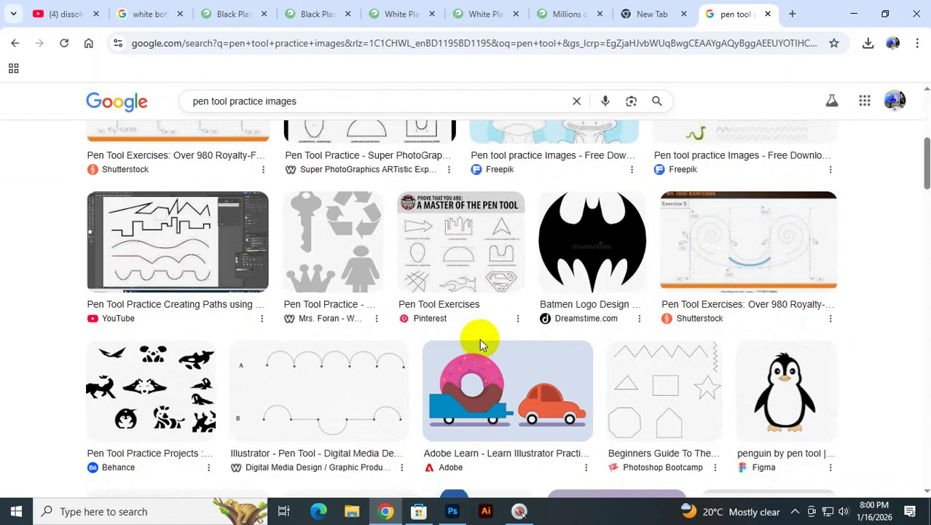
scroll(480, 338, down, 2)
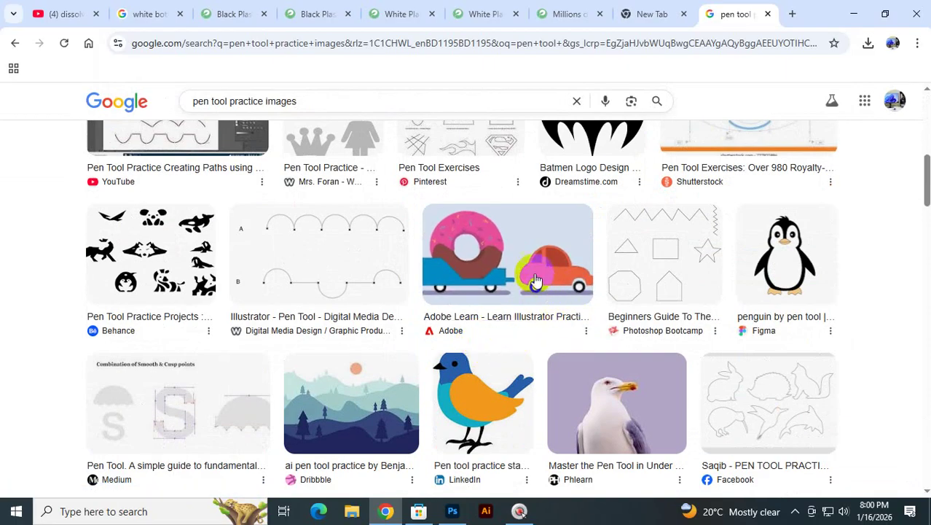
scroll(661, 316, down, 3)
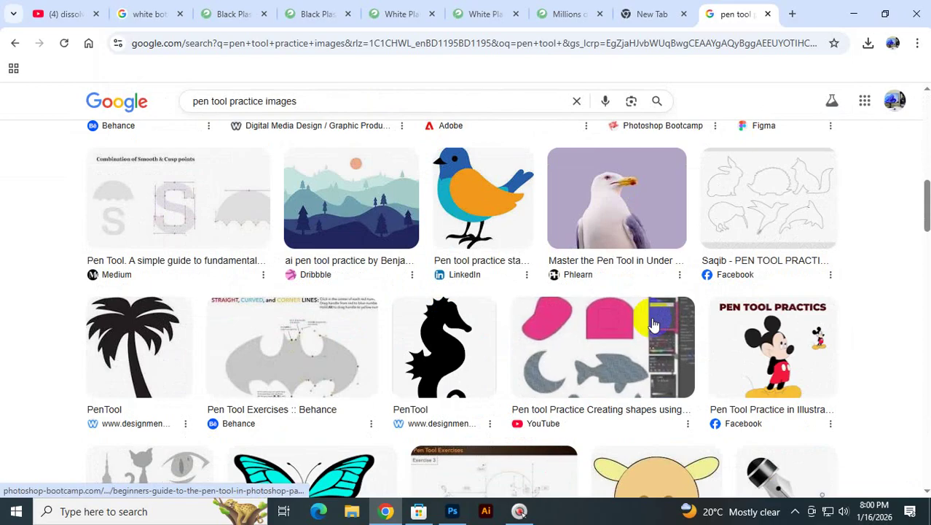
- From the full image results, open Photoshop Bootcamp's straight-line shapes sheet and save it as JPEG 9-Pen-Tool in Downloads
scroll(463, 356, down, 5)
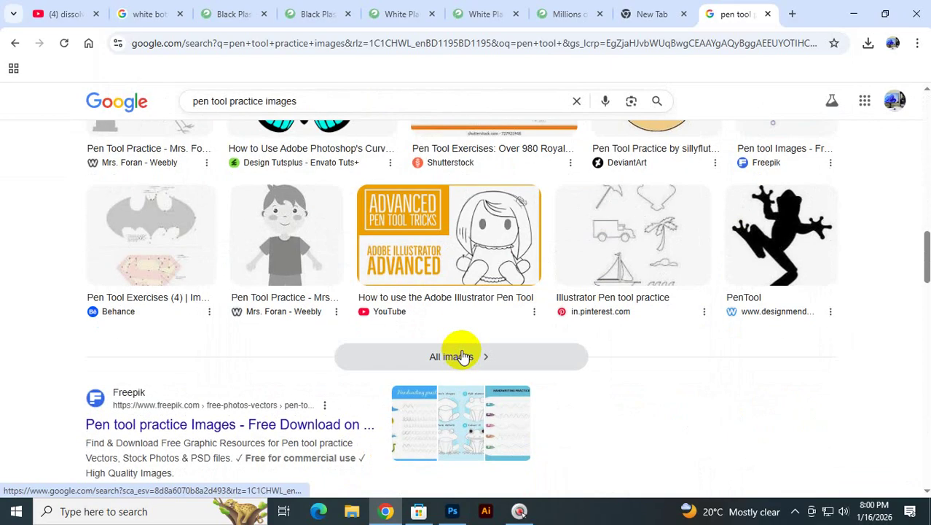
click(462, 357)
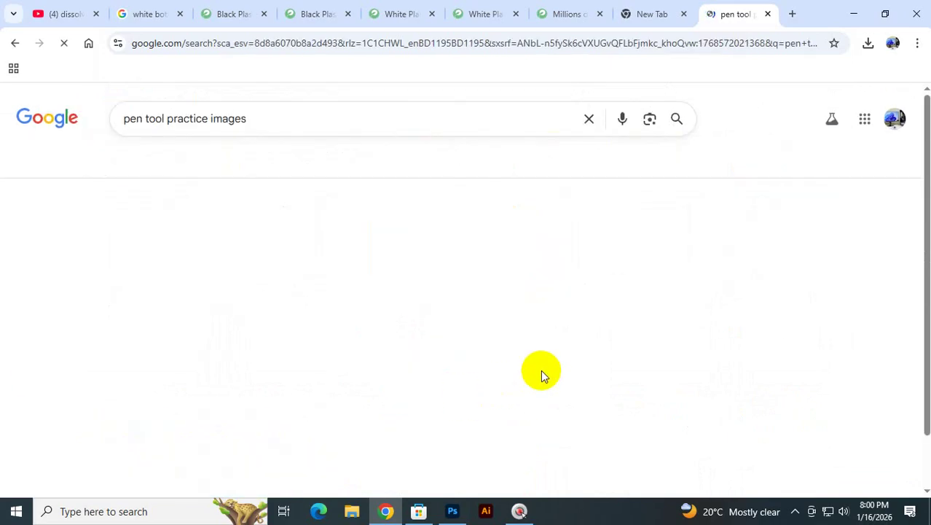
scroll(595, 366, down, 5)
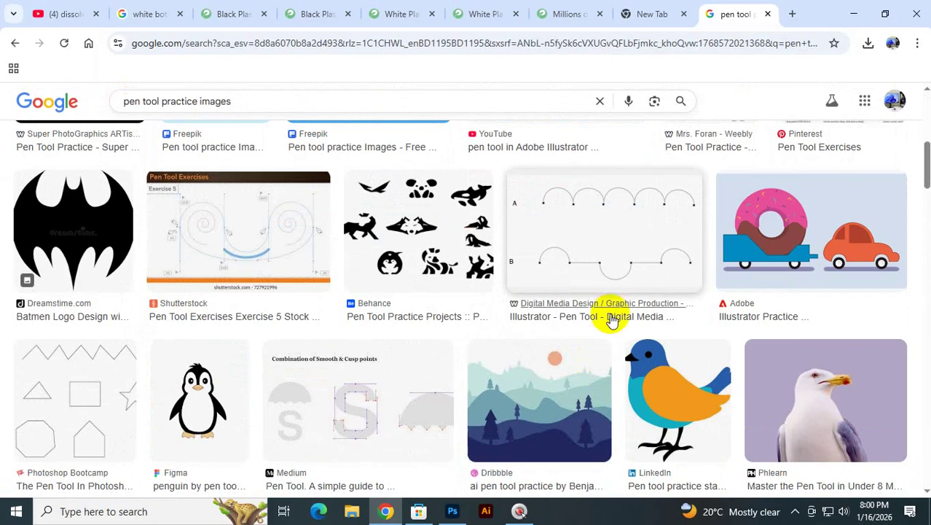
click(56, 424)
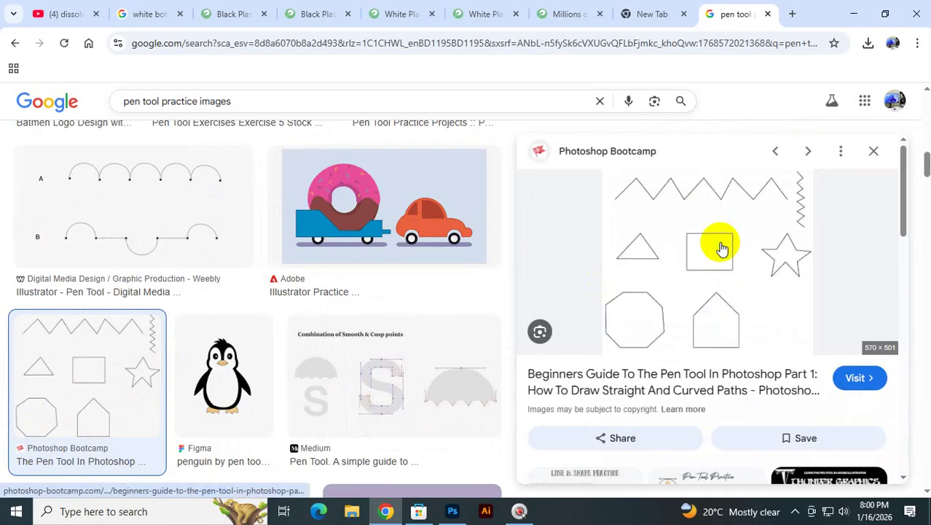
right_click(721, 249)
click(785, 392)
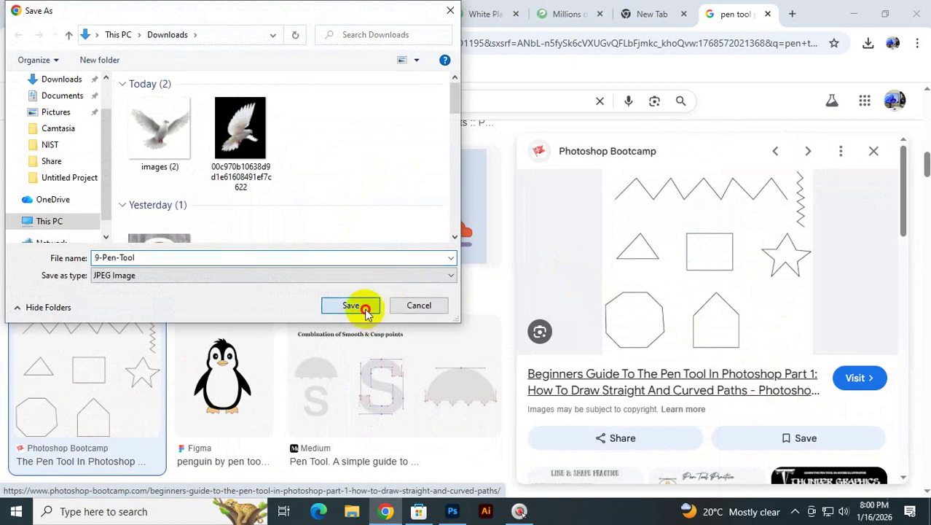
click(351, 305)
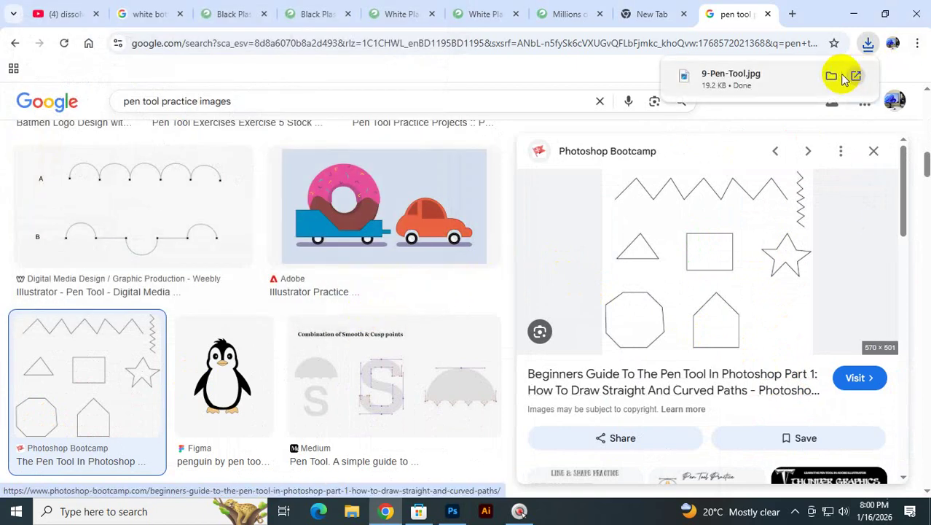
- Show the downloaded 9-Pen-Tool.jpg in its folder and open it in Photoshop as a separate document
click(832, 76)
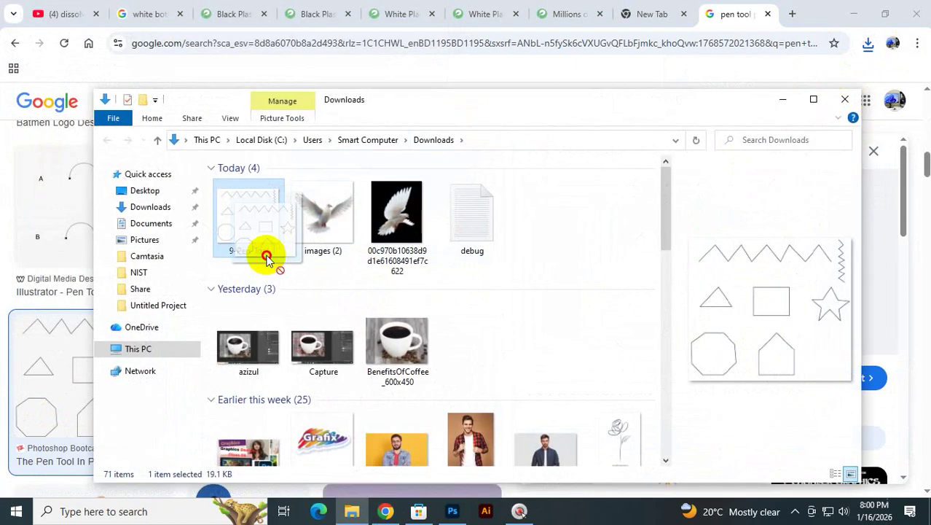
drag(260, 248, 534, 33)
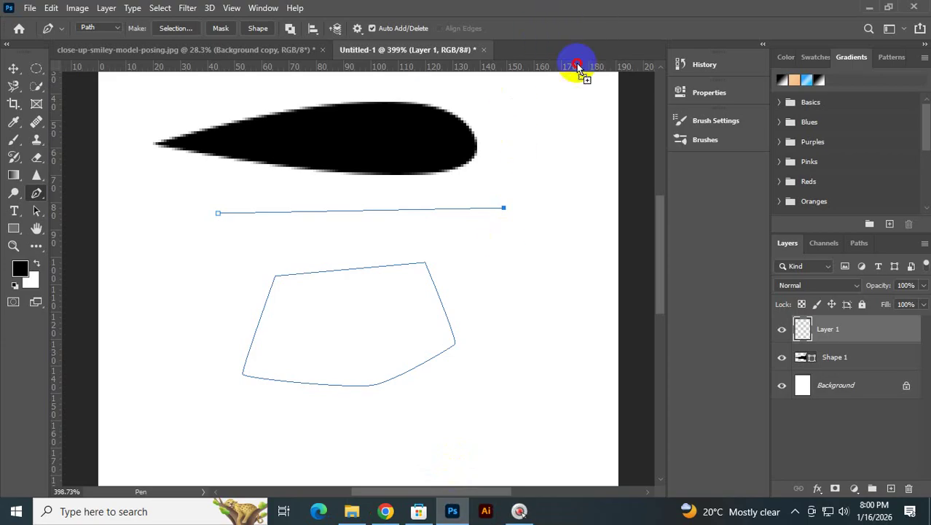
mouse_move(577, 67)
mouse_down()
mouse_move(567, 54)
mouse_move(579, 65)
mouse_up()
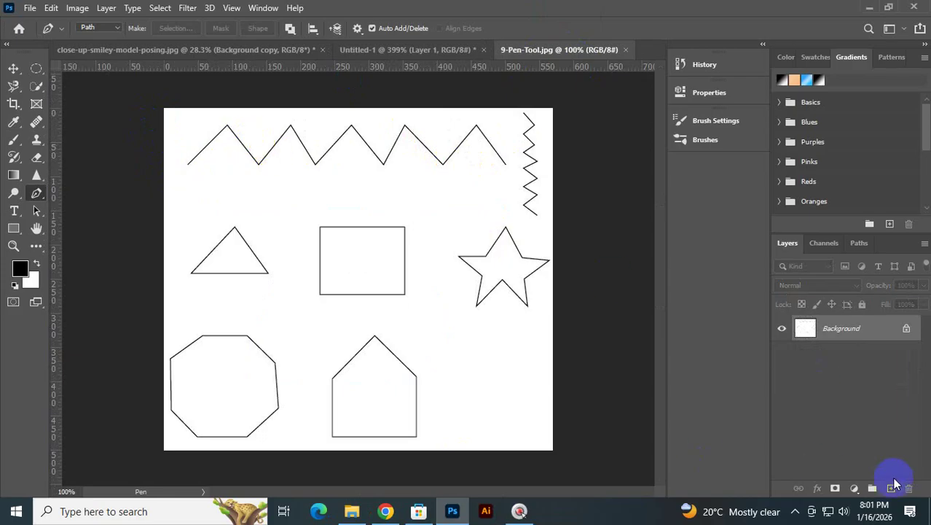
- Add a new layer and trace the long horizontal zigzag with a Pen tool path from its start to its second peak
click(892, 487)
click(187, 167)
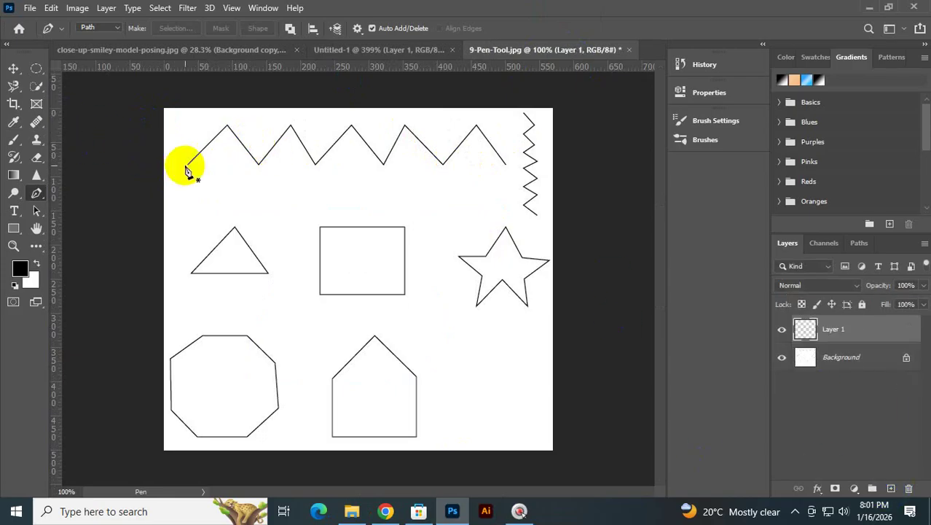
click(188, 165)
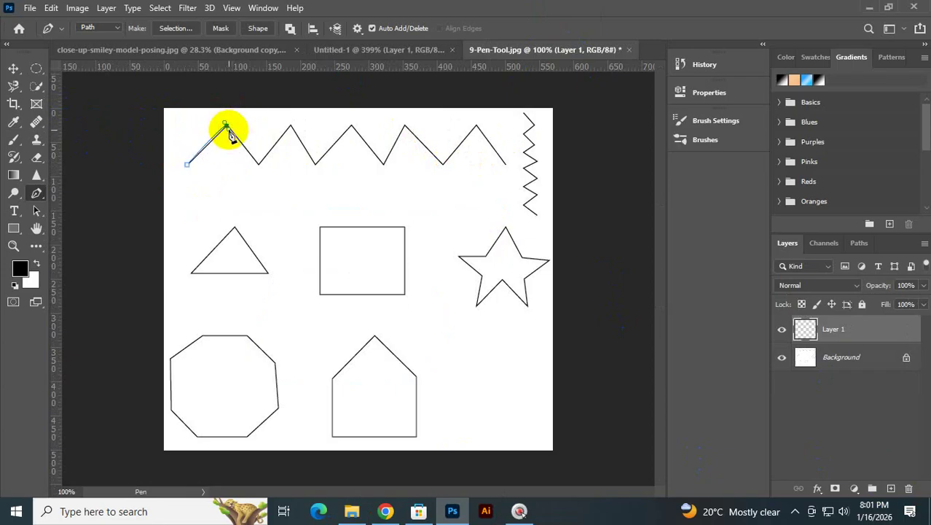
key(ctrl+z)
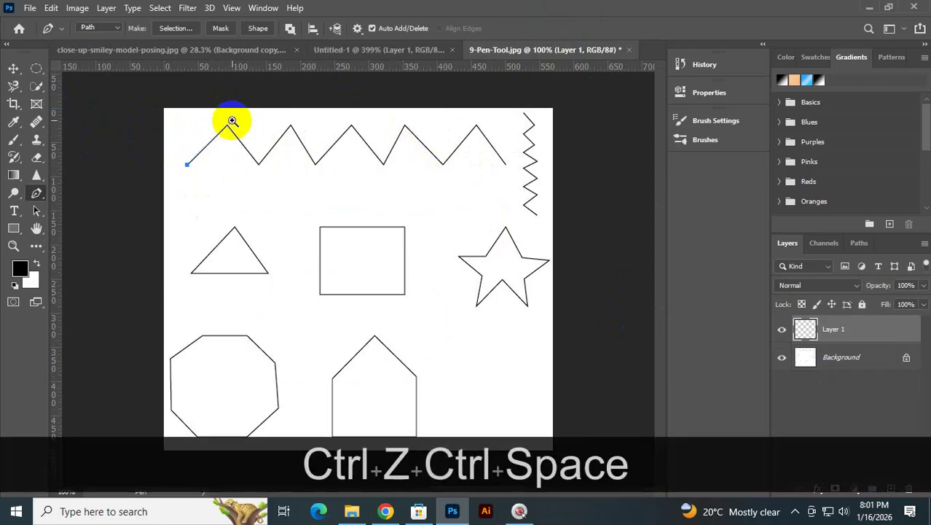
ctrl+click(228, 126)
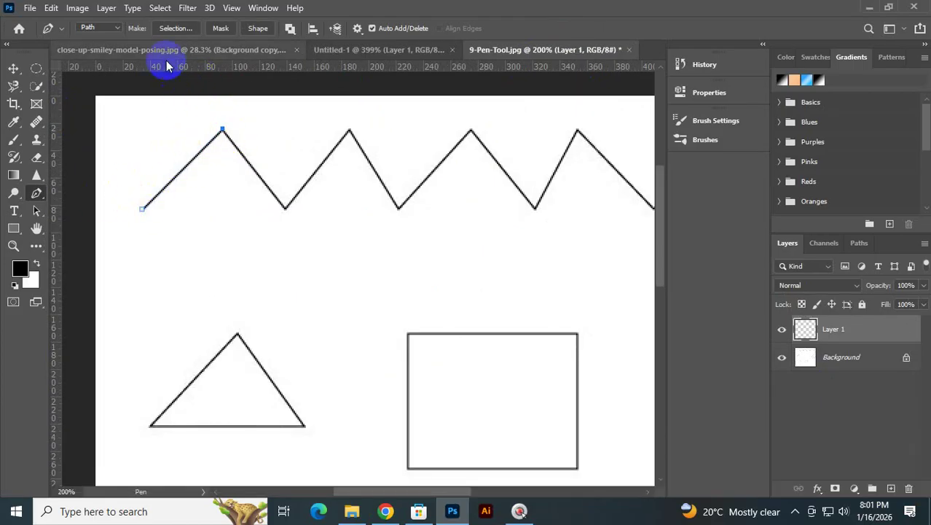
click(285, 206)
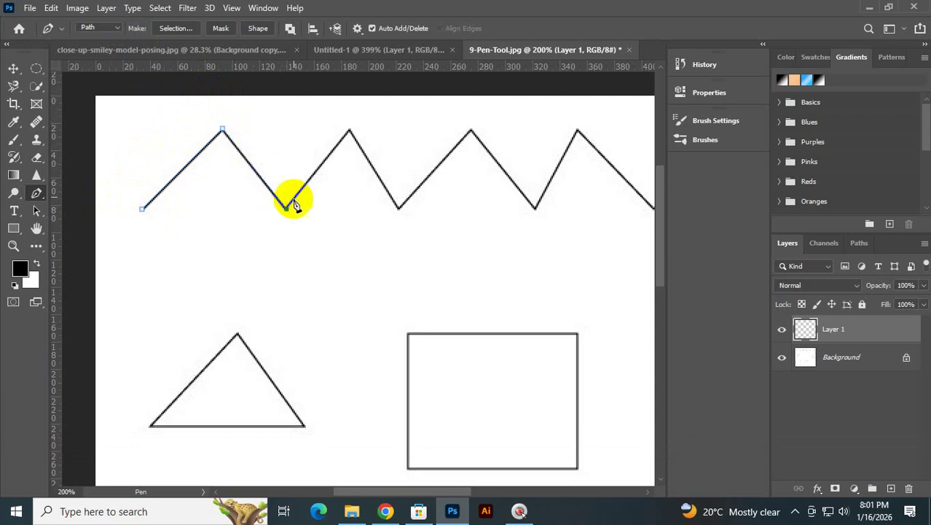
click(349, 132)
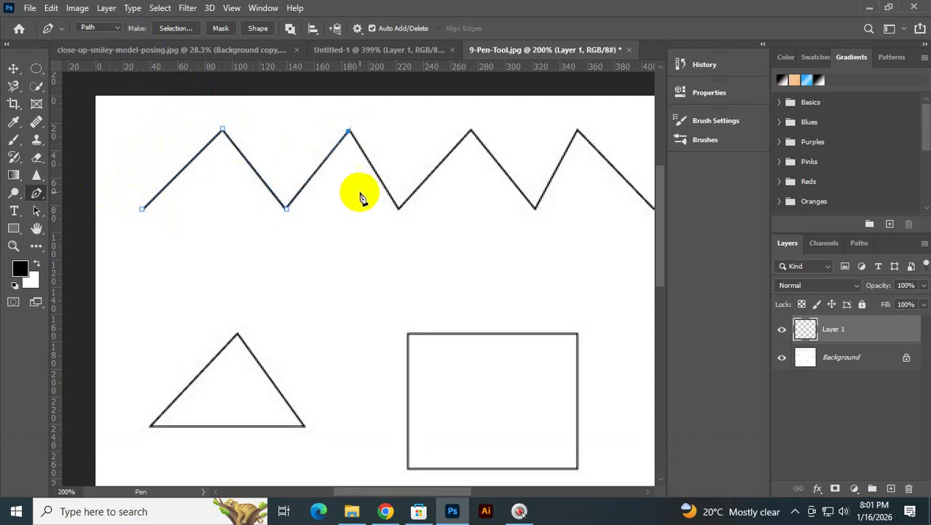
- Enable the Pen tool's Rubber Band option and continue the zigzag path corner by corner to its fourth peak
click(357, 31)
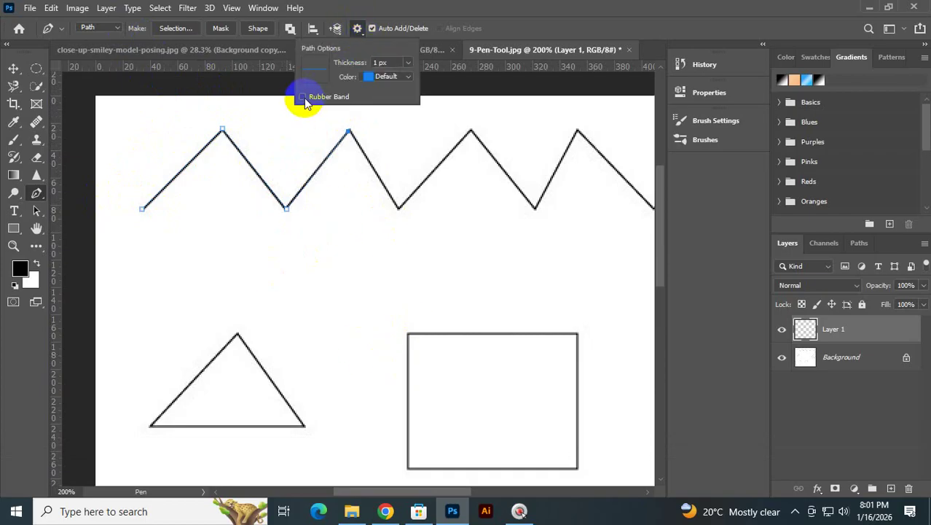
click(482, 3)
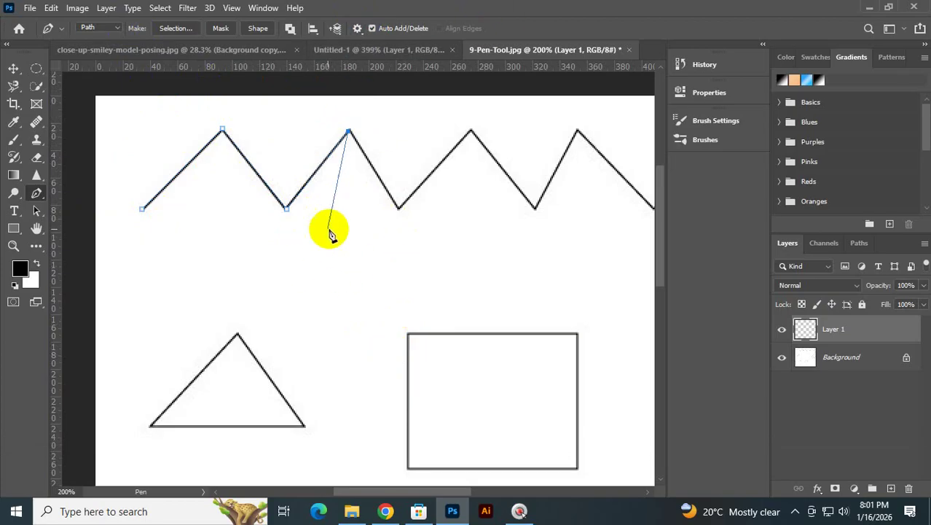
click(397, 209)
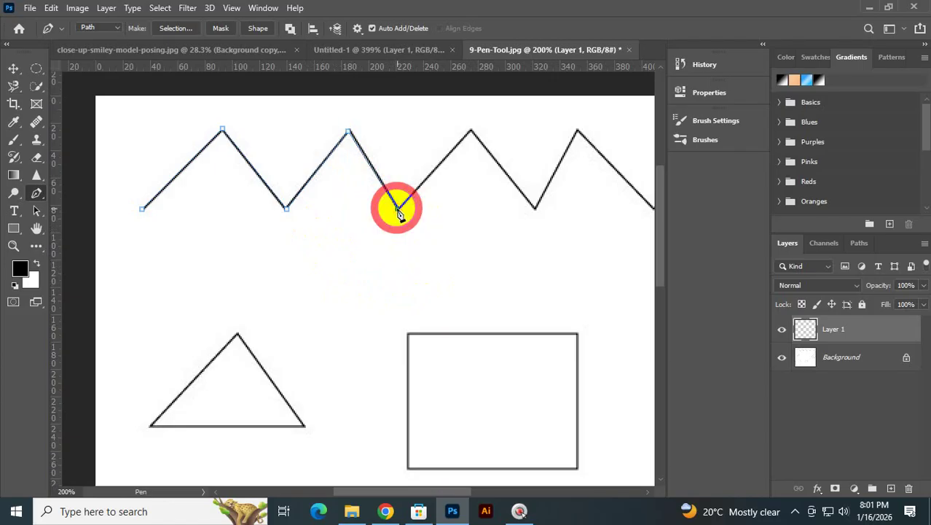
click(472, 132)
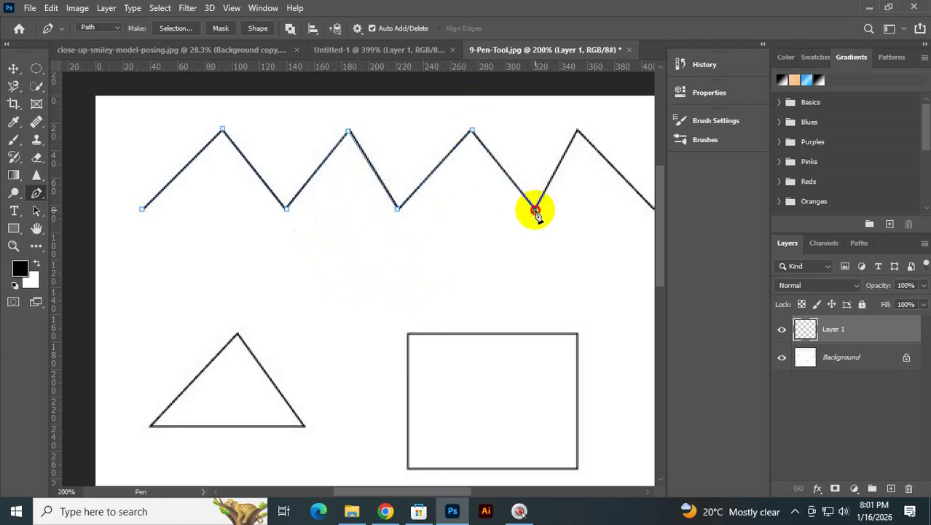
click(536, 210)
click(579, 133)
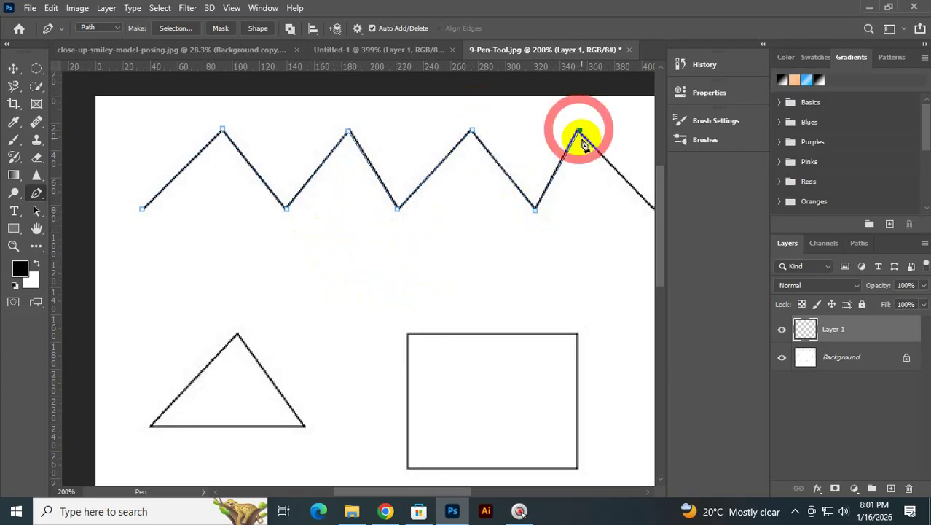
- Trace the remaining corners of the horizontal zigzag to its endpoint and finish it as an open path
key(ctrl+space)
key(ctrl+z)
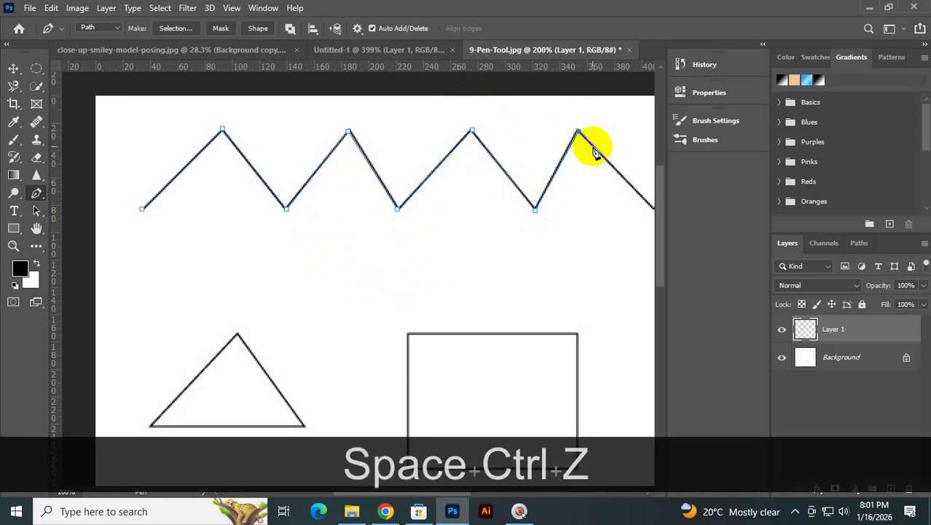
key(space)
drag(621, 158, 445, 190)
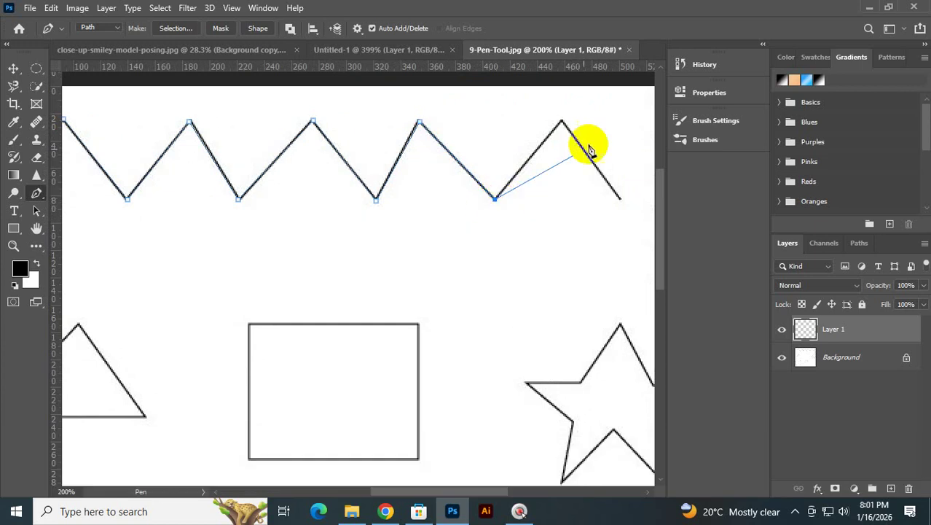
click(562, 121)
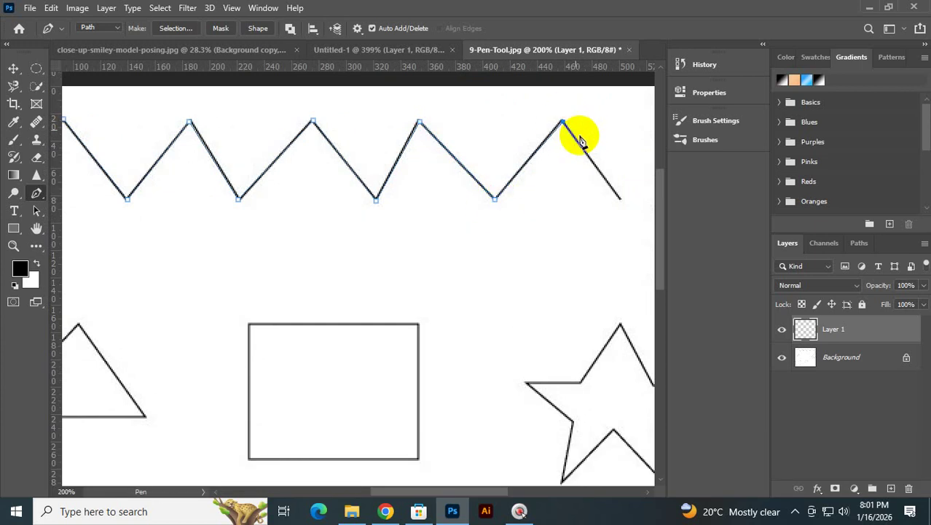
click(618, 198)
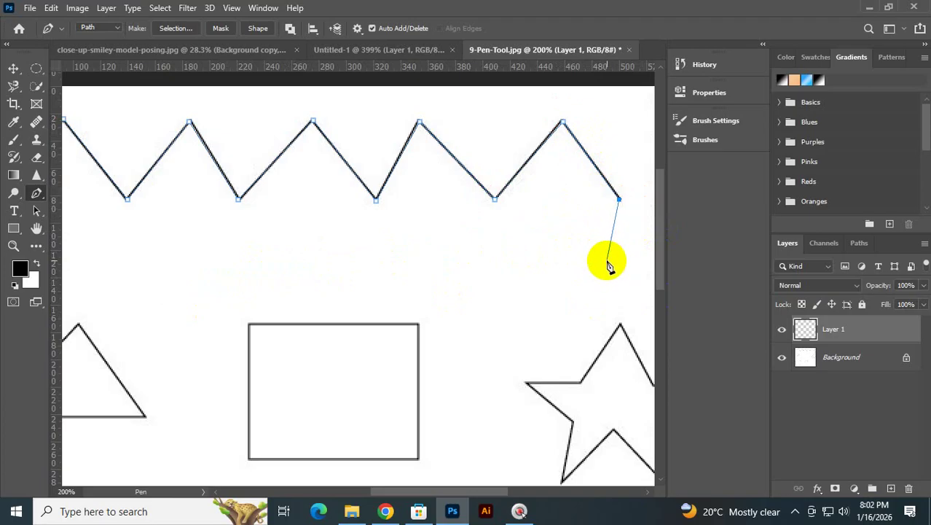
key(Escape)
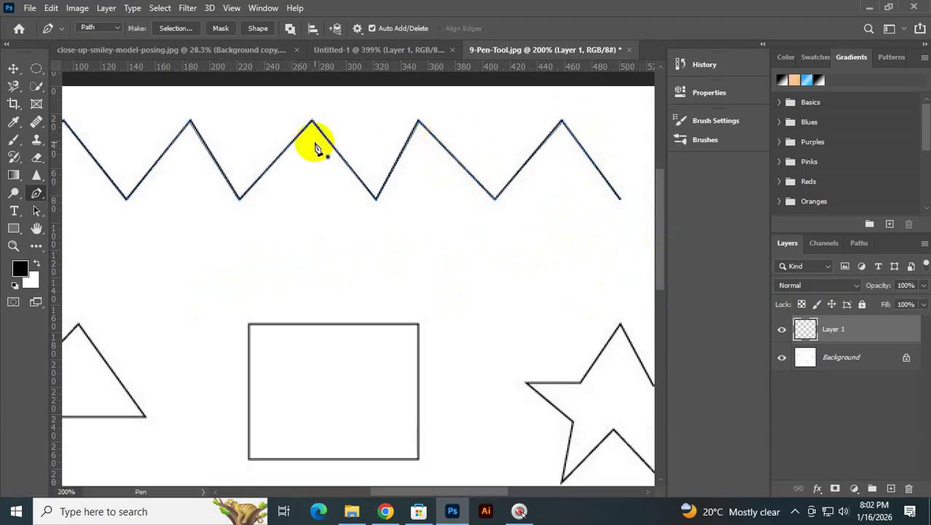
- Bring the whole practice sheet into view and look over the available marquee selection tools
key(ctrl+space)
drag(322, 151, 442, 229)
drag(519, 235, 422, 246)
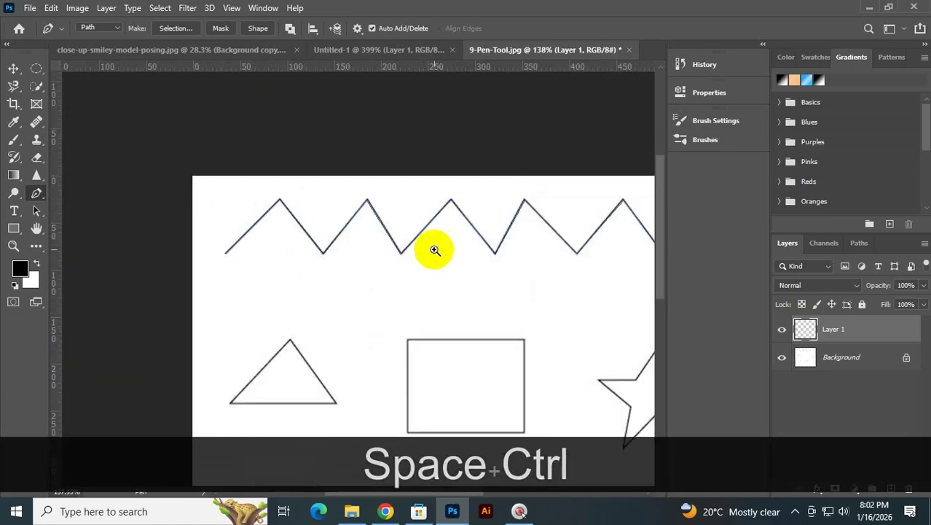
drag(520, 280, 494, 276)
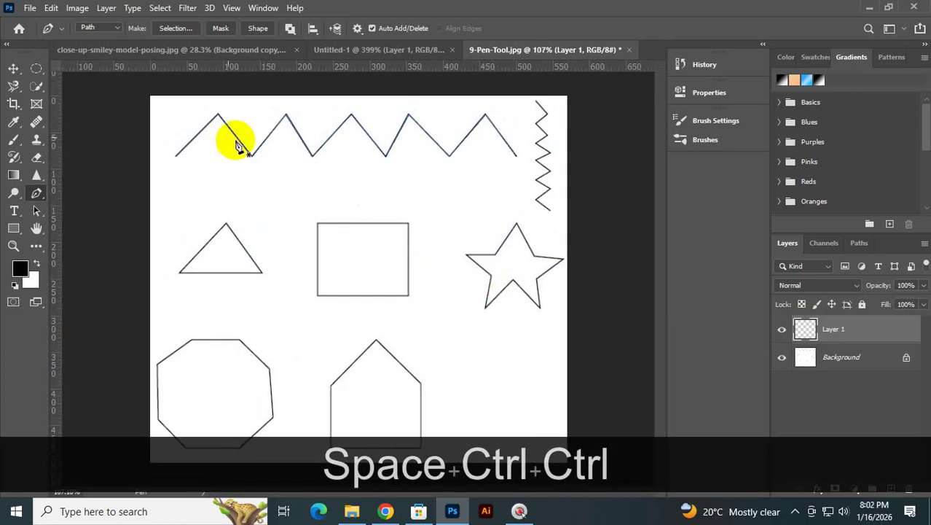
click(34, 71)
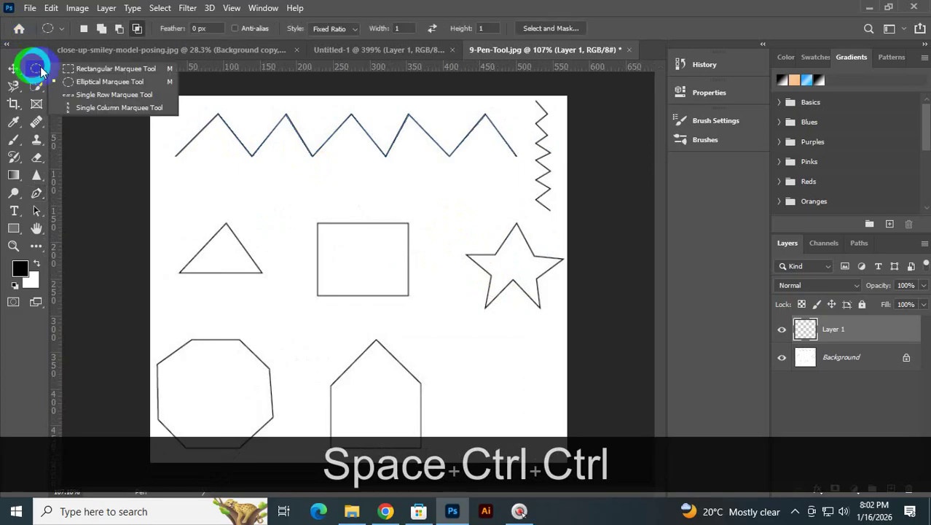
click(380, 10)
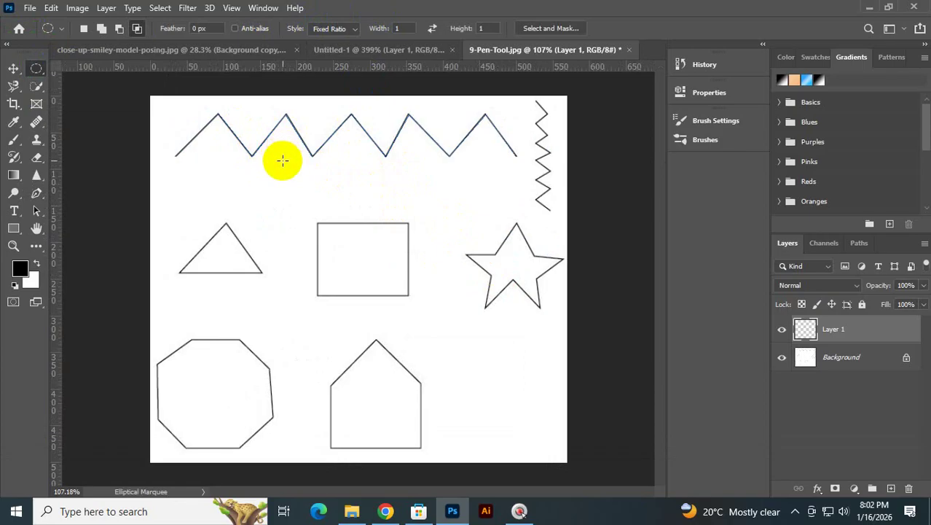
- Open the white bottle image Screenshot_2 from the Desktop as a new document
click(378, 51)
click(30, 8)
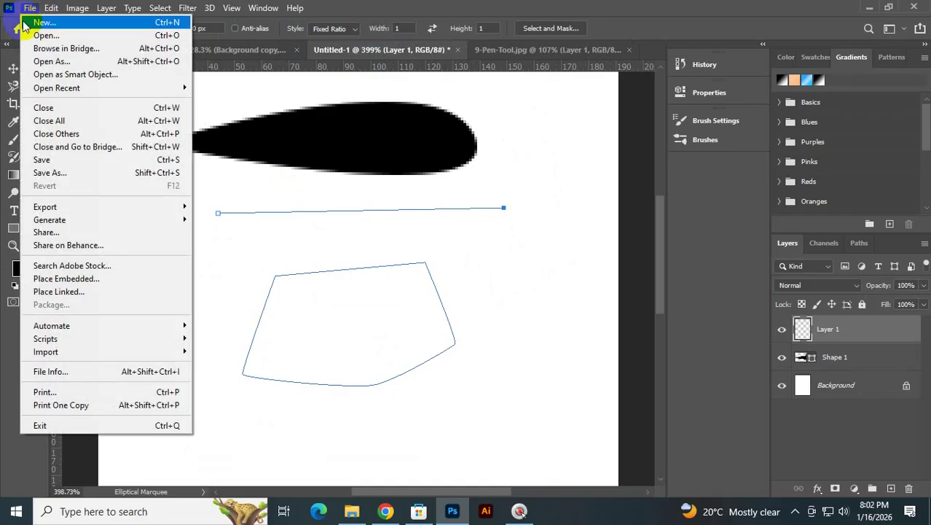
click(35, 35)
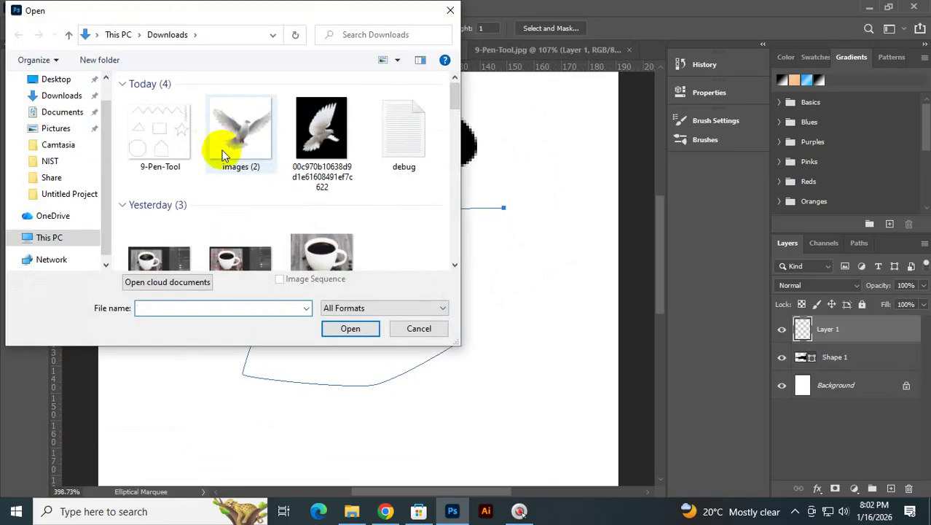
scroll(353, 181, down, 3)
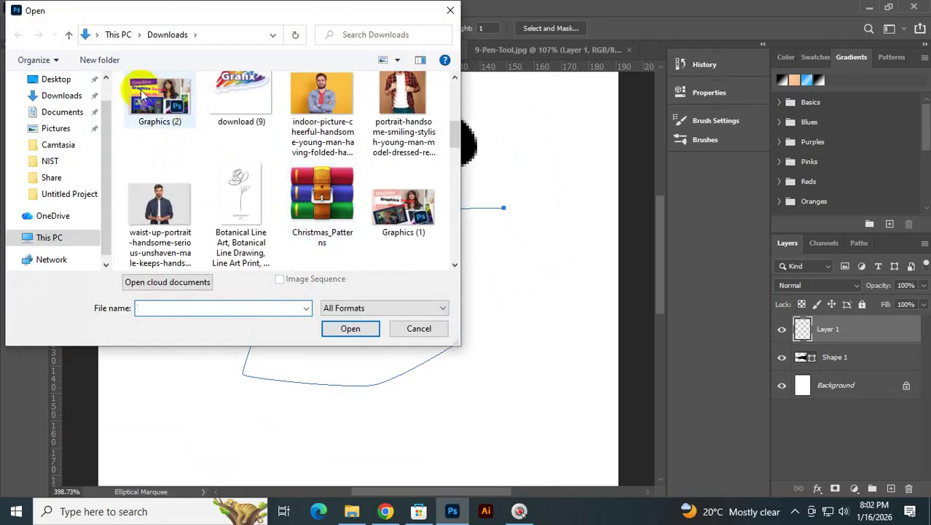
click(67, 79)
scroll(270, 197, down, 6)
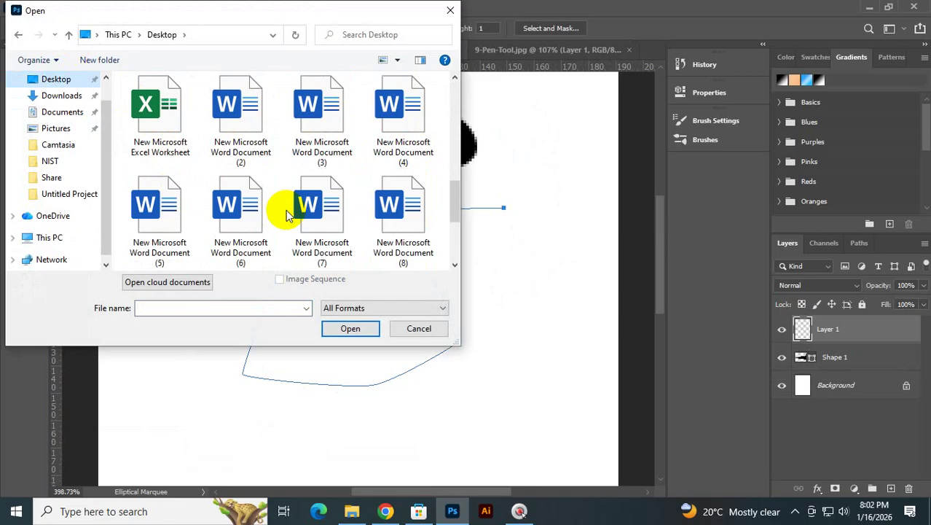
click(169, 228)
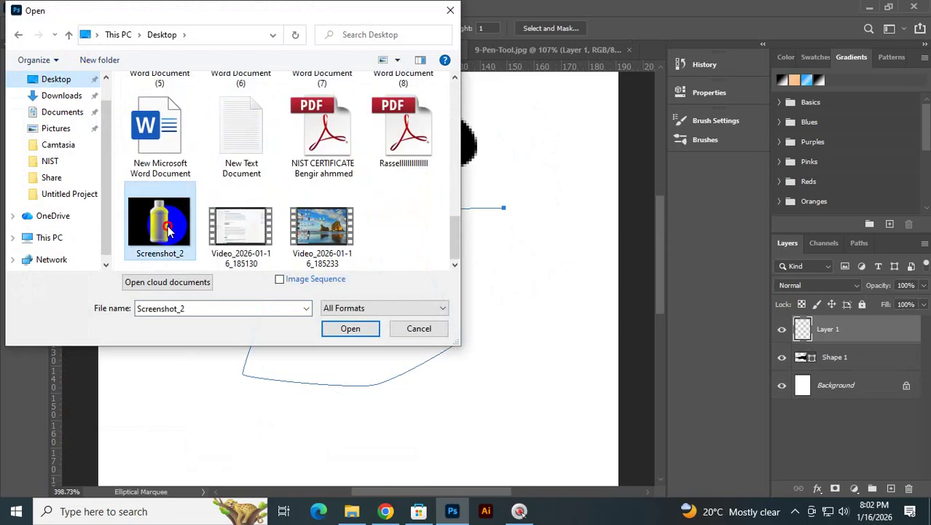
double_click(168, 228)
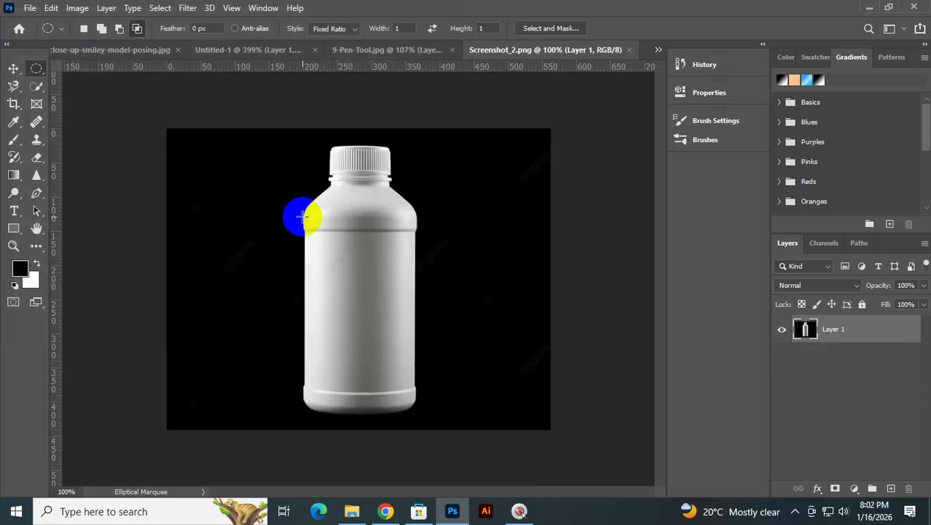
- Activate the Pen tool and return to the 9-Pen-Tool.jpg practice sheet
click(44, 193)
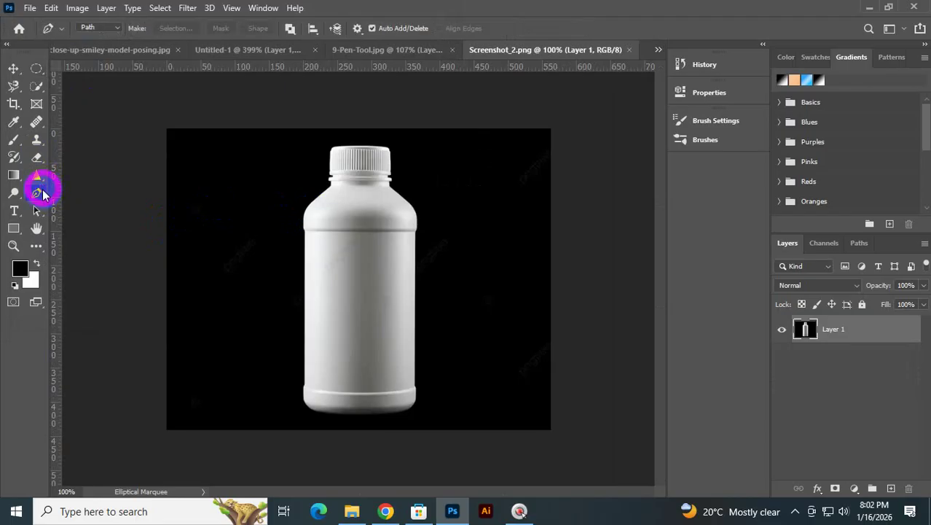
click(345, 48)
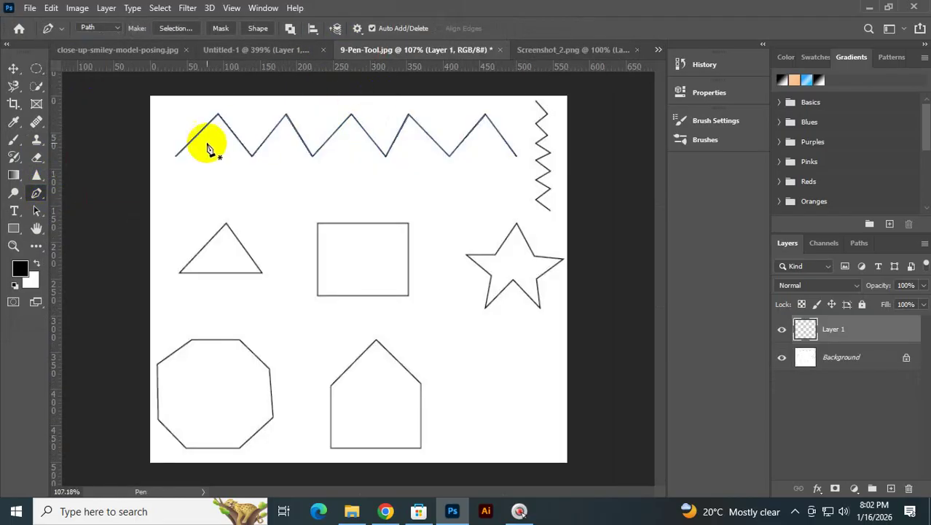
- Trace the triangle as a closed path and convert the traced paths into a selection
click(226, 223)
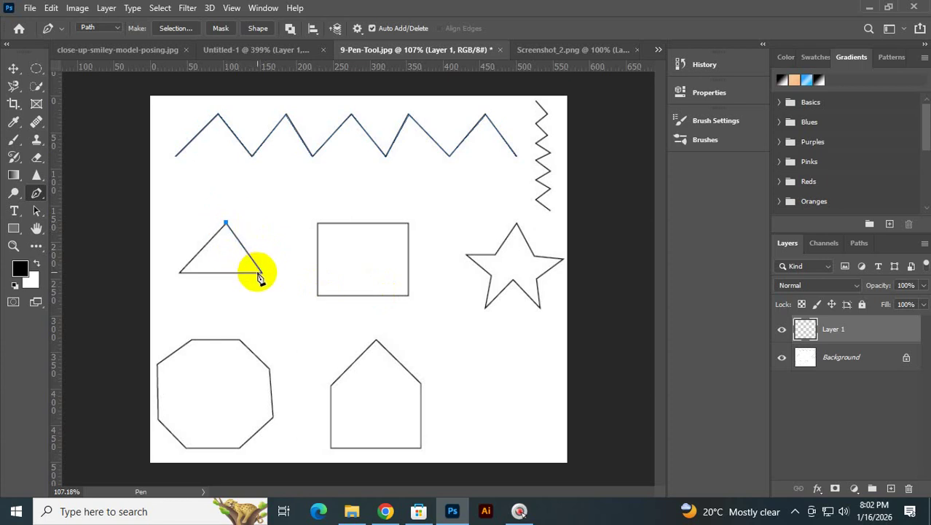
click(181, 274)
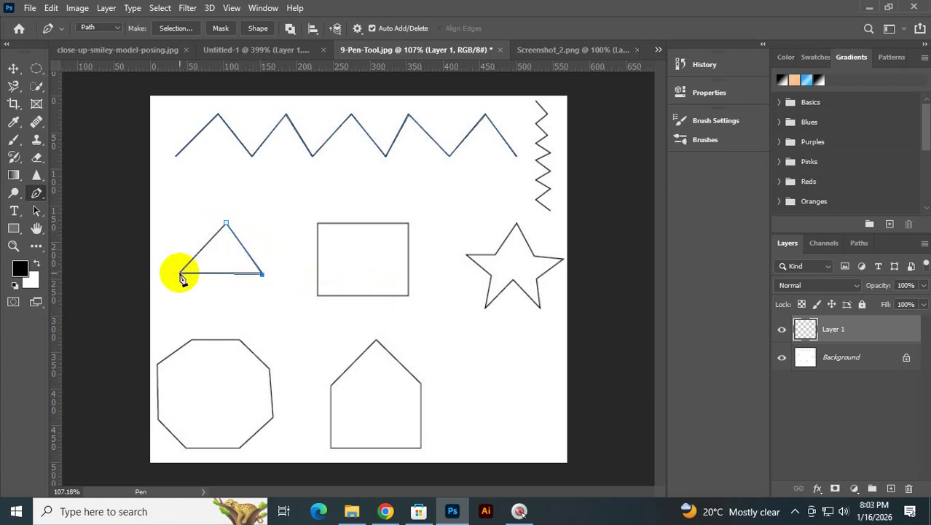
click(181, 274)
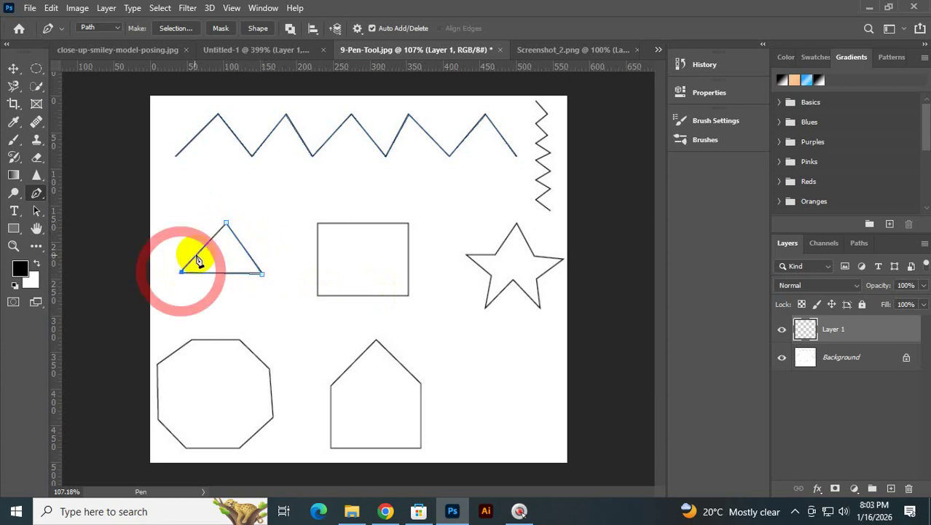
click(226, 224)
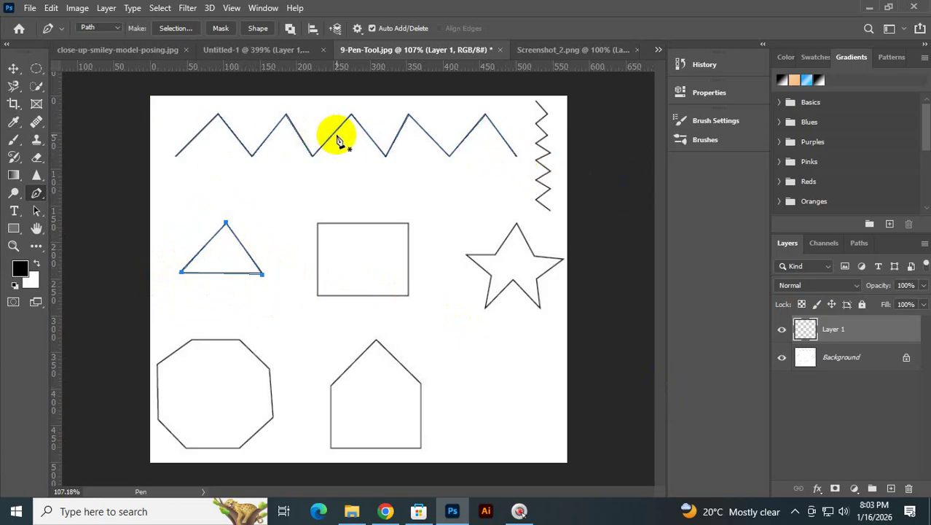
key(ctrl+Return)
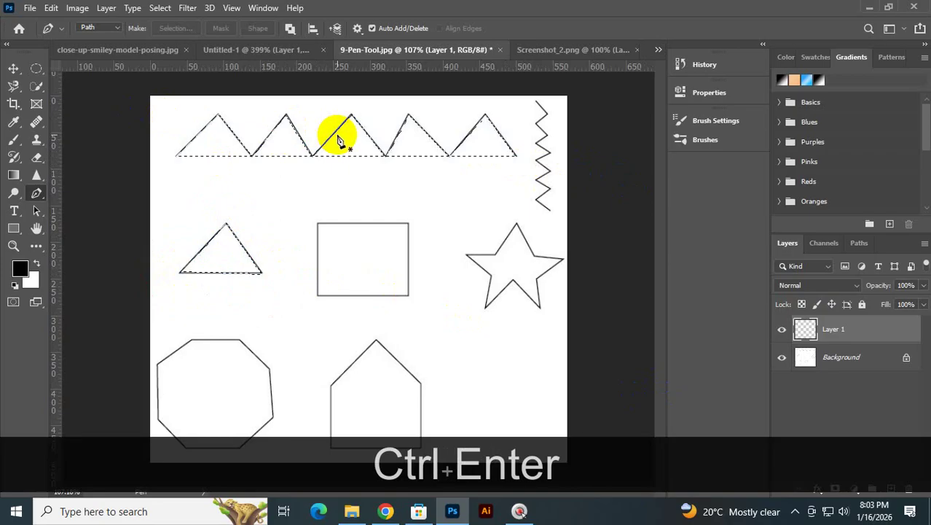
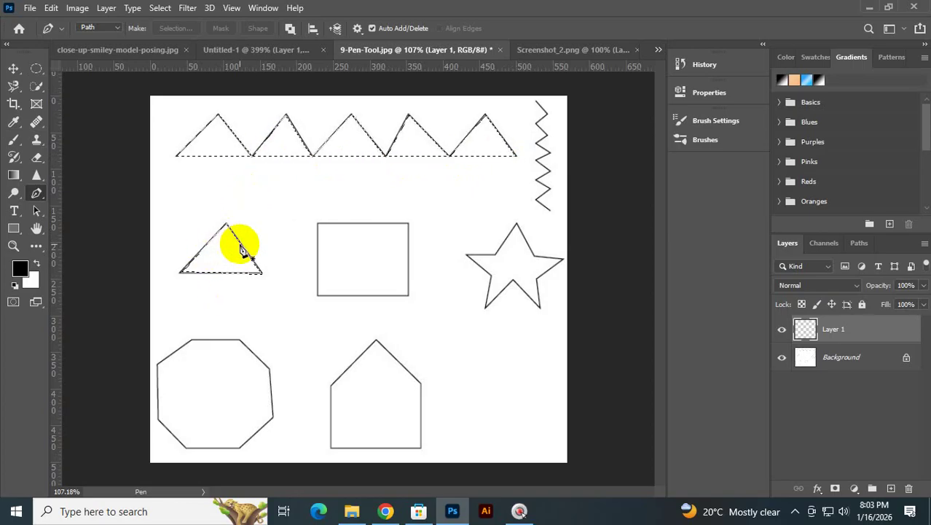
- Add a rectangular marquee selection overlapping the upper-left corner of the practice sheet's rectangle
click(36, 68)
right_click(36, 68)
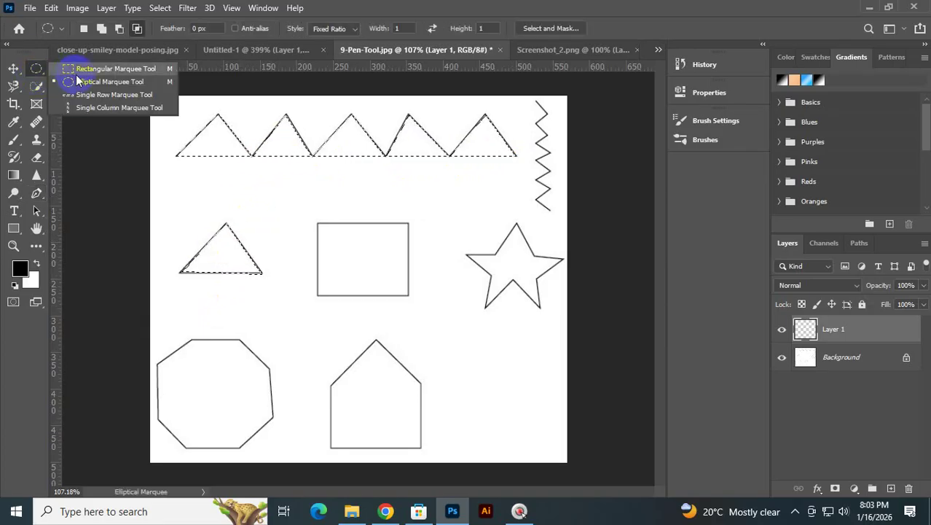
click(352, 126)
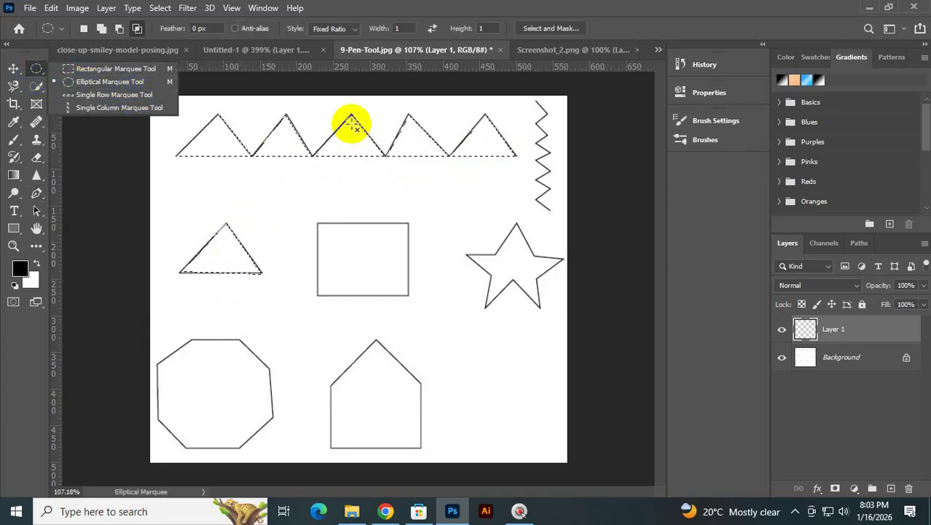
click(127, 69)
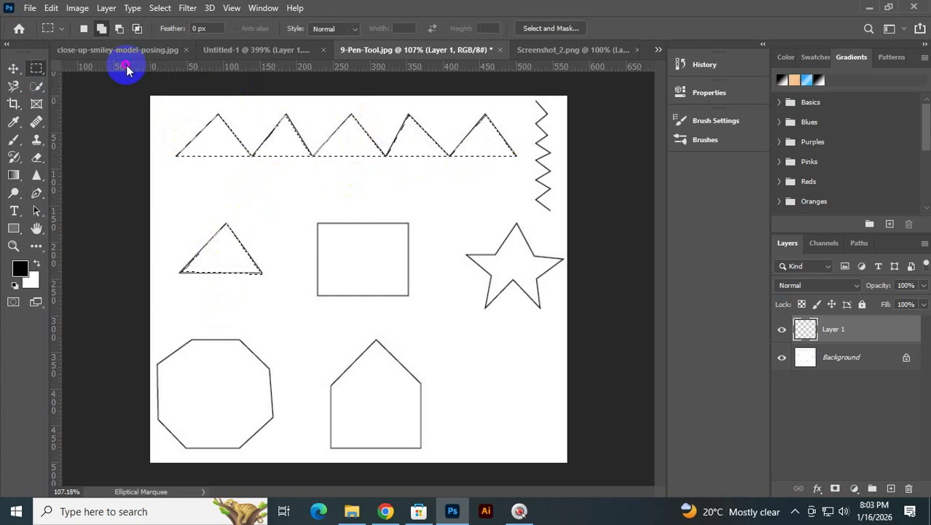
drag(274, 193, 340, 254)
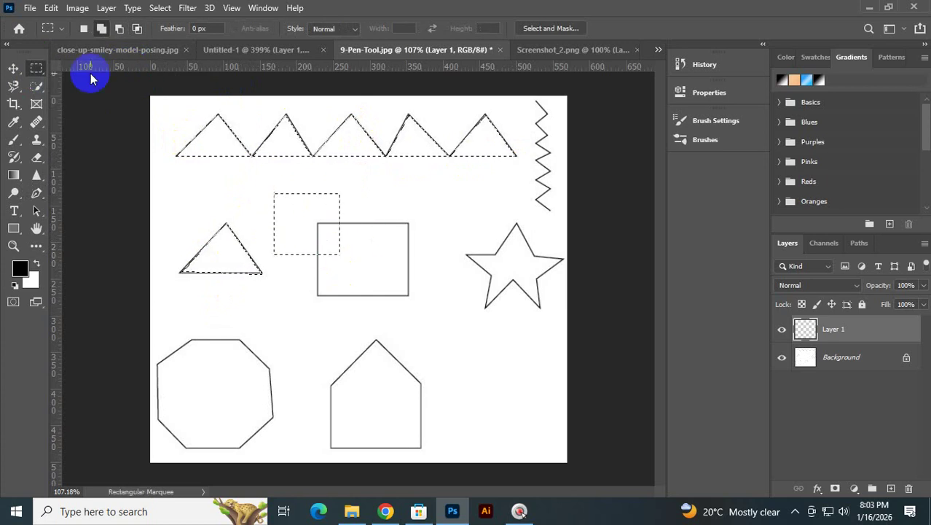
- Try to draw elliptical marquee selections in the area between the rectangle and the star
right_click(37, 68)
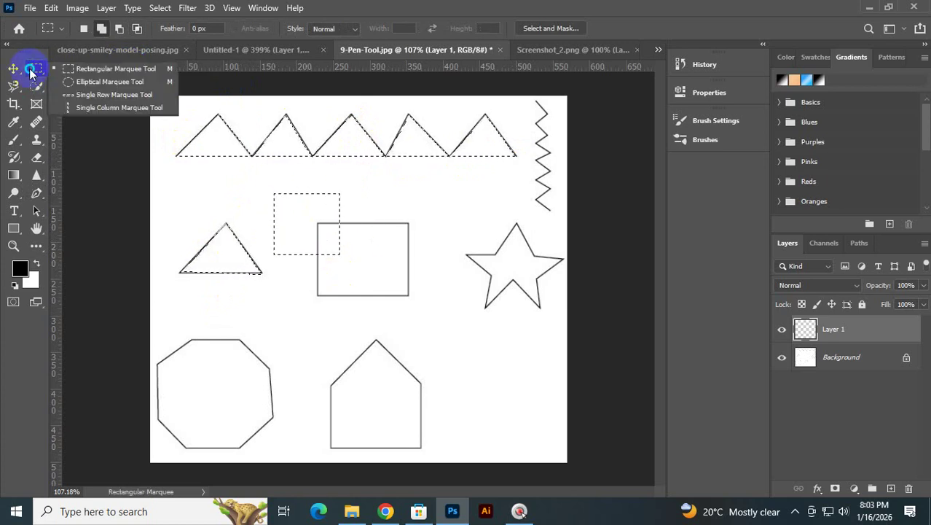
click(71, 84)
drag(428, 206, 466, 244)
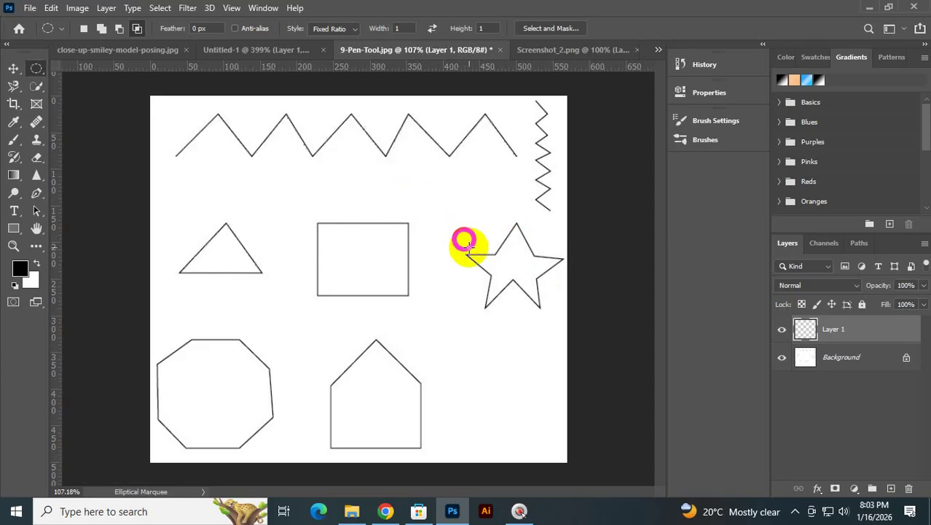
drag(403, 185, 469, 270)
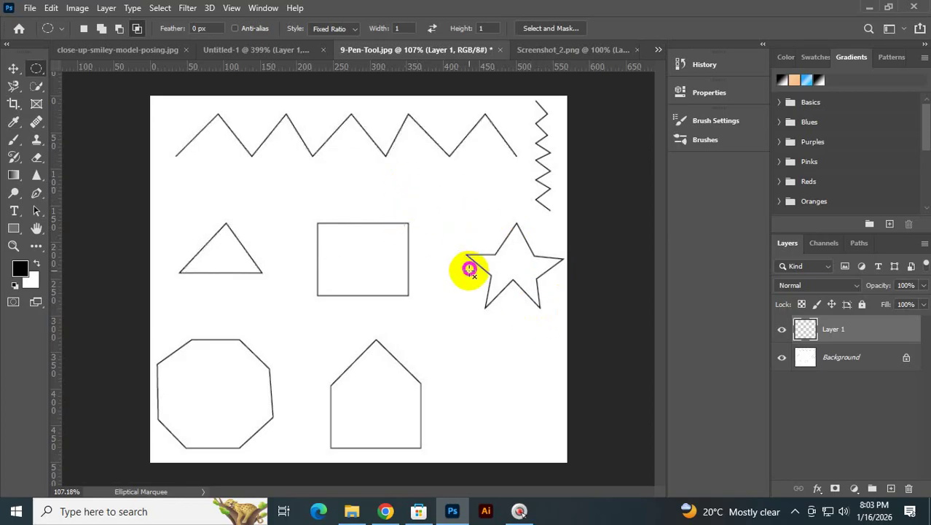
- Undo the selections and the traced triangle and zigzag paths until no path is left on the sheet
key(ctrl+z)
key(ctrl+z)
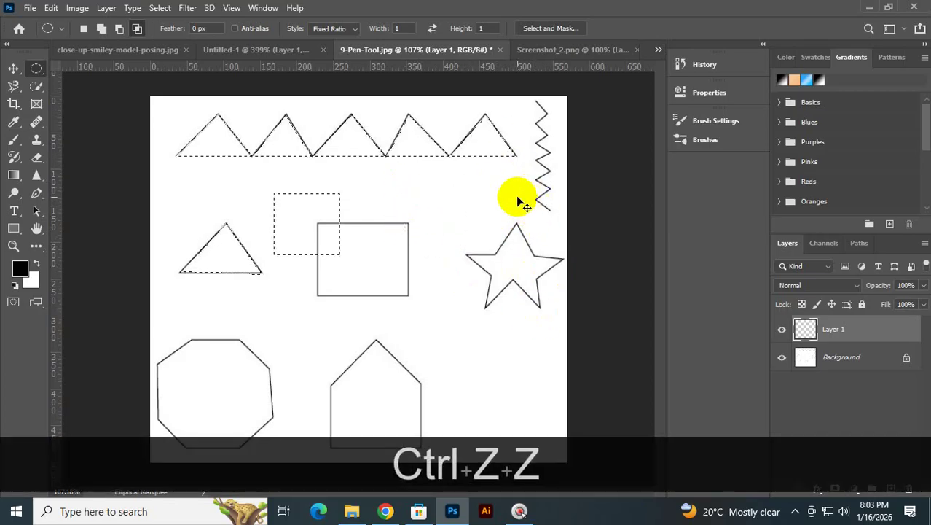
key(ctrl+z)
key(ctrl+z)
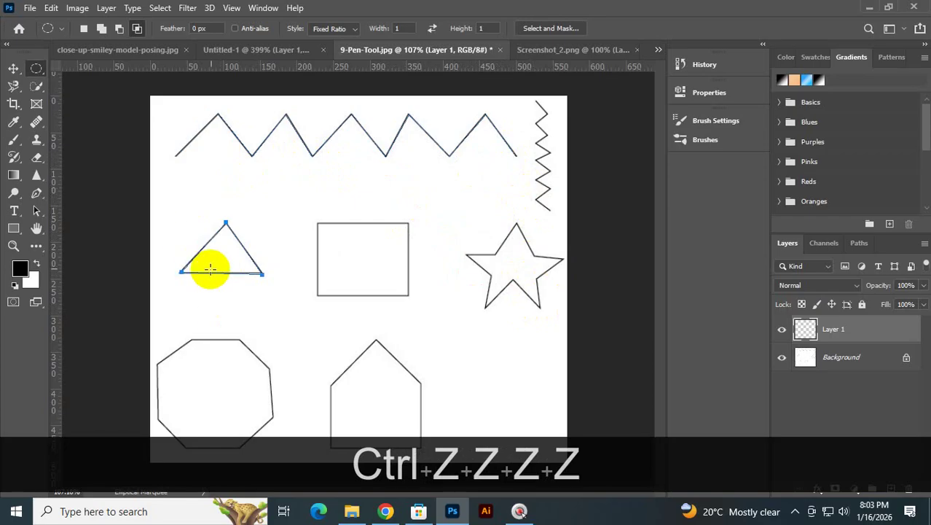
key(ctrl+z)
key(ctrl+z)
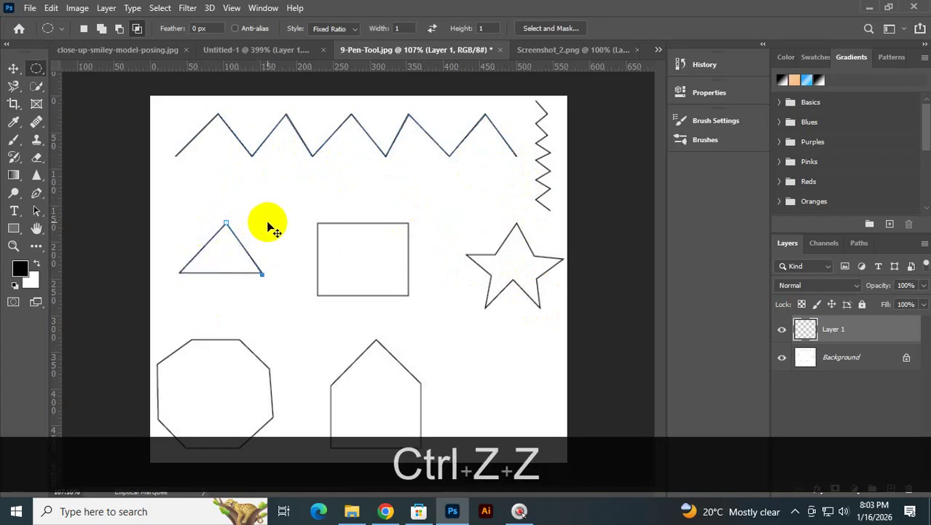
key(ctrl+z)
key(ctrl+z)
key(ctrl+z)
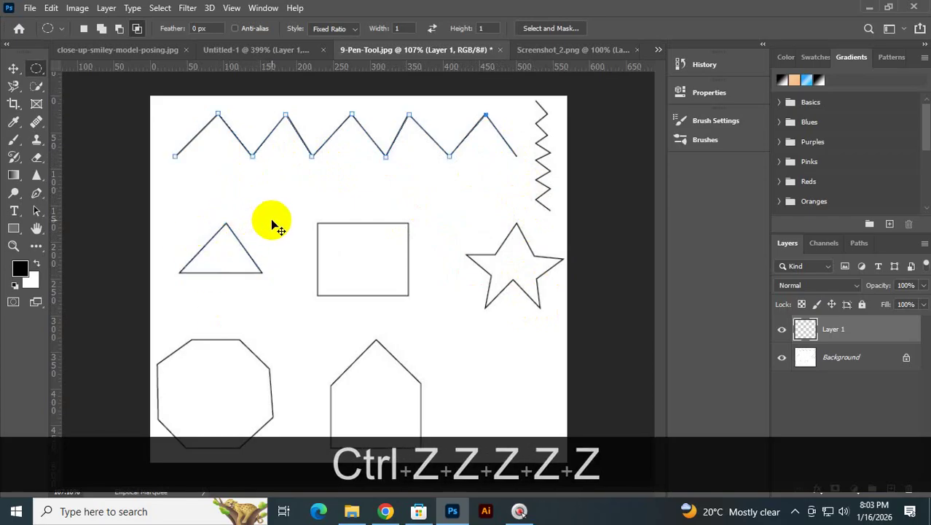
key(ctrl+z)
key(ctrl+z)
key(ctrl+z)
key(ctrl+z)
key(ctrl+z)
key(ctrl+z)
key(ctrl+z)
key(ctrl+z)
key(ctrl+z)
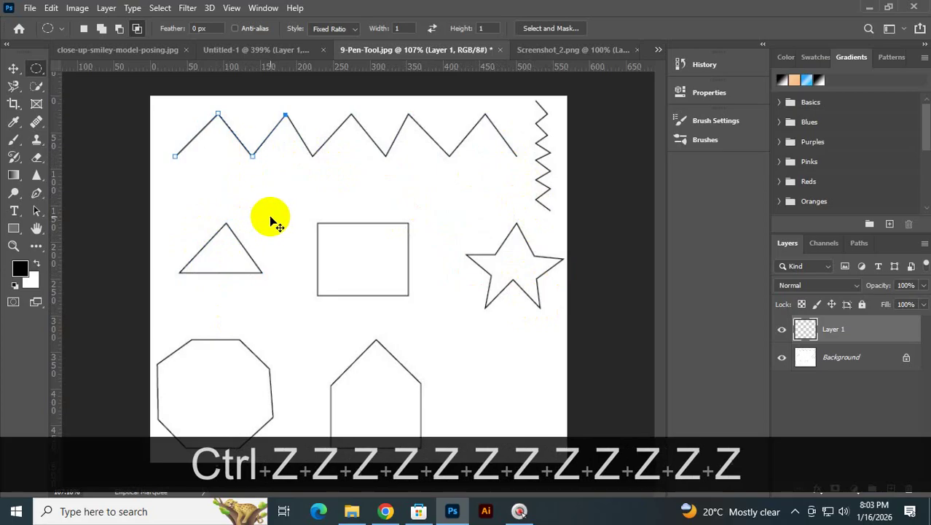
key(ctrl+z)
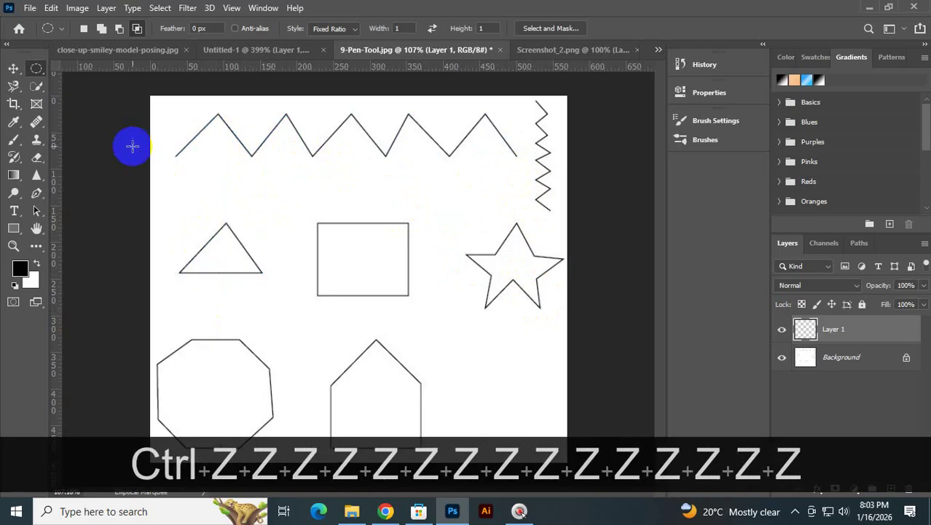
- Trace the triangle with the Pen tool as a closed path and convert it into a selection
click(36, 192)
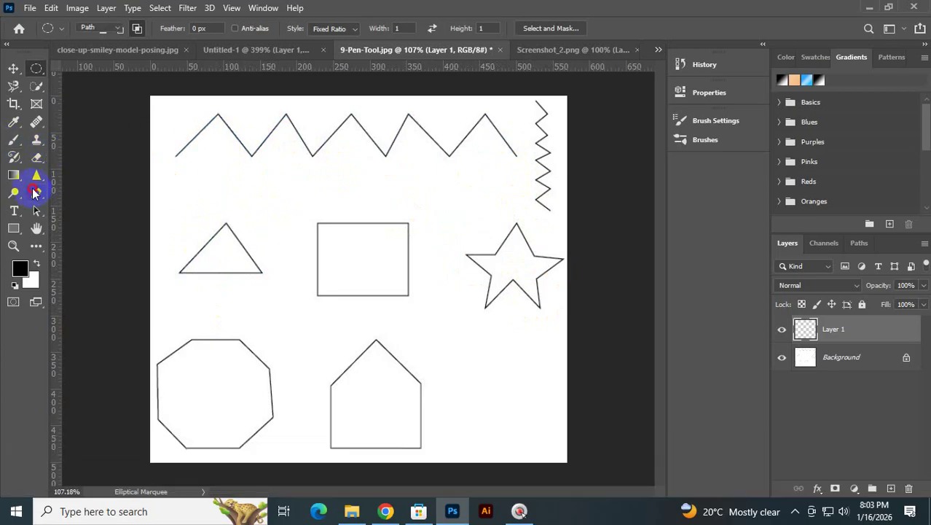
click(225, 224)
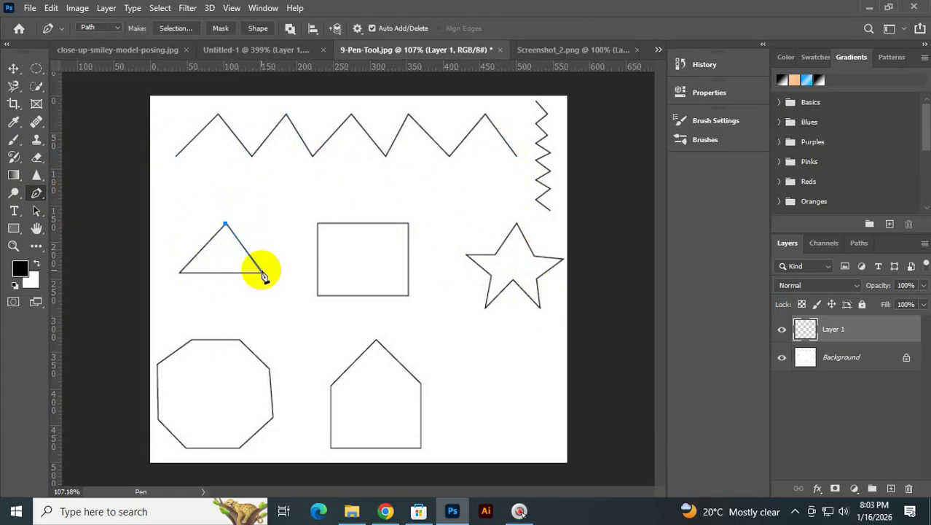
click(262, 273)
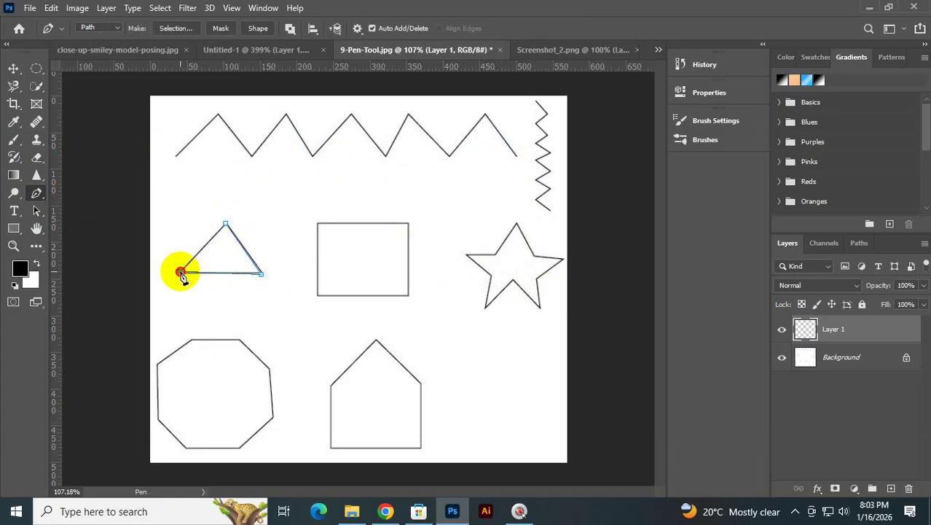
click(181, 272)
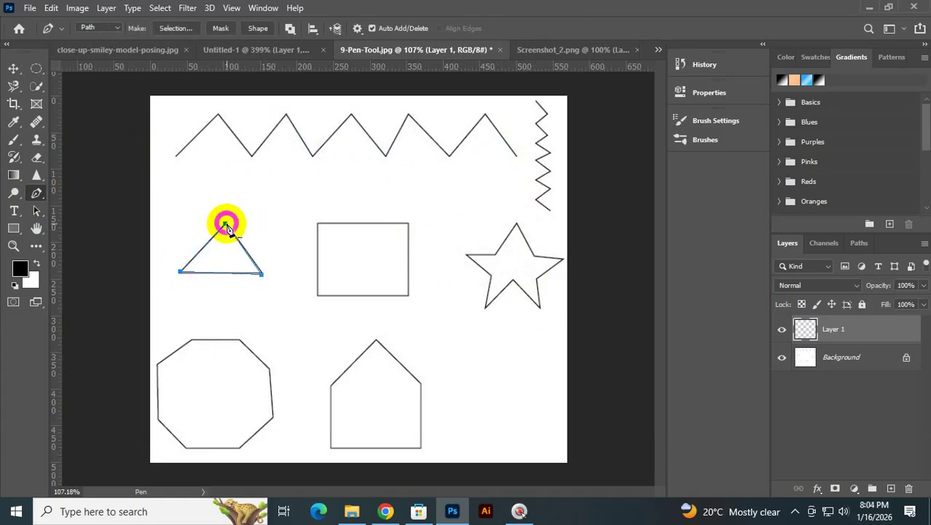
click(225, 224)
key(ctrl)
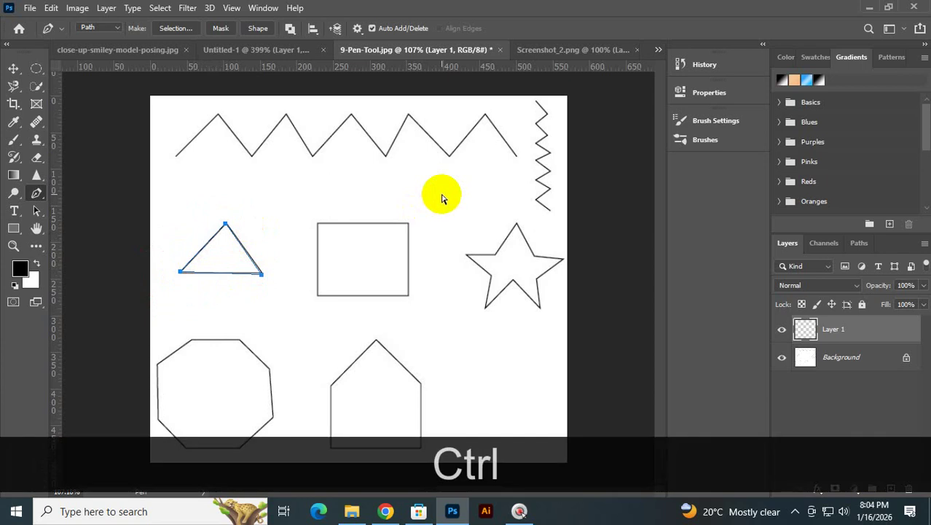
key(ctrl+Return)
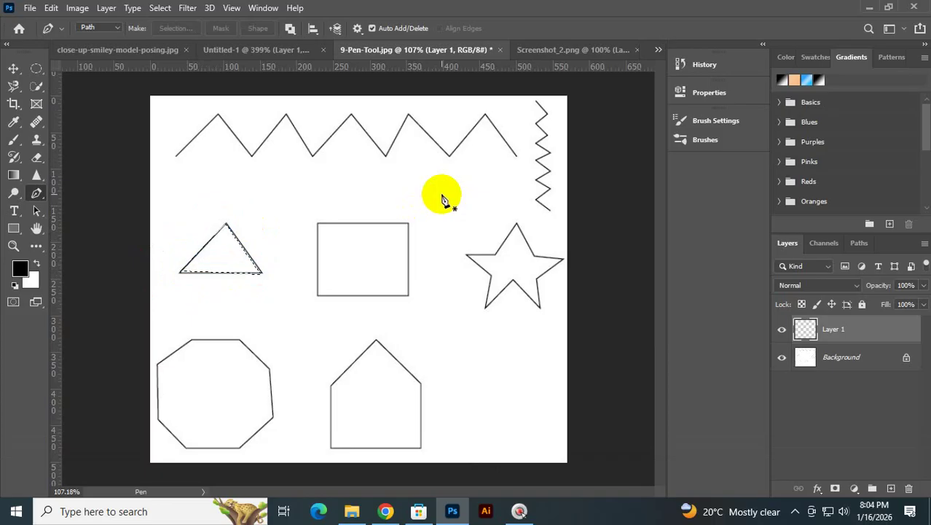
- Try filling the triangle selection with the black foreground color and deselecting it, and undo both changes
key(alt)
key(alt)
key(alt+BackSpace)
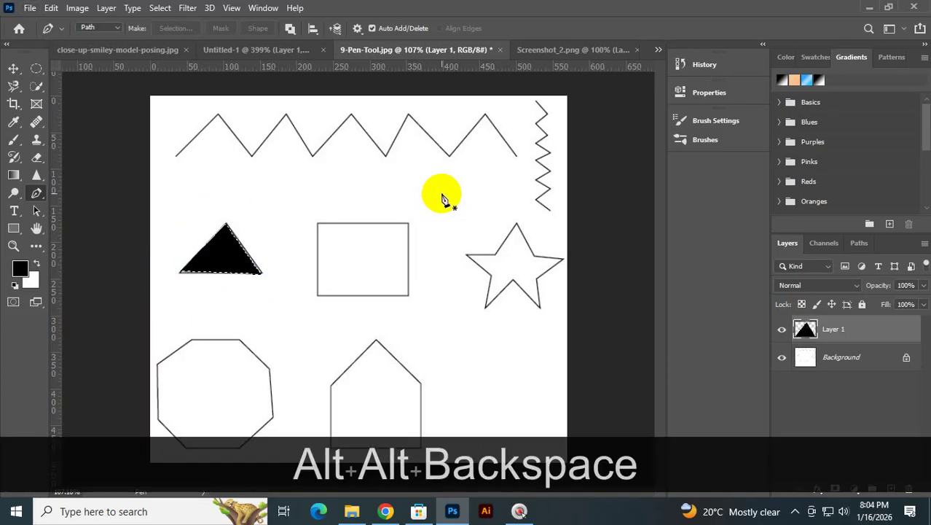
key(ctrl)
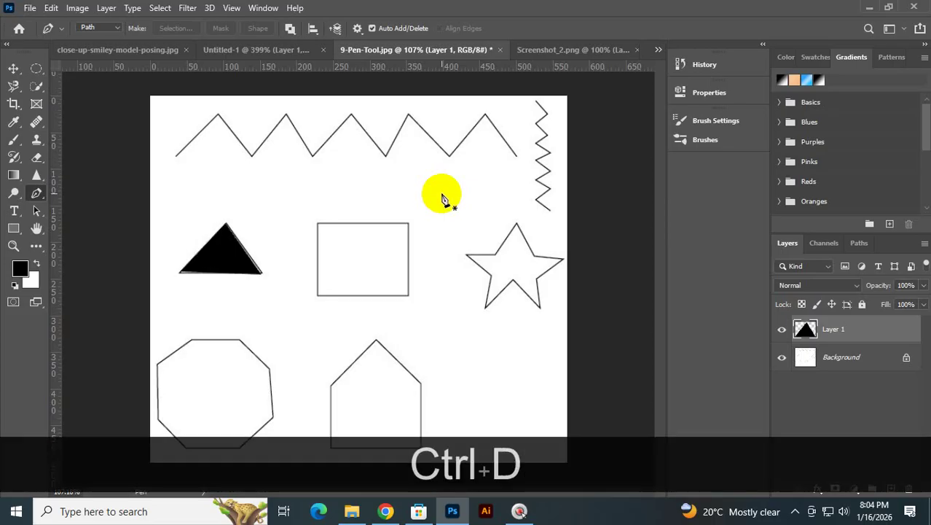
key(ctrl+z)
key(ctrl+z)
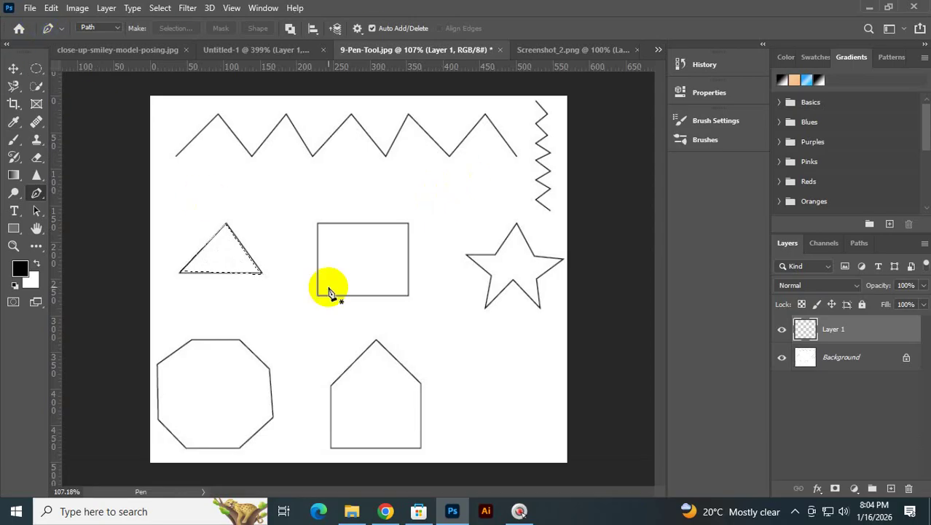
- Set up a stroke for the triangle selection with a width of 5 px and the pure red color ff0000
click(50, 8)
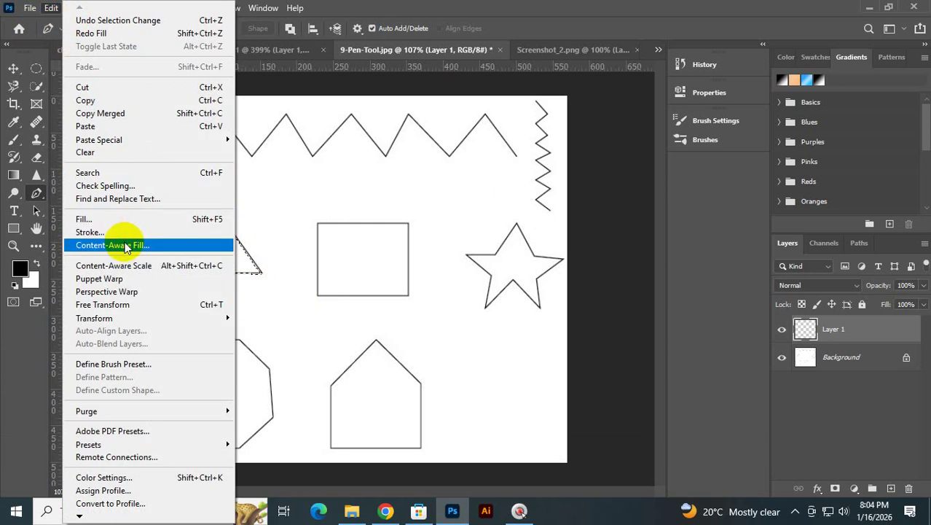
click(109, 237)
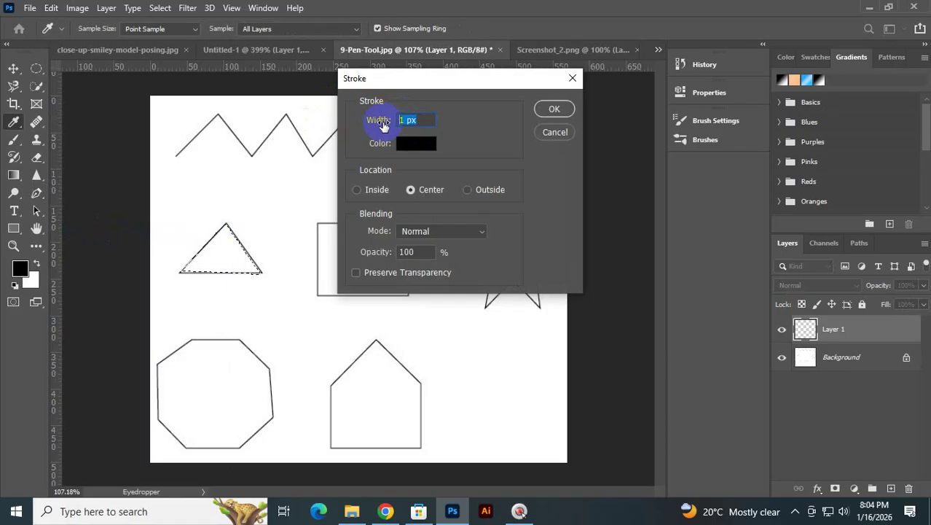
text(5 )
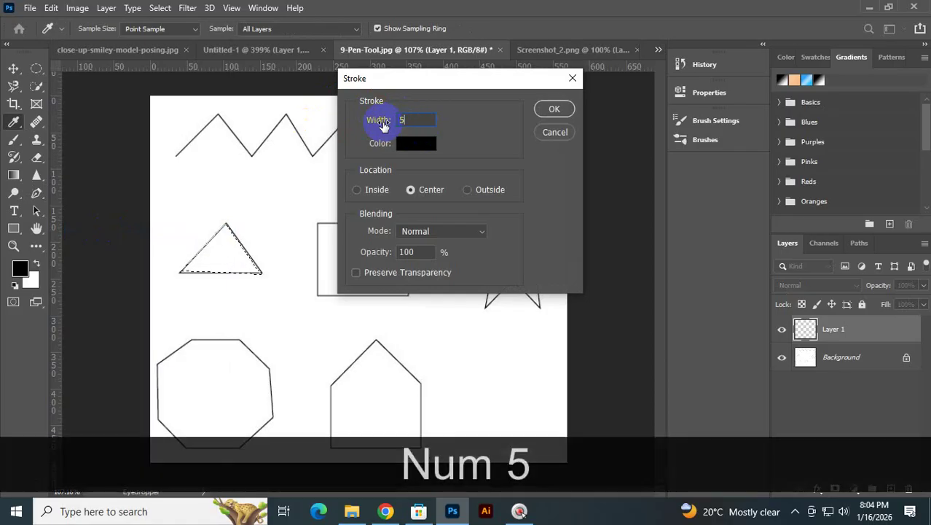
text(p)
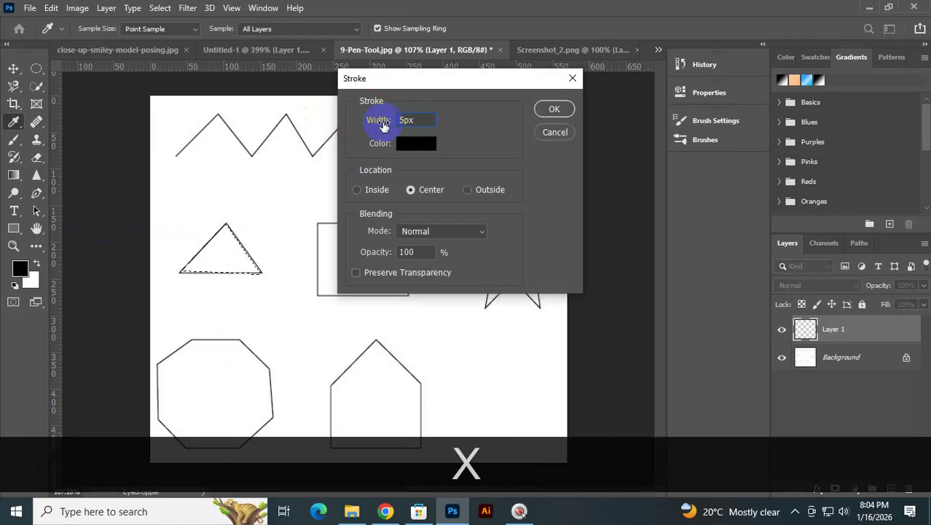
text(x)
click(416, 143)
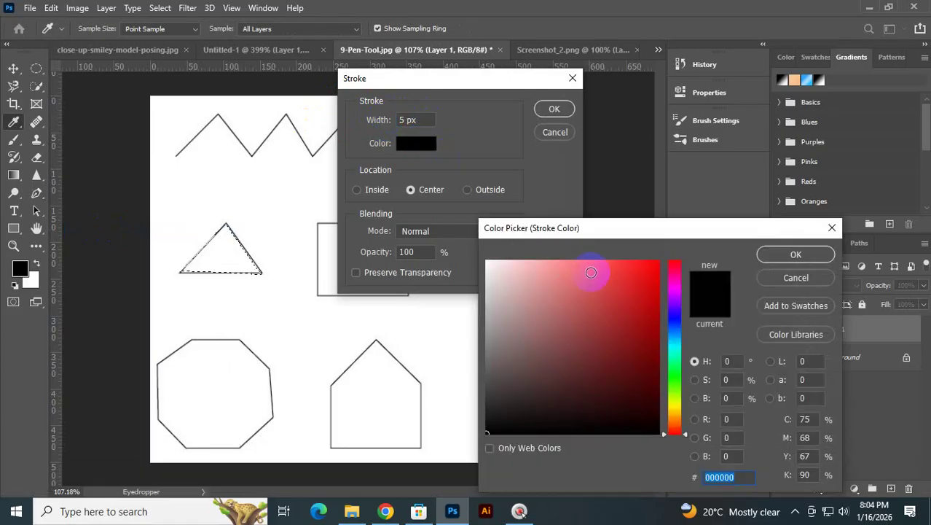
click(645, 276)
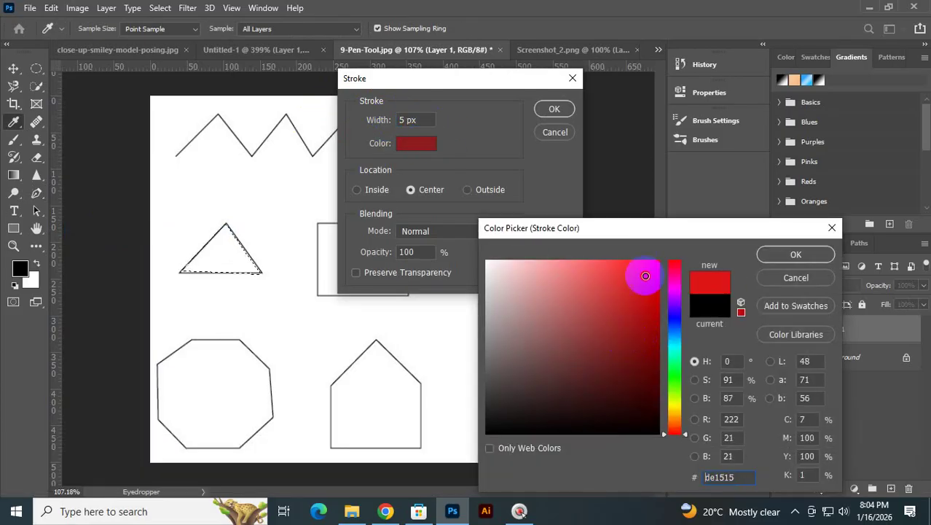
drag(646, 276, 668, 246)
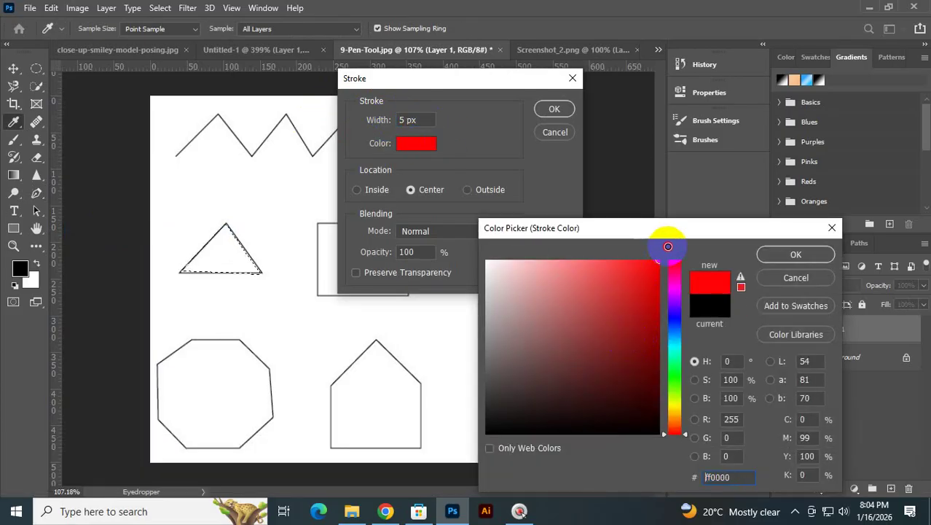
click(793, 254)
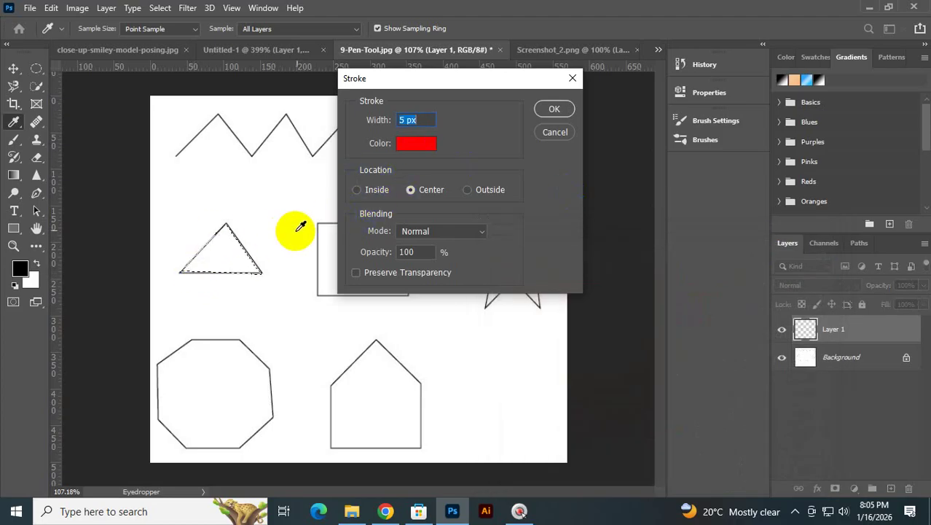
ctrl+click(231, 290)
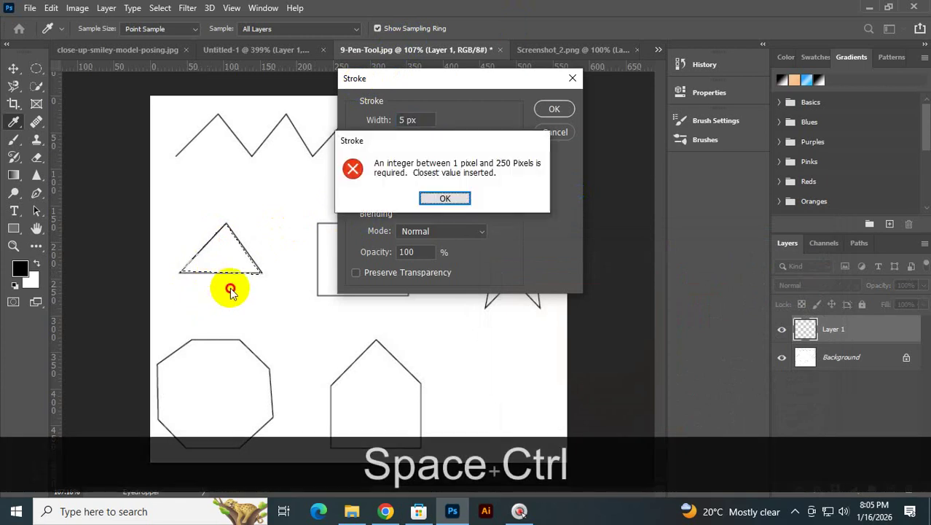
click(445, 198)
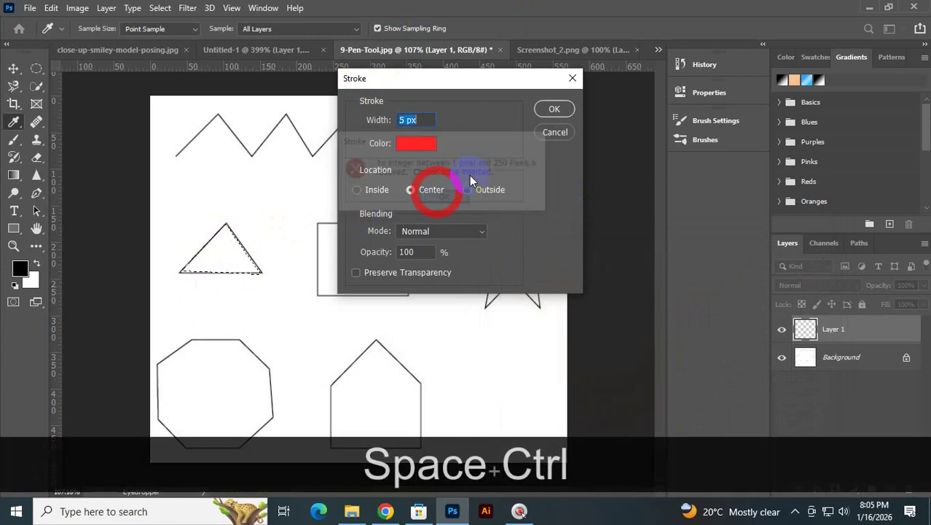
ctrl+click(239, 285)
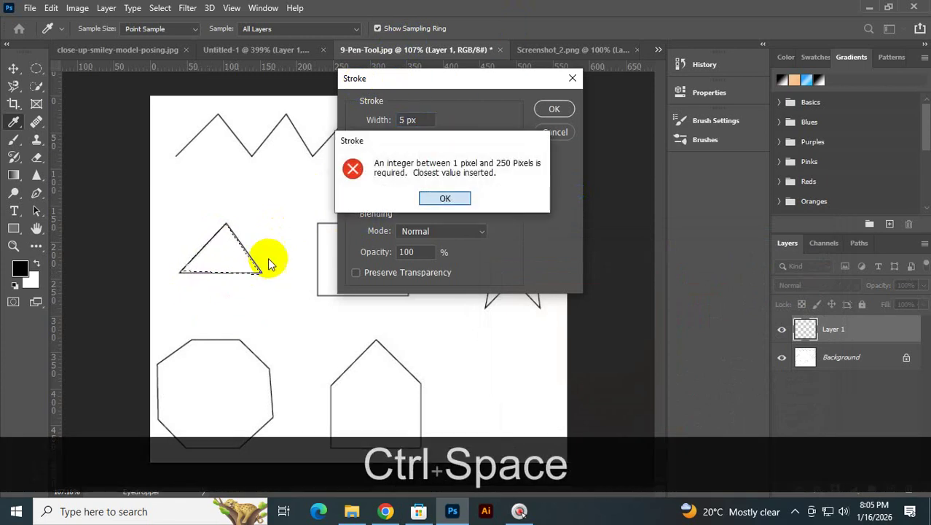
click(450, 198)
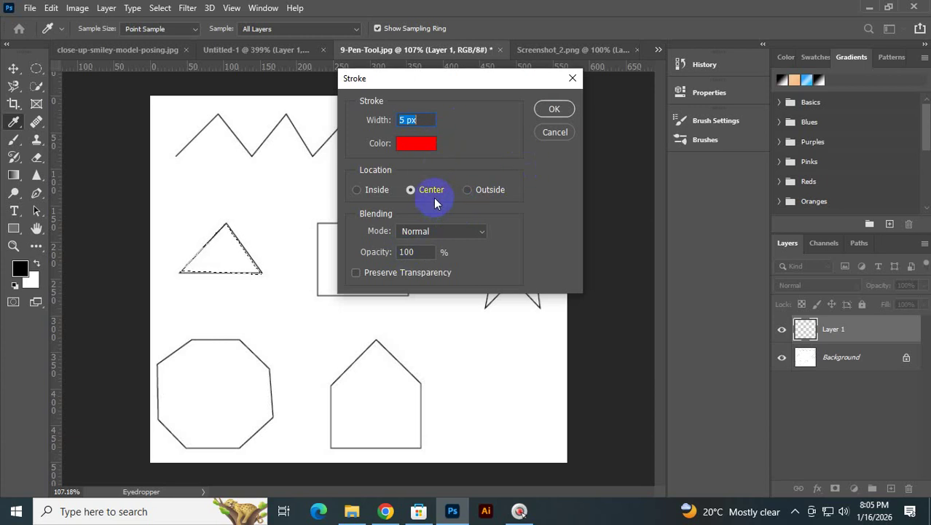
- Keep the stroke's blending mode at Normal and apply it centered on the triangle selection, returning to the Pen tool
click(429, 231)
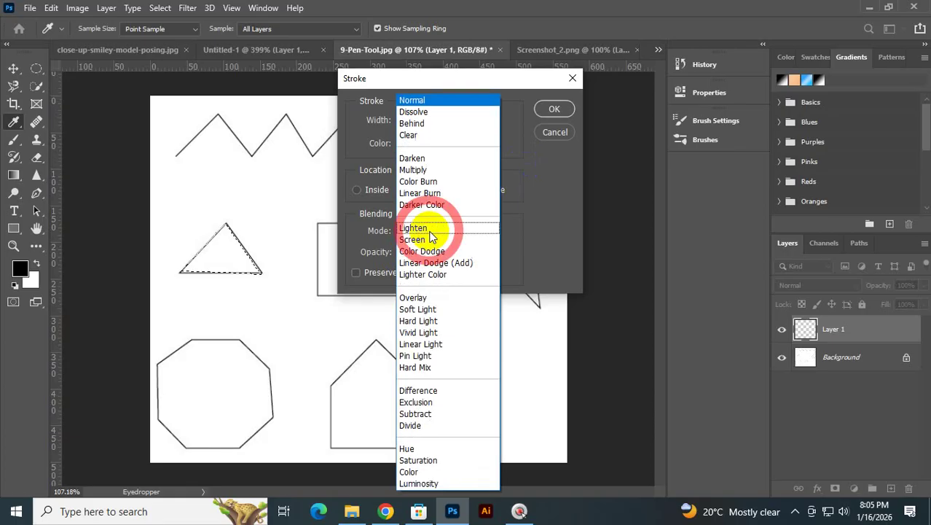
click(459, 102)
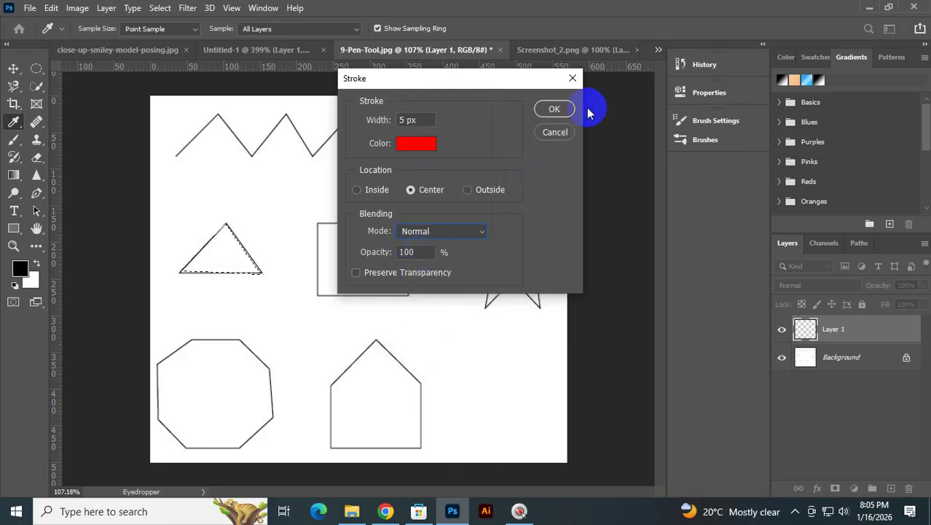
click(553, 109)
key(p)
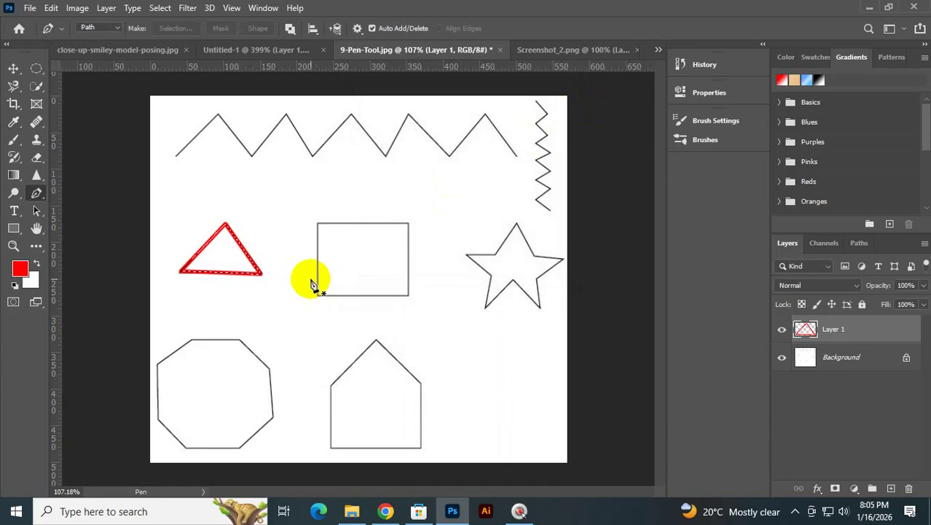
- Draw a closed inverted triangle path between the red triangle and the rectangle, and convert it into a selection after clearing the old one
key(ctrl+space)
drag(187, 267, 297, 266)
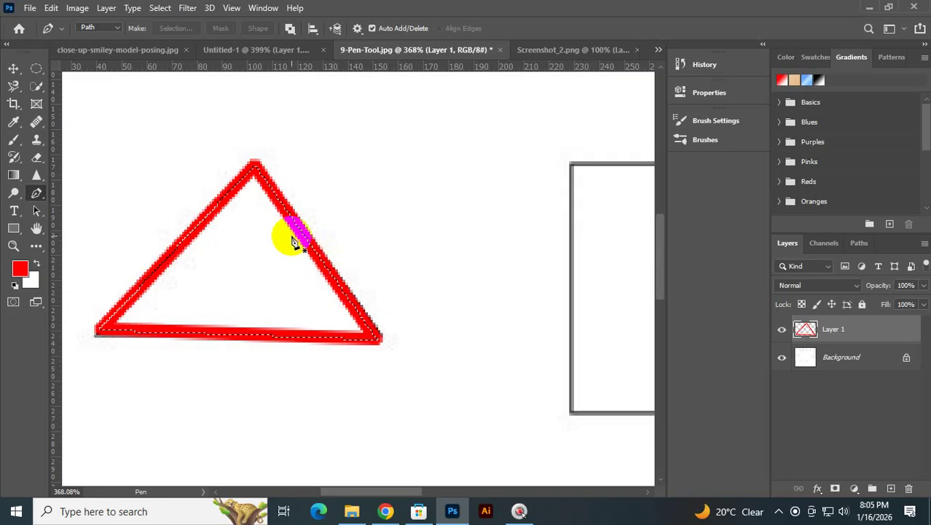
click(405, 178)
click(604, 175)
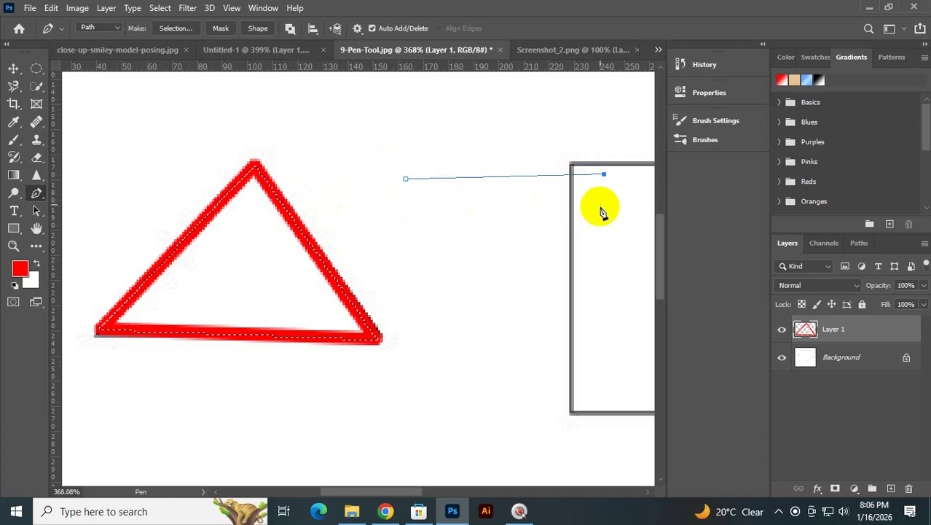
click(518, 407)
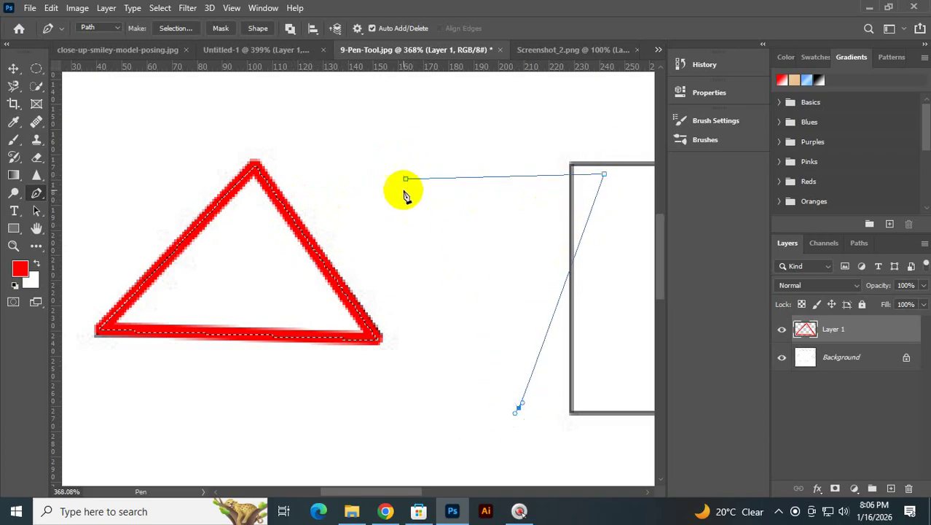
click(406, 179)
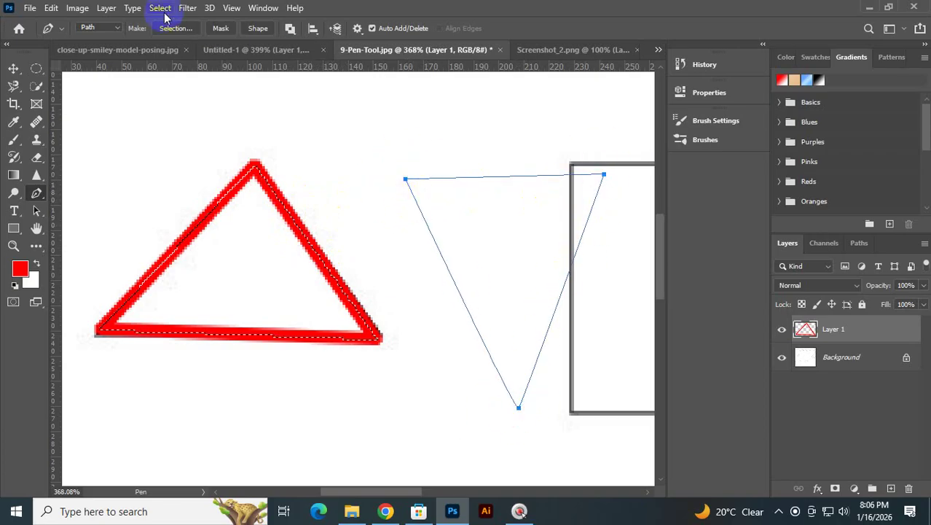
key(ctrl)
key(ctrl+d)
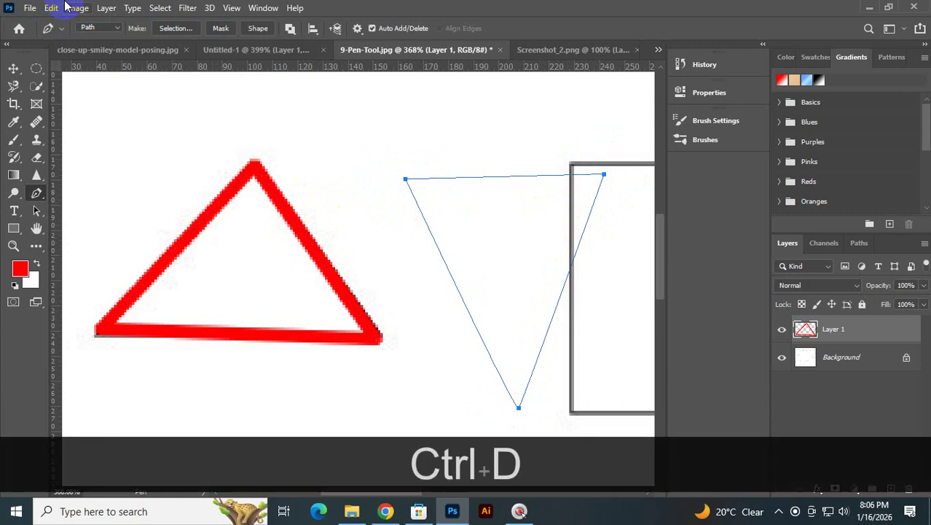
key(ctrl+Return)
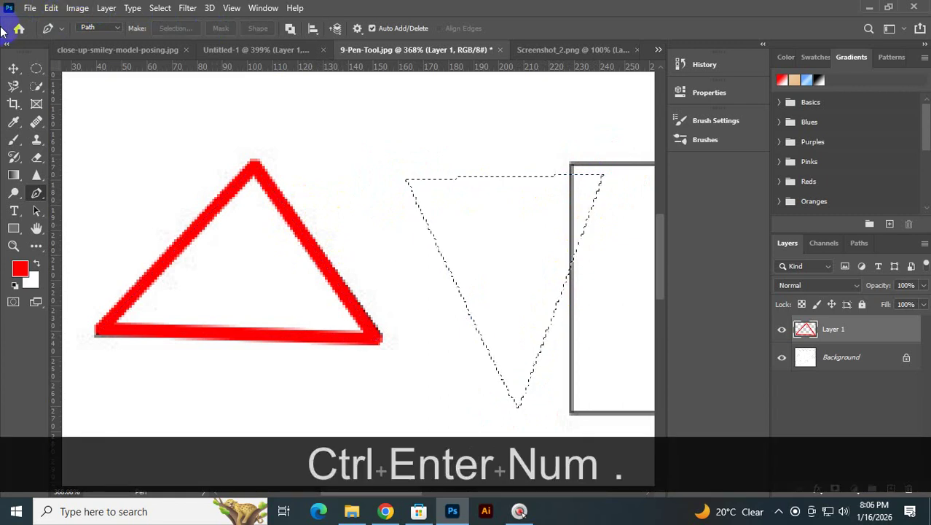
- Stroke the inverted triangle selection with 5 px red, placing the stroke inside the selection edge
click(51, 8)
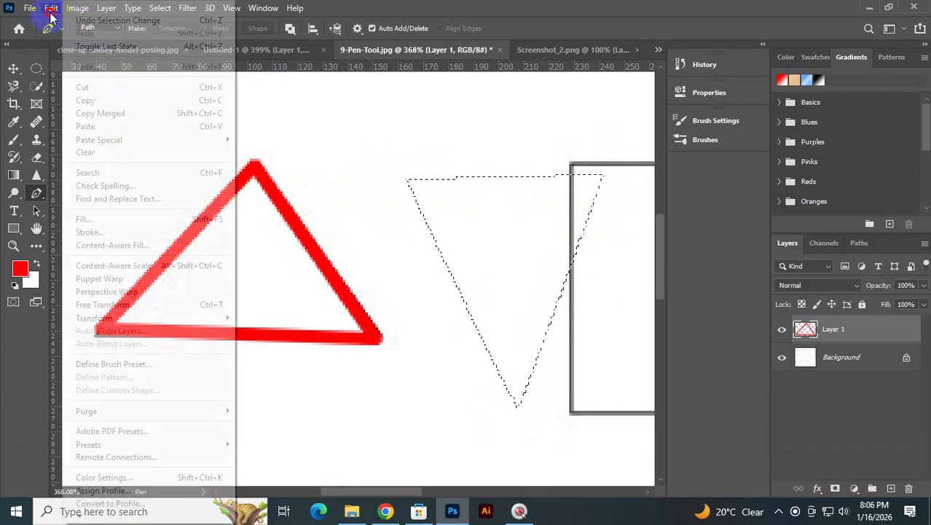
click(128, 232)
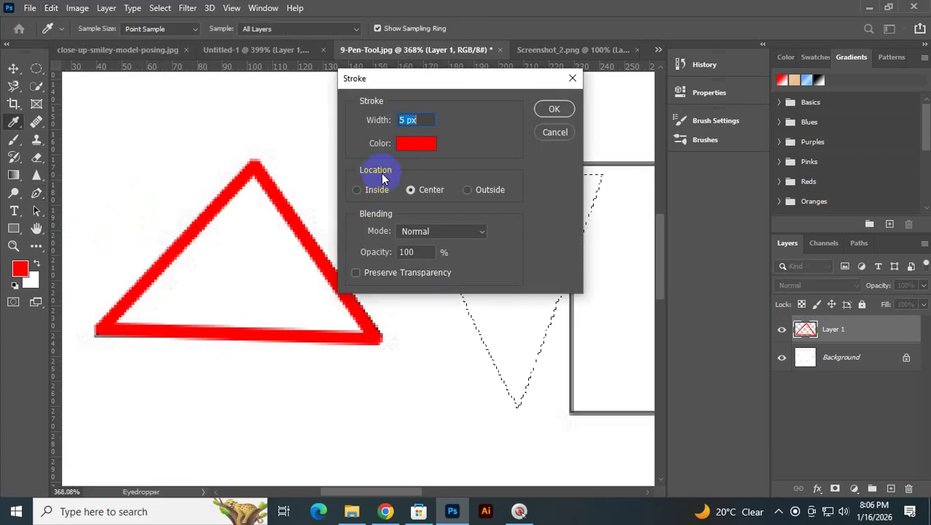
click(378, 193)
click(555, 108)
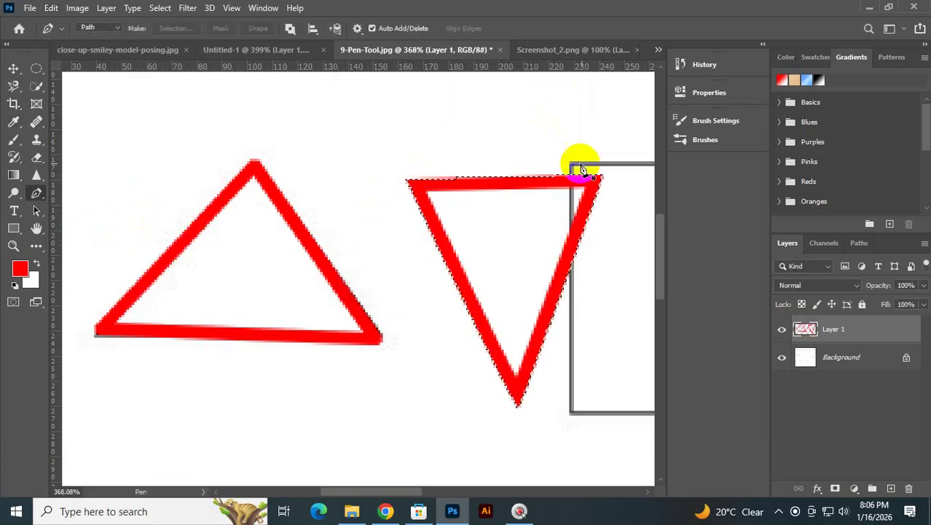
- Deselect and draw another closed inverted triangle path with straight sides above and between the two red triangles
scroll(452, 219, up, 3)
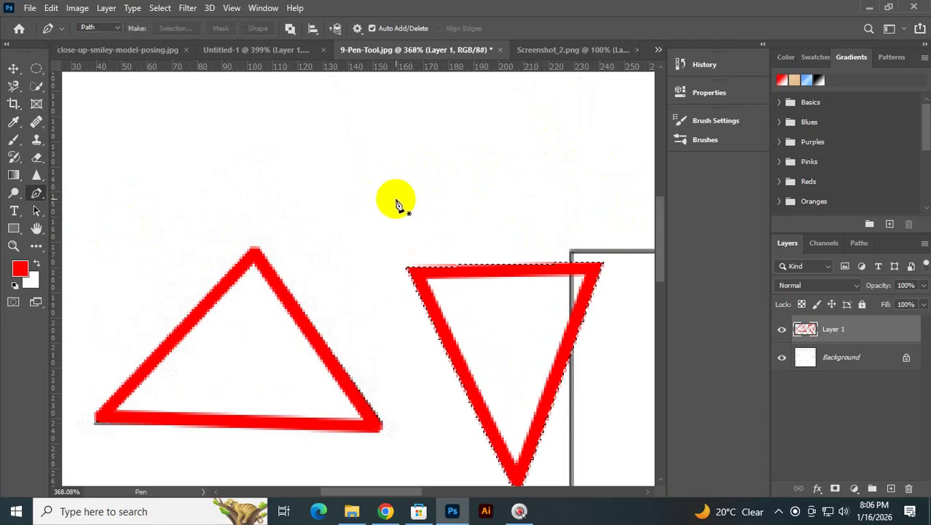
key(ctrl+d)
click(305, 161)
click(533, 163)
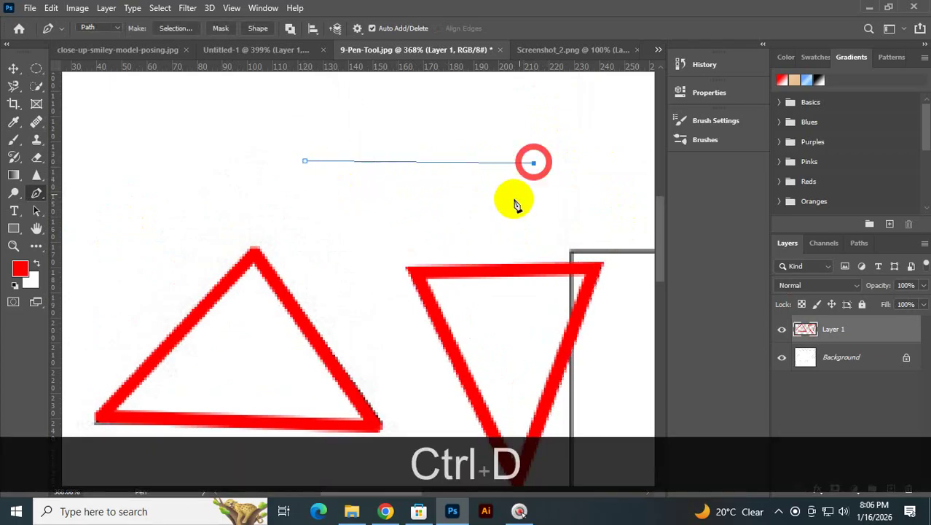
drag(412, 227, 406, 241)
key(ctrl+z)
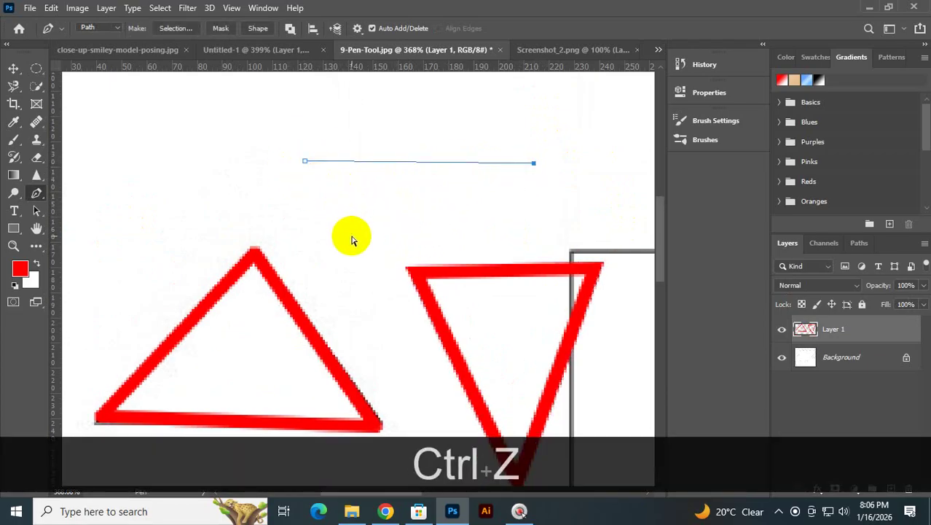
drag(355, 266, 355, 279)
key(ctrl+z)
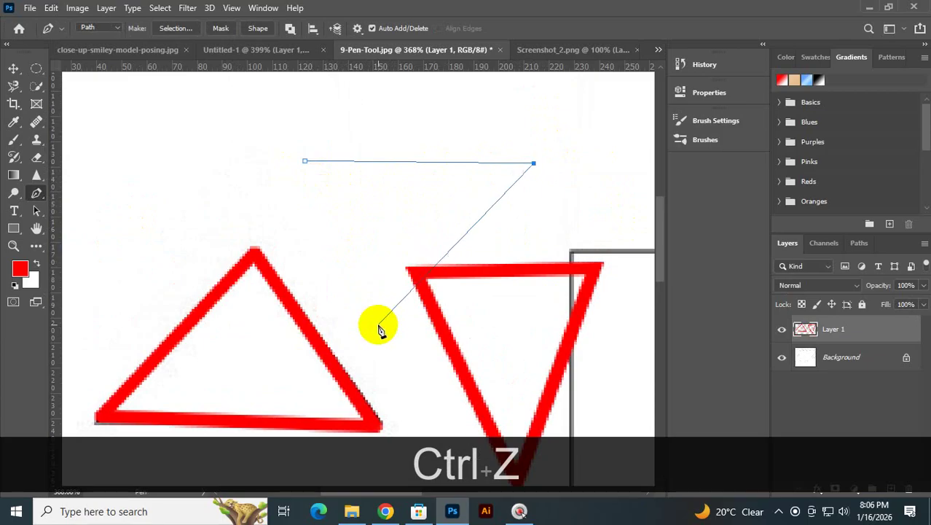
click(382, 339)
click(304, 161)
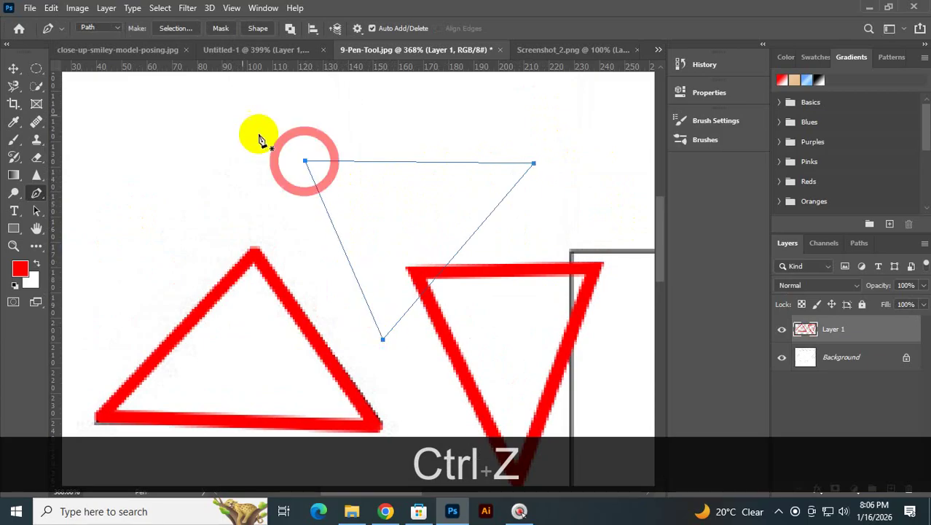
- Try converting the new inverted triangle path directly into a selection, and undo the conversion
click(51, 9)
click(782, 6)
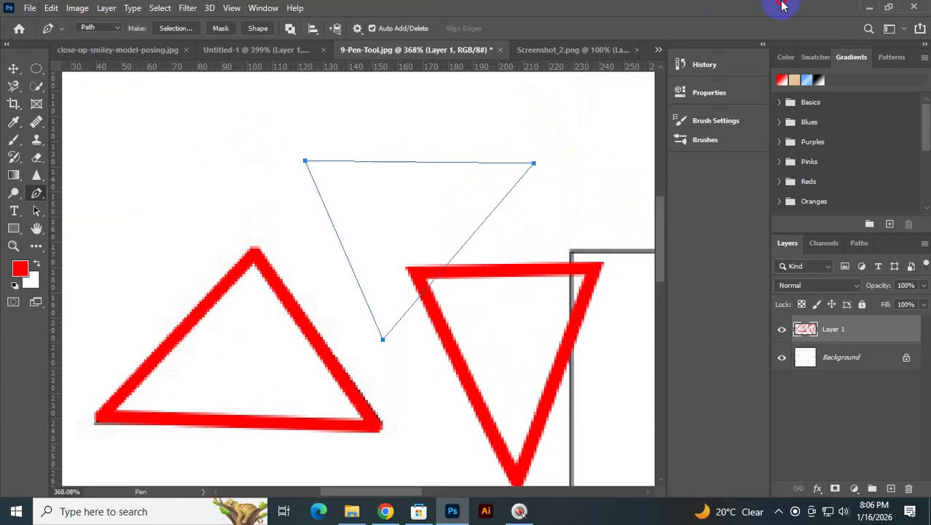
key(ctrl+Return)
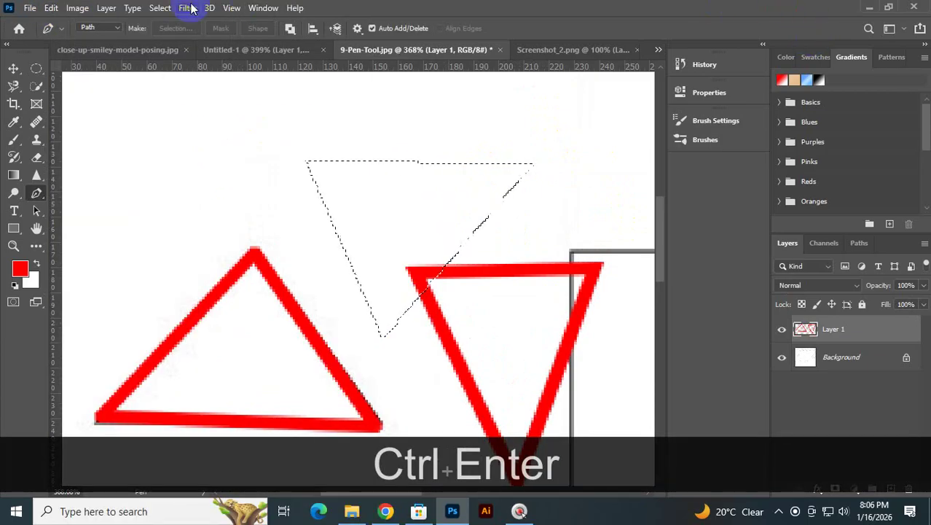
key(ctrl+z)
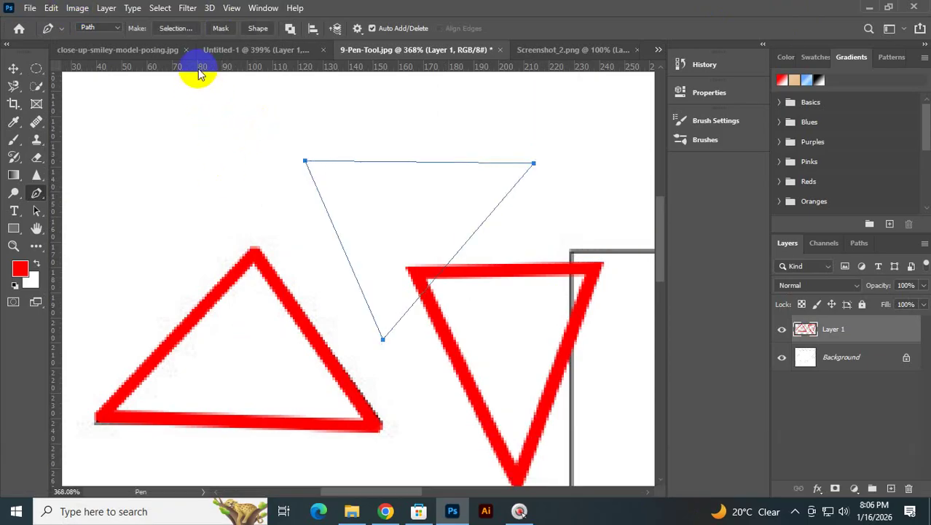
- Make a new anti-aliased selection from the inverted triangle path with a feather radius of 0 pixels
click(186, 38)
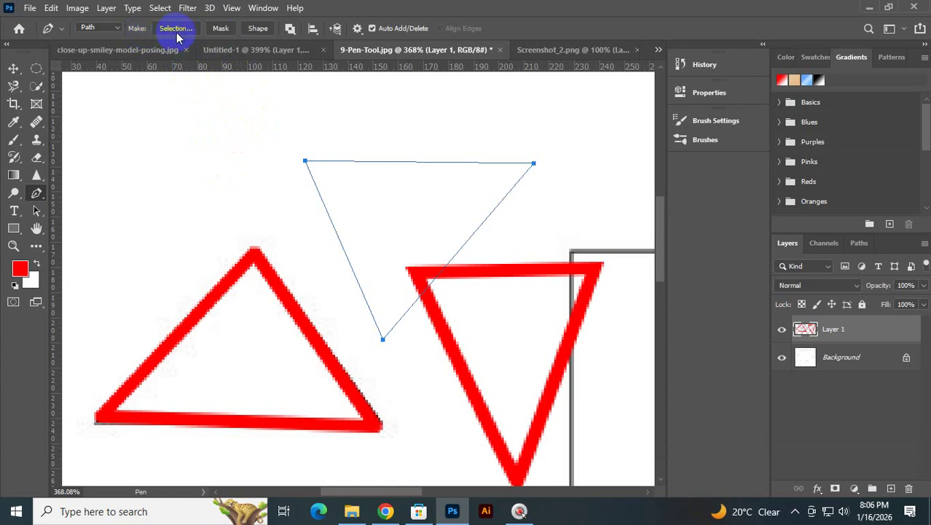
click(177, 34)
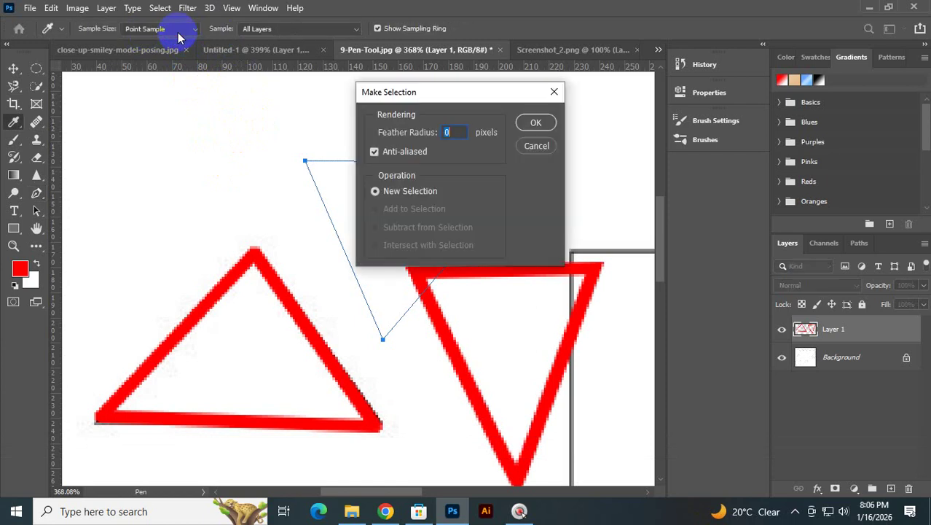
click(537, 123)
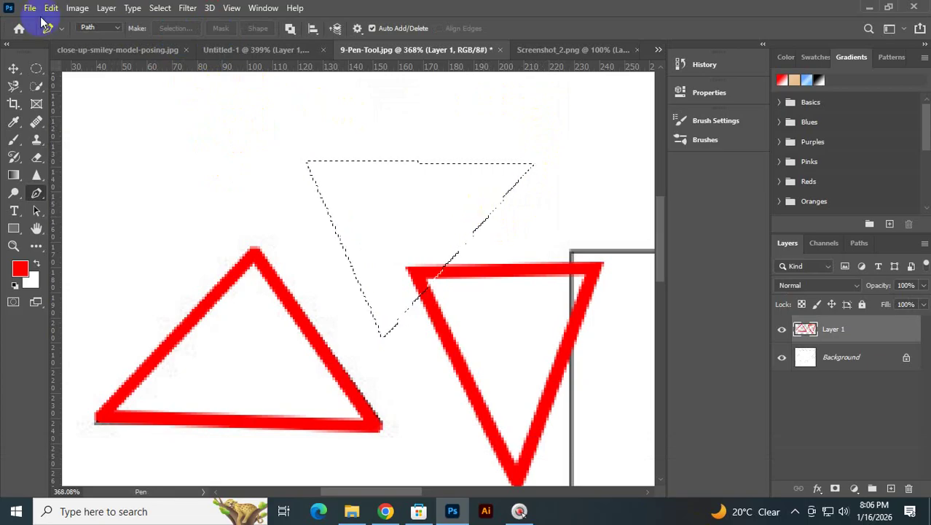
- Undo the selection change and remake the anti-aliased selection from the inverted triangle path with a 0-pixel feather radius
key(ctrl+z)
key(ctrl+z)
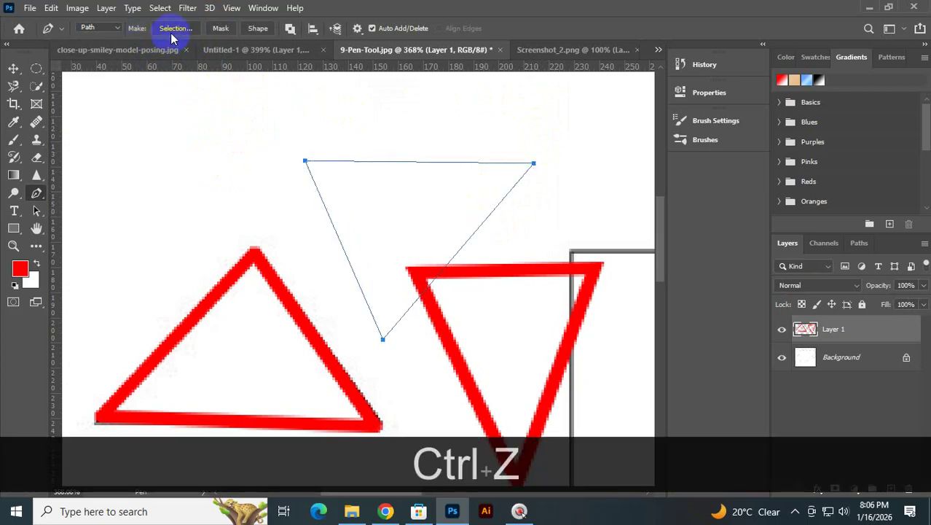
click(172, 32)
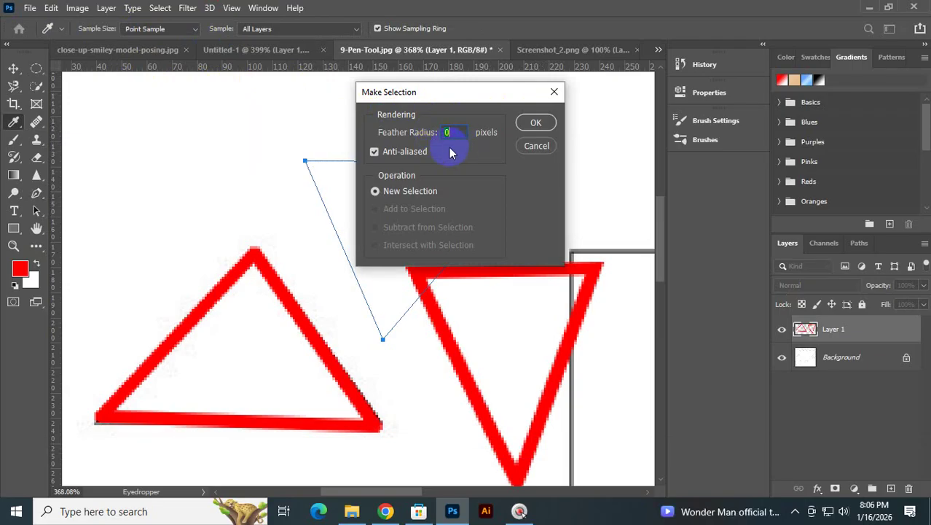
click(536, 123)
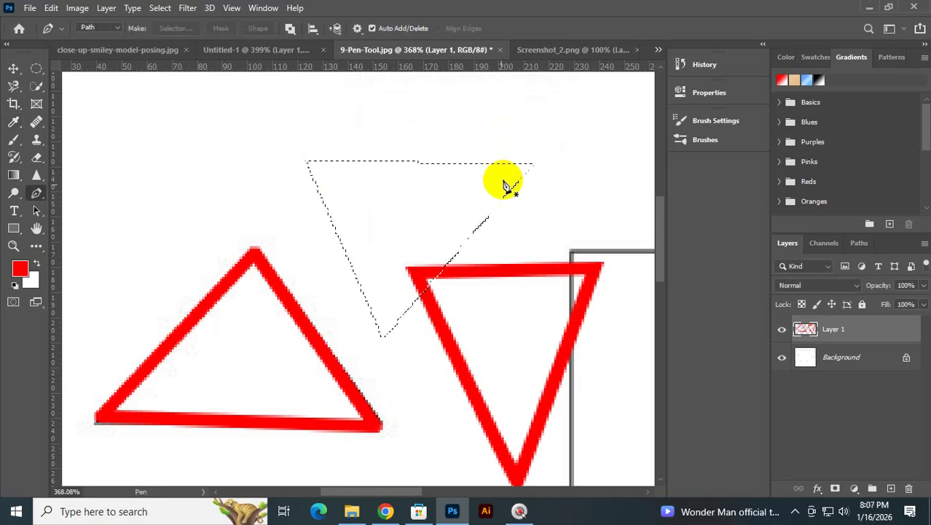
- Stroke the upper inverted triangle selection with 5 px red, placing the stroke outside the selection edge
click(51, 8)
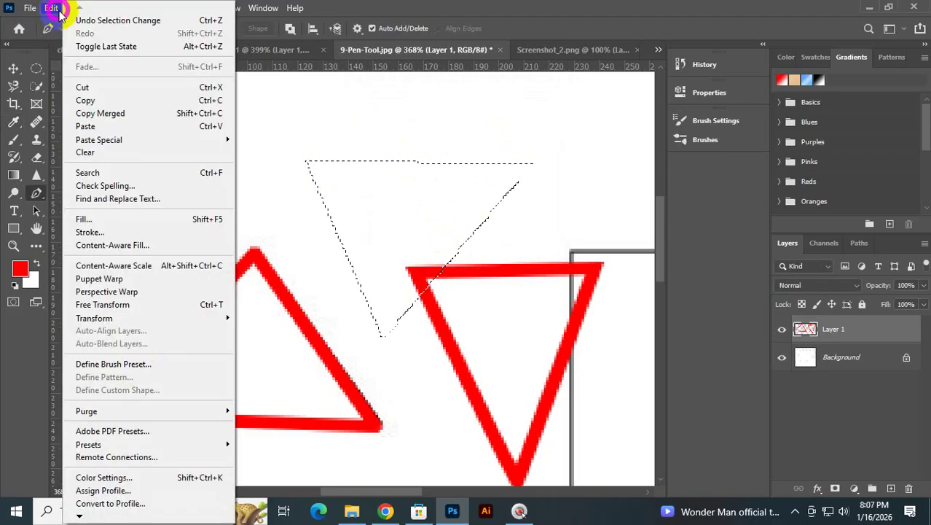
click(99, 231)
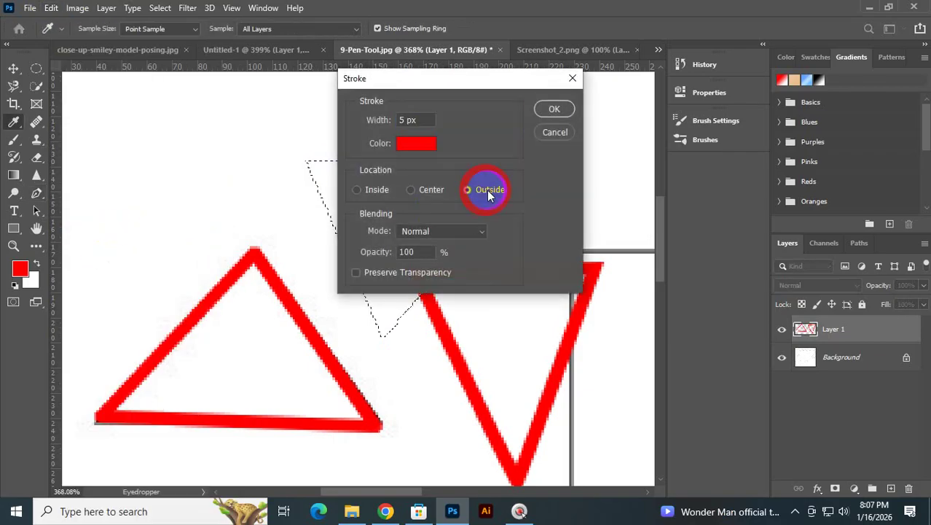
click(550, 109)
key(p)
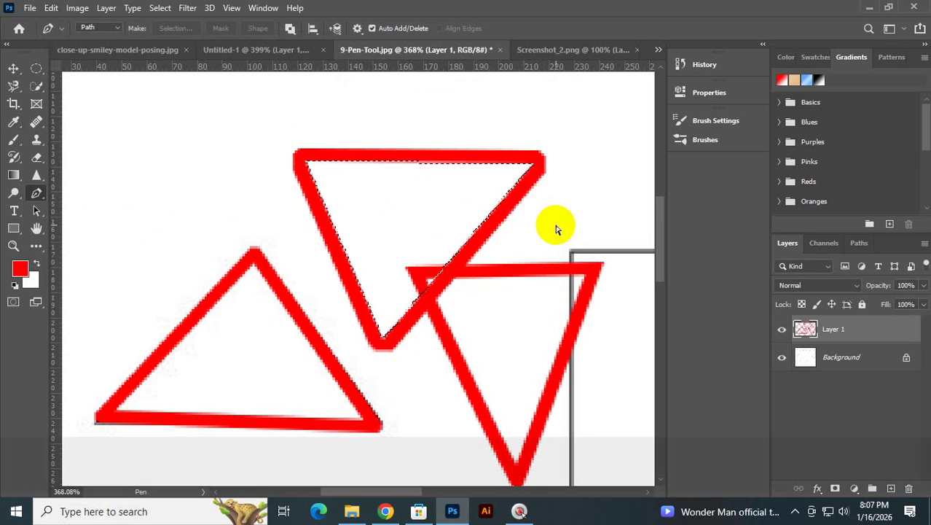
- Undo all the triangle strokes, selections and paths and the added layer, back to the original practice sheet
key(ctrl+z)
key(ctrl+z)
key(ctrl+z)
key(ctrl+z)
key(ctrl+z)
key(ctrl+z)
key(ctrl+z)
key(ctrl+z)
key(ctrl+z)
key(ctrl+z)
key(ctrl+z)
key(ctrl+z)
key(ctrl+z)
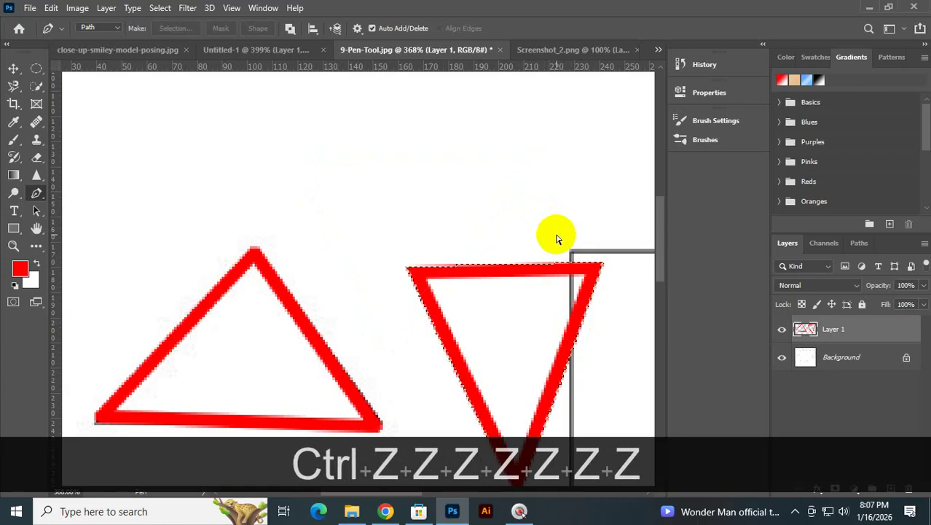
key(ctrl+z)
key(ctrl+z)
key(ctrl+z)
key(ctrl+z)
key(ctrl+z)
key(ctrl+z)
key(ctrl+z)
key(ctrl+z)
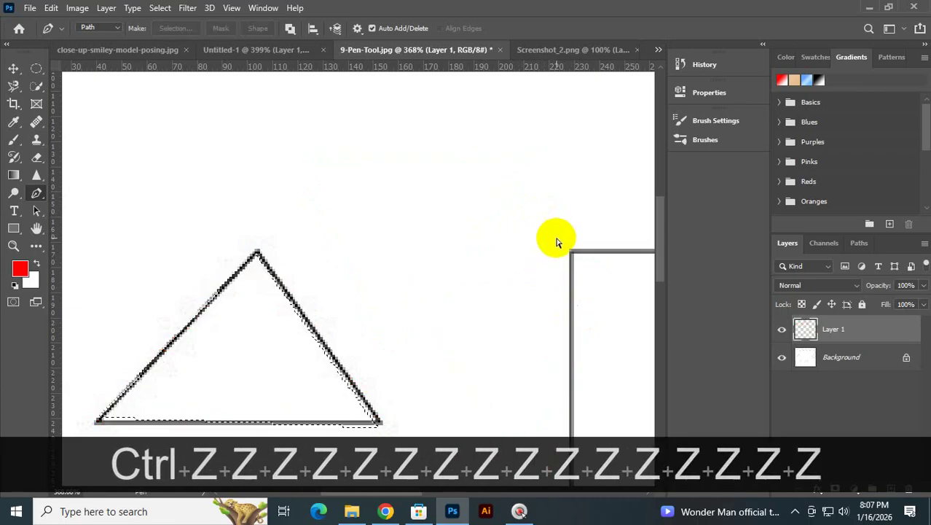
key(ctrl)
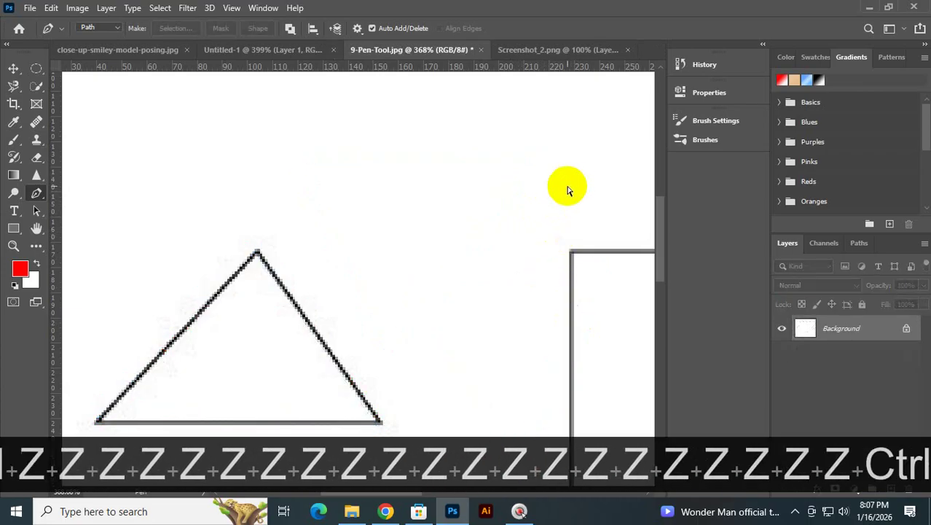
key(ctrl+KP_0)
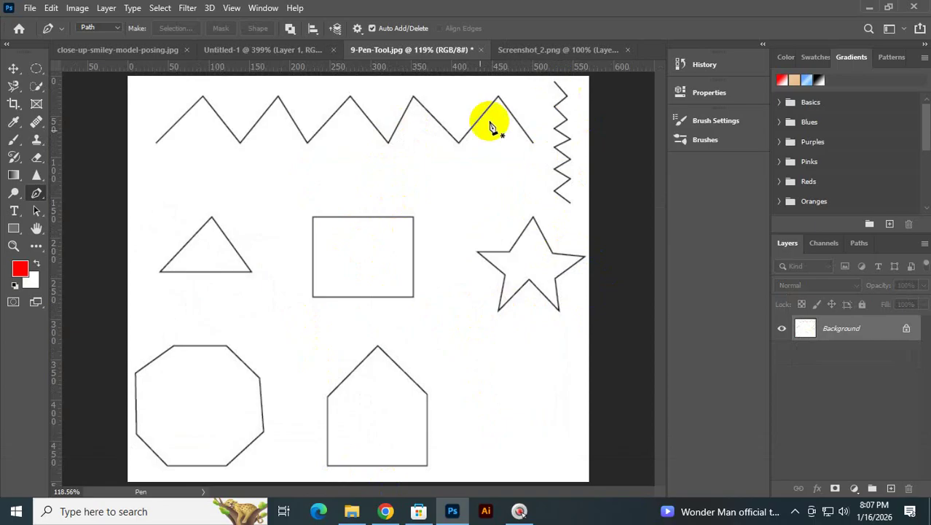
- Switch to Chrome, browse the pen tool practice image results, and open the Behance Pen Tool Exercises page
click(352, 511)
click(385, 510)
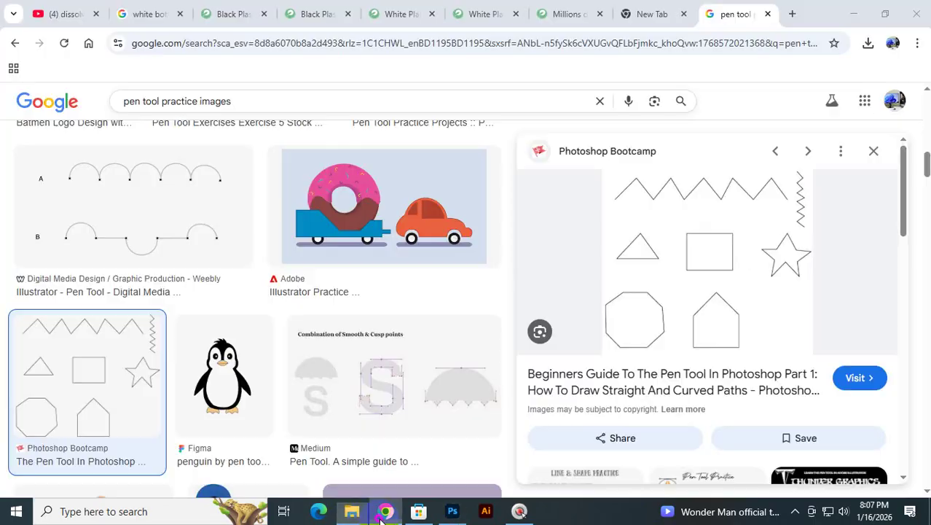
scroll(502, 304, down, 3)
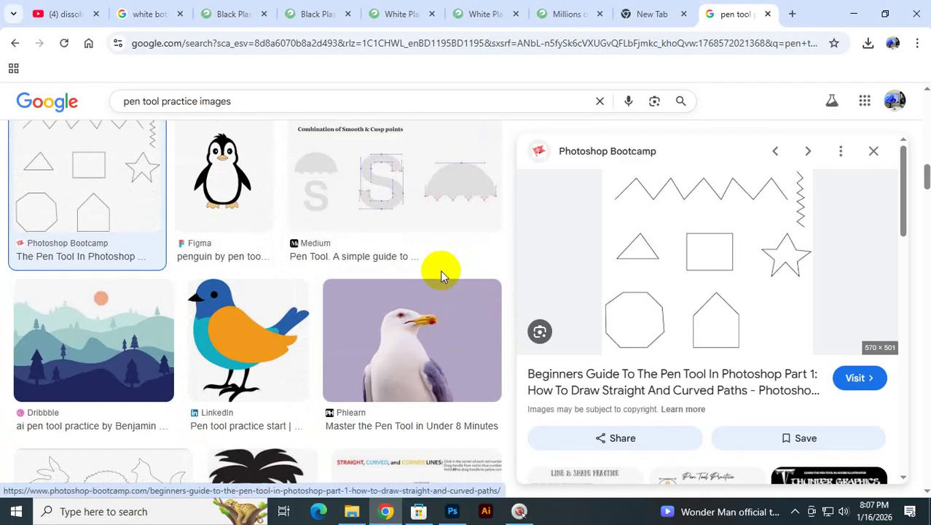
scroll(440, 274, down, 5)
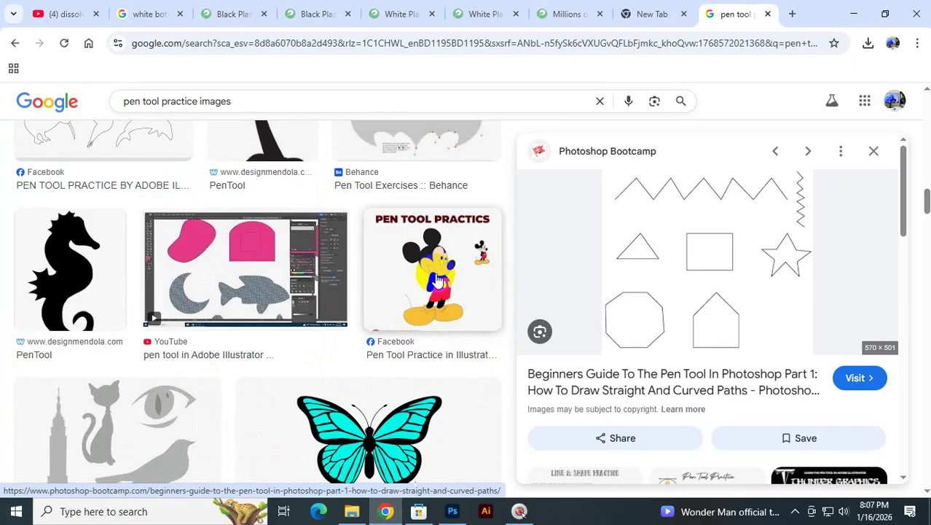
scroll(437, 276, up, 2)
click(433, 228)
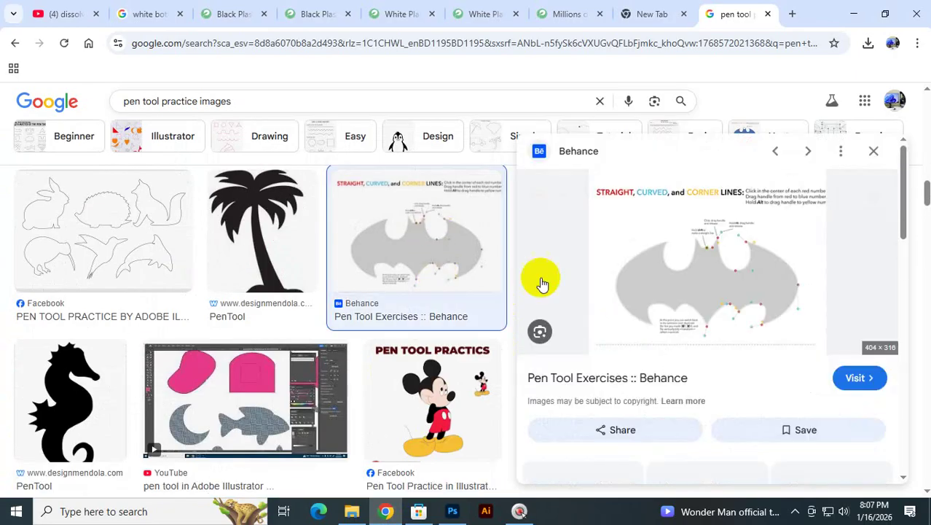
click(709, 273)
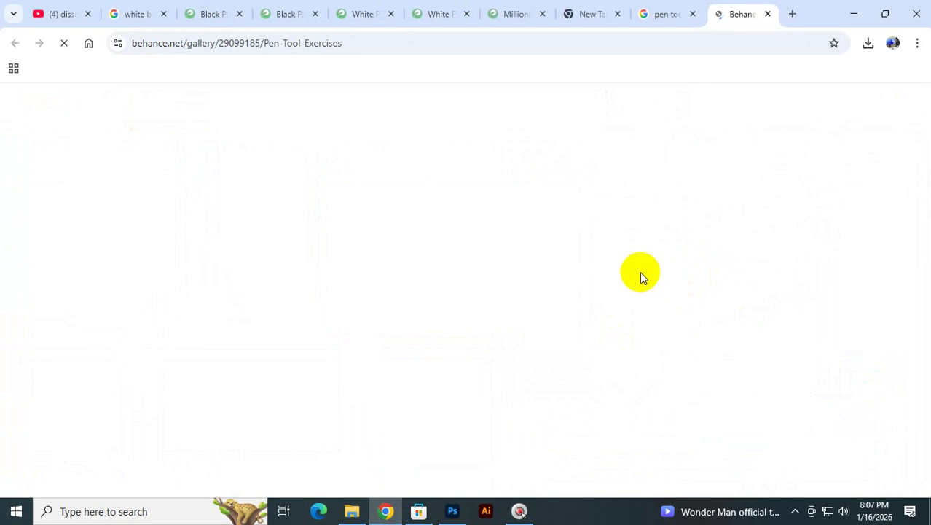
- Save the How To: Pen Tool straight-lines exercise image to Downloads, and dismiss the follow banner and sign-in prompt
scroll(510, 297, down, 4)
scroll(484, 314, up, 4)
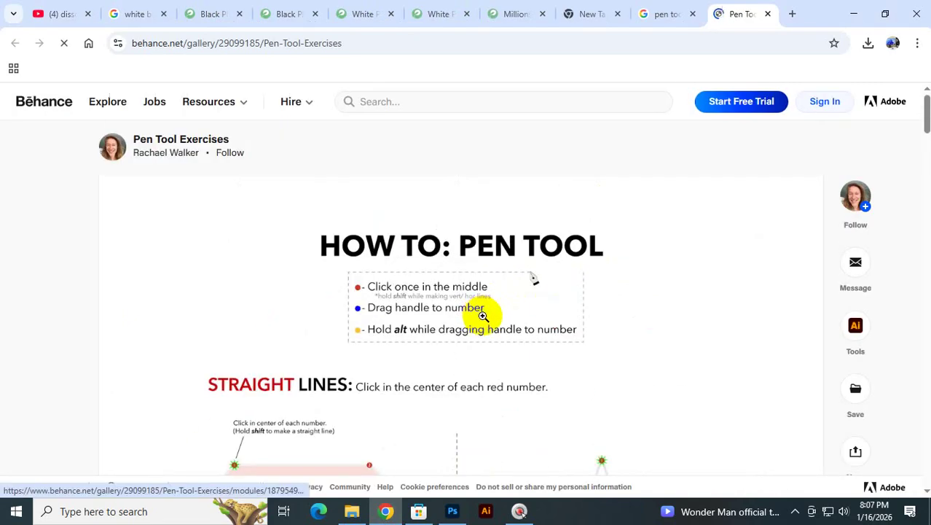
scroll(483, 315, down, 5)
scroll(403, 291, up, 2)
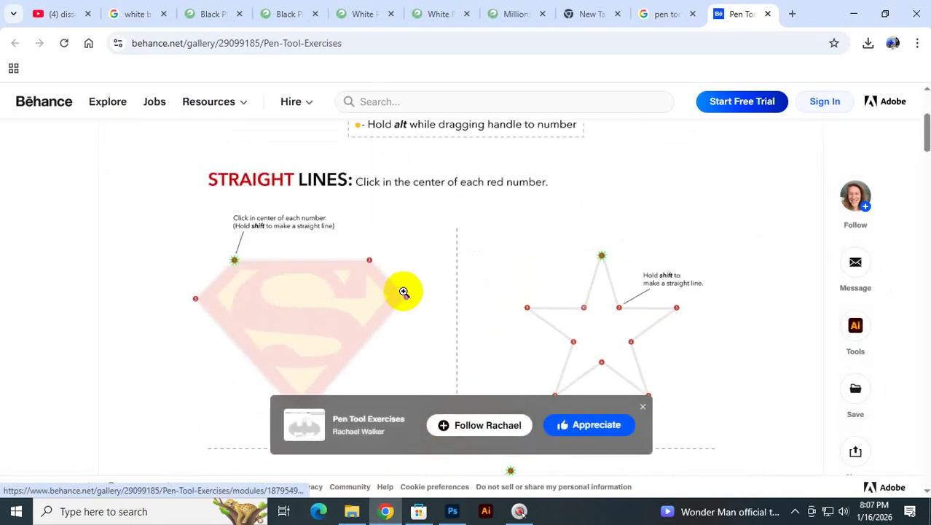
right_click(355, 276)
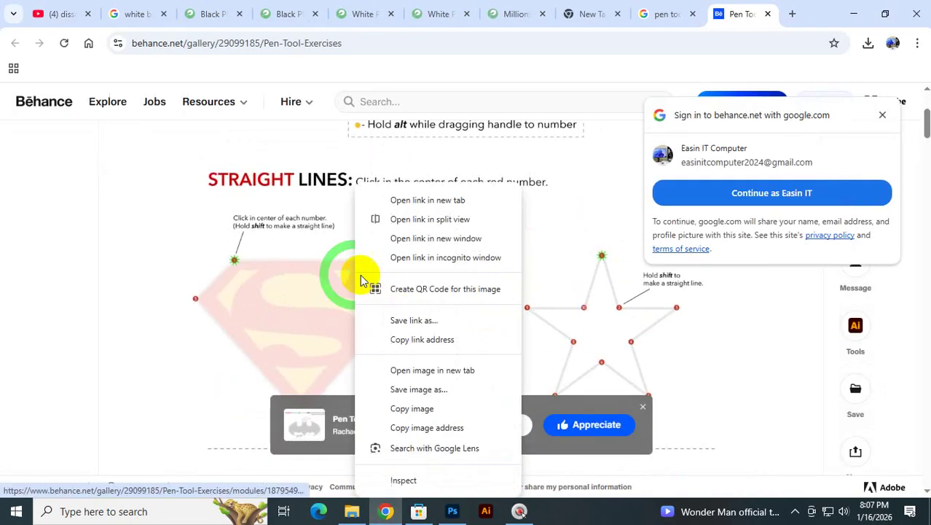
click(412, 391)
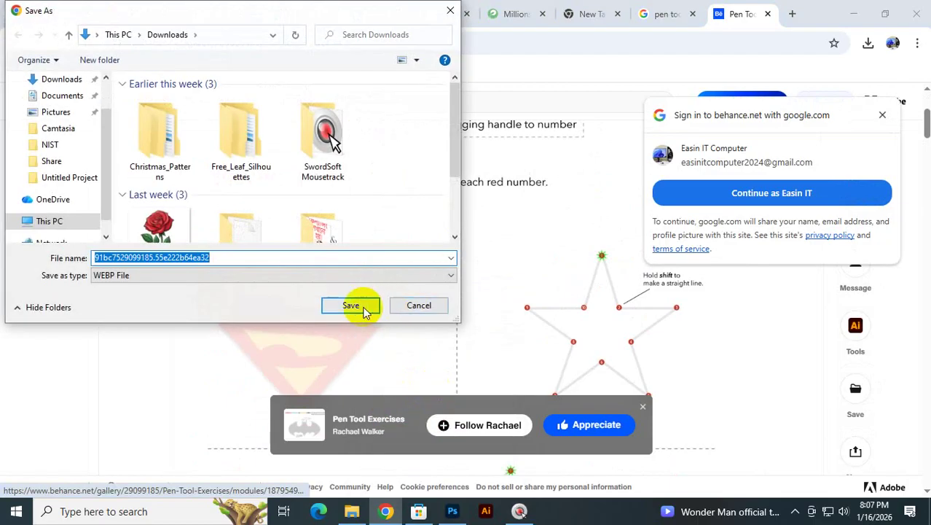
click(360, 304)
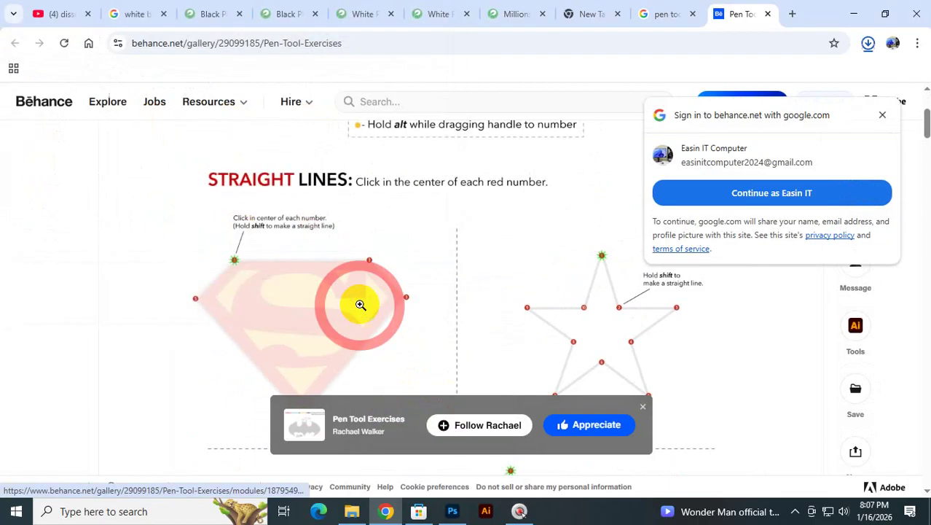
click(646, 410)
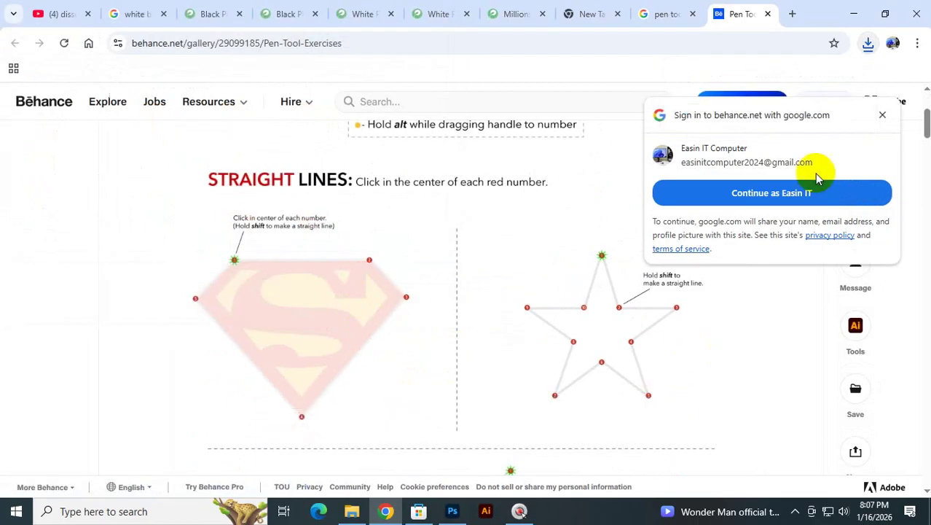
click(883, 118)
scroll(461, 358, down, 10)
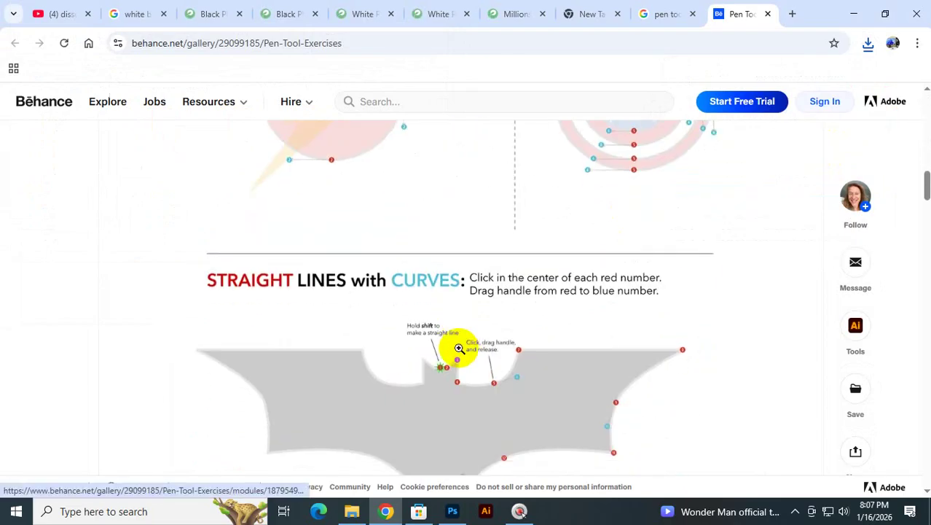
scroll(459, 349, down, 3)
right_click(570, 188)
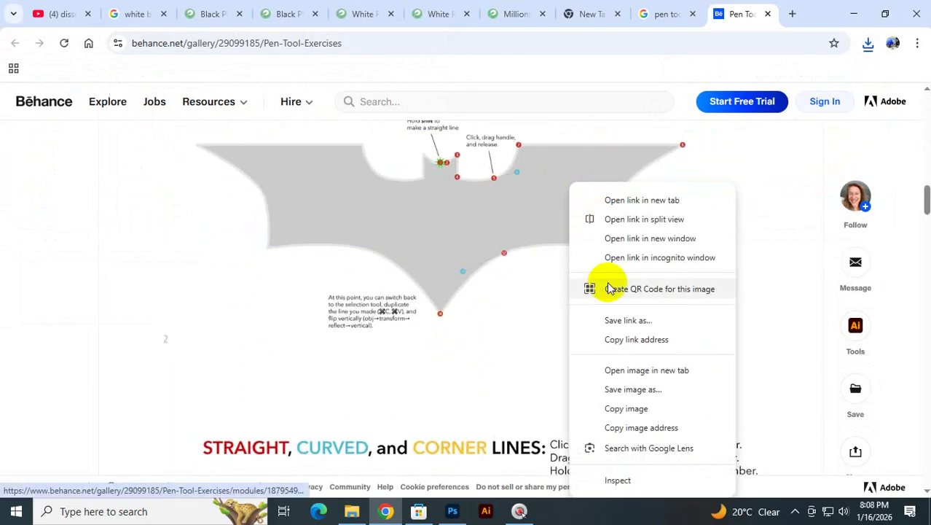
click(609, 392)
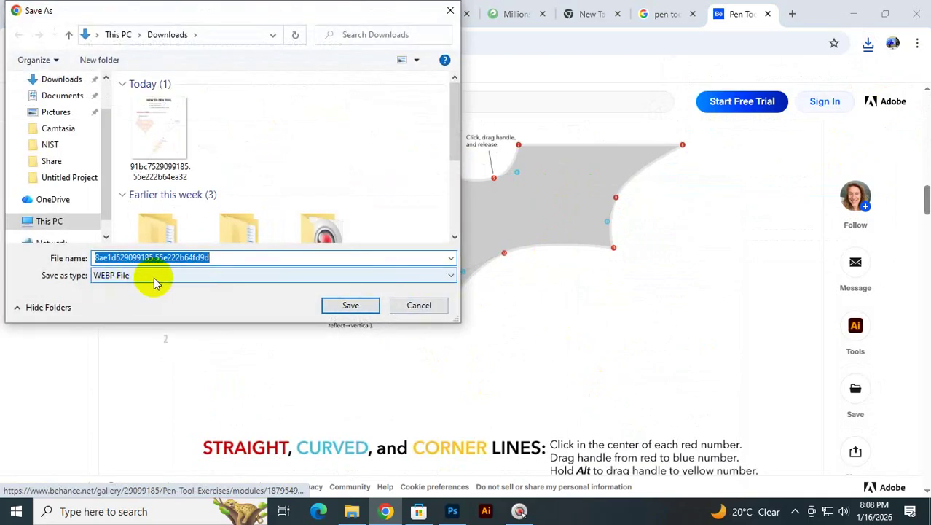
click(426, 307)
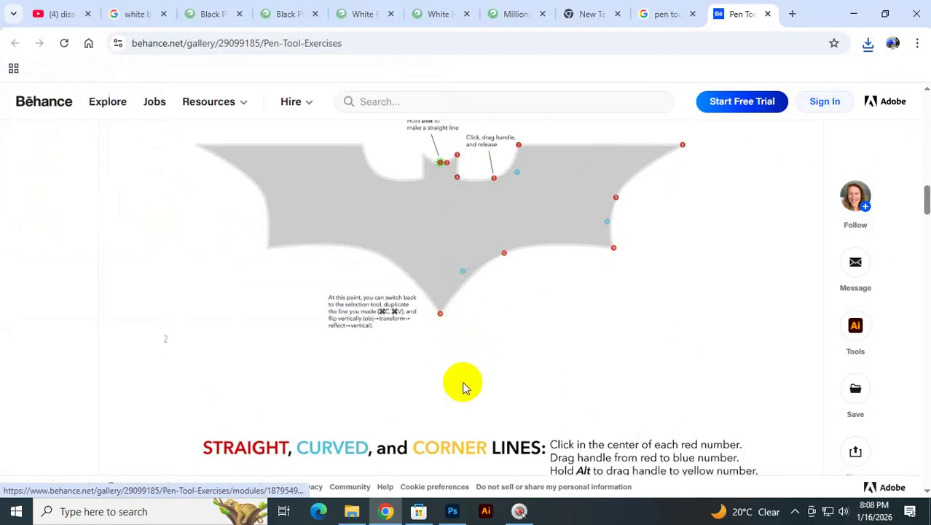
- Search Google for "image downloader extension" in a new browser tab
click(792, 14)
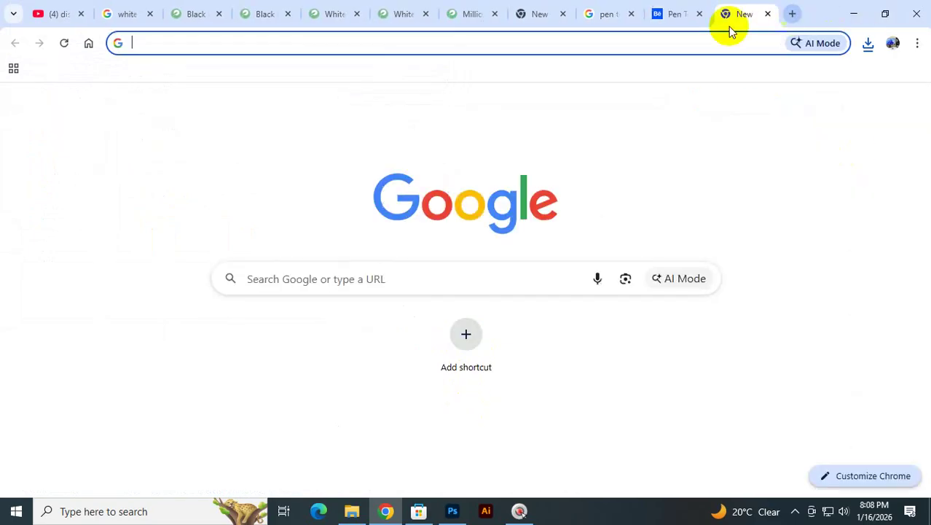
click(198, 43)
text(im)
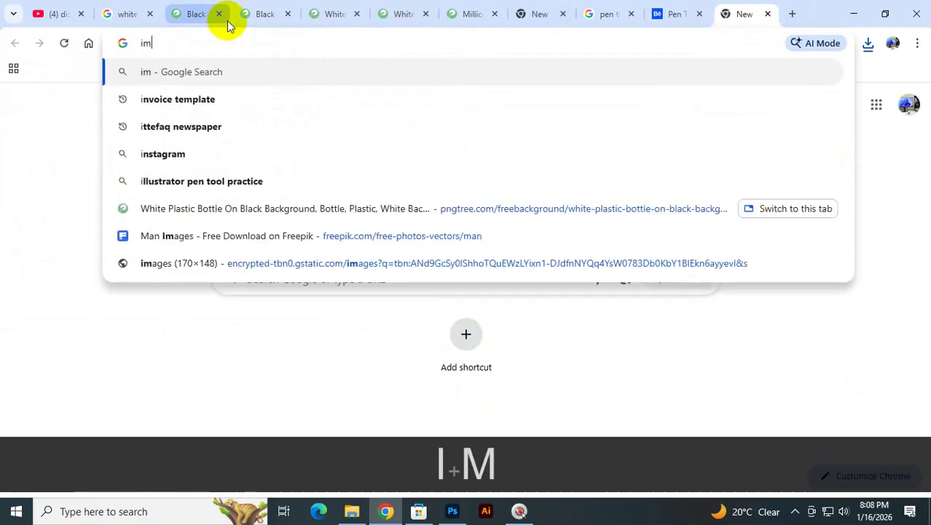
text(age)
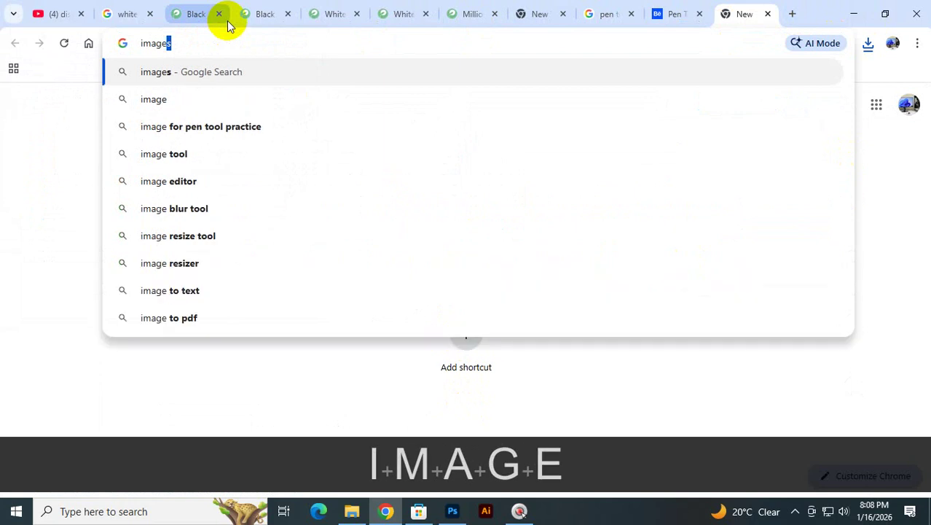
text( dow)
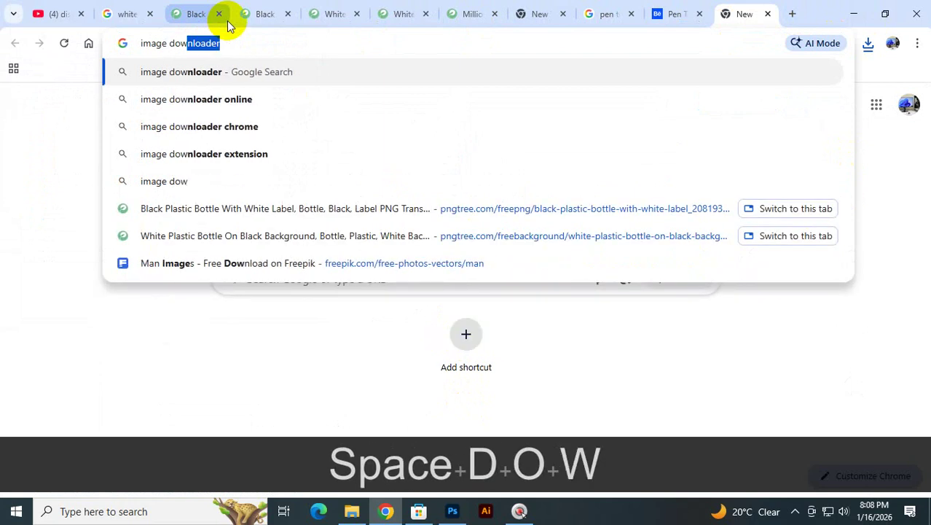
text(nloa)
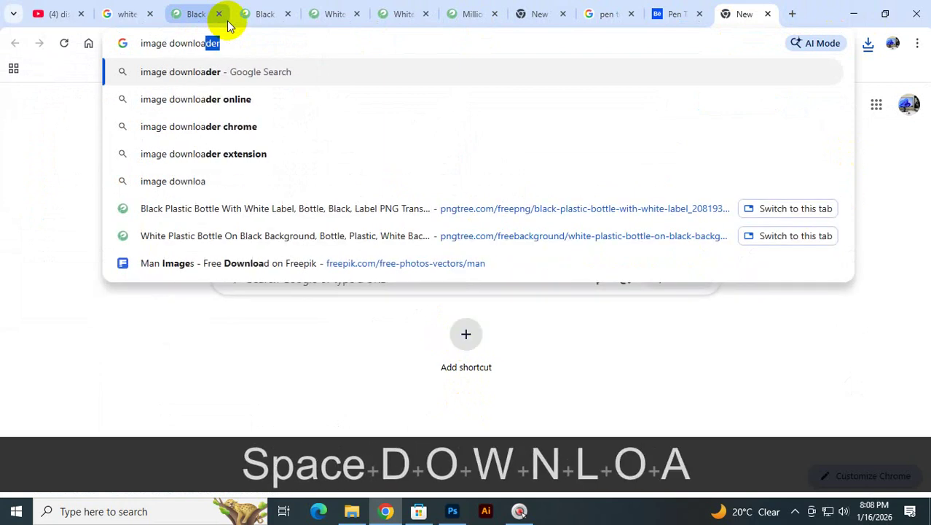
key(Right)
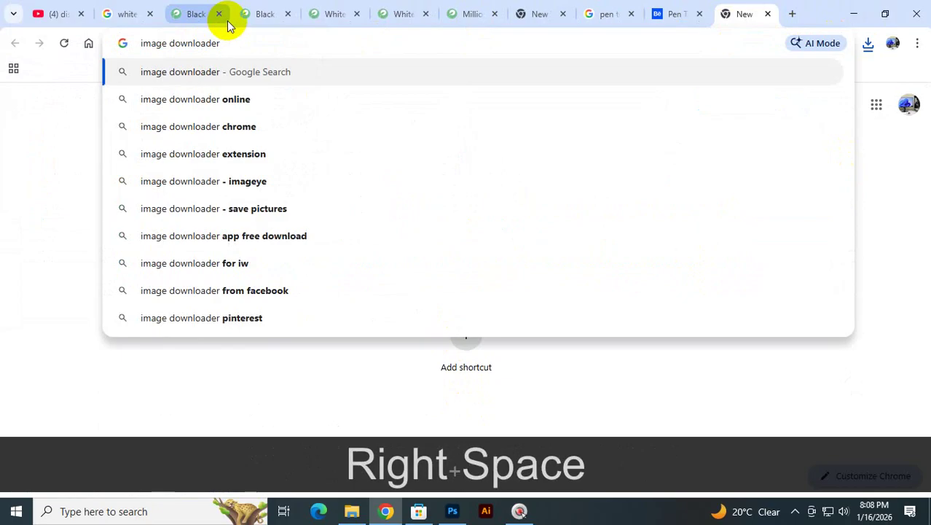
click(282, 154)
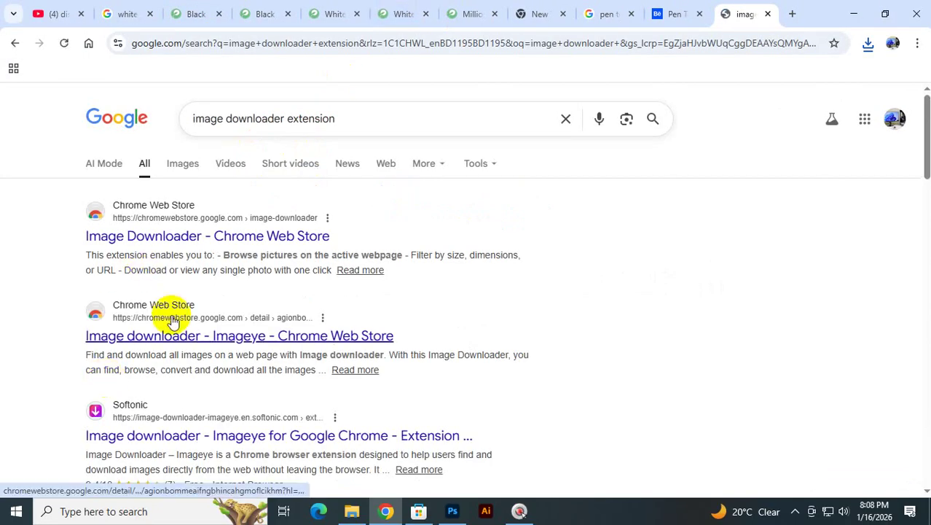
- Open Softonic's Image downloader - Imageye page from the search results and request the free download, declining the Hola VPN offer
scroll(166, 322, down, 3)
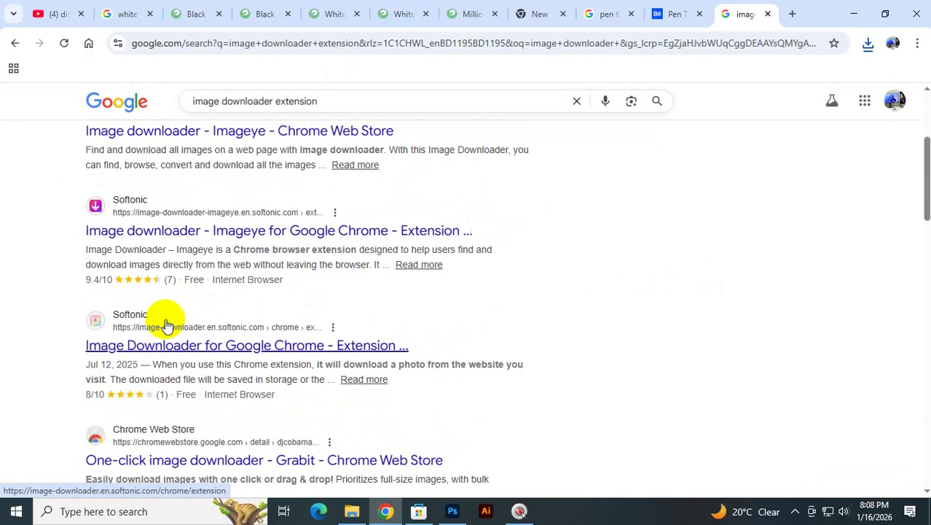
click(218, 232)
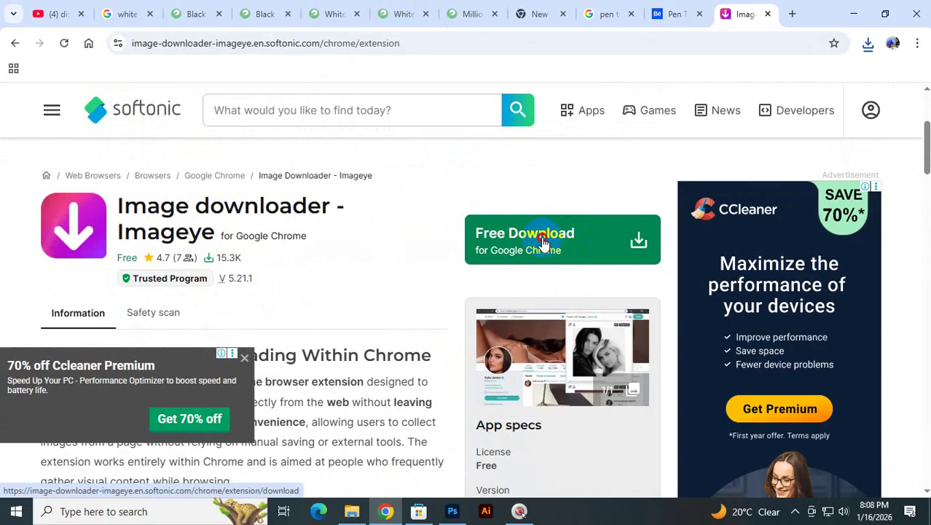
click(552, 248)
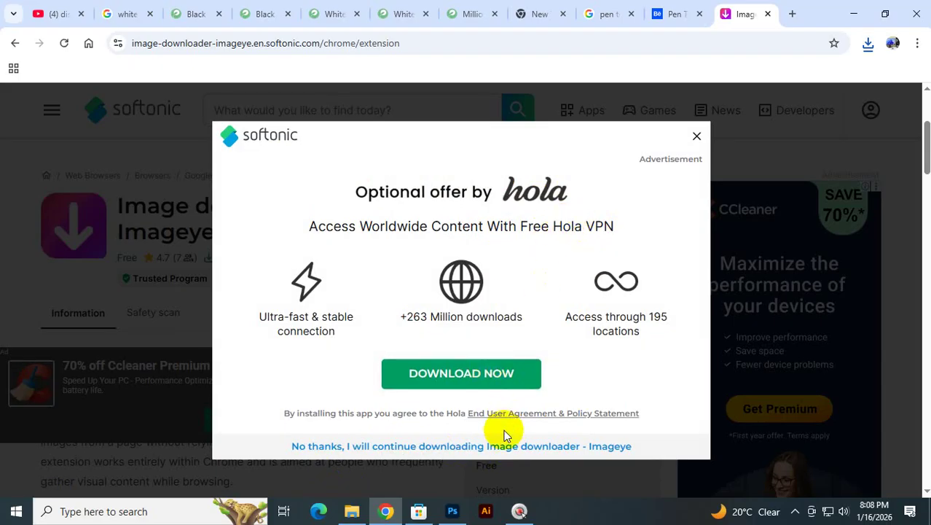
click(489, 447)
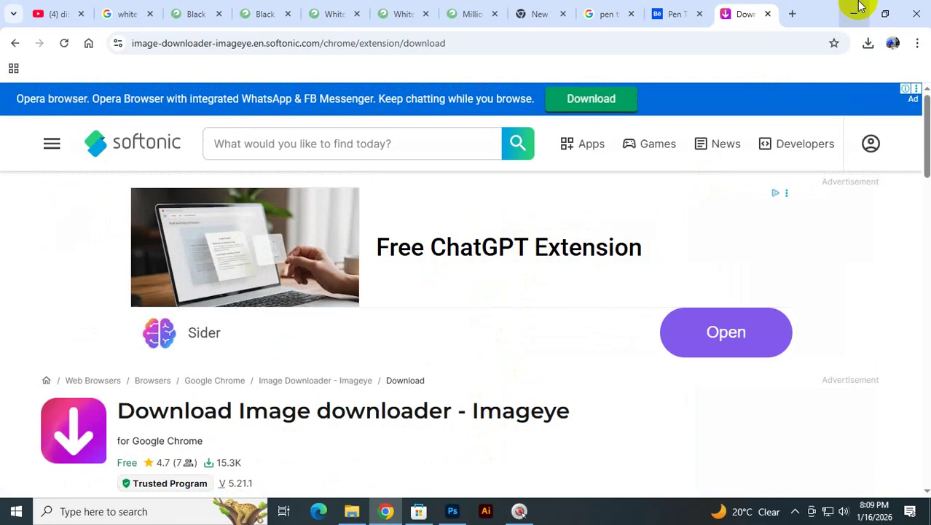
- Check the recent download history and continue the free Imageye download to its Chrome Web Store page
click(867, 43)
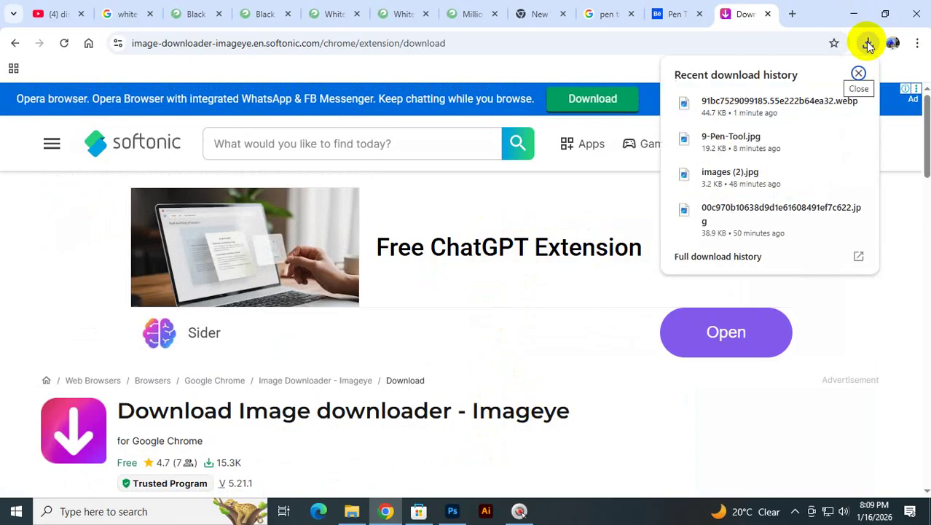
click(700, 54)
click(526, 321)
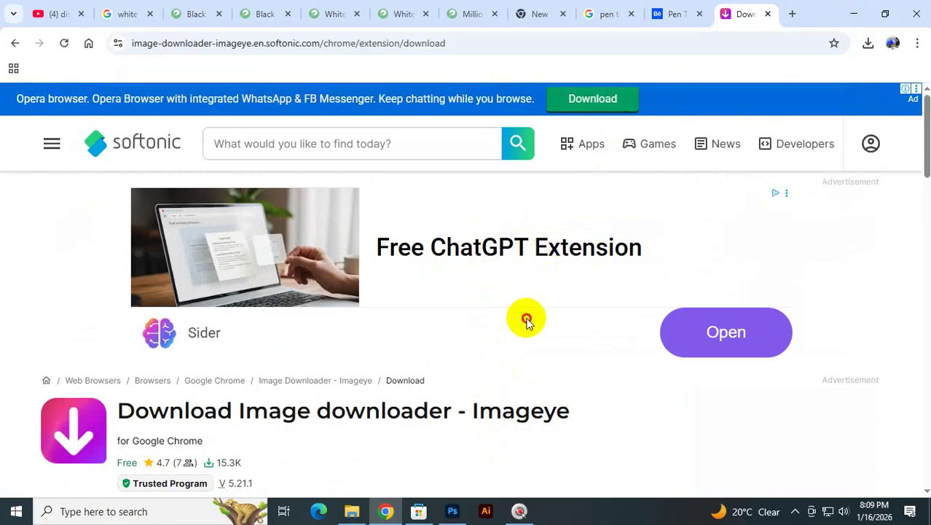
scroll(539, 346, down, 4)
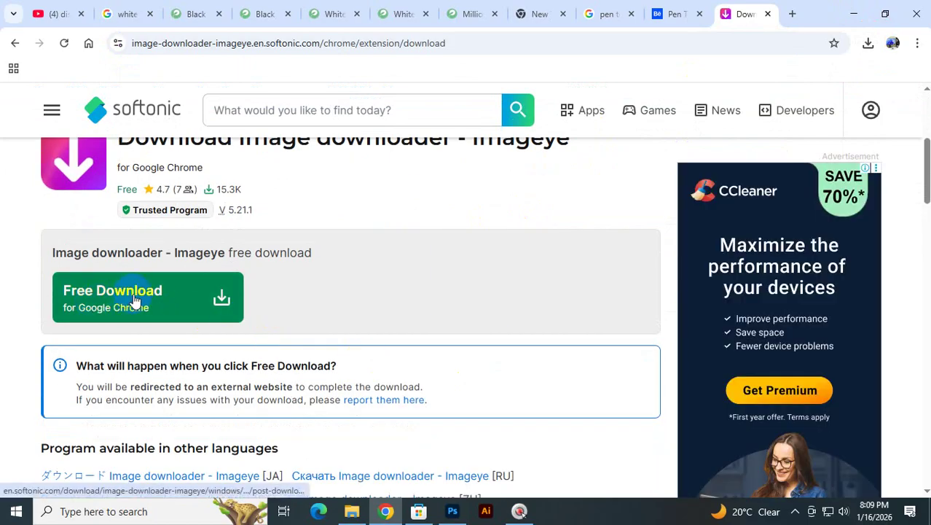
click(133, 297)
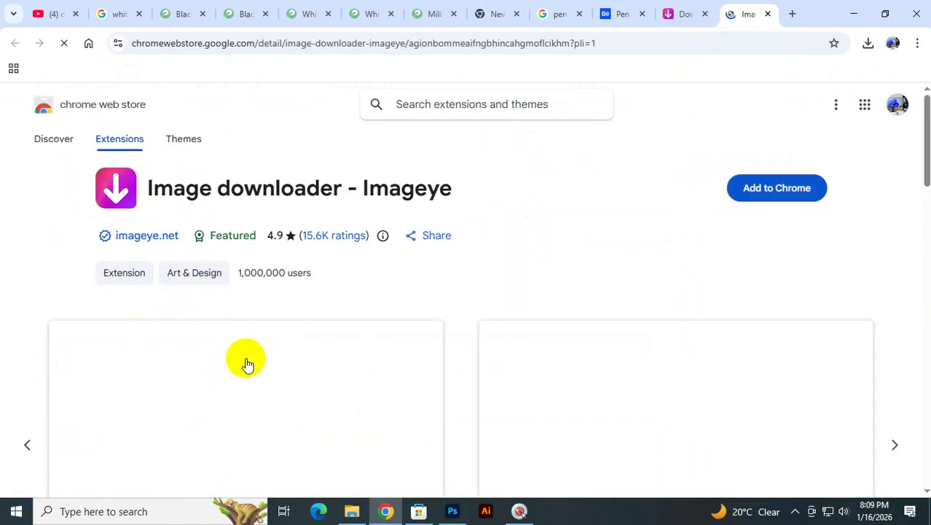
- Add the Image downloader - Imageye extension to Chrome and approve its permissions
click(802, 190)
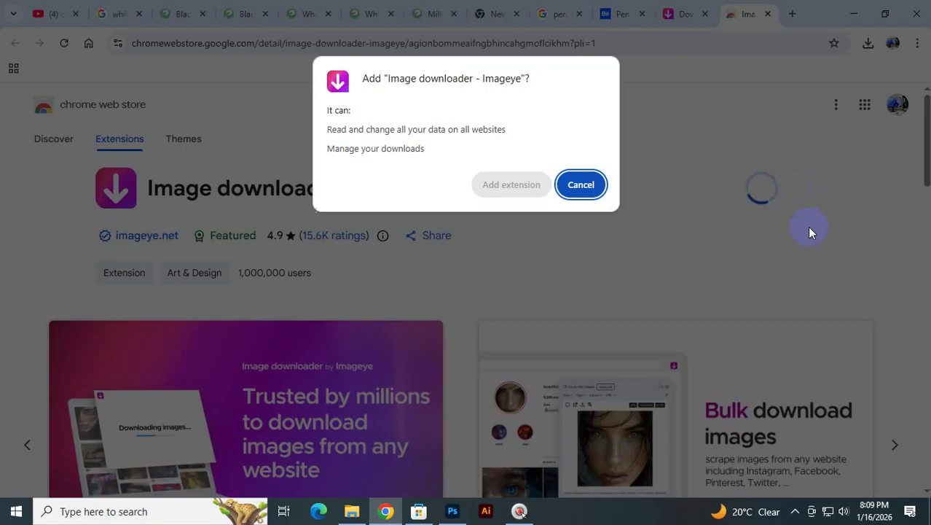
click(496, 194)
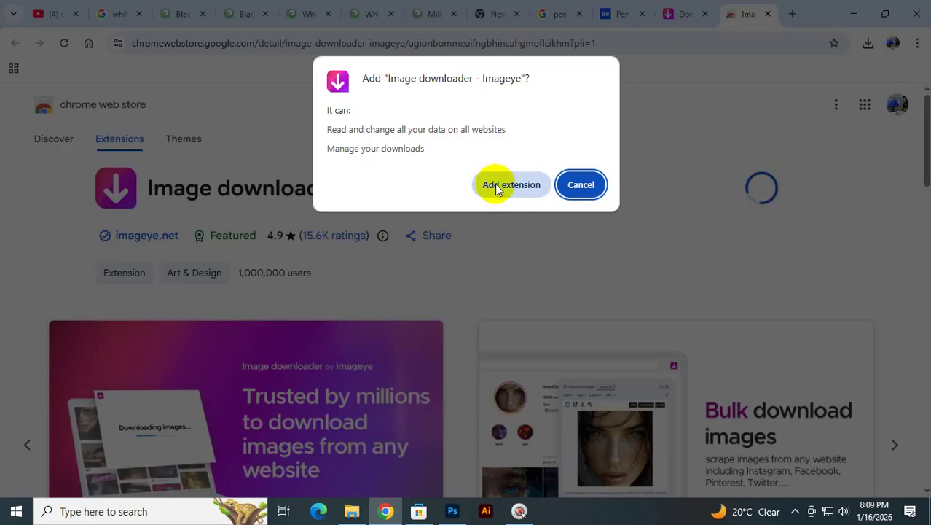
click(497, 186)
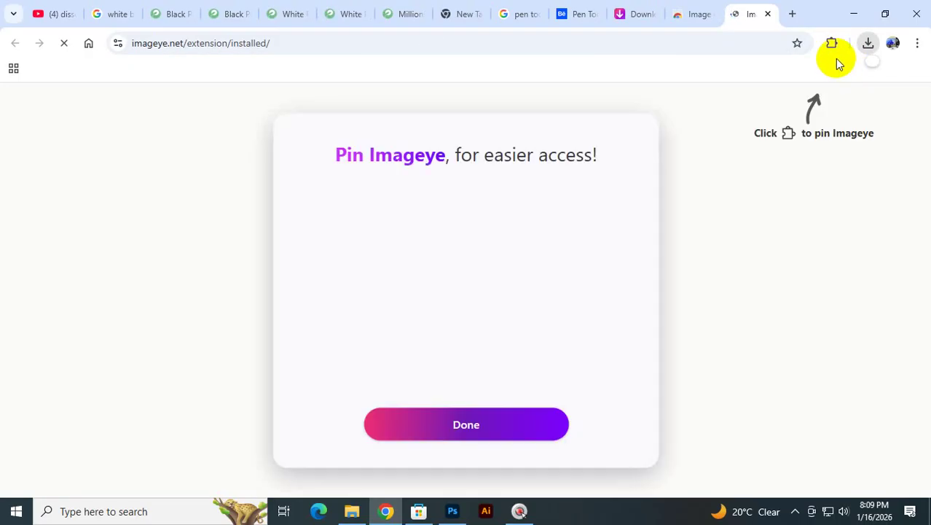
- Complete Imageye's pinning and welcome prompts, and close the Imageye, Chrome Web Store and Softonic tabs
click(481, 429)
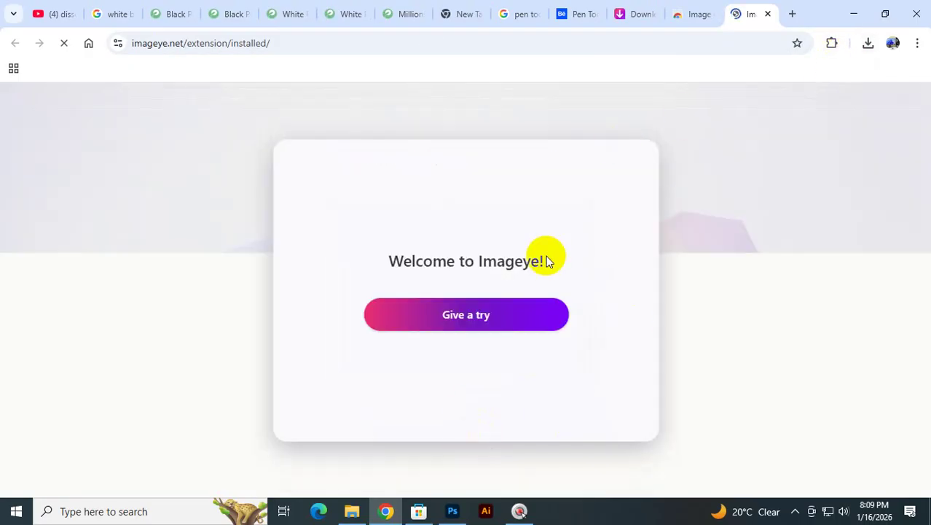
click(513, 325)
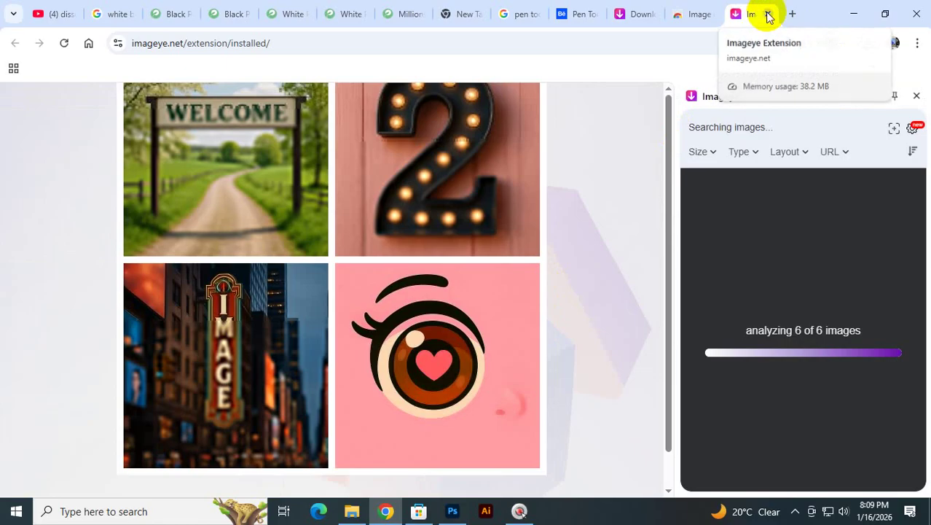
click(769, 14)
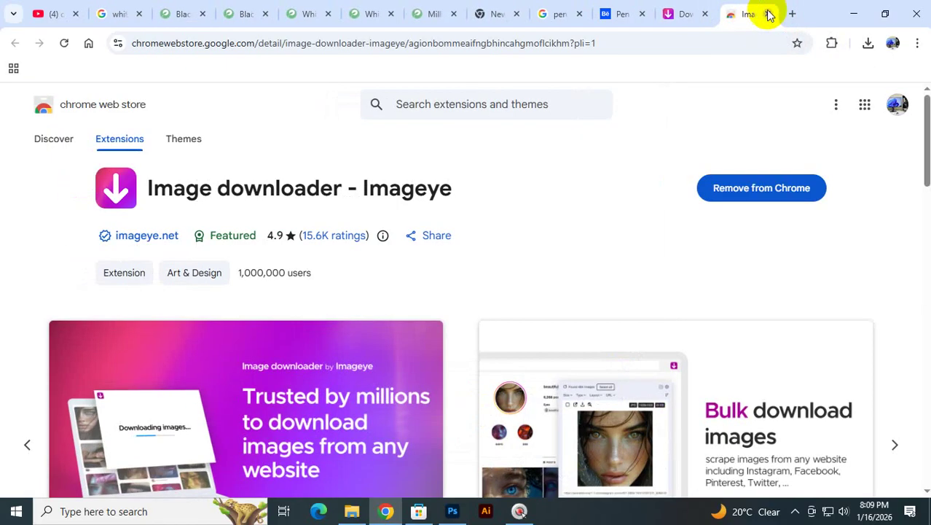
click(769, 14)
click(767, 14)
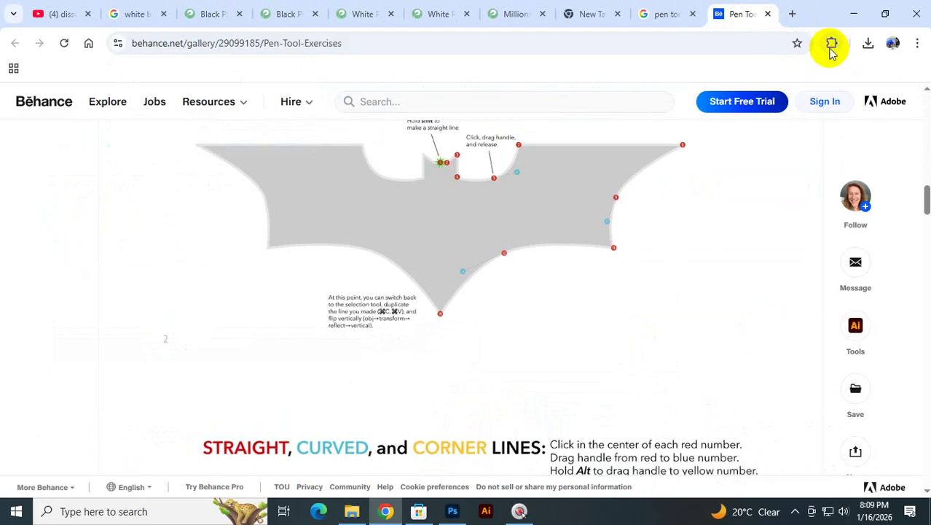
- Pin the Image downloader - Imageye extension to the browser for quick access
click(833, 46)
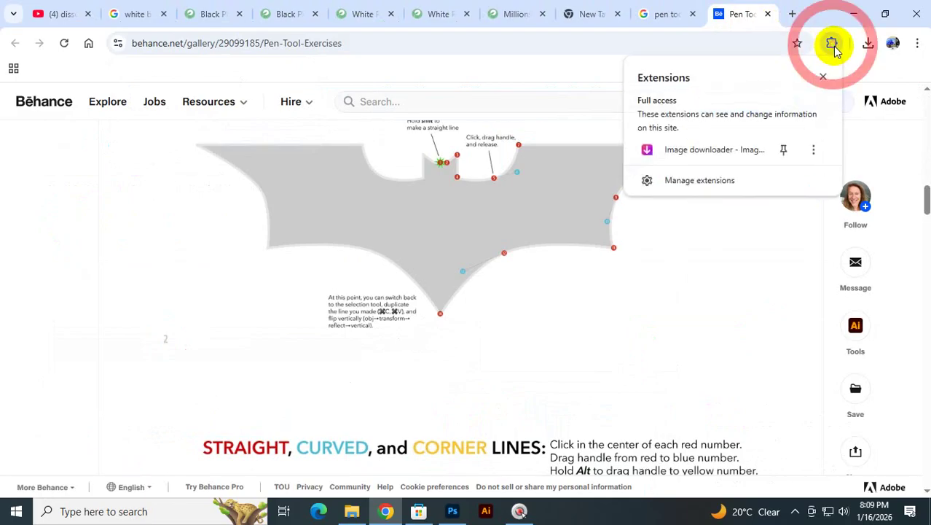
click(783, 151)
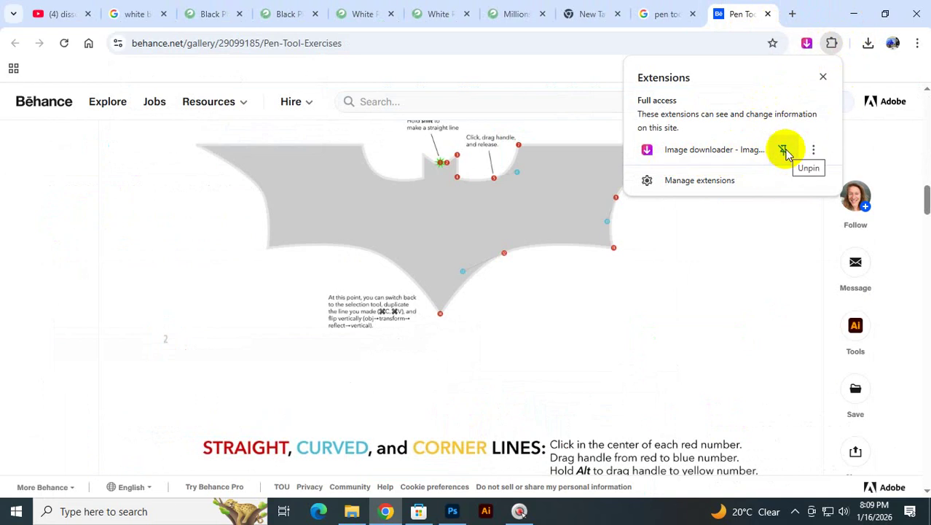
click(785, 152)
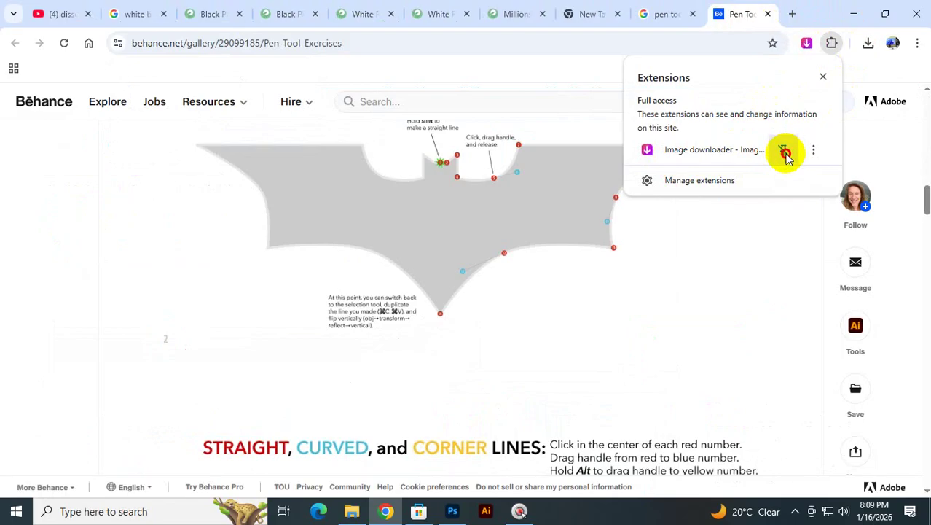
click(785, 153)
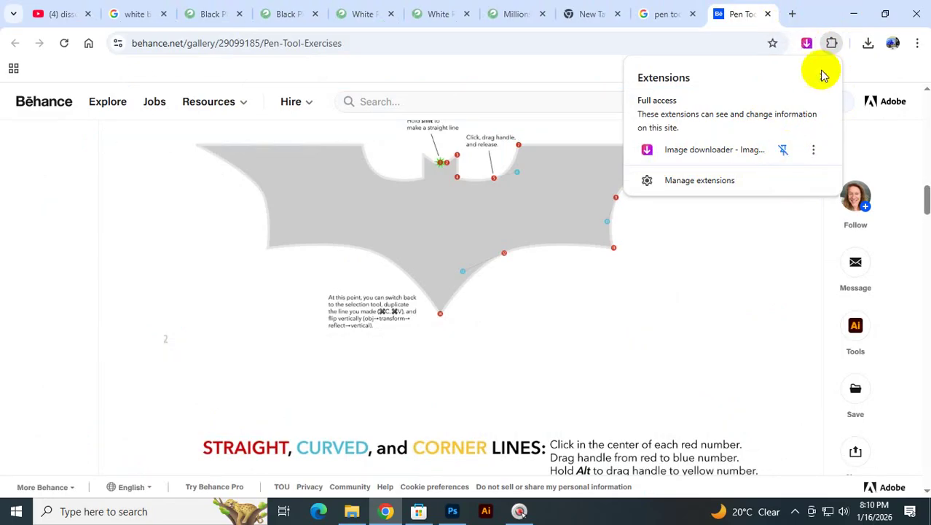
click(813, 7)
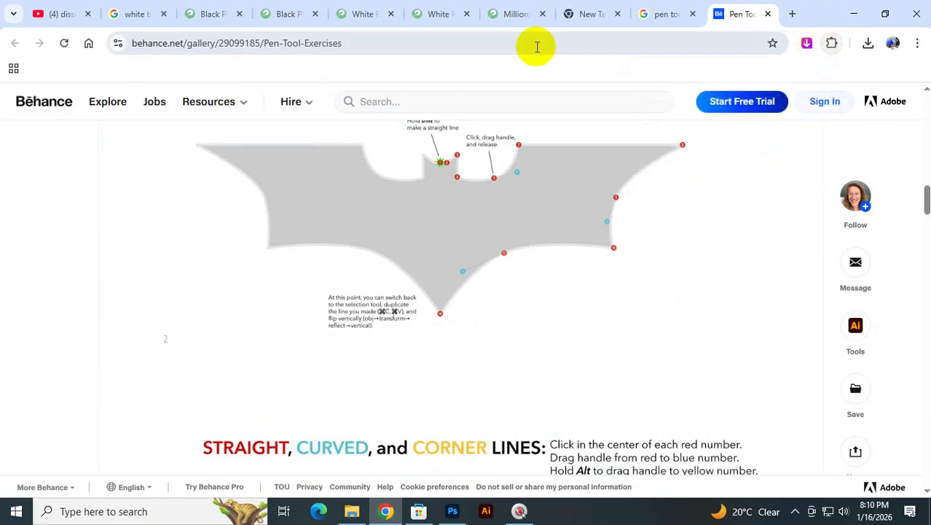
- Look through the straight-line, curved-line and combined exercises on the Behance Pen Tool Exercises page
scroll(501, 219, down, 5)
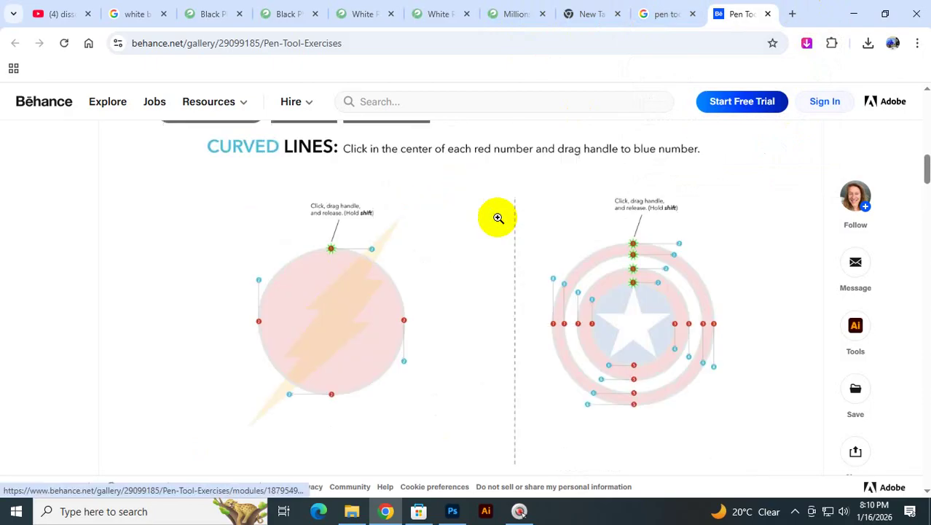
scroll(475, 337, up, 1)
scroll(399, 360, up, 4)
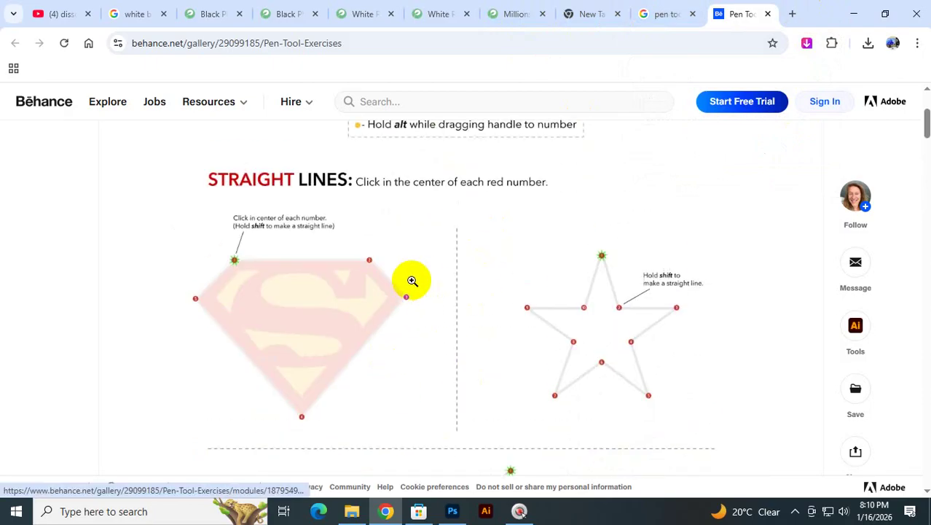
scroll(450, 277, up, 3)
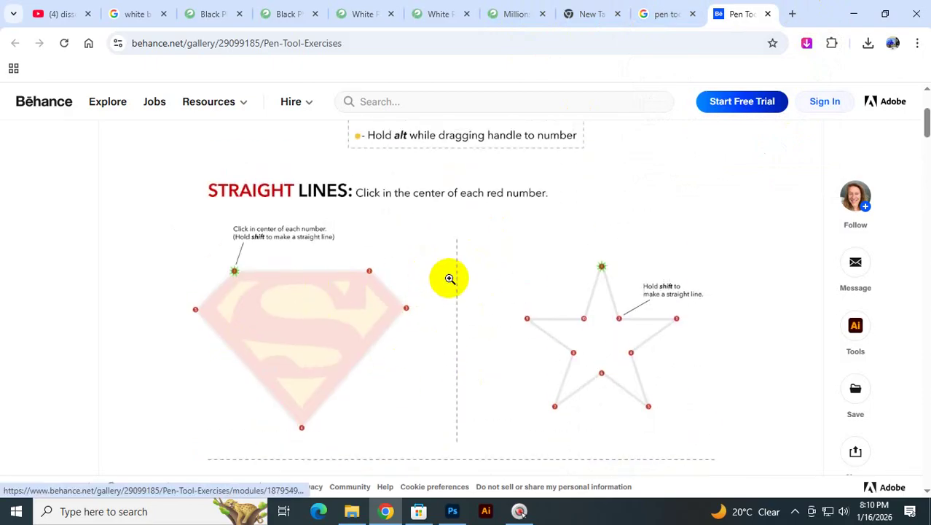
scroll(456, 278, down, 8)
scroll(481, 275, up, 5)
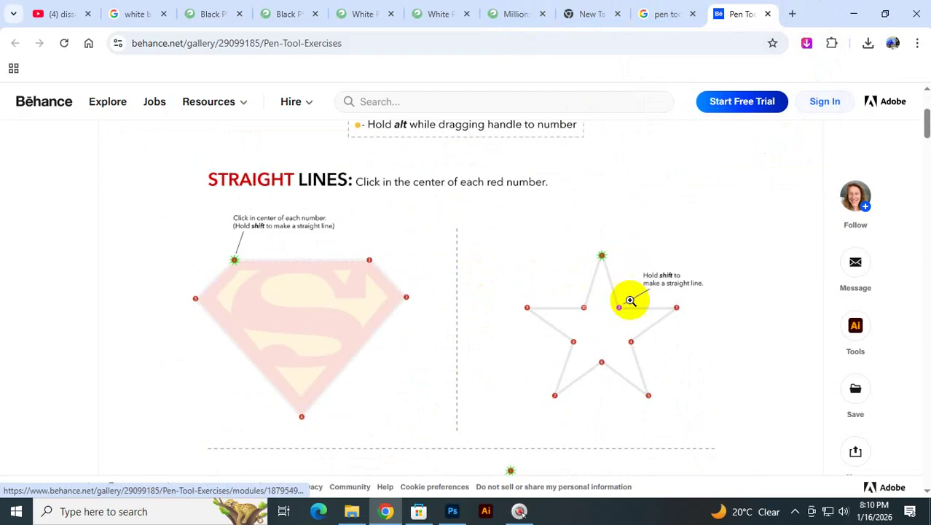
scroll(624, 328, down, 8)
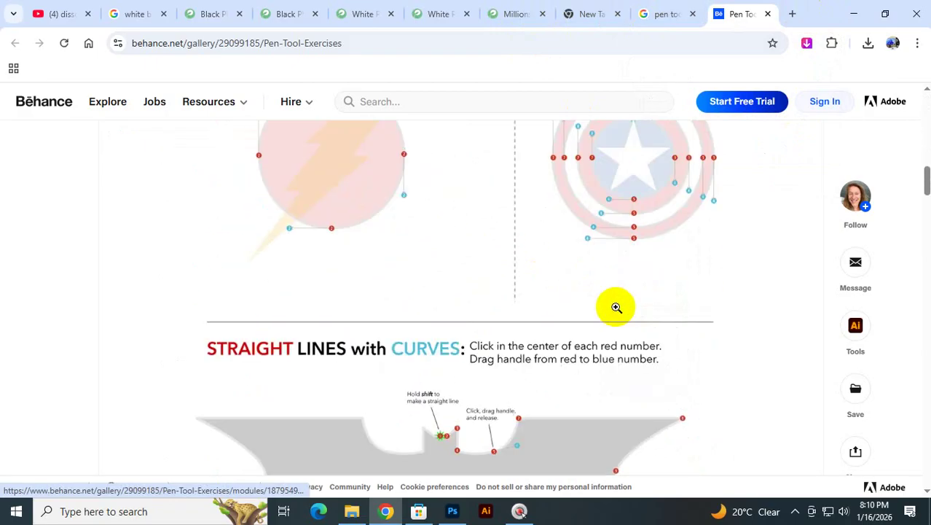
scroll(615, 308, up, 3)
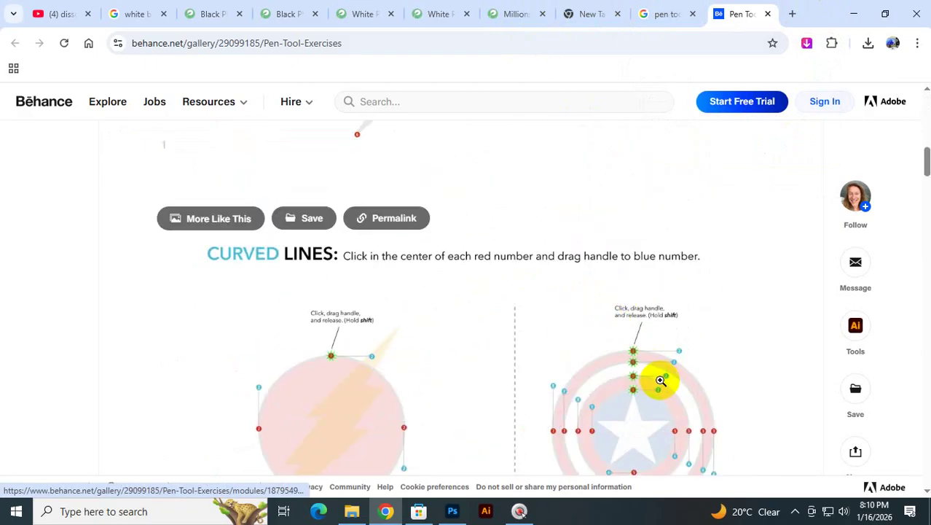
scroll(660, 377, down, 6)
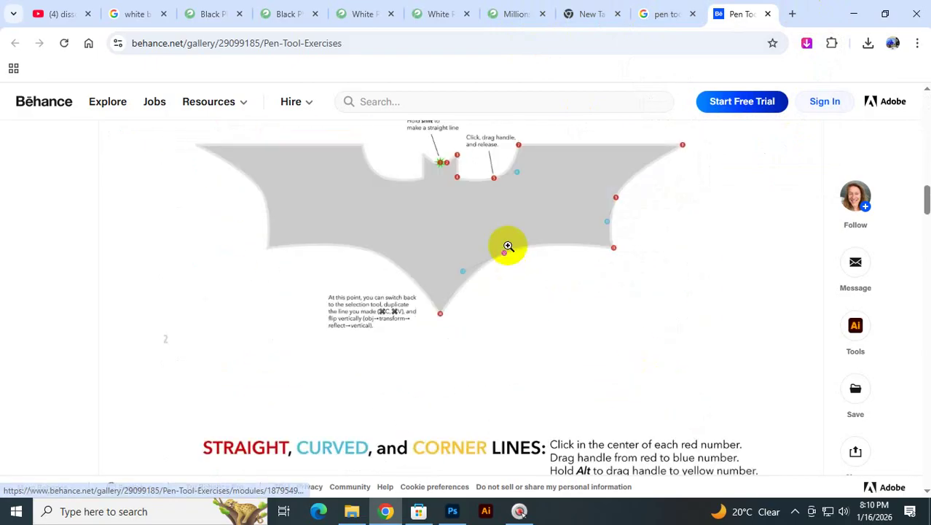
- Scan the Behance page with Imageye and download the Straight, Curved, and Corner Lines sheet as Original (PNG)
click(807, 44)
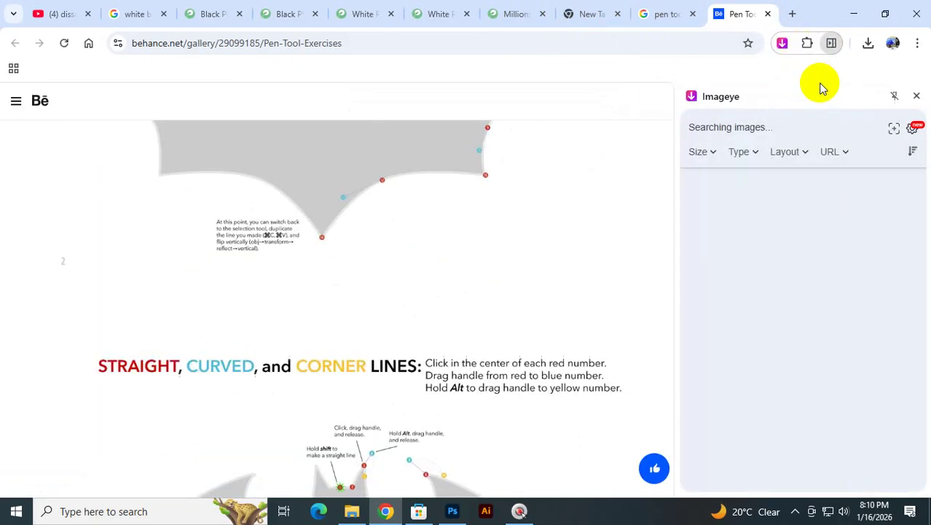
click(743, 401)
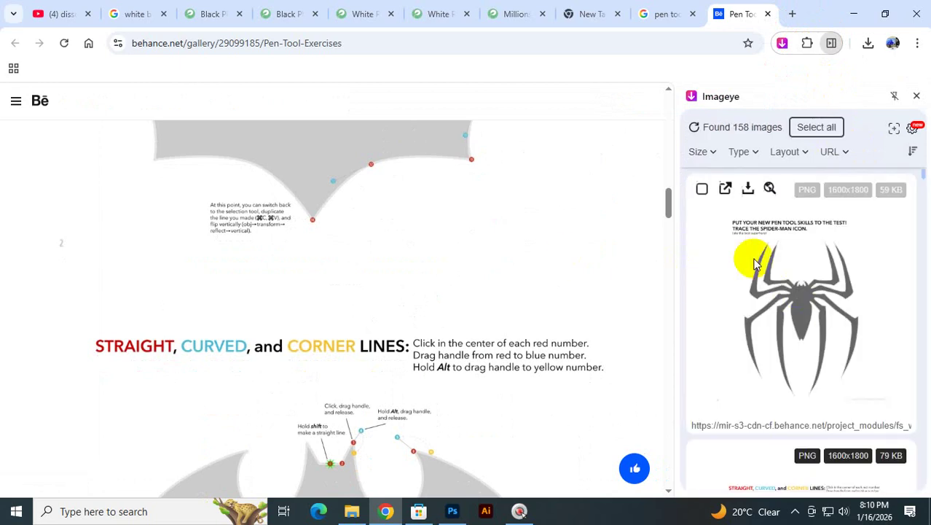
scroll(821, 292, down, 3)
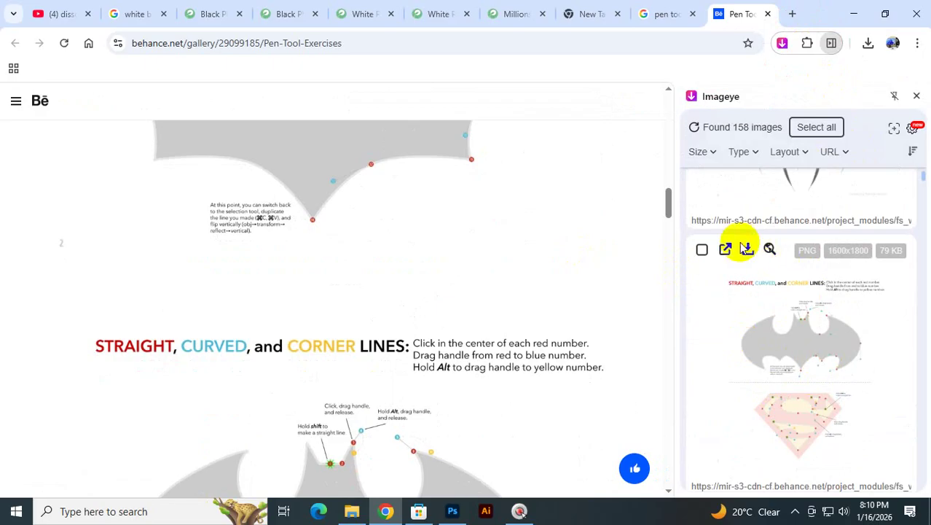
mouse_move(747, 249)
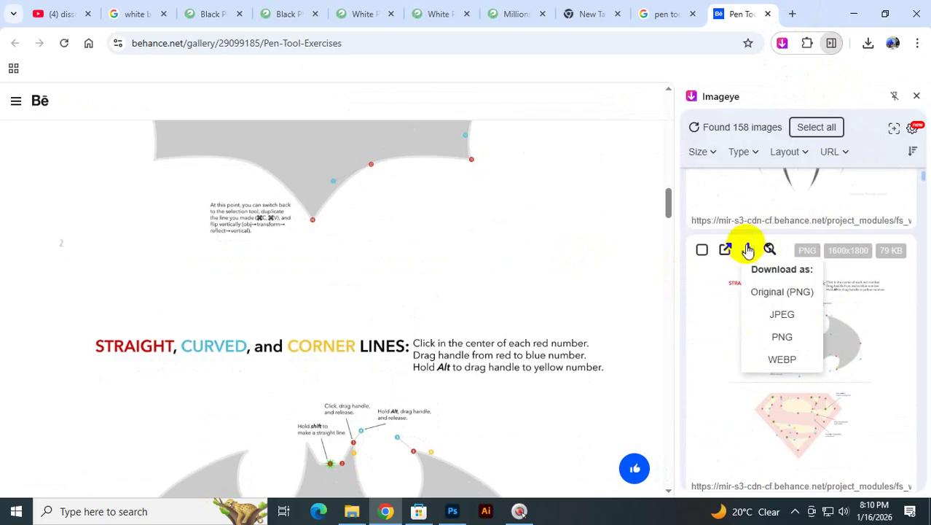
click(778, 293)
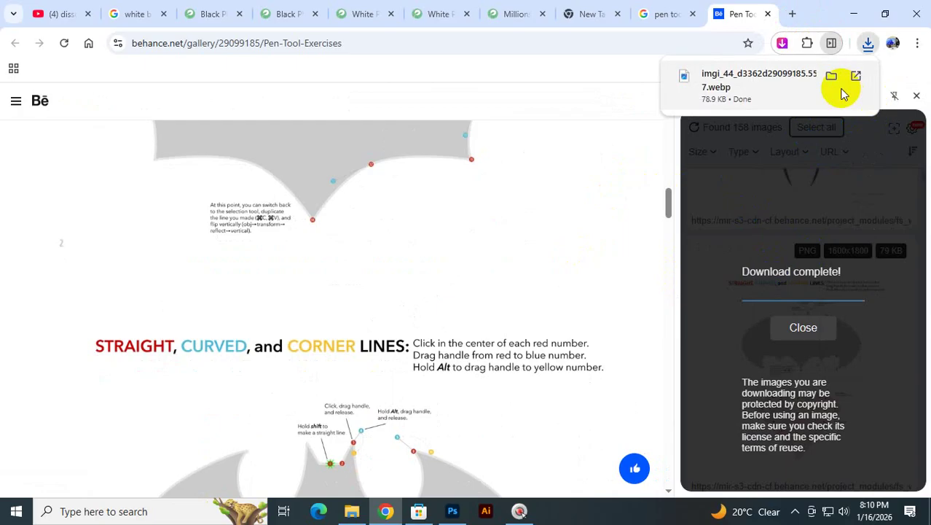
- Close Imageye and the enlarged exercise image to return to the Behance project page
click(594, 195)
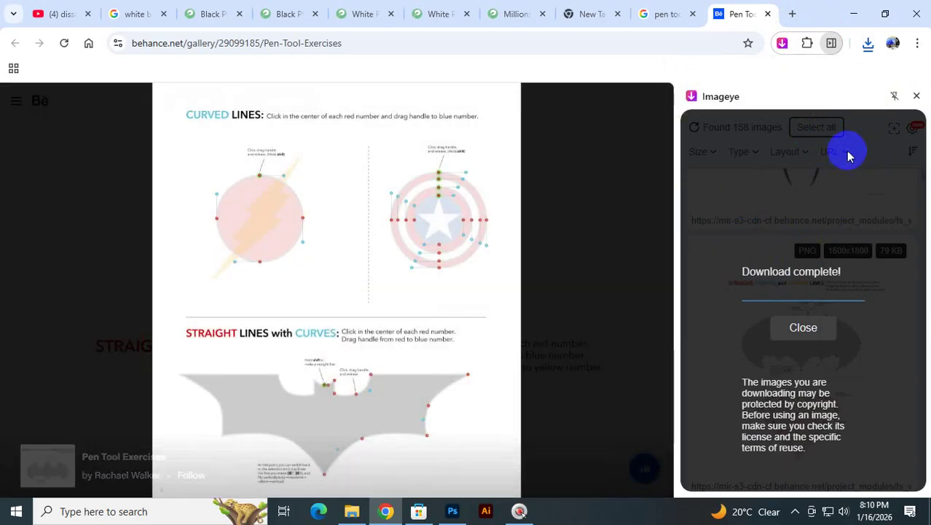
click(917, 97)
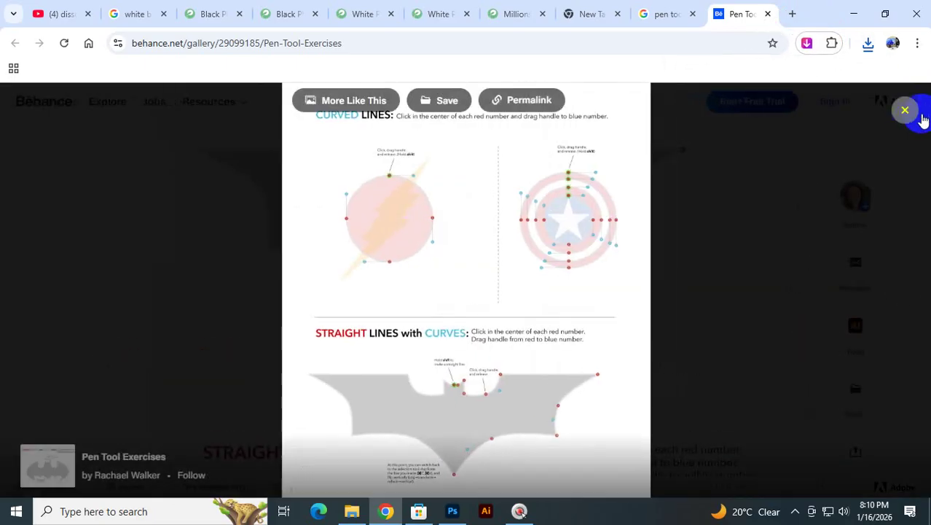
click(906, 107)
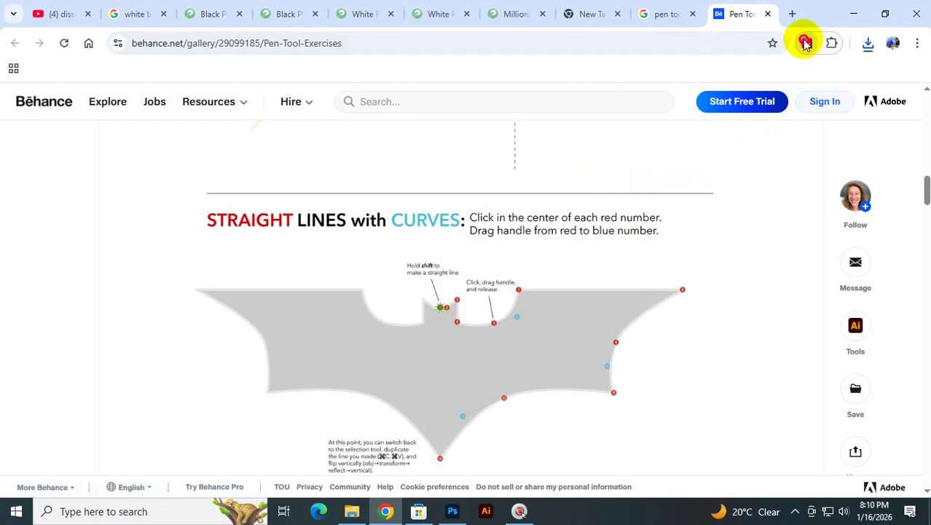
- Scan the Behance page with Imageye and download the How To: Pen Tool sheet with the straight-line exercises
click(805, 43)
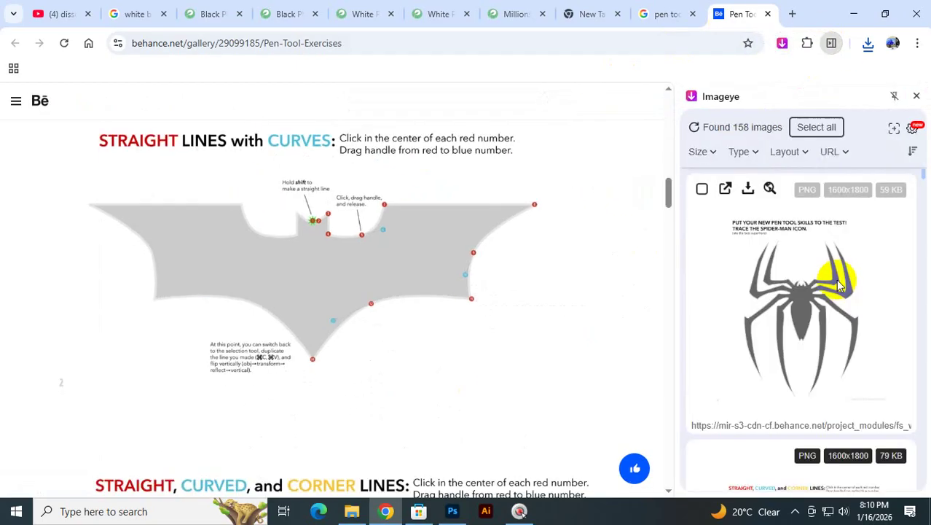
scroll(838, 284, down, 3)
scroll(800, 307, down, 3)
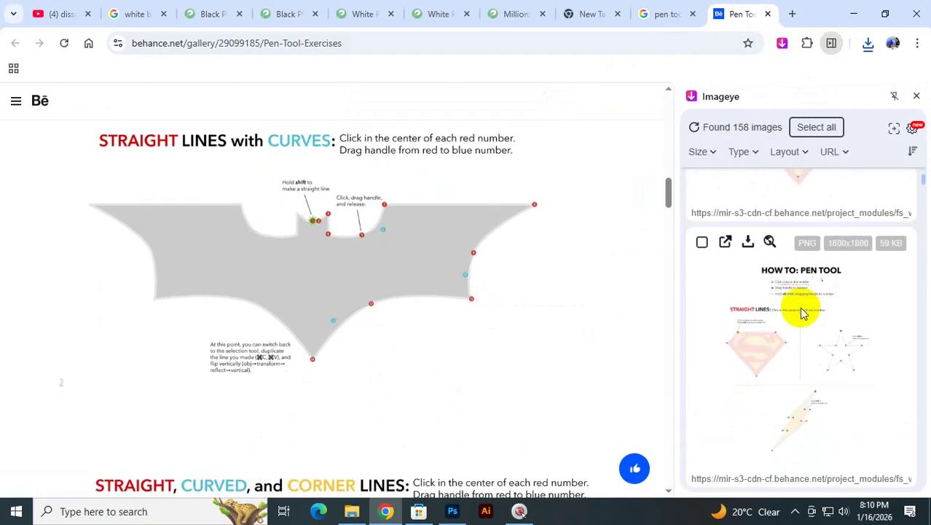
click(747, 243)
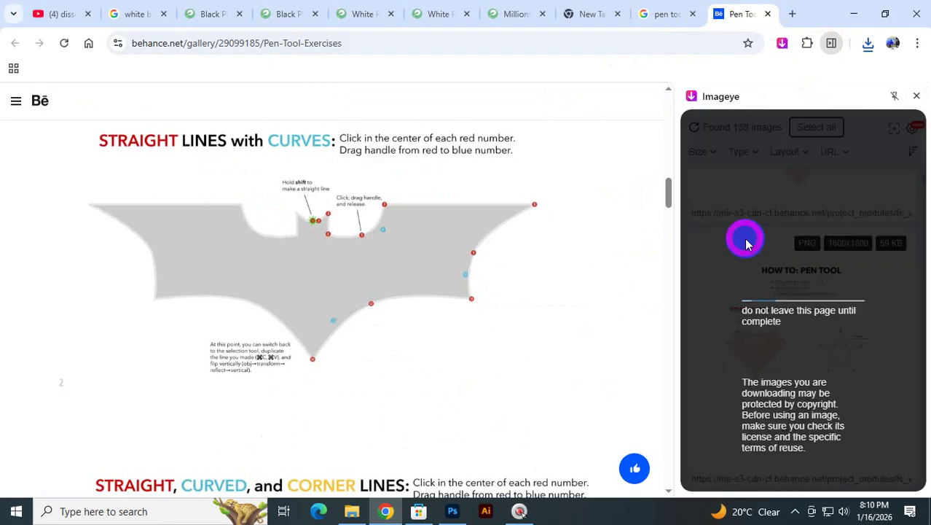
click(800, 340)
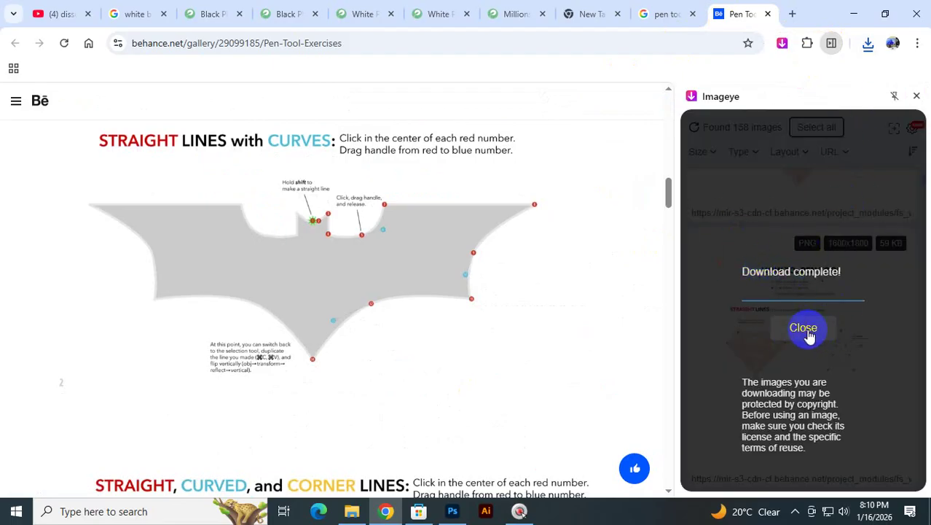
click(808, 333)
- Download the 1600x1800 sheet with the Curved Lines and Straight Lines with Curves exercises
scroll(809, 324, down, 3)
scroll(801, 299, up, 2)
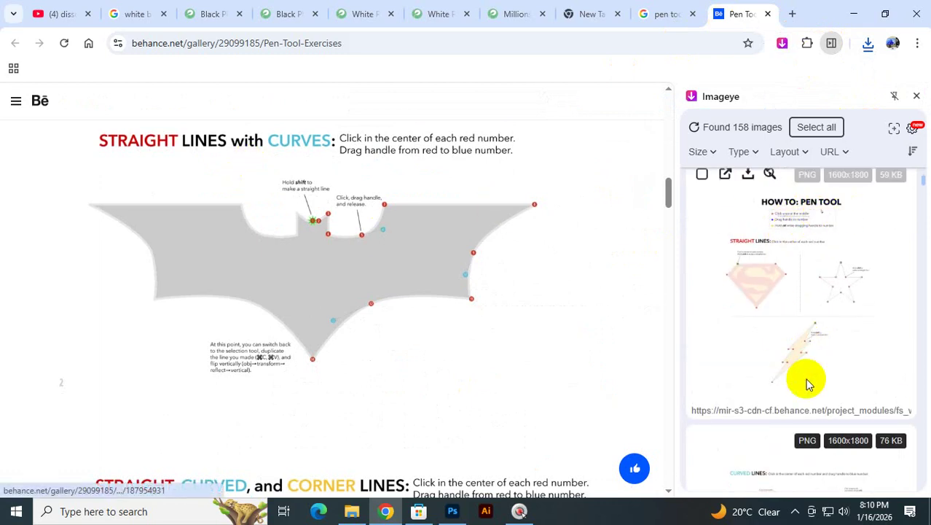
scroll(807, 379, down, 8)
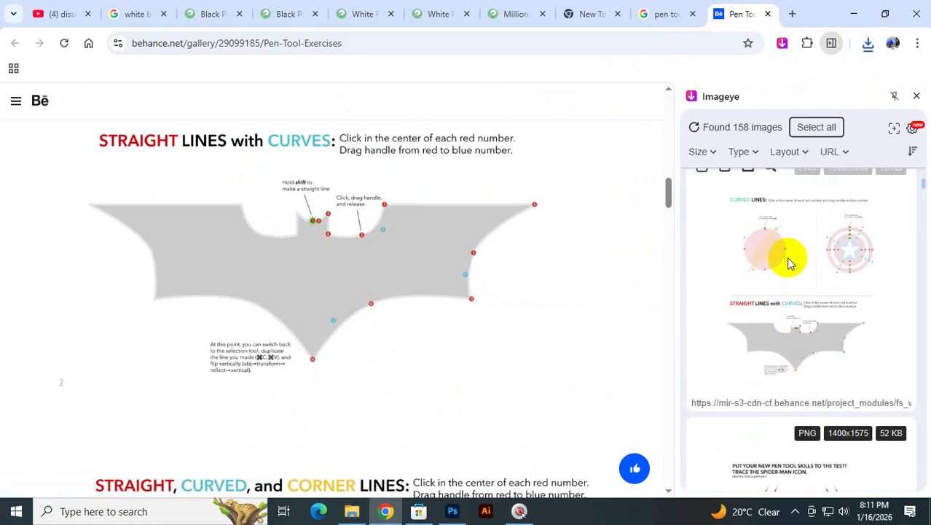
scroll(765, 241, up, 3)
click(754, 310)
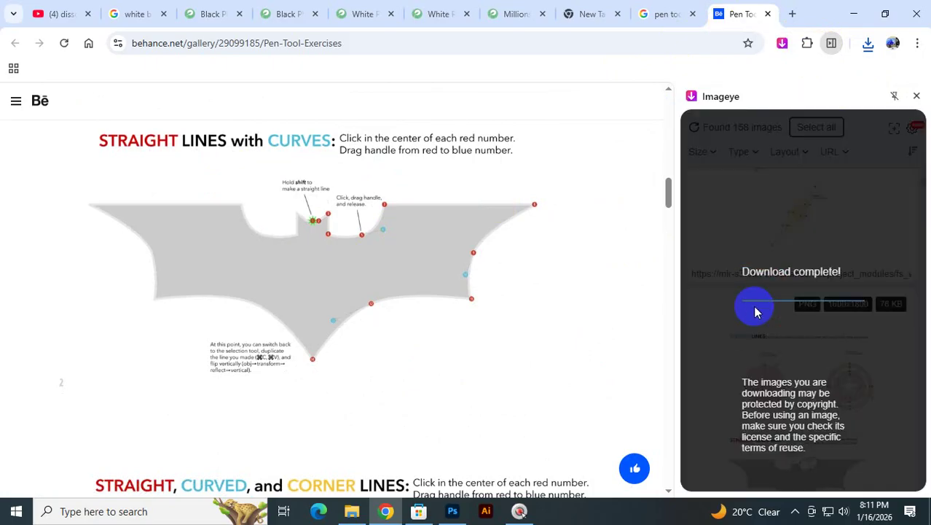
- Download the 1400x1575 Spider-Man icon tracing sheet as Original (PNG)
scroll(802, 338, down, 4)
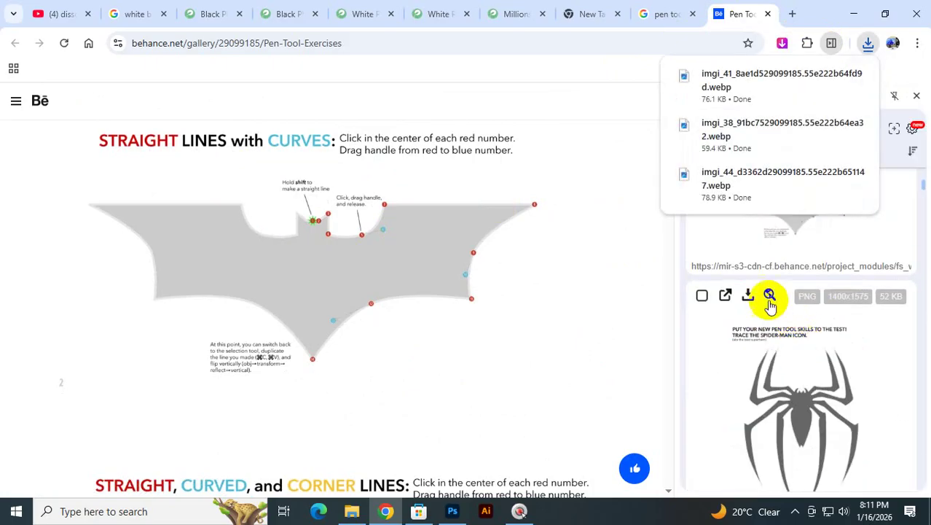
mouse_move(753, 302)
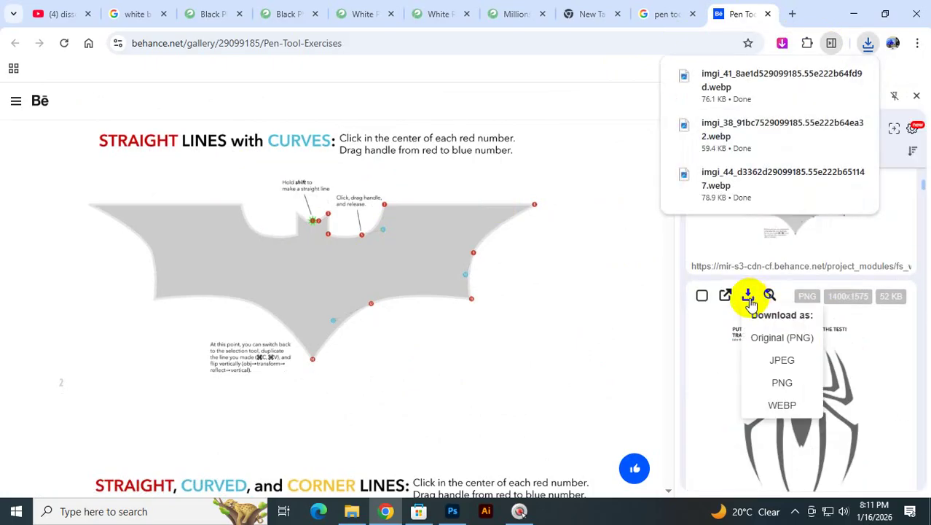
click(760, 337)
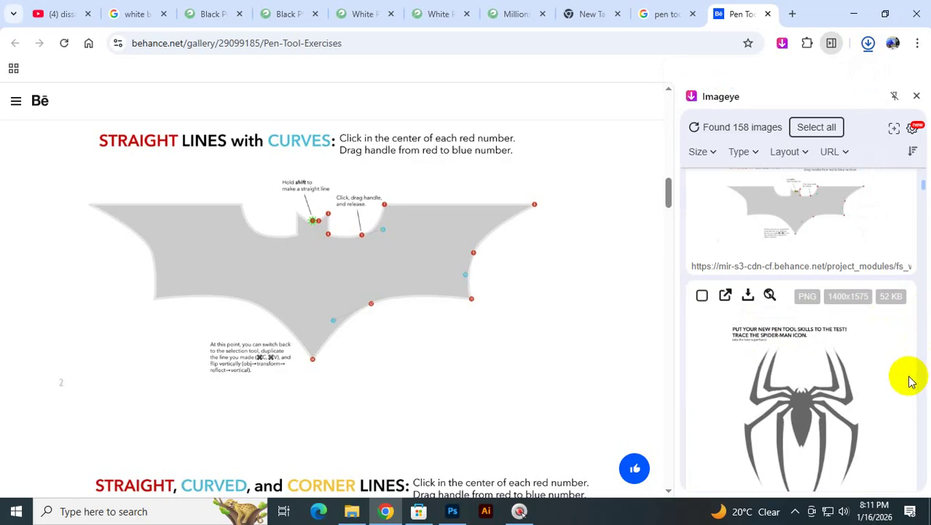
- Download the 1400x1575 Straight, Curved, and Corner Lines sheet with the bat and Superman shapes
scroll(906, 380, down, 3)
scroll(765, 391, down, 3)
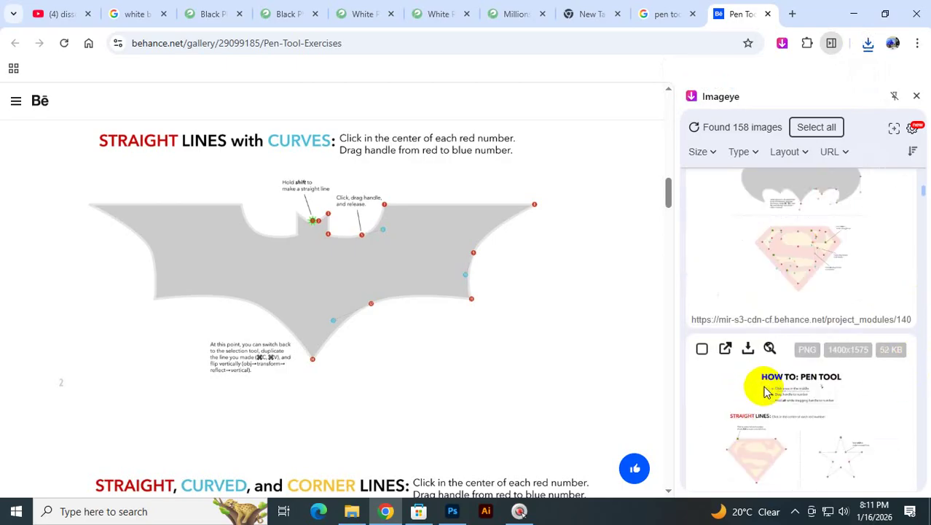
scroll(749, 378, up, 3)
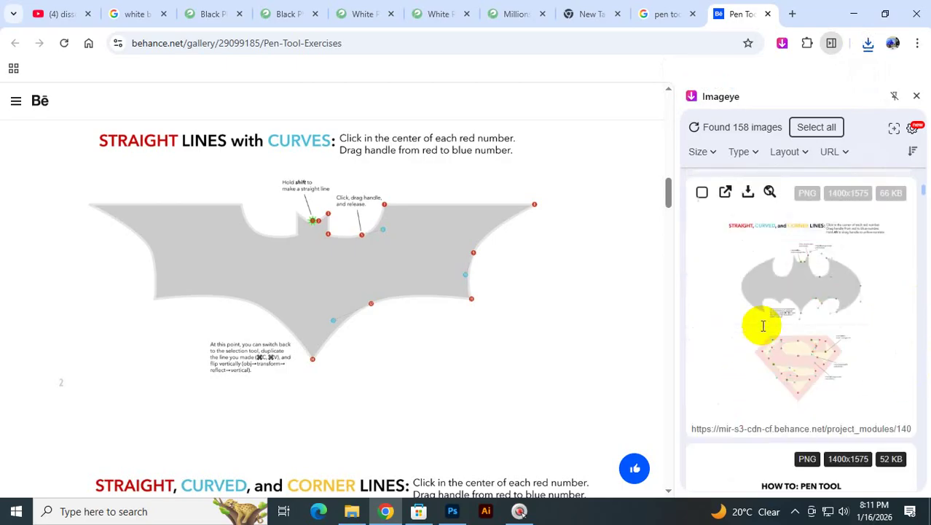
click(750, 293)
click(760, 328)
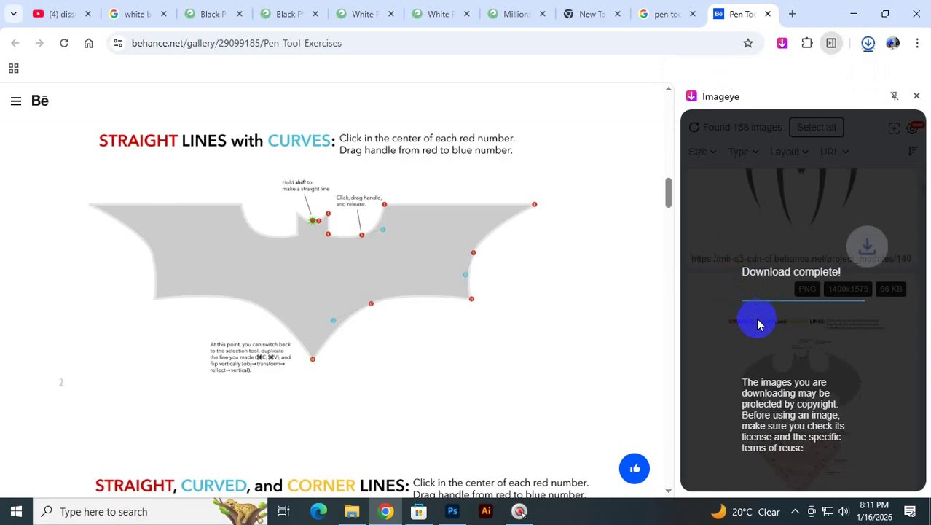
- Mark the 1400x1575 Curved Lines sheet and look through the remaining Imageye results for further practice images
scroll(776, 339, down, 5)
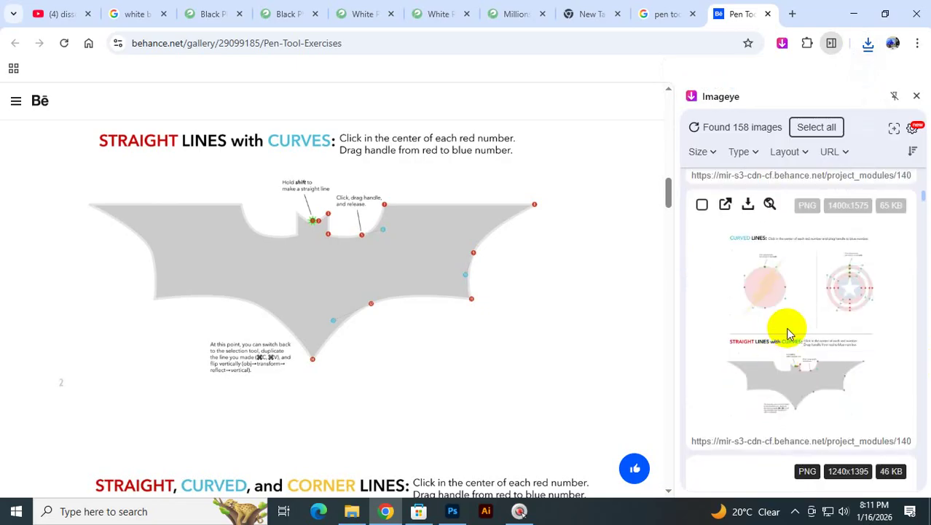
click(748, 205)
click(762, 246)
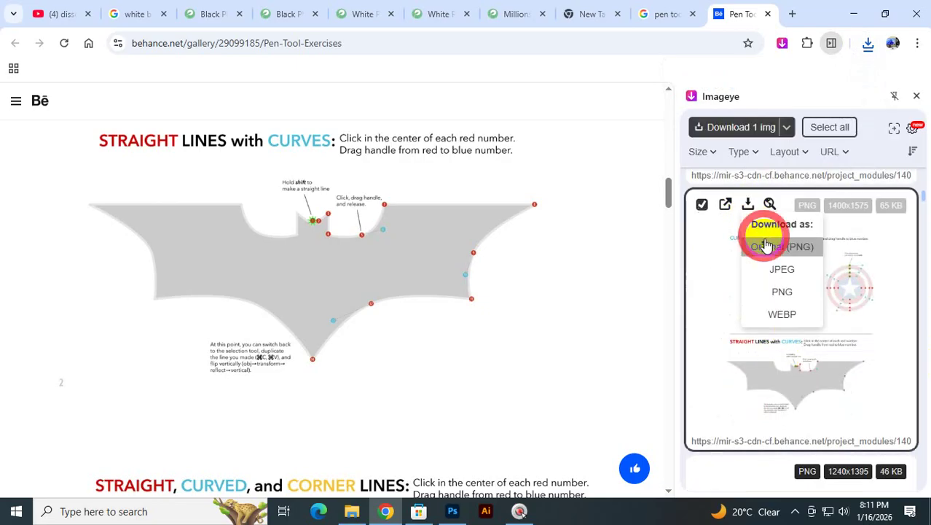
scroll(881, 328, up, 2)
scroll(874, 332, down, 10)
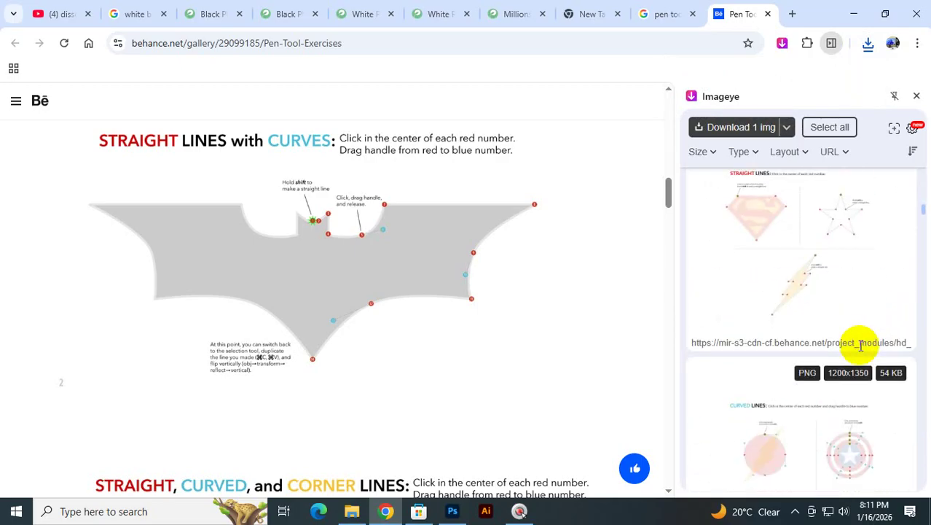
scroll(863, 335, down, 11)
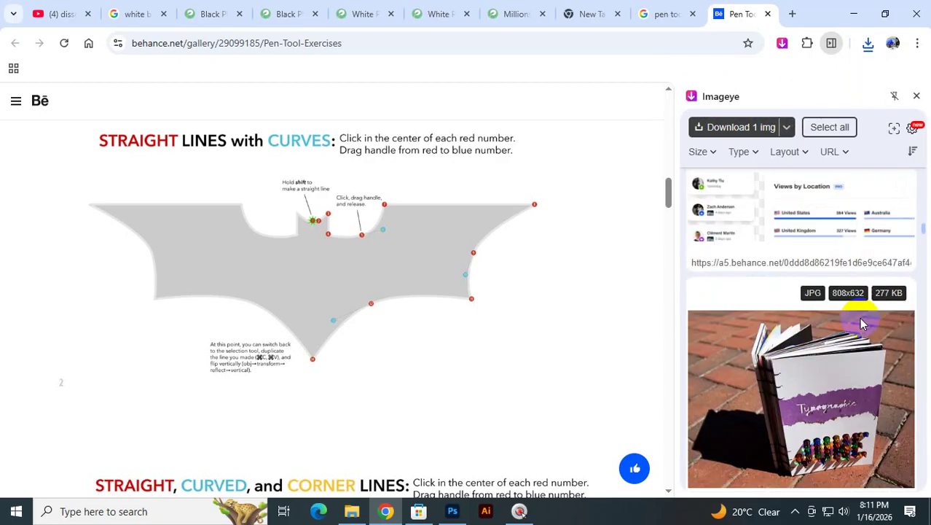
scroll(862, 330, up, 10)
scroll(859, 325, down, 5)
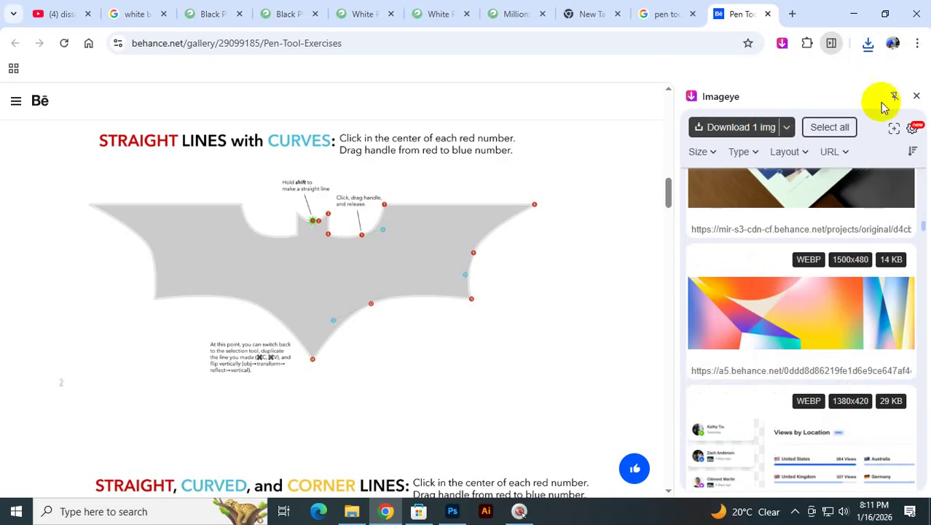
- Open the folder containing the Imageye downloads and delete the duplicate bat and Superman sheet whose name starts with imgi_44
click(867, 45)
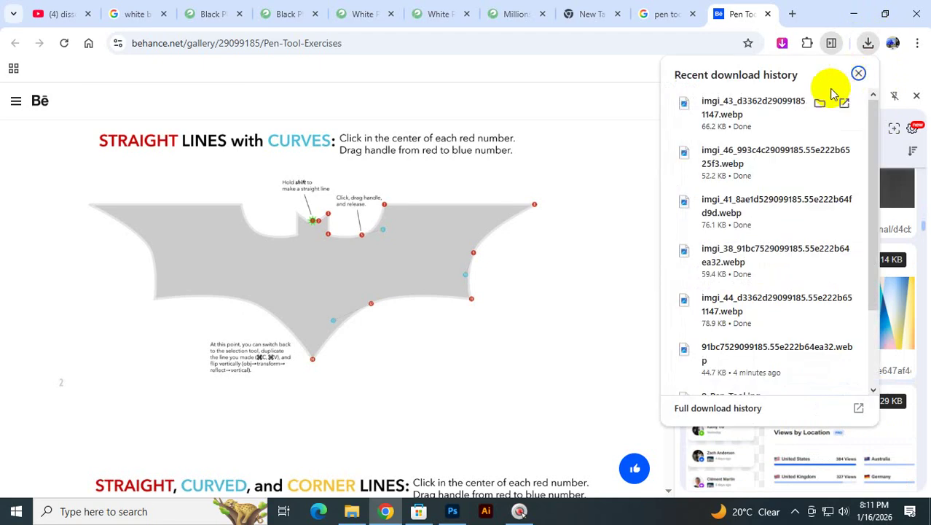
click(831, 97)
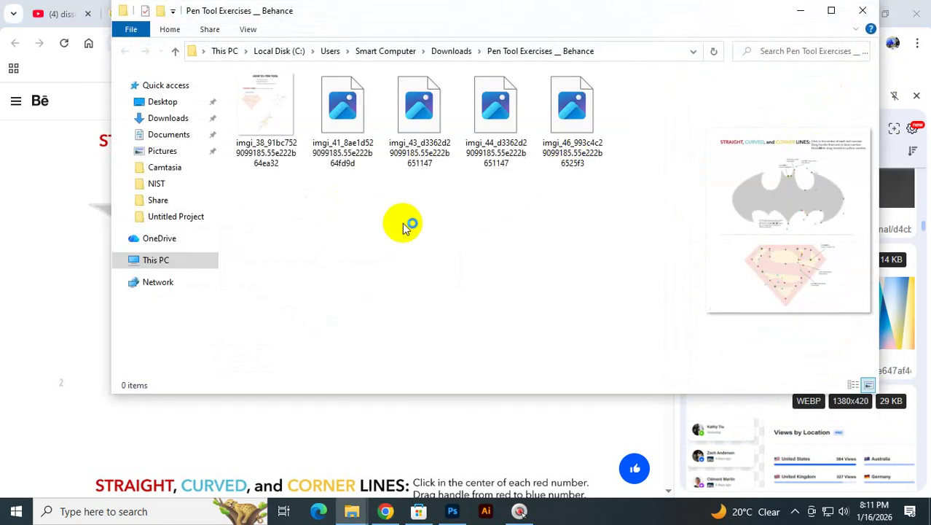
click(438, 266)
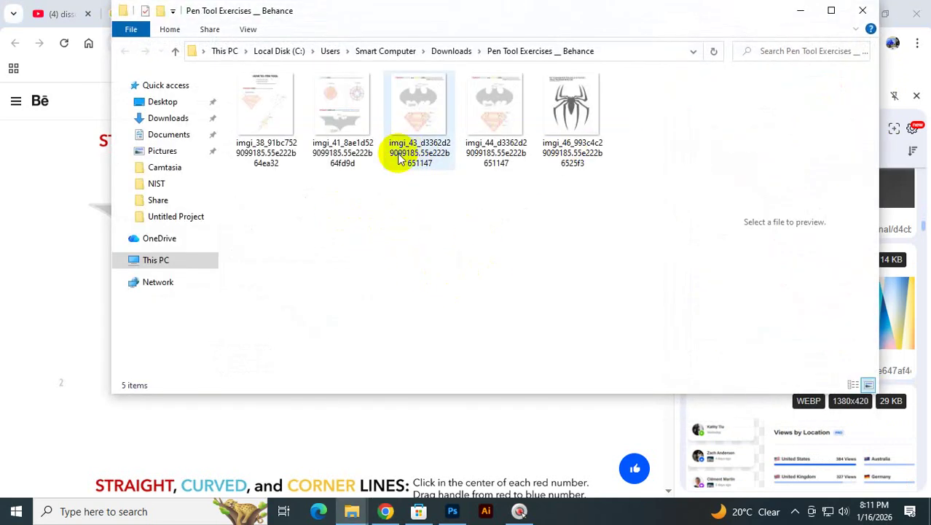
click(501, 140)
key(Delete)
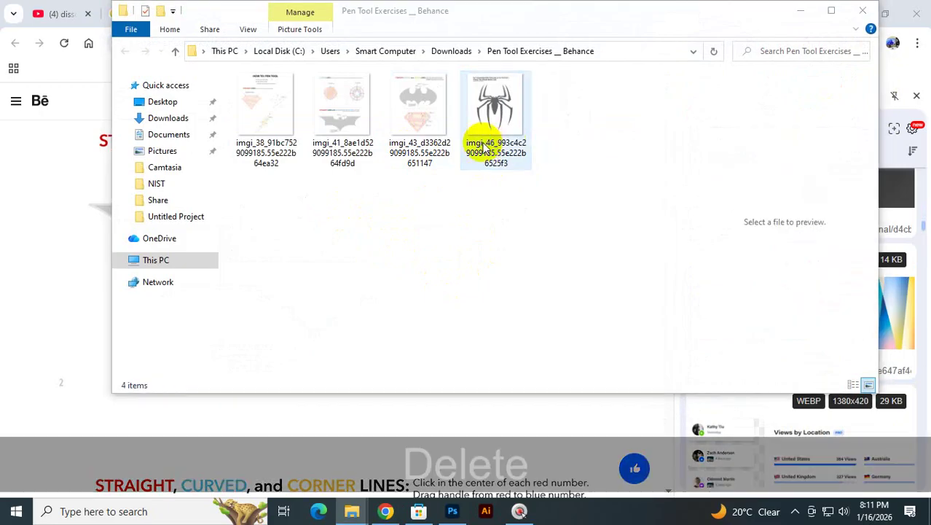
- Try to open the downloaded exercise images in Photoshop, and return to the Behance page in Chrome
drag(394, 209, 629, 78)
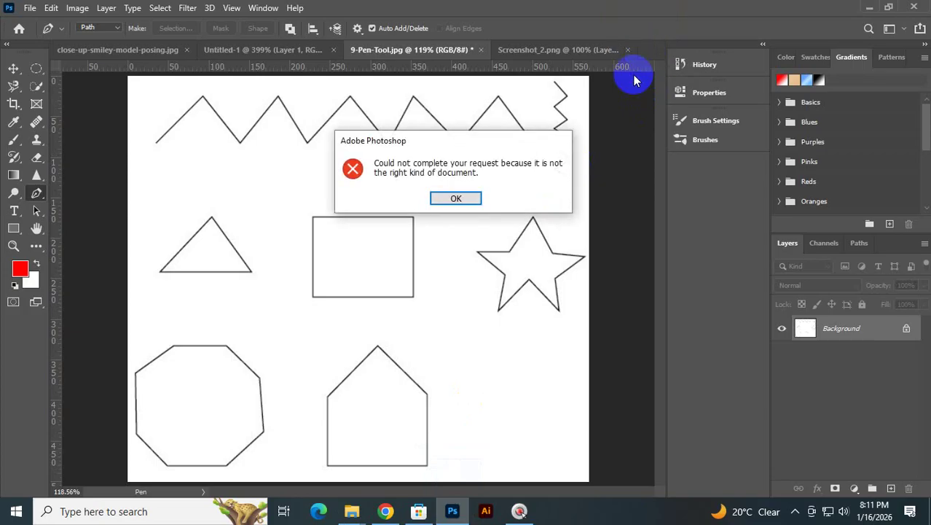
click(384, 509)
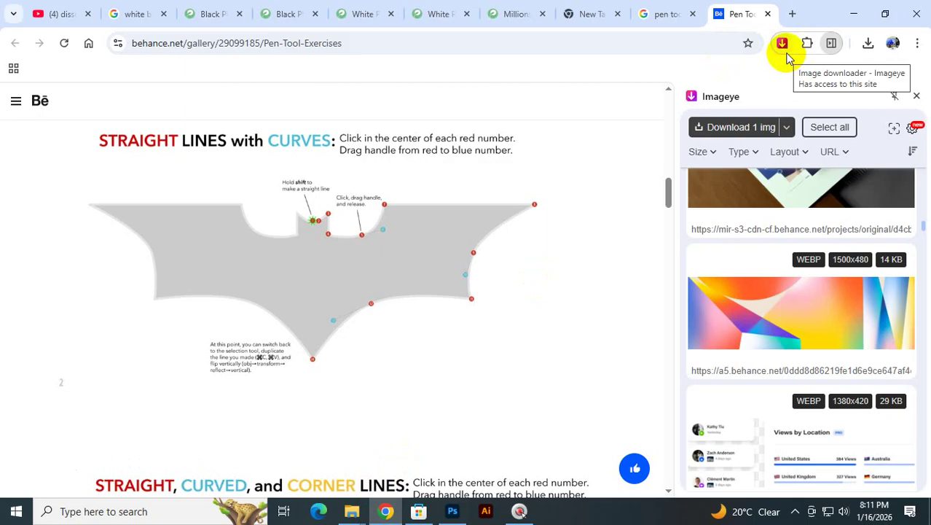
- Check which file types are offered for saving the lightning-bolt exercise image, cancel the save, and close Imageye
scroll(355, 133, up, 5)
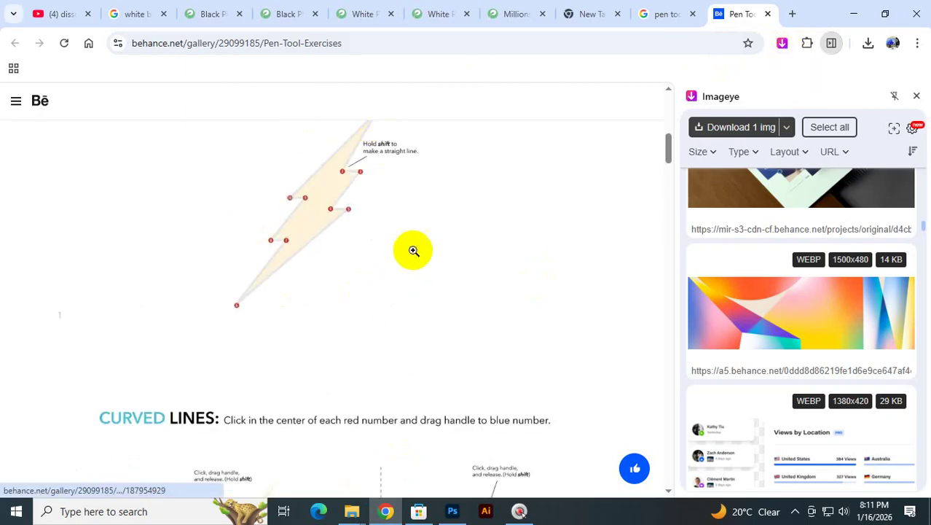
right_click(336, 212)
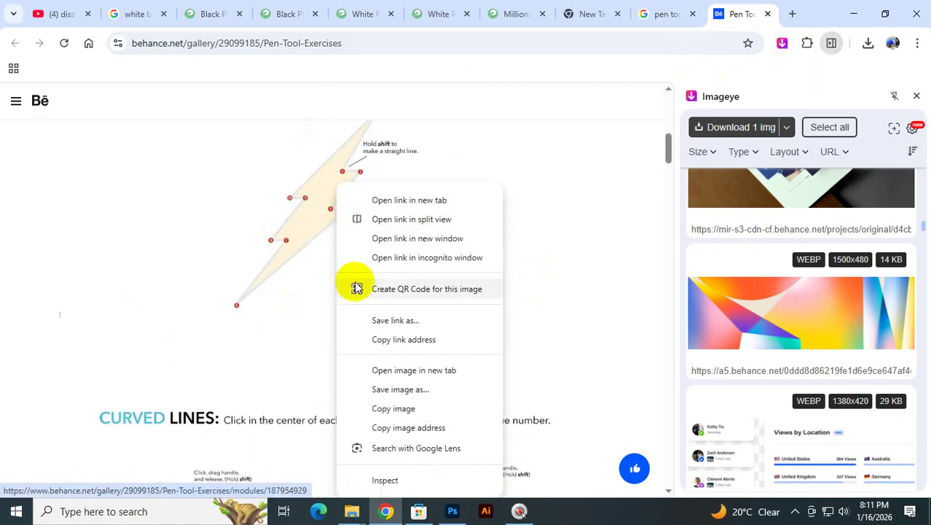
click(400, 389)
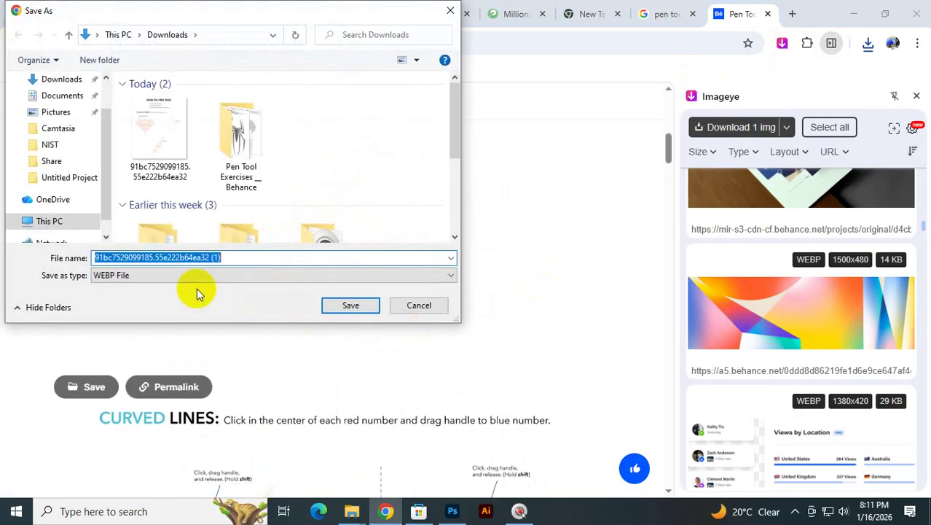
click(189, 277)
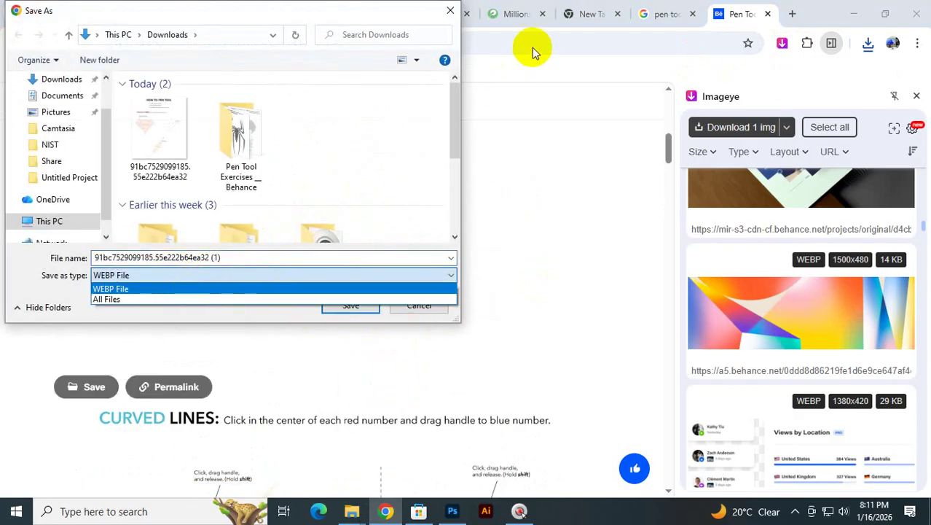
click(452, 10)
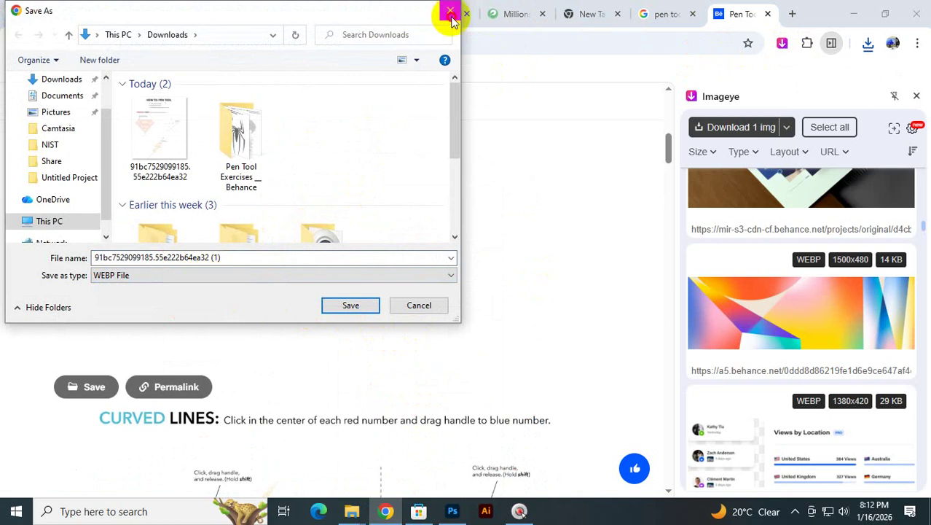
click(451, 14)
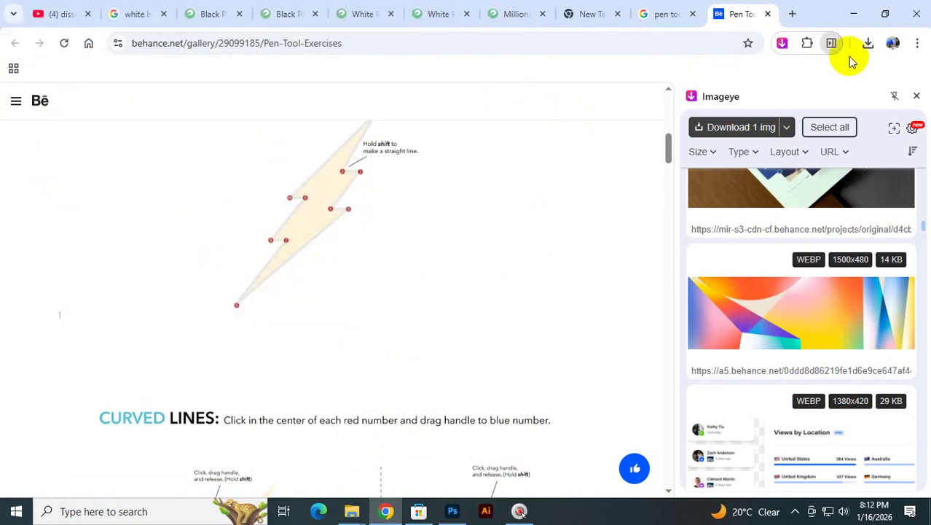
click(915, 97)
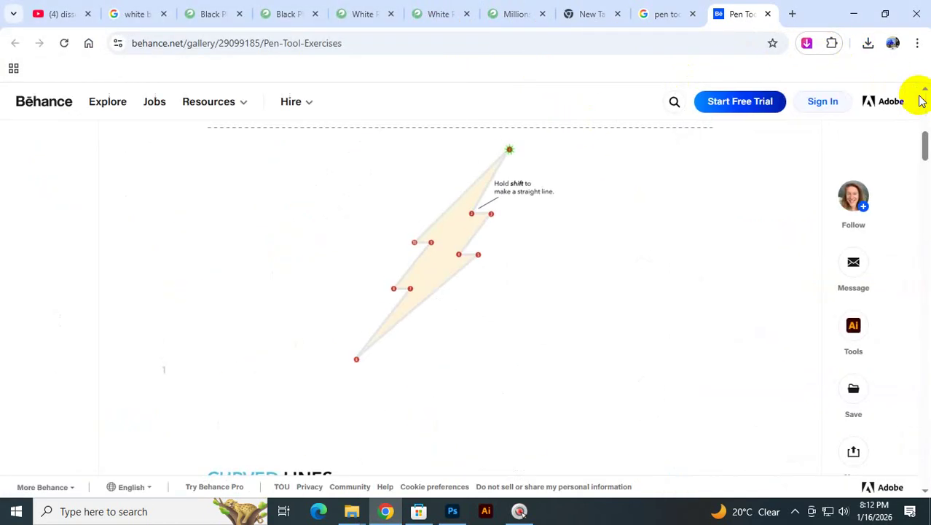
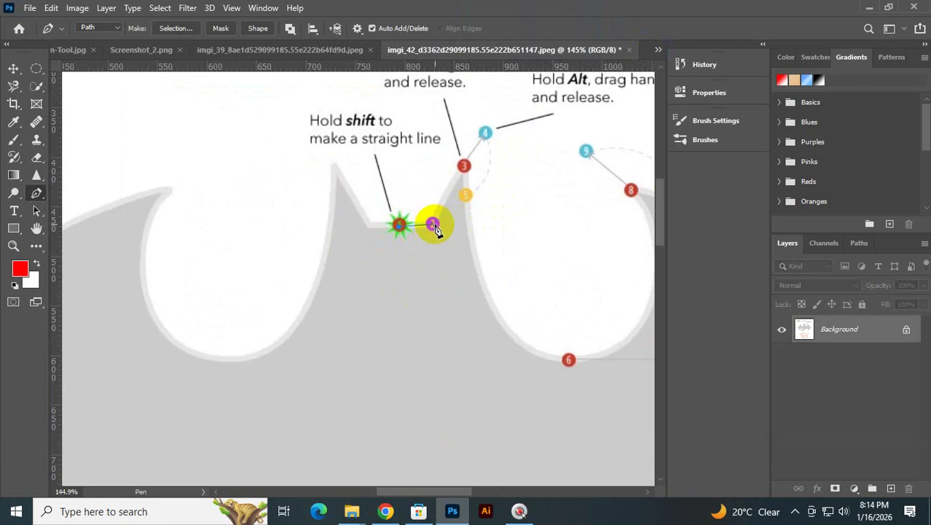
- Draw a straight horizontal Pen segment from marker 1 to marker 2 of the bat outline, constraining its angle
mouse_move(436, 229)
mouse_down()
mouse_move(457, 208)
mouse_move(440, 237)
mouse_up()
key(shift)
key(shift)
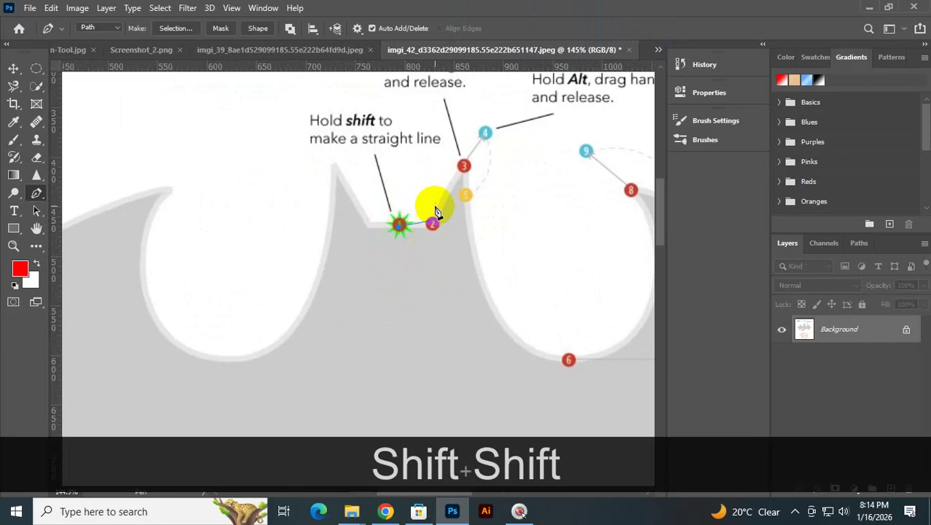
key(shift)
key(shift)
key(shift)
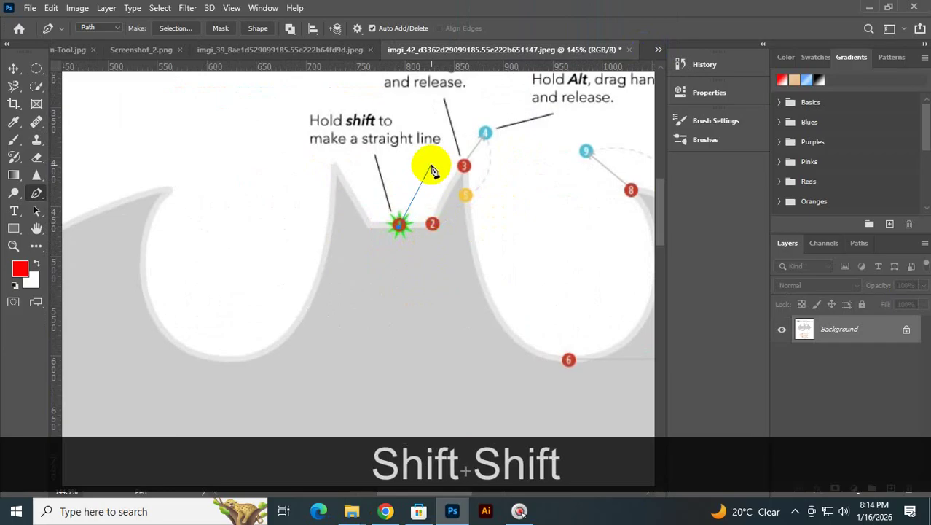
key(shift)
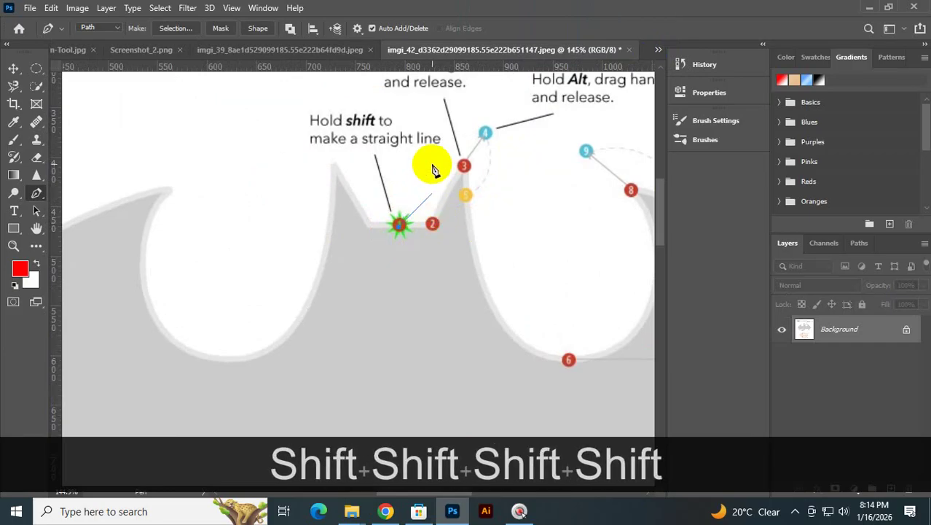
key(shift)
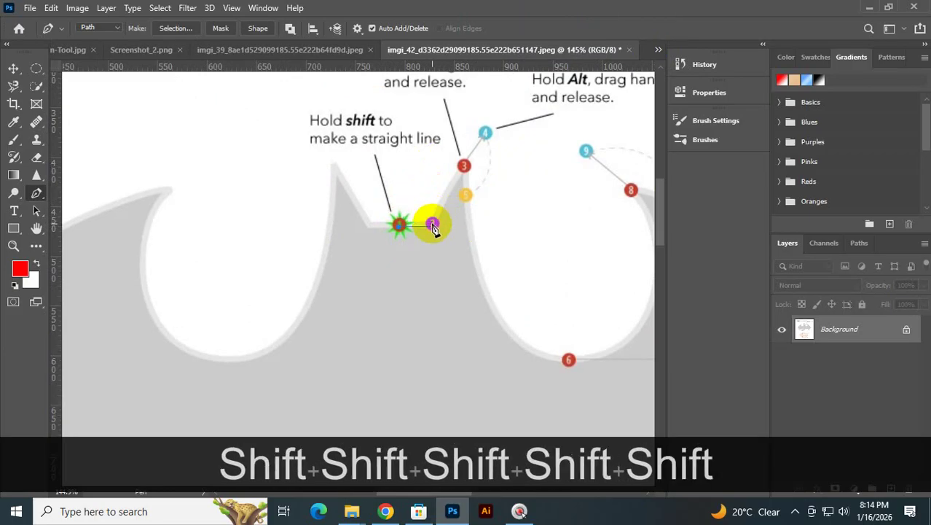
click(433, 226)
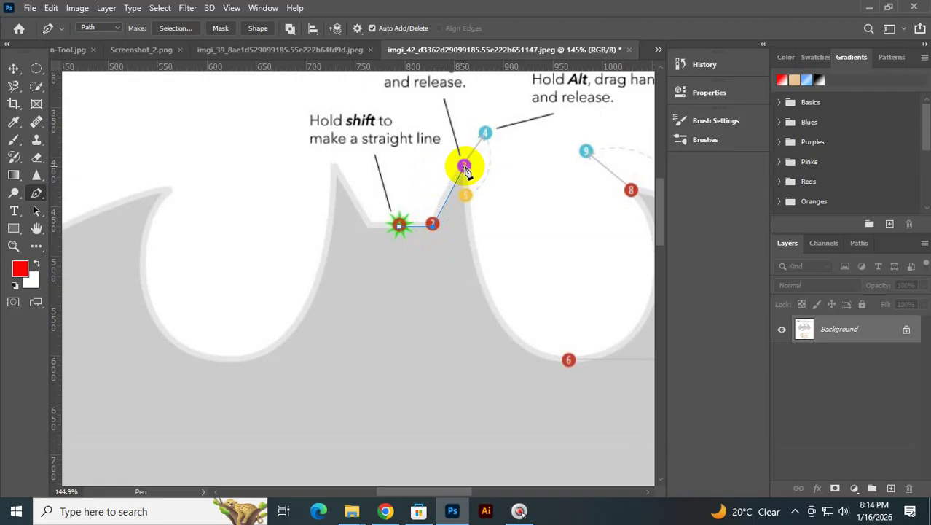
- Try a corner anchor without handles on marker 3 of the bat outline and undo it
drag(464, 168, 491, 137)
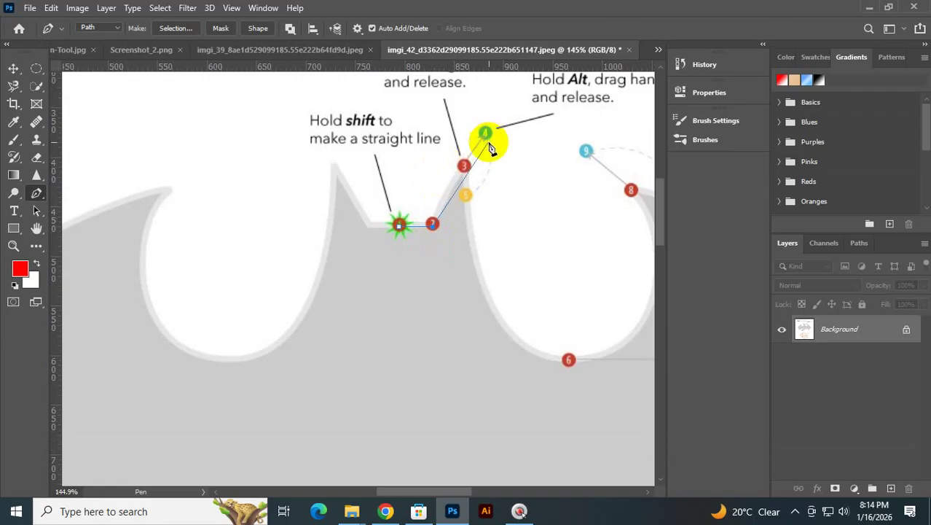
scroll(532, 140, up, 2)
key(space)
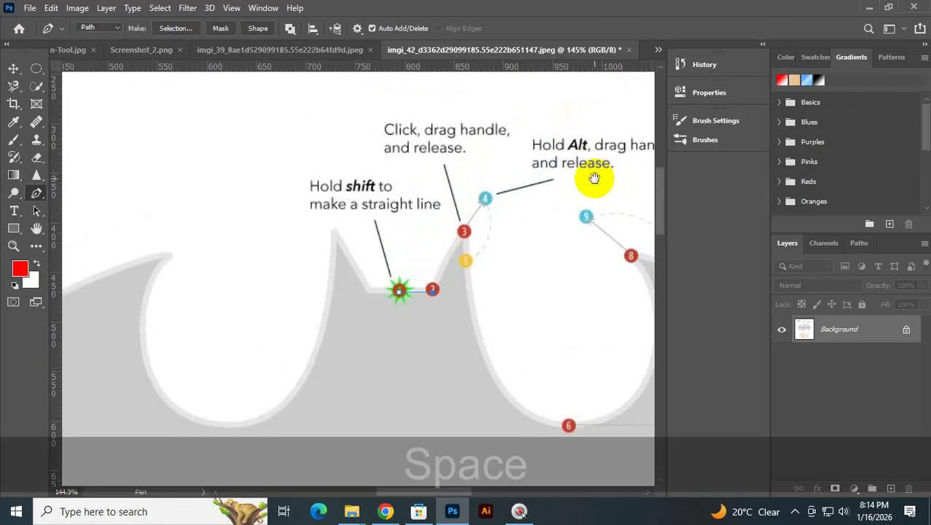
drag(593, 179, 493, 146)
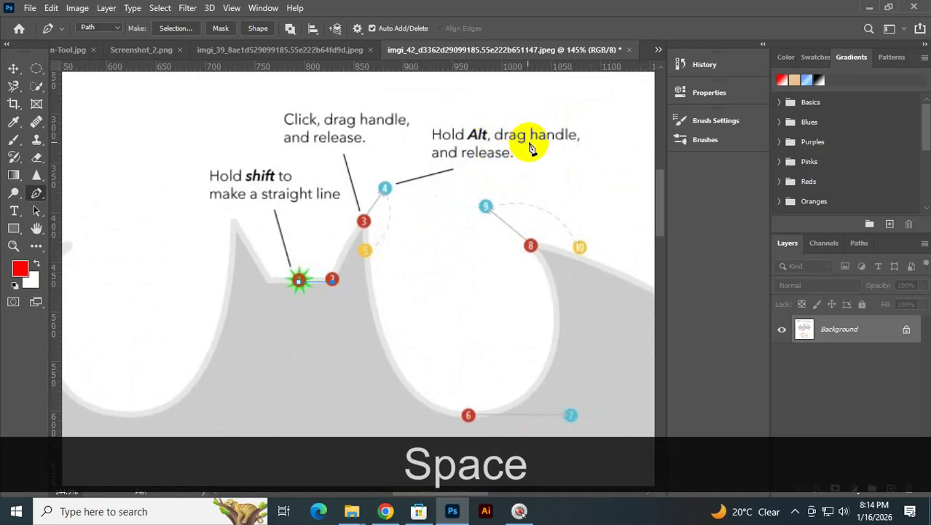
drag(363, 212, 368, 228)
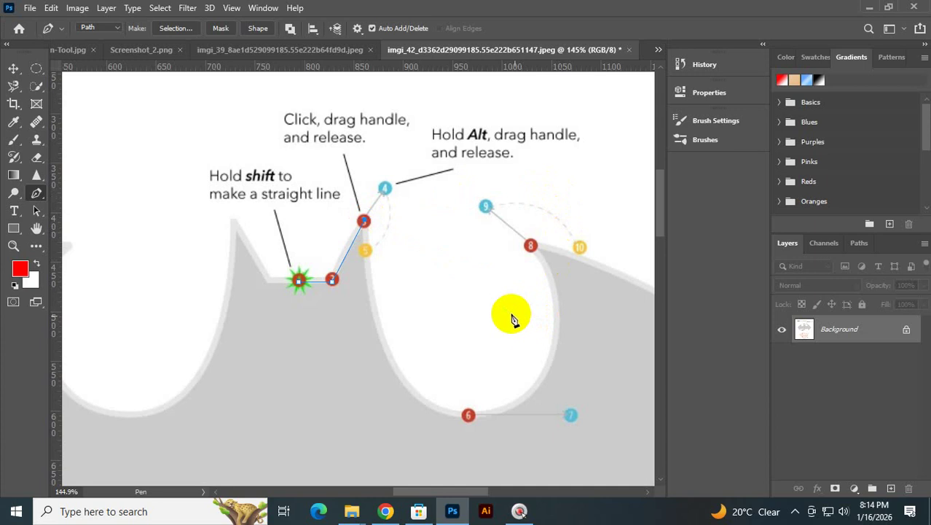
key(ctrl+z)
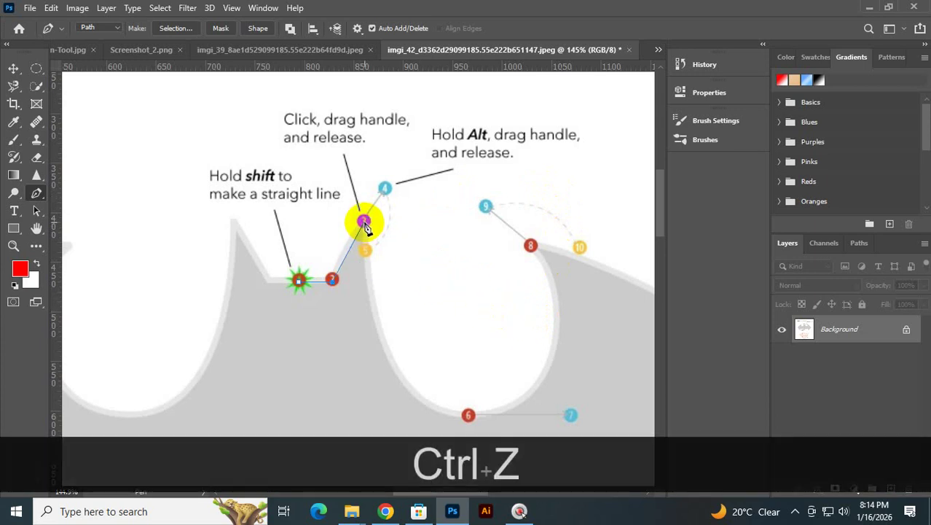
- Try an anchor on marker 3 with its handle pulled to marker 4, readjust the handle, and undo the anchor
mouse_move(365, 220)
mouse_down()
mouse_move(389, 175)
mouse_move(383, 216)
mouse_move(387, 191)
mouse_move(392, 230)
mouse_move(407, 197)
mouse_move(372, 171)
mouse_move(324, 244)
mouse_move(459, 251)
mouse_move(403, 149)
mouse_move(329, 181)
mouse_move(320, 265)
mouse_move(441, 249)
mouse_move(443, 183)
mouse_move(390, 175)
mouse_move(446, 243)
mouse_move(443, 163)
mouse_move(407, 302)
mouse_move(428, 193)
mouse_move(377, 140)
mouse_move(326, 260)
mouse_move(380, 307)
mouse_move(443, 150)
mouse_move(341, 222)
mouse_move(472, 183)
mouse_move(480, 155)
mouse_move(690, 246)
mouse_move(302, 145)
mouse_move(211, 235)
mouse_move(277, 264)
mouse_move(318, 193)
mouse_move(264, 205)
mouse_move(258, 190)
mouse_move(236, 228)
mouse_up()
click(257, 187)
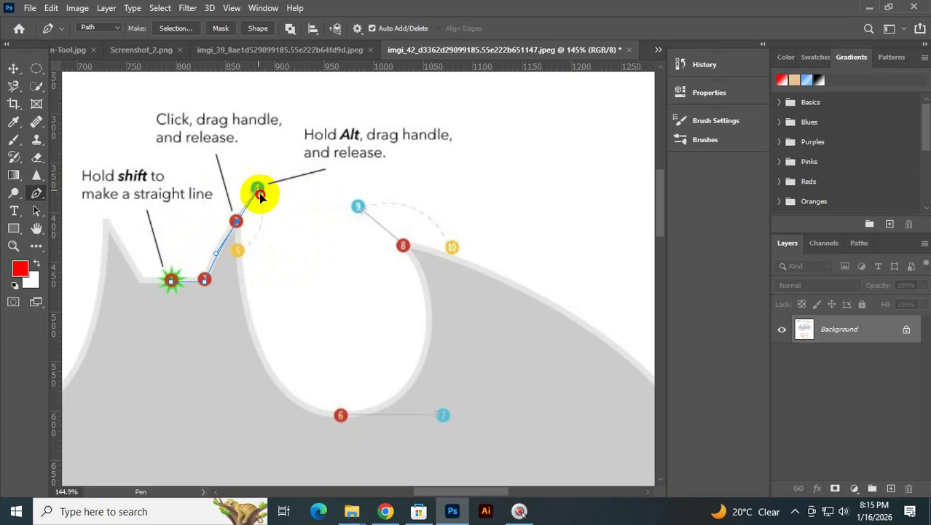
drag(256, 189, 271, 208)
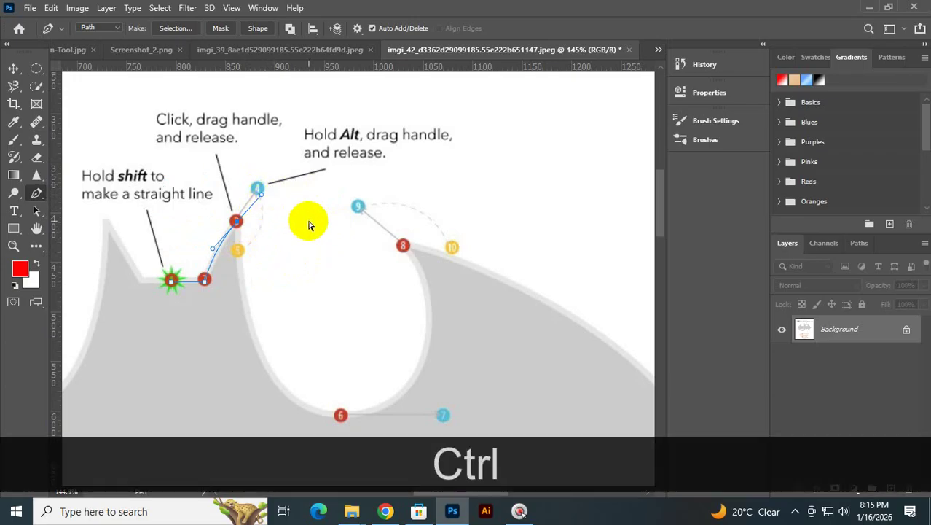
key(ctrl+z)
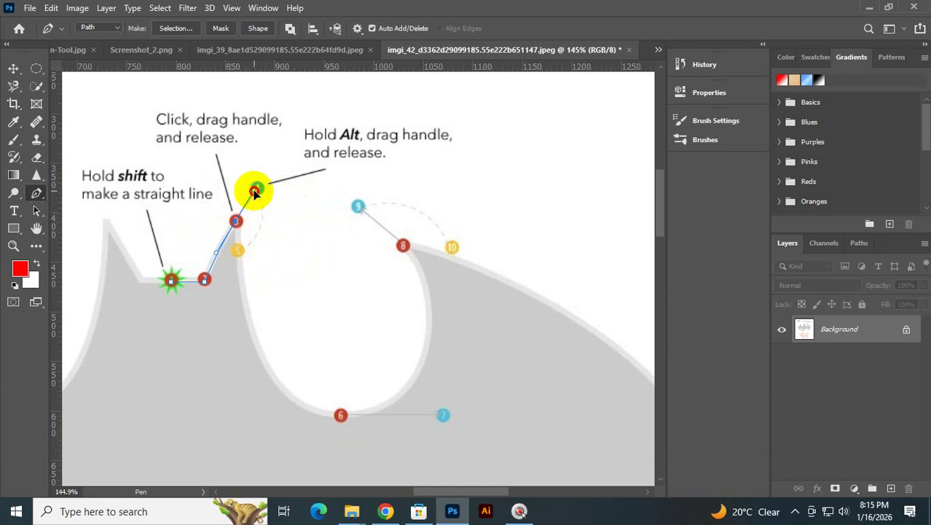
click(256, 189)
key(ctrl)
key(ctrl+z)
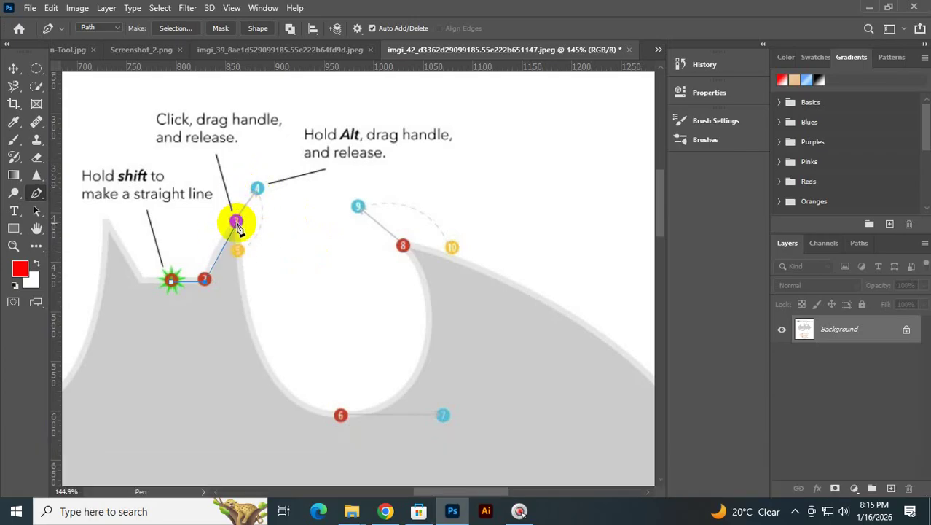
- Place the anchor on marker 3 again and pull its direction handle out to marker 4
drag(237, 222, 256, 195)
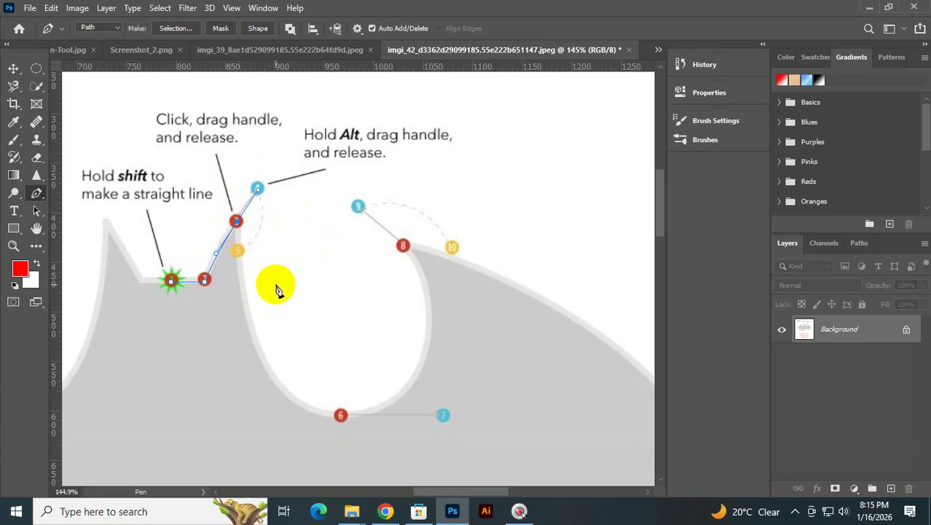
click(206, 281)
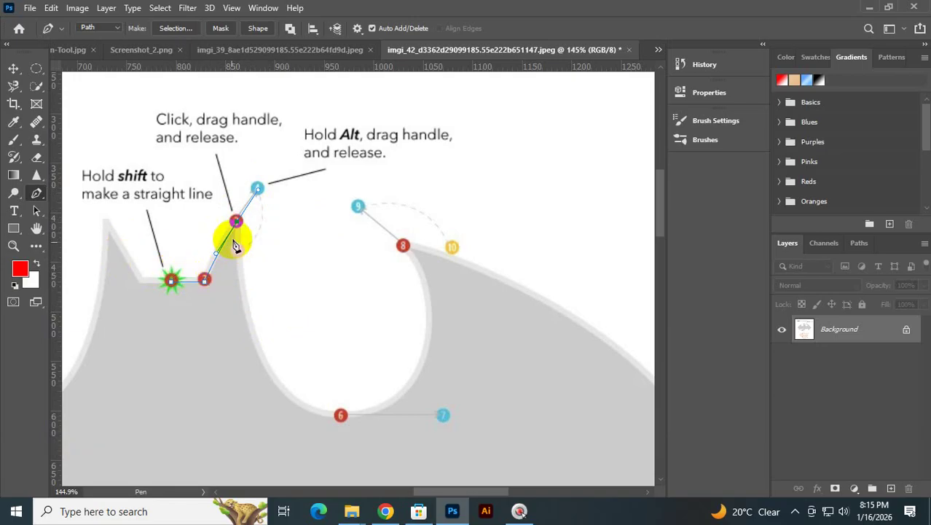
drag(241, 222, 269, 191)
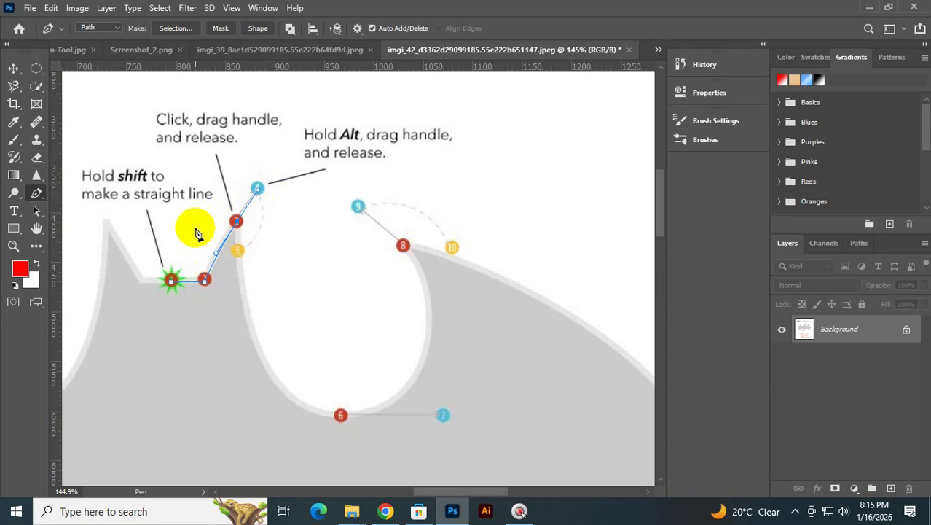
- Try continuing the path from marker 3 with a curve to marker 6, undoing each attempt
drag(259, 192, 264, 266)
mouse_move(340, 416)
mouse_down()
mouse_move(352, 441)
mouse_move(342, 423)
mouse_up()
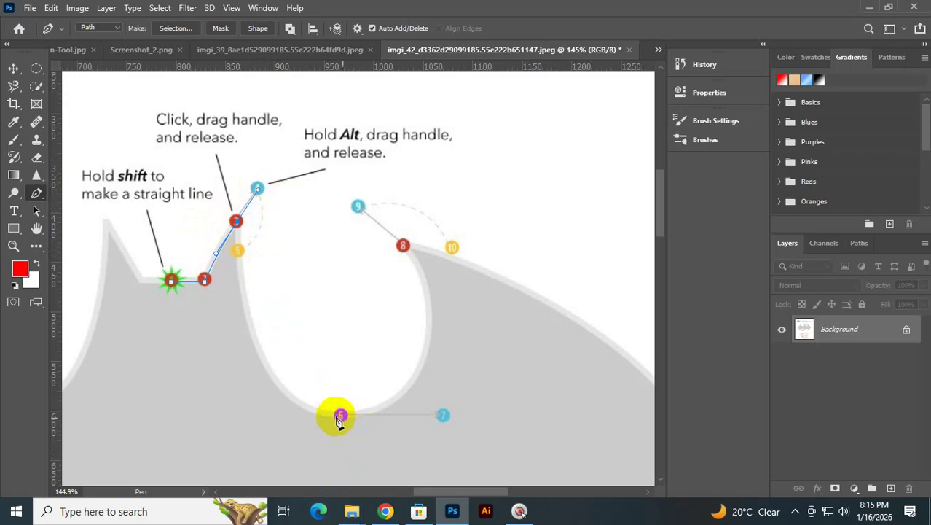
key(ctrl+z)
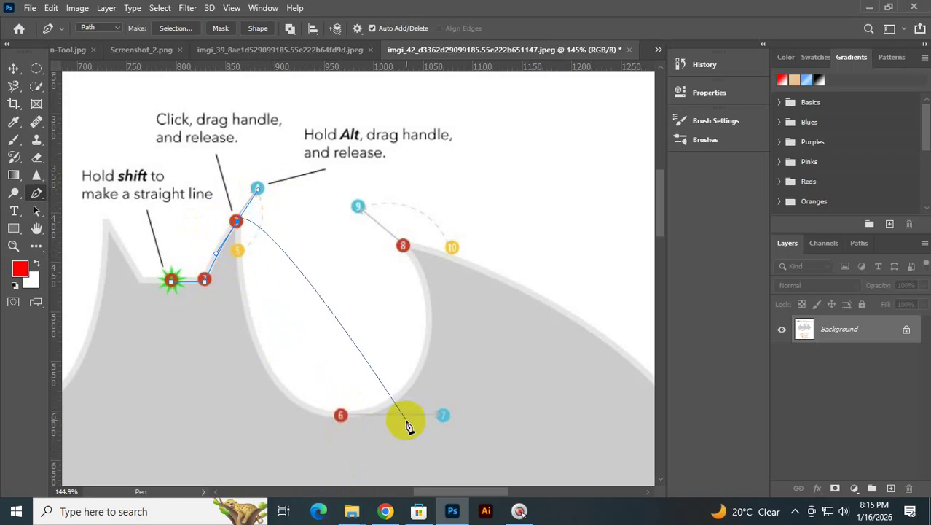
click(341, 415)
drag(343, 417, 507, 457)
key(ctrl+z)
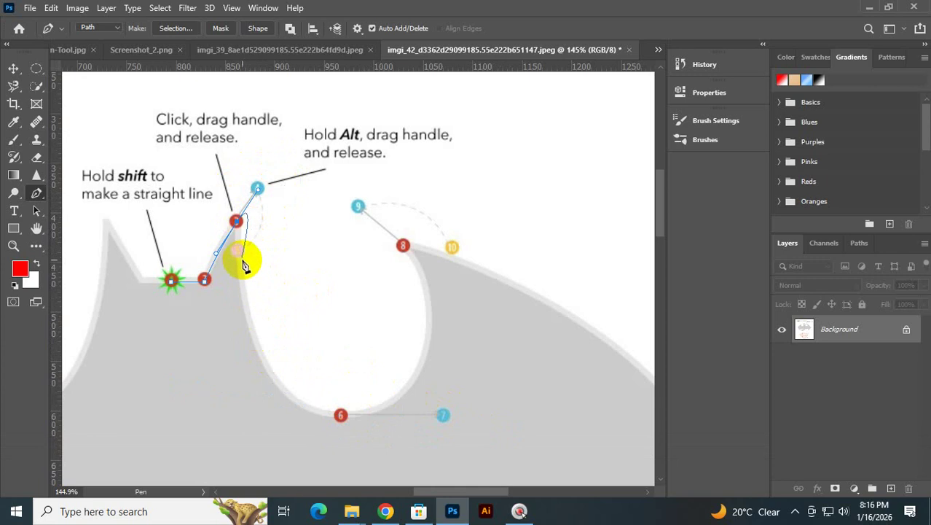
- Look at the path selection tools, return to the Pen tool, and undo the anchor on marker 3
key(alt)
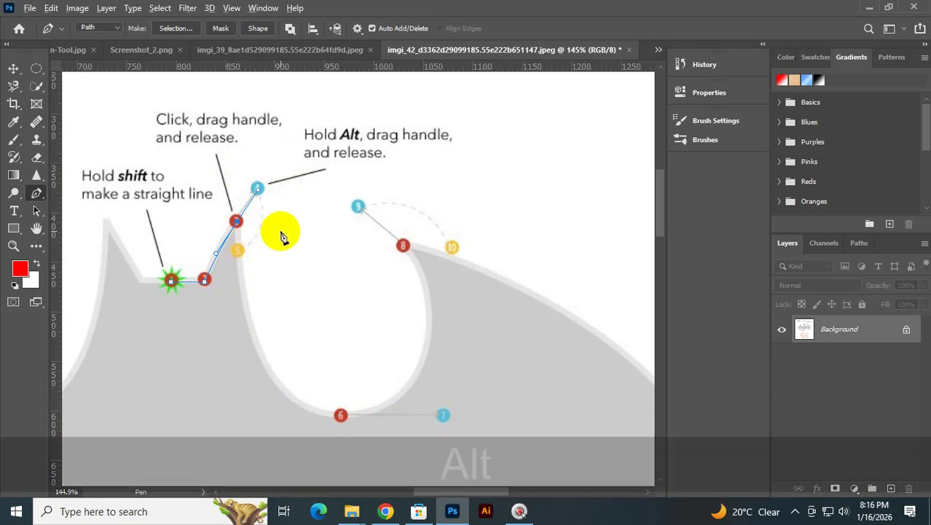
key(alt)
key(ctrl)
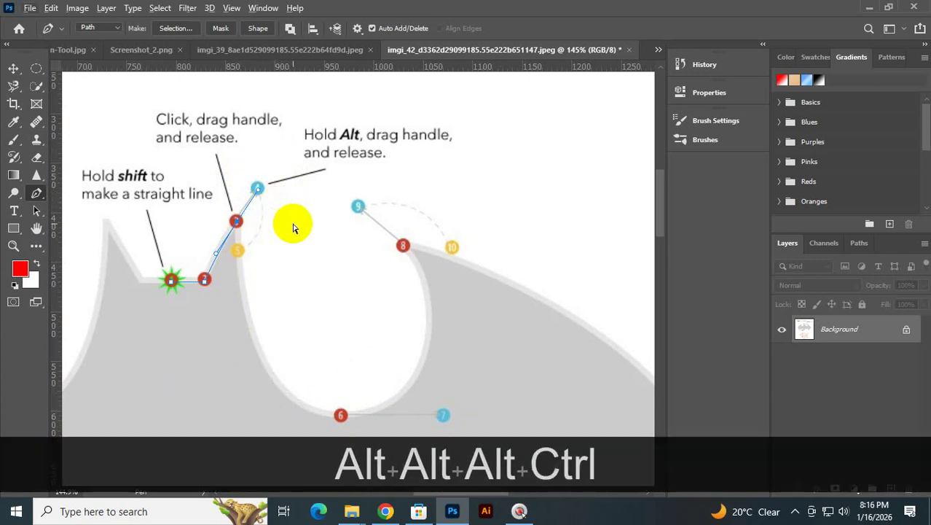
key(ctrl)
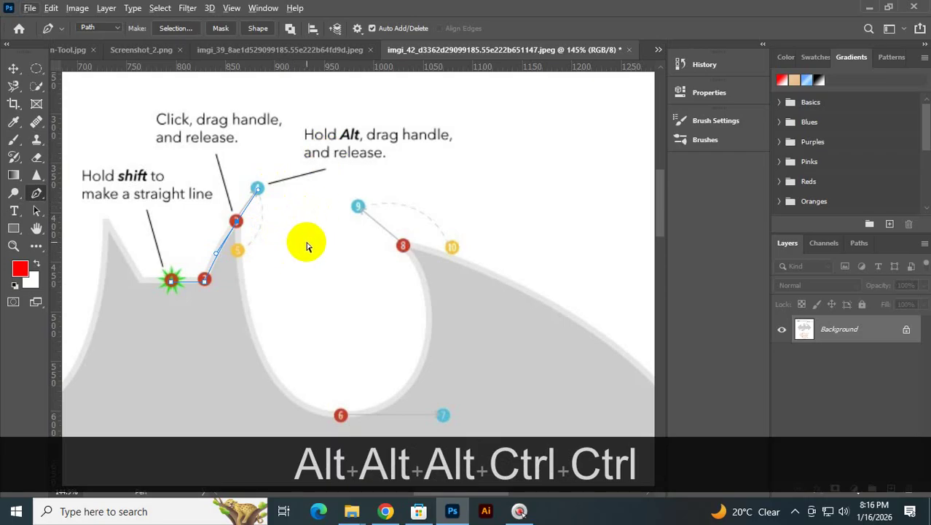
click(40, 212)
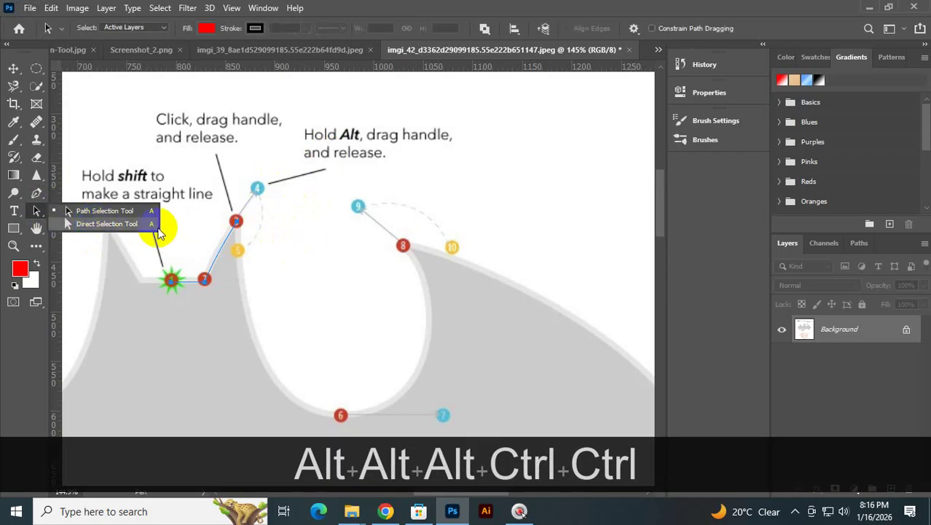
click(36, 192)
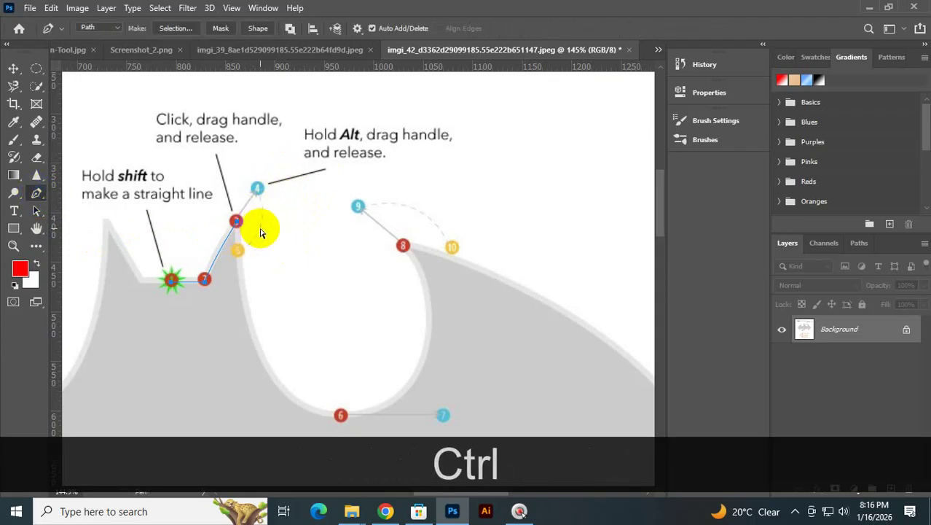
key(ctrl+z)
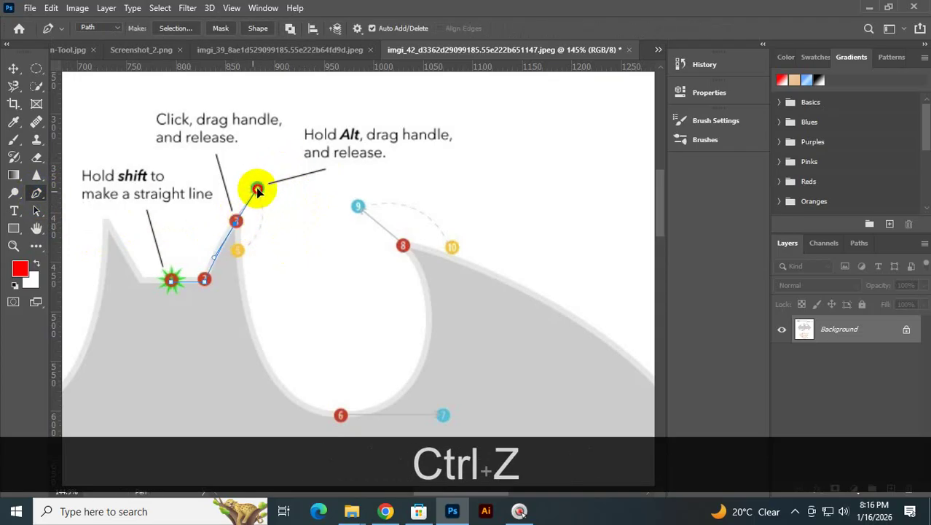
- Add a smooth anchor on marker 3 of the bat outline with its direction handle ending on marker 4
drag(257, 187, 266, 201)
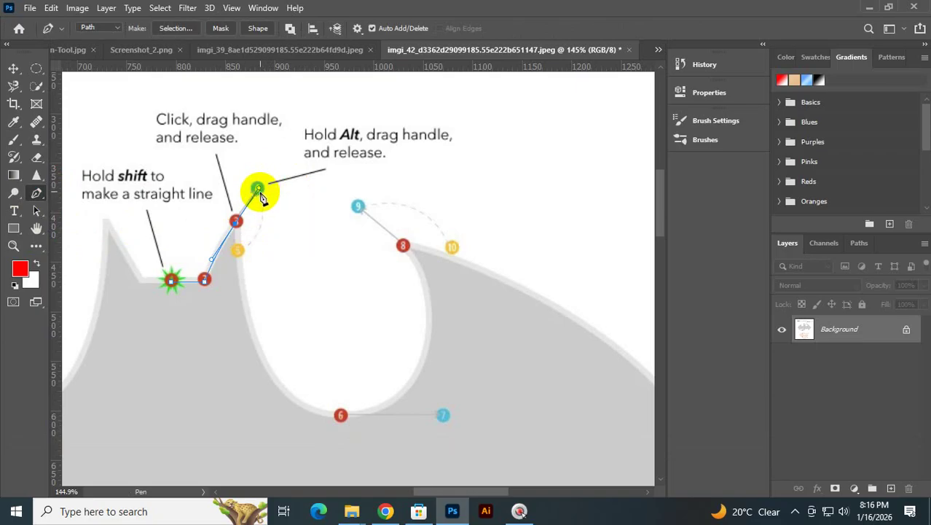
drag(205, 278, 215, 274)
click(258, 189)
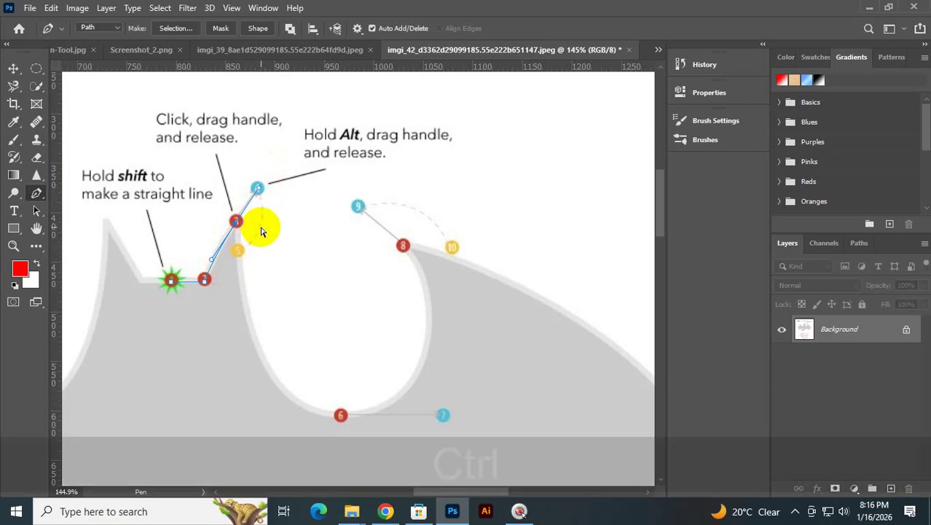
ctrl+click(257, 191)
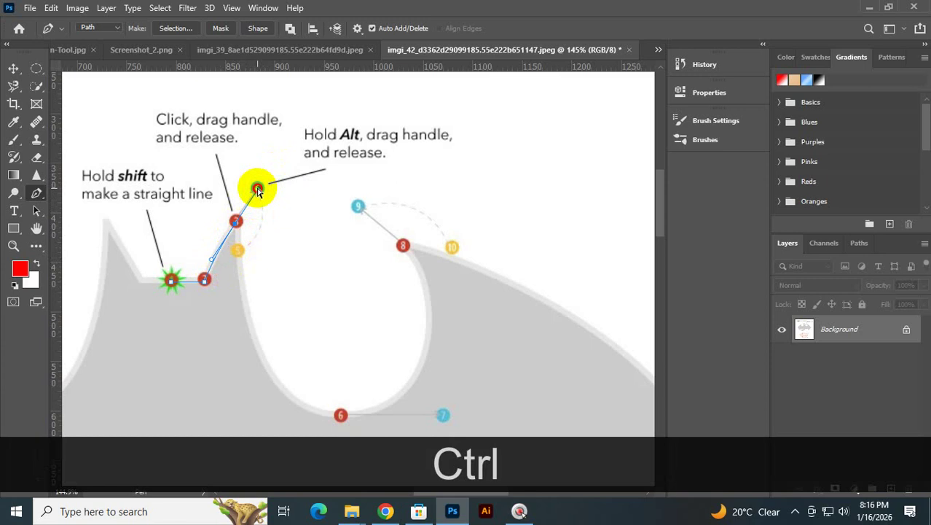
drag(257, 191, 263, 232)
key(ctrl+z)
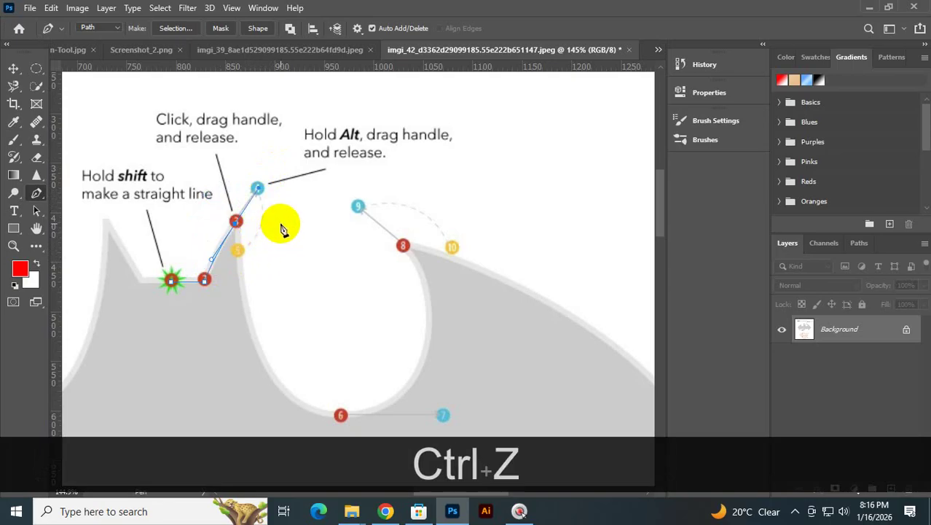
- Break the tangent at the anchor on marker 3 by moving its outgoing handle from marker 4 to marker 5
key(alt)
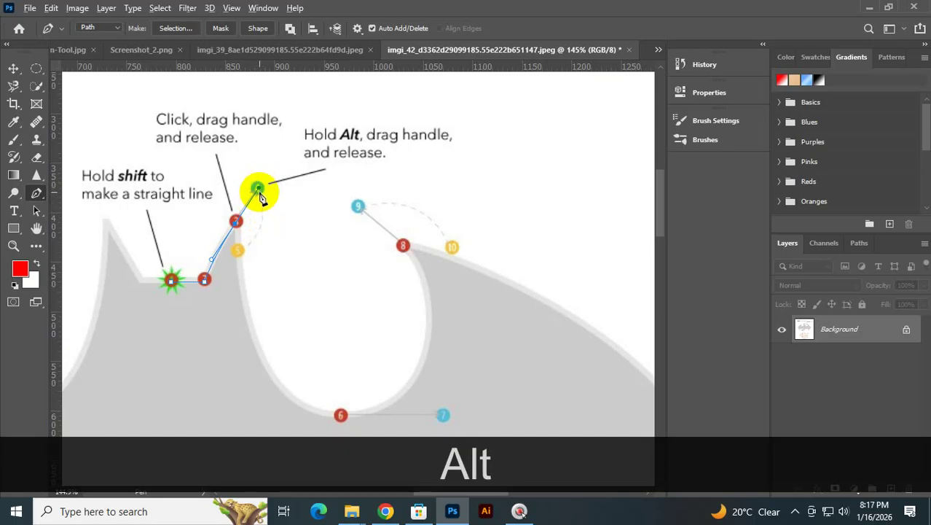
drag(262, 193, 238, 251)
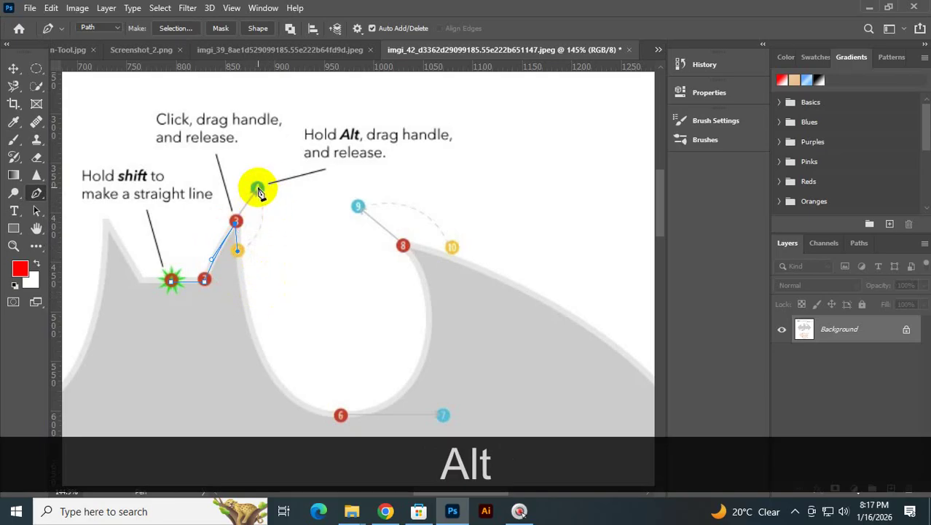
drag(256, 188, 239, 252)
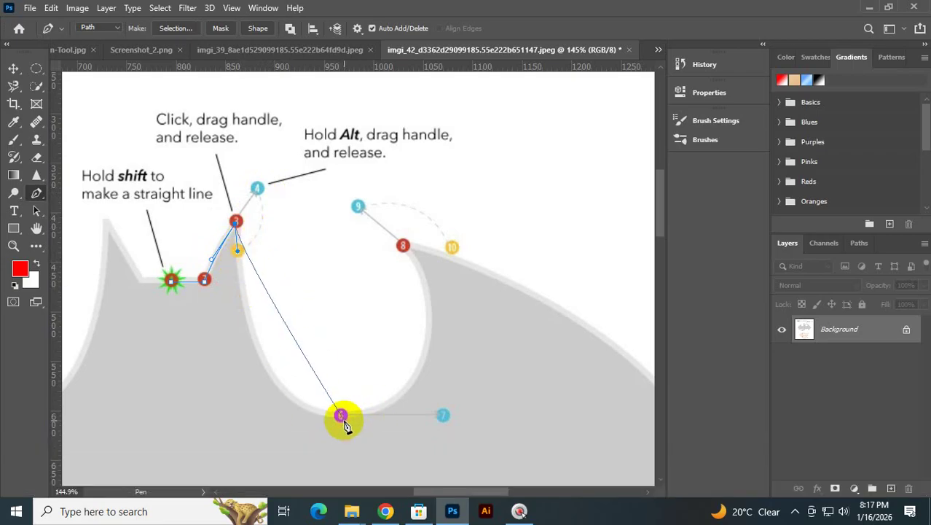
- Add a smooth Pen tool anchor at marker 6 with its handle extended to marker 7
click(346, 426)
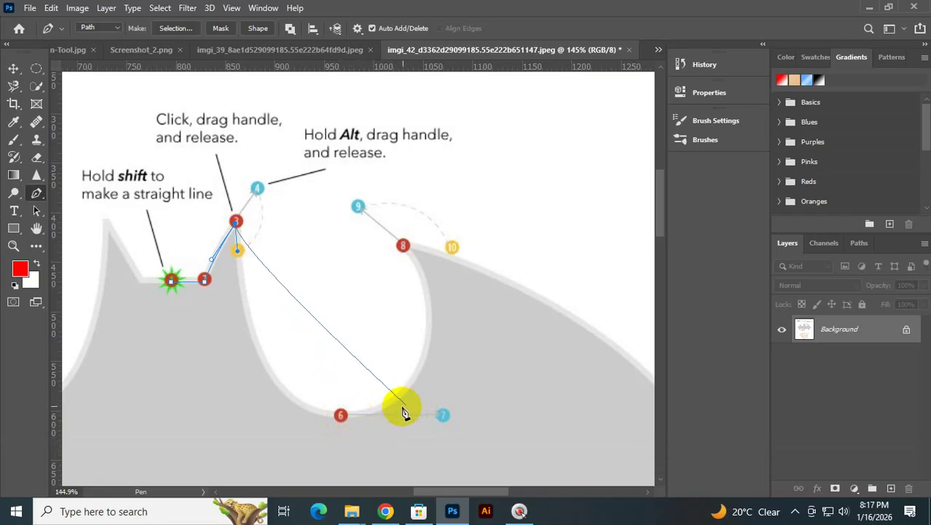
click(340, 417)
drag(340, 416, 443, 415)
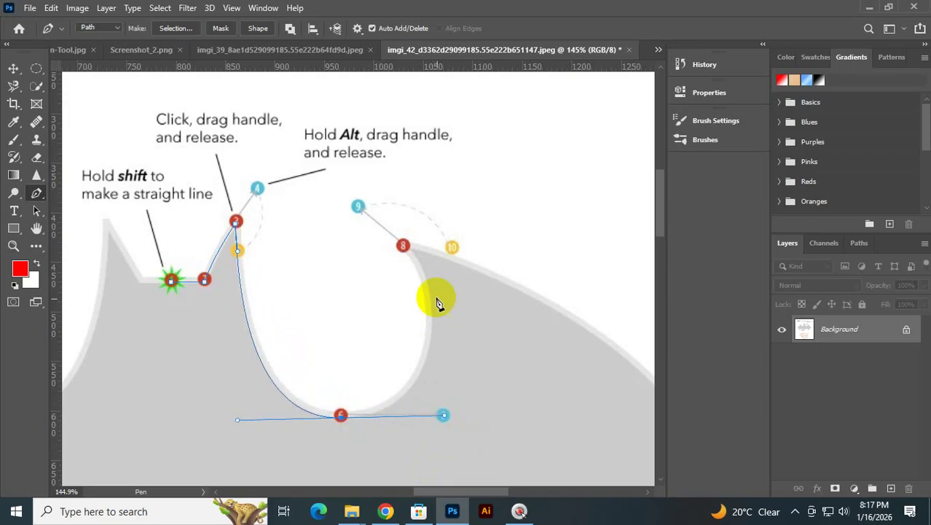
- Add a smooth anchor at marker 8 with its handle extended to marker 9
click(403, 246)
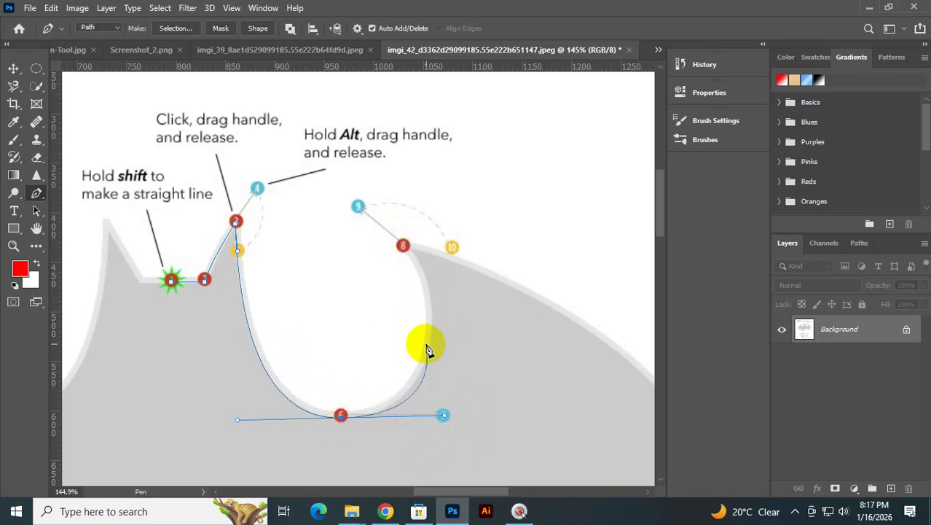
click(405, 246)
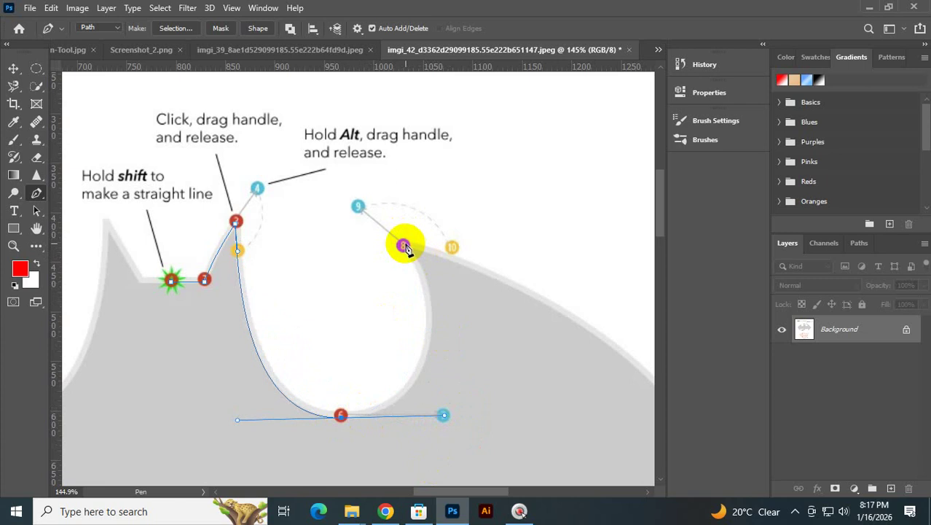
drag(405, 246, 359, 207)
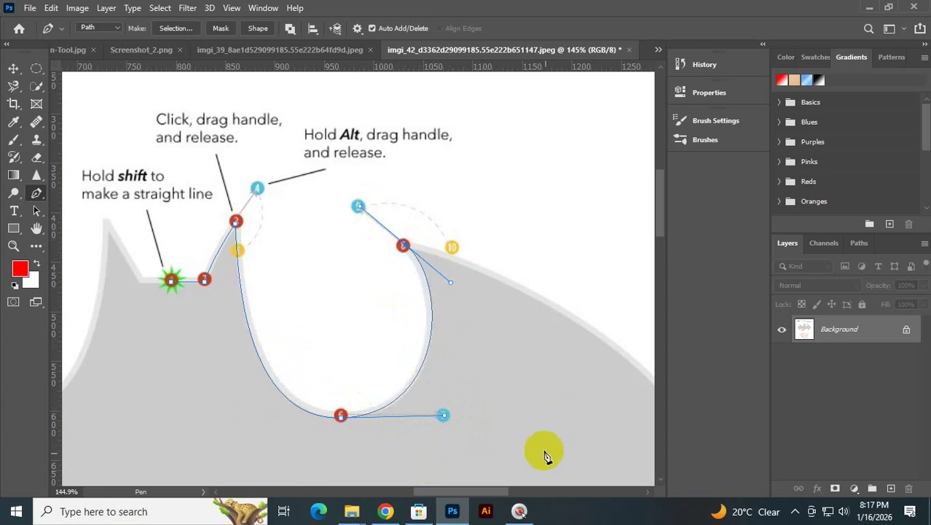
drag(533, 297, 454, 243)
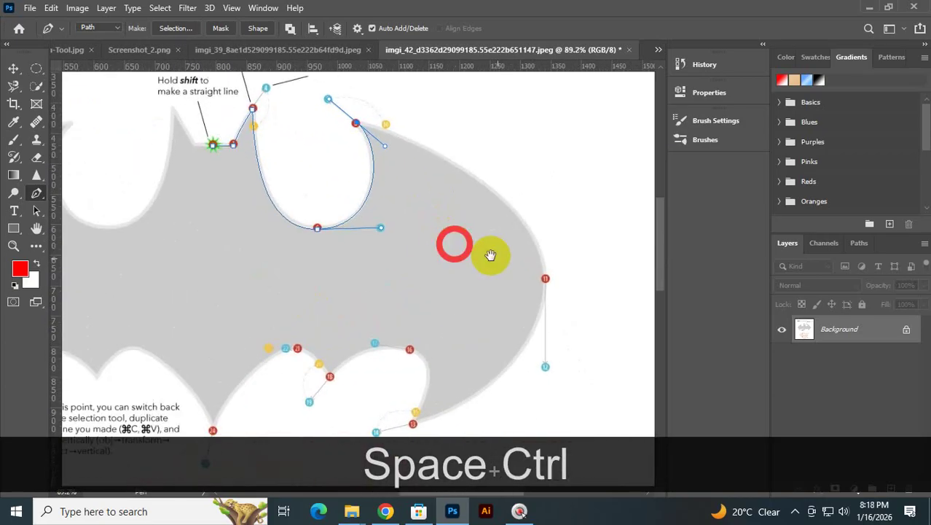
drag(547, 279, 545, 366)
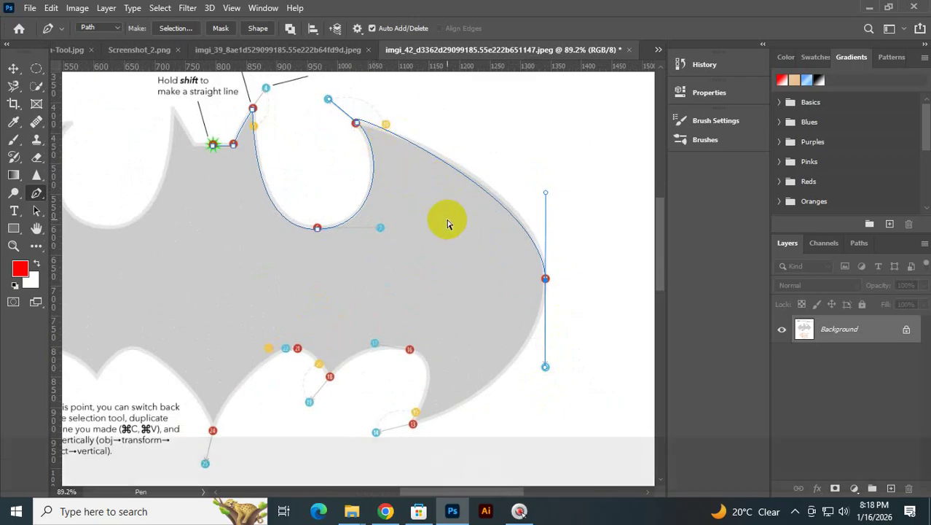
key(ctrl+z)
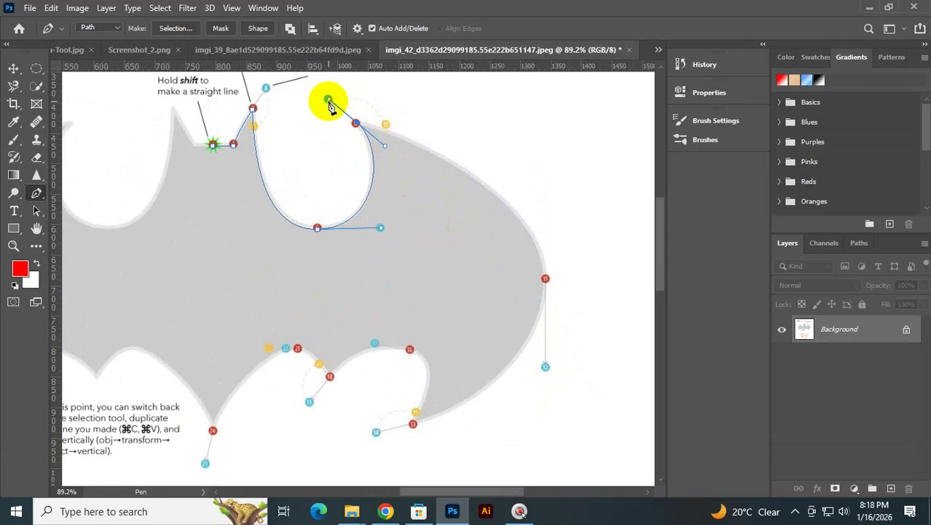
- Move marker 8's outgoing handle to marker 10 and add a smooth anchor at marker 11 with its handle at marker 12
key(alt)
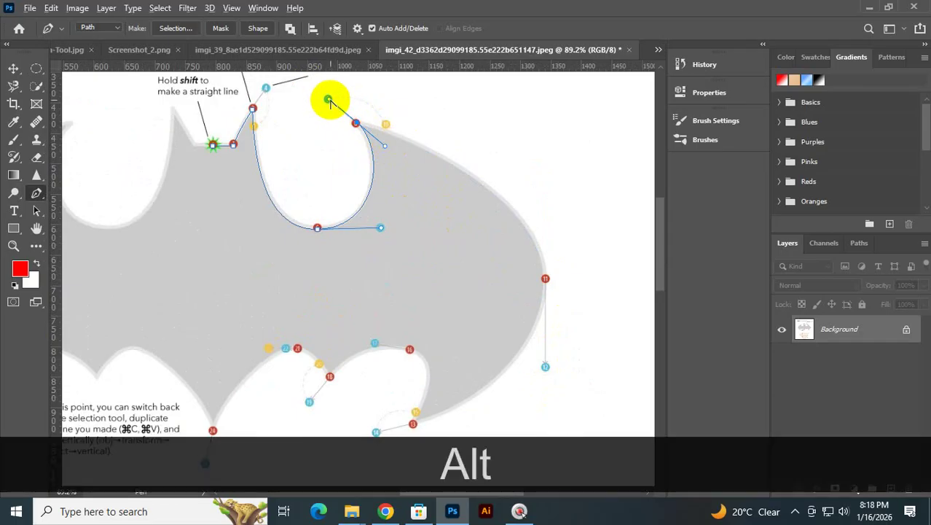
drag(332, 100, 385, 129)
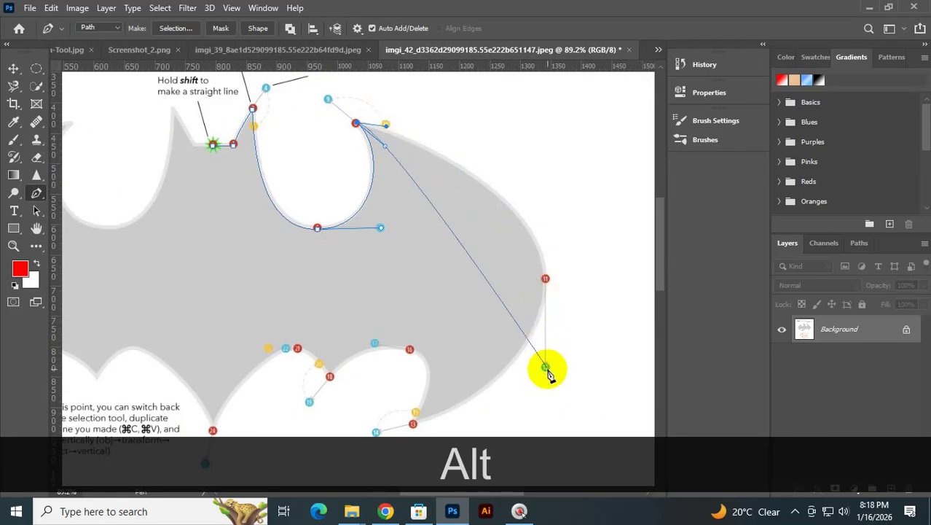
drag(545, 279, 545, 370)
- Add an anchor at marker 13 with its handle extended to marker 14, and remove its outgoing handle
key(space)
drag(473, 407, 516, 283)
key(ctrl)
drag(465, 298, 475, 315)
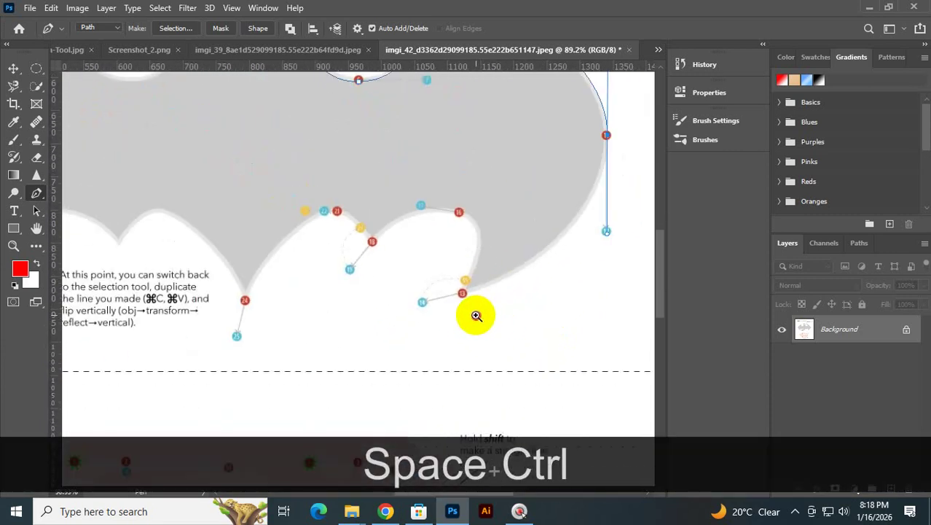
key(ctrl)
drag(502, 259, 483, 291)
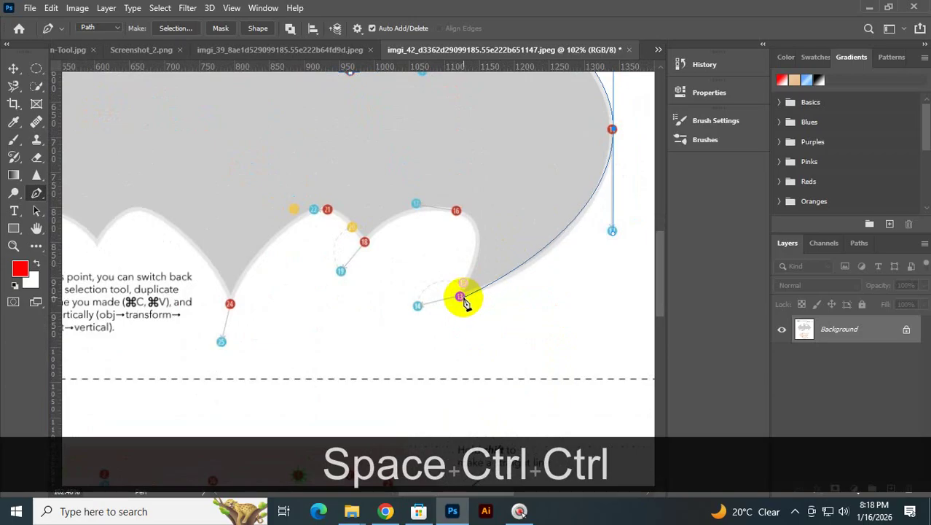
click(461, 296)
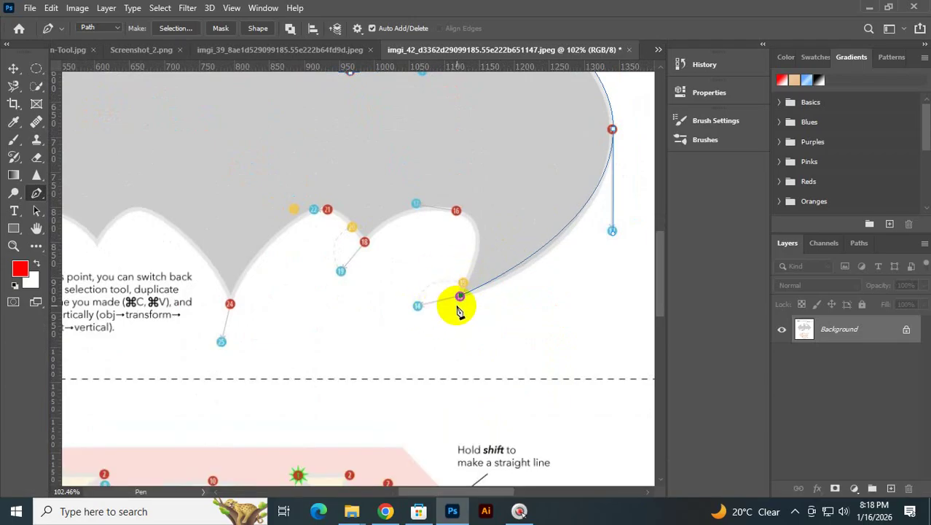
key(ctrl+z)
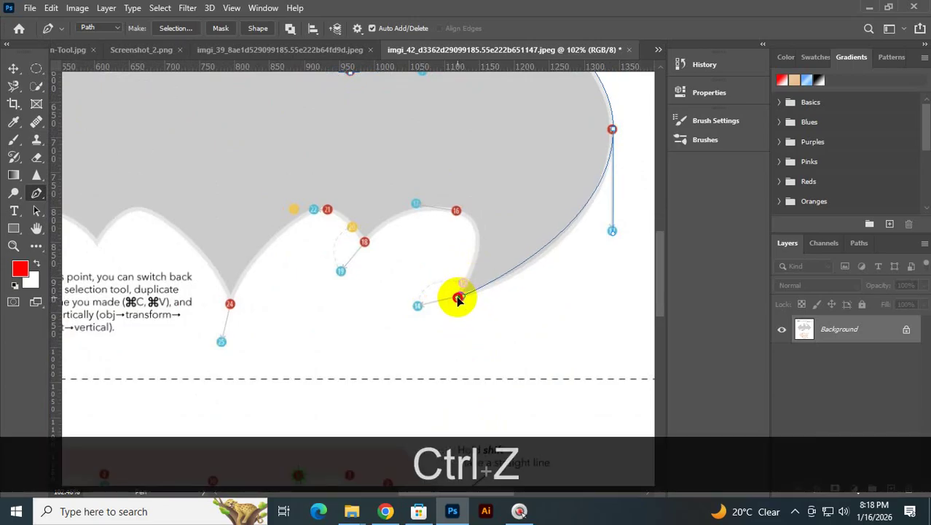
drag(458, 298, 417, 306)
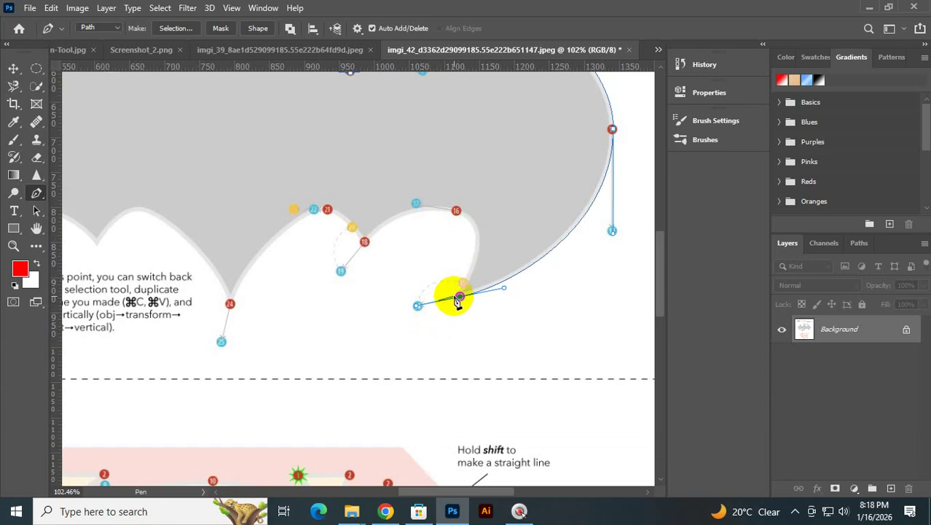
key(alt)
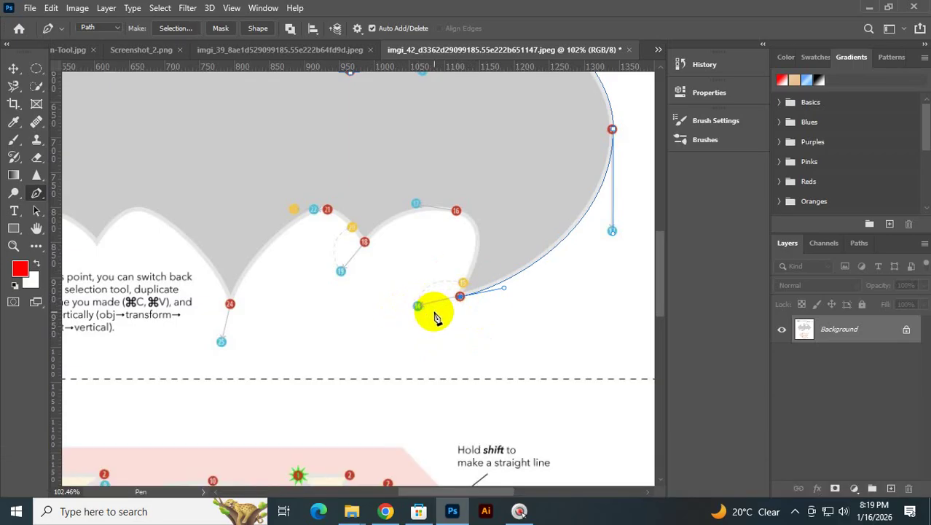
drag(440, 322, 450, 217)
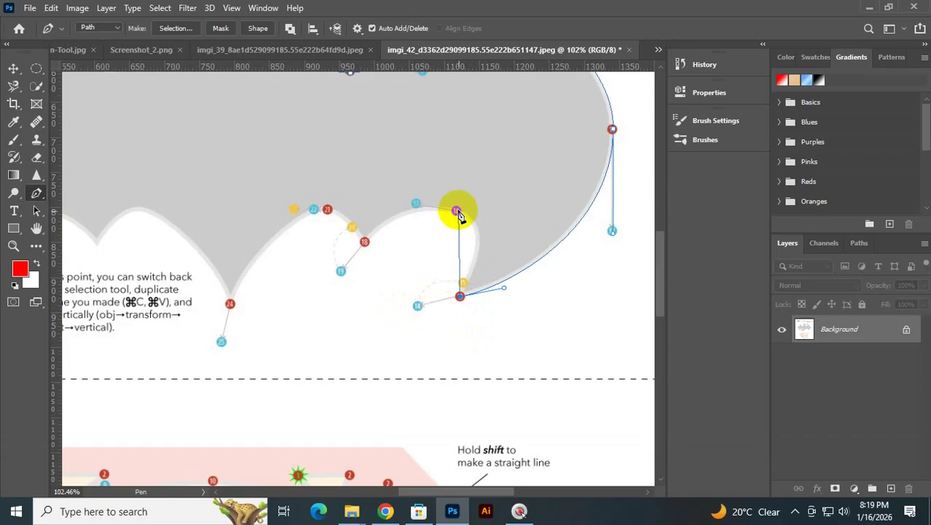
- Add anchors at markers 16 and 18 with handles extended to markers 17 and 19, removing the outgoing handle at marker 18
drag(457, 213, 416, 207)
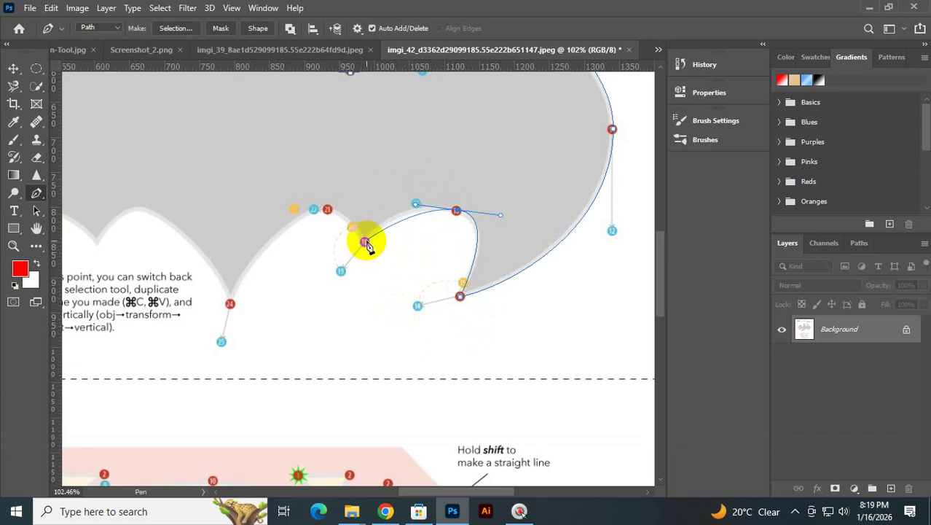
drag(364, 243, 341, 271)
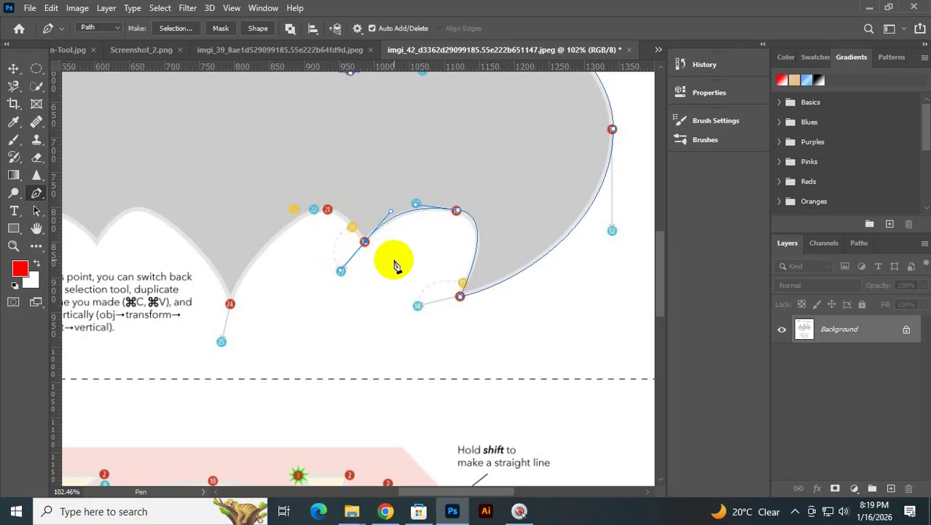
key(alt)
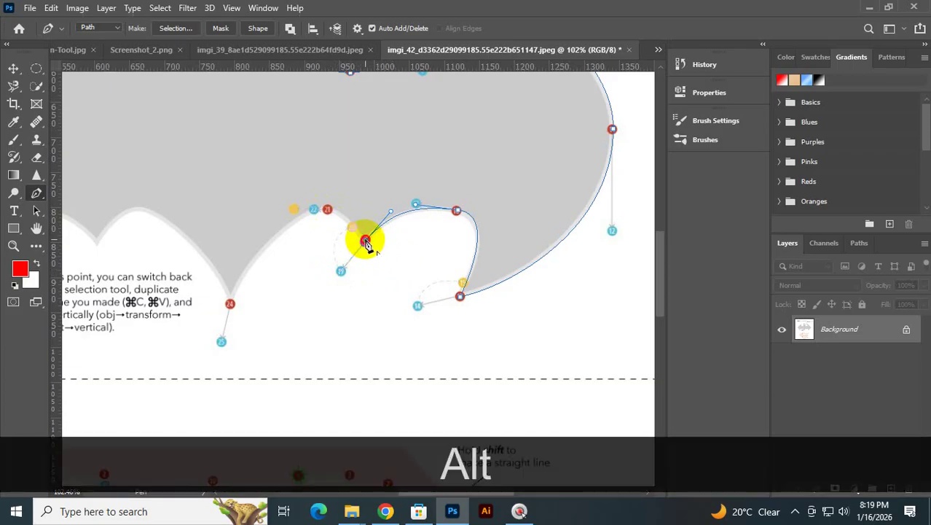
- Add an anchor at marker 21 without an outgoing handle, and a smooth anchor at marker 24 with its handle extended past marker 25
drag(365, 242, 311, 209)
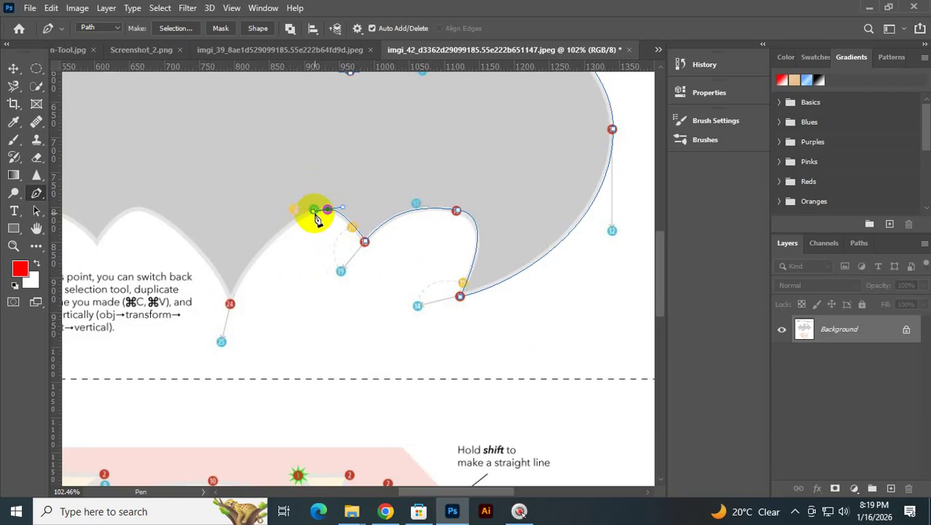
key(alt)
key(alt)
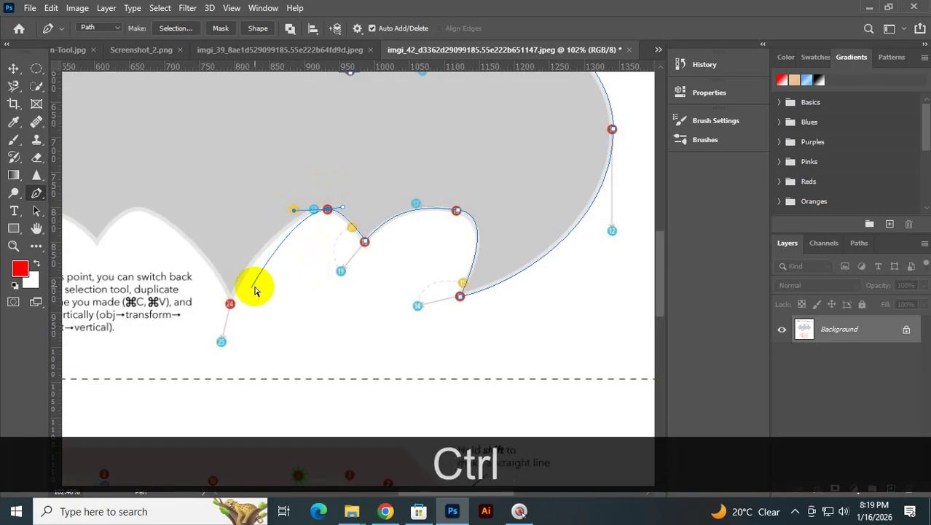
key(ctrl+z)
key(alt)
key(alt)
key(alt)
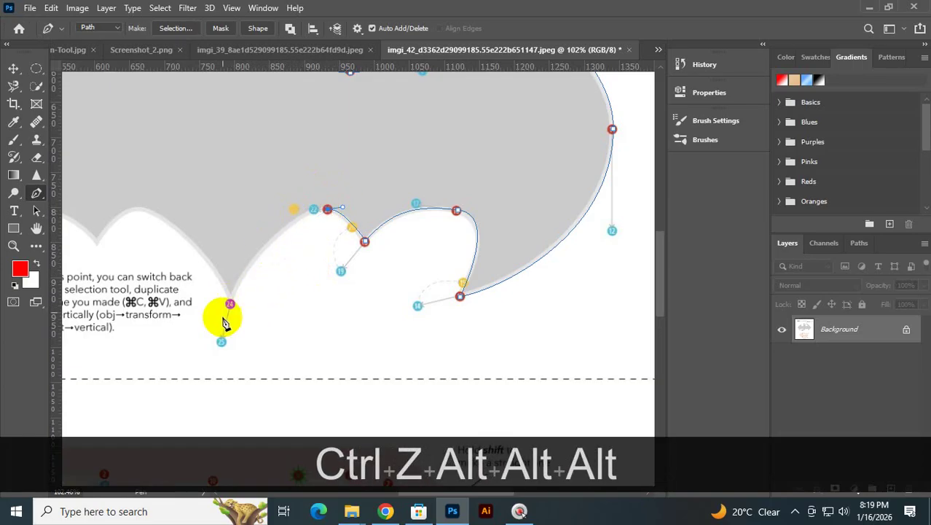
drag(230, 305, 201, 386)
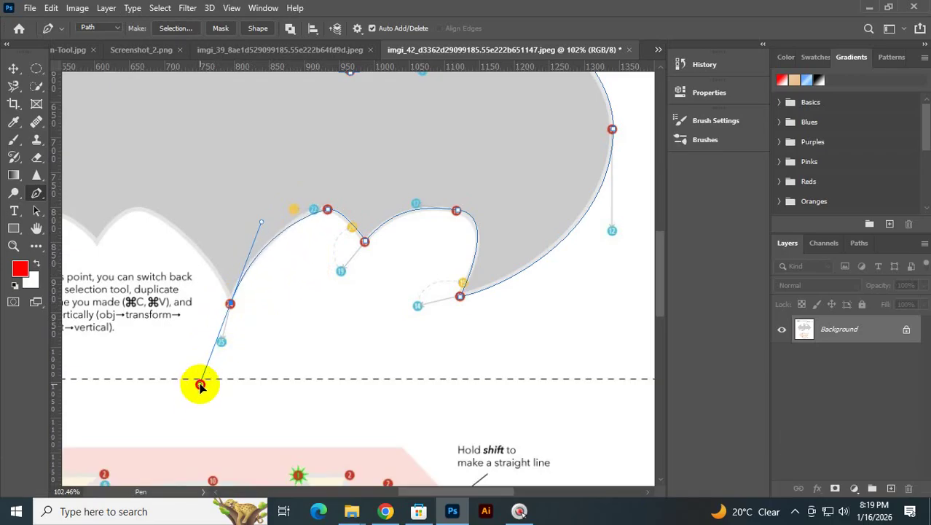
click(230, 305)
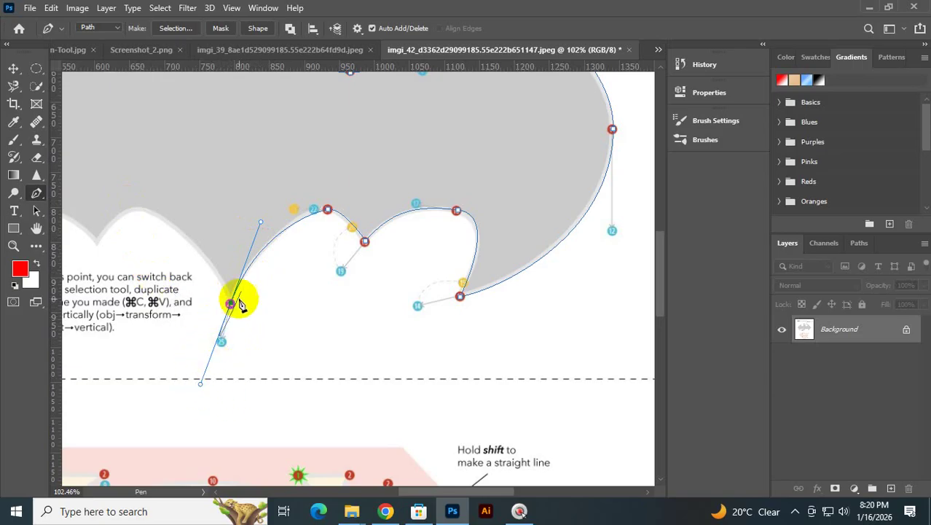
key(alt)
drag(229, 304, 198, 380)
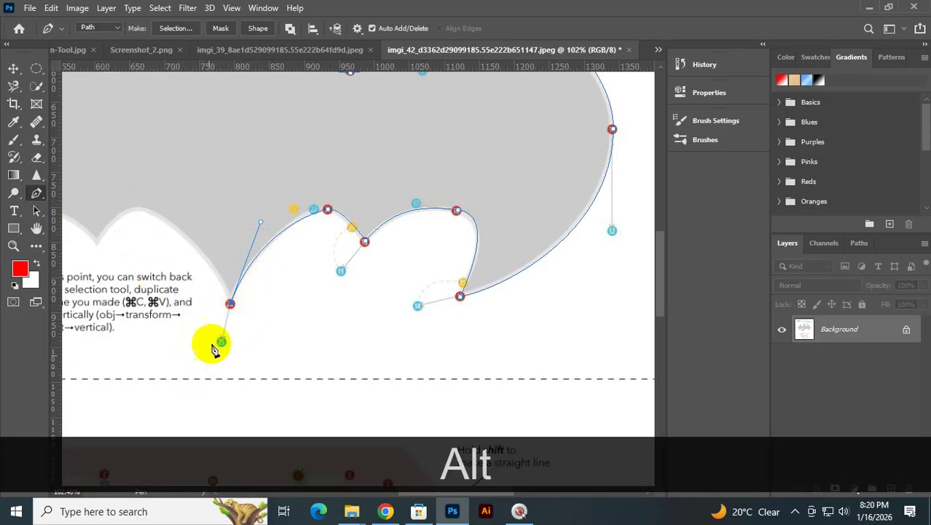
key(ctrl+z)
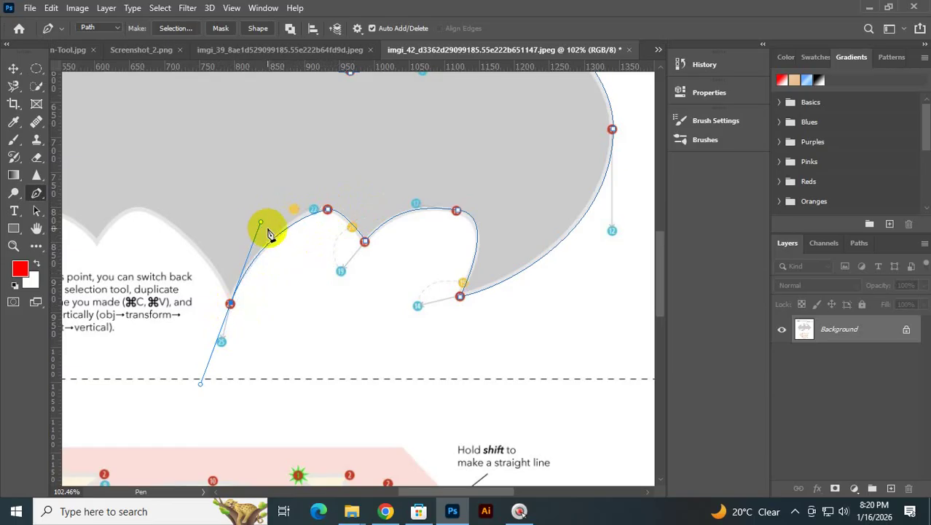
- Lengthen the incoming handle at marker 24 independently, and try shortening its outgoing handle before undoing that change
key(alt)
mouse_move(261, 225)
mouse_down()
mouse_move(259, 200)
mouse_move(266, 225)
mouse_move(271, 206)
mouse_move(270, 215)
mouse_up()
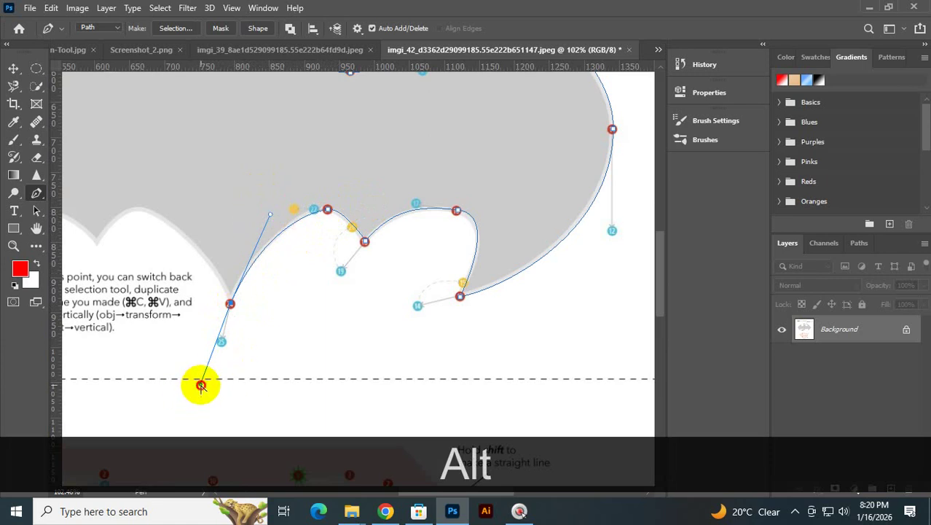
drag(201, 385, 206, 363)
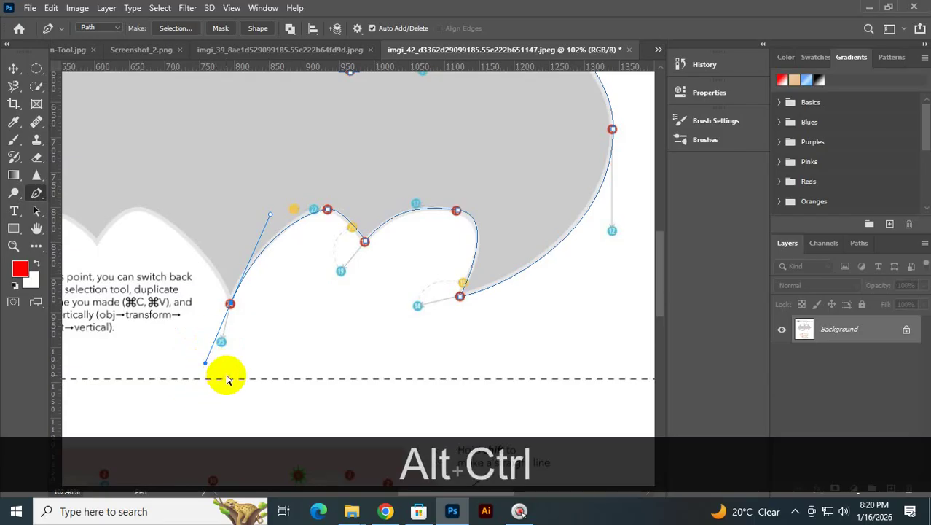
key(ctrl+alt+z)
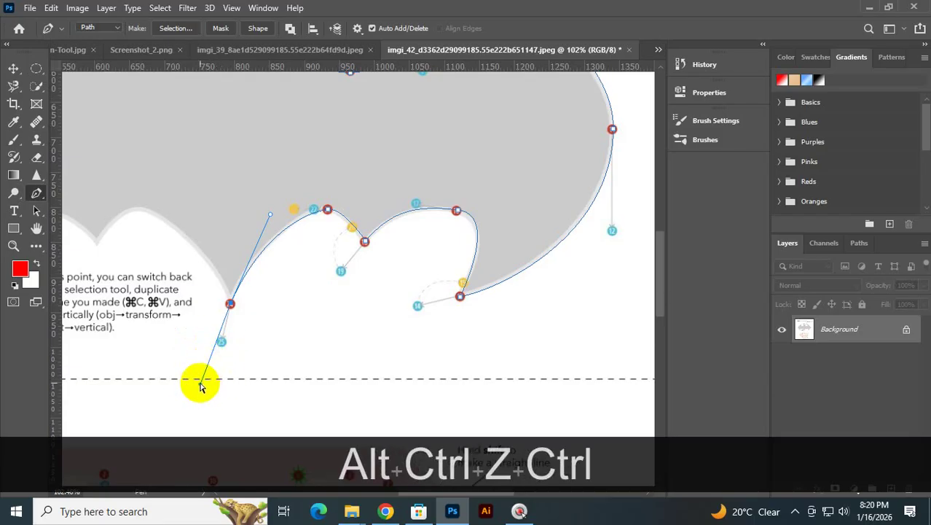
- Try a replacement anchor at marker 24 with its handle extended past marker 25
drag(201, 384, 169, 389)
key(ctrl+z)
key(ctrl+z)
drag(186, 228, 209, 363)
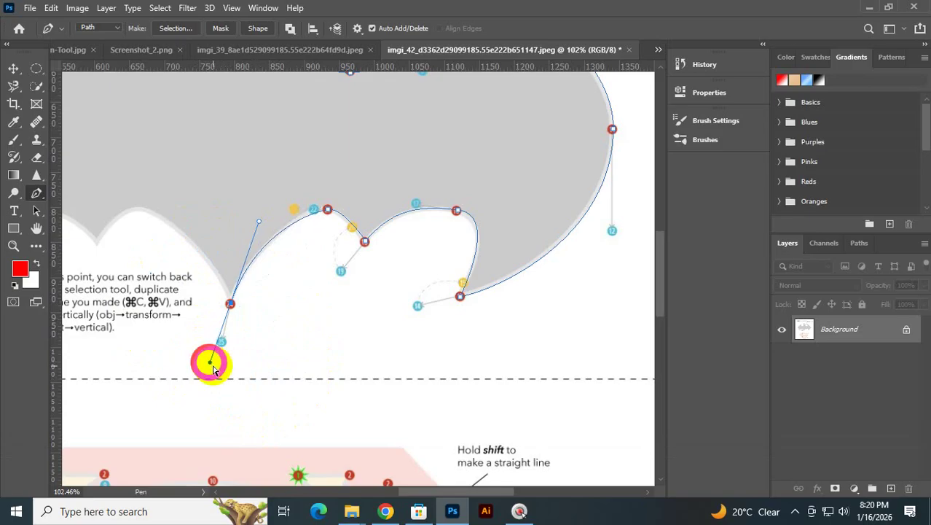
click(230, 305)
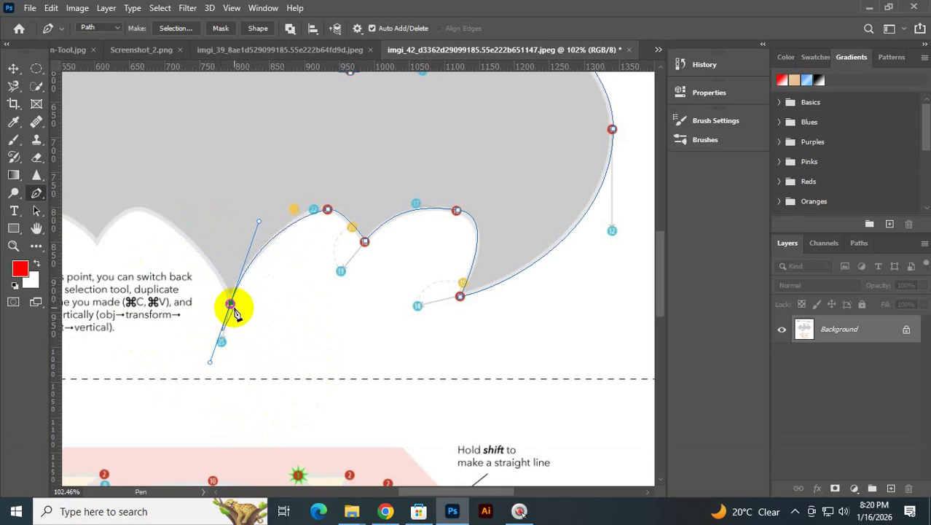
- Undo the path back to the marker 18 anchor, and re-add a smooth anchor at marker 21 with its handle extended to marker 22
key(ctrl+z)
key(ctrl+z)
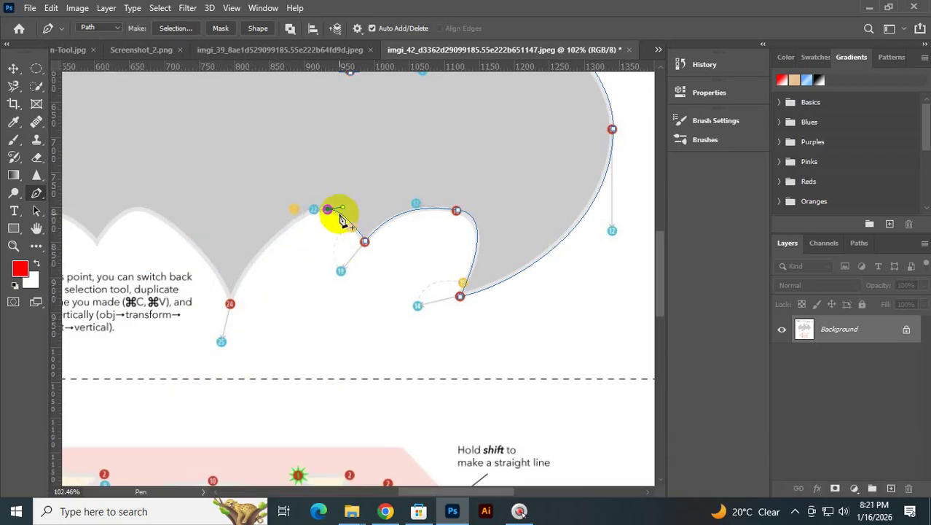
key(ctrl+z)
key(ctrl+z)
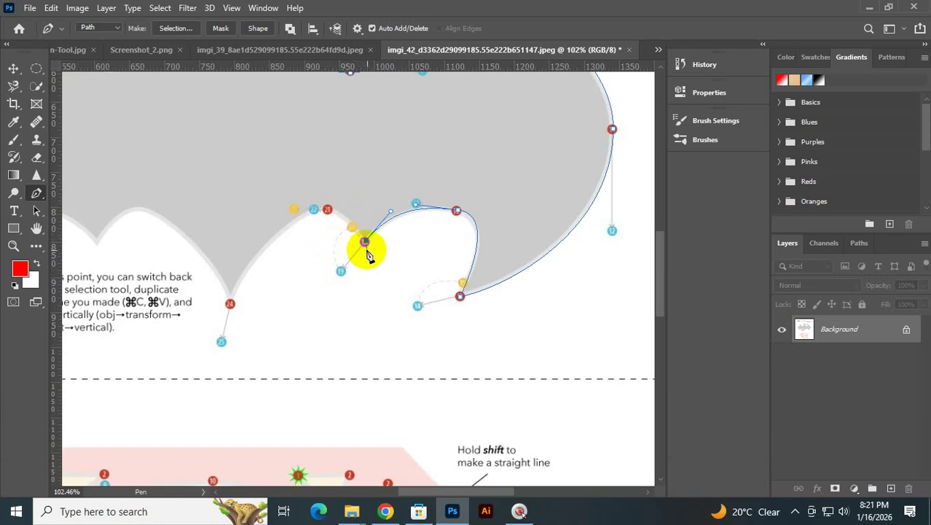
click(365, 241)
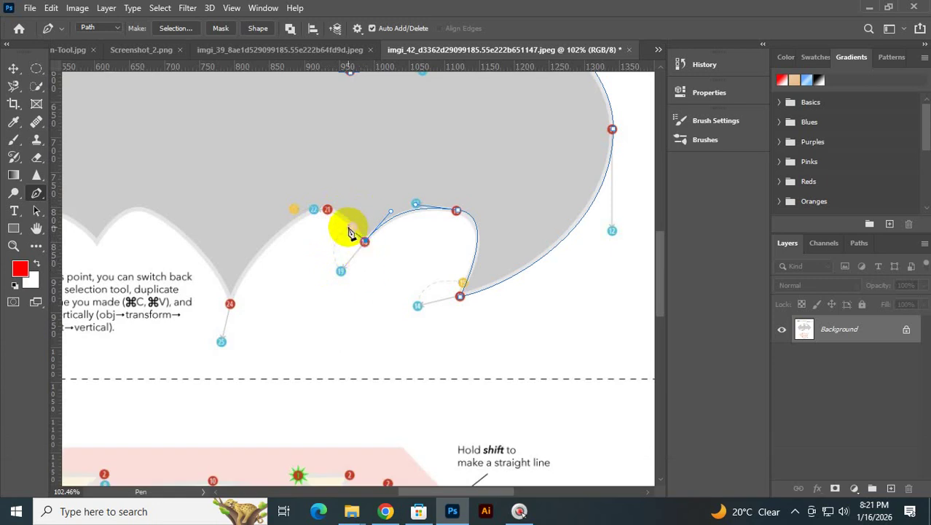
drag(328, 211, 312, 209)
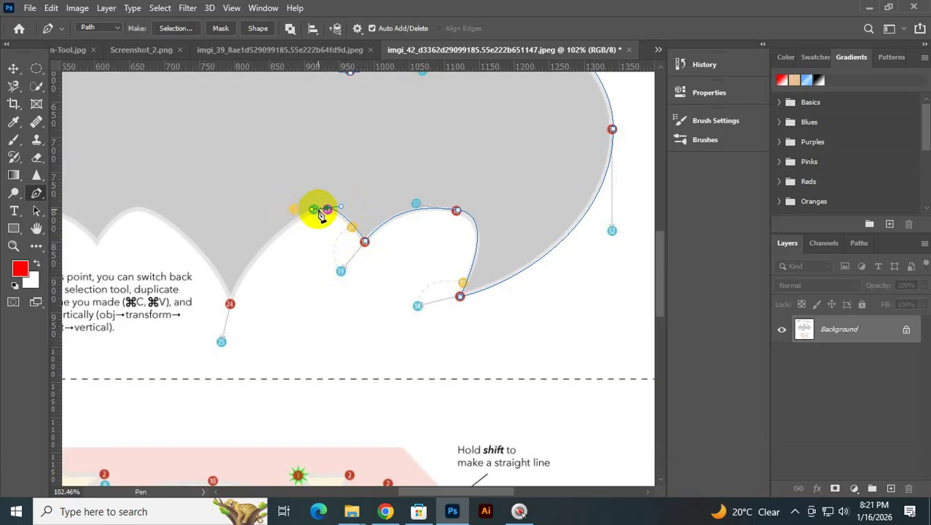
- Try extending the outgoing handle of the marker 21 anchor independently to marker 23, and undo it
key(alt)
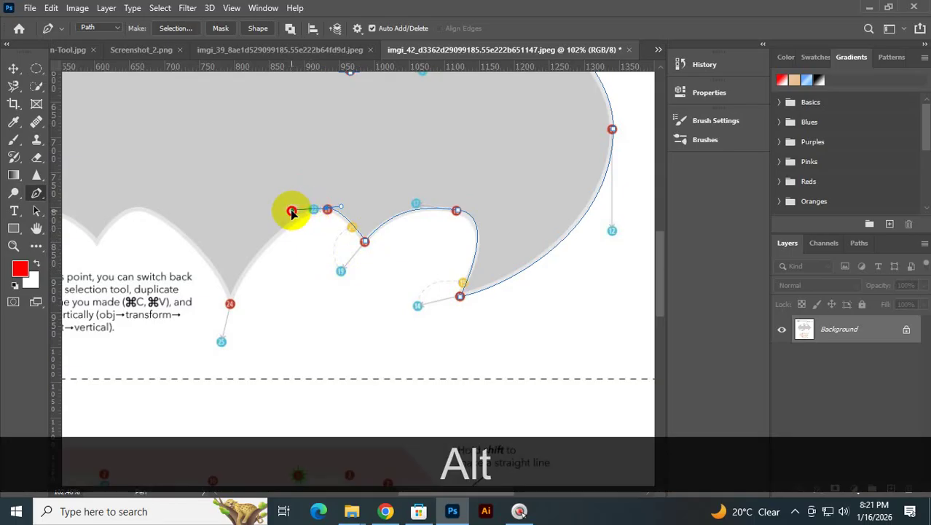
mouse_move(291, 211)
mouse_down()
mouse_move(325, 211)
mouse_move(291, 212)
mouse_up()
key(ctrl+alt+z)
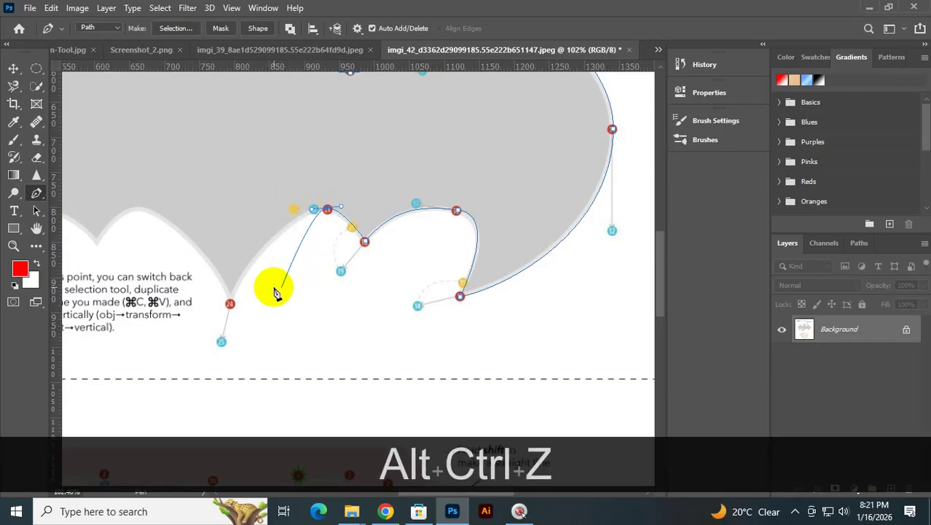
- Try a smooth anchor at marker 24 with its handle extended to marker 25, and undo it along with an accidental path cut
click(231, 304)
drag(230, 305, 222, 342)
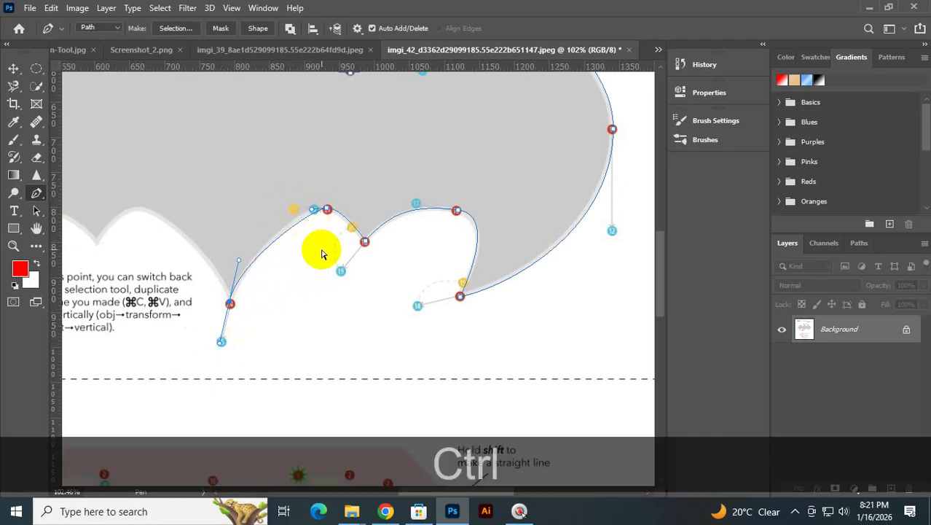
key(ctrl+z)
key(ctrl+x)
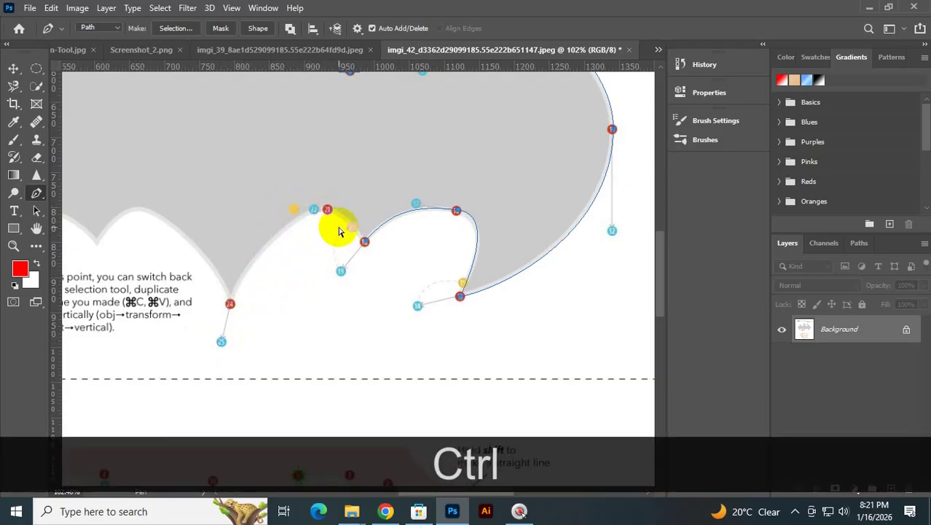
key(ctrl+shift+z)
click(51, 8)
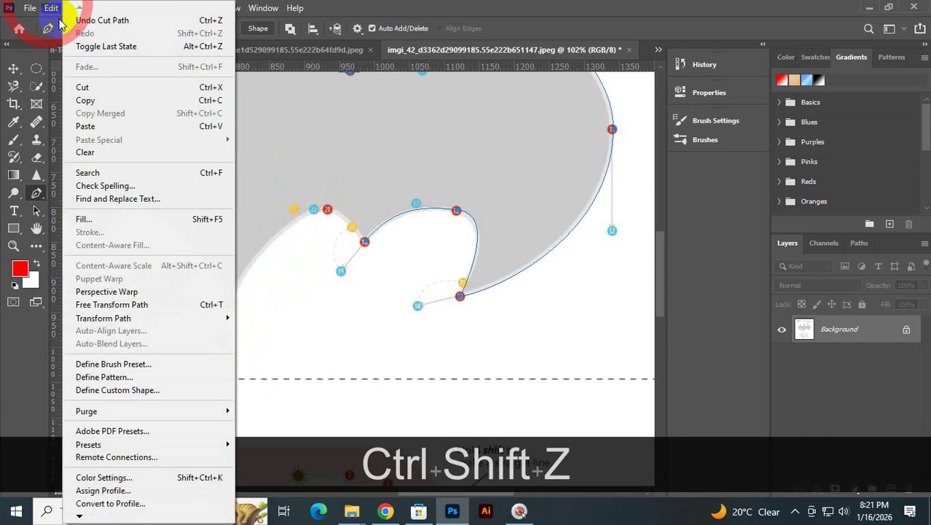
click(99, 24)
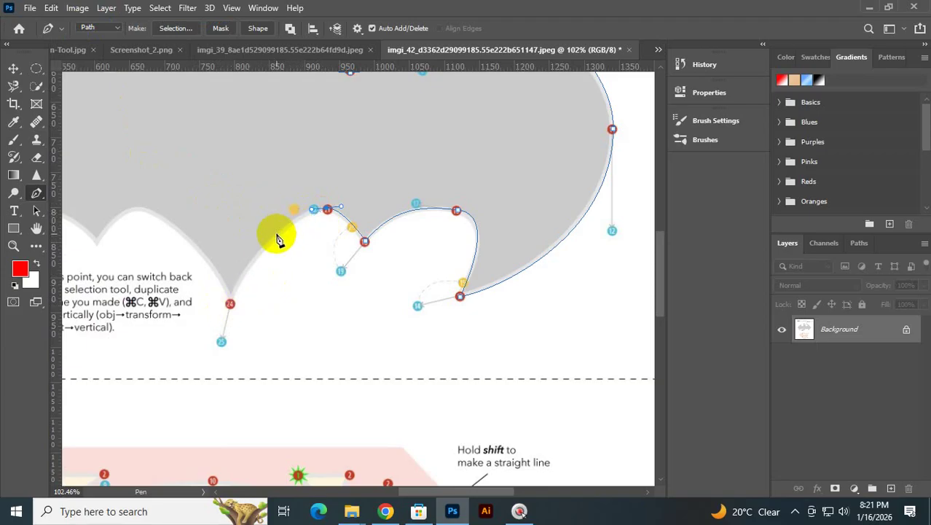
drag(230, 305, 221, 343)
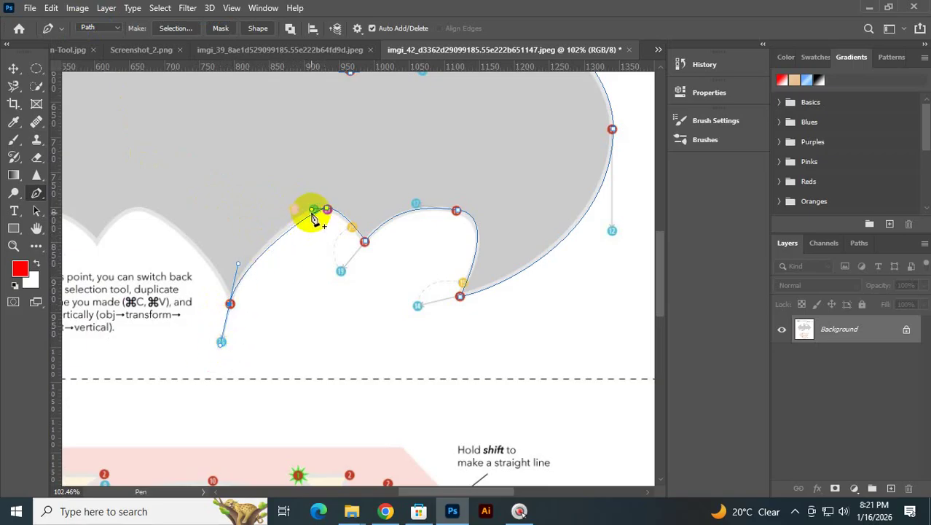
key(ctrl+z)
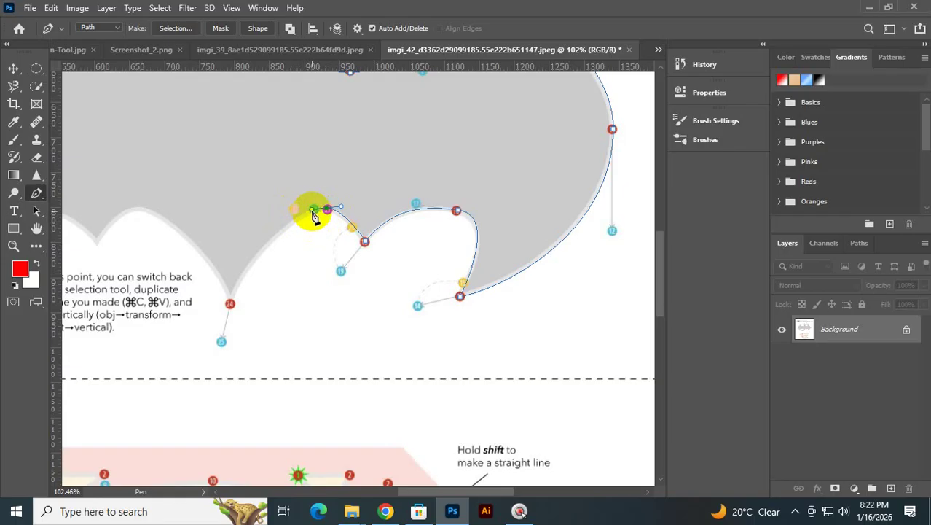
- Extend the outgoing handle at marker 21 to marker 23, and add a smooth anchor at marker 24 with its handle extended to marker 25
key(alt)
drag(313, 213, 291, 210)
click(229, 305)
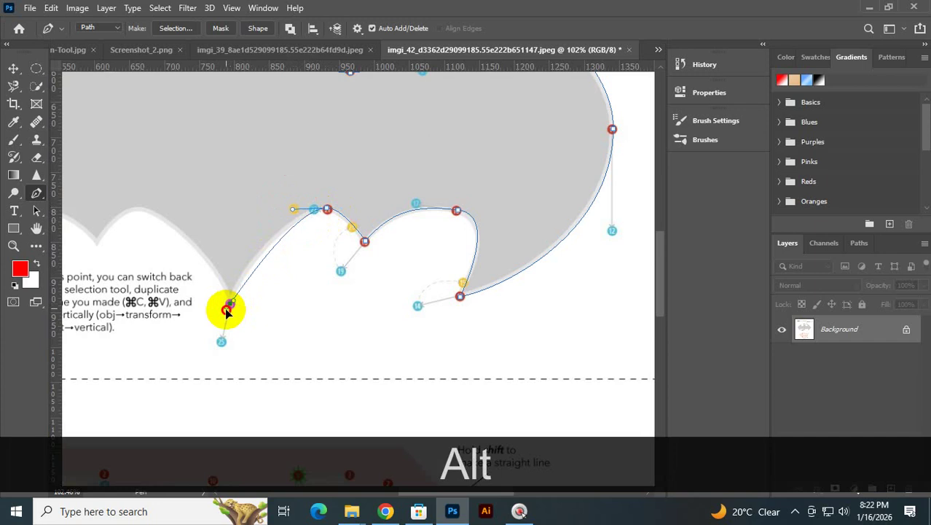
drag(226, 309, 221, 342)
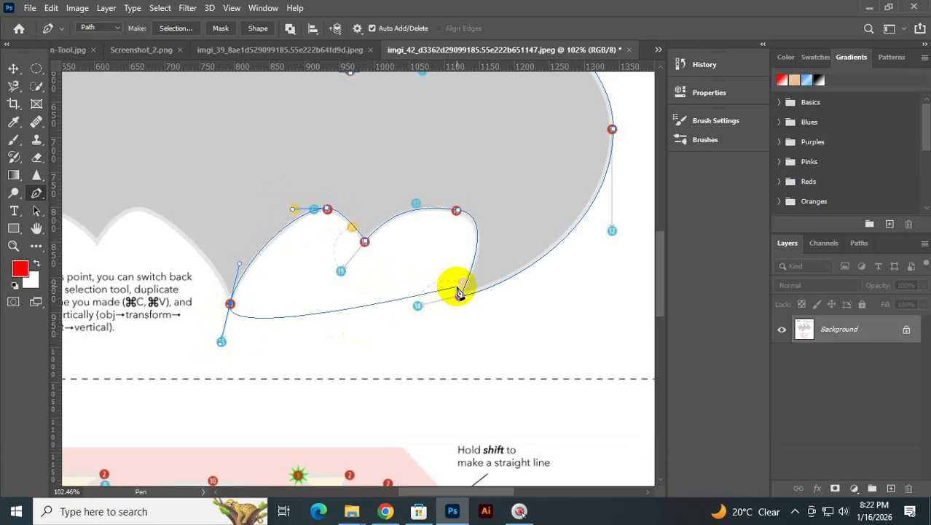
drag(459, 294, 478, 287)
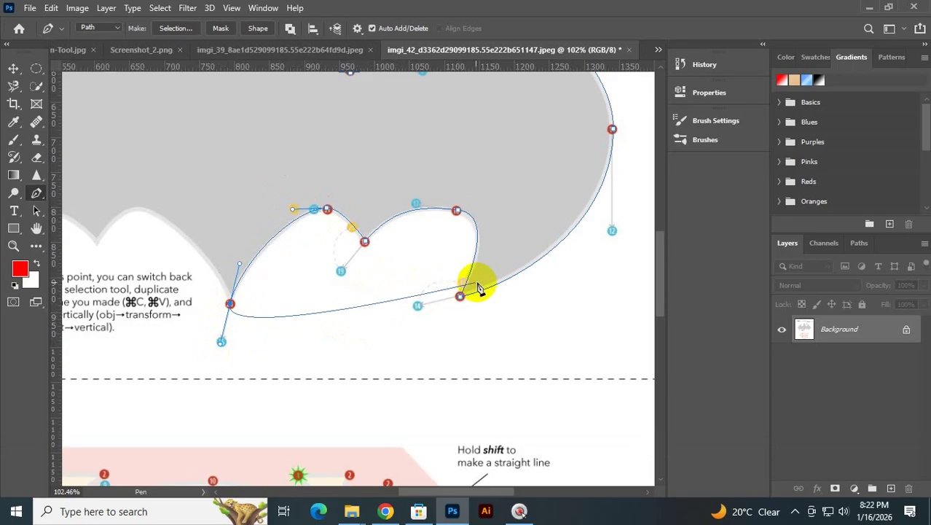
- Select the anchor at marker 13 on the bat's lower wing edge to examine its direction handle
key(ctrl+0)
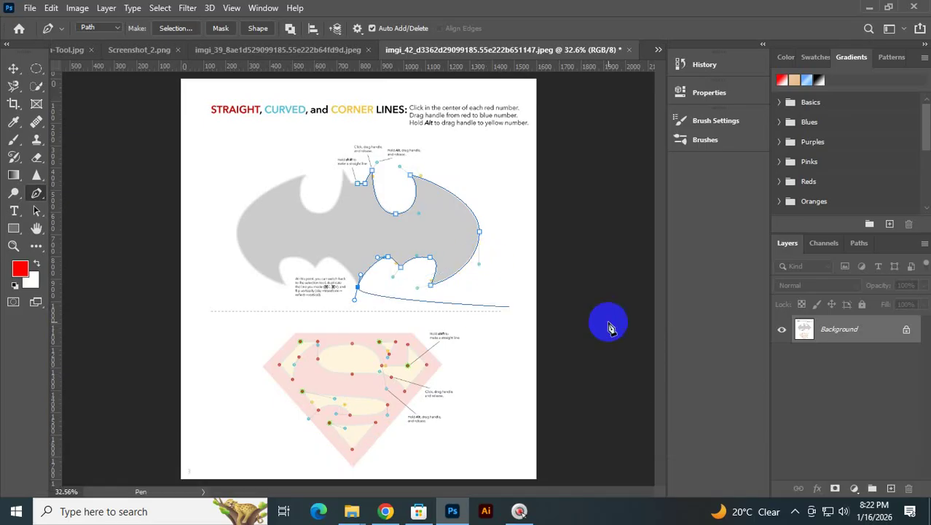
key(ctrl+space)
drag(395, 263, 469, 227)
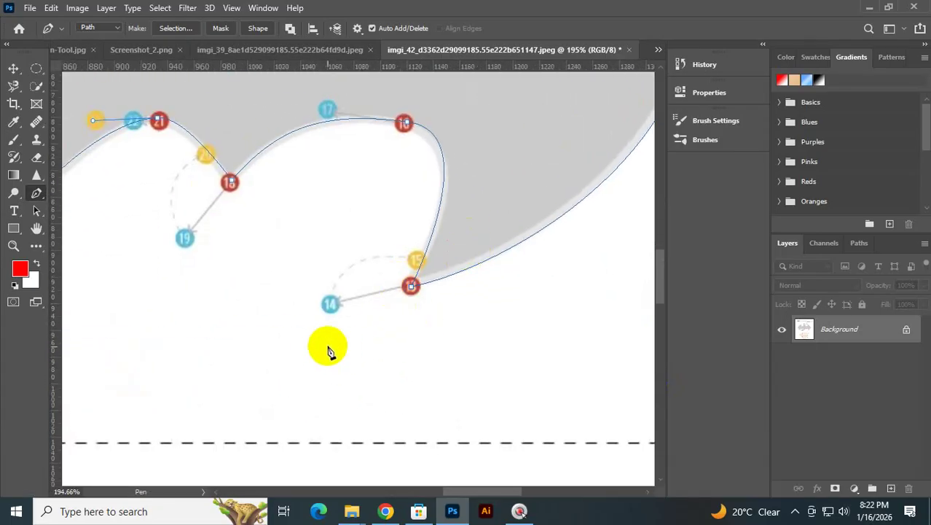
key(alt)
key(ctrl)
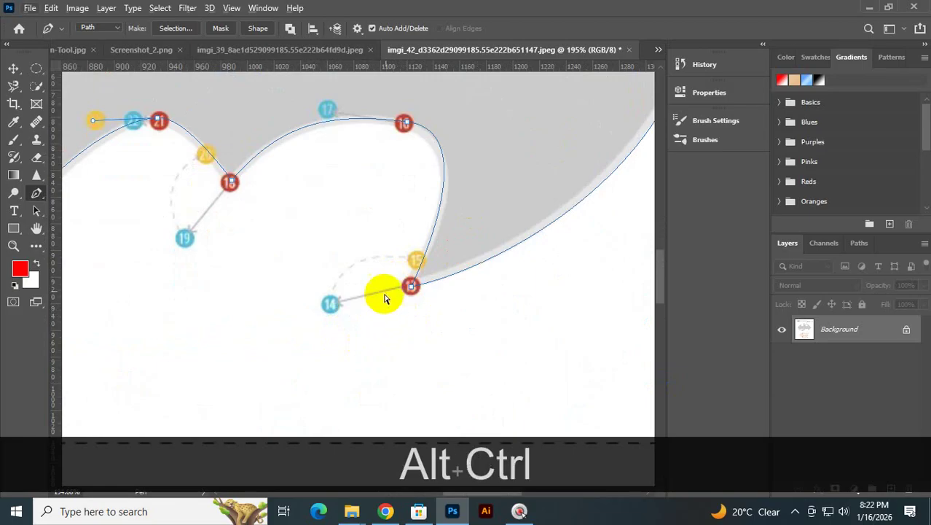
drag(386, 260, 436, 336)
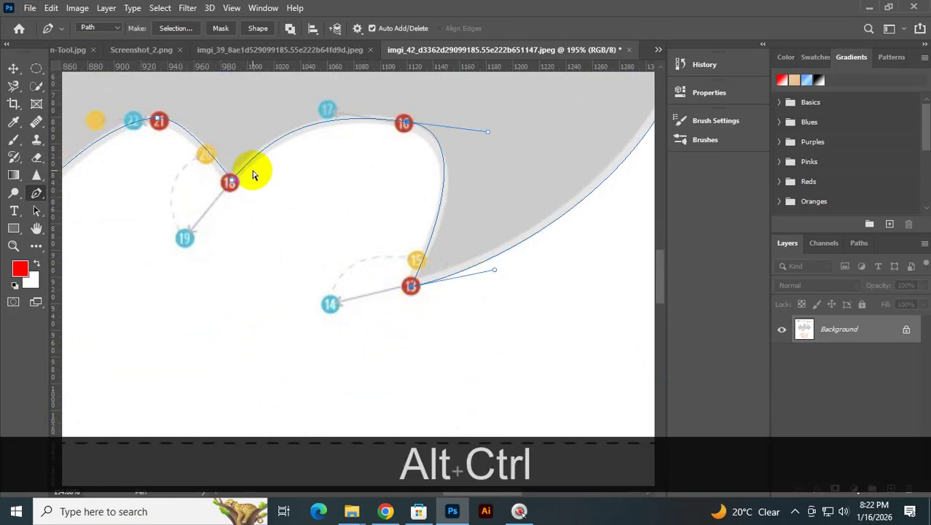
click(406, 287)
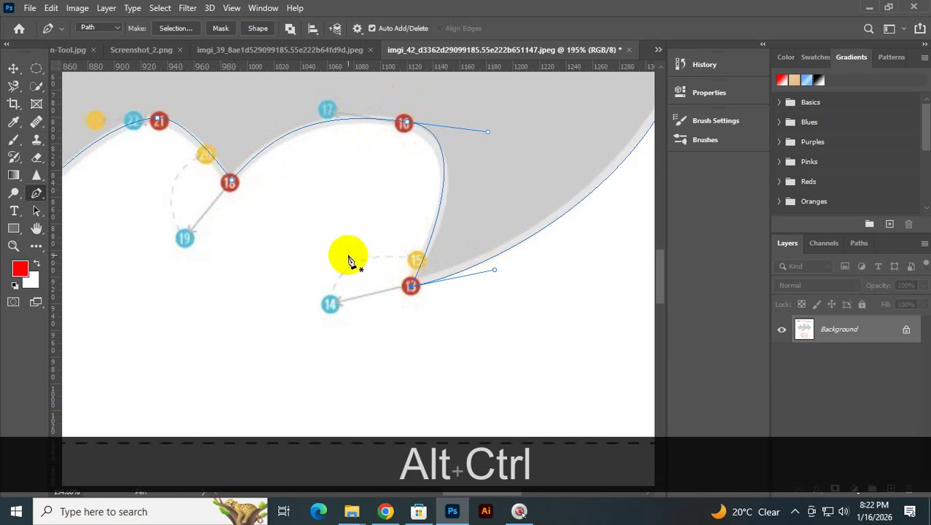
- Select the anchors at markers 16 and 18 in turn to examine their direction handles
key(ctrl)
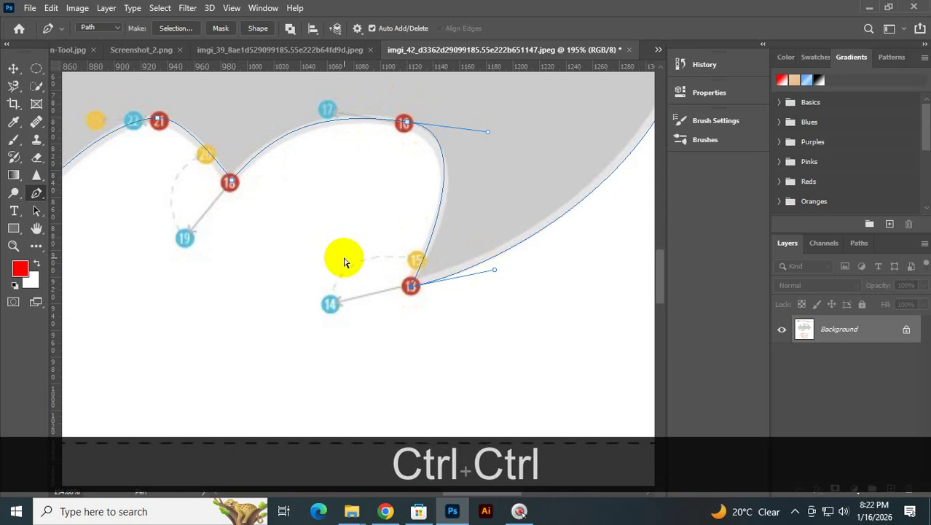
key(ctrl)
ctrl+click(406, 124)
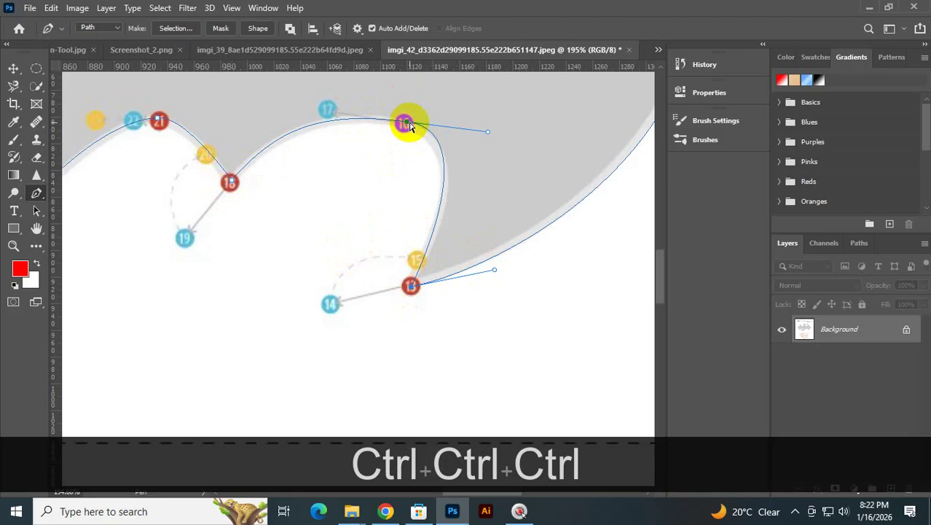
ctrl+click(231, 182)
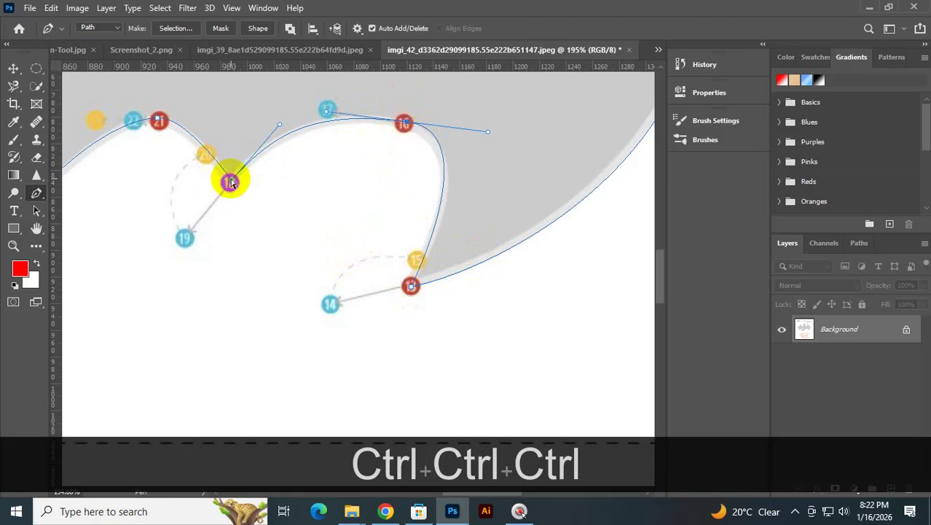
ctrl+click(232, 182)
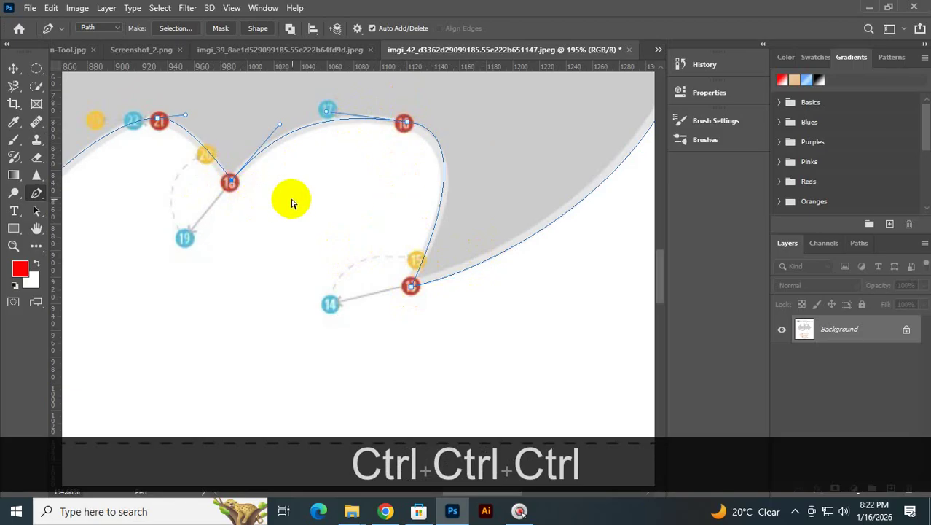
ctrl+click(280, 126)
- Select the marker 13 anchor and slightly lengthen and reposition its incoming handle along the wing's lower edge
ctrl+click(411, 286)
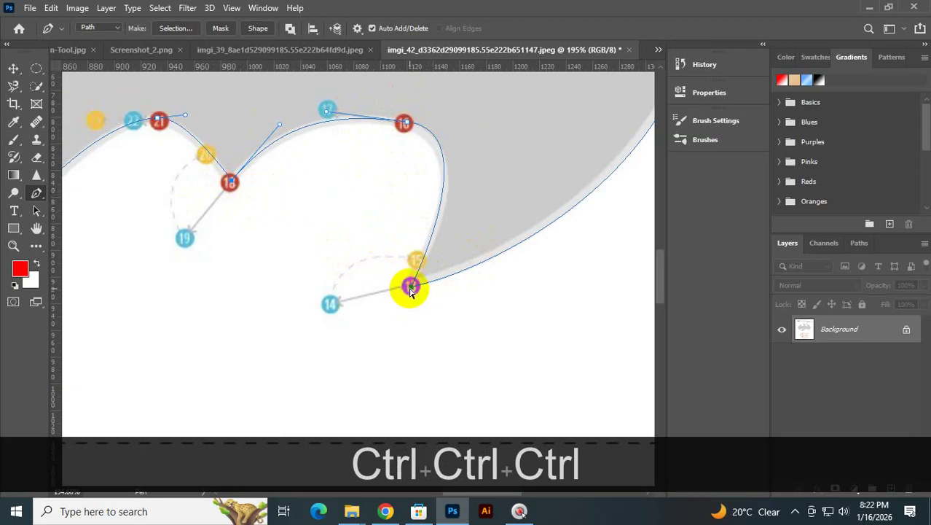
ctrl+click(410, 288)
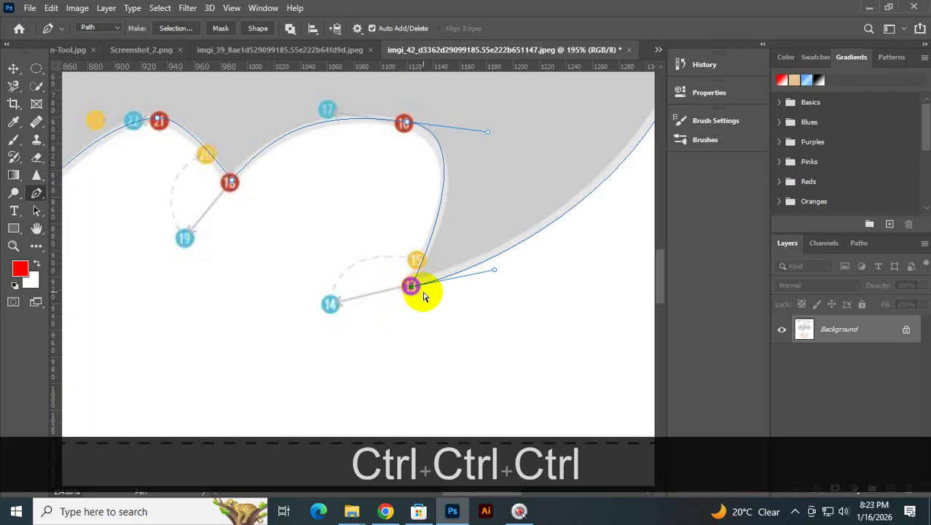
mouse_move(494, 272)
mouse_down()
mouse_move(532, 274)
mouse_move(536, 266)
mouse_move(507, 269)
mouse_move(493, 327)
mouse_move(558, 296)
mouse_move(557, 233)
mouse_move(555, 258)
mouse_move(522, 255)
mouse_move(524, 271)
mouse_move(510, 271)
mouse_up()
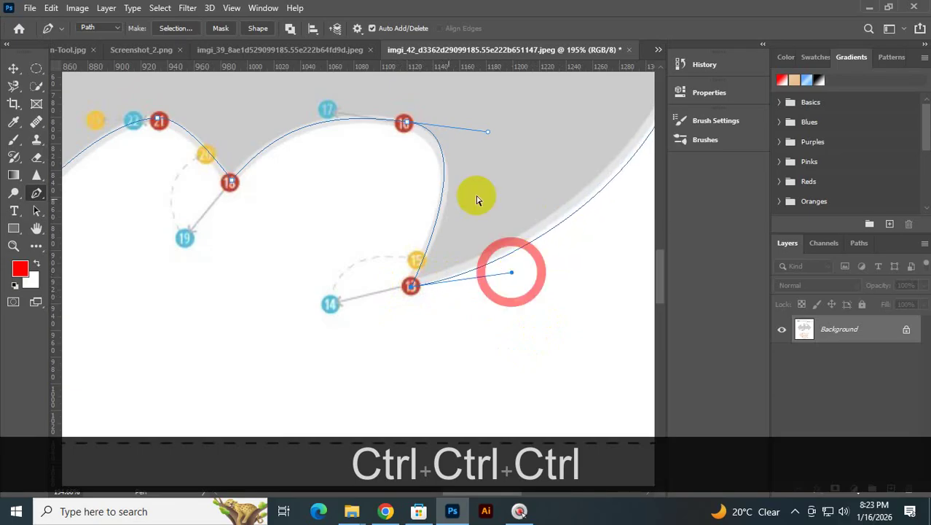
key(ctrl+KP_Subtract)
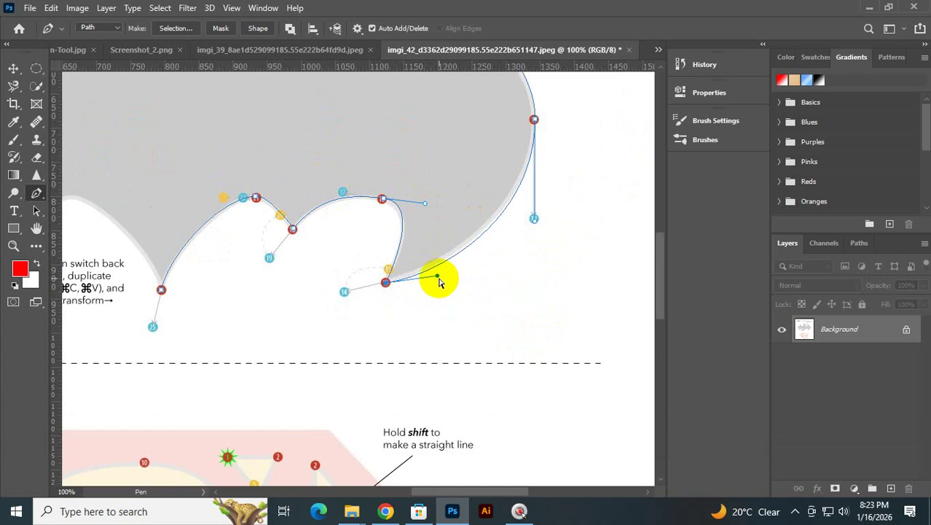
mouse_move(439, 282)
mouse_down()
mouse_move(488, 278)
mouse_move(445, 280)
mouse_up()
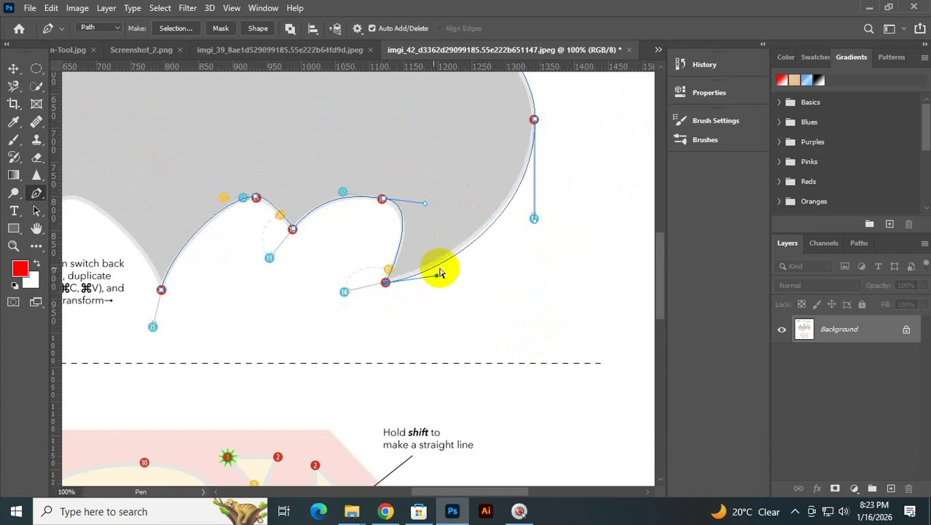
- Try moving the marker 16 anchor, undo the move, and tilt its incoming handle slightly downward instead
ctrl+click(388, 200)
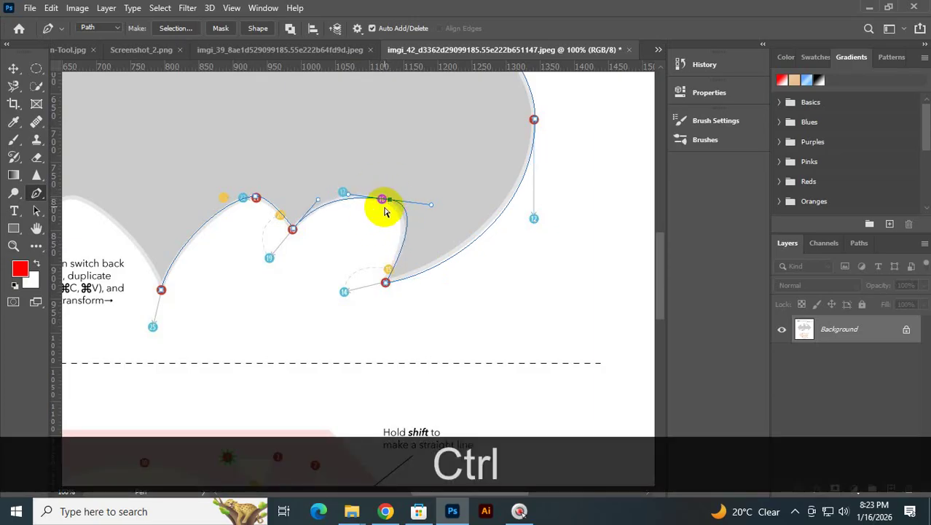
key(ctrl+z)
mouse_move(426, 204)
mouse_down()
mouse_move(422, 223)
mouse_move(422, 204)
mouse_move(443, 212)
mouse_move(419, 204)
mouse_move(429, 209)
mouse_up()
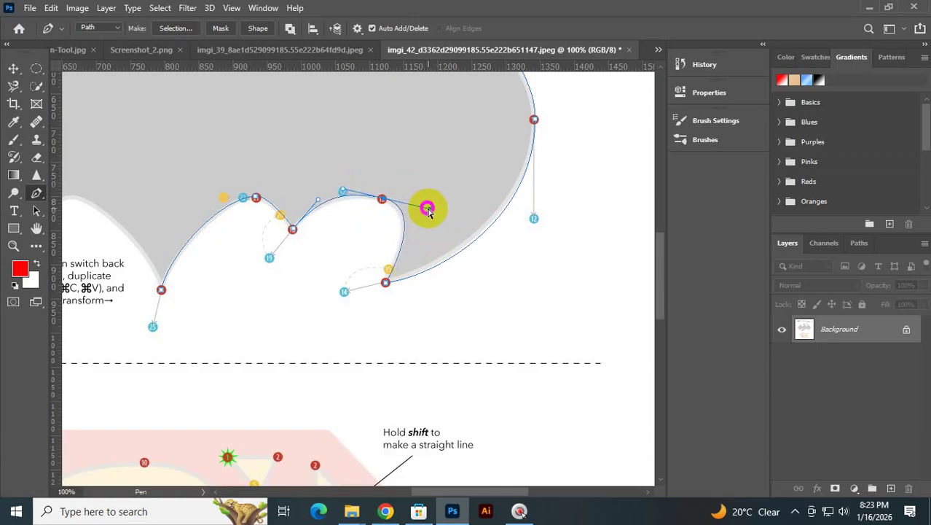
- Move the marker 16 anchor upward into the grey bat shape, away from its marker
key(ctrl+space)
drag(375, 195, 442, 234)
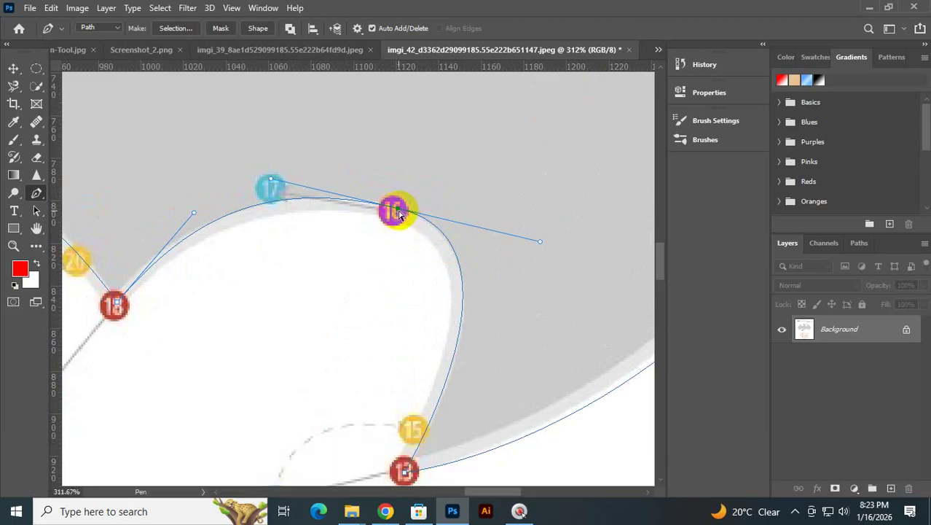
mouse_move(397, 211)
mouse_down()
mouse_move(380, 216)
mouse_move(380, 287)
mouse_move(375, 219)
mouse_move(379, 170)
mouse_move(391, 162)
mouse_up()
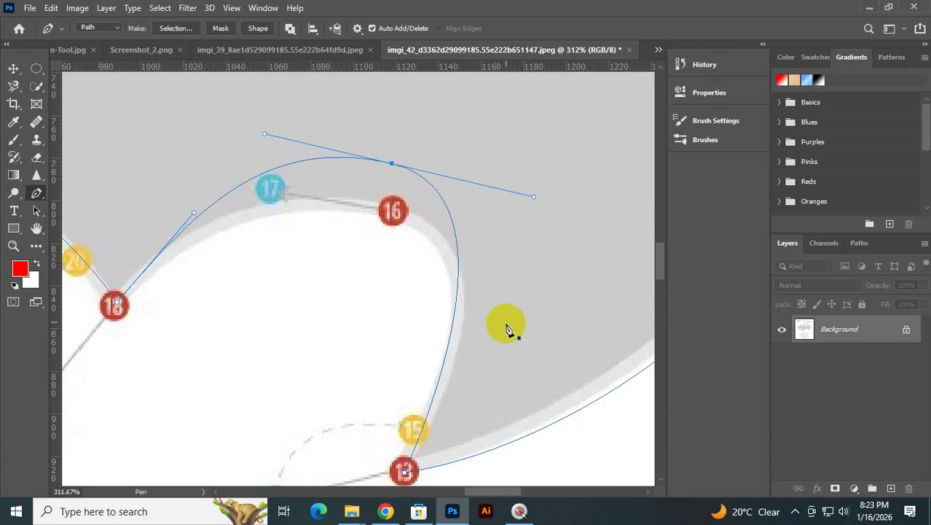
- Move the marker 16 anchor back down onto its marker so the curve fits the grey edge
key(ctrl)
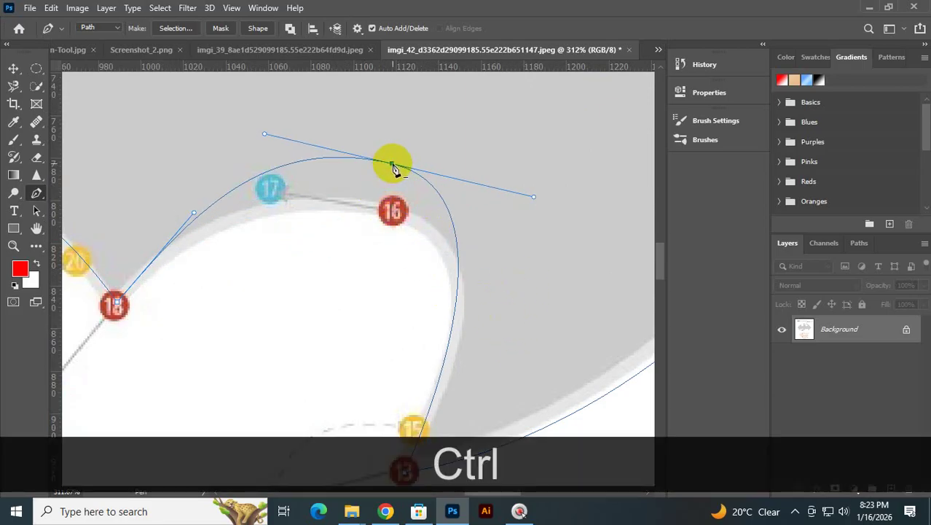
key(ctrl)
key(ctrl)
key(ctrl)
key(ctrl)
key(ctrl)
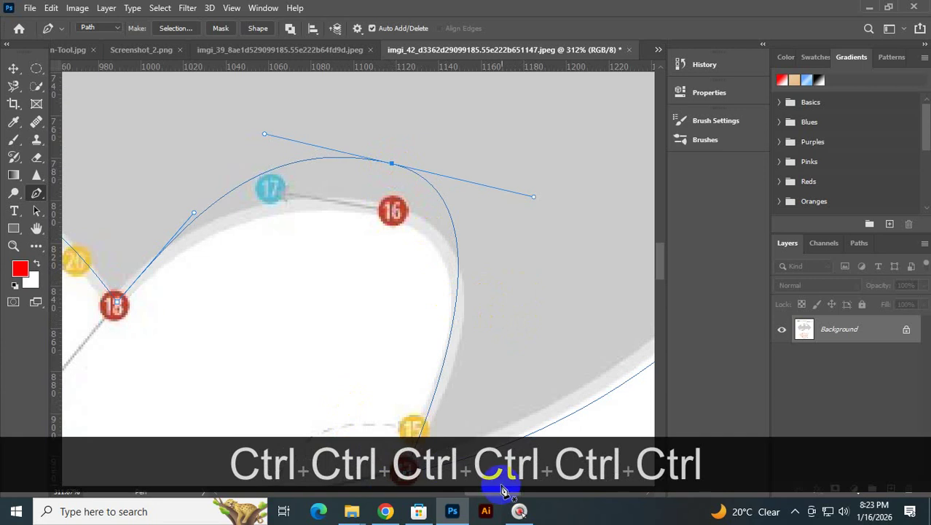
key(ctrl)
mouse_move(391, 166)
mouse_down()
mouse_move(370, 270)
mouse_move(393, 211)
mouse_up()
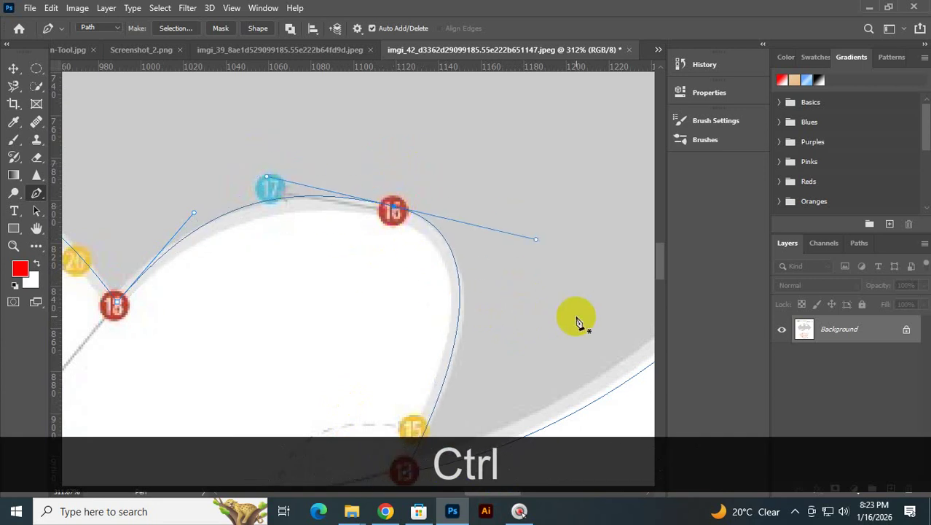
- Reshape the curve segment between the outermost right-wing anchor and marker 13 to follow the wing's lower grey edge more closely
key(space)
drag(568, 346, 428, 260)
key(ctrl)
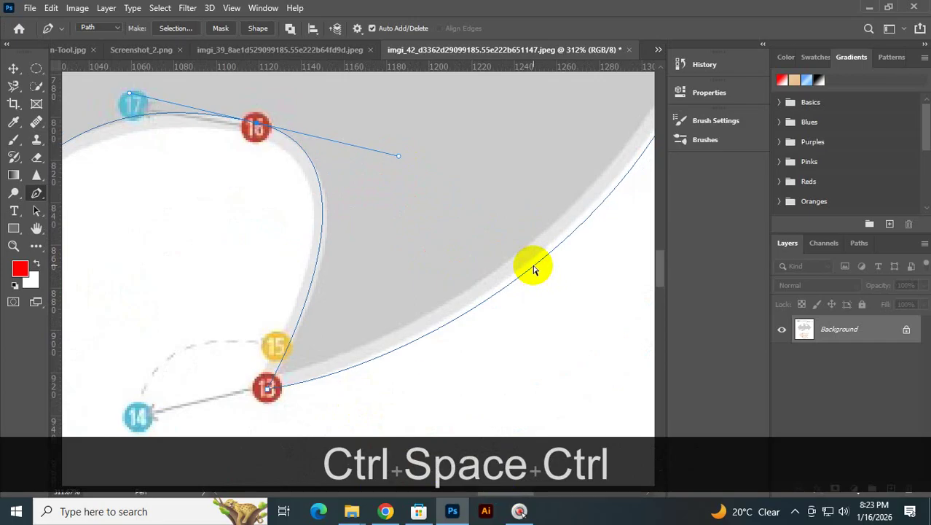
drag(534, 270, 515, 314)
key(ctrl+z)
key(ctrl+space)
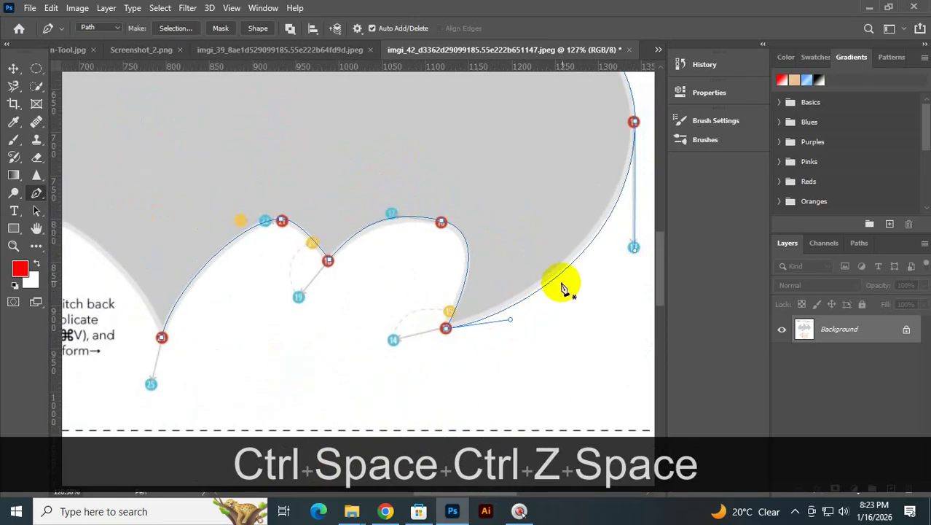
key(ctrl)
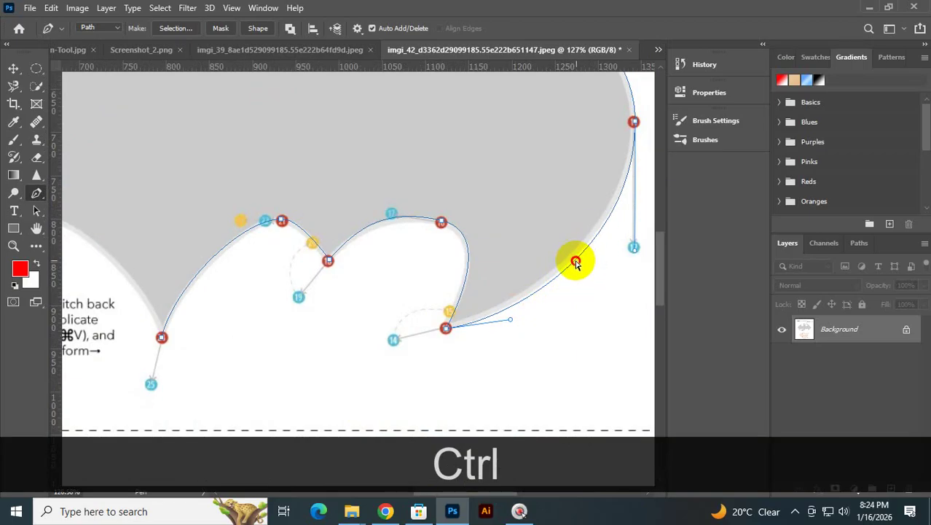
mouse_move(576, 261)
mouse_down()
mouse_move(597, 276)
mouse_move(570, 260)
mouse_move(590, 293)
mouse_move(561, 253)
mouse_move(593, 305)
mouse_move(567, 268)
mouse_up()
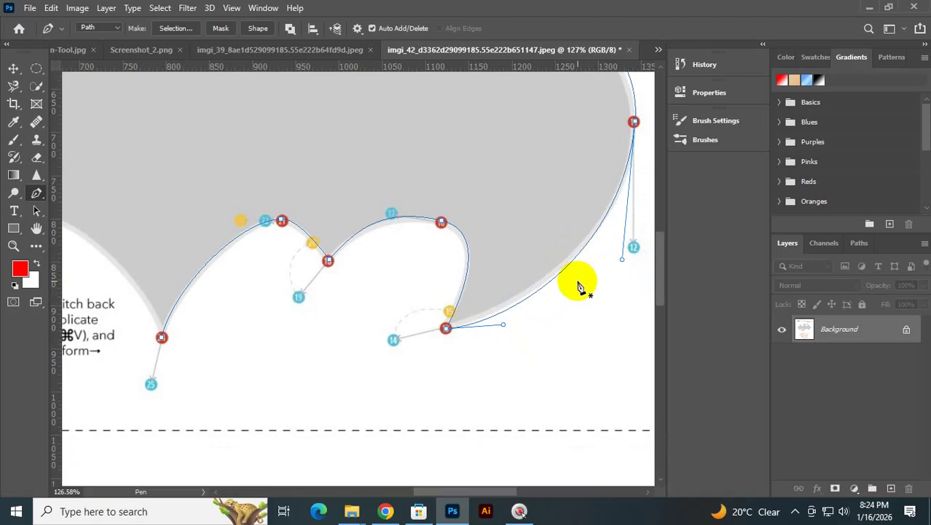
- Resume the path from its end anchor above marker 25 and swing the outgoing handle up toward the left half's lower edge
key(ctrl+space)
drag(183, 293, 483, 331)
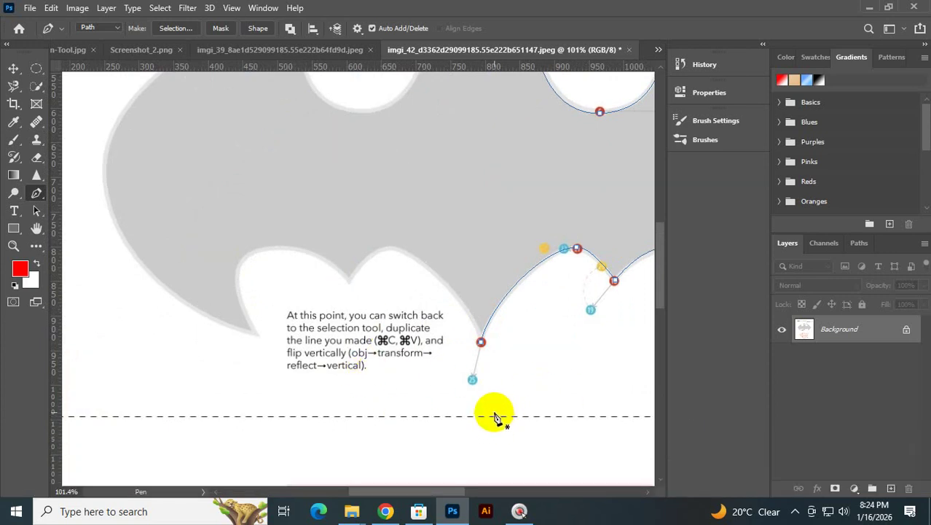
click(481, 343)
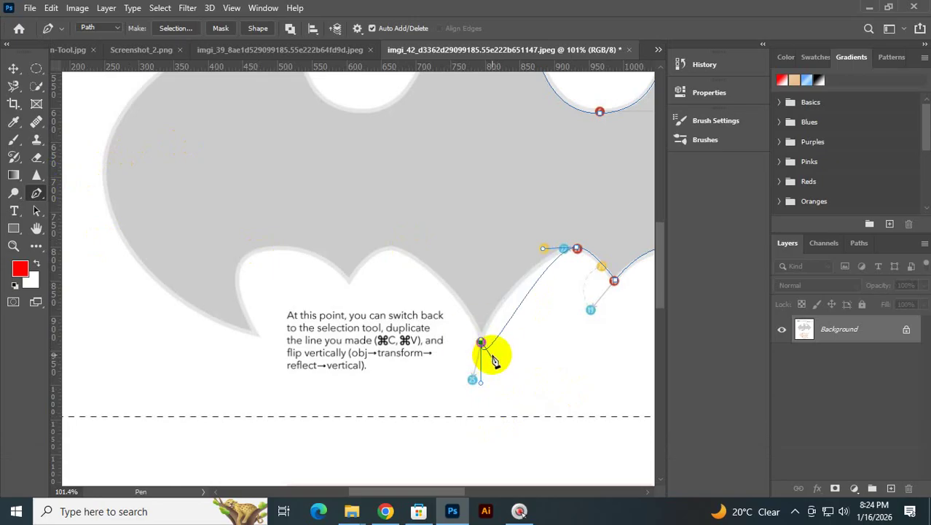
key(ctrl+z)
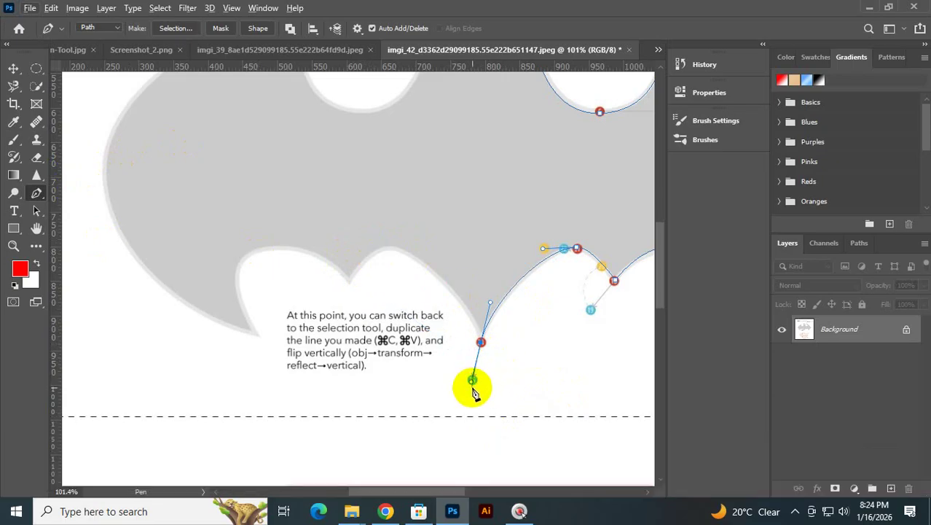
key(space)
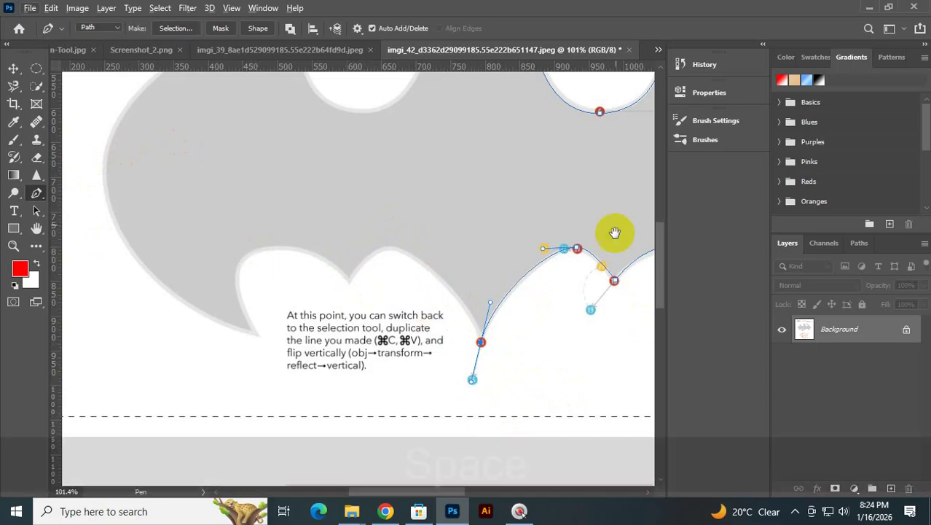
drag(615, 232, 466, 241)
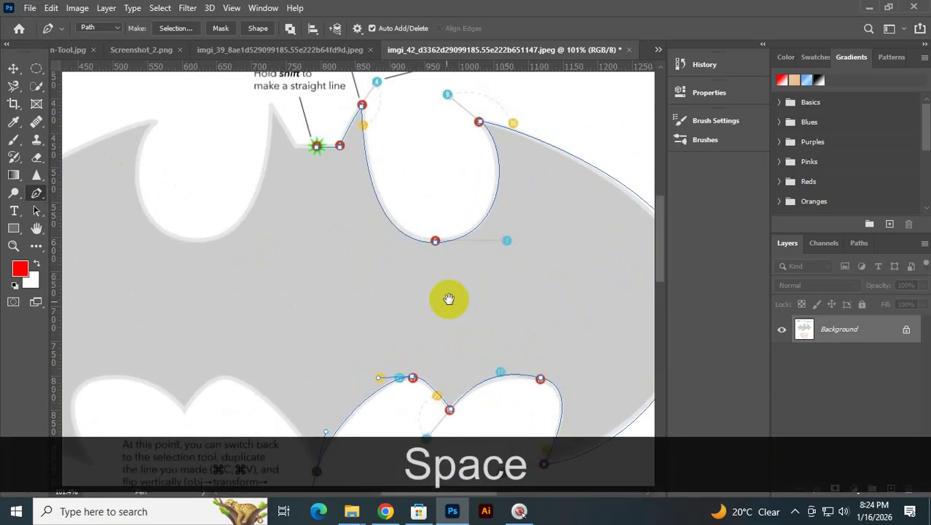
drag(449, 299, 610, 188)
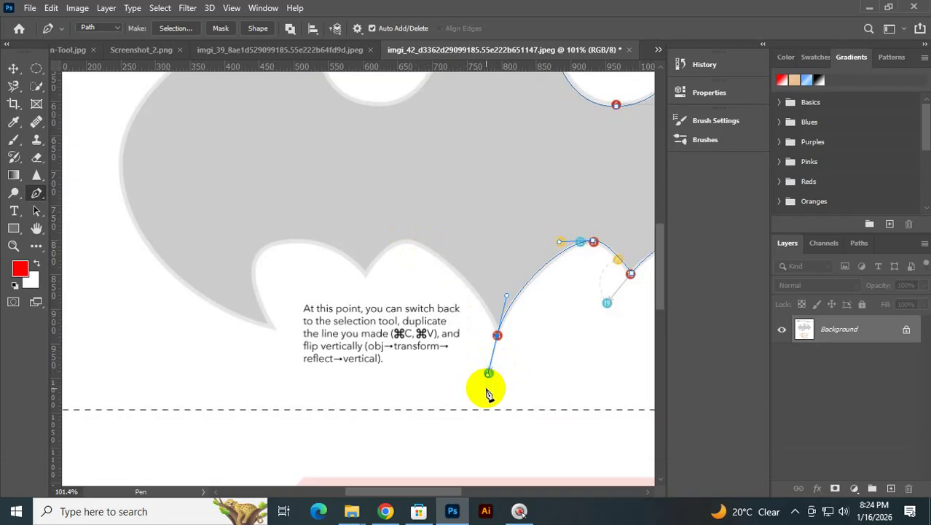
key(alt)
drag(488, 373, 471, 292)
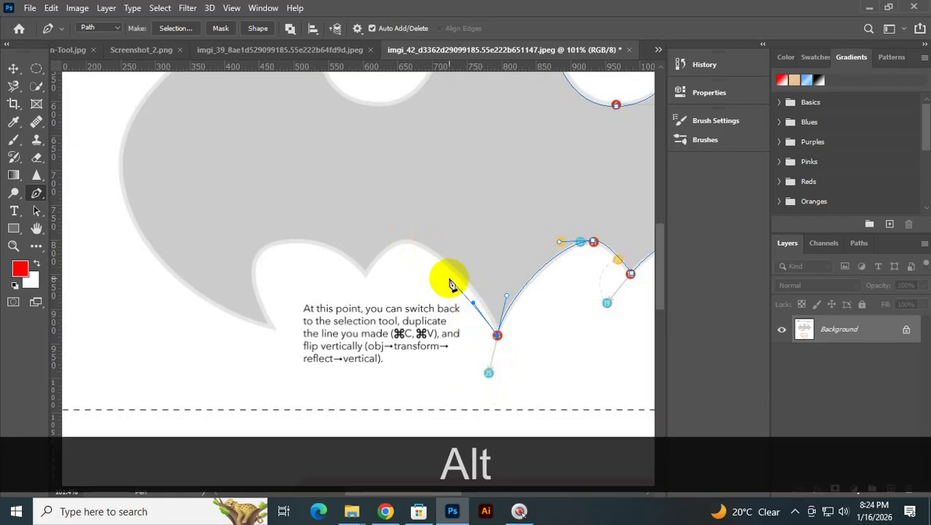
drag(427, 249, 378, 221)
key(ctrl+z)
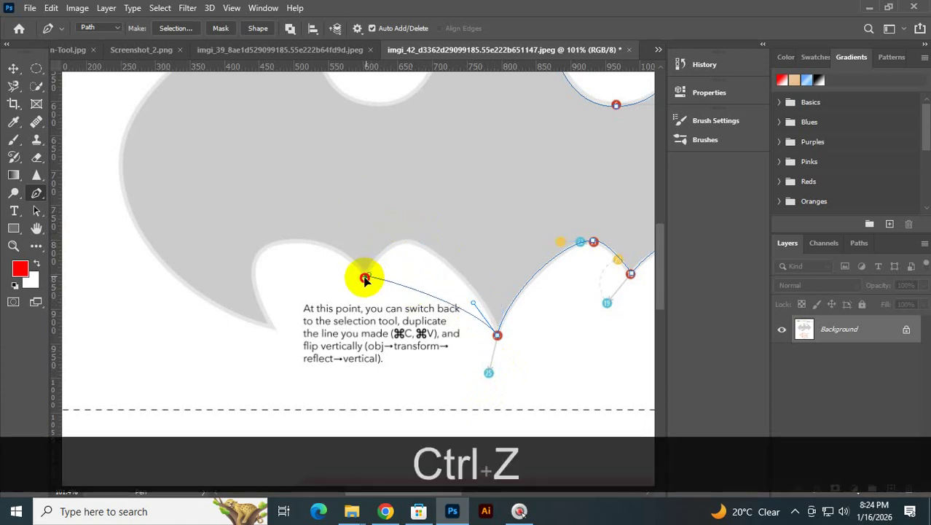
drag(364, 278, 374, 311)
key(space)
drag(537, 287, 453, 292)
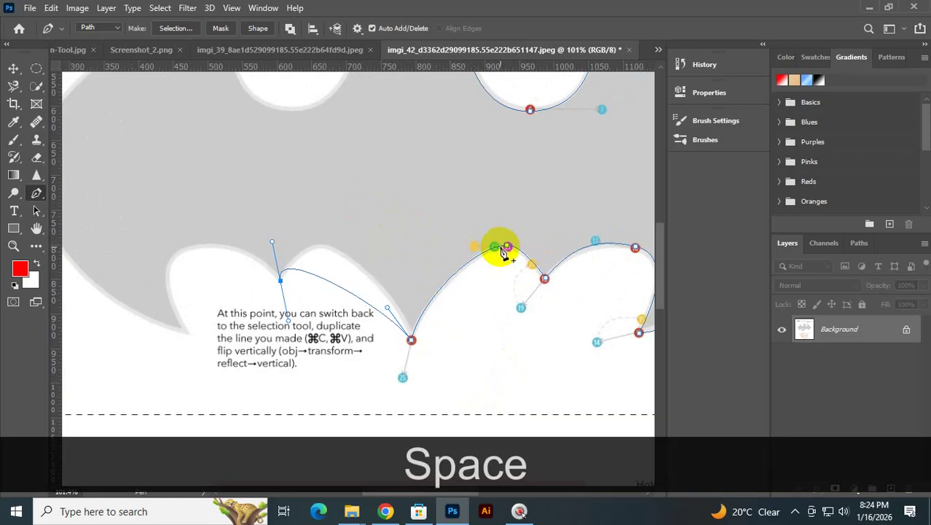
key(ctrl+z)
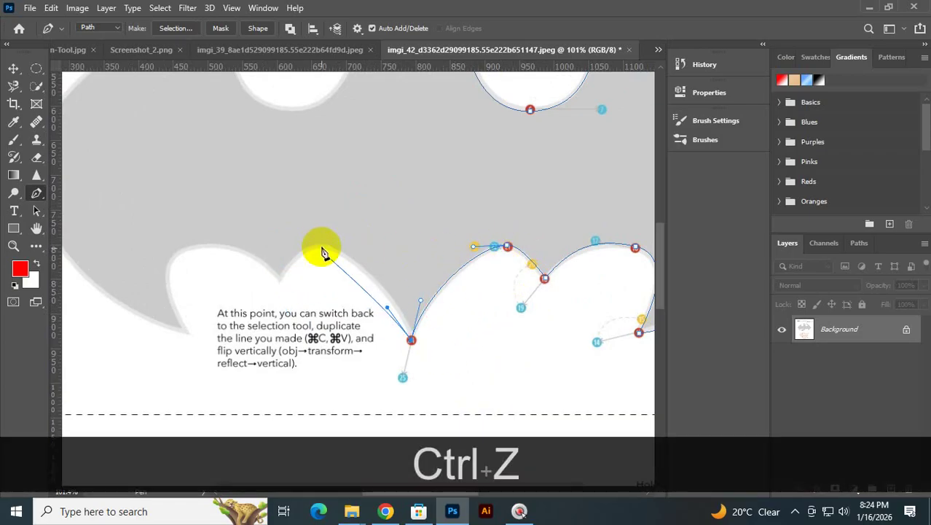
- Add a curved anchor at the peak of the first left scallop and adjust the bottom-centre anchor's handle to match the grey edge
drag(320, 247, 273, 230)
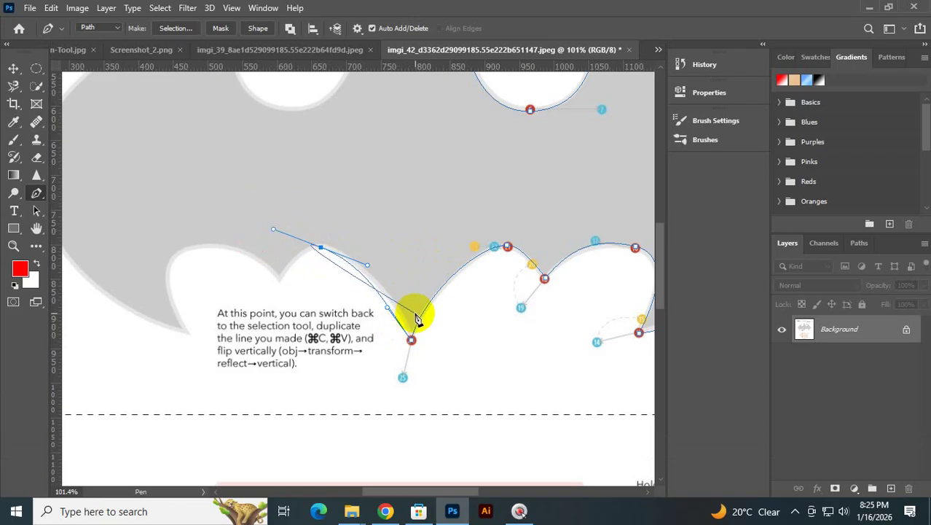
mouse_move(390, 310)
mouse_down()
mouse_move(430, 321)
mouse_move(412, 316)
mouse_move(401, 326)
mouse_move(407, 319)
mouse_move(384, 307)
mouse_up()
key(ctrl)
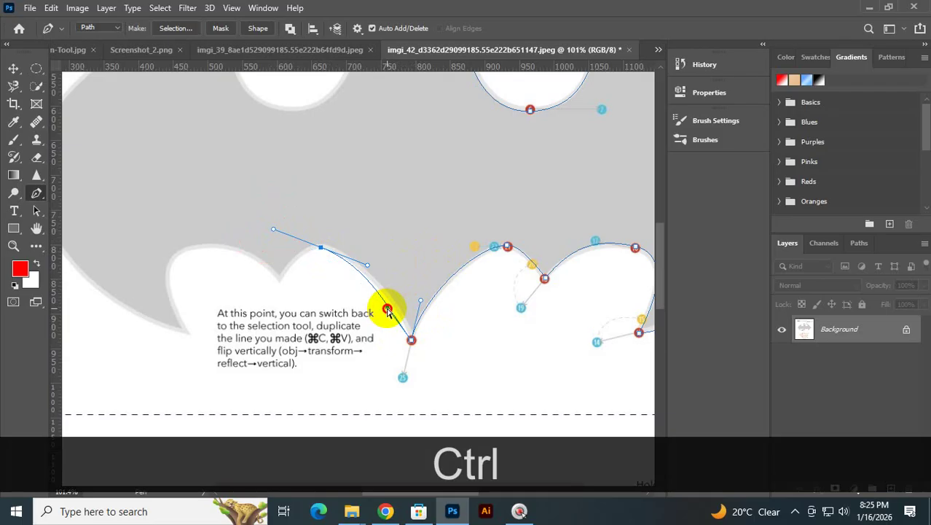
drag(399, 319, 402, 309)
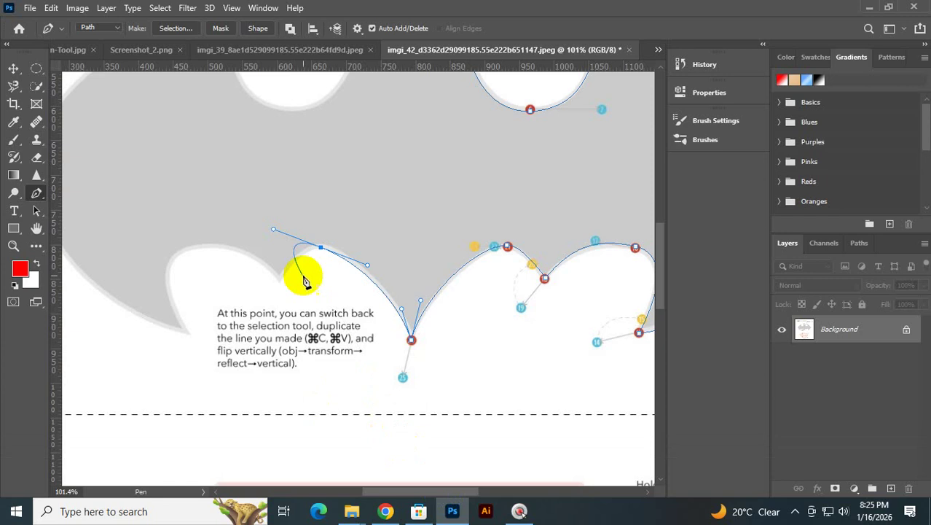
- Remove the outgoing direction handle from the anchor at the first left scallop's peak
click(321, 248)
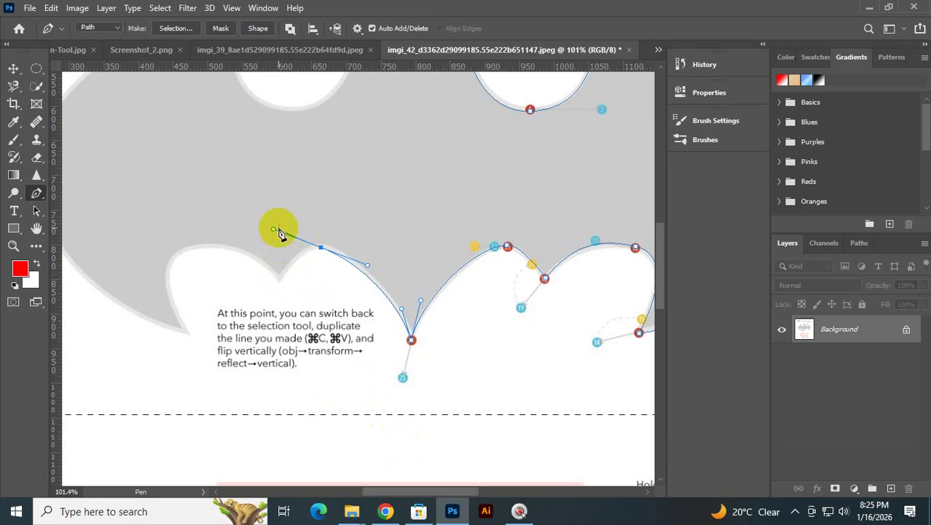
key(alt)
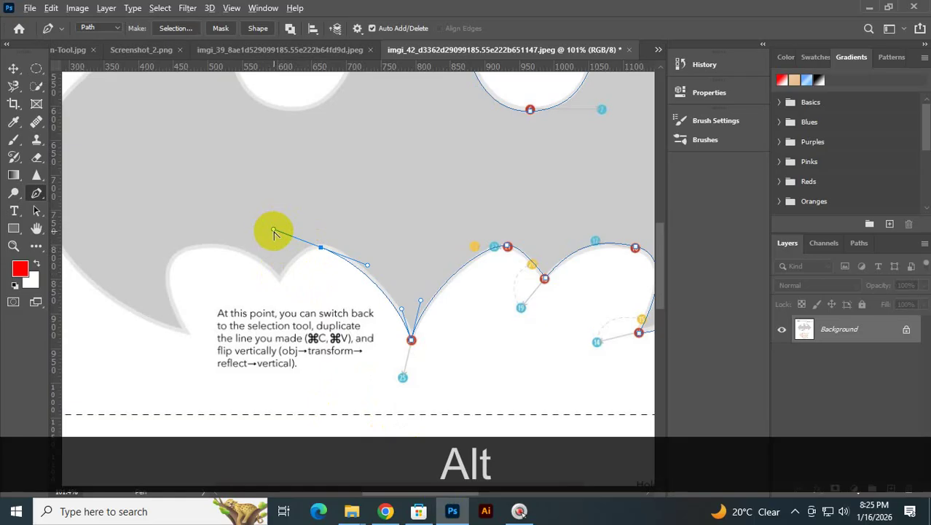
drag(273, 231, 308, 242)
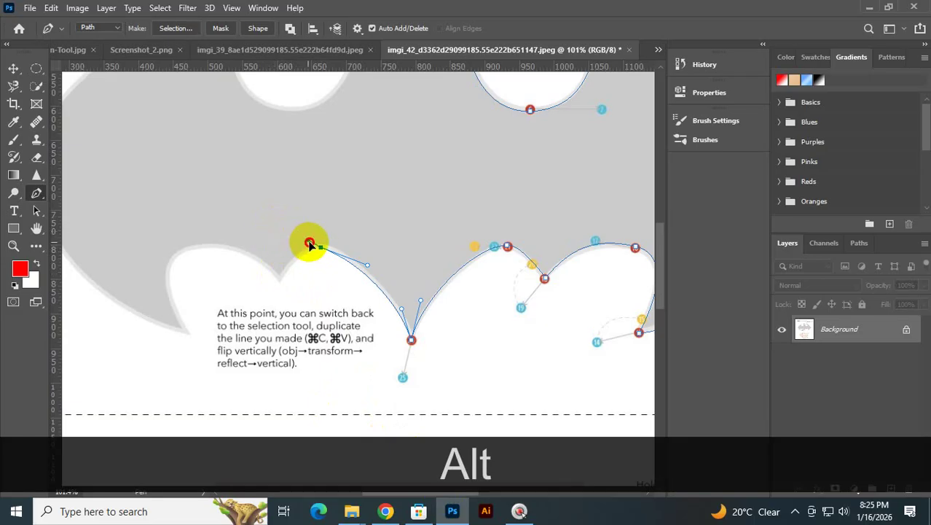
click(274, 290)
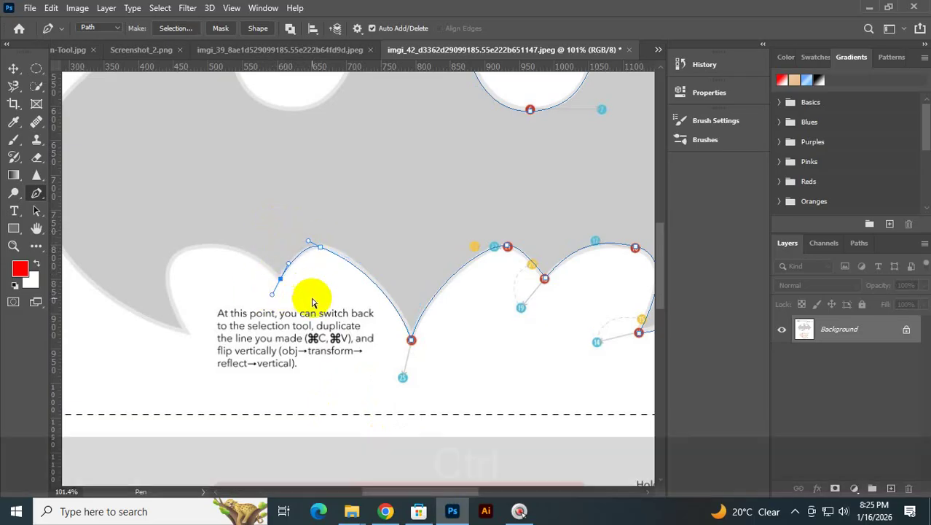
key(ctrl+z)
key(alt)
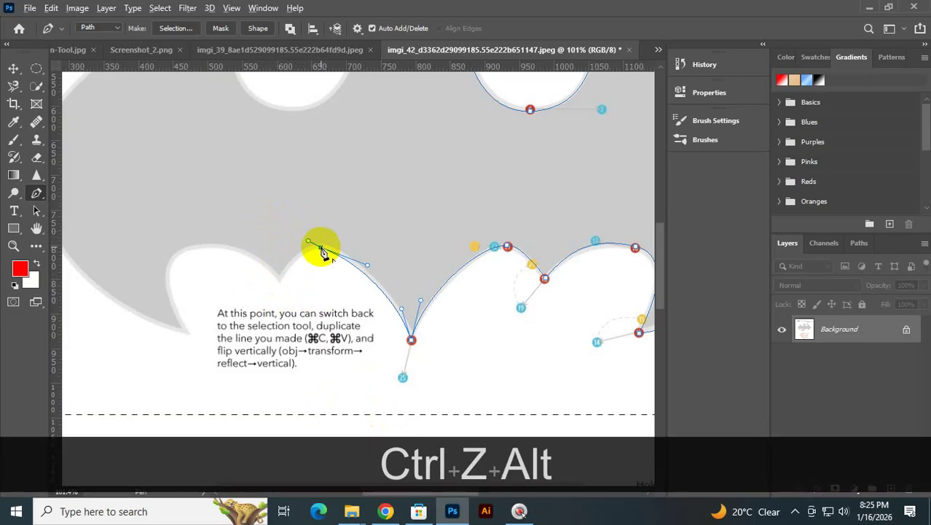
alt+click(321, 248)
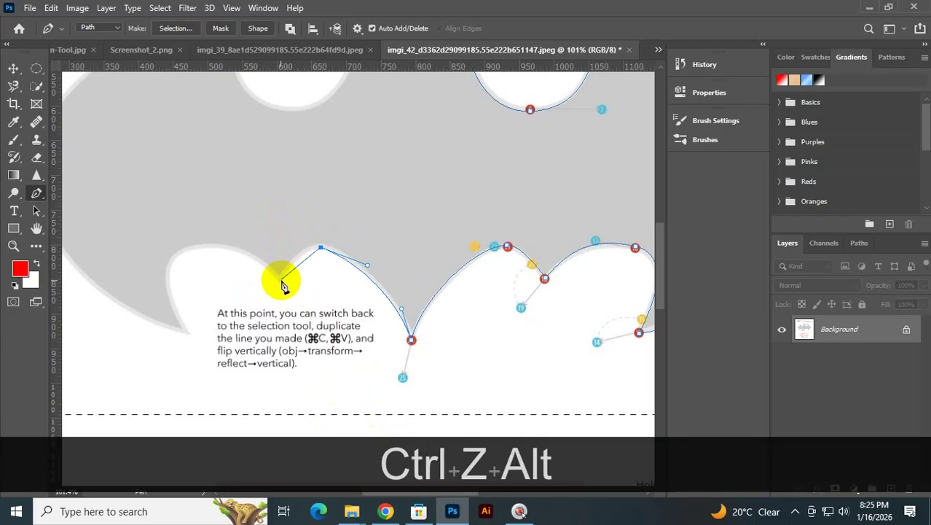
- Add curved anchors at the left notch, the second scallop's shoulder and the left wing's lower tip, removing the first two anchors' outgoing handles
drag(282, 280, 263, 318)
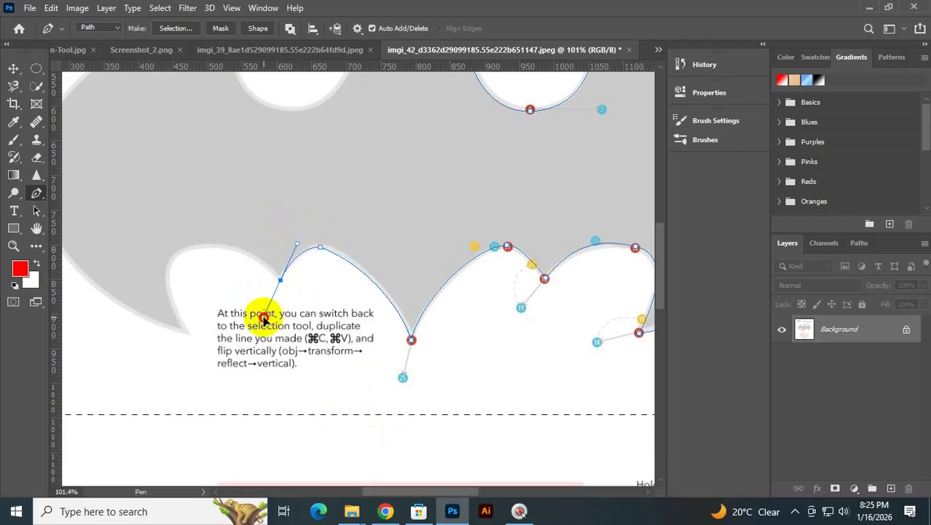
alt+click(280, 279)
key(alt+space)
drag(253, 276, 453, 293)
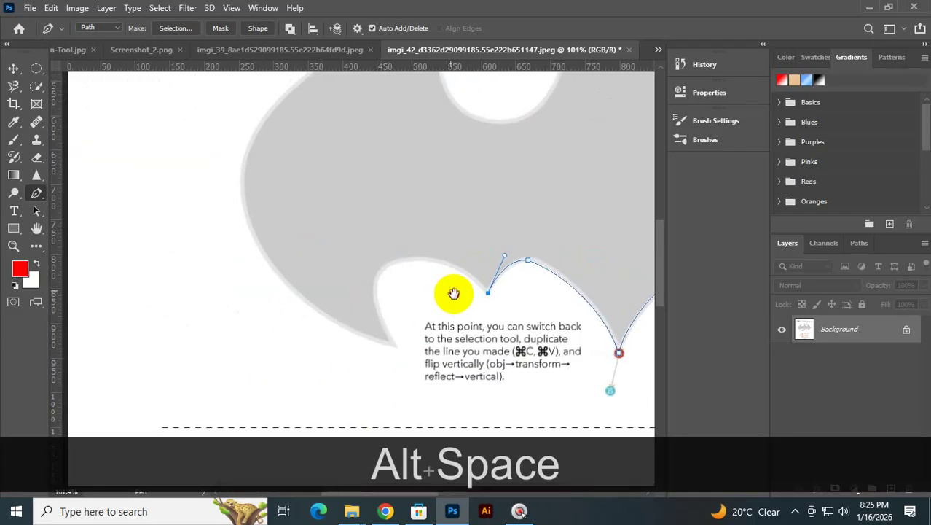
drag(392, 263, 334, 277)
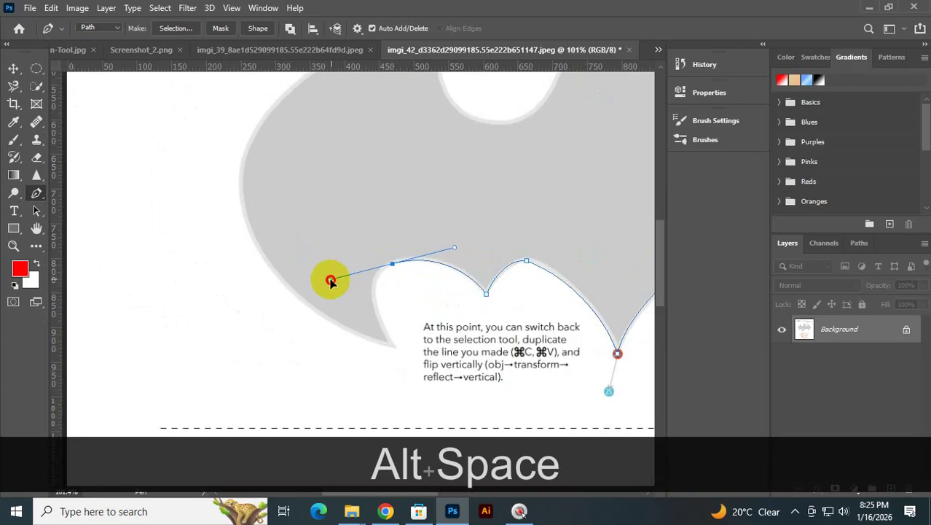
key(alt)
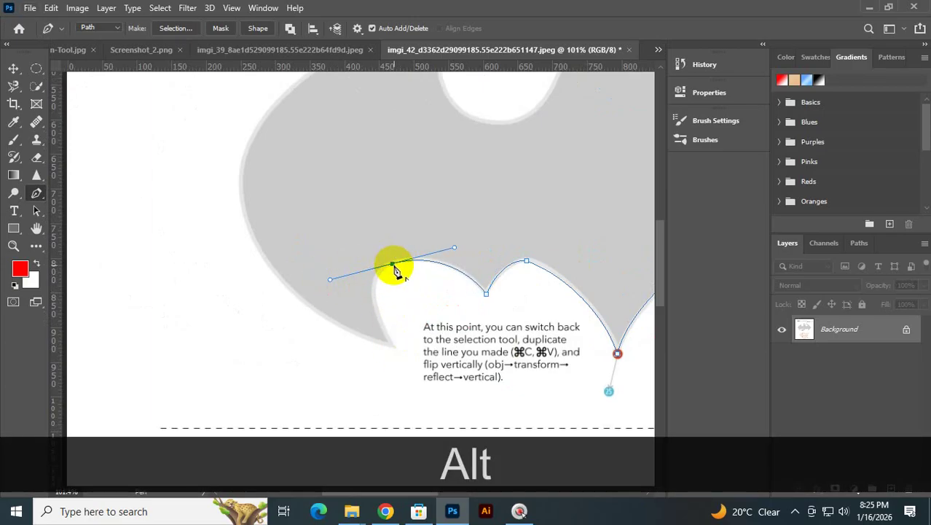
alt+click(392, 263)
drag(395, 348, 440, 414)
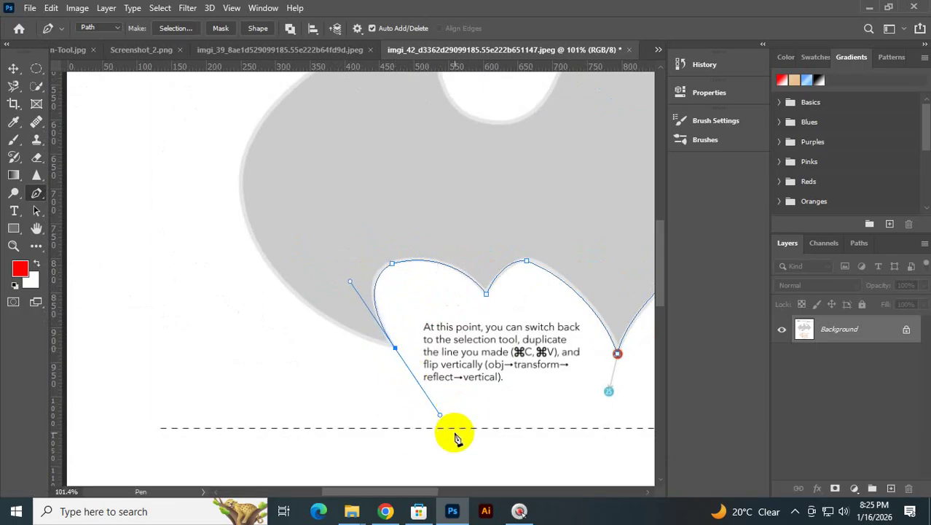
- Fit the whole document in view and close the path roughly through one point inside the upper left wing back to the starting anchor
key(ctrl+space)
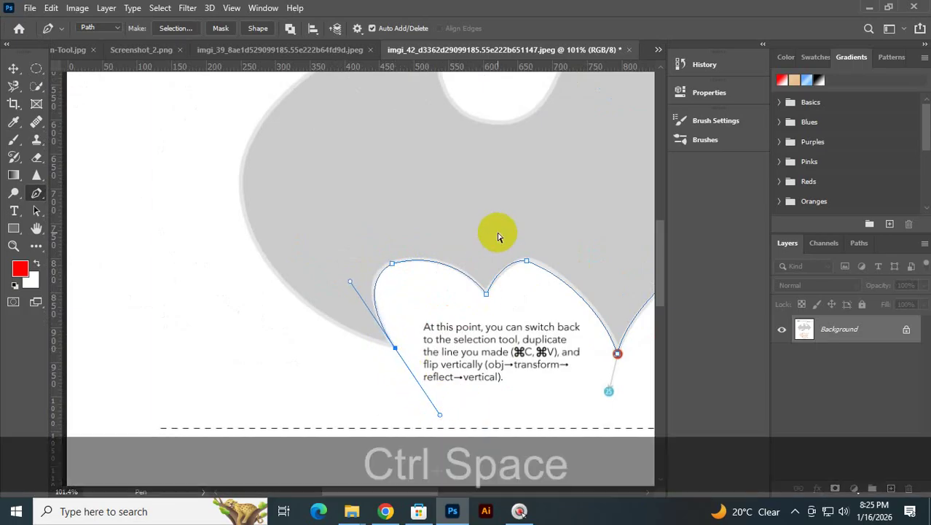
key(ctrl+KP_0)
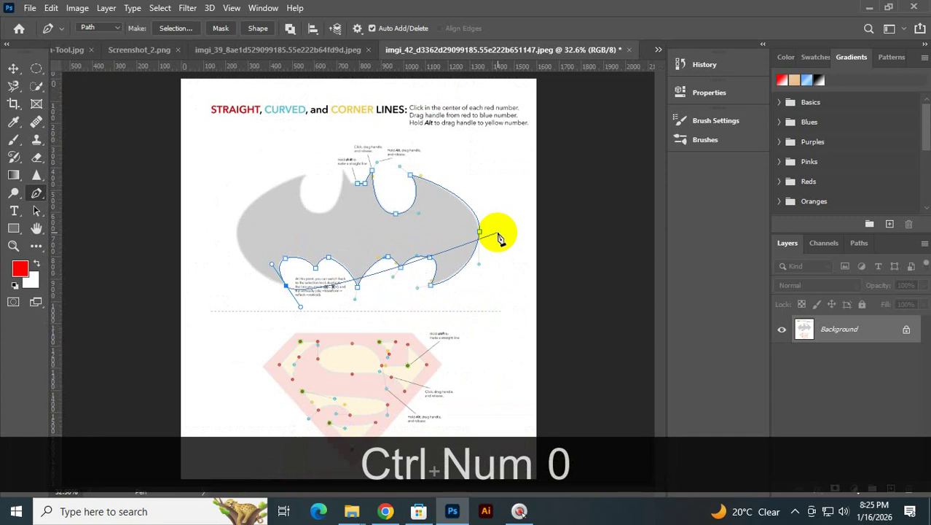
click(272, 203)
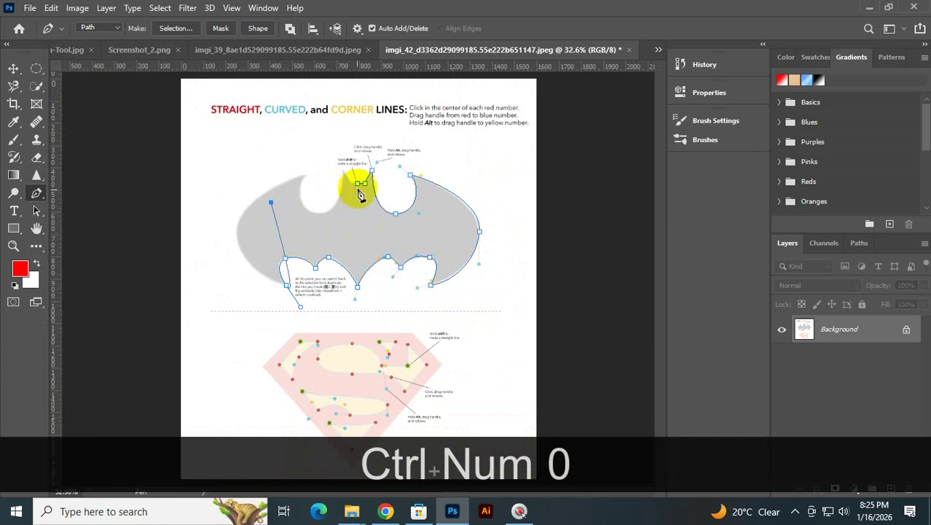
click(359, 183)
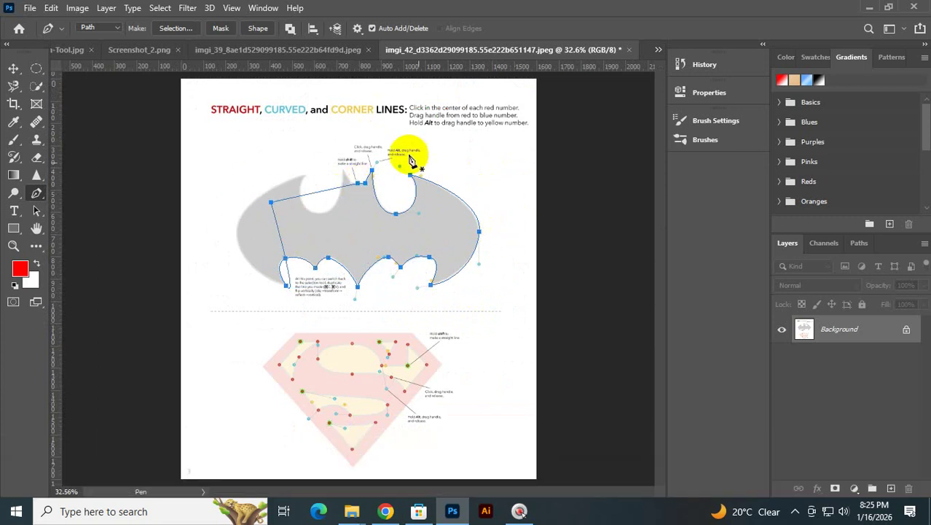
- Load the closed bat path as a selection and deselect it
key(ctrl+Return)
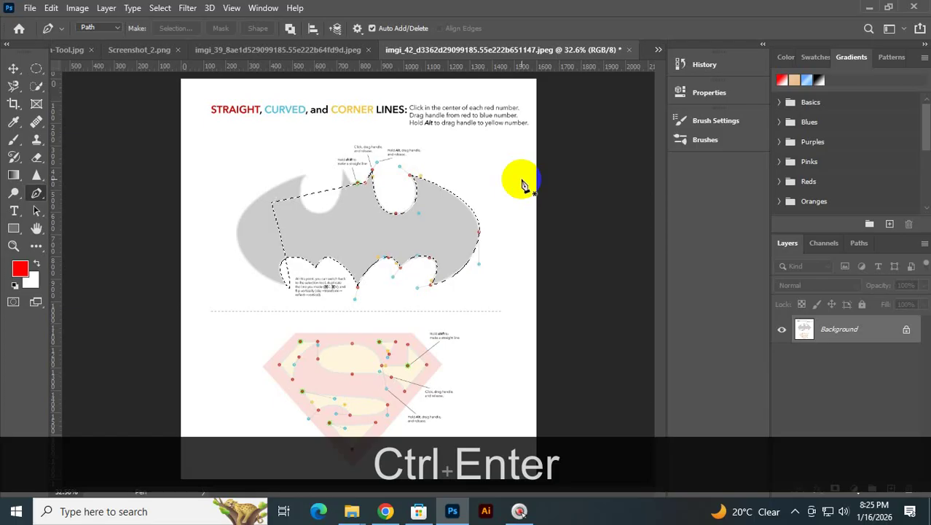
key(ctrl+d)
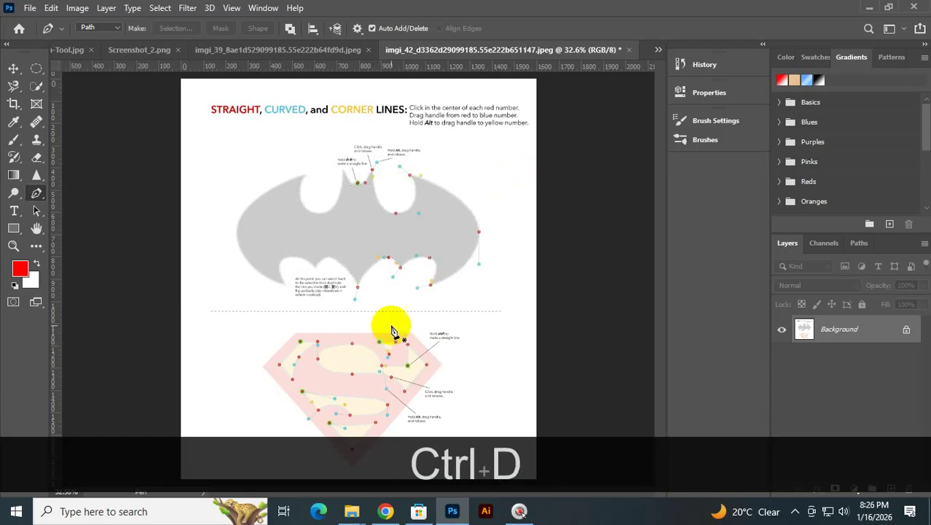
key(space)
key(ctrl+space)
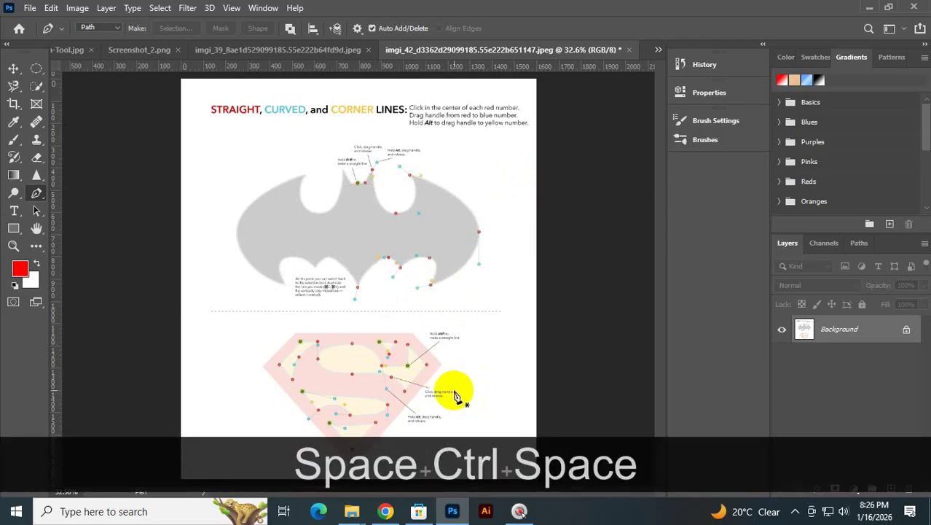
ctrl+click(404, 334)
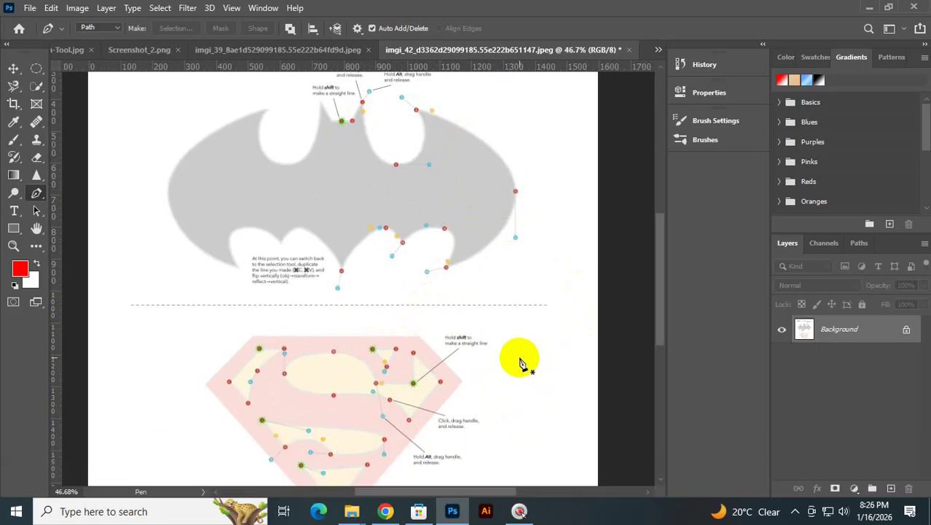
- Close the imgi_42 tracing worksheet without saving its changes and close the imgi_39 worksheet
click(332, 51)
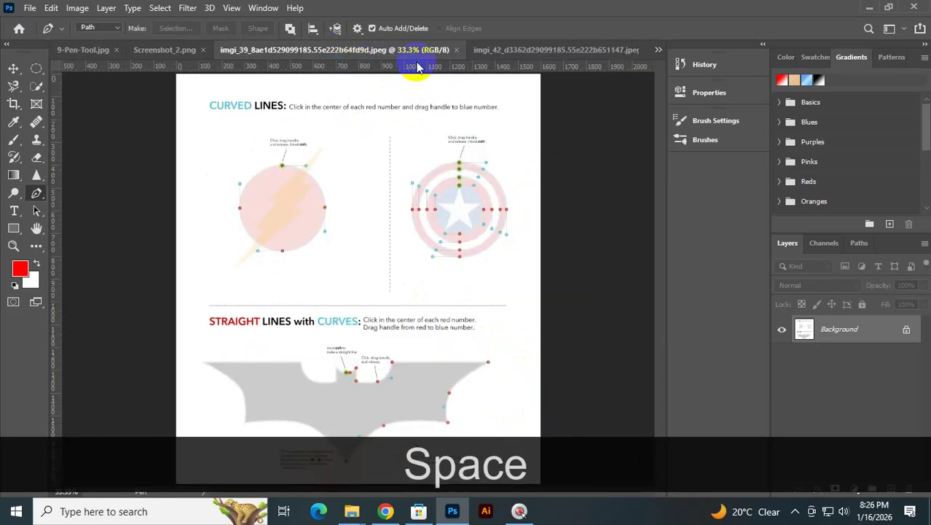
click(658, 53)
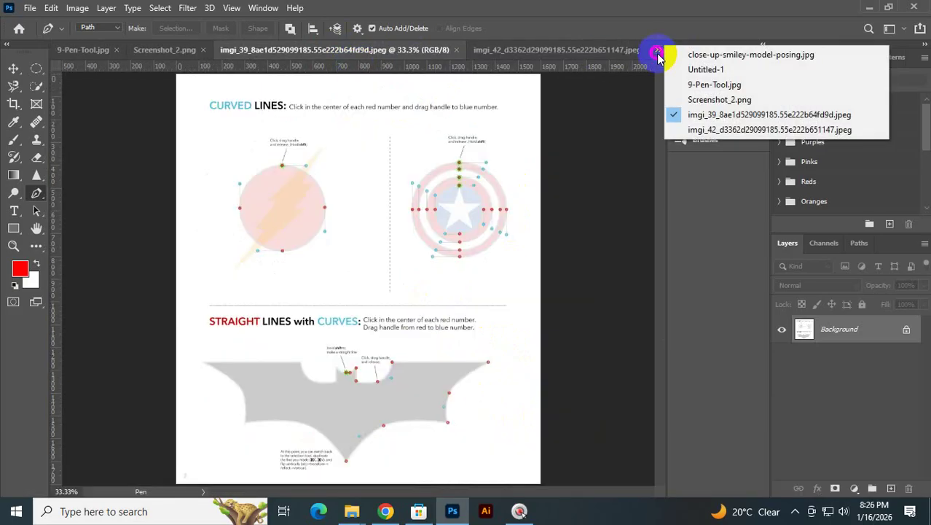
click(711, 129)
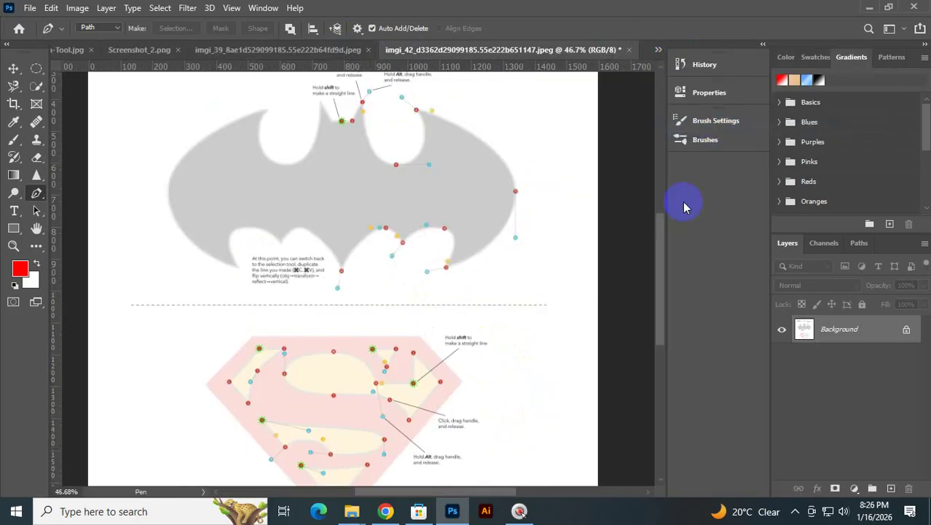
click(630, 50)
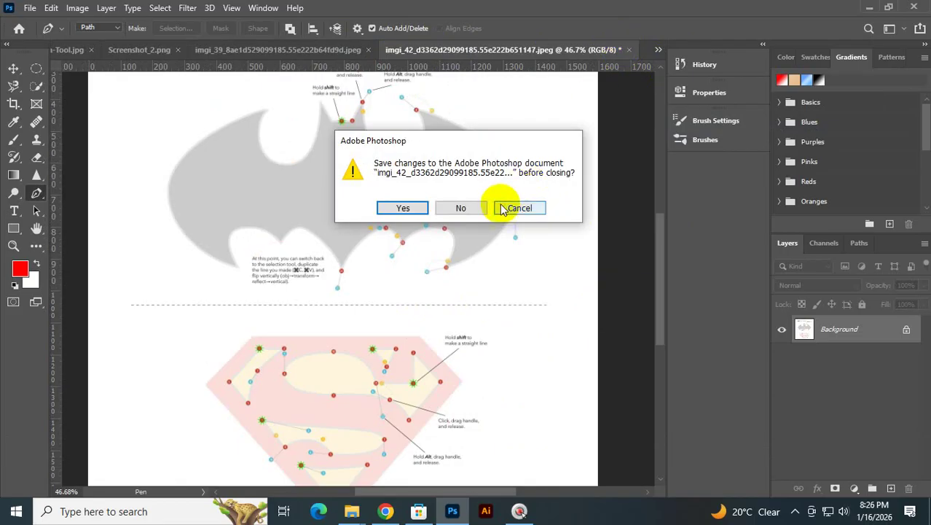
click(475, 209)
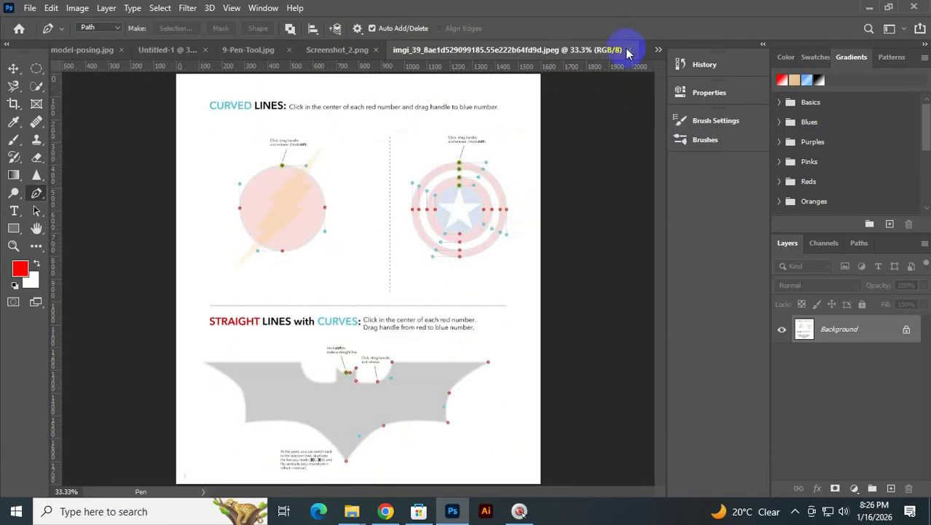
click(625, 51)
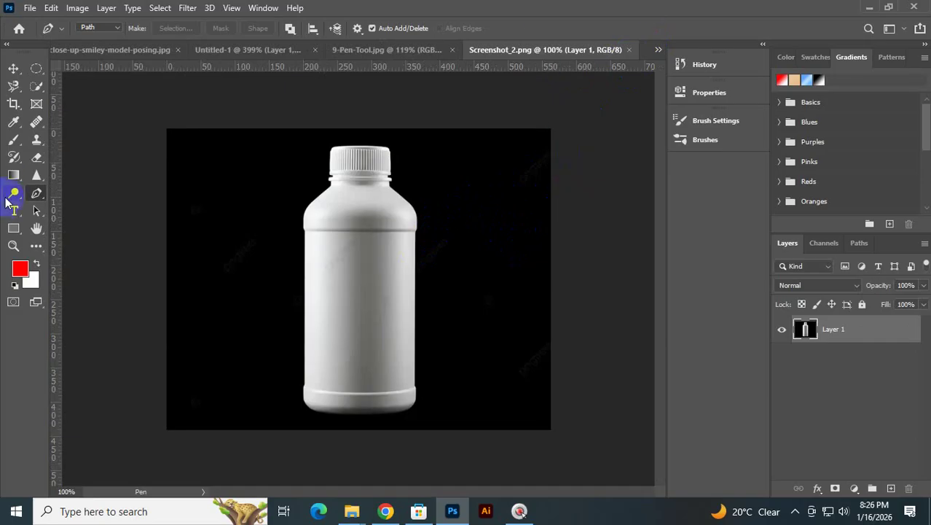
- Copy the white bottle onto a new layer using a rectangular Object Selection around it, and hide Layer 1
click(35, 103)
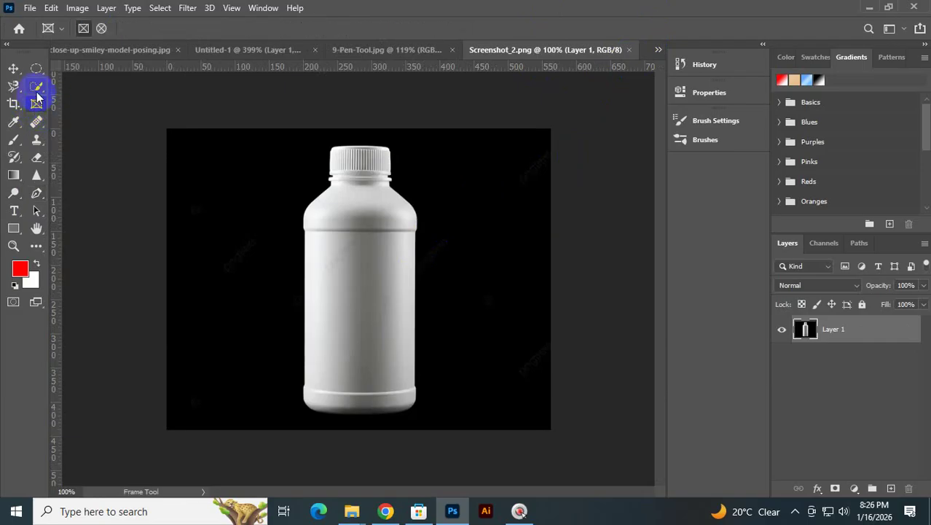
right_click(37, 92)
click(73, 86)
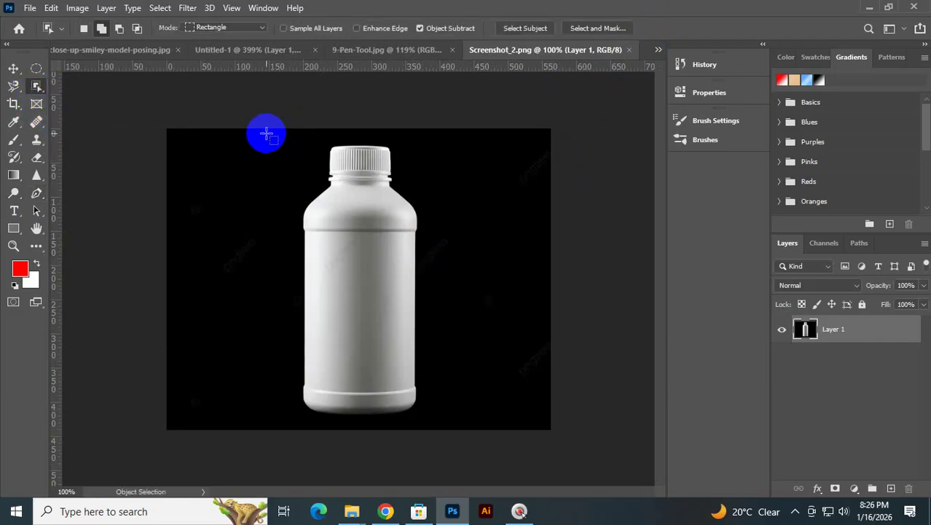
drag(266, 133, 459, 419)
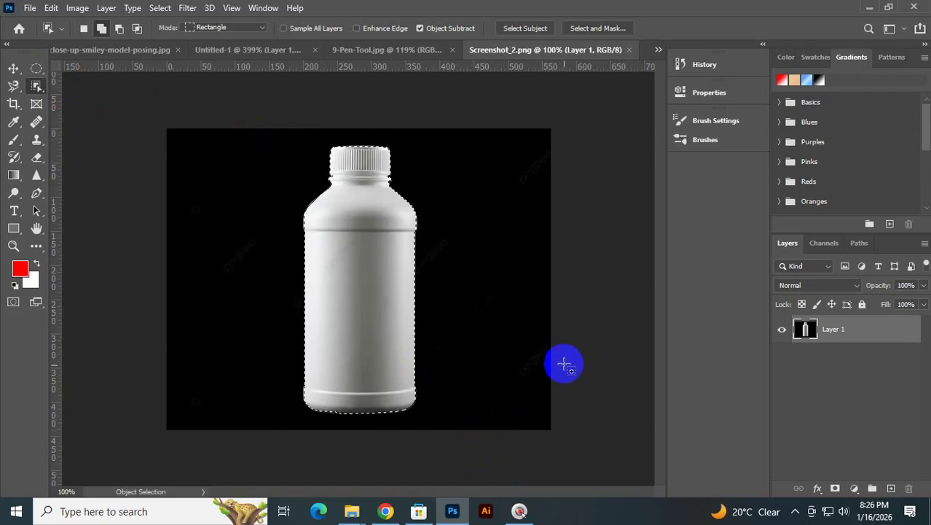
key(ctrl+j)
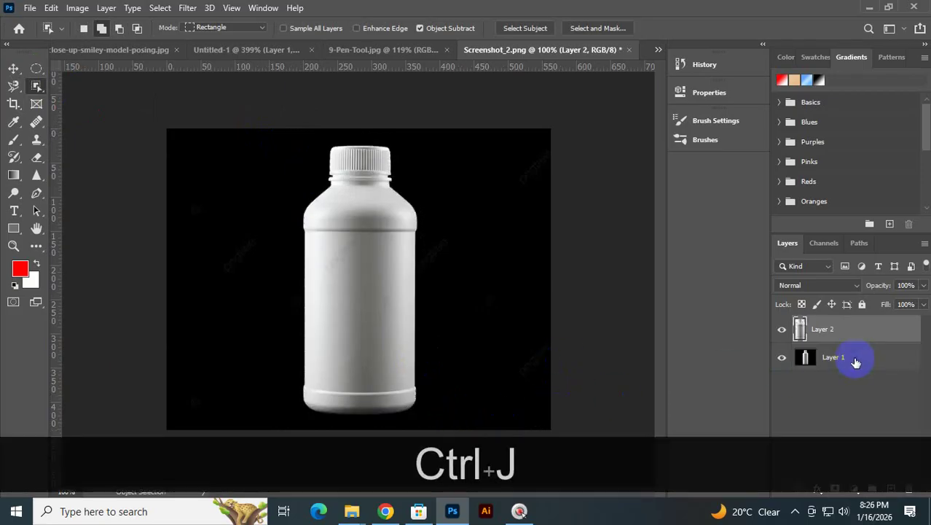
click(782, 359)
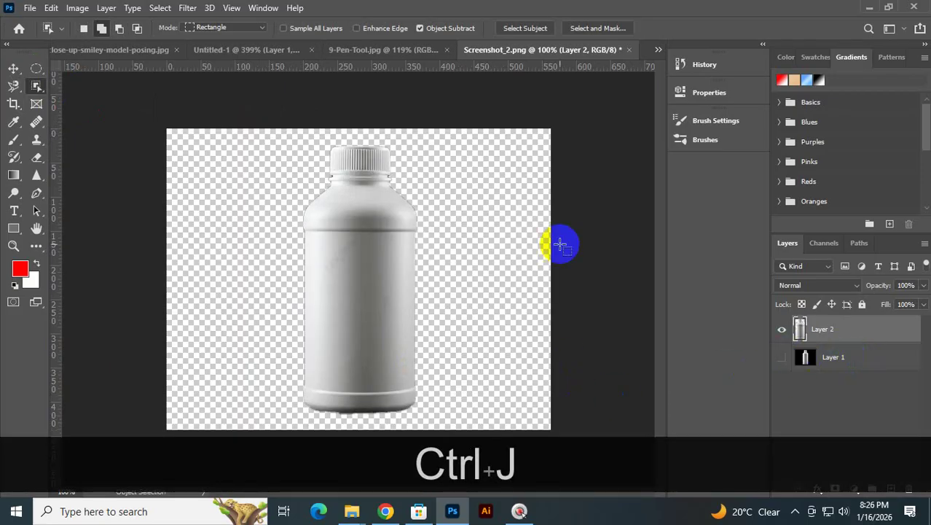
- Examine the cut-out bottle's edges closely around the cap, neck, shoulders and base
click(337, 166)
click(370, 191)
drag(412, 241, 420, 253)
drag(356, 155, 342, 282)
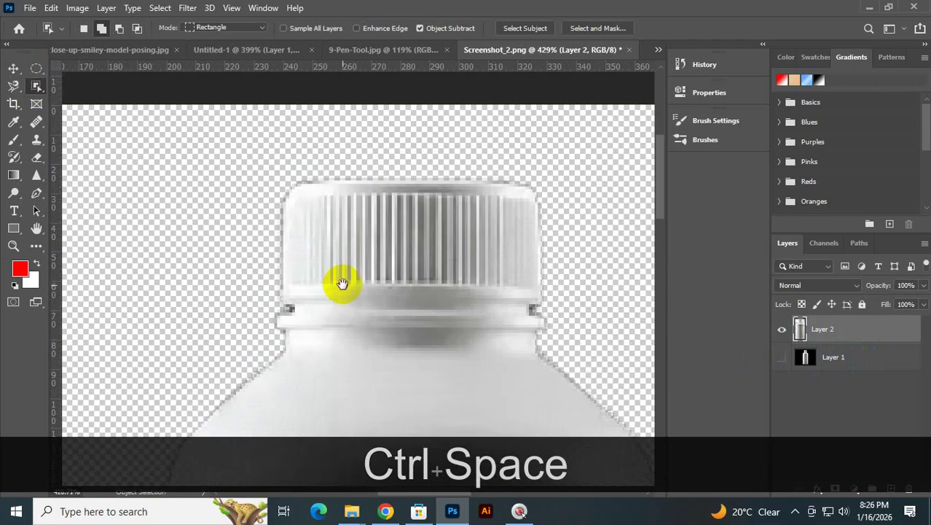
drag(319, 200, 329, 285)
drag(470, 345, 452, 184)
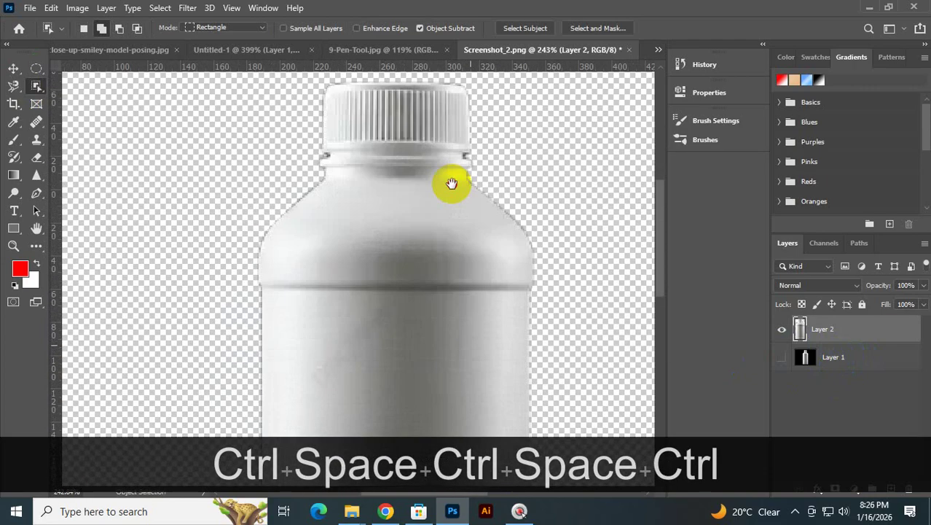
drag(417, 409, 426, 144)
drag(437, 423, 432, 214)
drag(431, 376, 429, 316)
drag(367, 322, 251, 286)
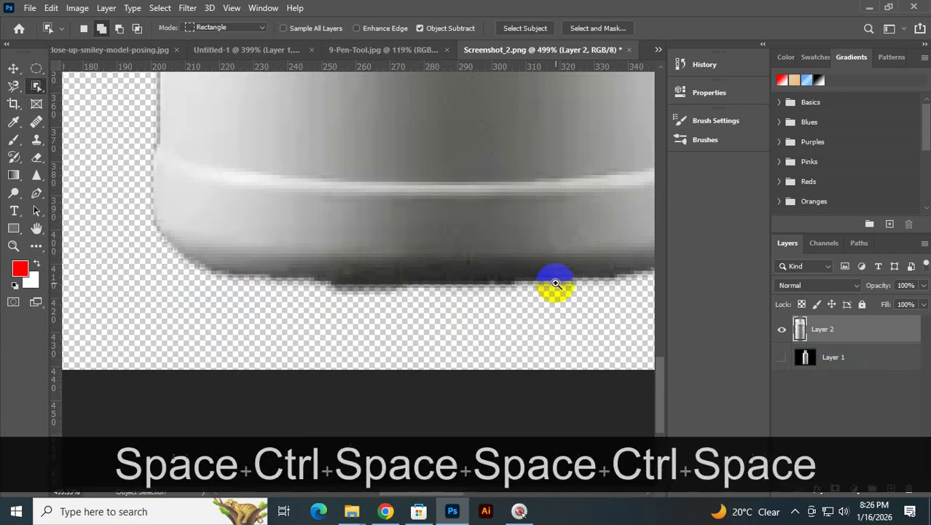
drag(556, 283, 447, 312)
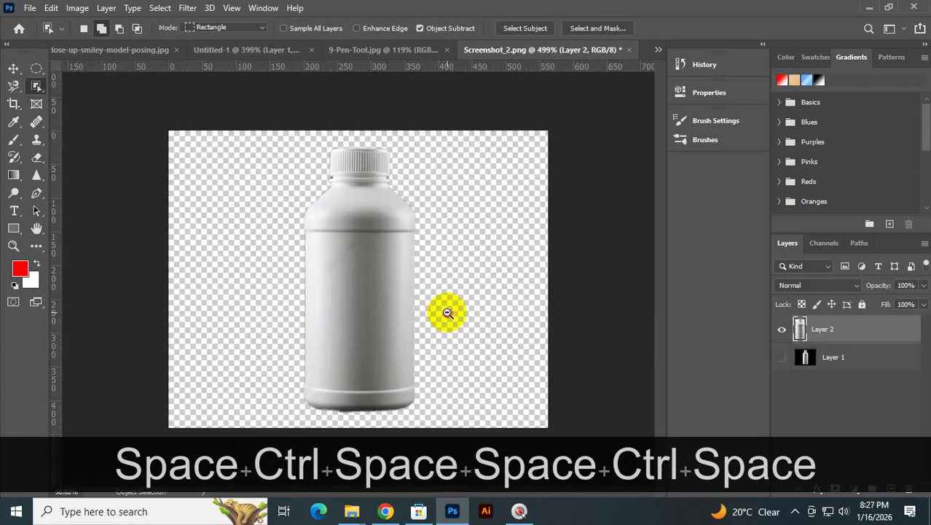
click(733, 33)
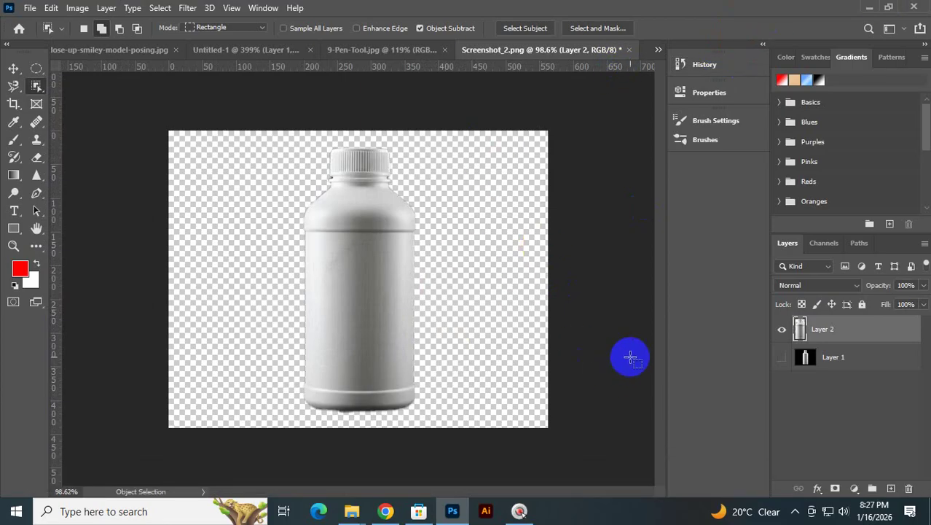
key(ctrl+space)
drag(376, 387, 419, 380)
key(ctrl)
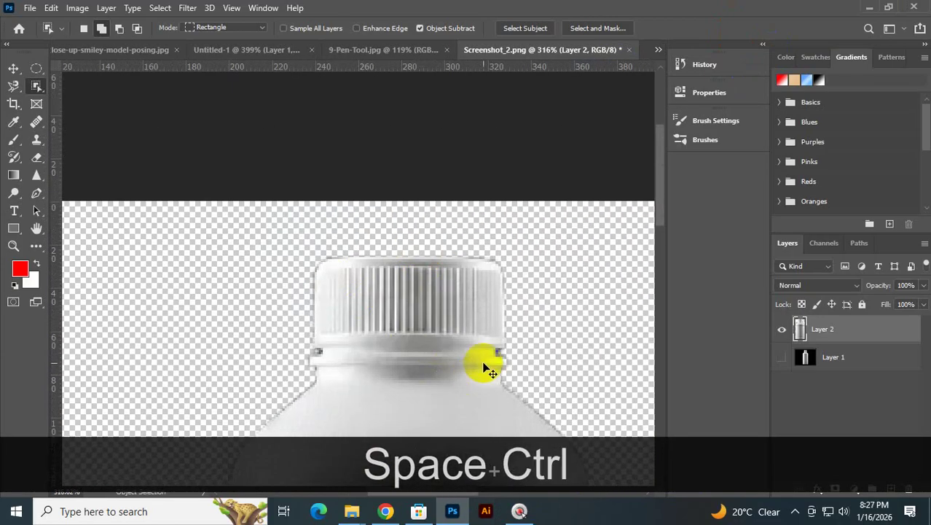
key(ctrl+0)
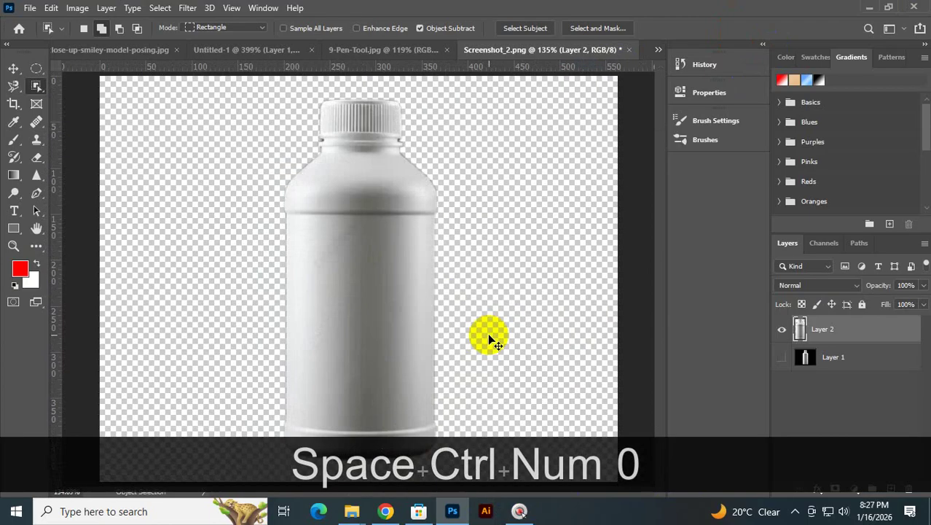
- Hide the cut-out bottle on Layer 2 and make the original Layer 1 visible and active
click(782, 329)
click(782, 357)
click(861, 365)
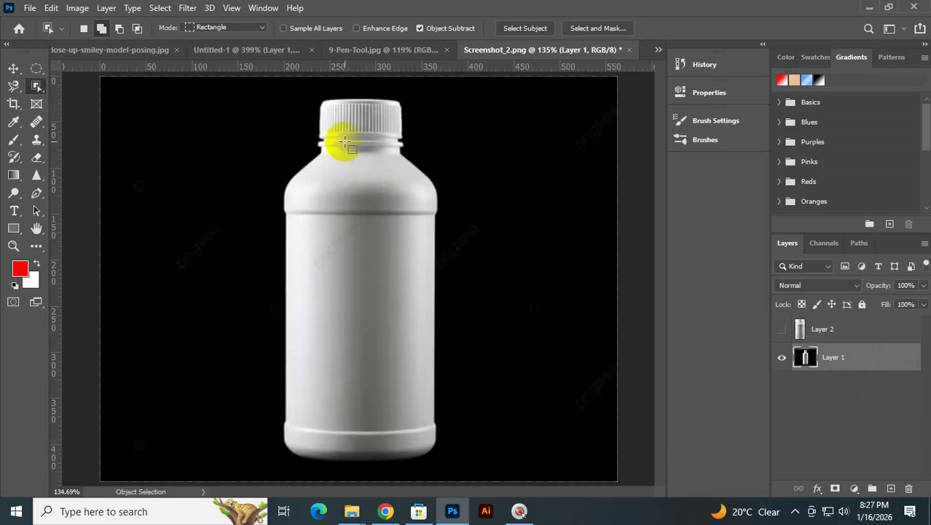
- Start a Pen tool path in Path mode with an anchor on the bottle's left edge, just above the base rim
click(36, 194)
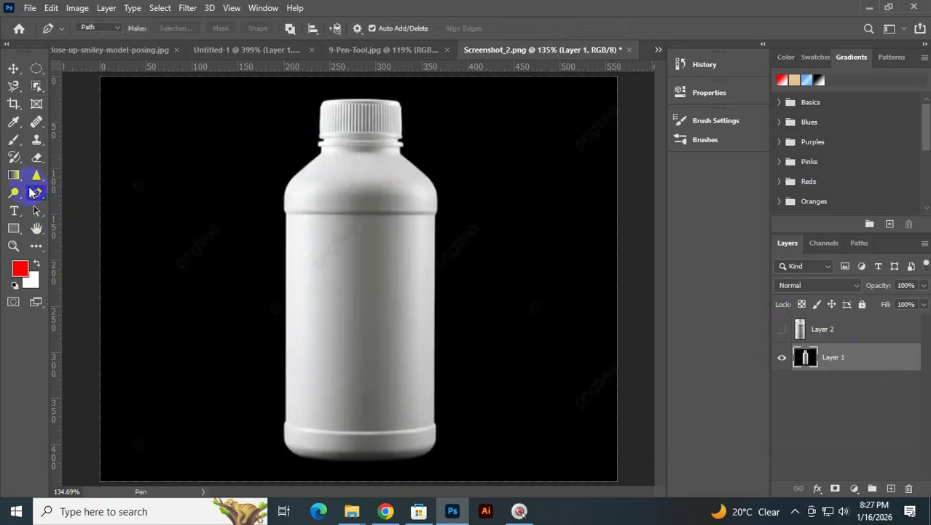
click(94, 27)
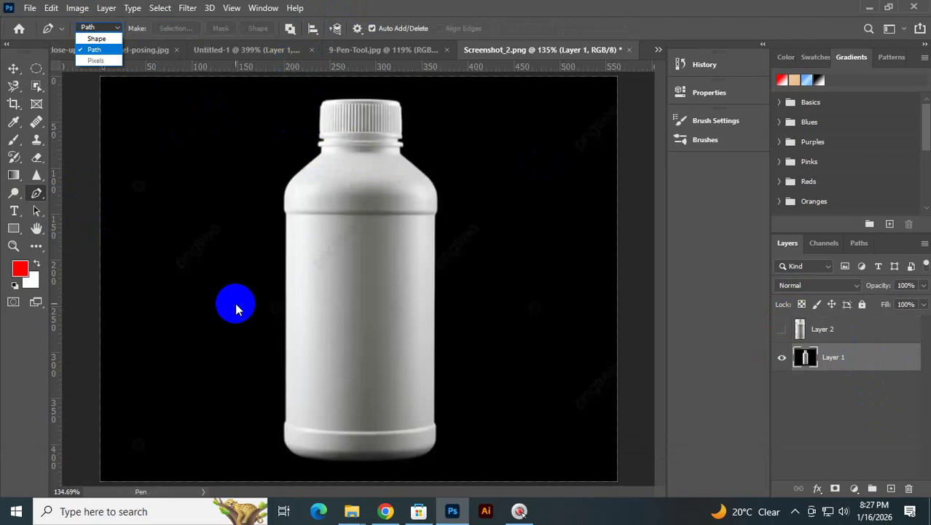
click(101, 53)
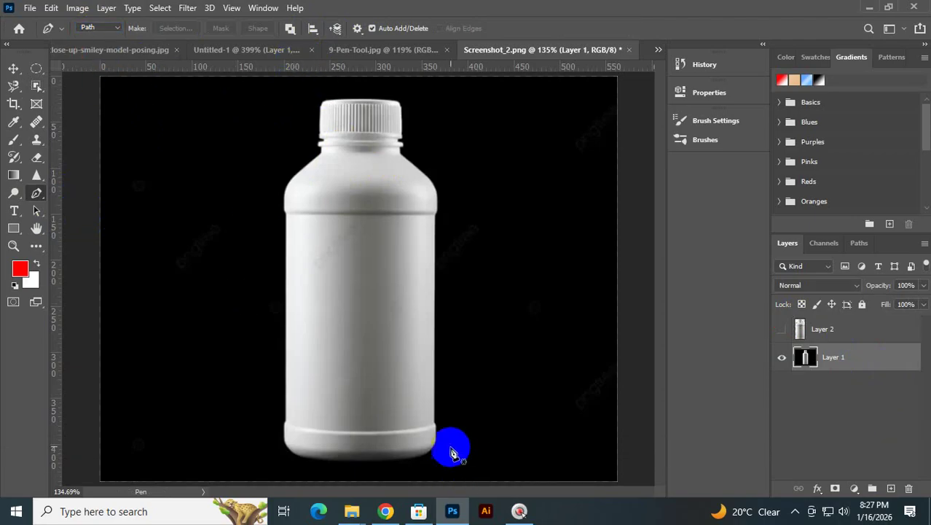
key(ctrl+space)
drag(262, 413, 377, 310)
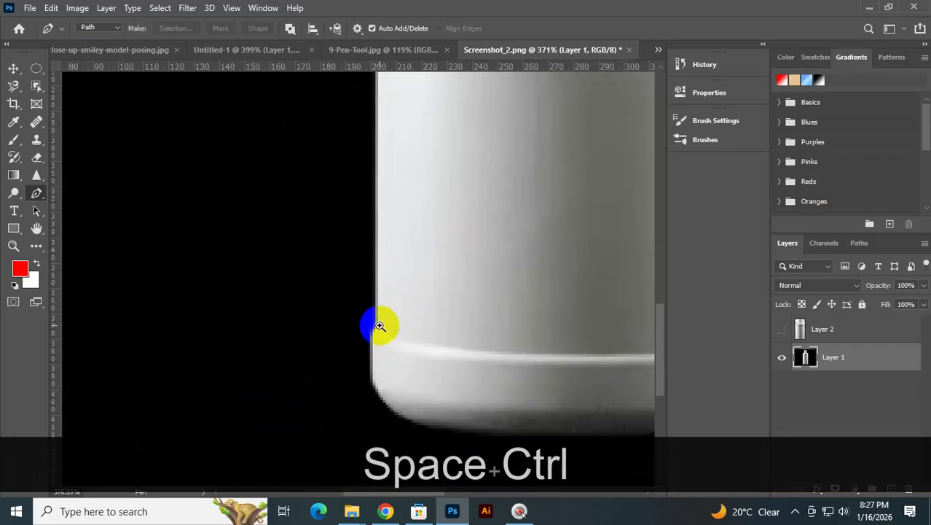
drag(379, 325, 405, 356)
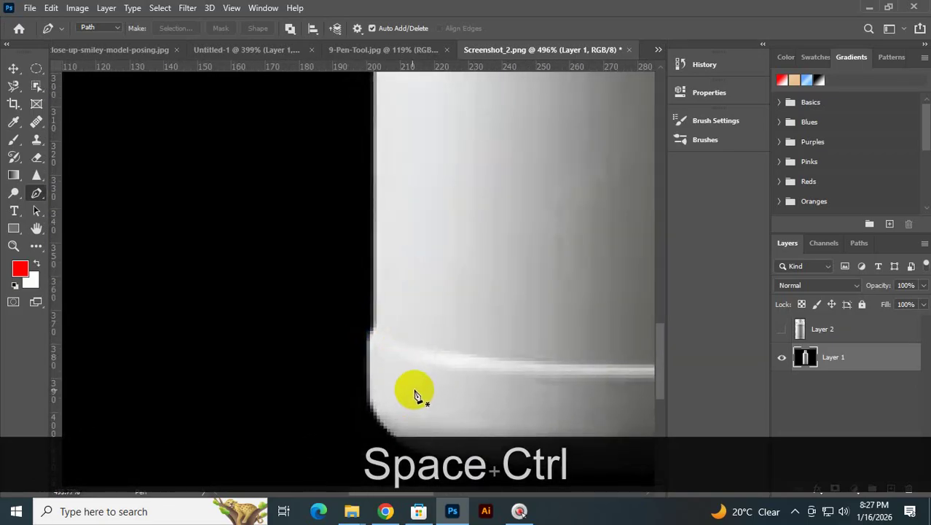
click(377, 331)
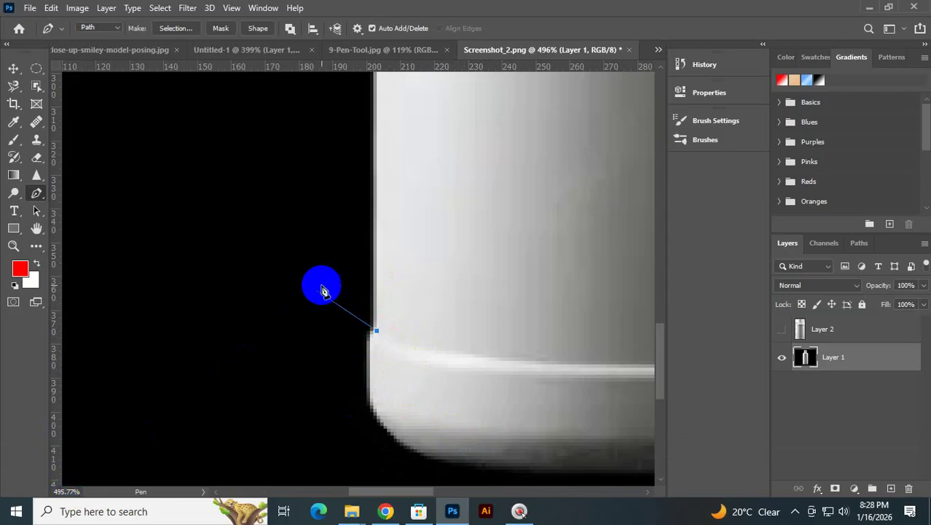
- Extend the path straight up the bottle's left body edge to a corner anchor at the groove below the shoulder
scroll(415, 245, up, 2)
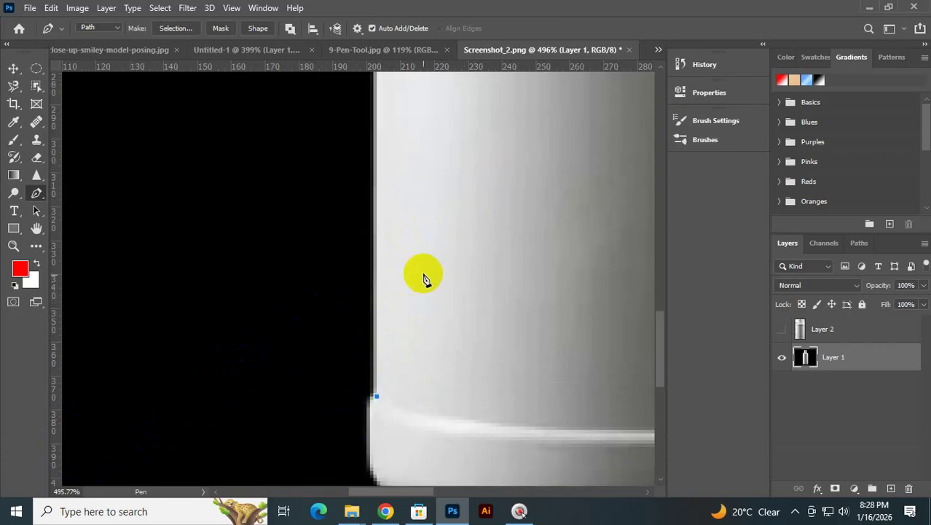
scroll(423, 268, up, 6)
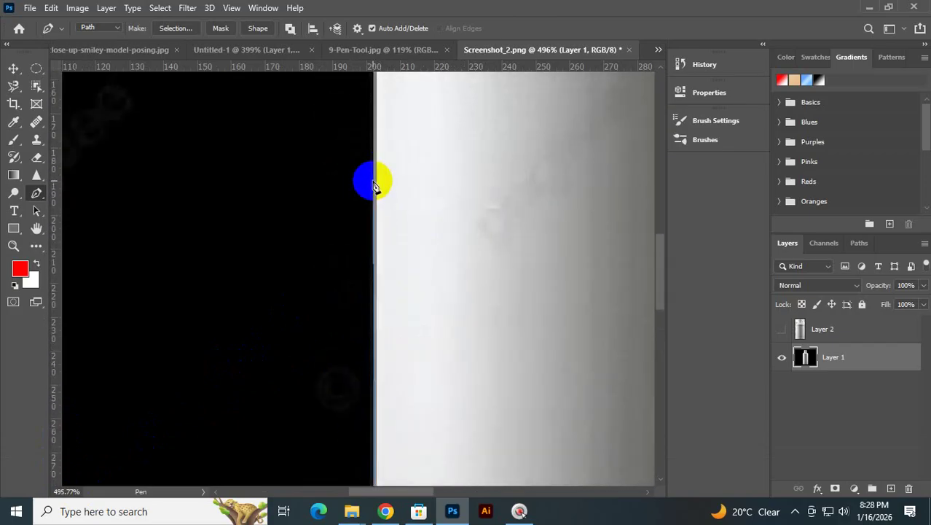
scroll(373, 186, up, 3)
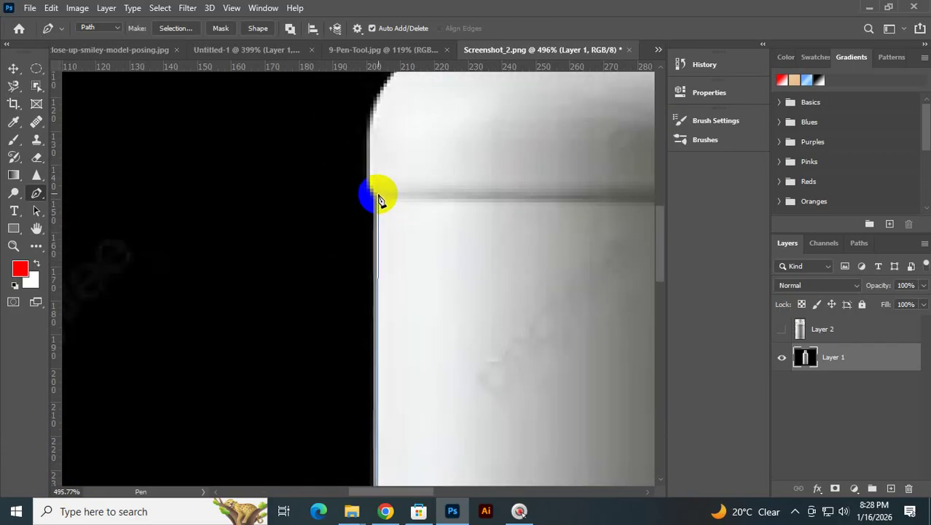
click(377, 196)
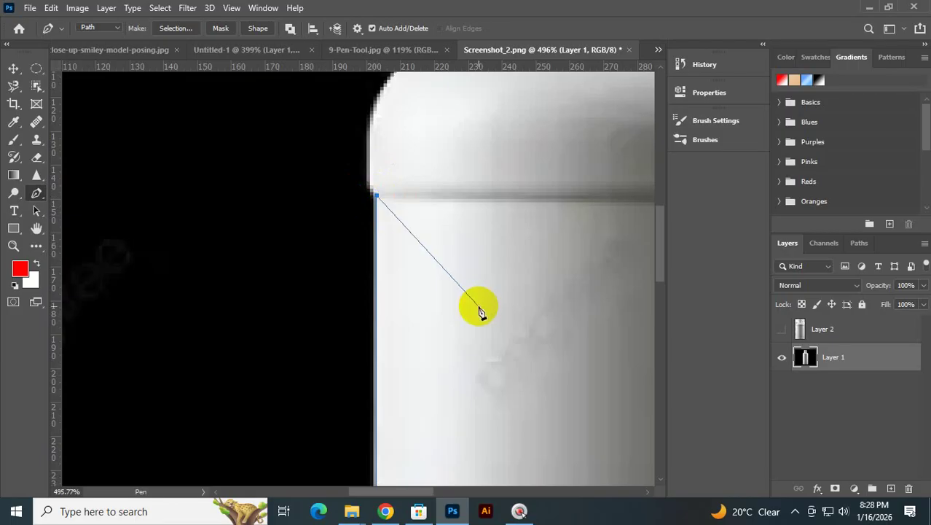
scroll(379, 154, up, 1)
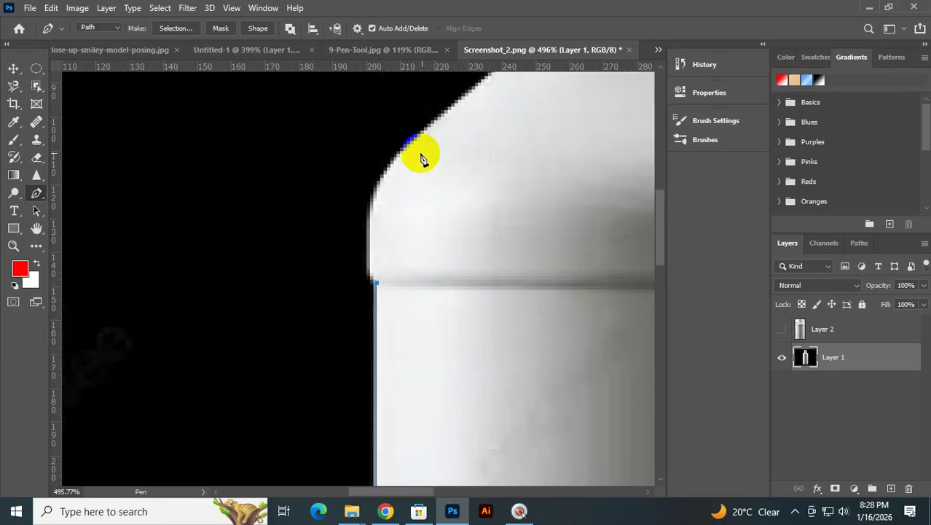
click(371, 242)
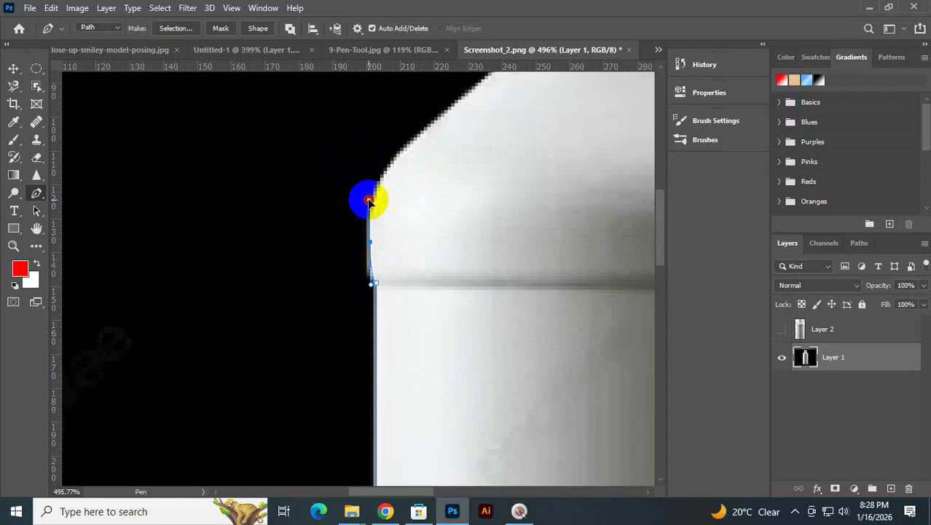
drag(371, 201, 370, 196)
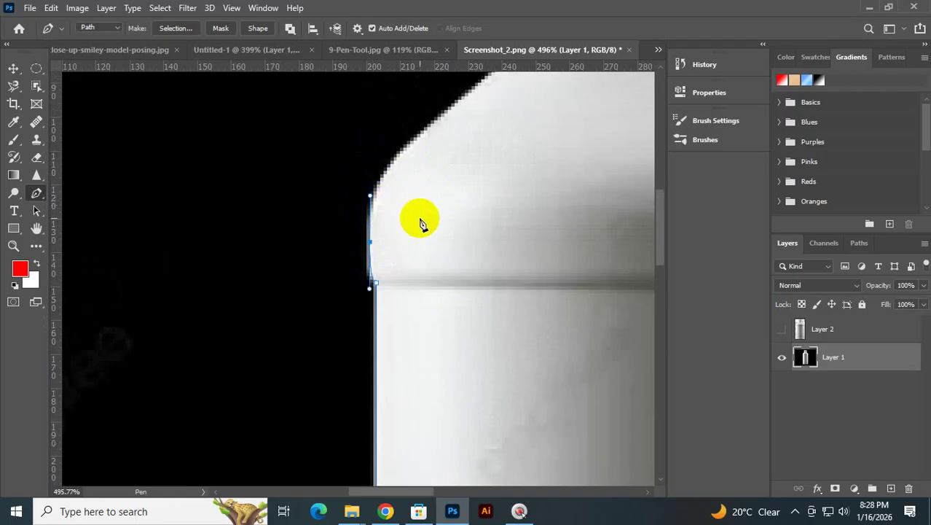
key(ctrl+z)
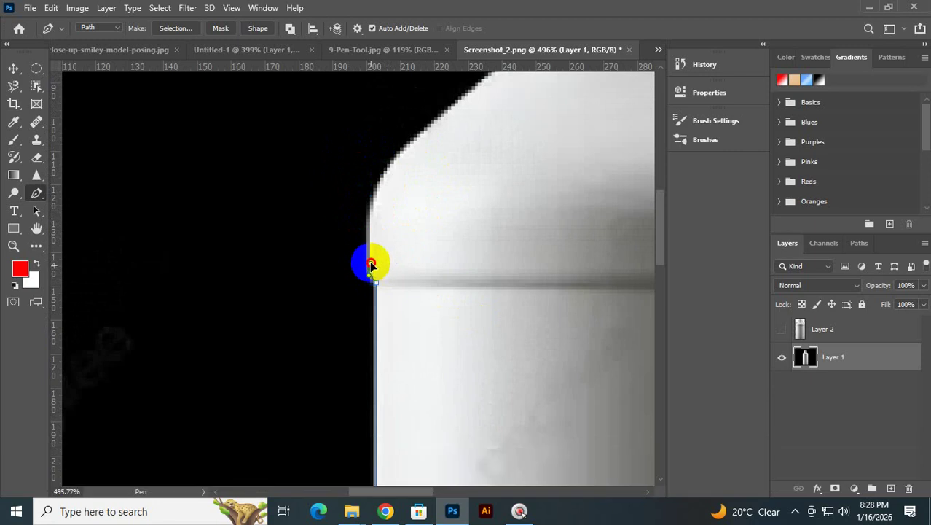
- Trace the left shoulder from the groove up its curve to the base of the neck, removing the outgoing handle at the slope anchor
drag(368, 259, 373, 220)
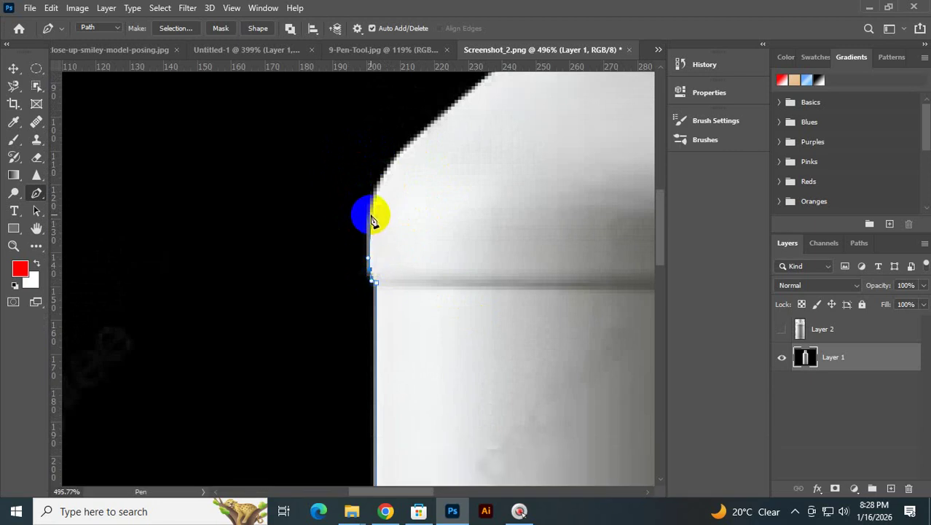
key(space)
drag(416, 192, 363, 333)
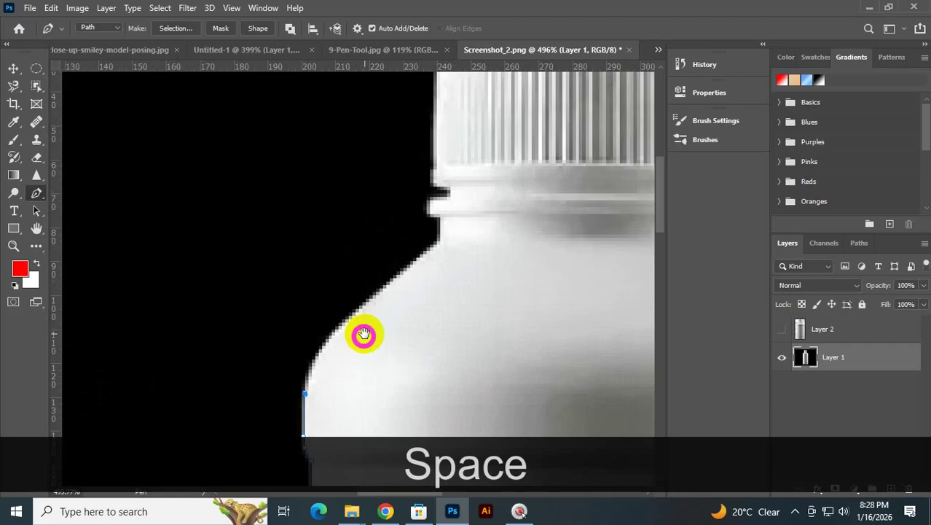
drag(382, 288, 464, 219)
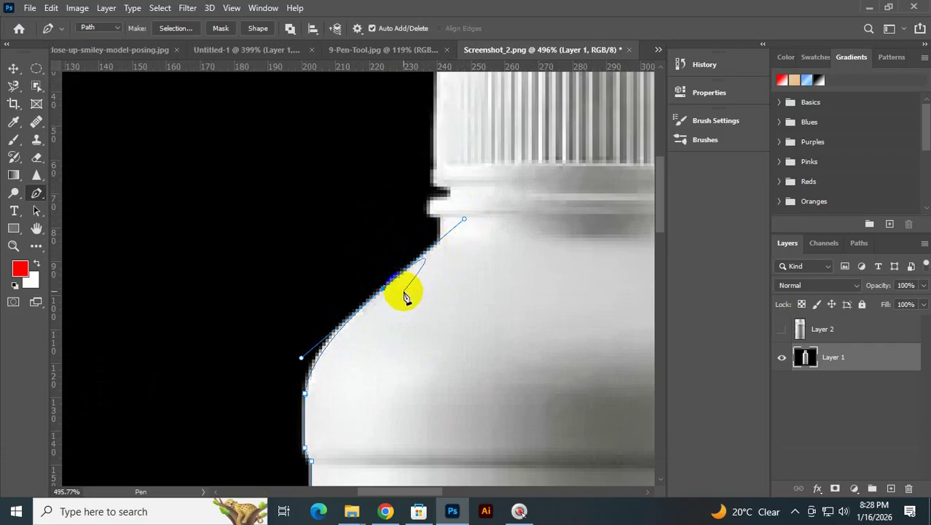
key(alt)
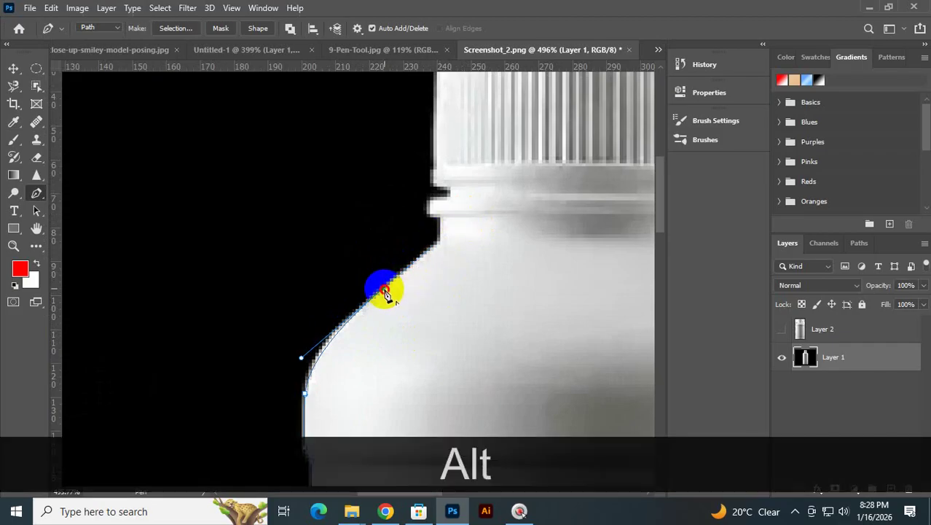
drag(384, 291, 440, 243)
- Trace the left side of the neck ring and the small notch between the ring and the cap
key(space)
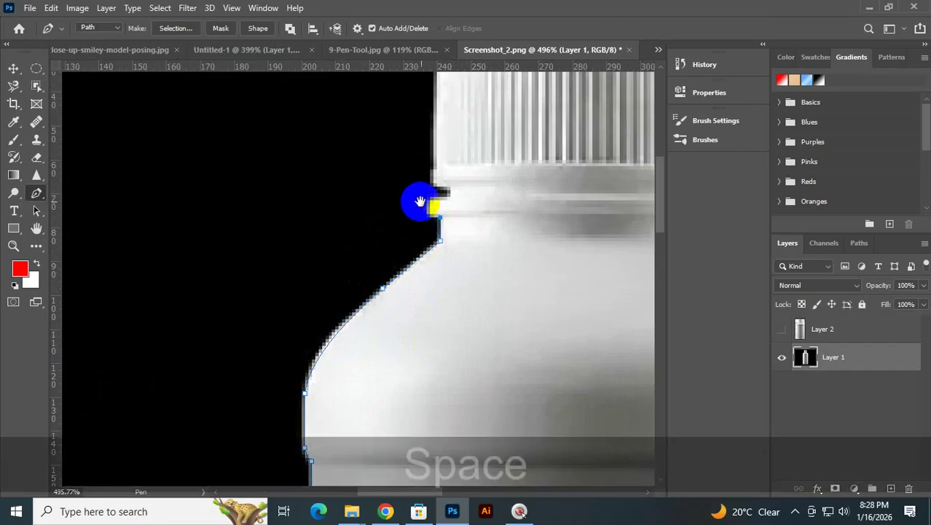
drag(431, 205, 426, 295)
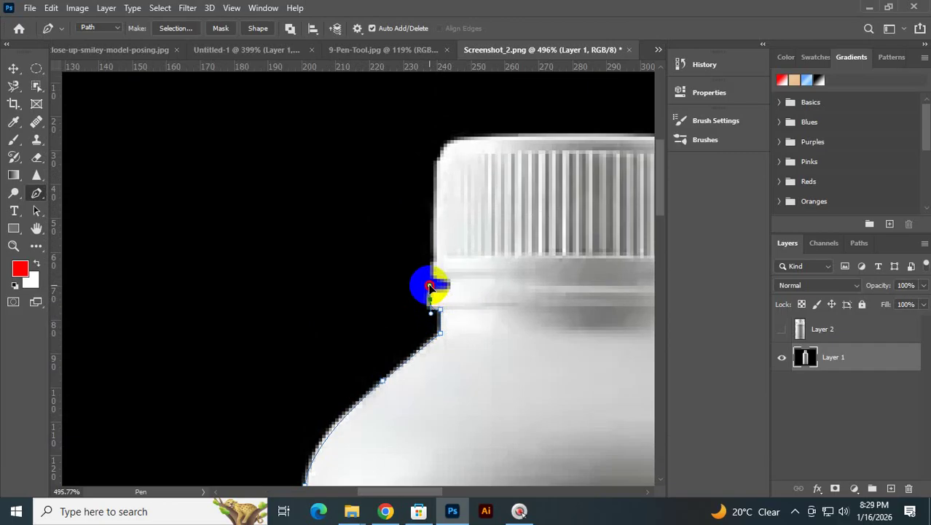
click(430, 285)
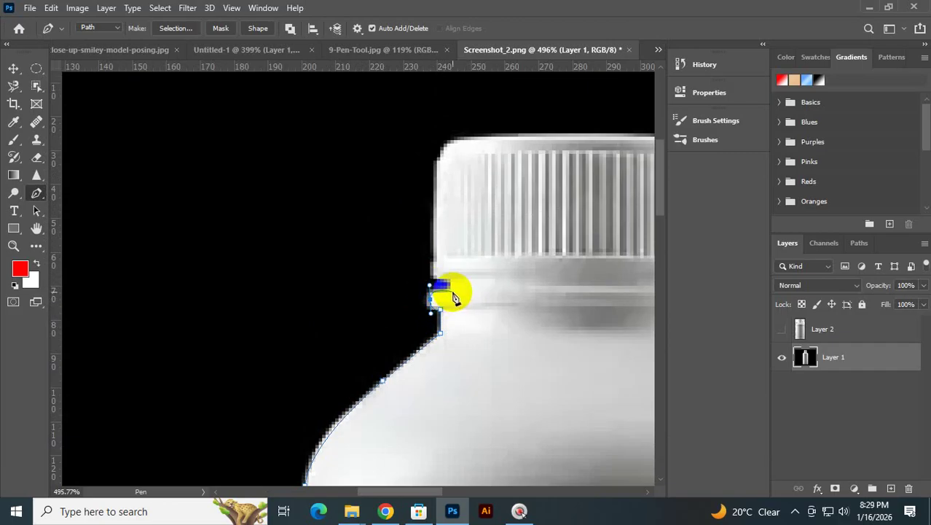
ctrl+click(432, 300)
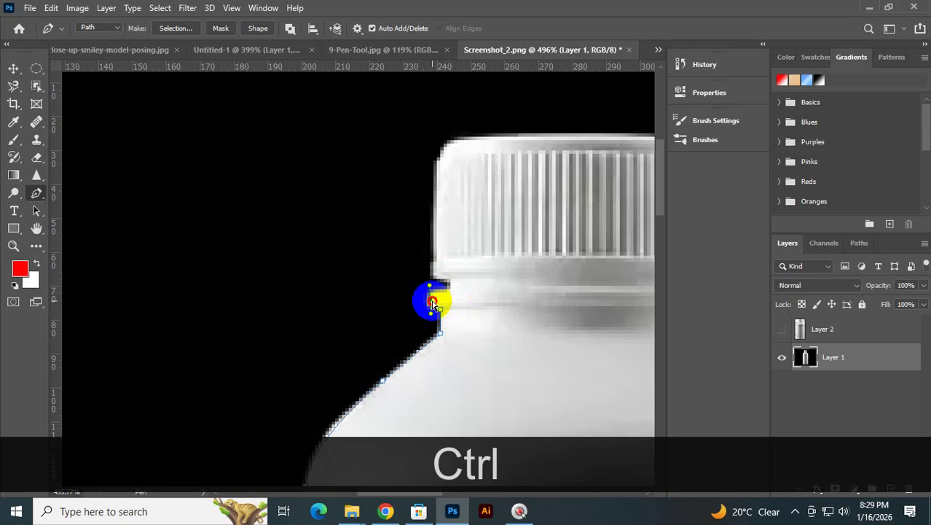
drag(432, 305, 450, 297)
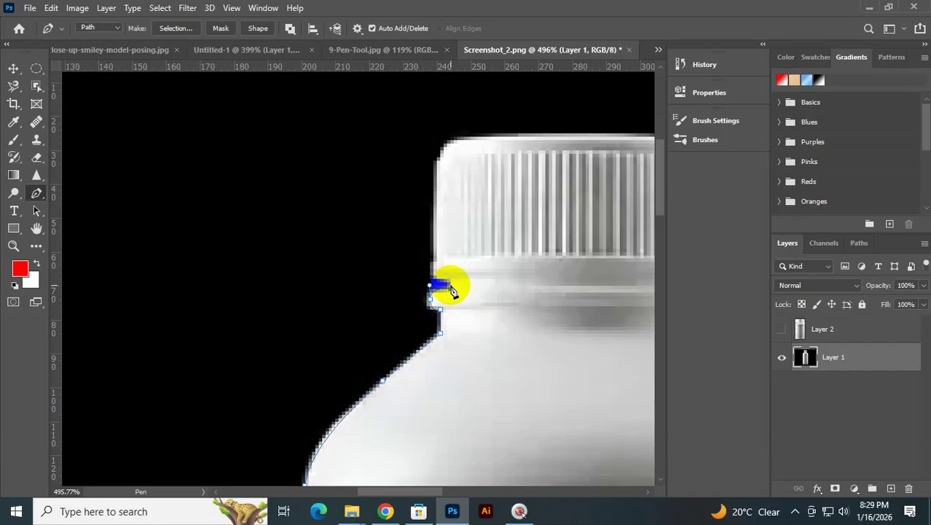
- Trace the cap's left side upward and curve the path around its rounded upper-left corner
key(space)
drag(424, 267, 457, 323)
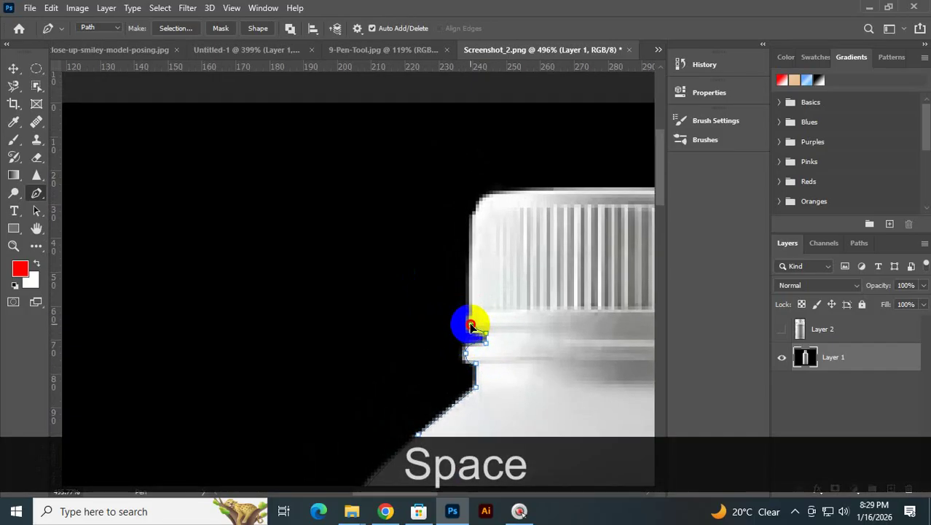
click(472, 215)
key(space)
drag(526, 223, 411, 263)
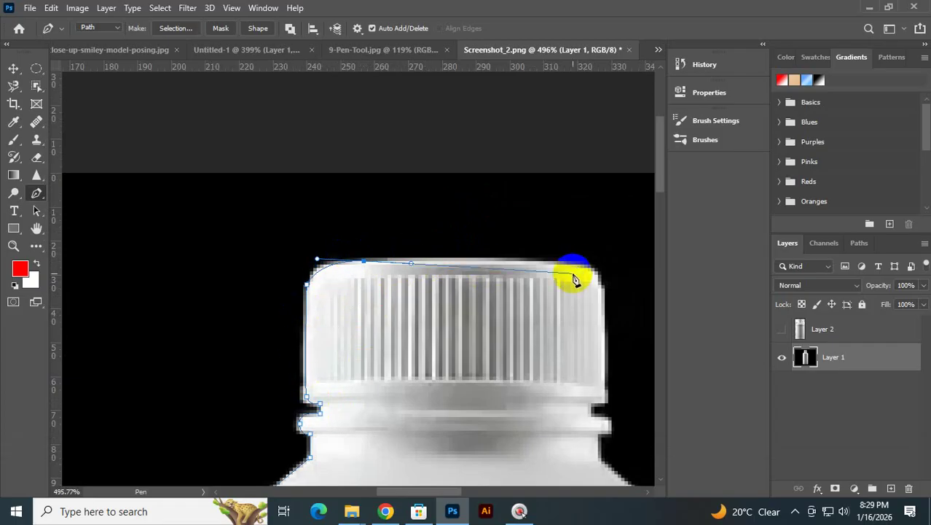
- Trace the cap's top edge and curve the path around its rounded upper-right corner, removing the outgoing handle before the turn
mouse_move(580, 263)
mouse_down()
mouse_move(625, 275)
mouse_move(579, 266)
mouse_up()
key(super)
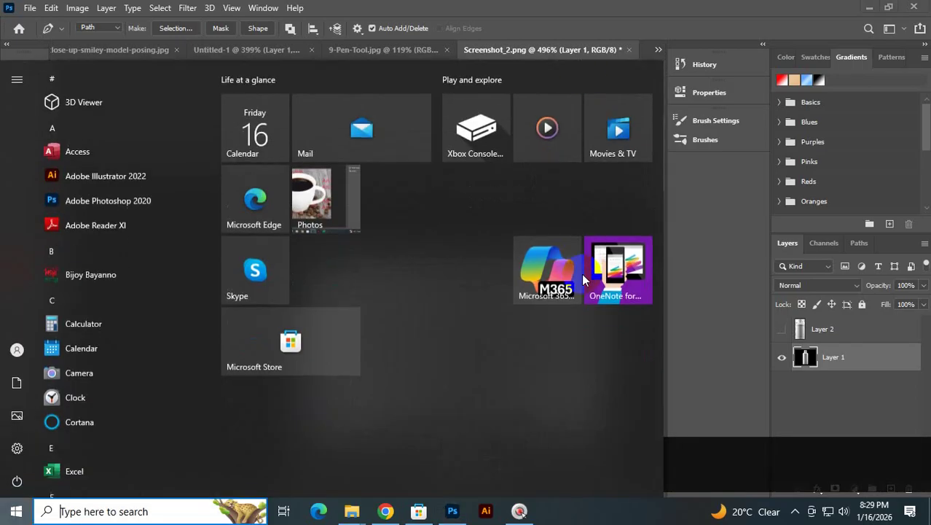
click(585, 10)
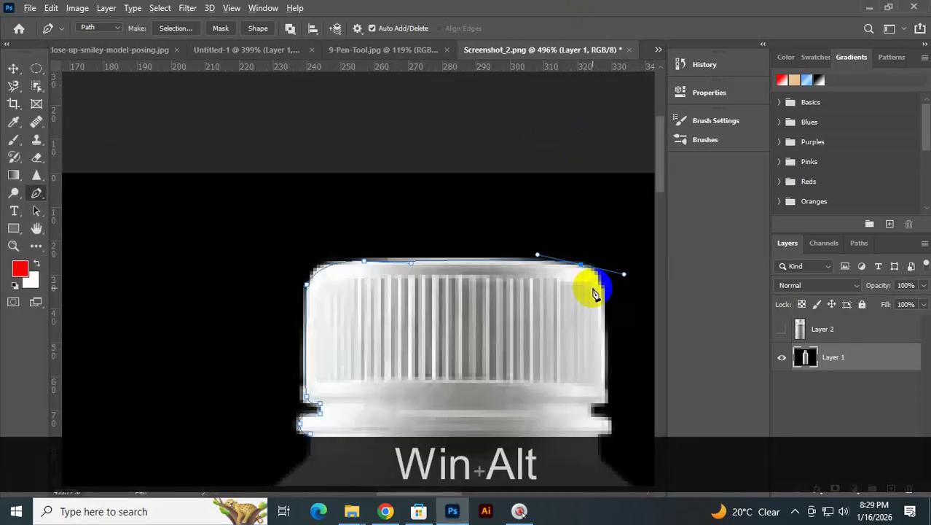
alt+click(584, 268)
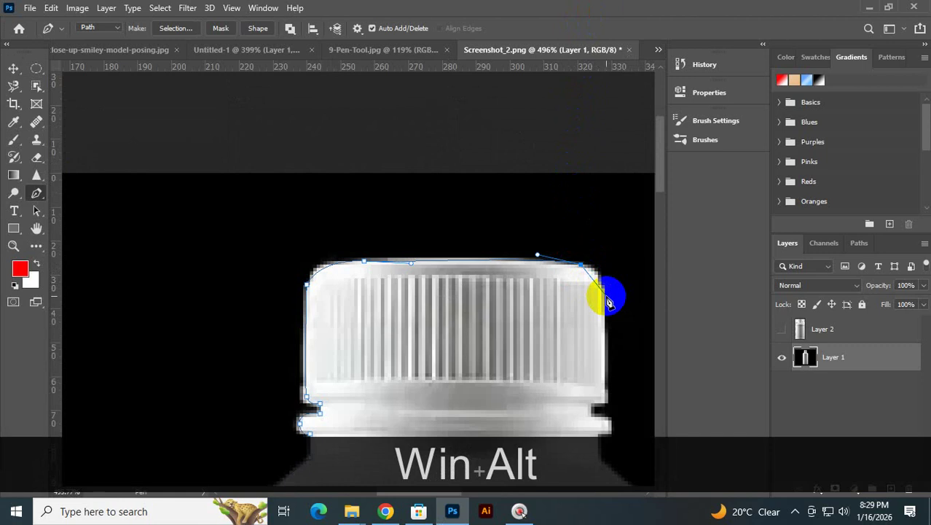
click(602, 308)
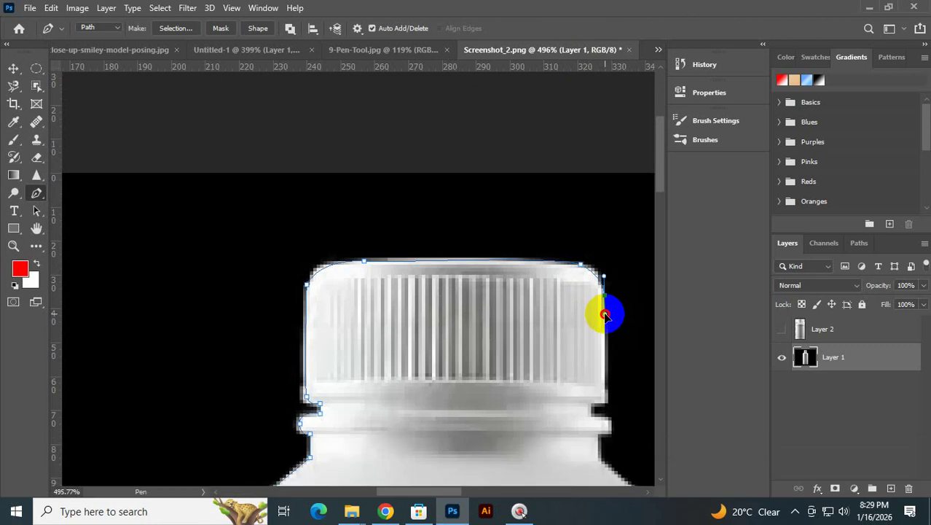
- Trace the cap's right side, the notch below it and the neck ring down to the right base of the neck
click(604, 400)
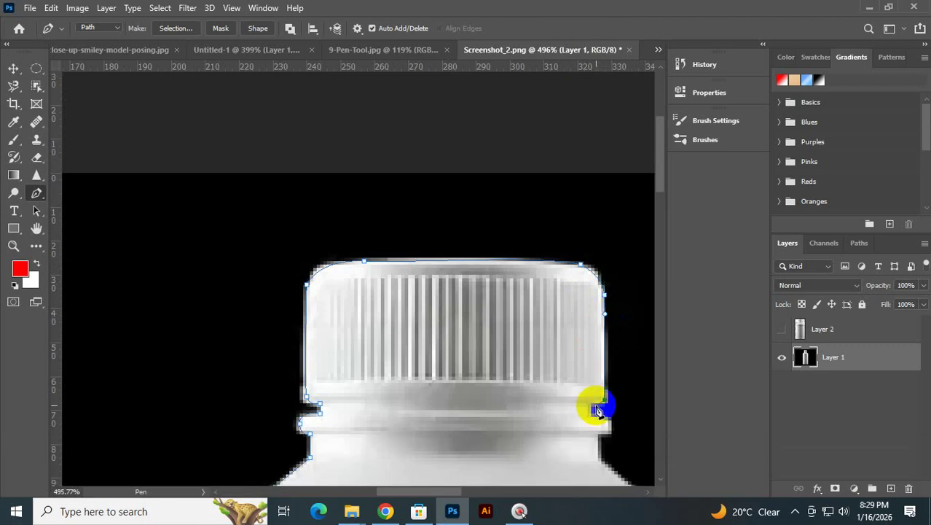
drag(592, 412, 515, 306)
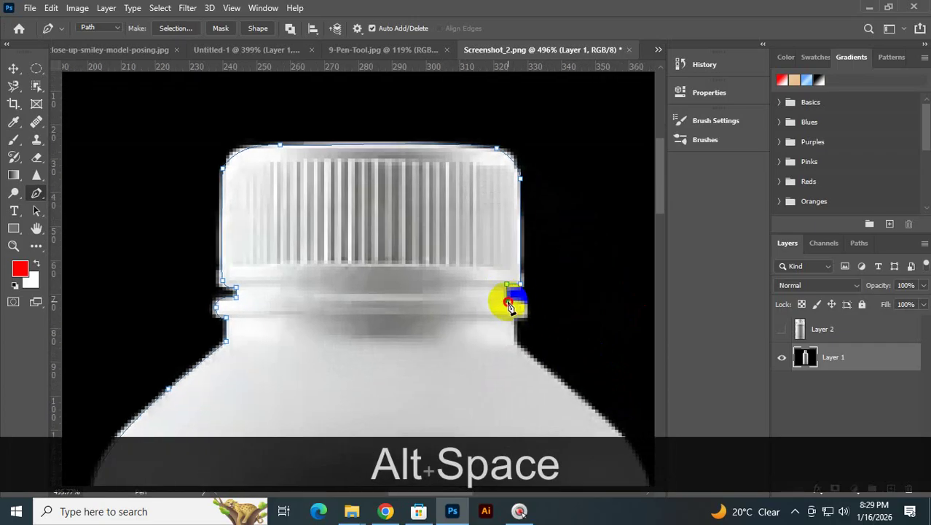
click(508, 302)
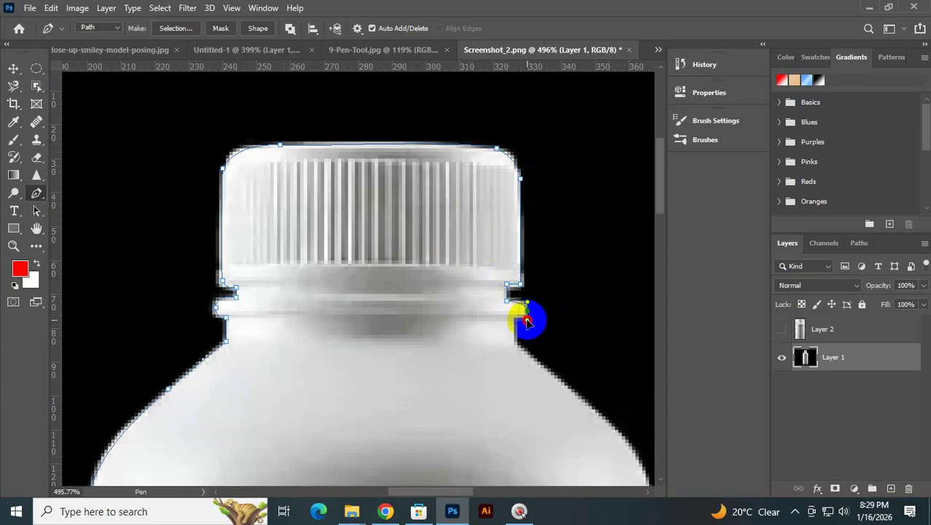
click(528, 325)
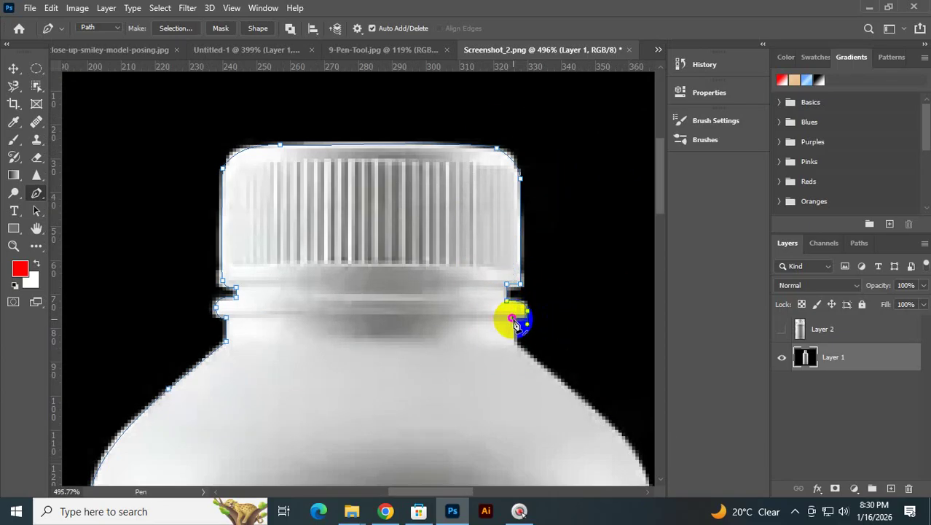
click(513, 318)
click(516, 342)
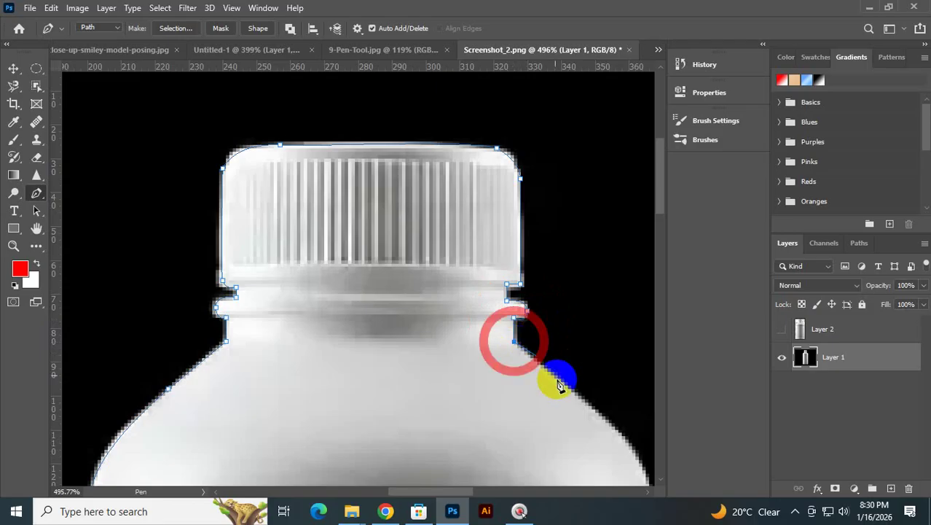
- Trace the right shoulder with curved anchors from the base of the neck down to the groove above the body
key(space)
drag(558, 378, 338, 166)
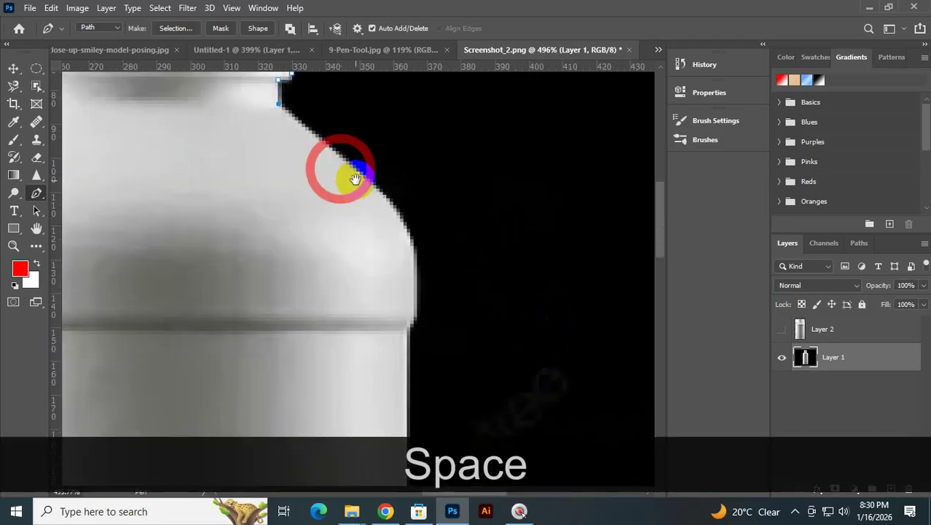
click(388, 196)
click(402, 218)
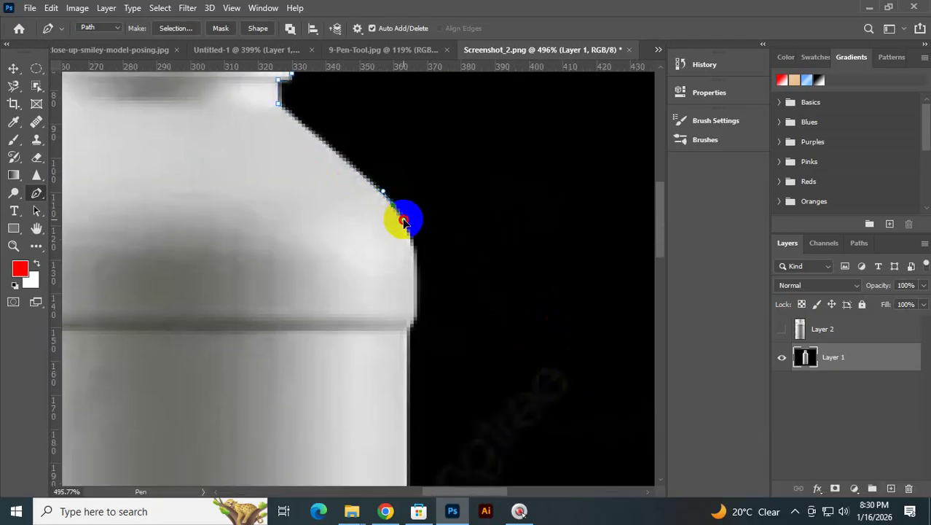
drag(415, 267, 414, 290)
click(412, 324)
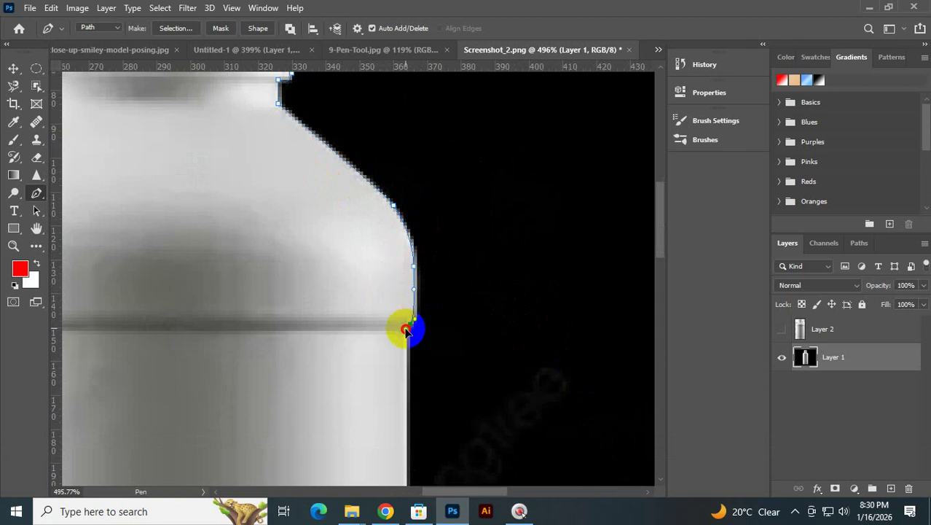
drag(406, 336, 405, 334)
- Extend the path down the bottle's right body edge and around the small step onto the base rim
key(space)
drag(416, 402, 403, 76)
drag(427, 378, 490, 152)
drag(489, 186, 500, 258)
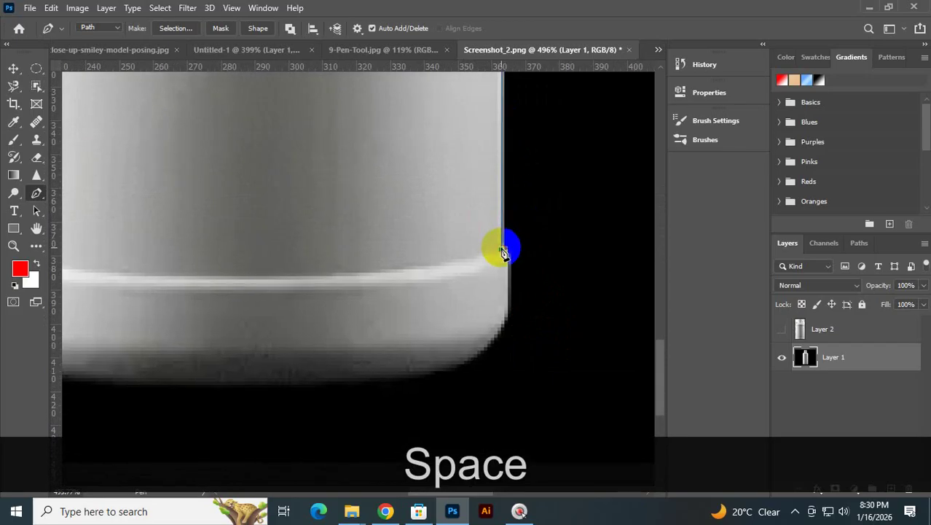
drag(502, 250, 507, 267)
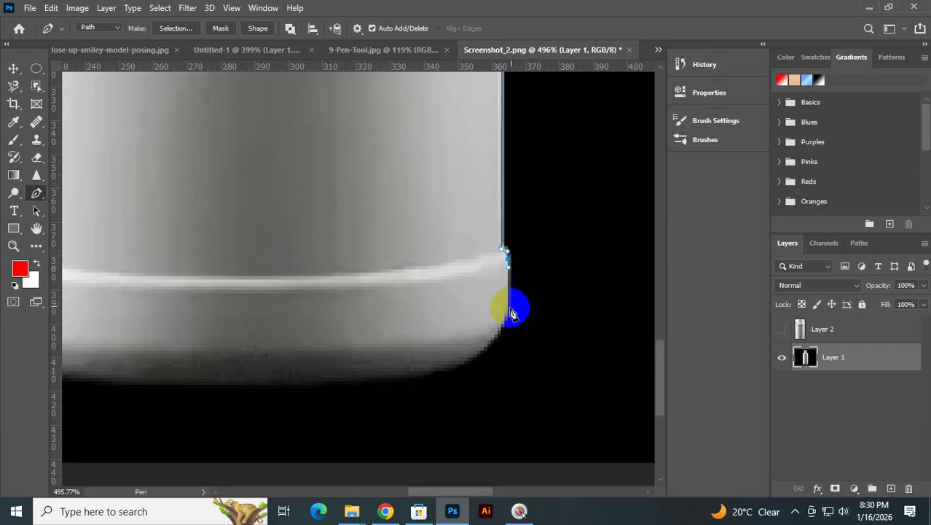
- Trace the path around the bottle's rounded lower-right corner and along the bottom edge with curved anchors
drag(508, 323, 578, 289)
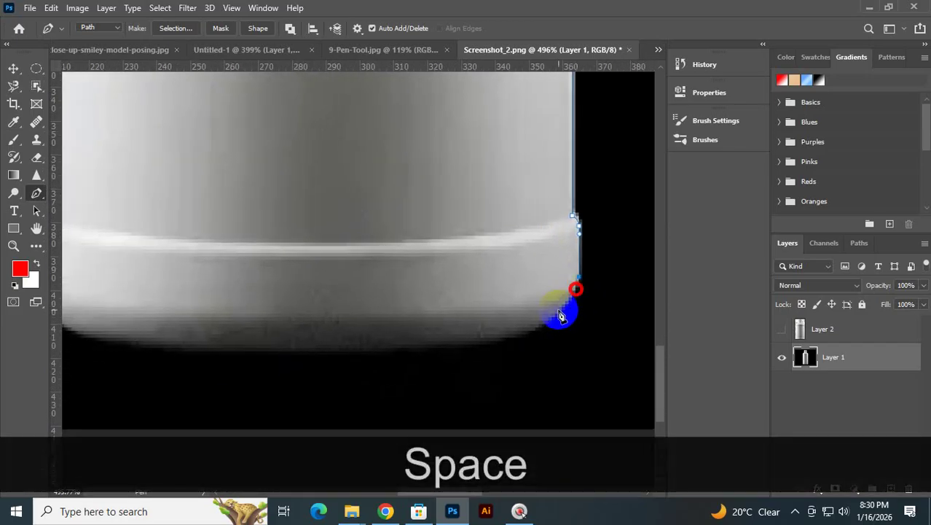
drag(520, 340, 482, 347)
drag(237, 307, 416, 285)
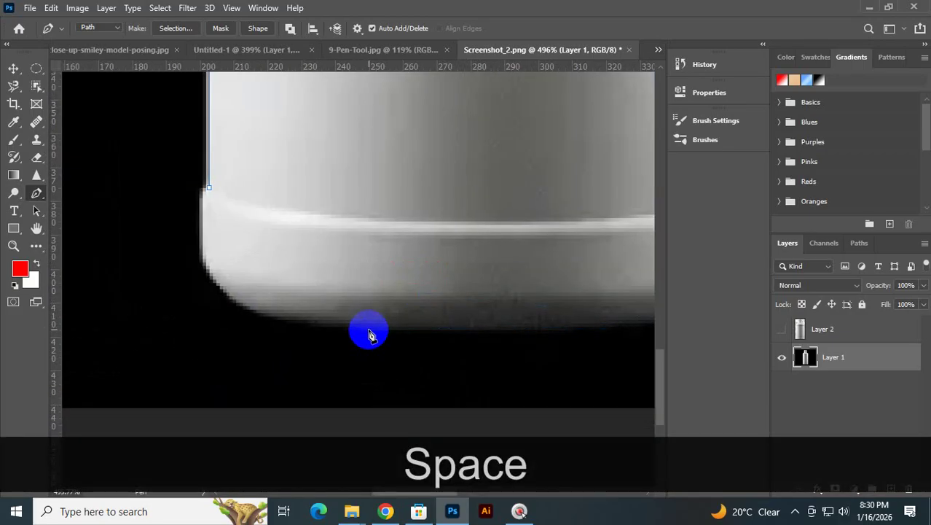
drag(364, 326, 270, 322)
key(space)
drag(334, 328, 462, 353)
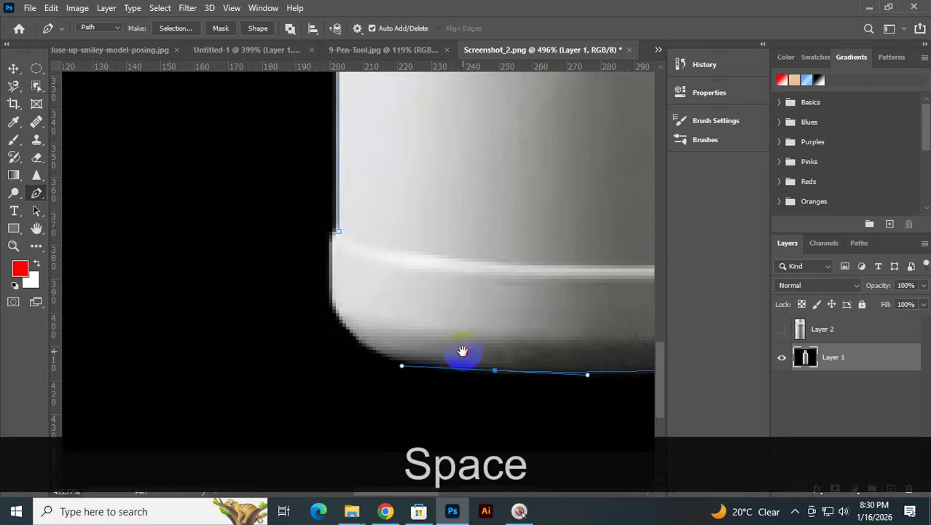
- Trace the lower-left corner and base rim, removing the outgoing handle before the rim, and close the path at its starting anchor
click(332, 301)
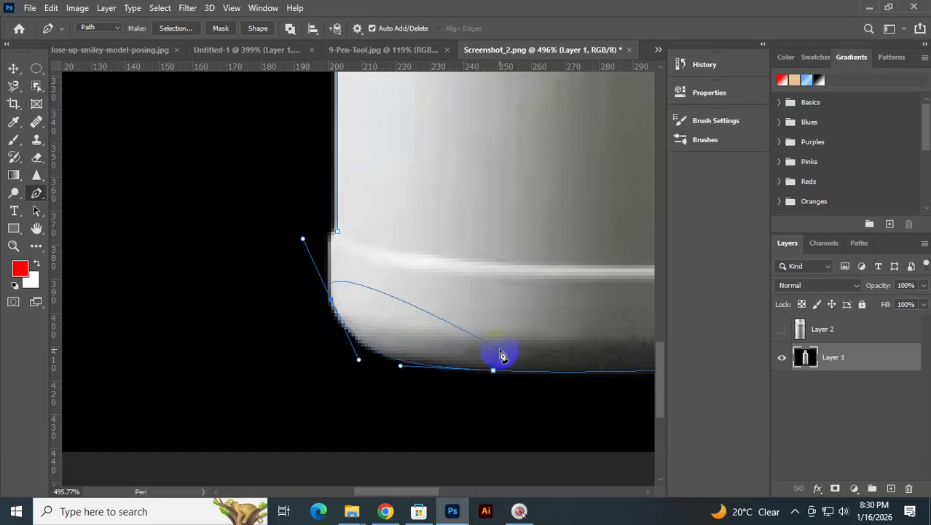
key(alt)
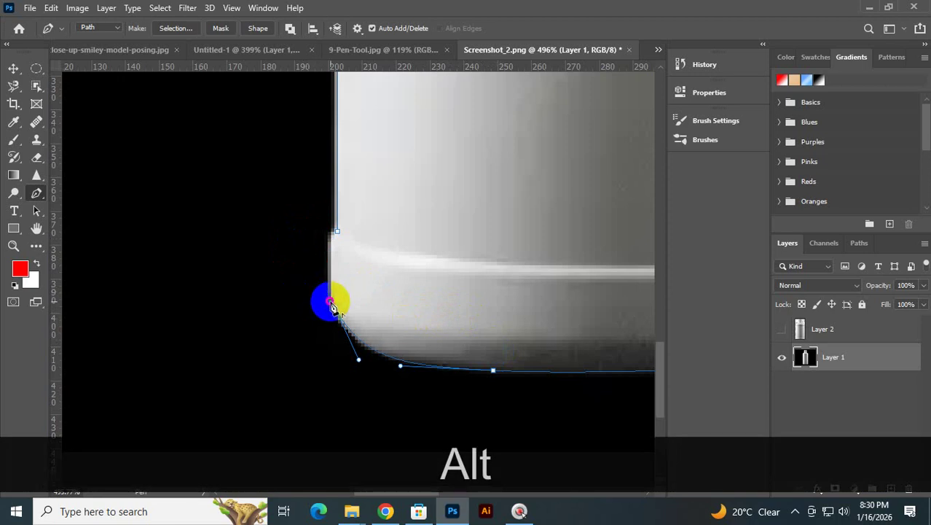
drag(331, 301, 337, 236)
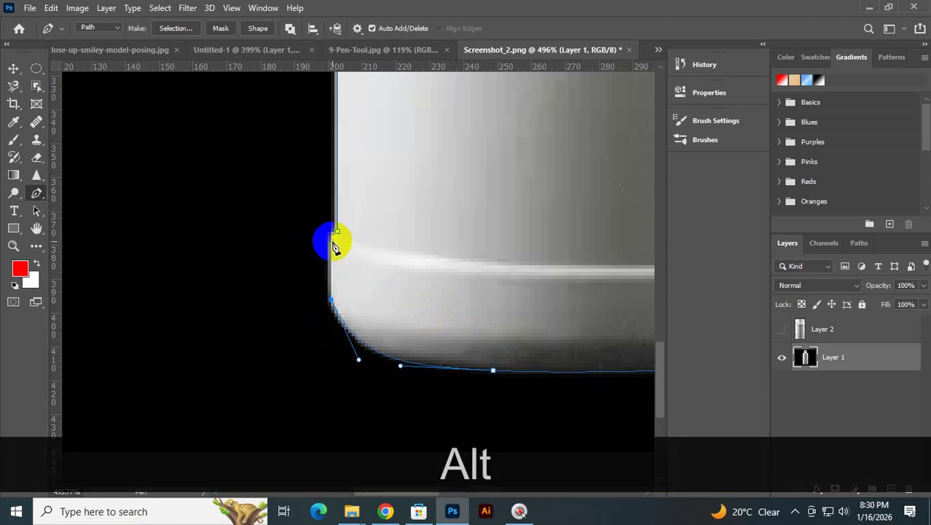
drag(334, 242, 333, 234)
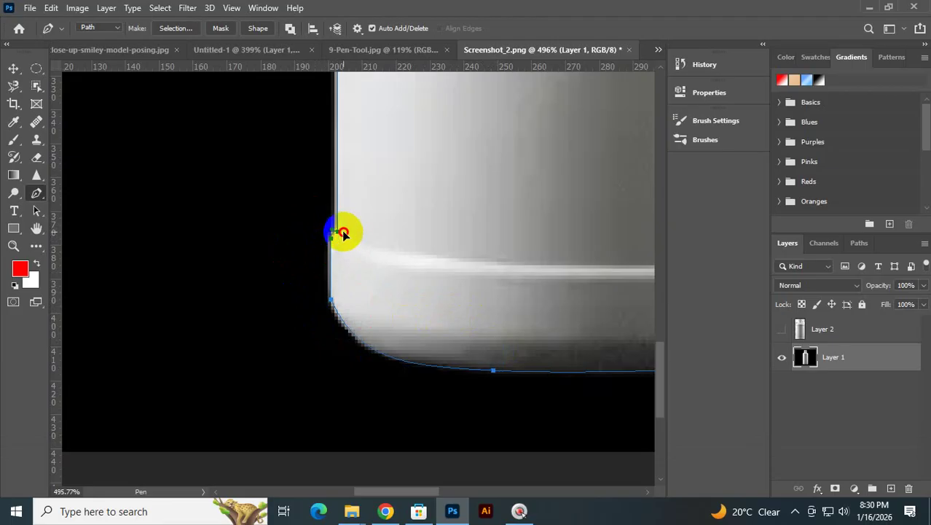
key(ctrl)
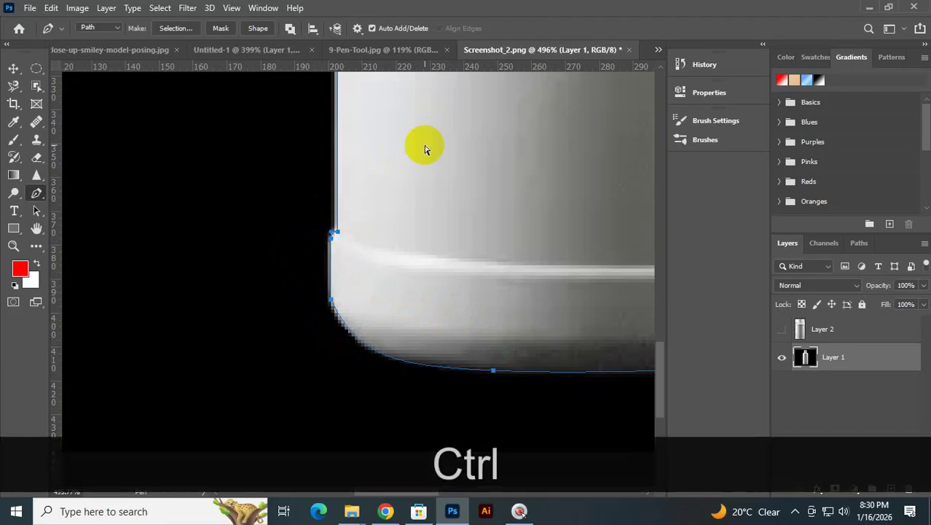
key(ctrl+KP_0)
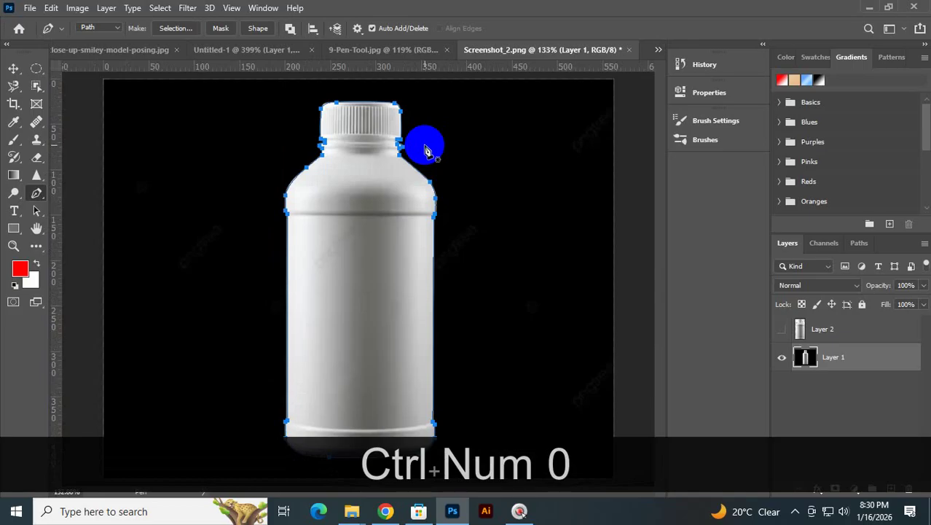
- Display the document's paths and set their thumbnail size to Large
click(855, 243)
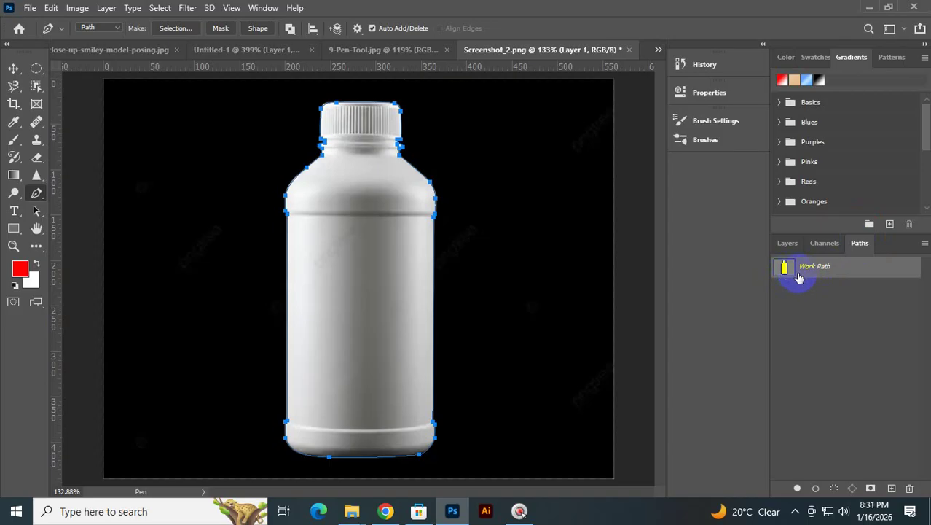
right_click(812, 306)
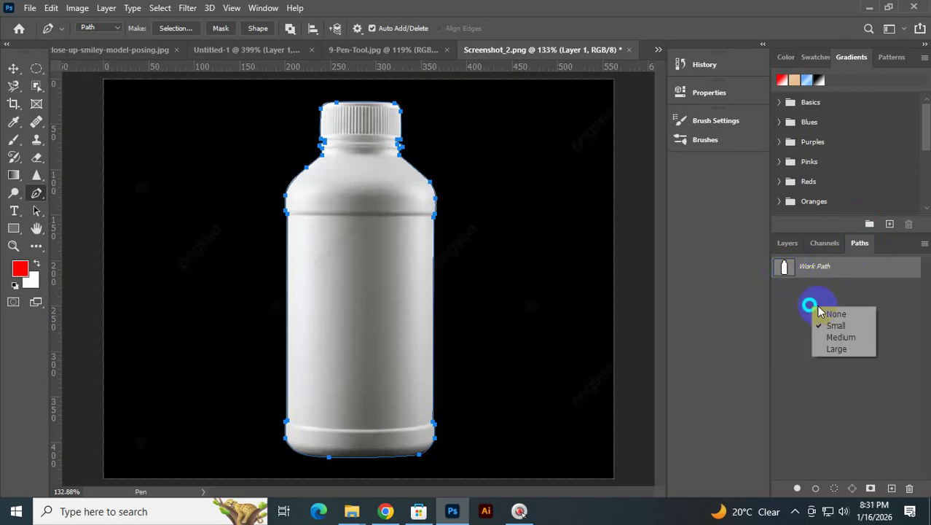
click(844, 349)
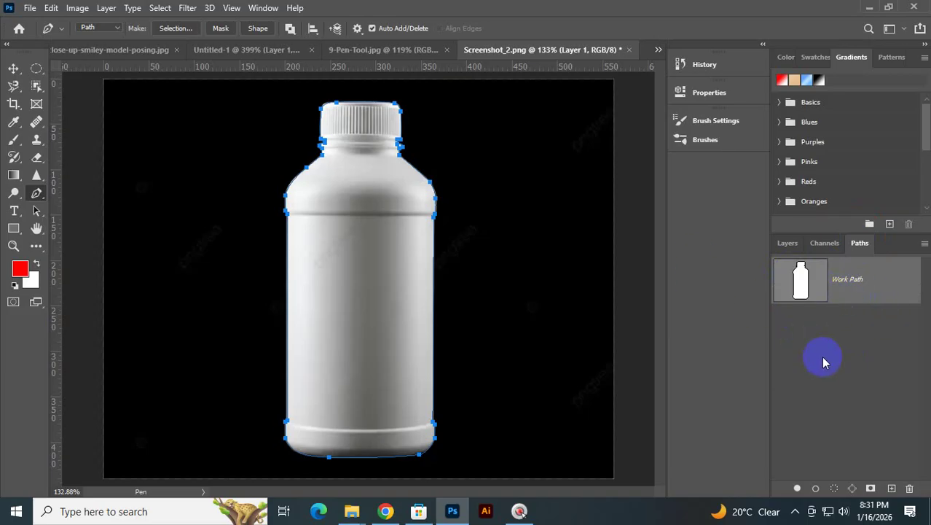
right_click(855, 275)
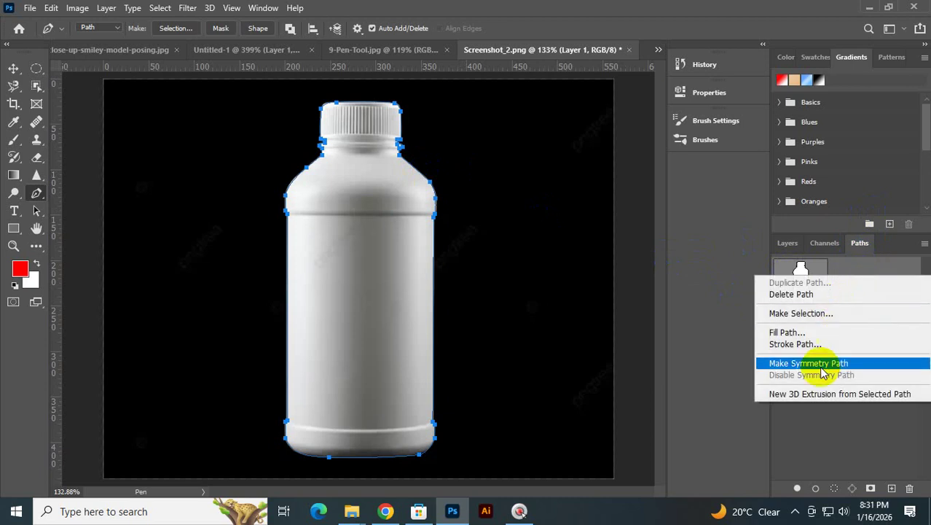
click(807, 439)
double_click(841, 287)
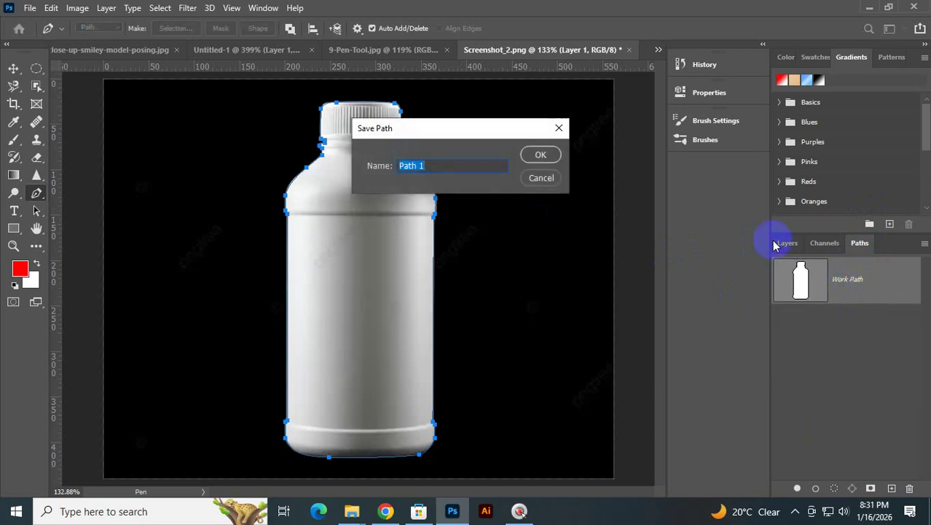
click(559, 129)
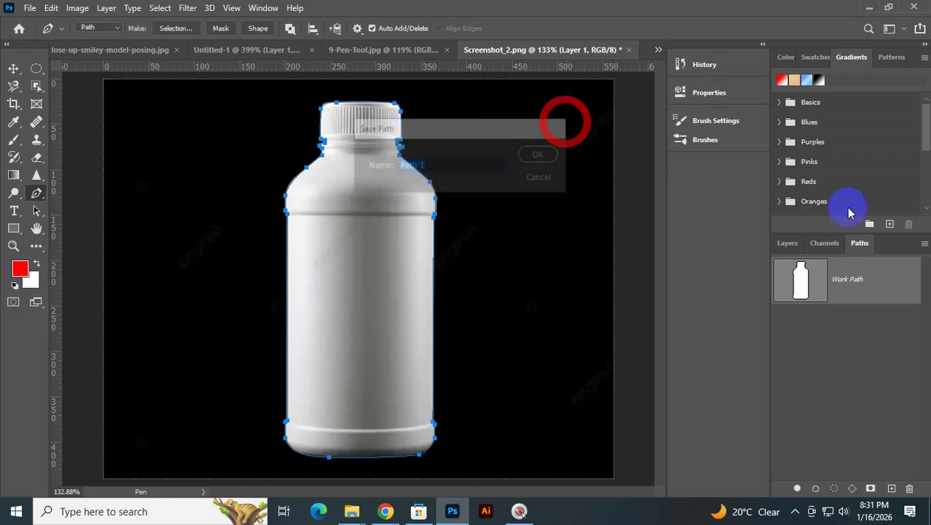
click(924, 244)
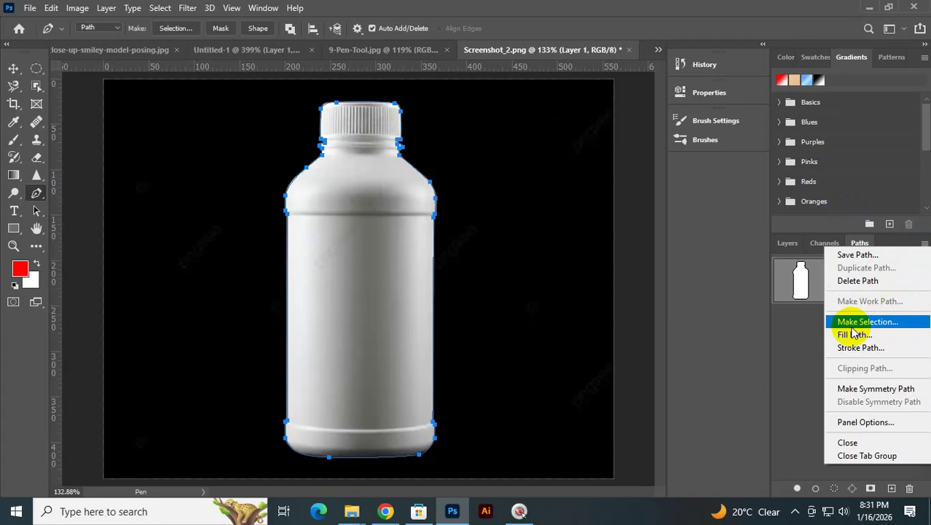
click(805, 322)
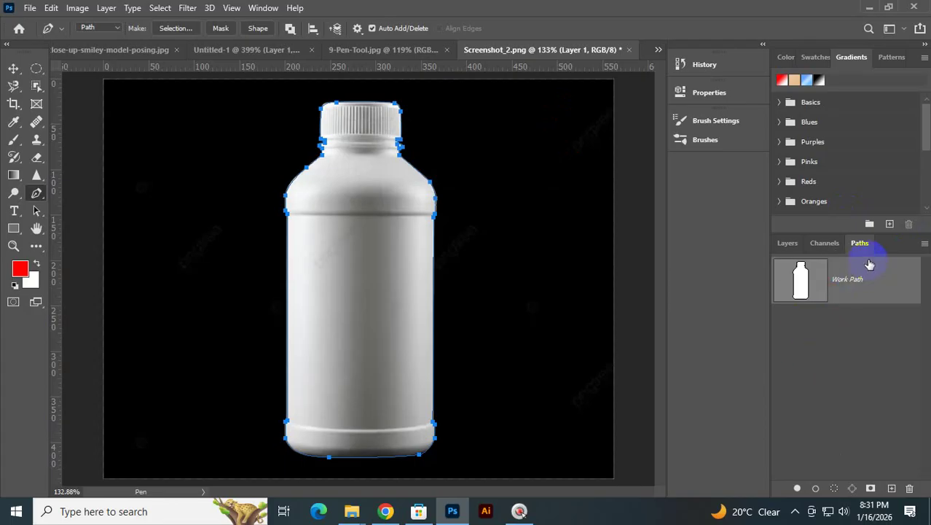
- Save the bottle's work path as Path 1
click(924, 243)
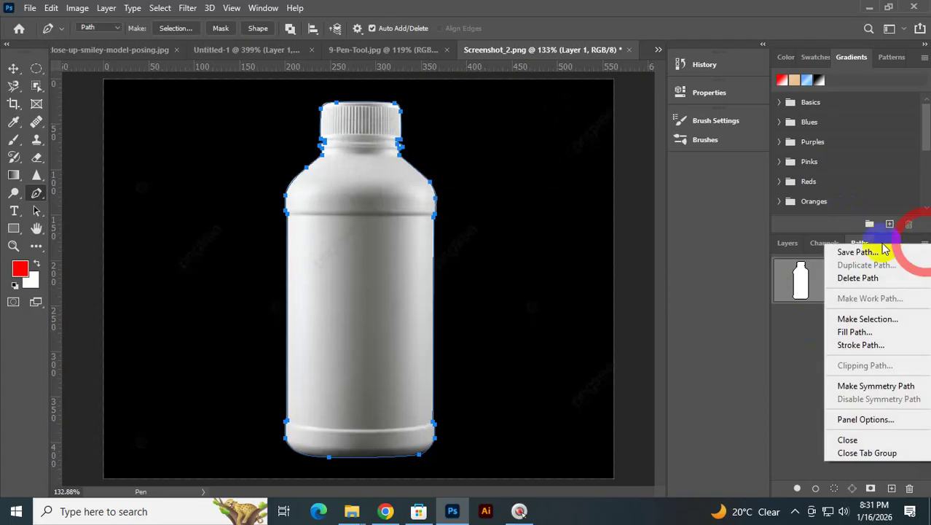
click(845, 254)
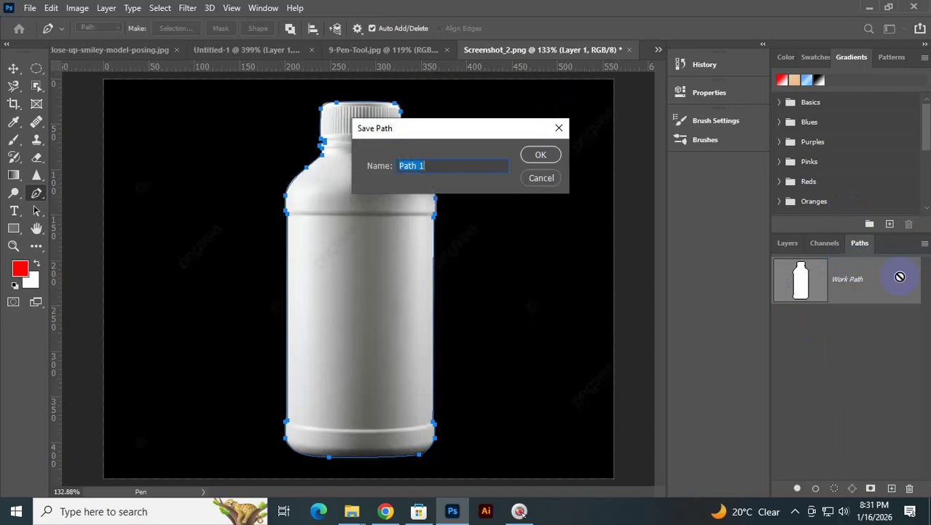
click(539, 154)
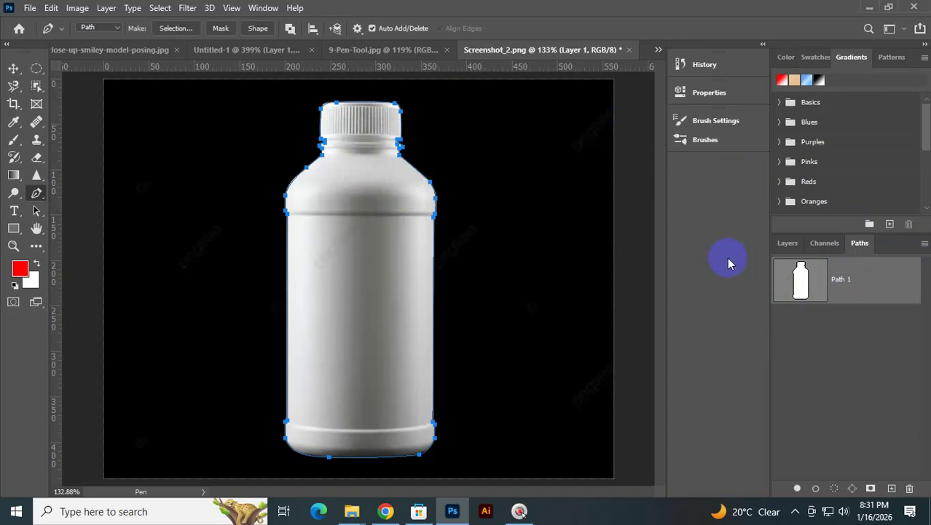
click(812, 246)
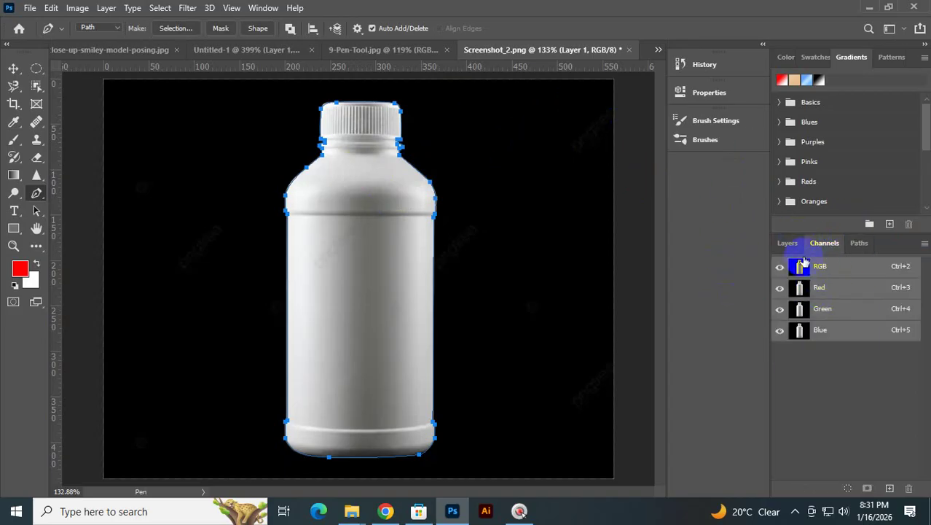
click(791, 245)
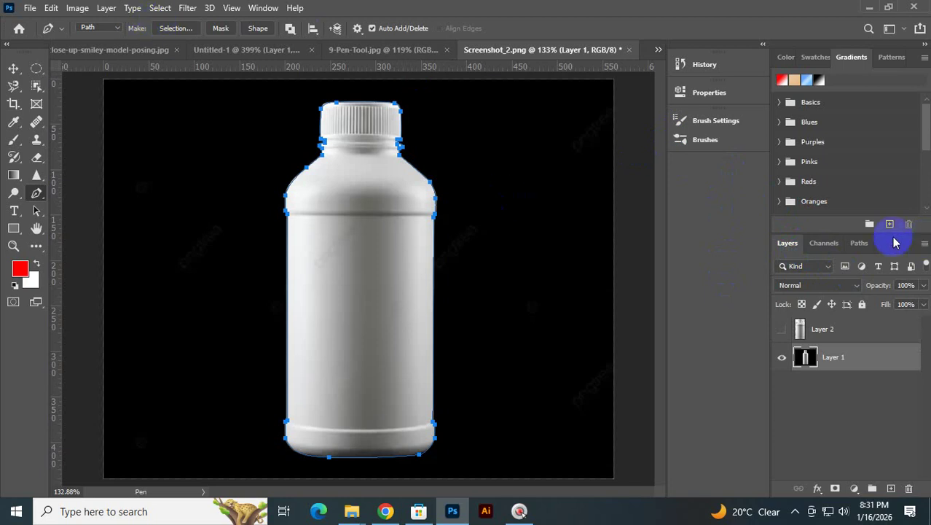
click(857, 241)
click(925, 243)
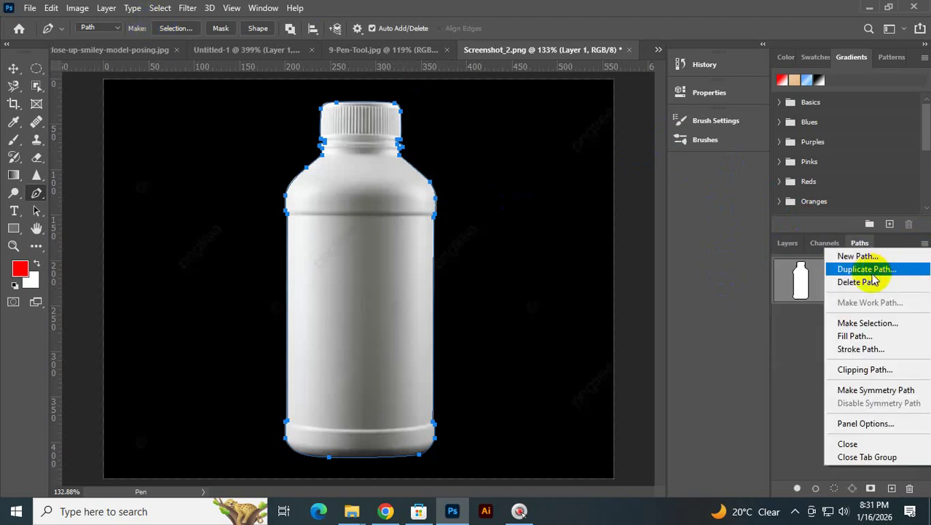
click(811, 350)
- Convert the bottle path to a selection and copy the selected bottle from Layer 1 to a new layer
key(ctrl+Return)
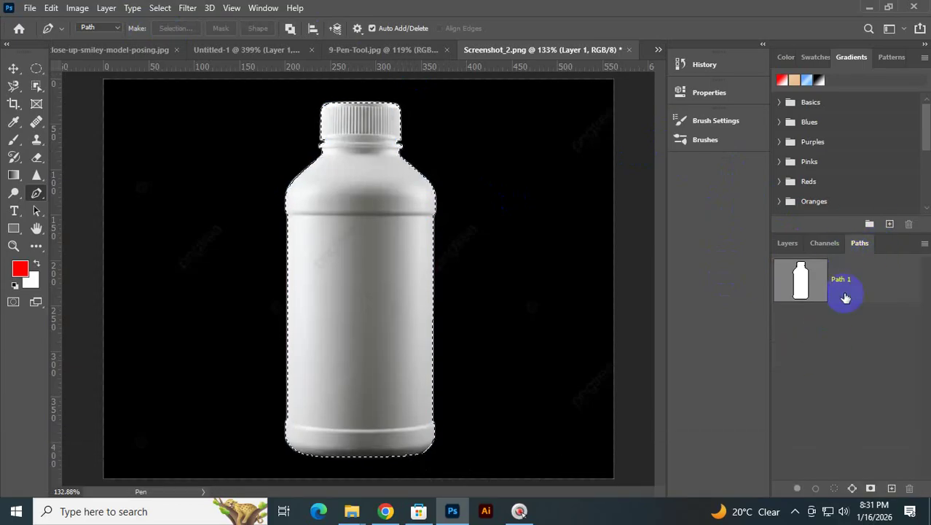
click(787, 242)
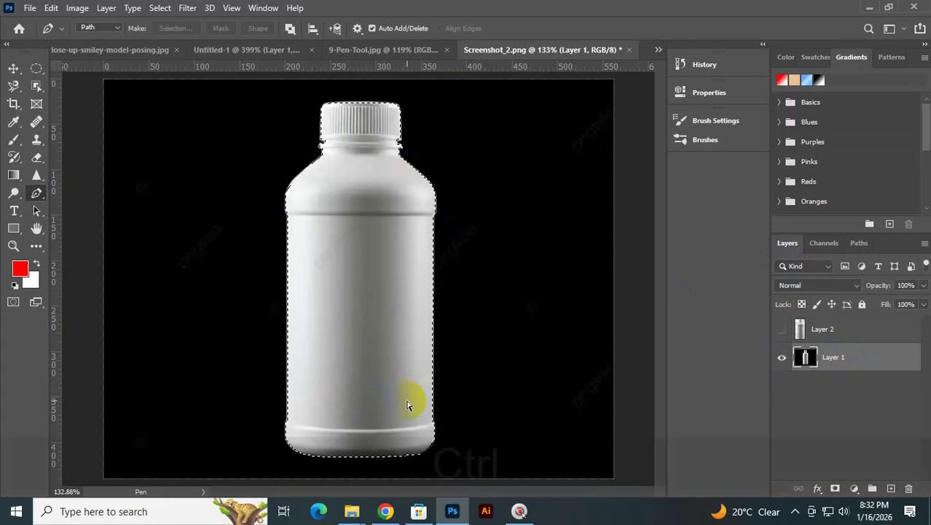
key(ctrl+j)
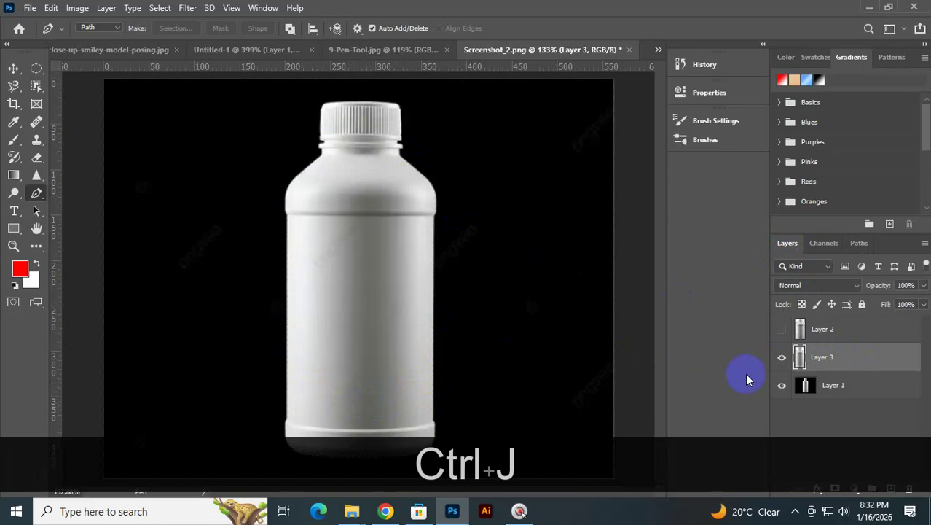
- Hide Layer 1 and inspect the cap and shoulder edges of the pen-traced cutout on transparency
click(782, 386)
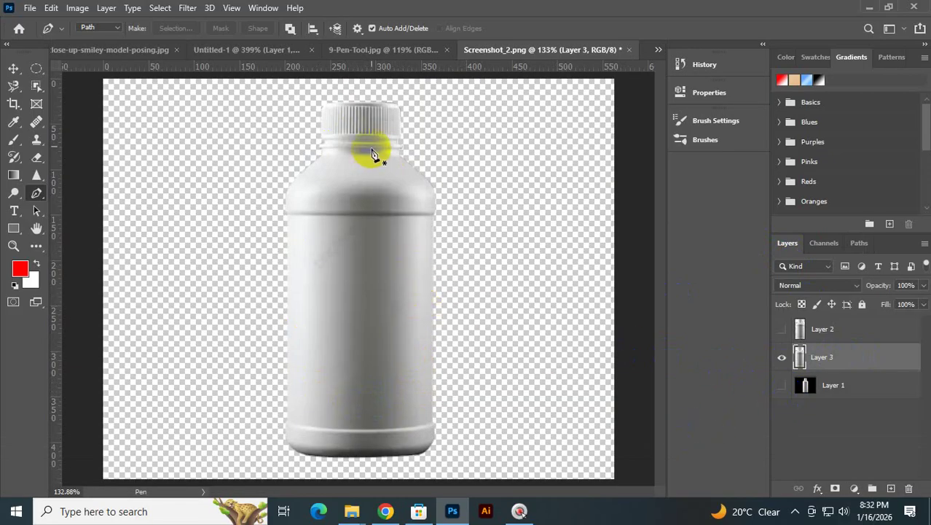
key(ctrl+space)
click(356, 185)
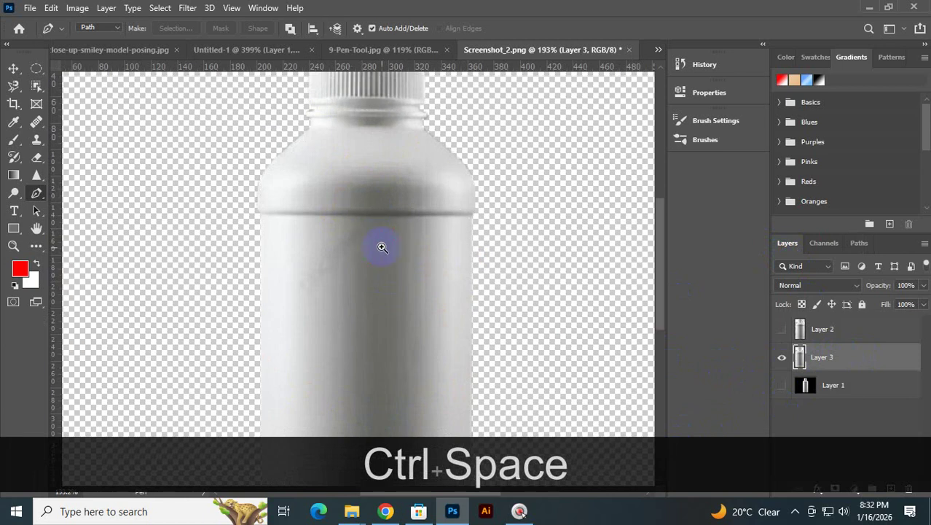
drag(395, 303, 405, 370)
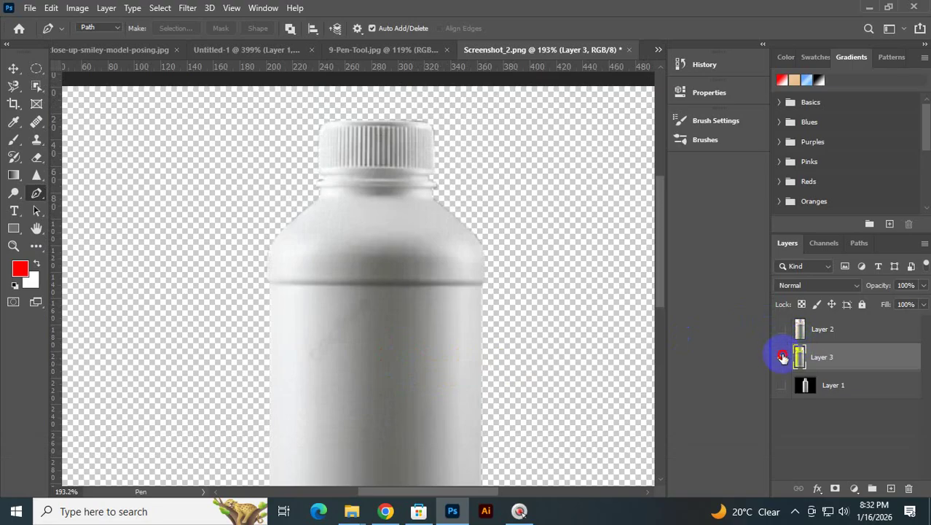
- Hide Layer 3 and show Layer 2 to compare the earlier cutout's edges from cap to base
click(782, 357)
click(782, 328)
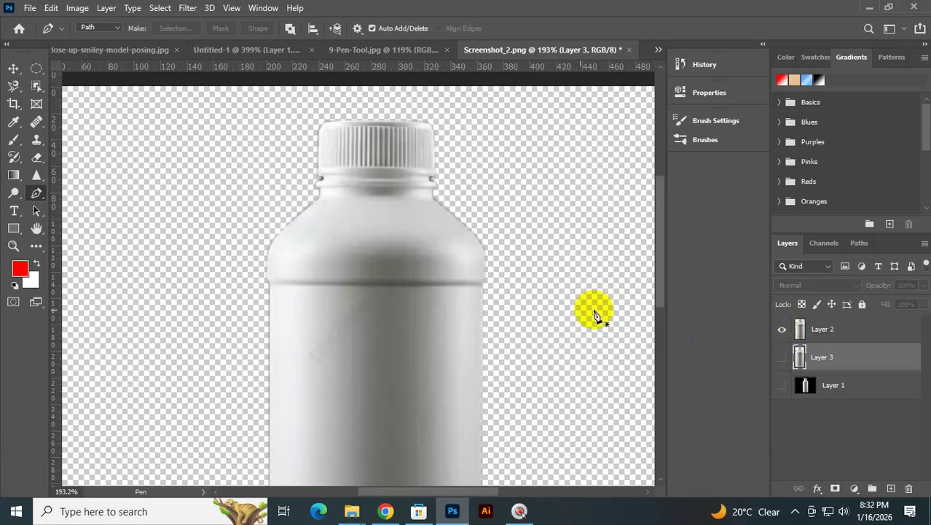
scroll(446, 322, down, 5)
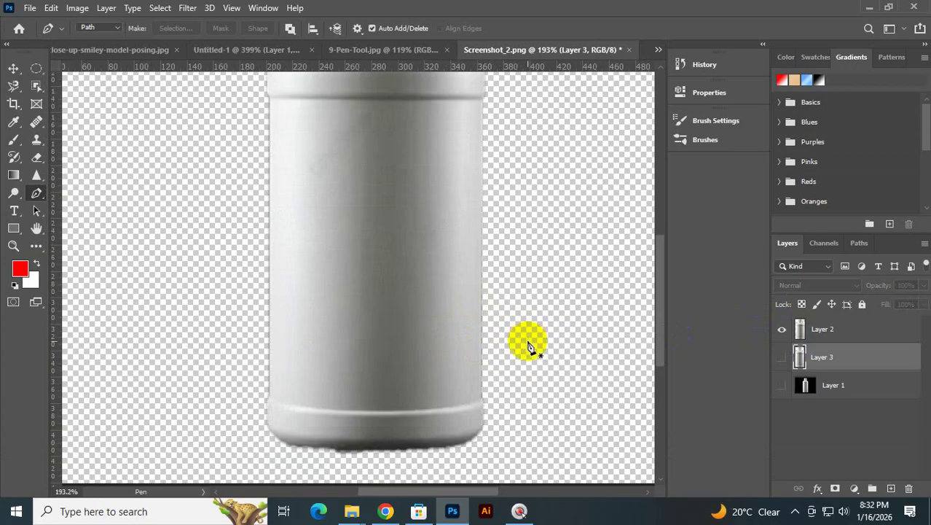
scroll(505, 327, up, 3)
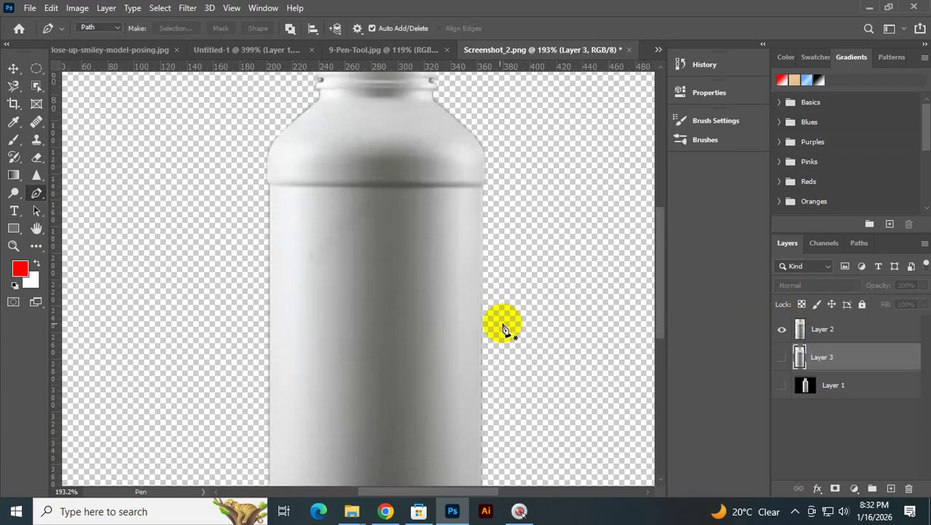
scroll(505, 327, up, 3)
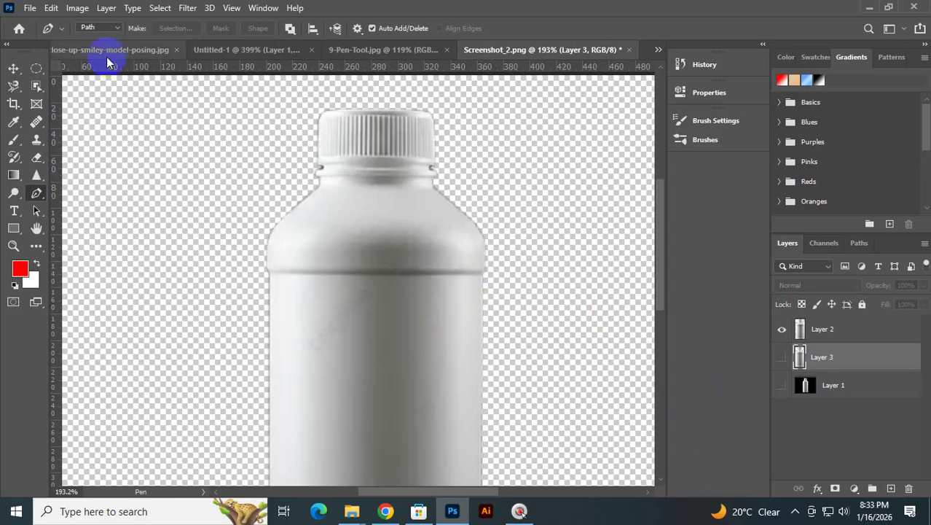
click(37, 192)
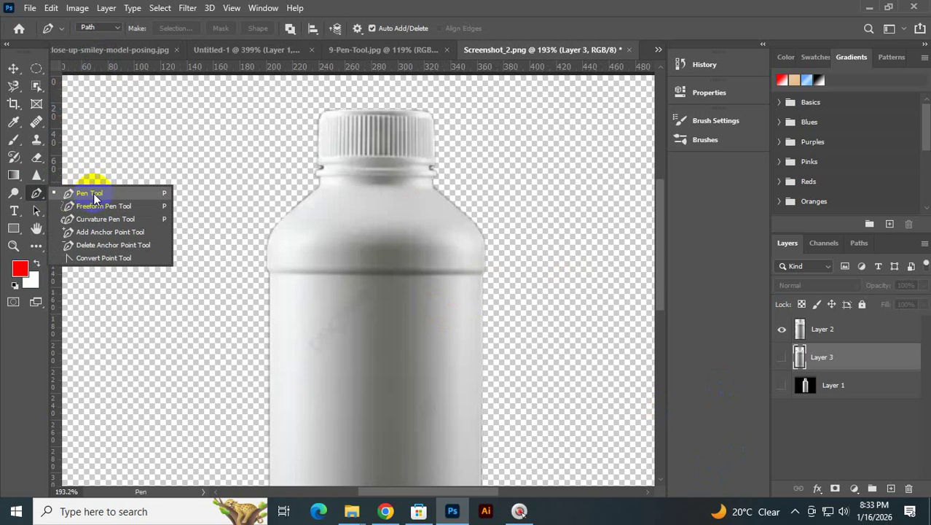
click(658, 24)
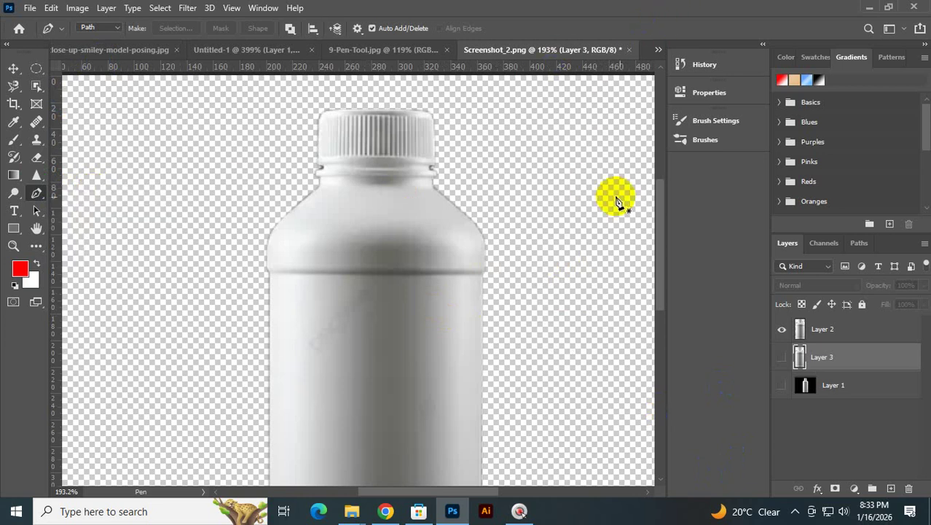
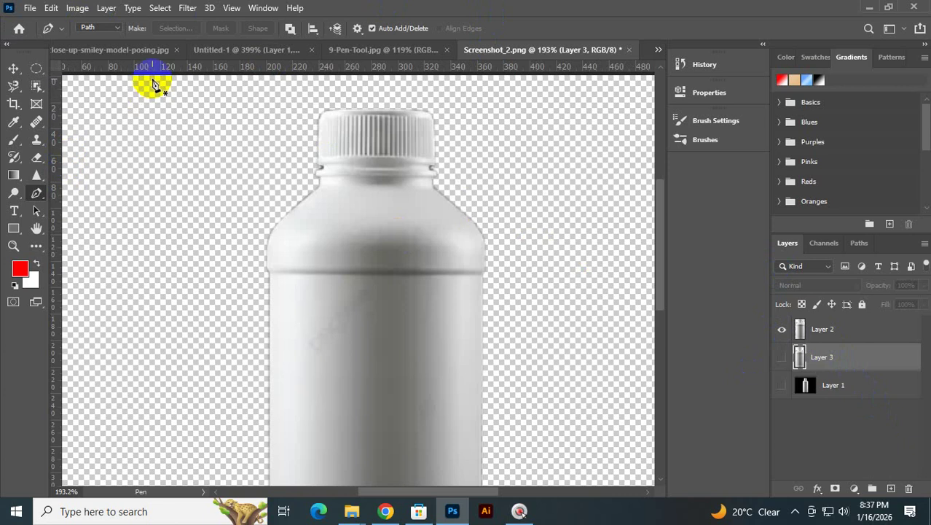
- Close close-up-smiley-model-posing.jpg without saving its changes
click(142, 52)
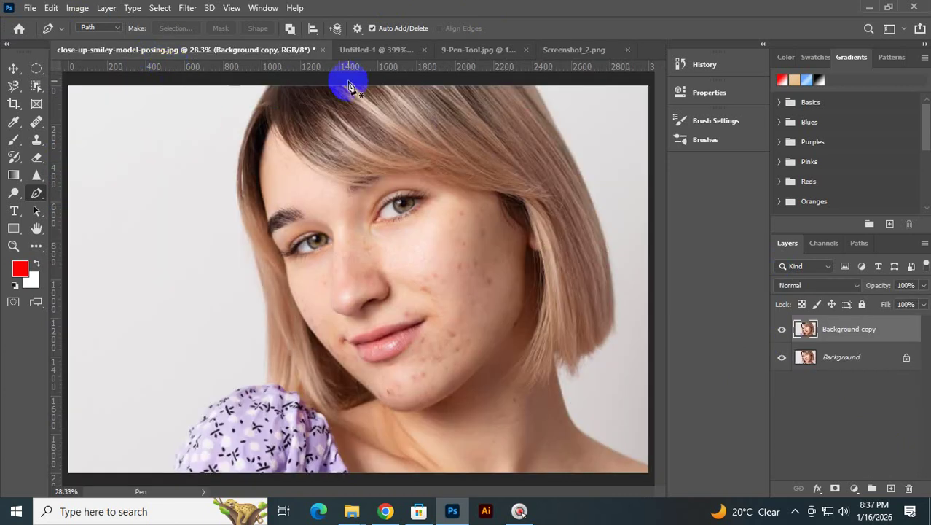
click(323, 49)
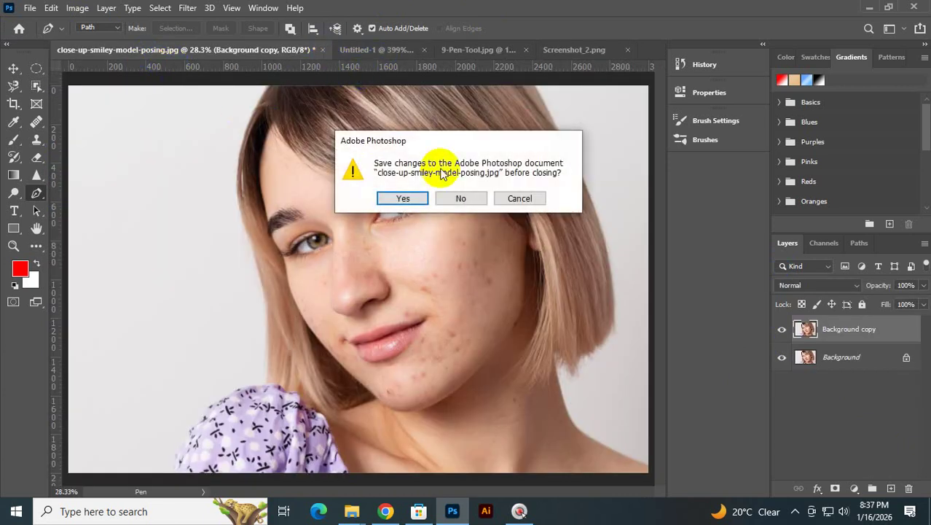
click(461, 198)
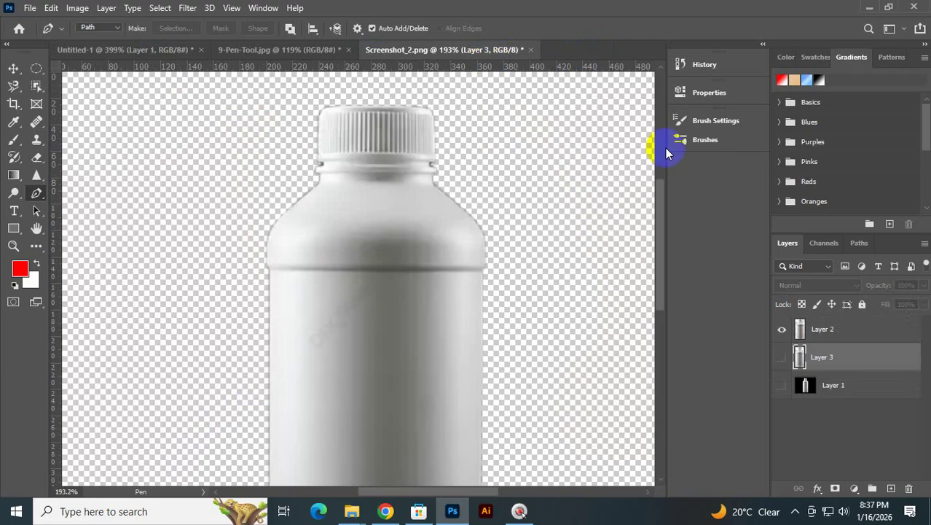
click(868, 246)
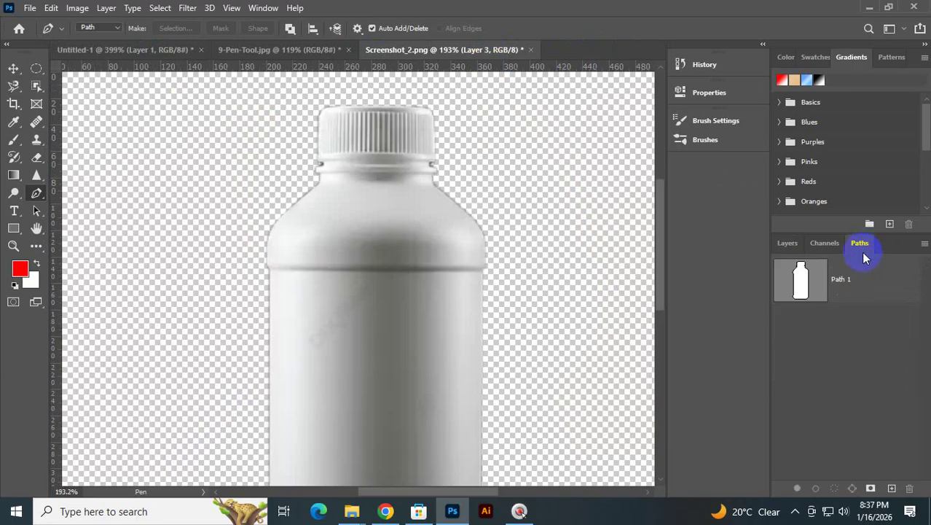
key(ctrl+s)
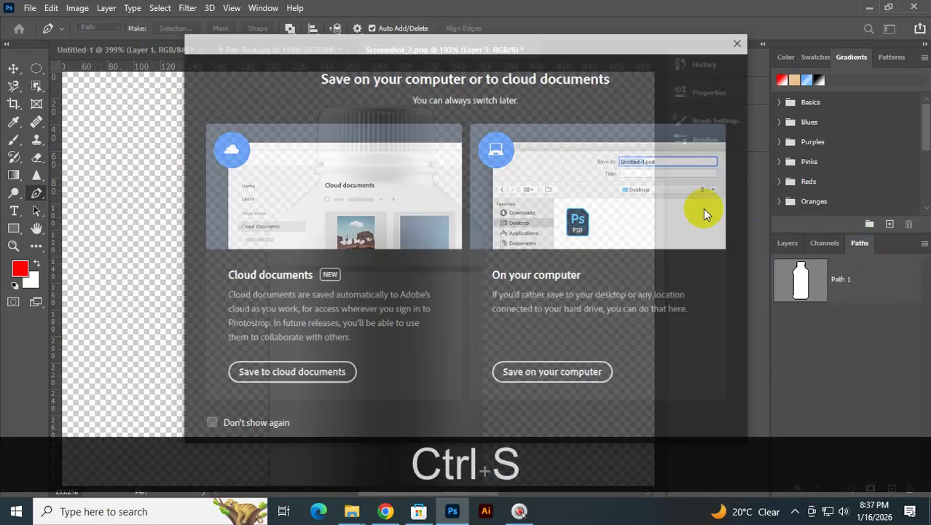
click(744, 42)
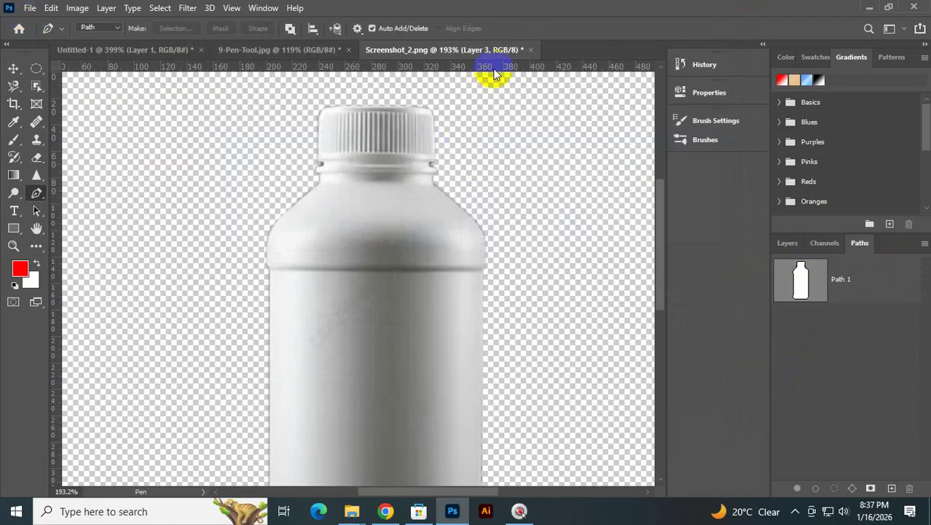
- Delete the cutout layers Layer 2 and Layer 3 together, and show the original Layer 1
click(788, 246)
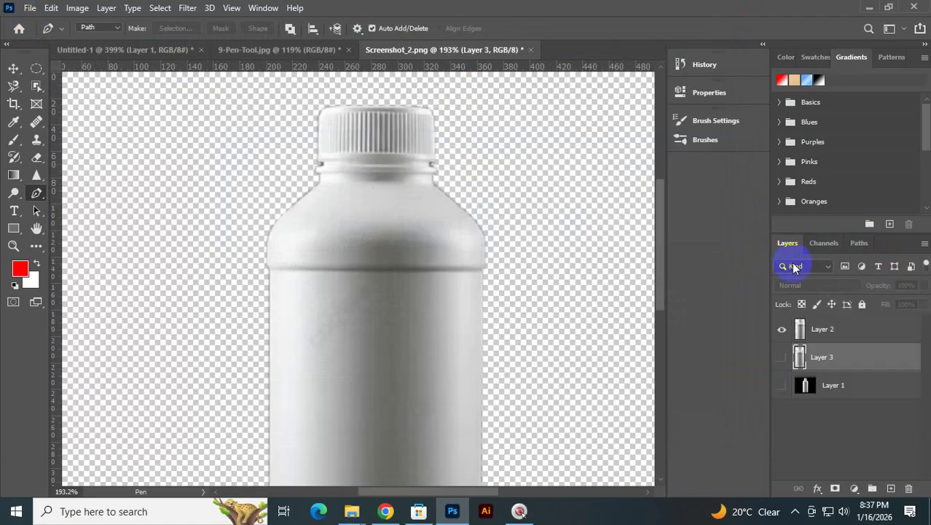
click(842, 332)
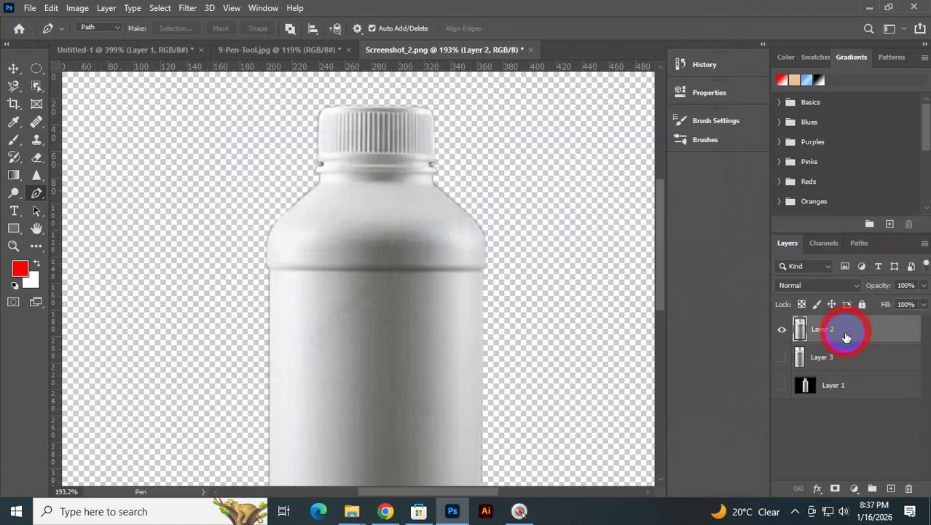
ctrl+click(849, 357)
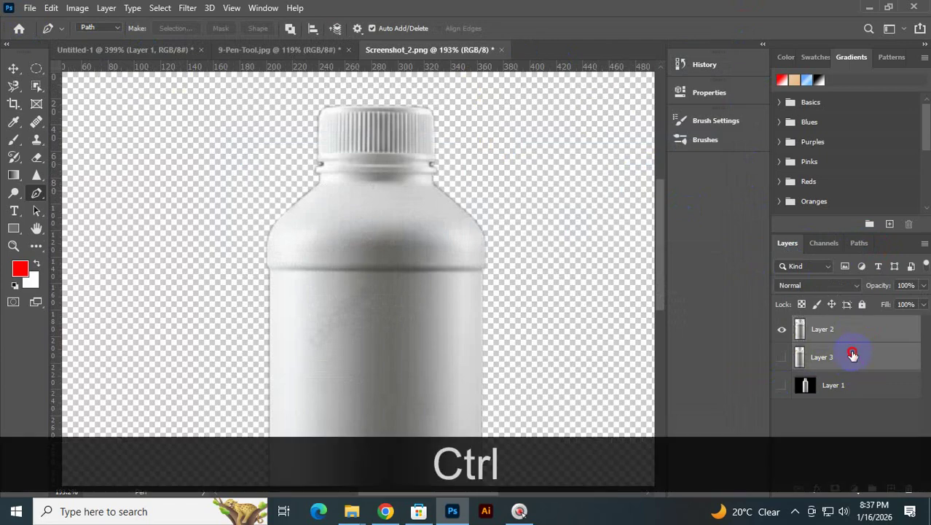
key(Delete)
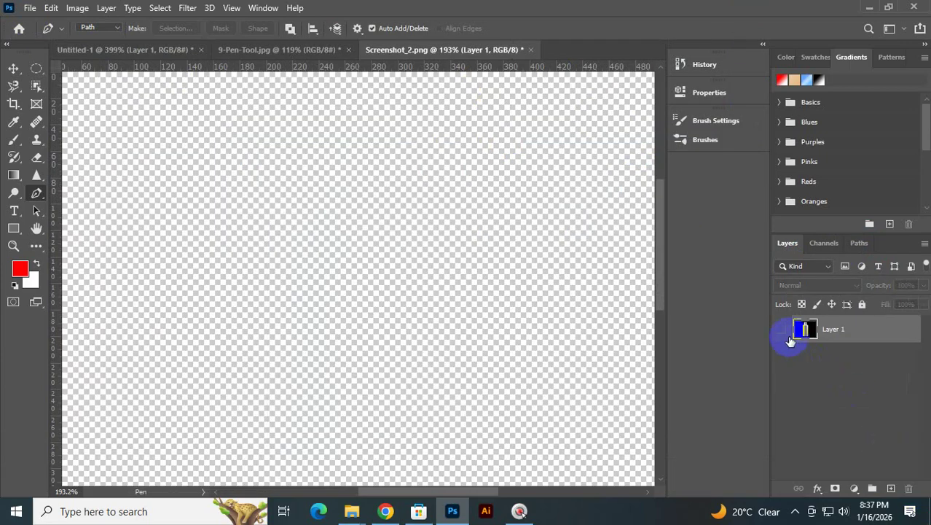
click(782, 330)
- Check that the bottle's path is still stored, save Screenshot_2.png under its existing name and close it
click(861, 245)
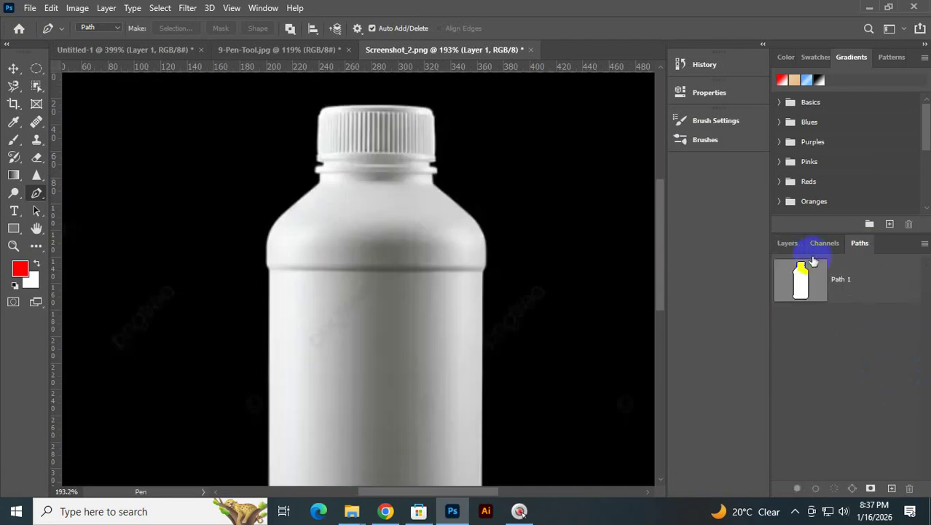
click(789, 245)
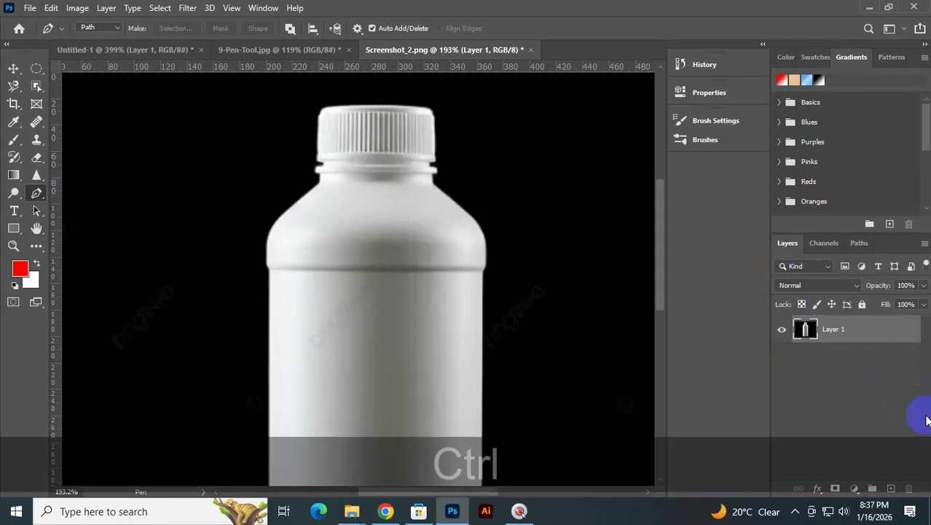
key(ctrl+s)
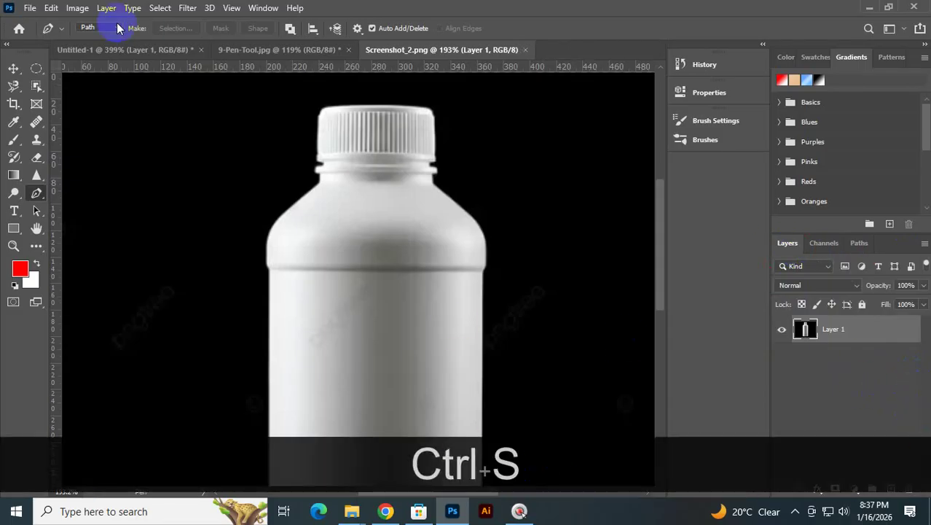
click(29, 8)
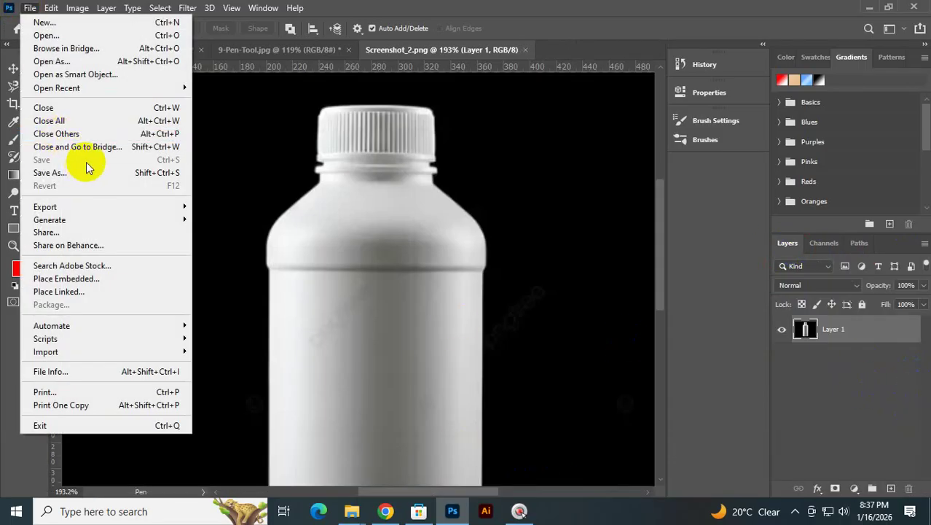
click(522, 52)
click(524, 49)
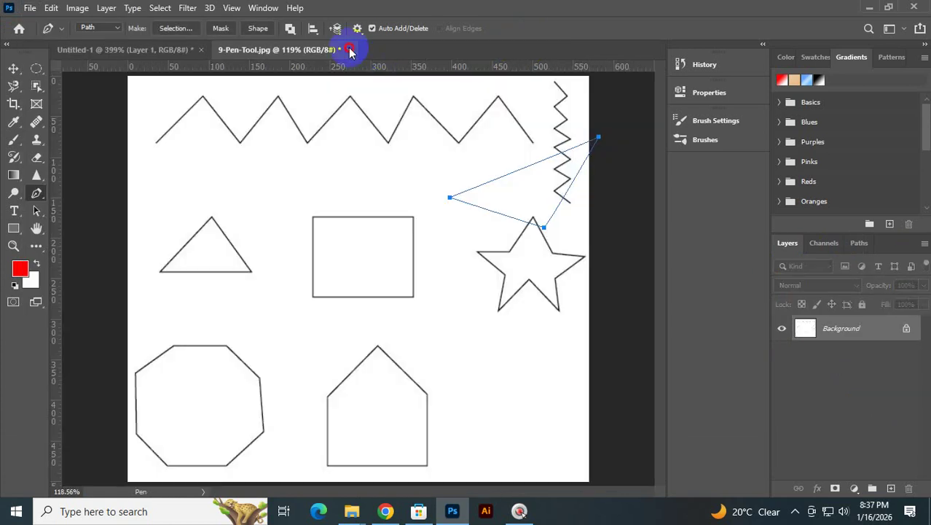
- Close 9-Pen-Tool.jpg and Untitled-1 without saving their changes
click(350, 49)
click(462, 198)
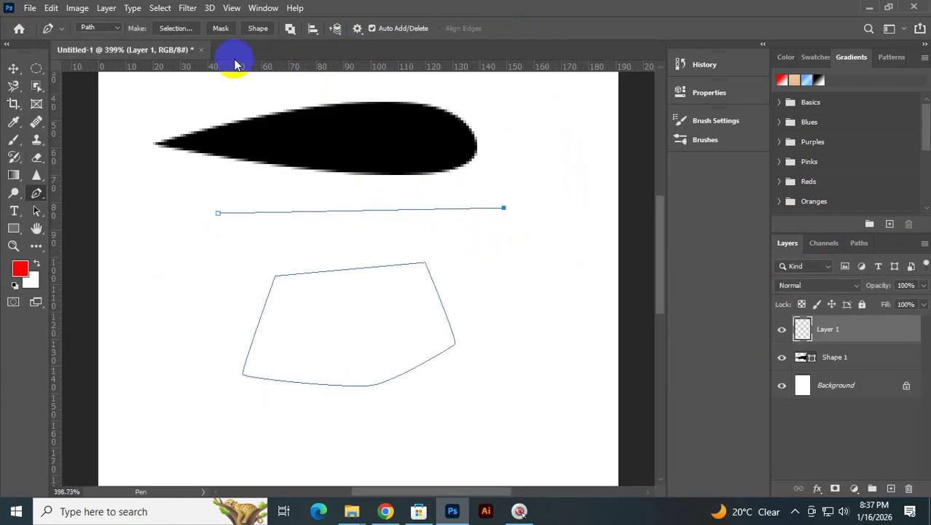
click(200, 50)
click(473, 198)
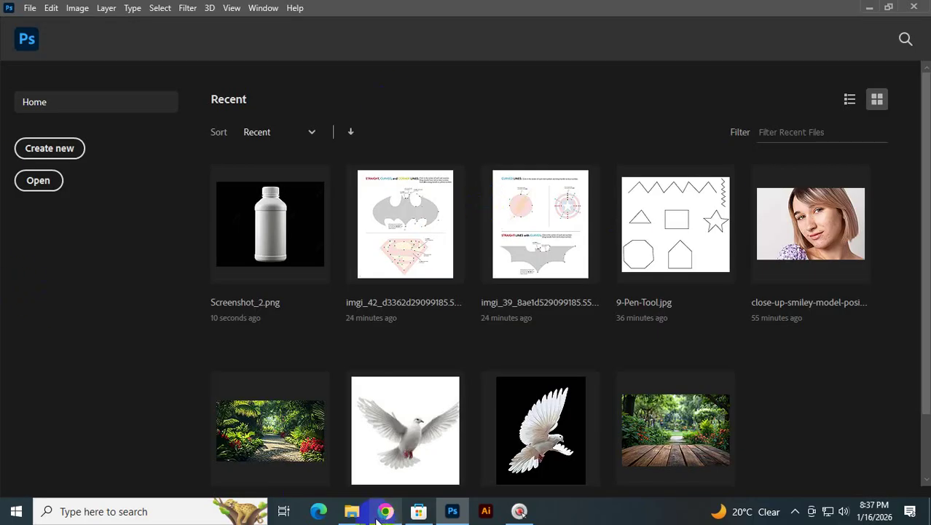
- Switch to File Explorer and browse the Desktop folder for the saved bottle image
mouse_move(355, 515)
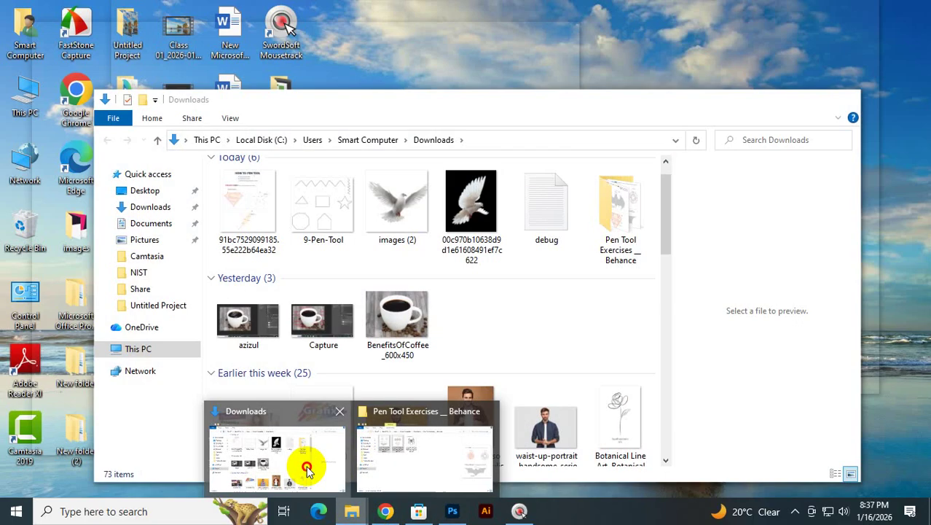
click(307, 468)
scroll(412, 280, down, 5)
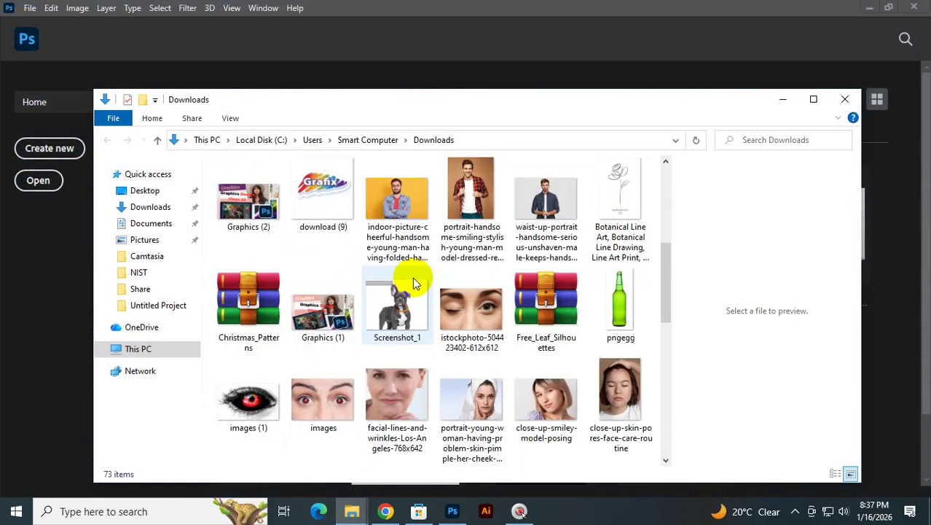
click(116, 189)
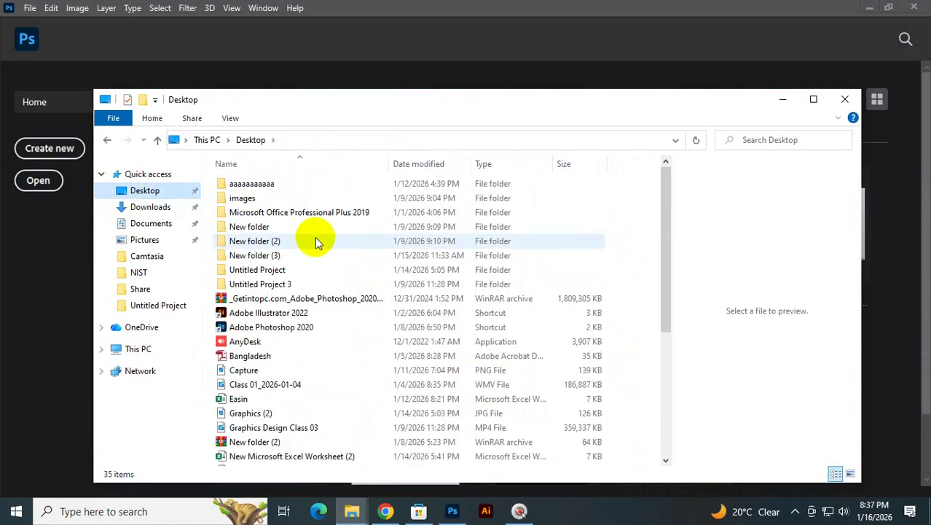
scroll(317, 239, down, 5)
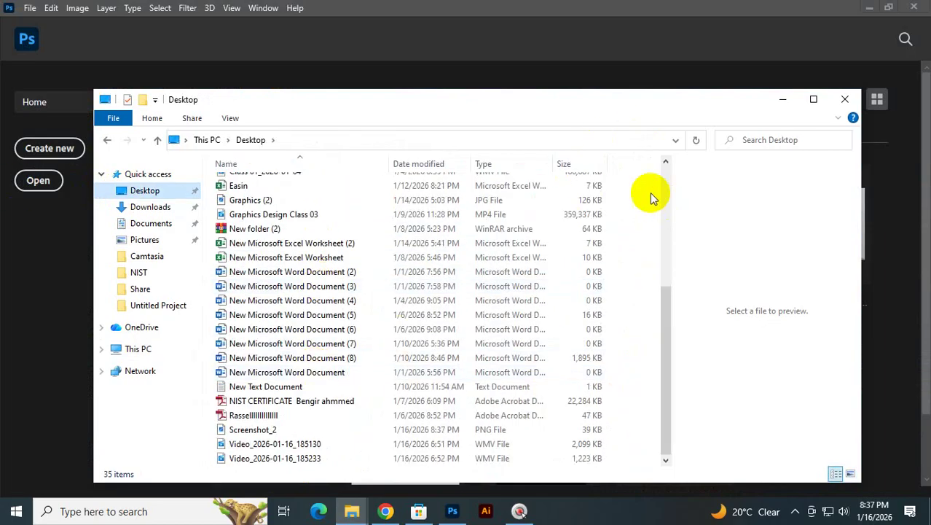
- Show the Desktop folder's files as large icons and open Screenshot_2 in Photoshop
right_click(619, 182)
mouse_move(686, 192)
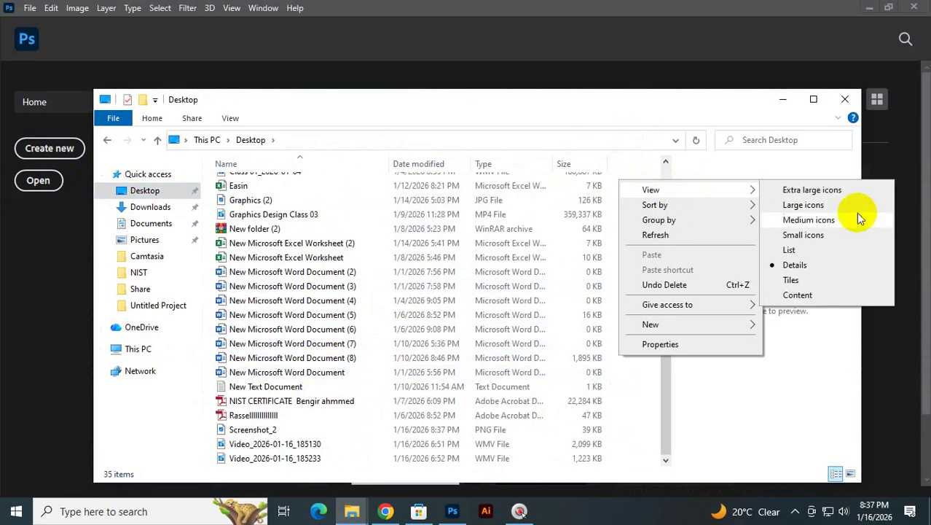
click(831, 206)
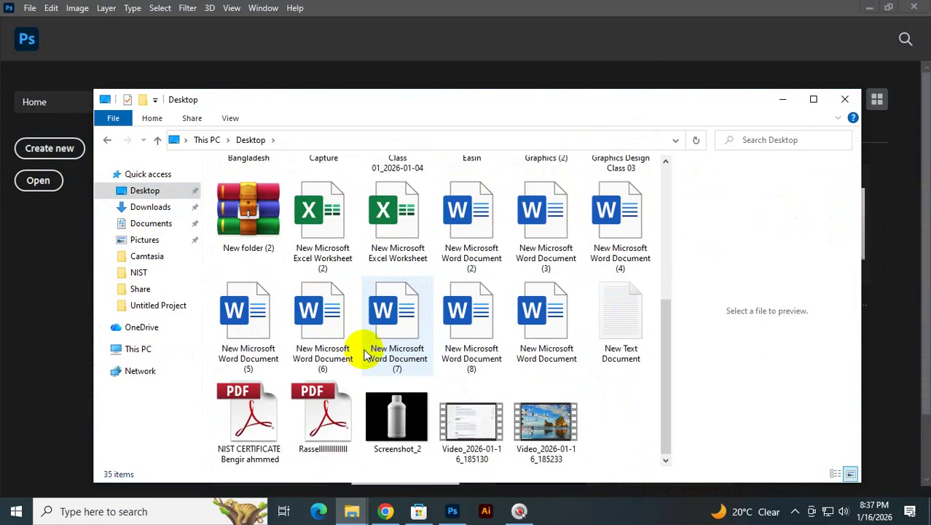
drag(385, 426, 153, 359)
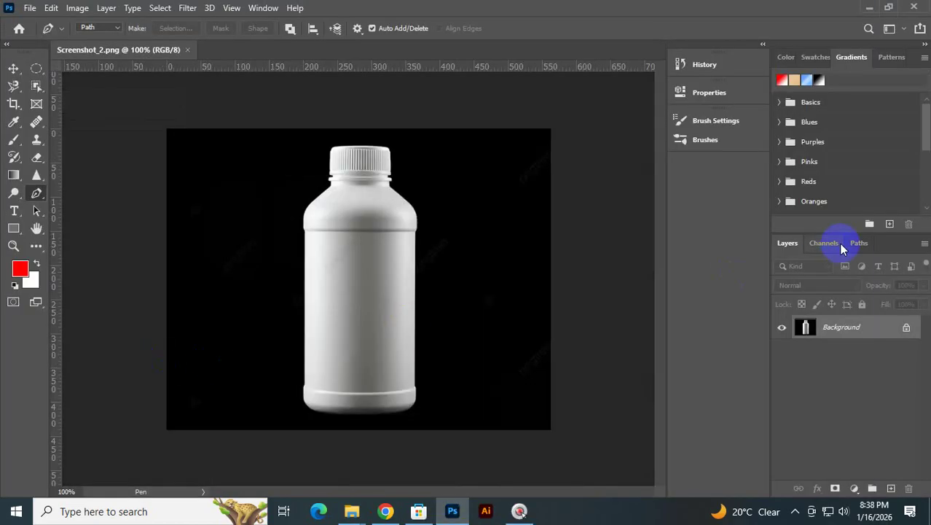
- Check the reopened bottle image for its saved path and layers, and close the image
click(837, 251)
click(854, 247)
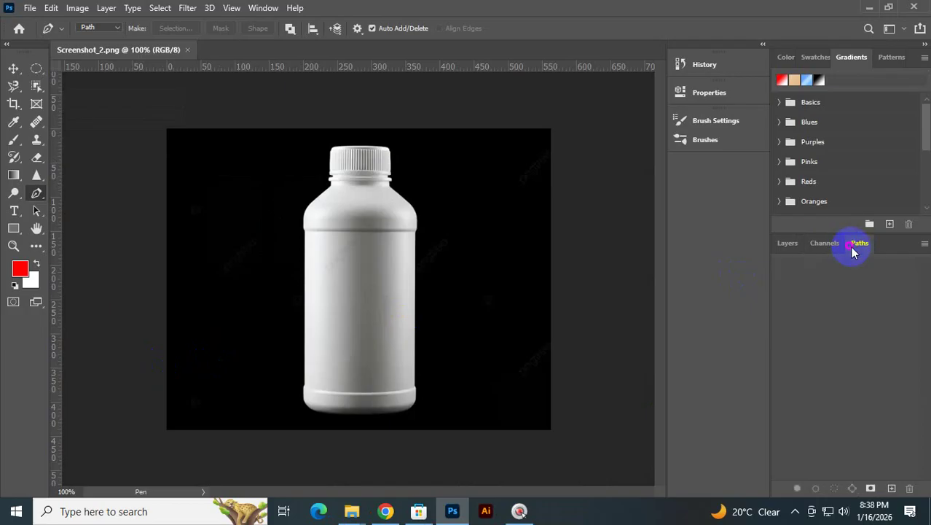
click(777, 246)
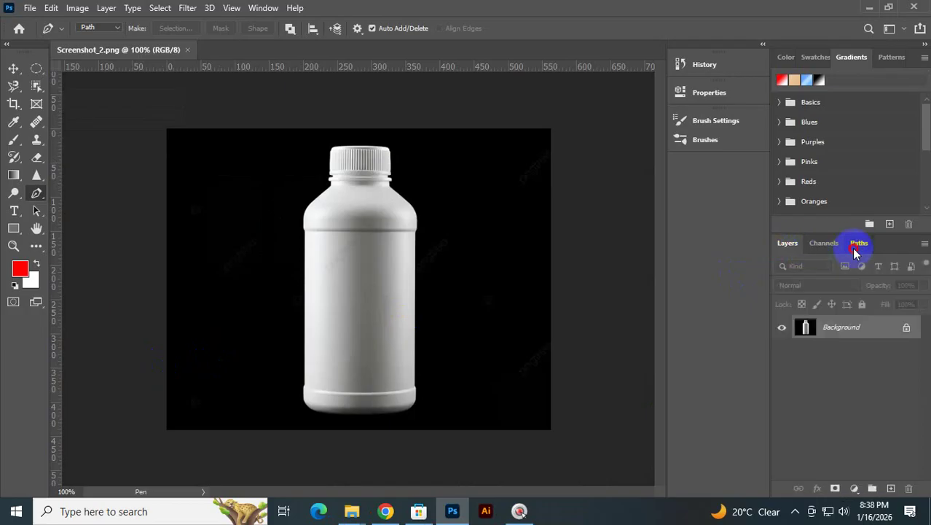
click(854, 249)
click(792, 244)
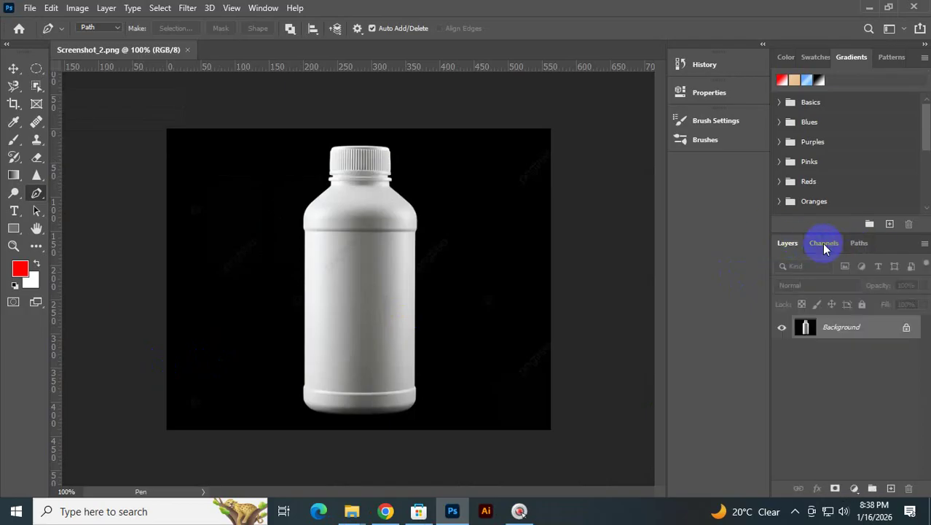
click(860, 246)
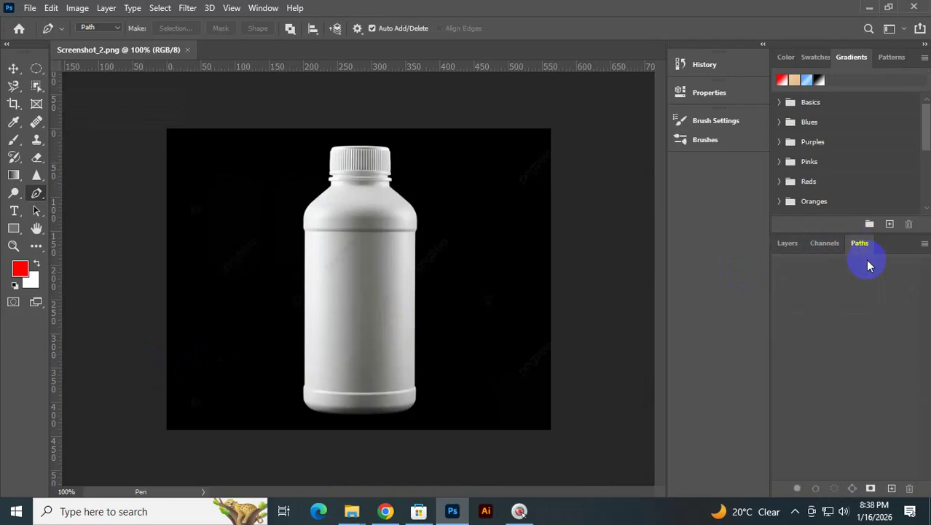
click(187, 49)
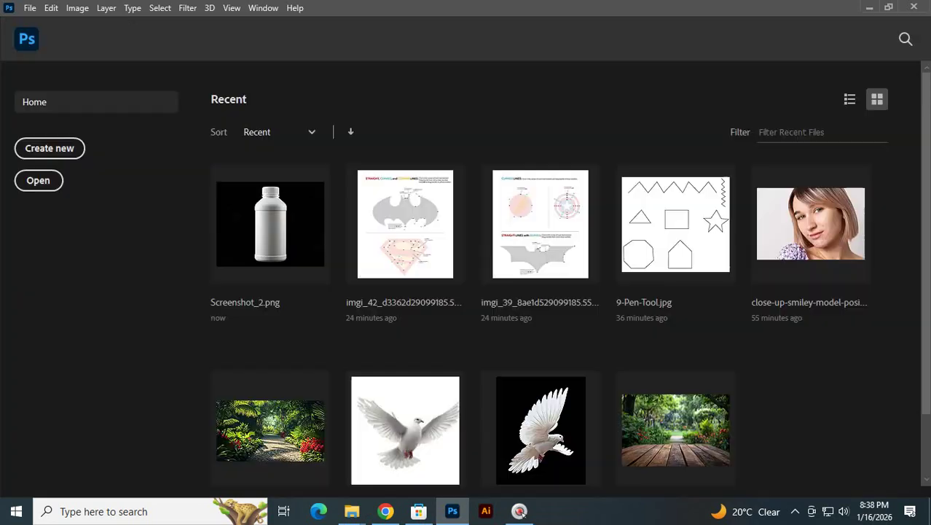
- Clear the browser, Microsoft Store and File Explorer windows off the desktop and open Screenshot_2 from there in Photoshop
click(877, 9)
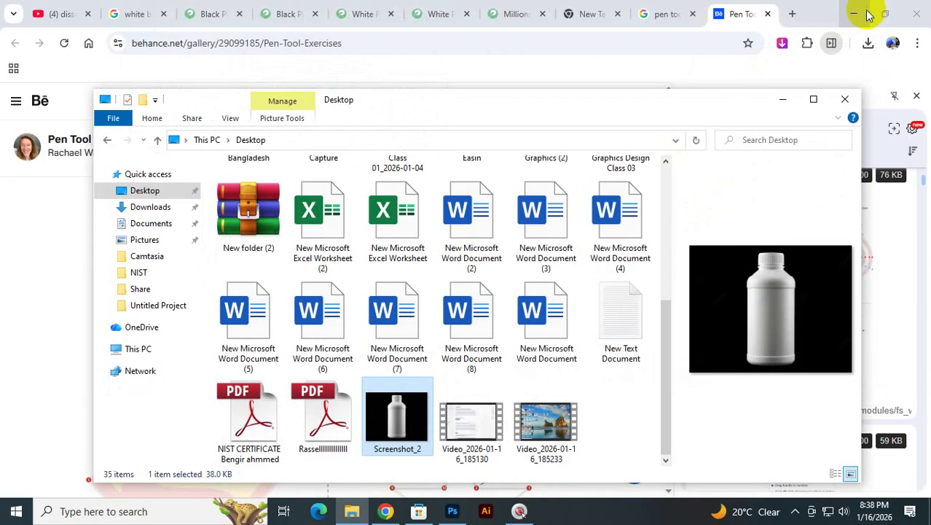
click(857, 15)
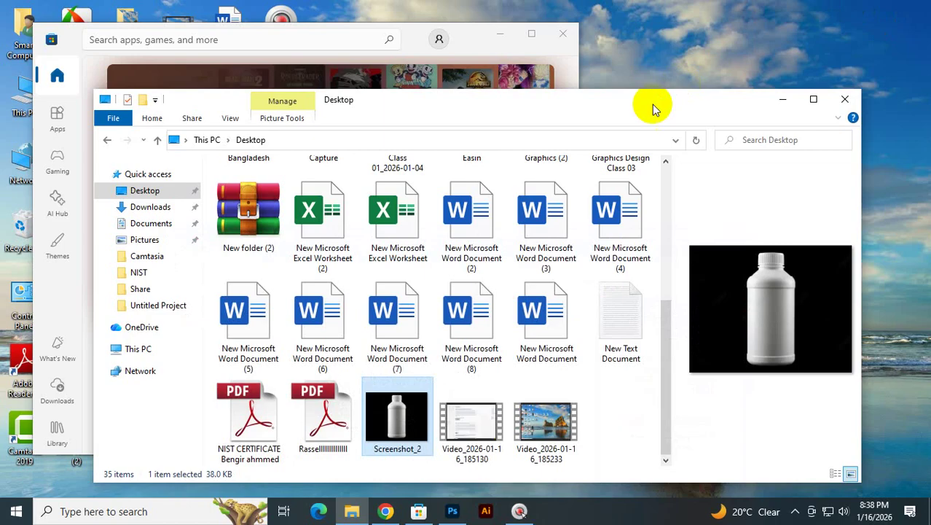
click(562, 33)
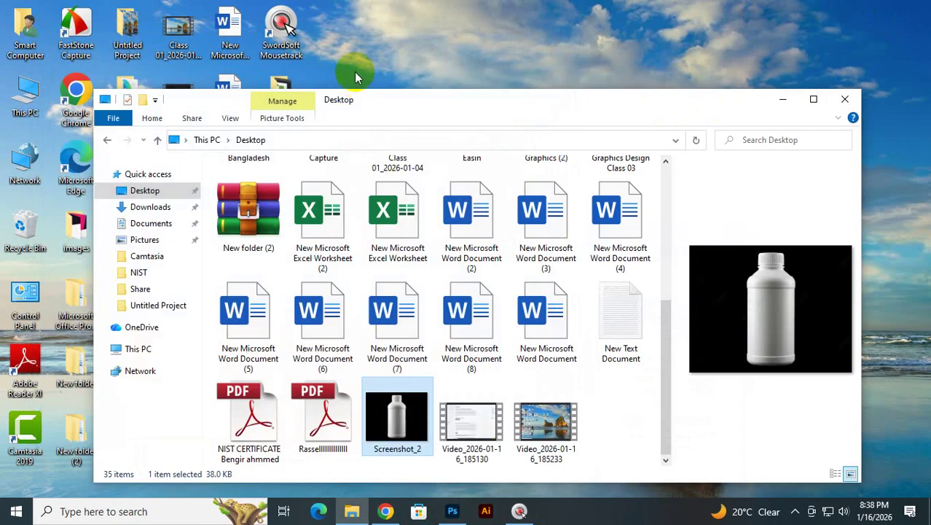
drag(377, 107, 380, 73)
click(843, 68)
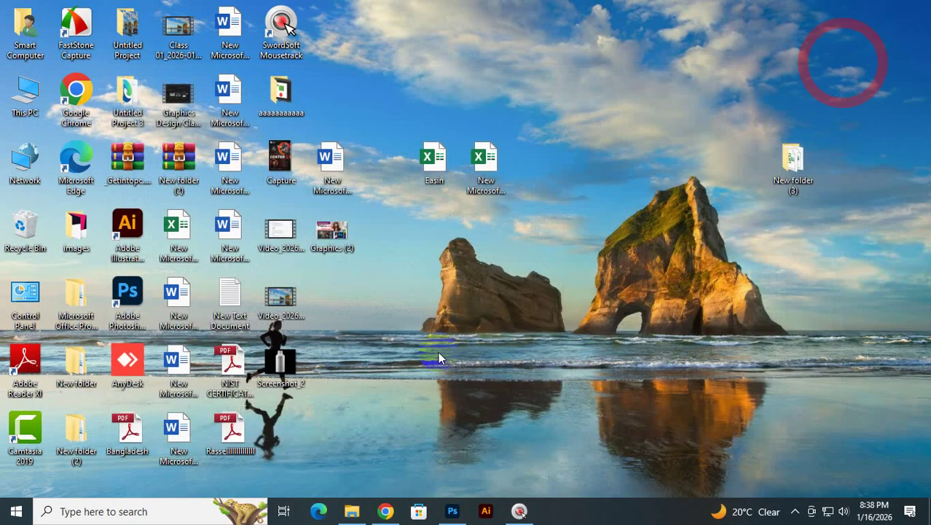
drag(303, 405, 139, 347)
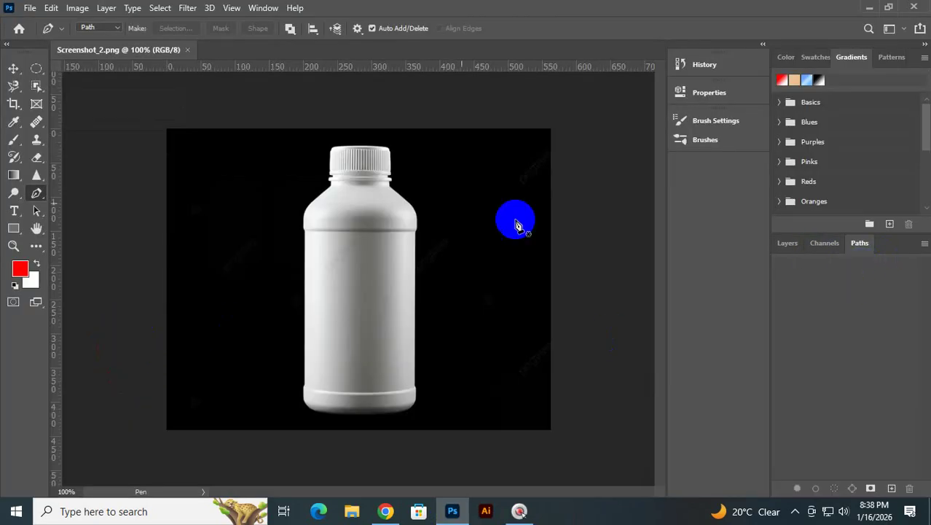
- Draw a rough closed five-point Pen tool path over the bottle and save it as Path 1
click(319, 214)
click(312, 369)
click(388, 362)
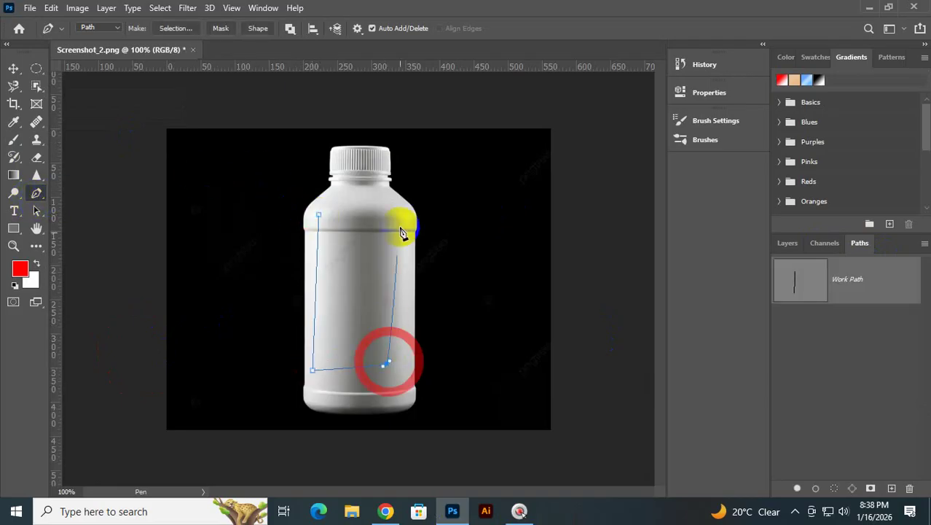
click(413, 156)
click(330, 167)
click(319, 215)
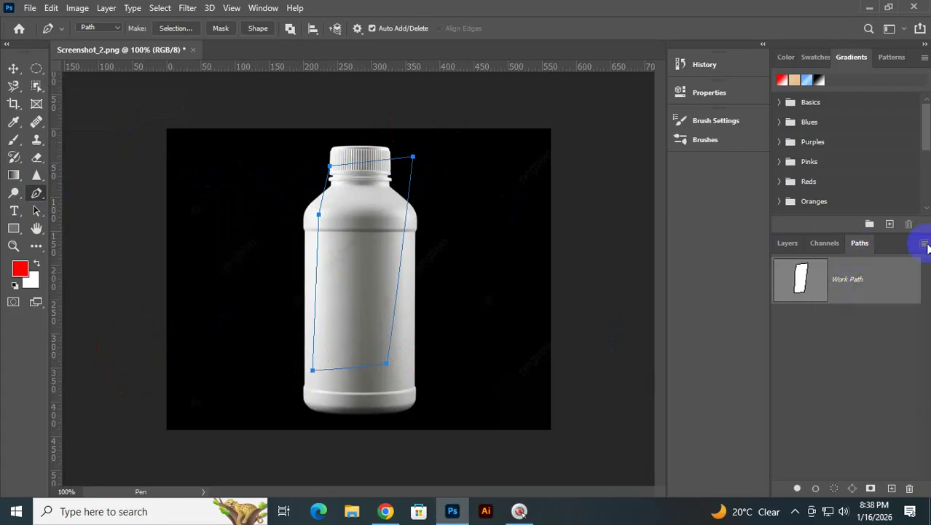
double_click(891, 281)
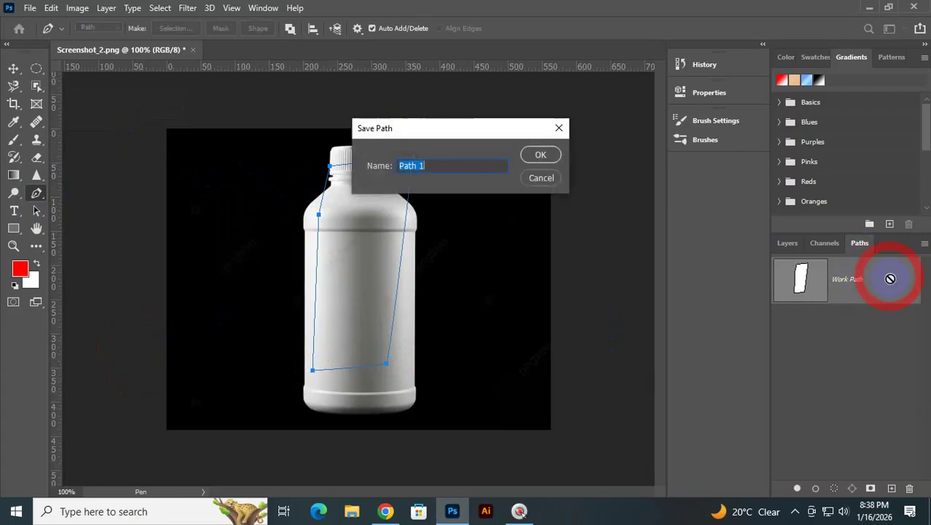
click(547, 155)
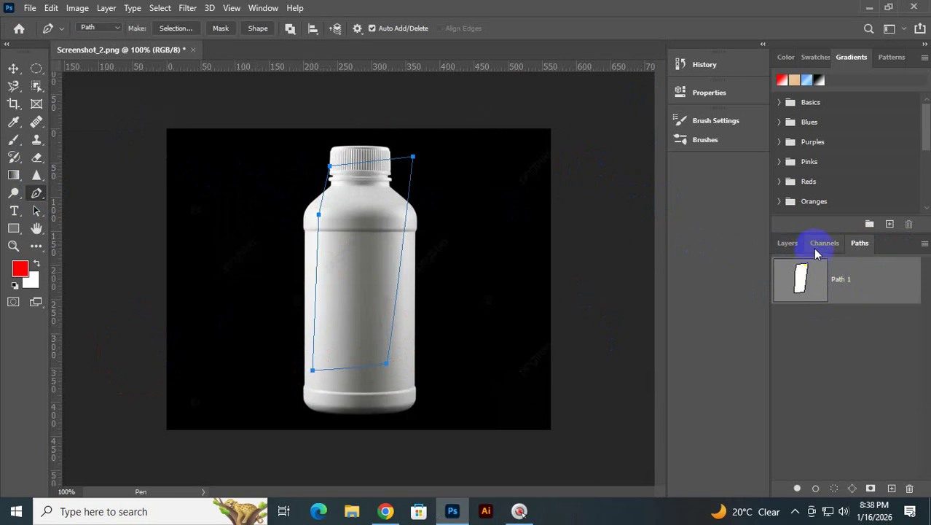
- Save the bottle image under its existing PNG name and close it
click(790, 245)
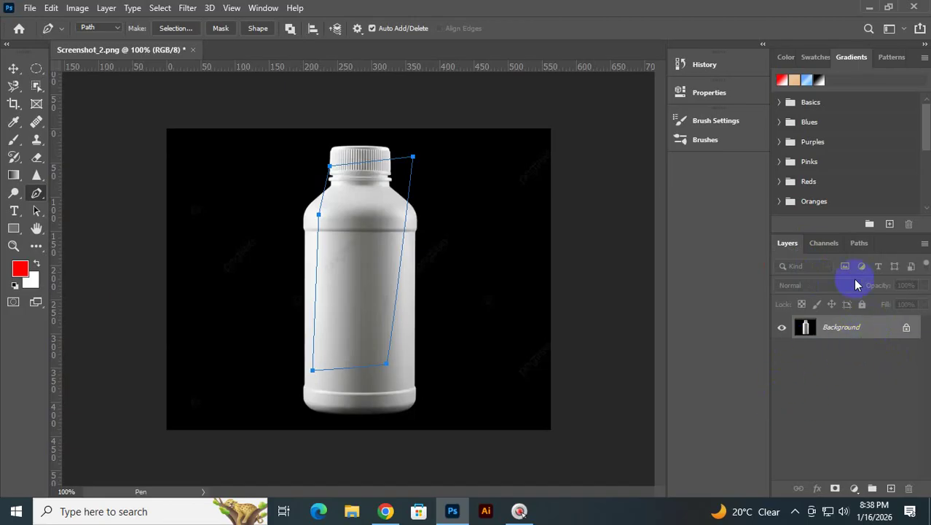
click(36, 12)
click(79, 166)
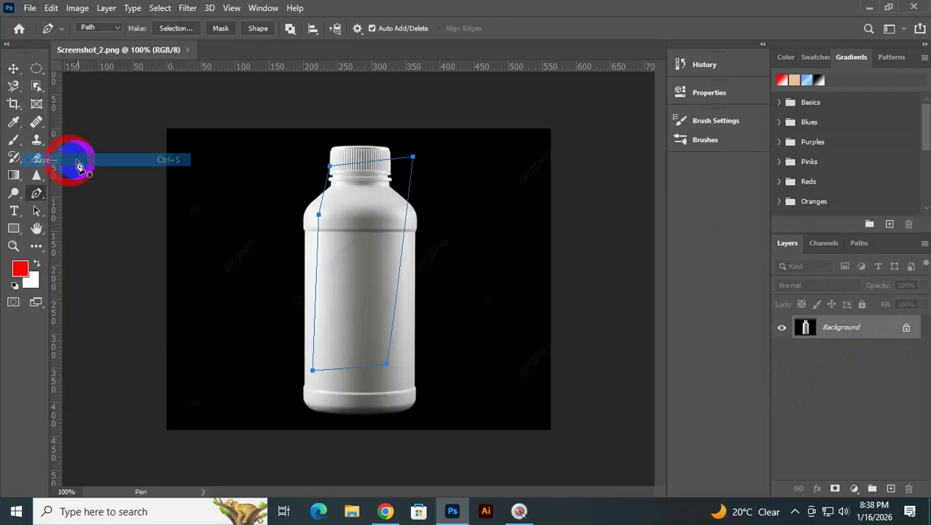
click(187, 49)
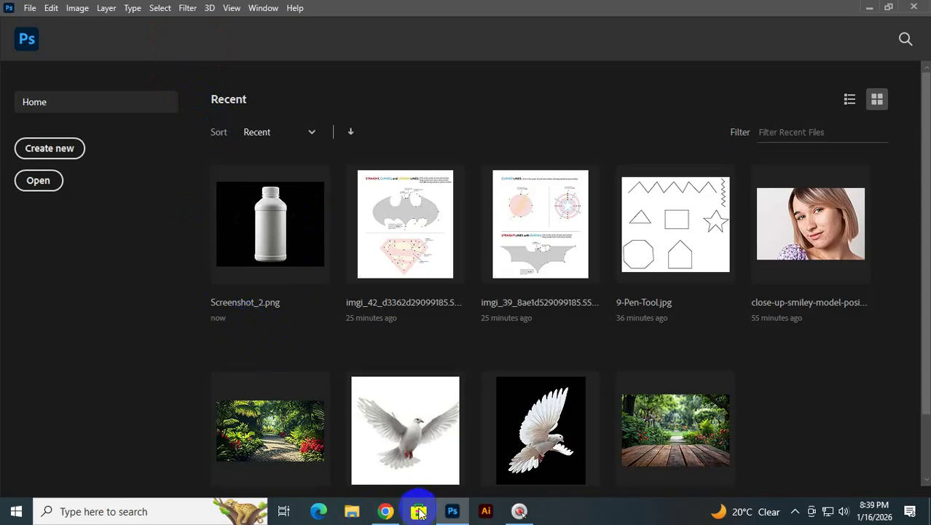
- Switch to File Explorer, find Screenshot_2 in the Desktop folder and open it in Photoshop
click(387, 512)
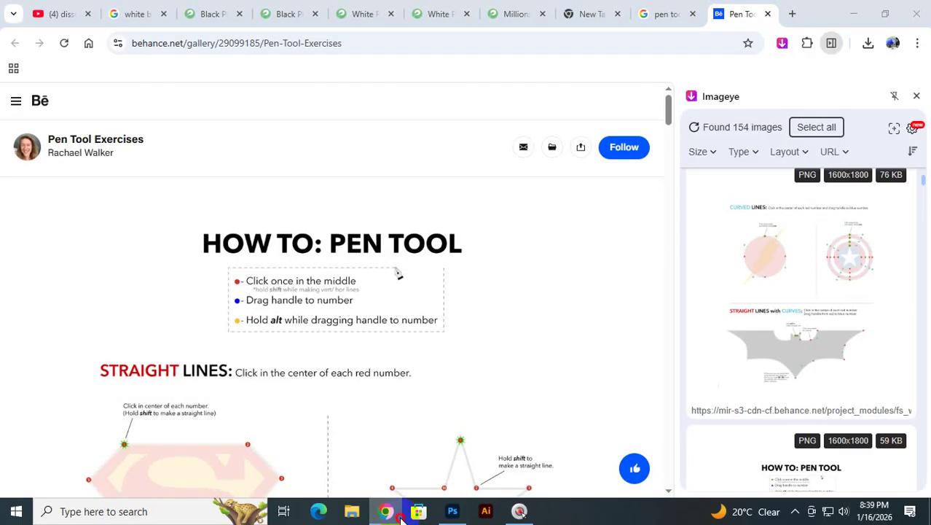
click(399, 515)
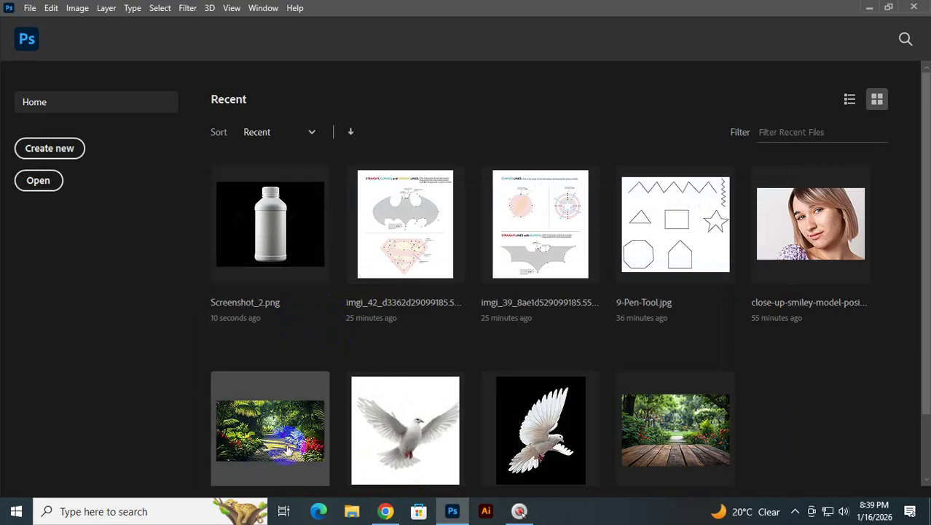
click(352, 511)
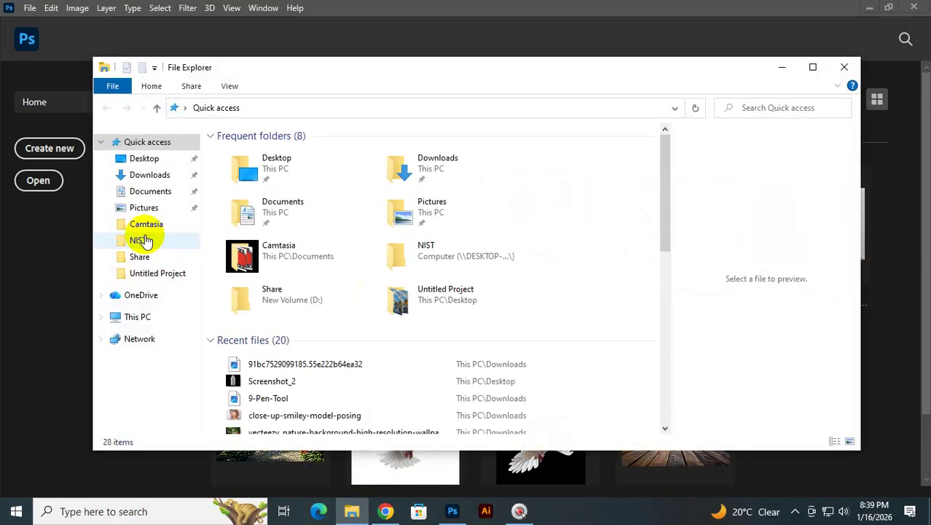
click(160, 175)
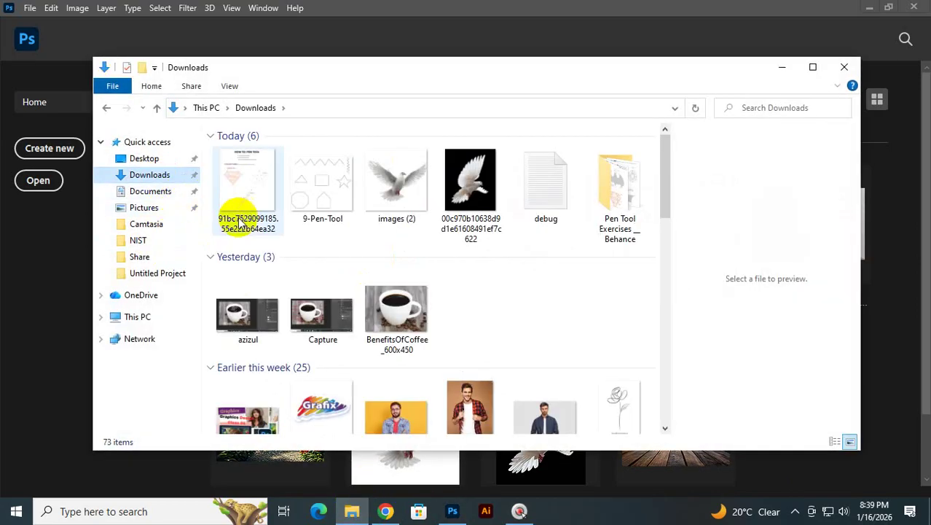
click(148, 163)
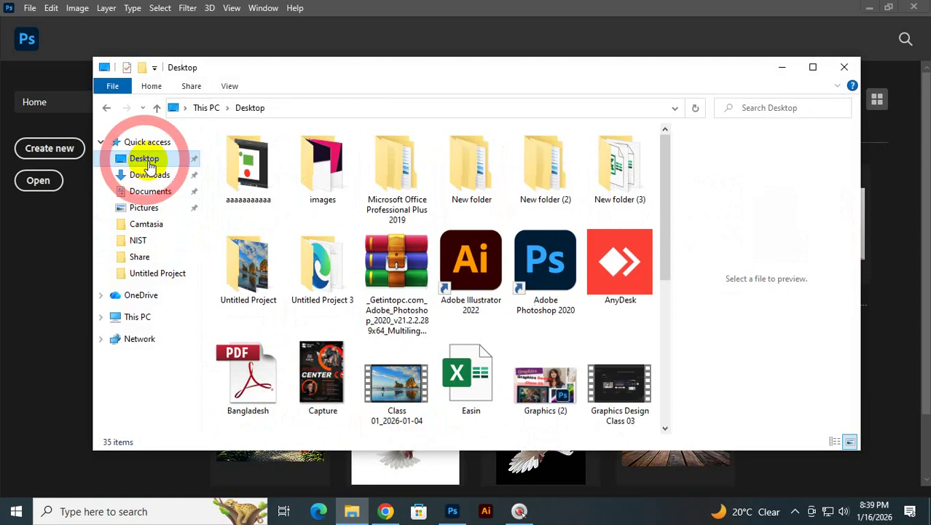
scroll(510, 320, down, 3)
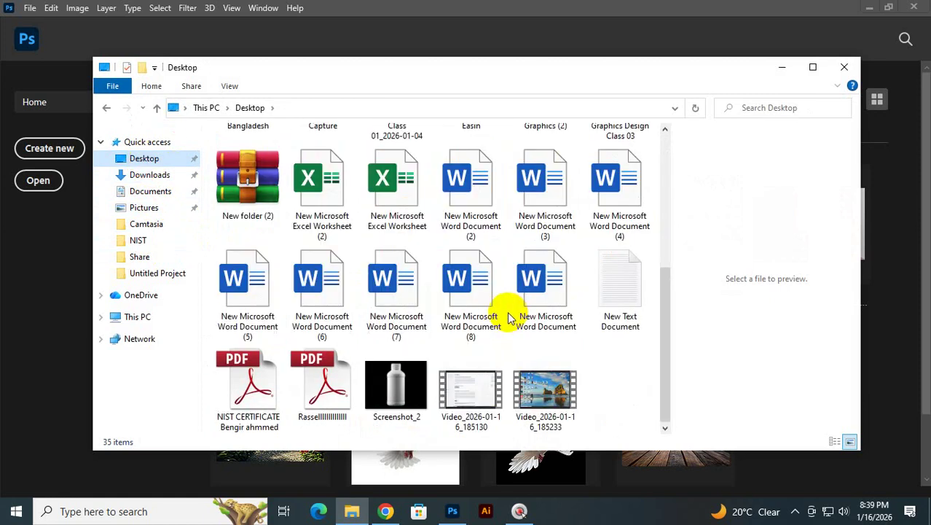
drag(383, 419, 202, 480)
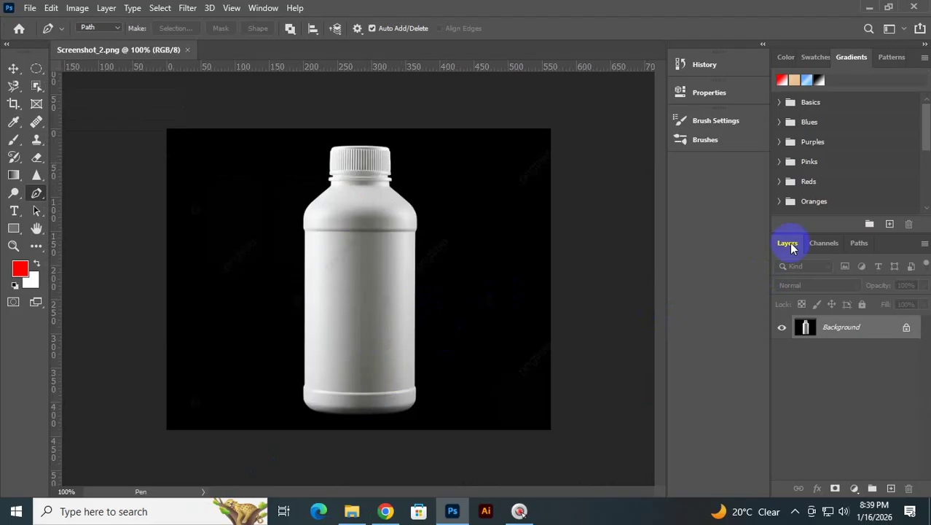
- Check the reopened PNG for its saved path and the available path commands
click(859, 243)
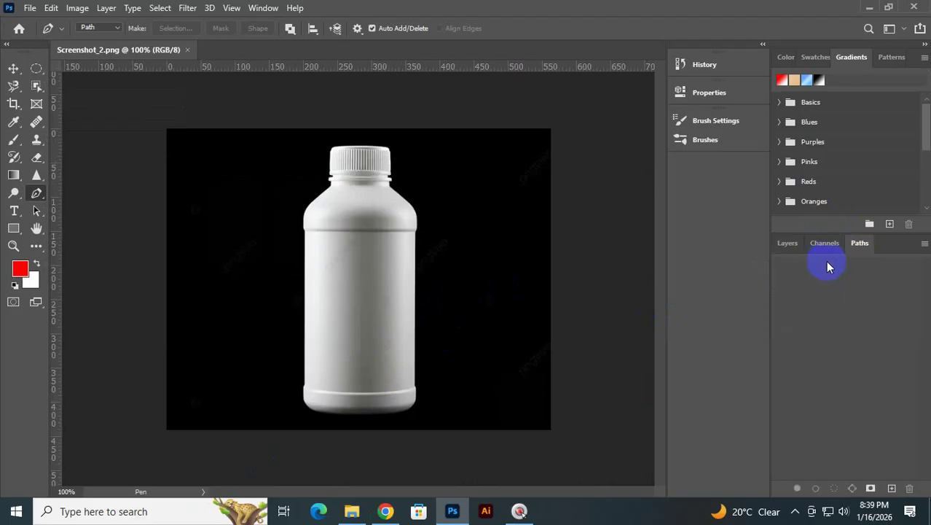
click(923, 243)
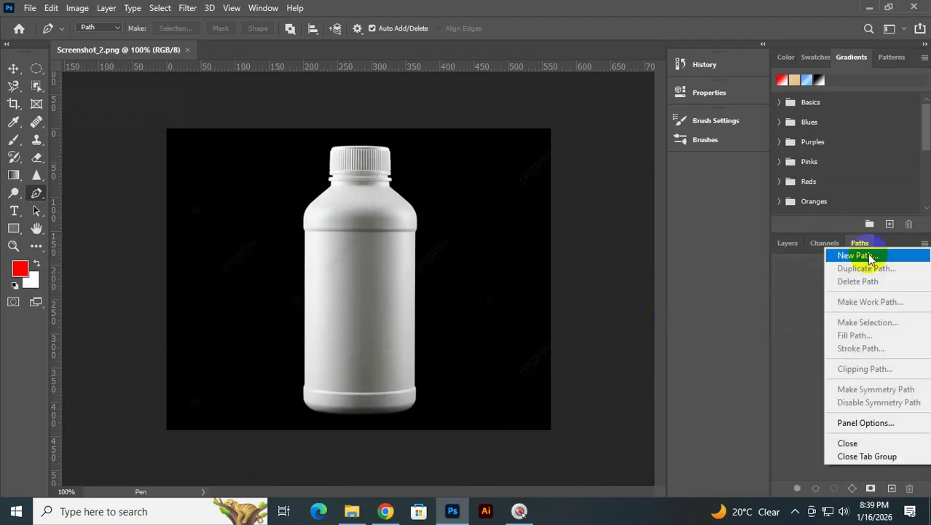
click(286, 150)
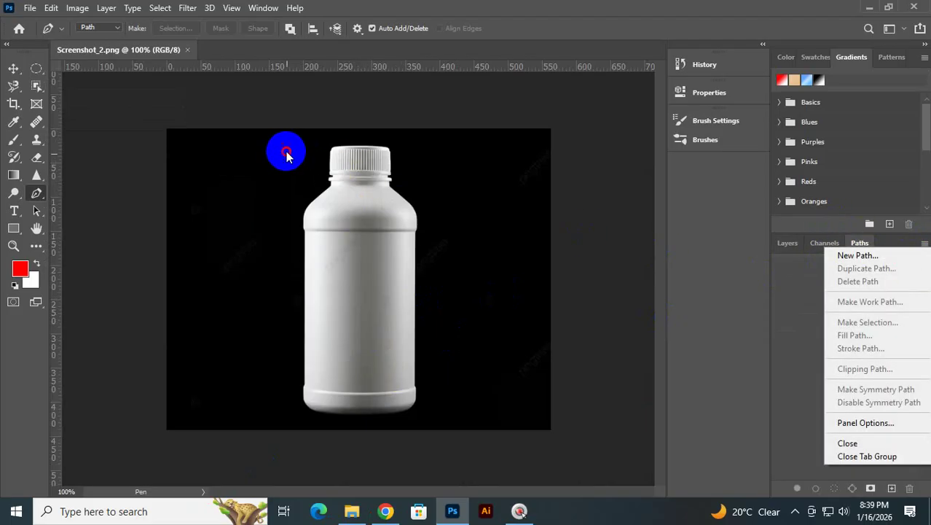
- Draw a loose closed path with curved segments around the bottle using the Pen tool
click(330, 154)
drag(306, 236, 308, 255)
drag(329, 356, 340, 384)
drag(381, 381, 423, 350)
drag(433, 291, 436, 212)
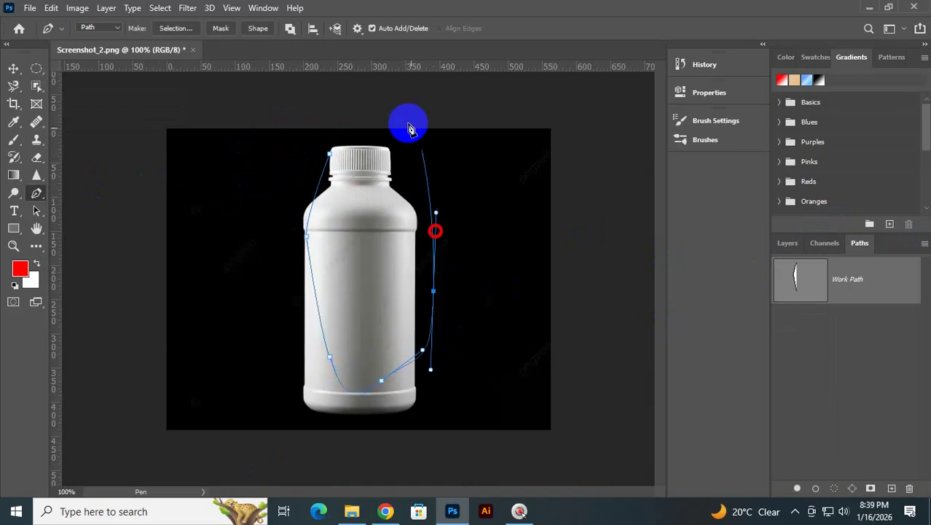
drag(391, 110, 387, 115)
click(329, 154)
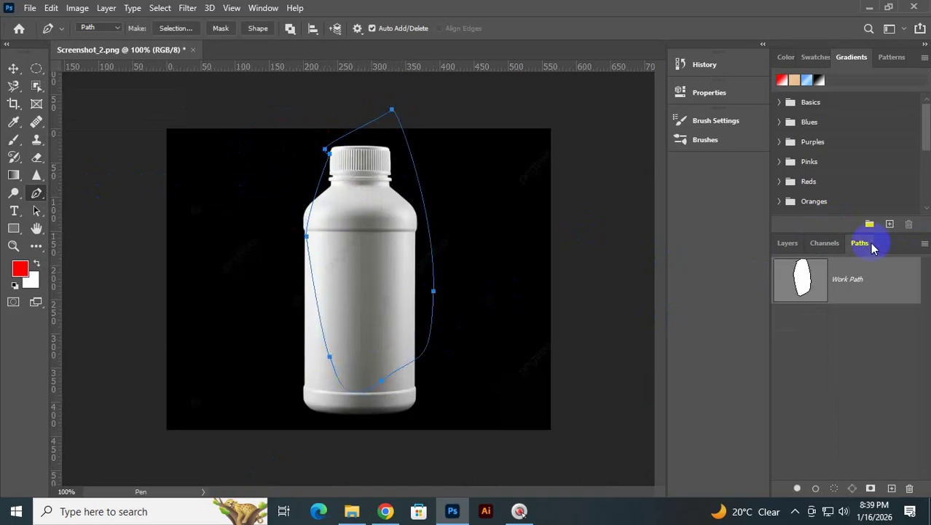
- Save the curved work path as Path 1
click(924, 242)
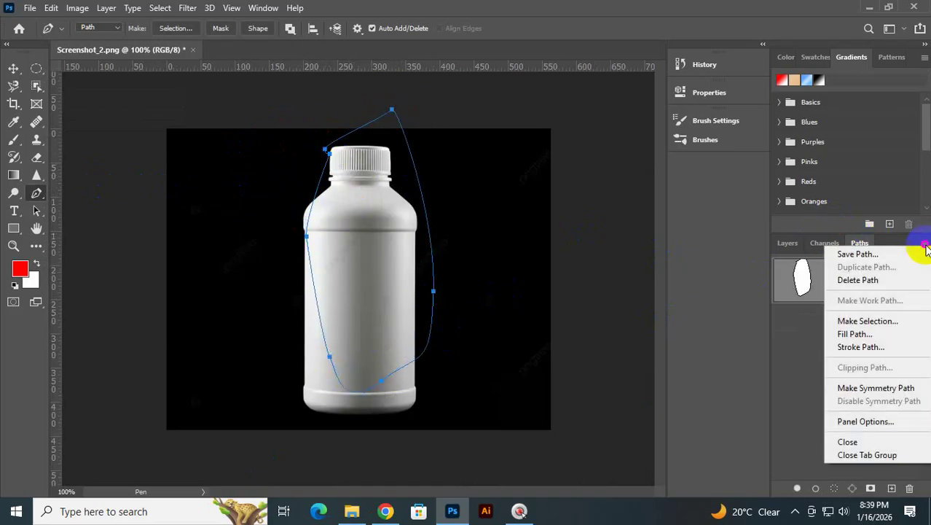
click(867, 259)
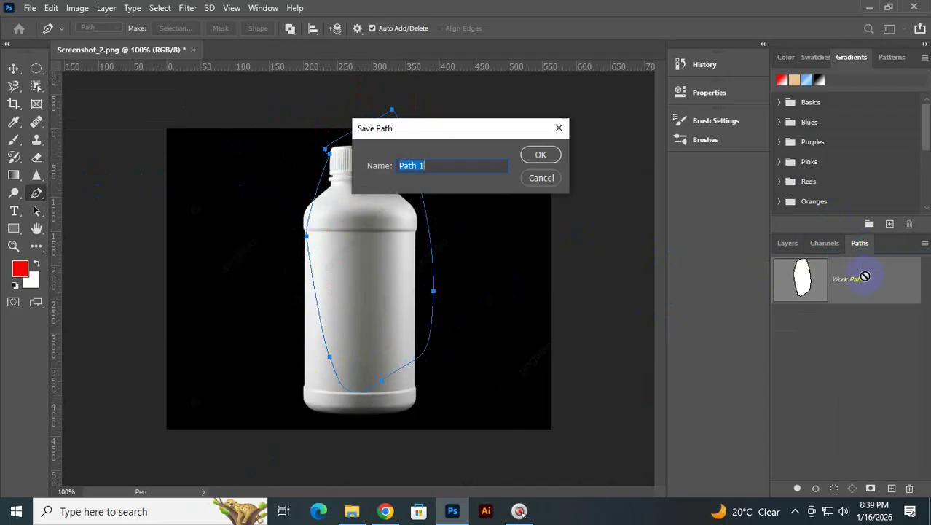
click(537, 154)
click(921, 245)
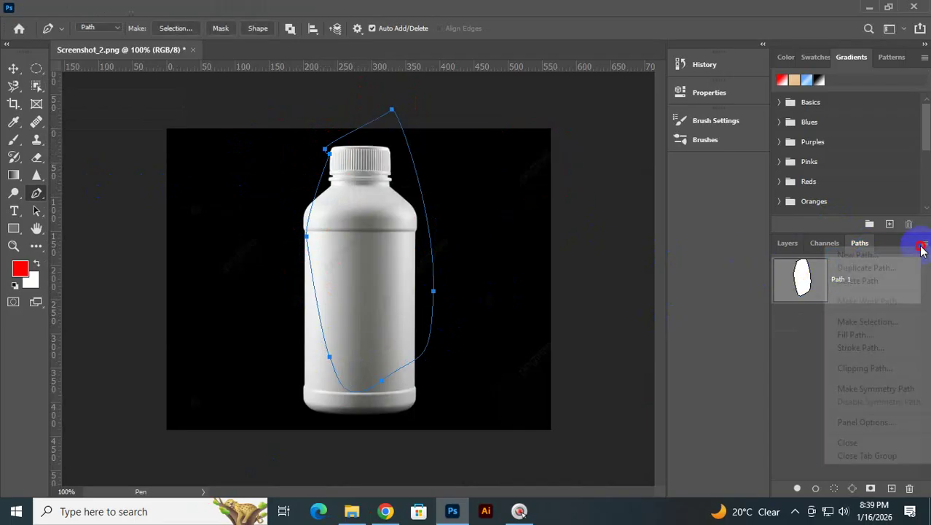
click(809, 350)
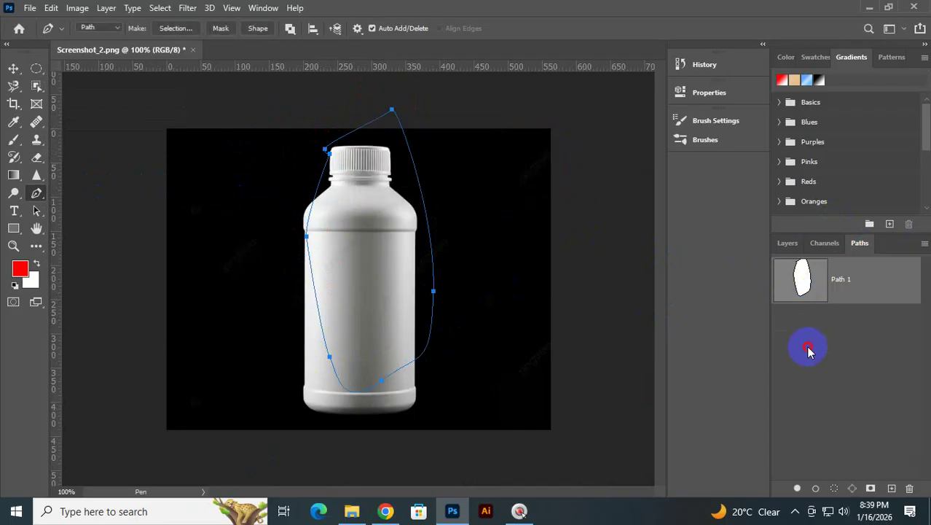
- Save the image on the computer as JPEG Screenshot_2 in the Downloads folder at quality 12, and close it
click(789, 243)
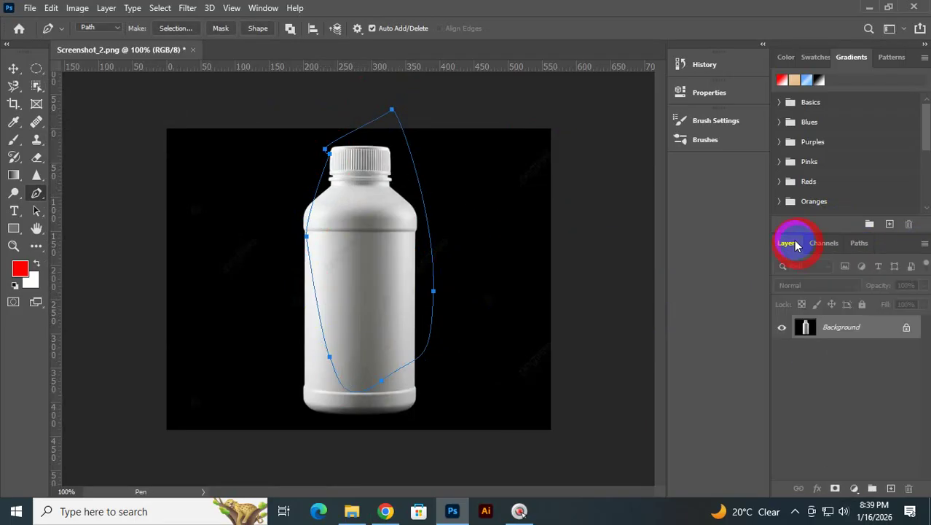
click(29, 9)
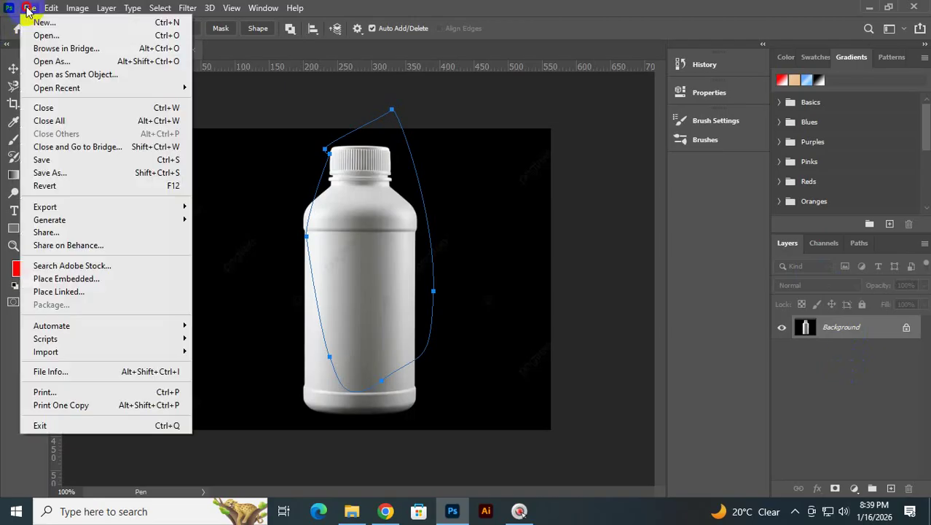
click(75, 177)
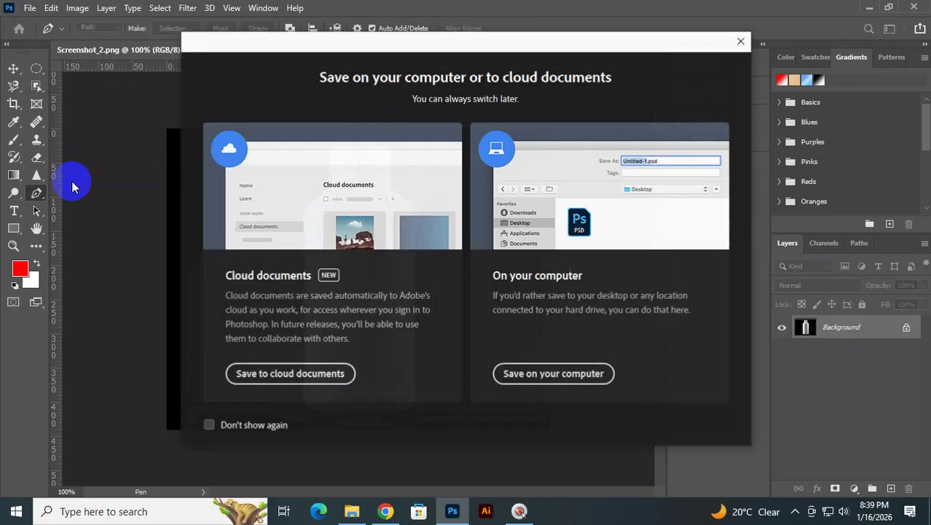
click(540, 378)
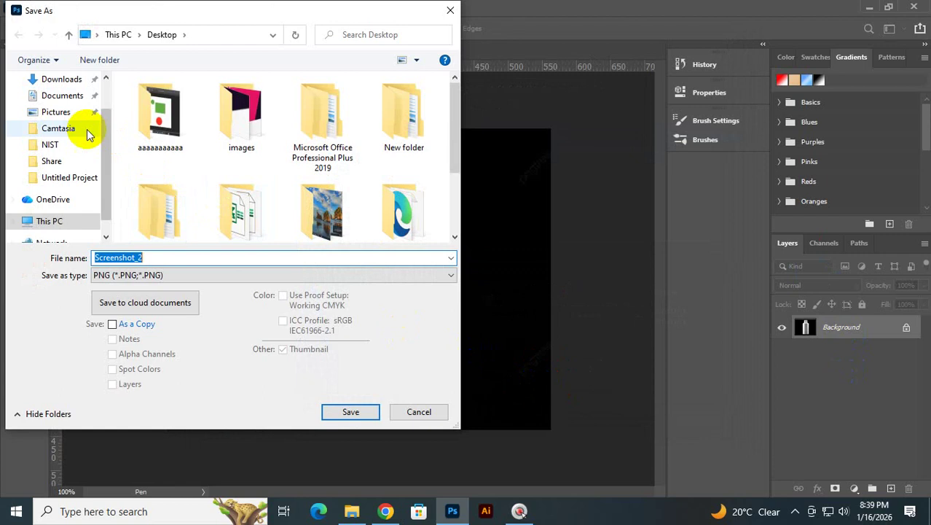
click(76, 79)
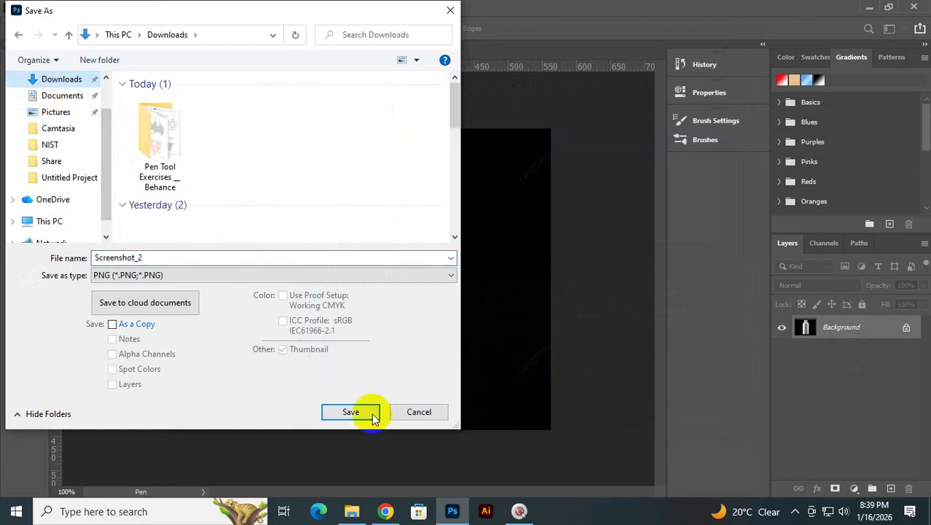
click(262, 276)
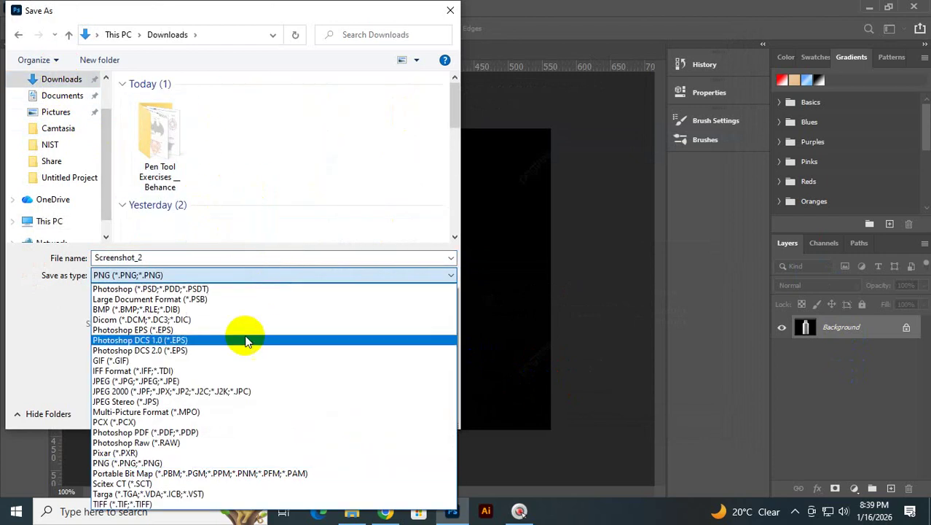
click(249, 381)
click(344, 412)
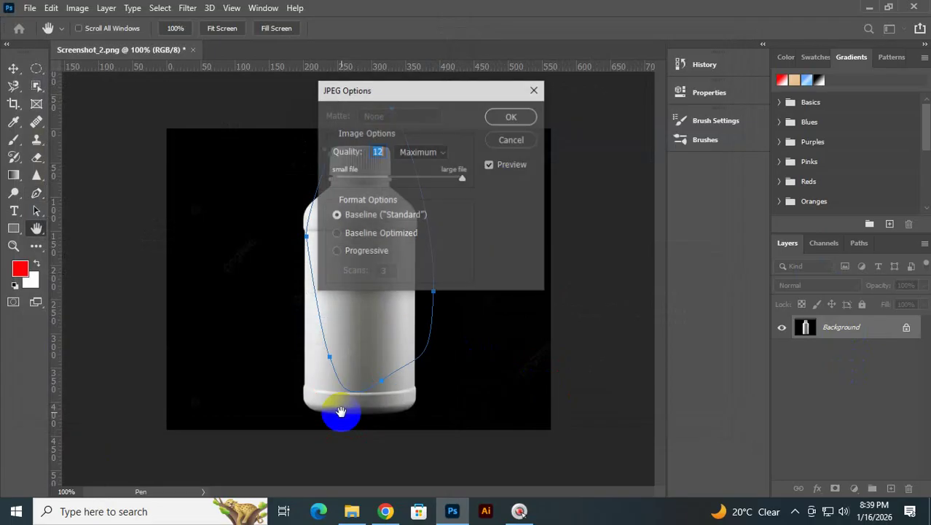
click(513, 118)
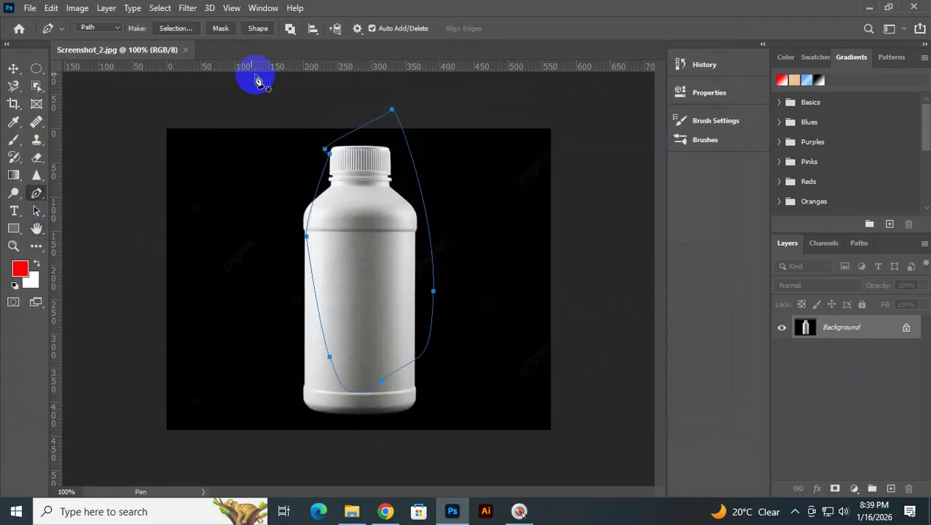
click(185, 51)
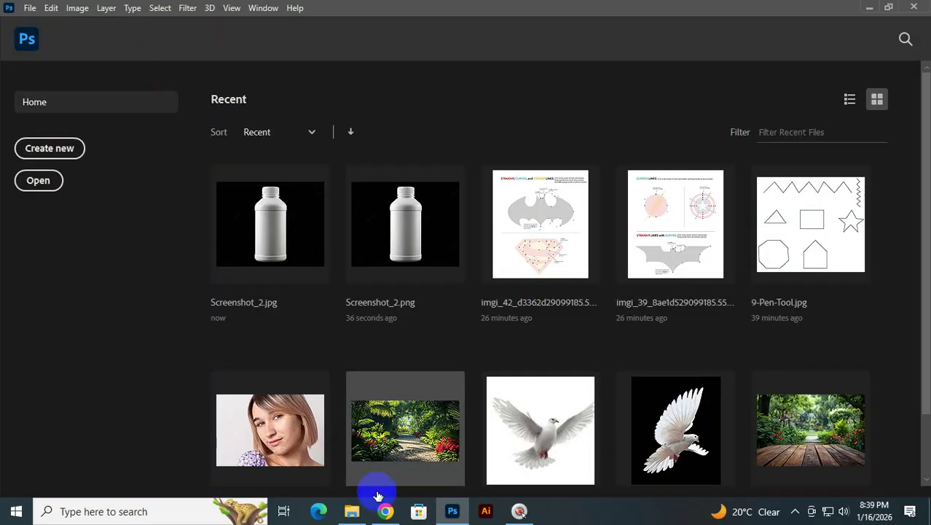
- Open the JPEG Screenshot_2 from the Downloads folder in Photoshop and check its saved paths and layers
click(352, 510)
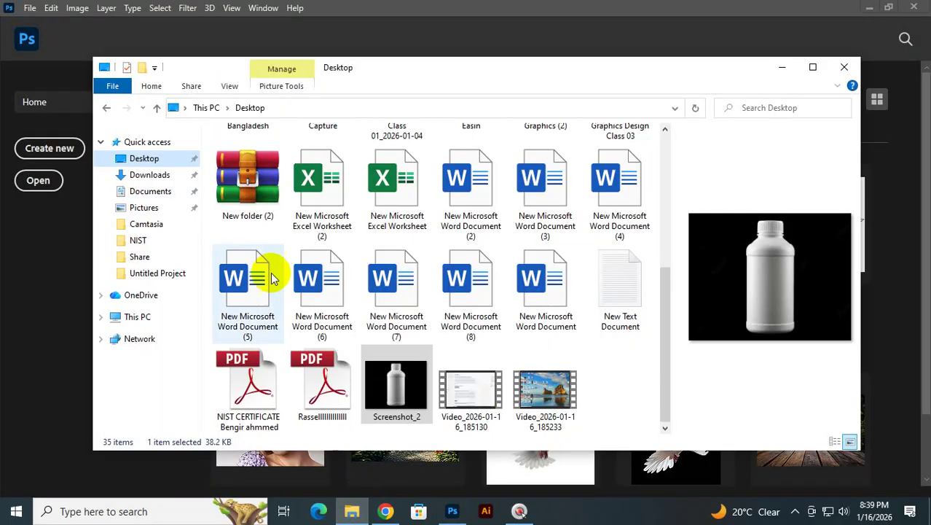
click(149, 175)
drag(248, 191, 212, 471)
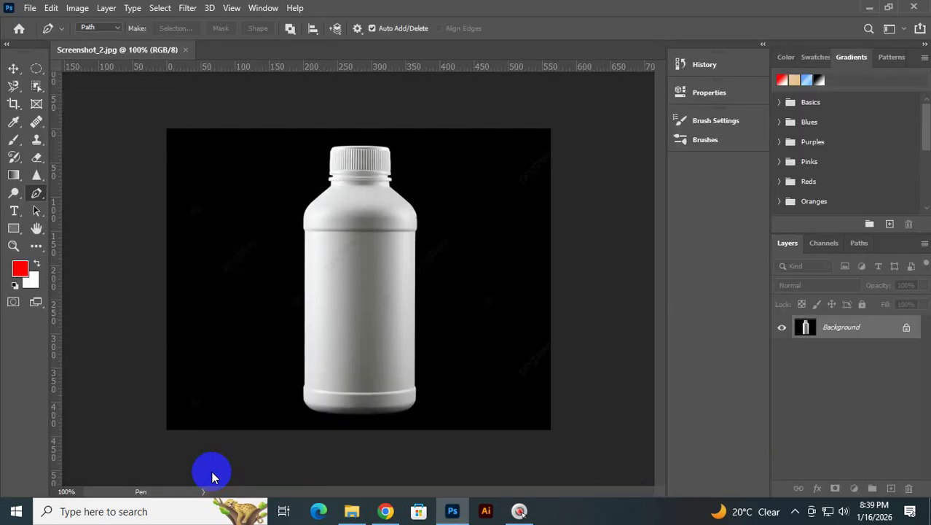
click(857, 242)
click(788, 242)
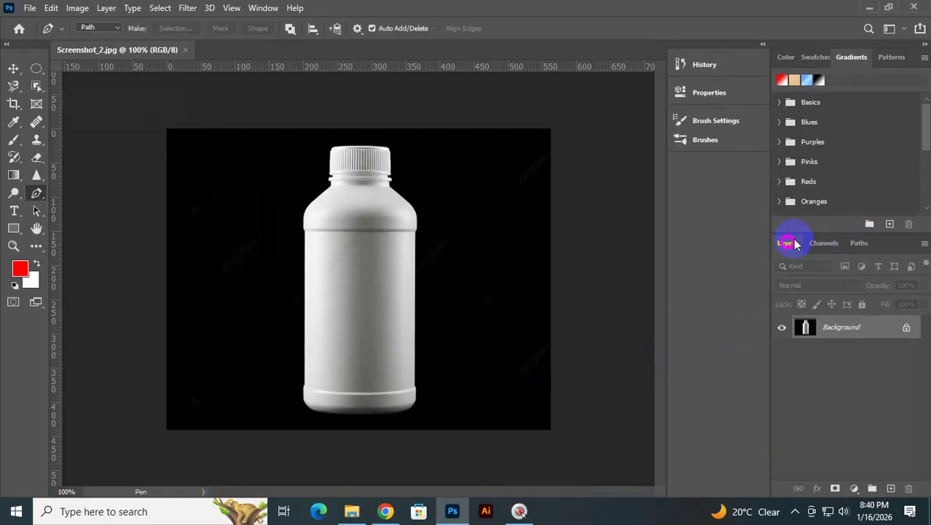
- Check the saved paths of the reopened JPEG and preview Screenshot_2 from the Downloads folder in the image viewer
click(33, 7)
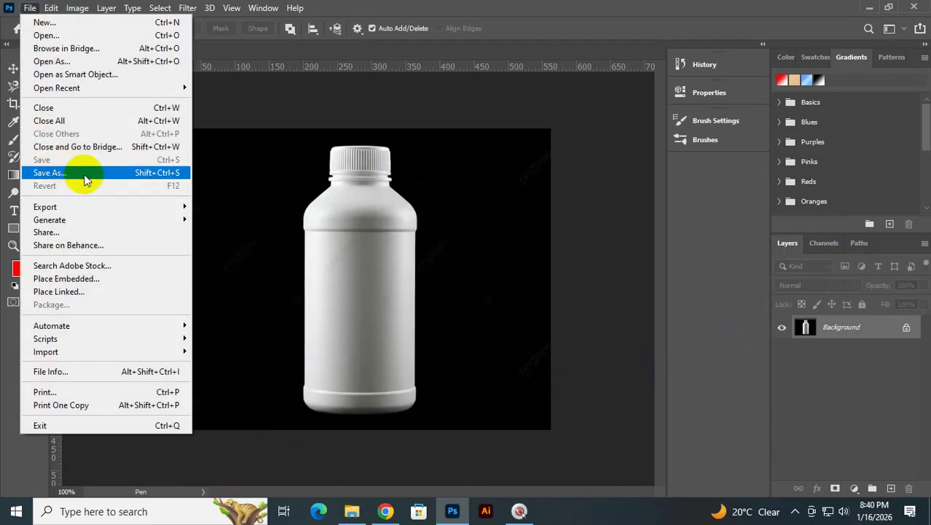
click(607, 169)
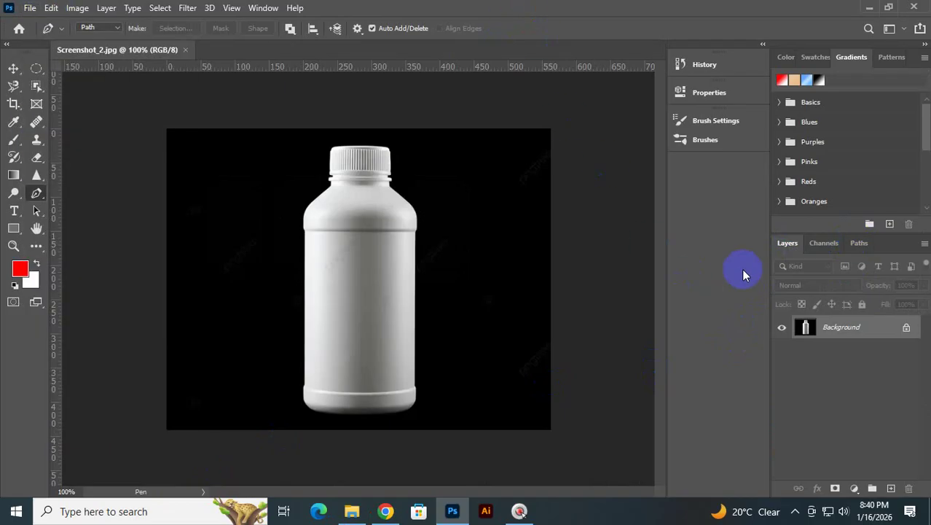
click(859, 242)
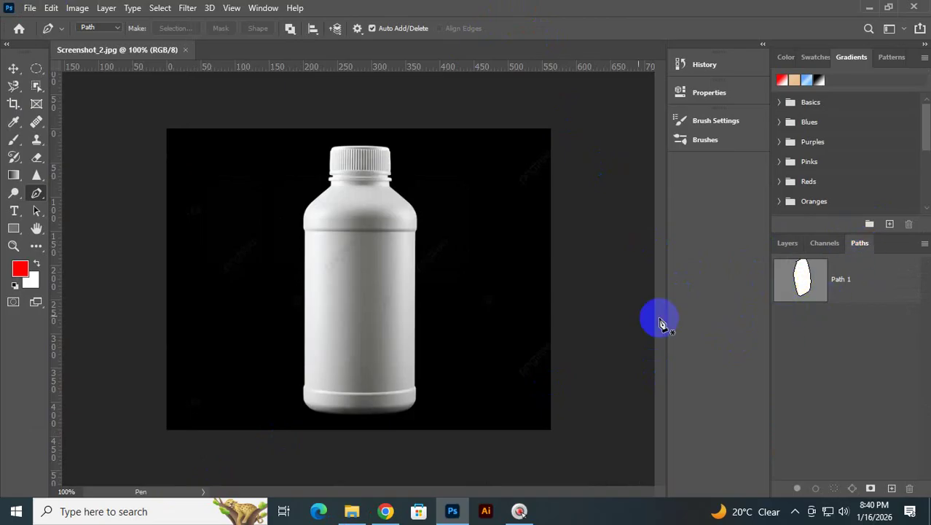
click(352, 511)
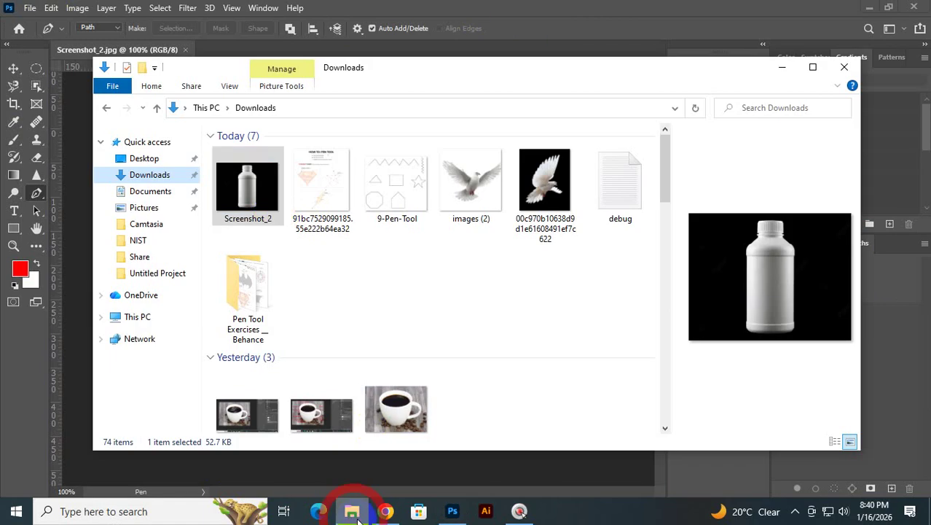
click(246, 188)
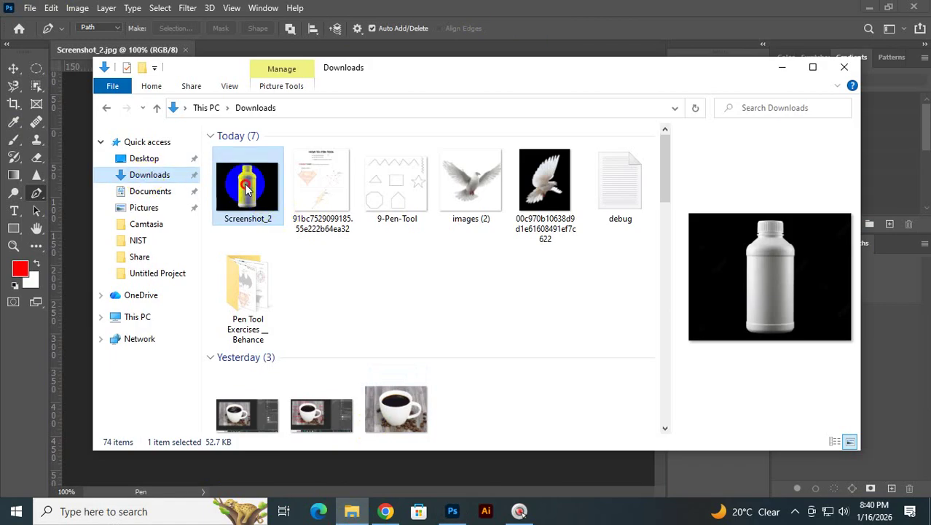
double_click(246, 188)
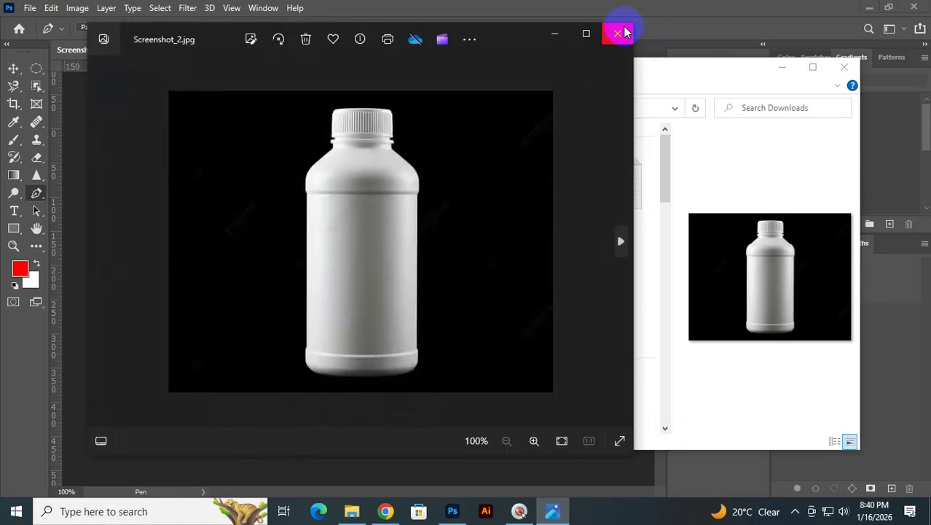
click(617, 33)
click(783, 67)
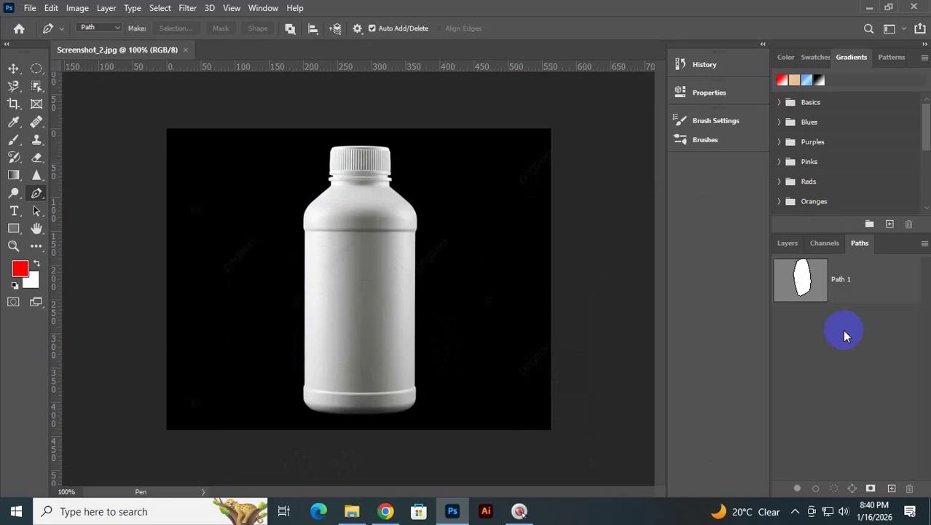
- Load the saved Path 1 of the bottle image as a selection
double_click(803, 283)
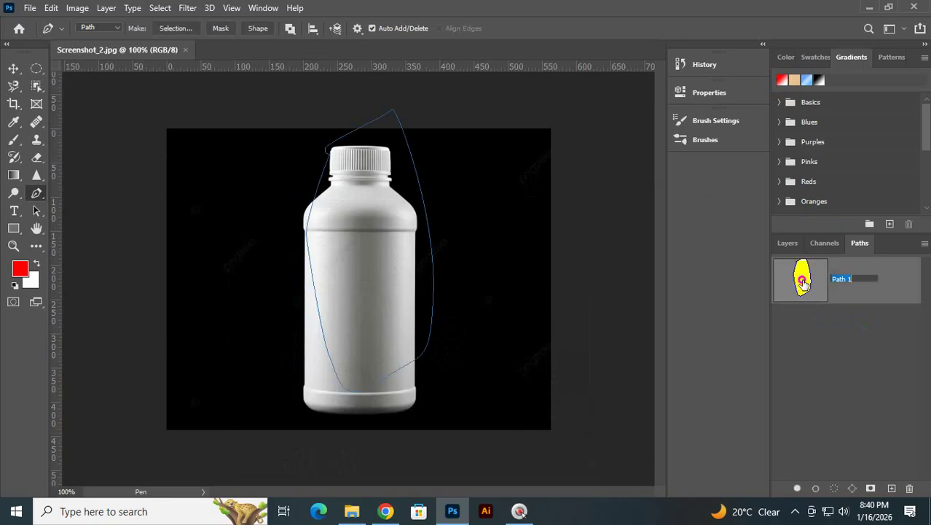
click(841, 343)
click(800, 281)
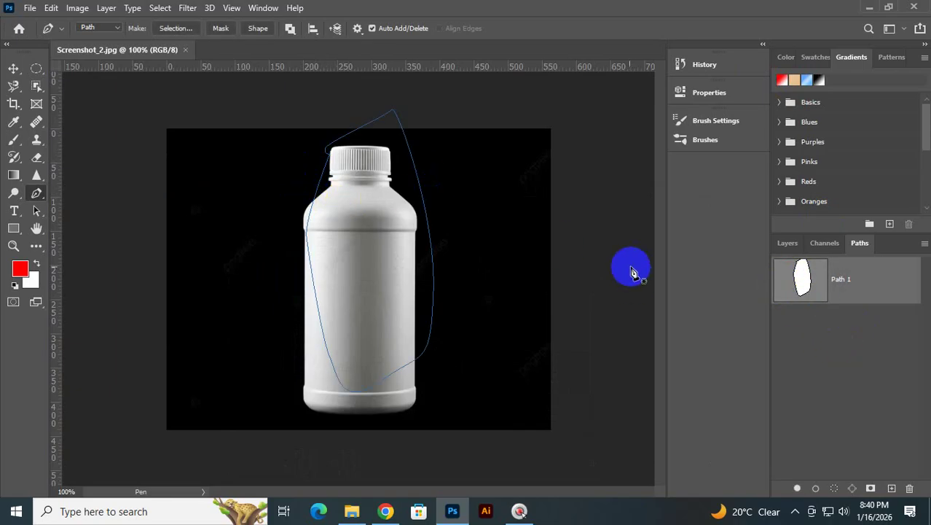
key(ctrl+Return)
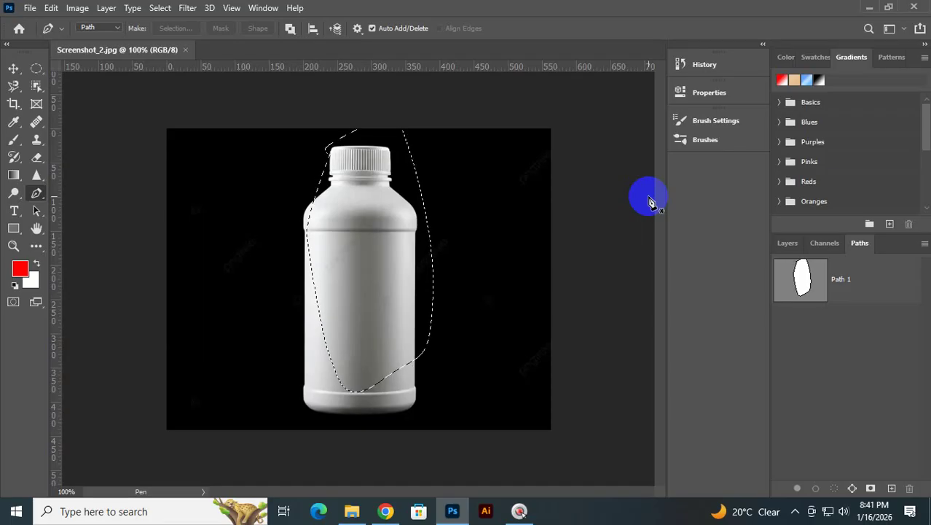
- Copy the selected part of the bottle to a new layer and hide the Background layer
click(790, 246)
key(ctrl+j)
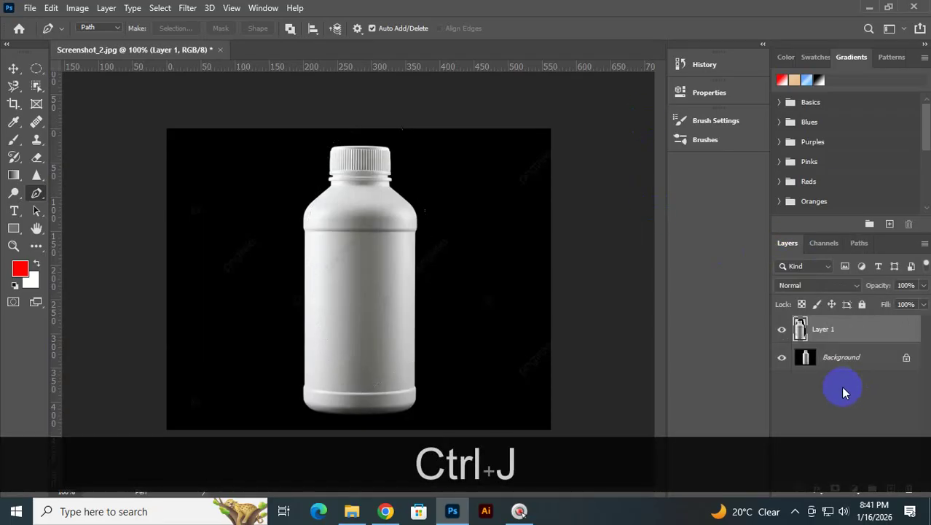
click(785, 358)
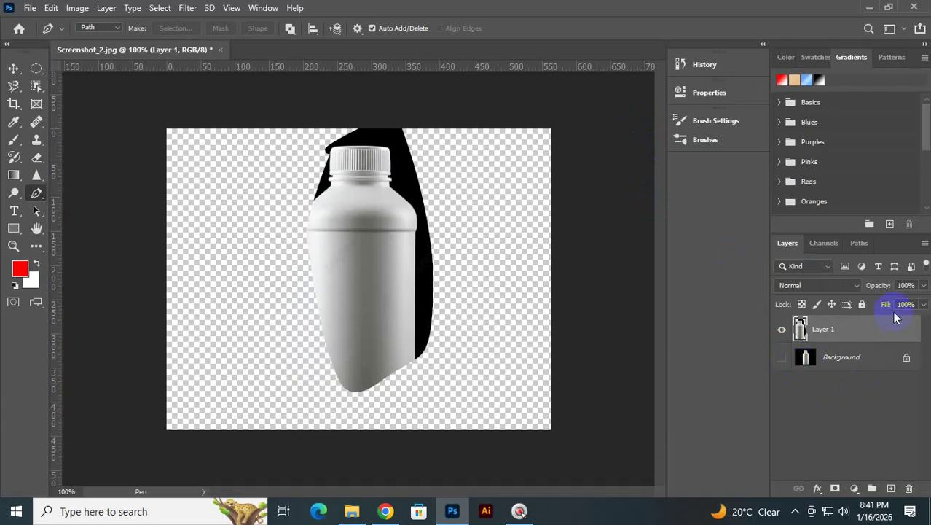
click(862, 245)
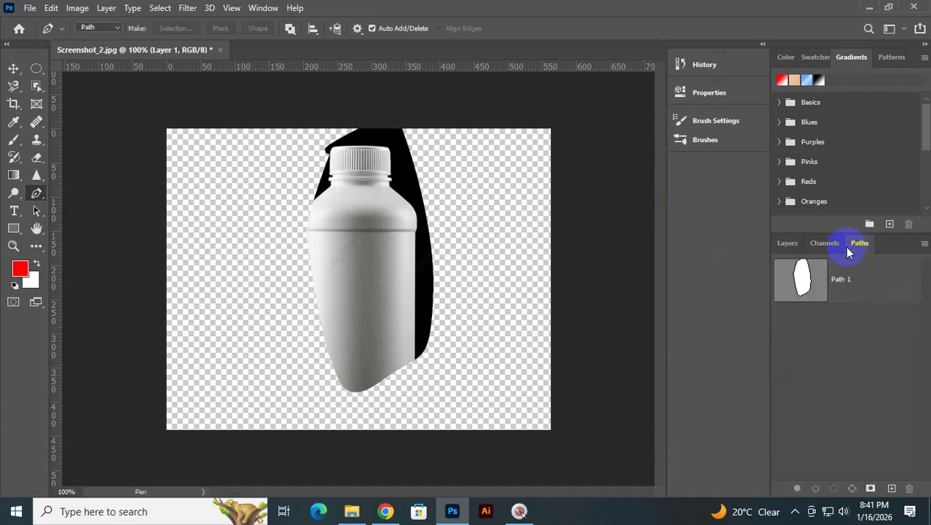
click(789, 245)
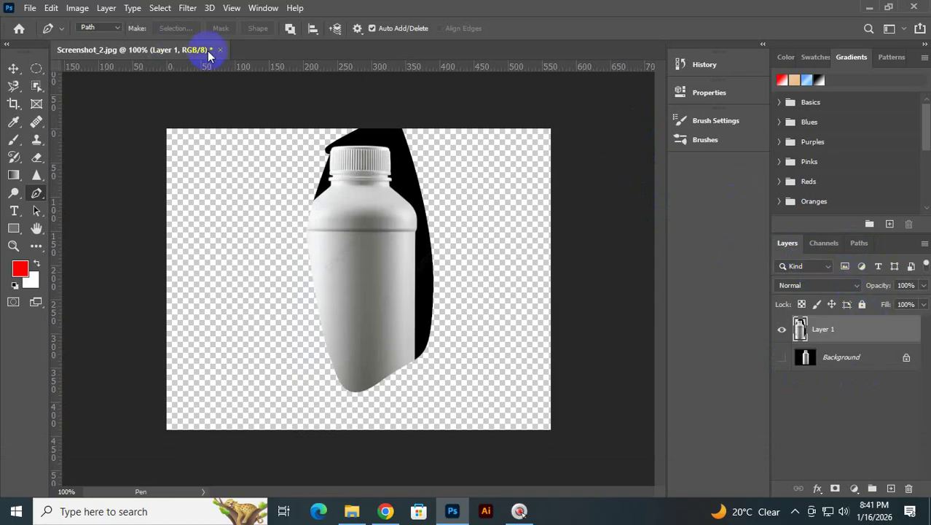
- Close Screenshot_2.jpg without saving the changes and open BenefitsOfCoffee_600x450.jpg from the Downloads folder in Photoshop
right_click(36, 197)
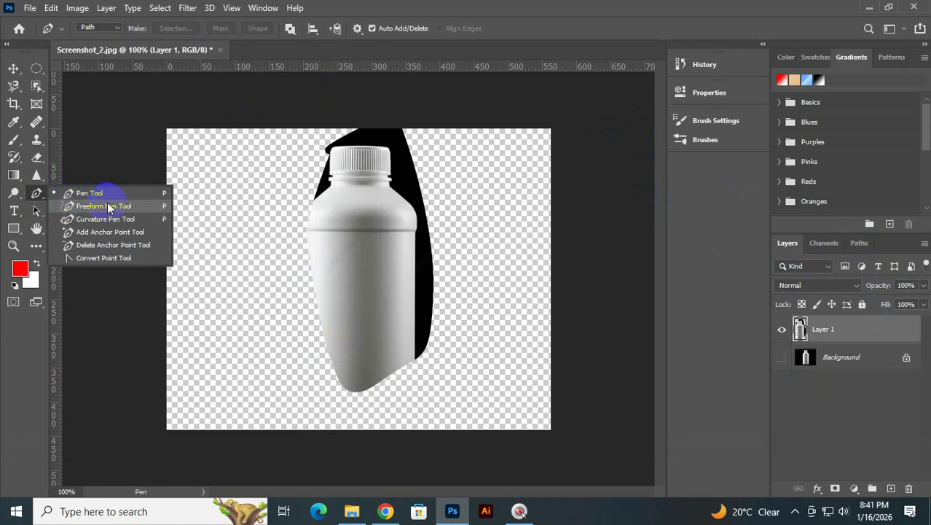
click(220, 49)
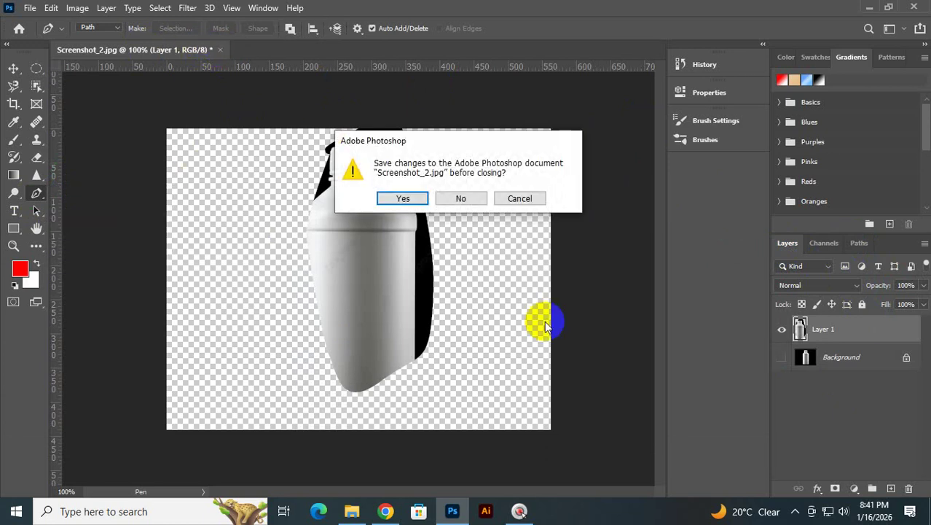
click(458, 208)
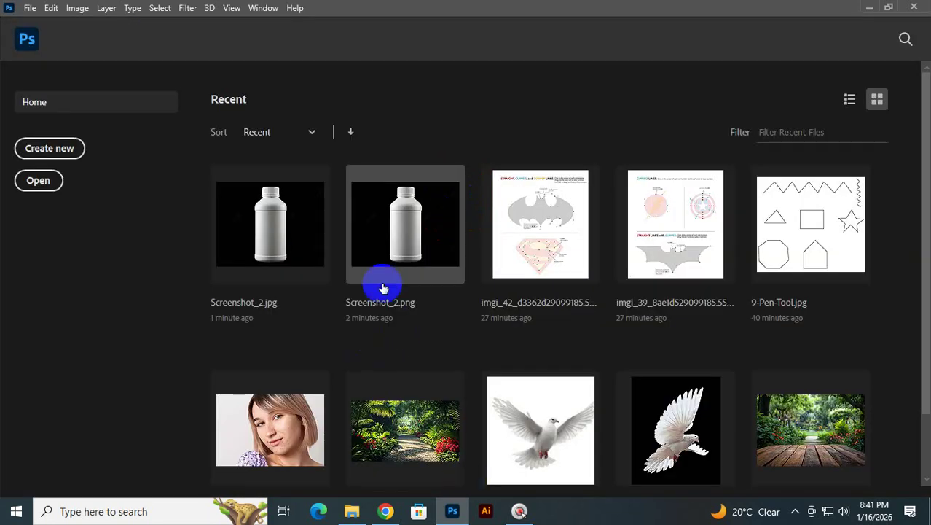
click(354, 510)
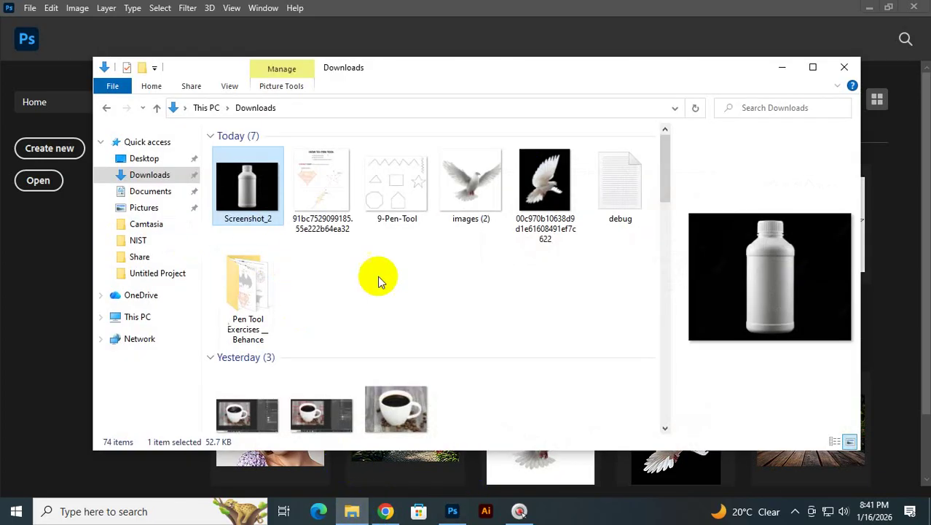
drag(397, 408, 450, 480)
click(333, 155)
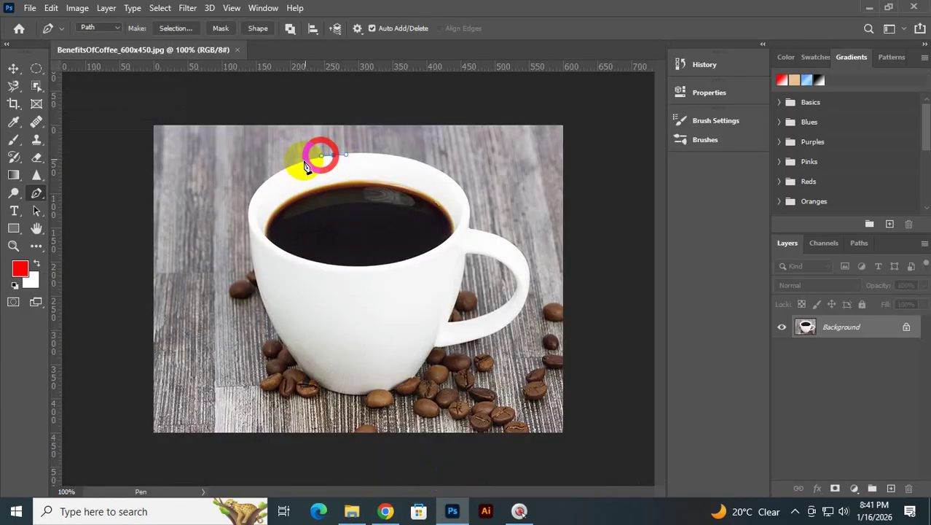
drag(280, 178, 297, 305)
click(349, 370)
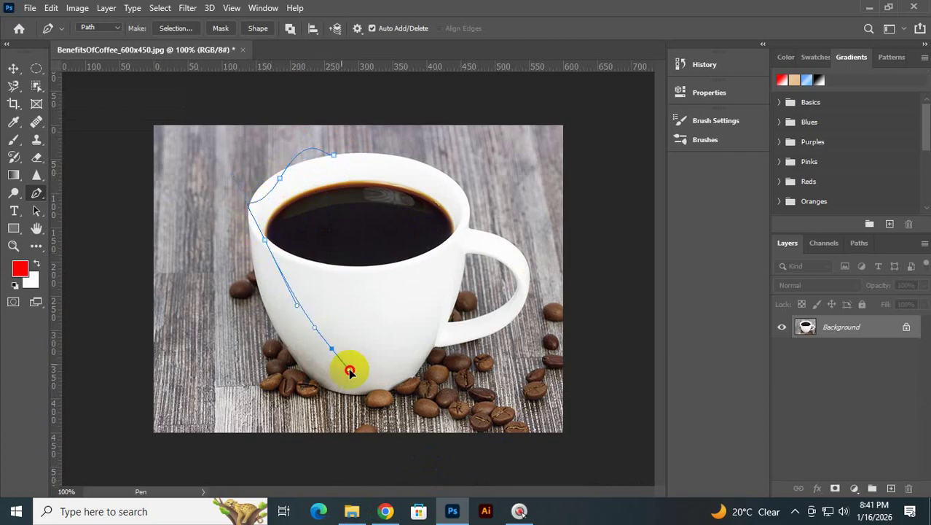
key(ctrl+z)
key(ctrl+z)
key(ctrl+z)
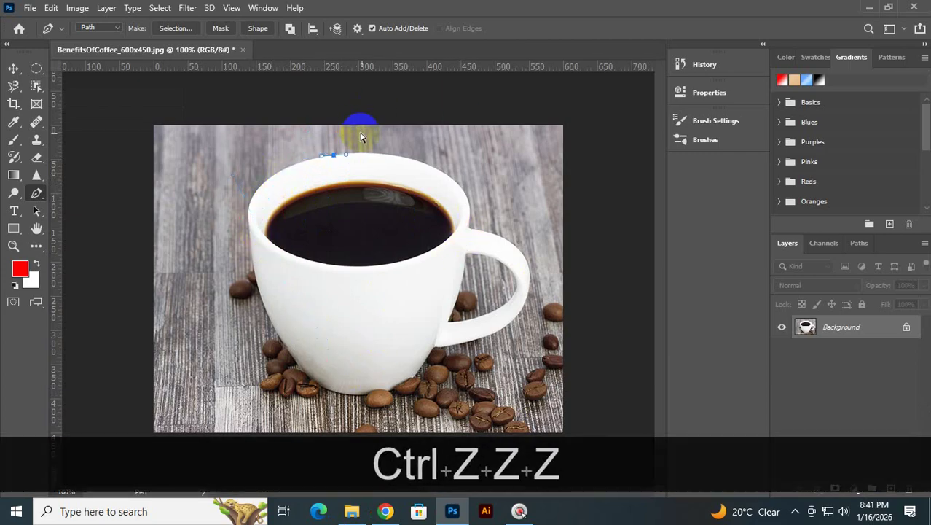
key(ctrl+z)
- Draw a closed curved path around the body of the coffee cup, leaving out the handle, using the Pen tool
drag(356, 154, 339, 152)
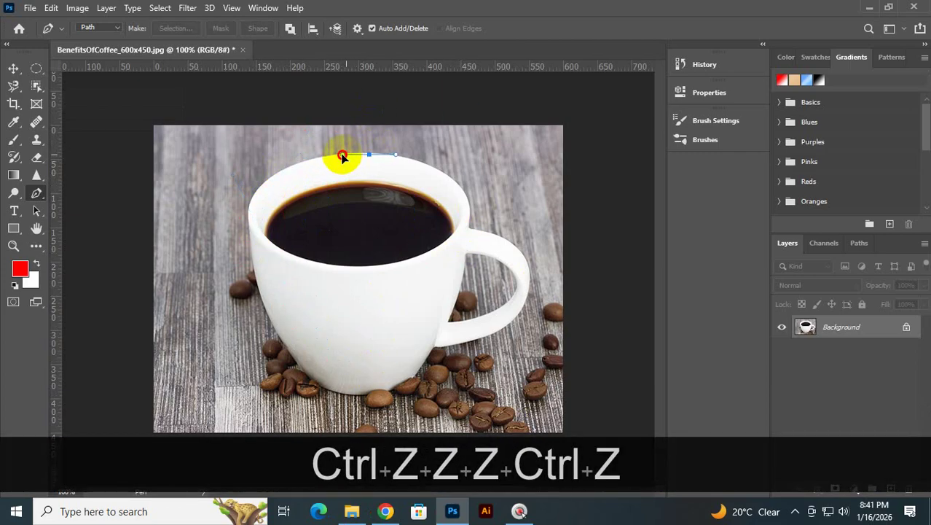
drag(249, 211, 245, 277)
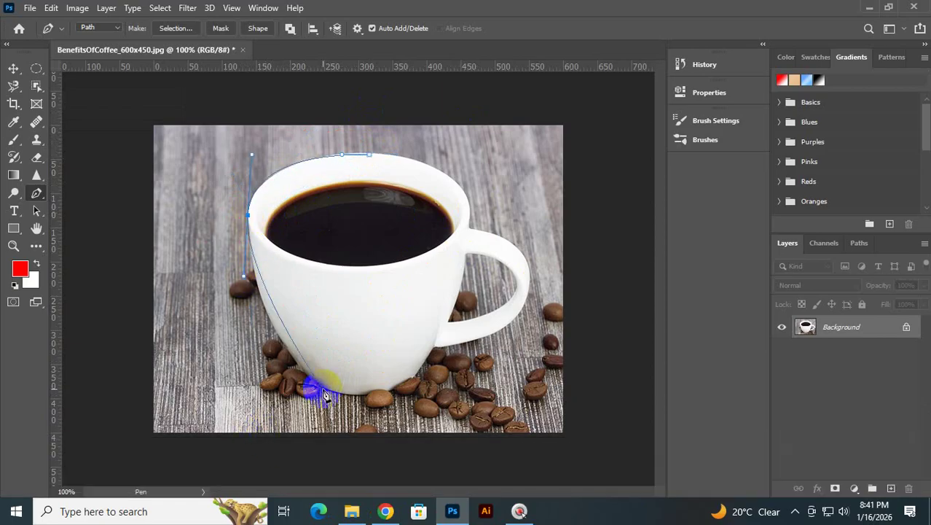
drag(323, 389, 359, 407)
drag(418, 373, 434, 349)
drag(465, 260, 478, 181)
drag(370, 156, 304, 163)
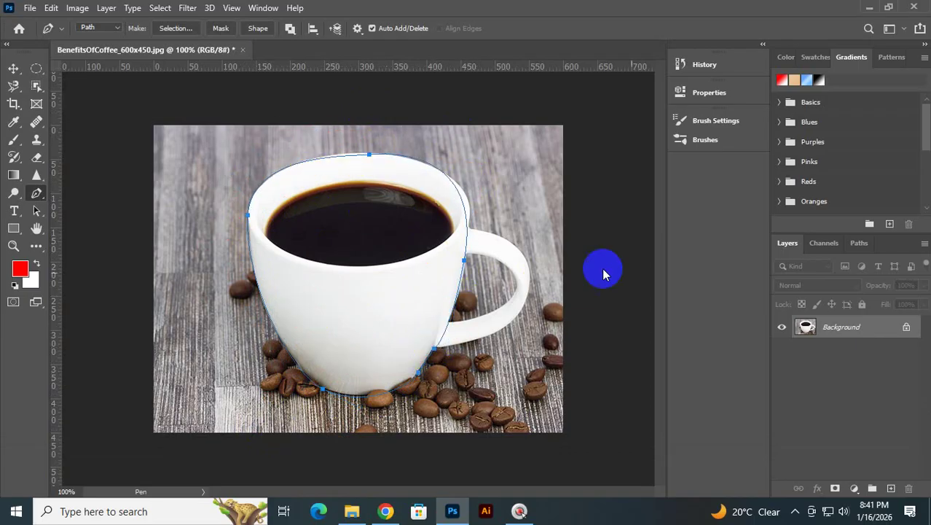
- Draw a second closed curved path inside the cup outline and save the work path as Path 1
click(862, 244)
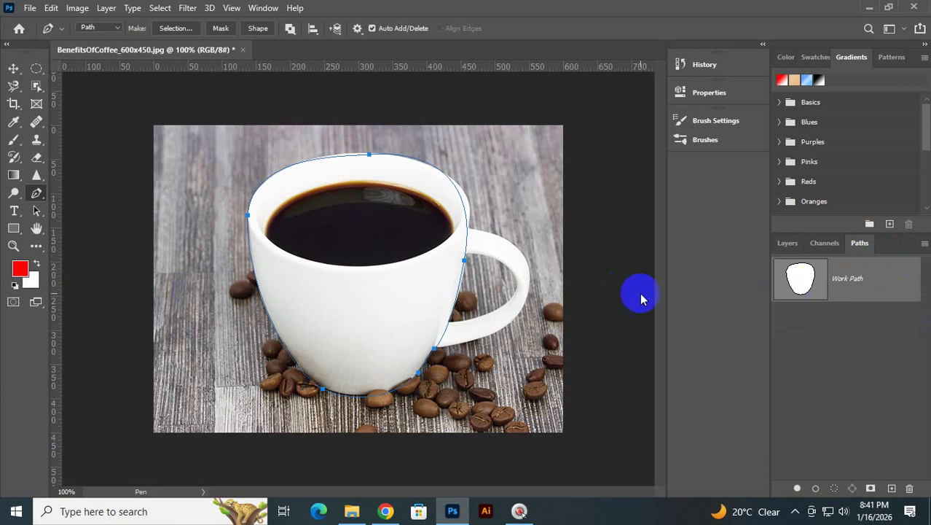
click(308, 205)
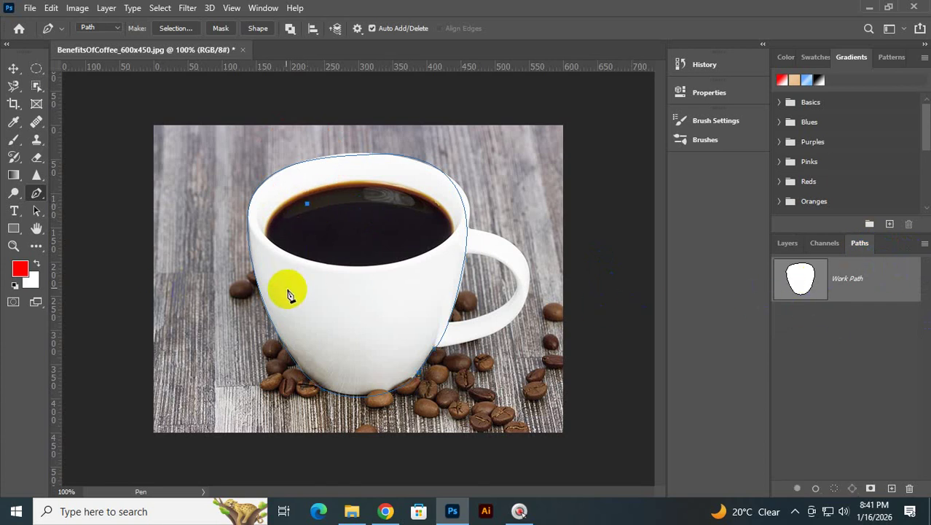
drag(287, 292, 307, 317)
drag(336, 338, 393, 344)
drag(411, 313, 412, 284)
drag(386, 237, 370, 226)
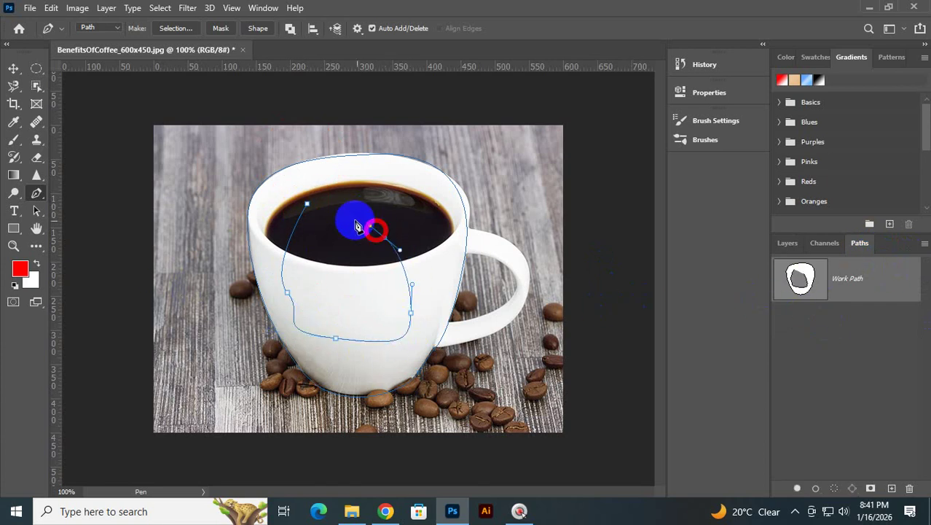
click(308, 206)
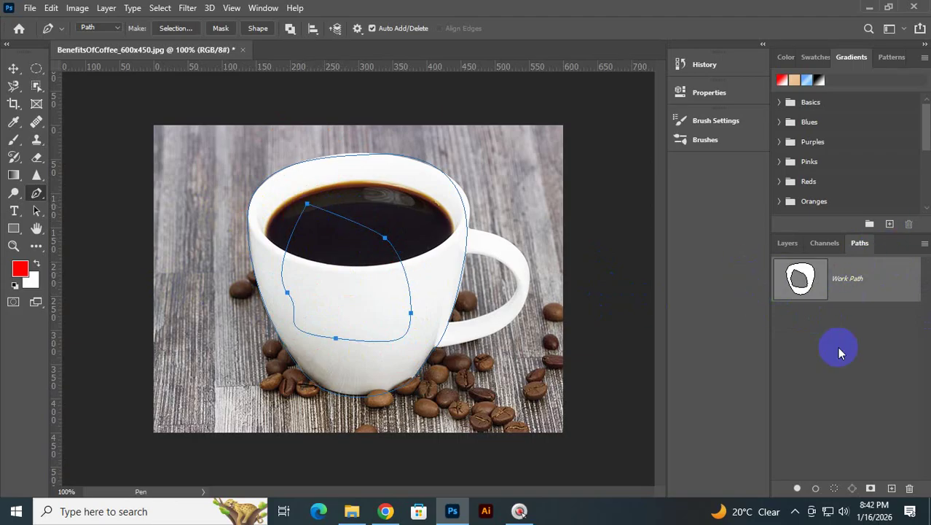
double_click(870, 271)
click(541, 155)
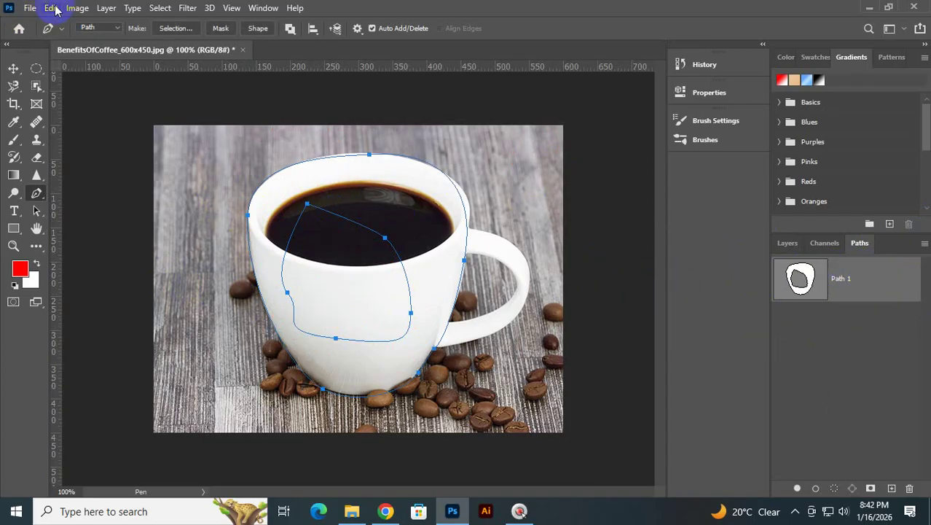
- Start saving the coffee image under Save As on the computer, turning off the storage choice prompt for future saves
click(30, 8)
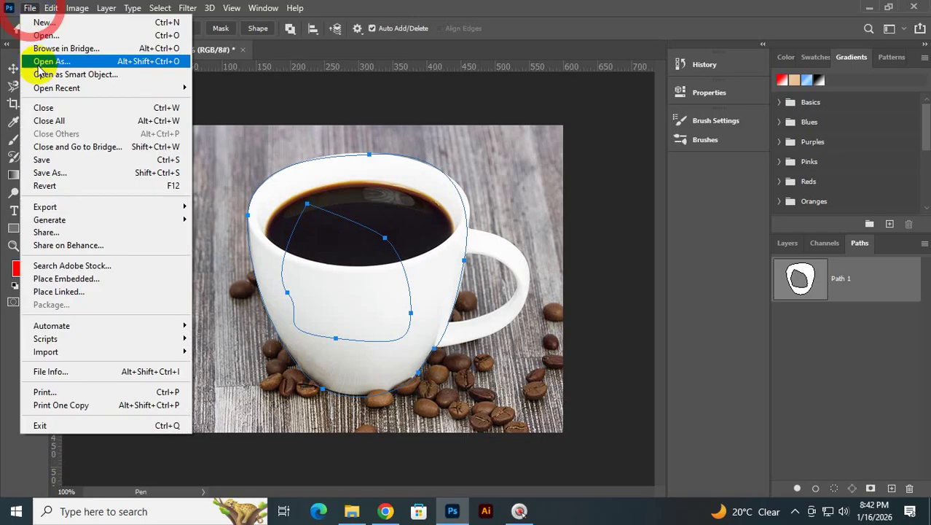
click(67, 175)
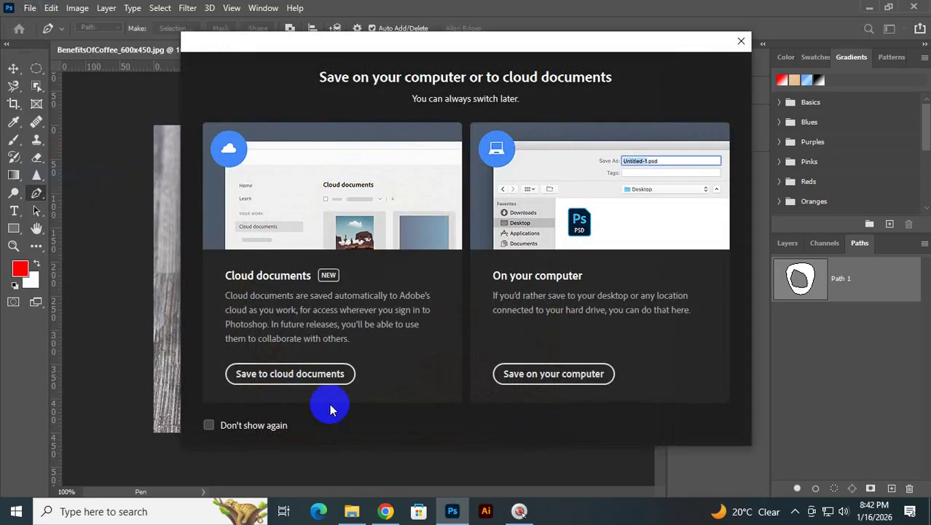
click(255, 427)
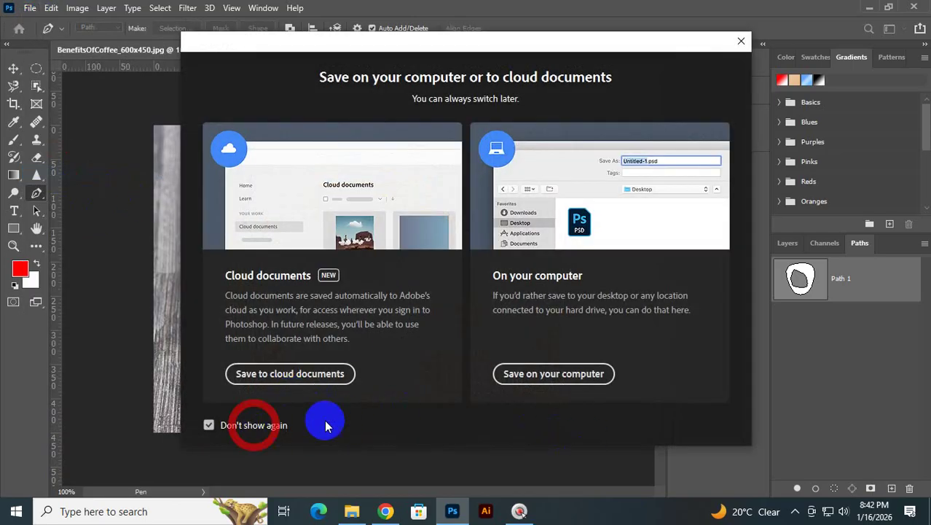
click(531, 374)
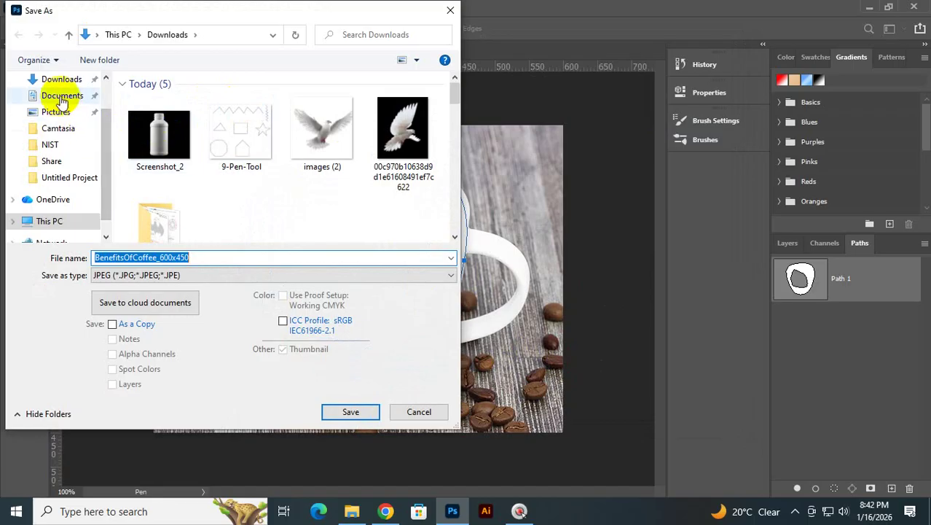
click(56, 83)
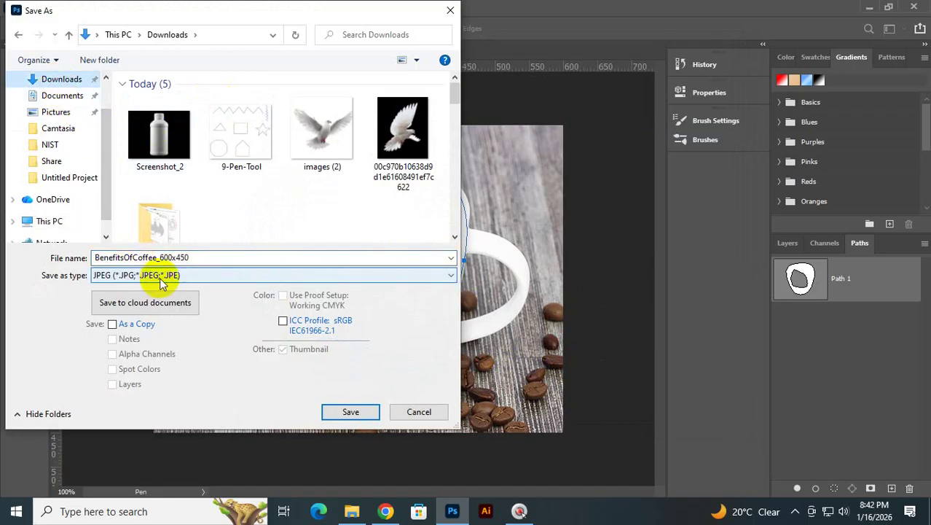
click(351, 414)
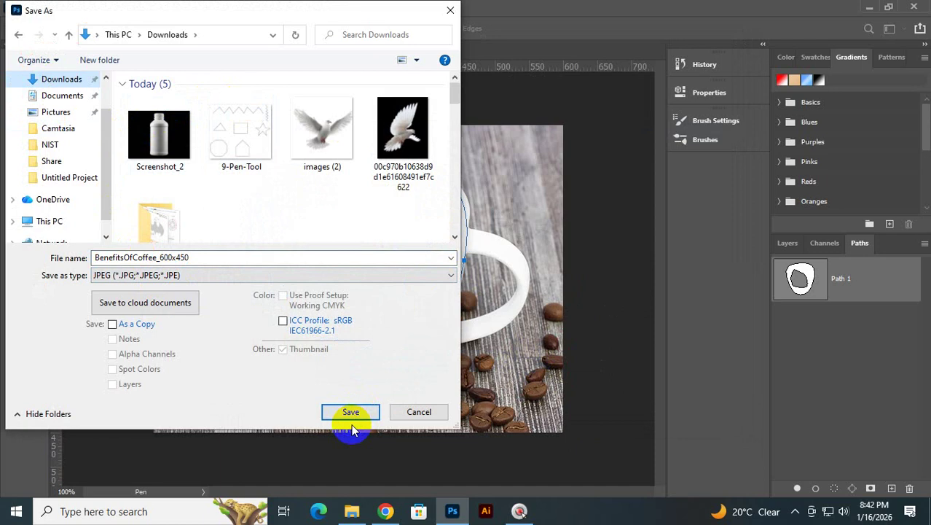
click(346, 416)
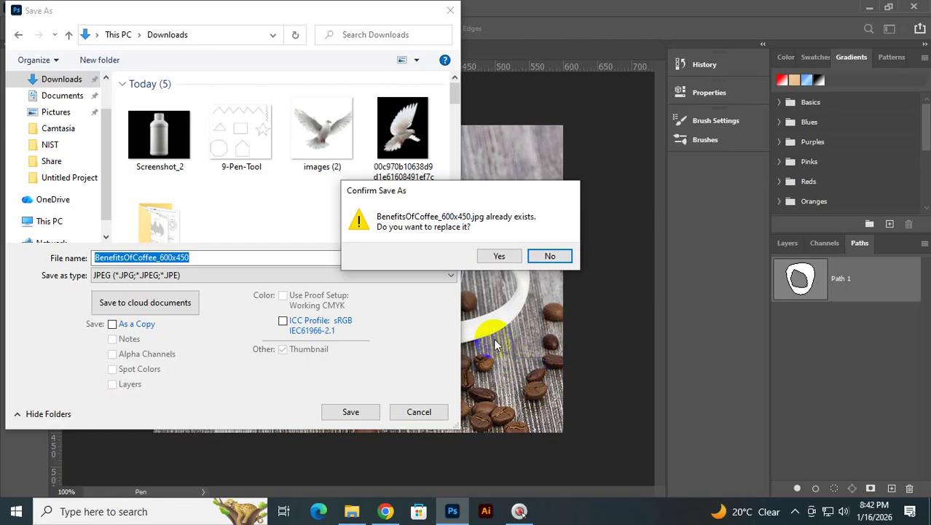
click(549, 257)
- Save the image to the Desktop as JPEG BenefitsOfCoffee_600x450 with quality 12 (Maximum) and the Baseline ("Standard") format
scroll(64, 102, up, 1)
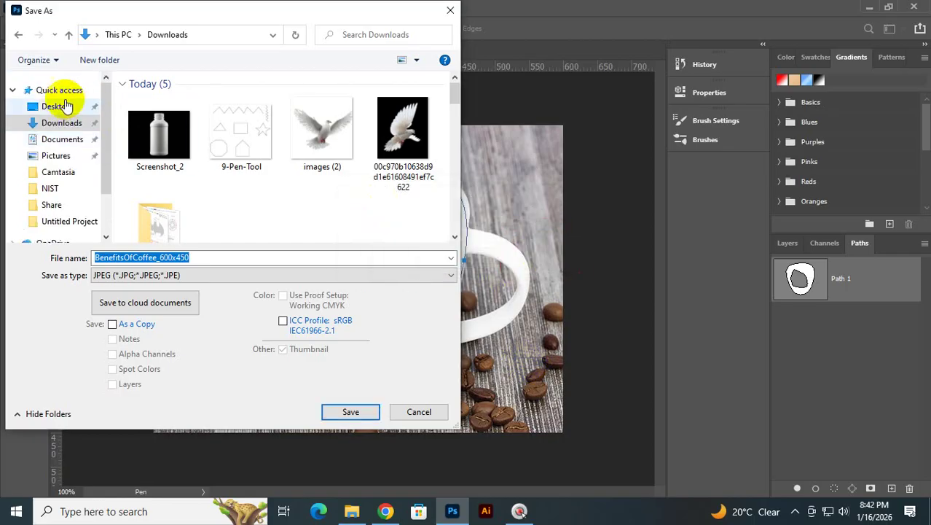
click(63, 106)
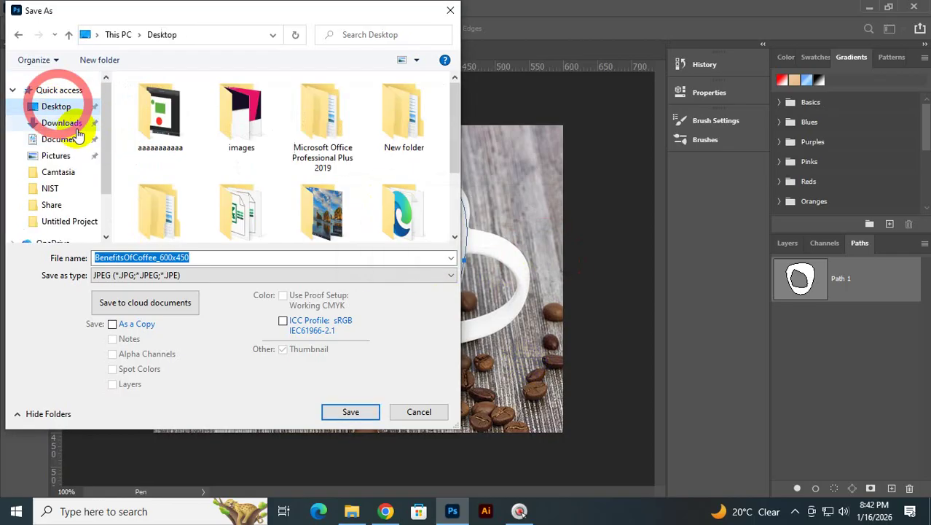
click(355, 418)
click(513, 119)
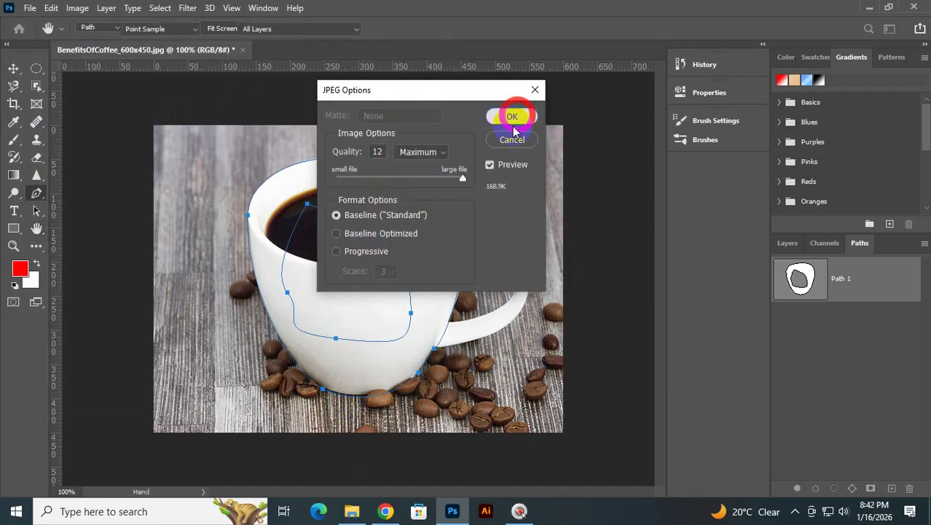
- Close the coffee image and open the BenefitsOfCoffee_600x450 copy from the Desktop folder in Photoshop
click(242, 50)
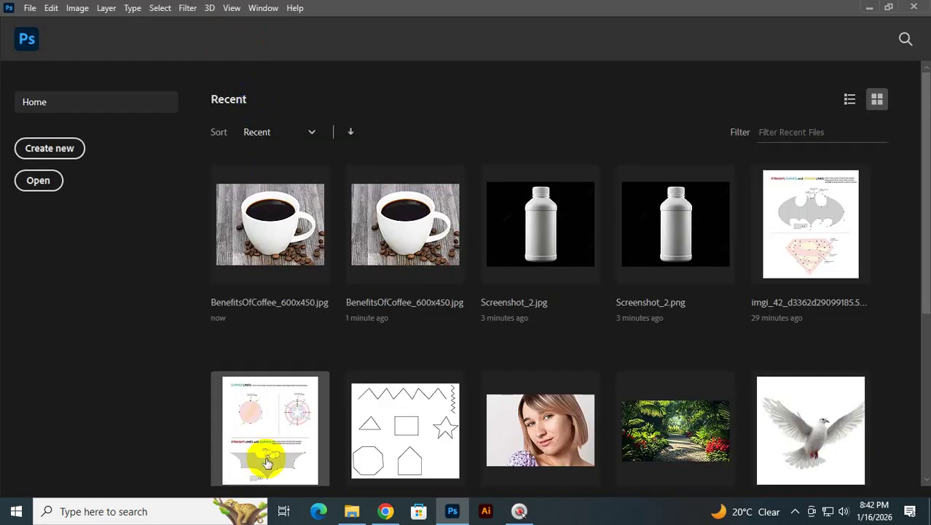
click(352, 511)
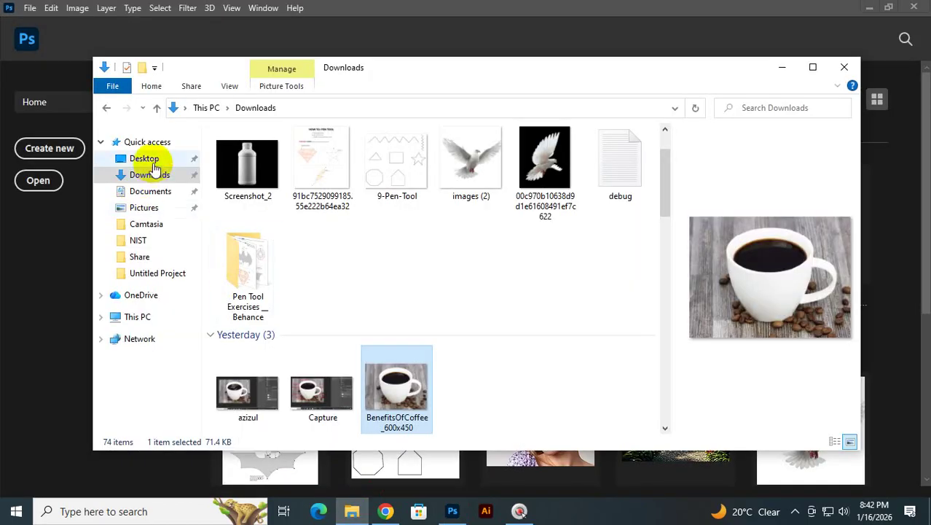
click(145, 159)
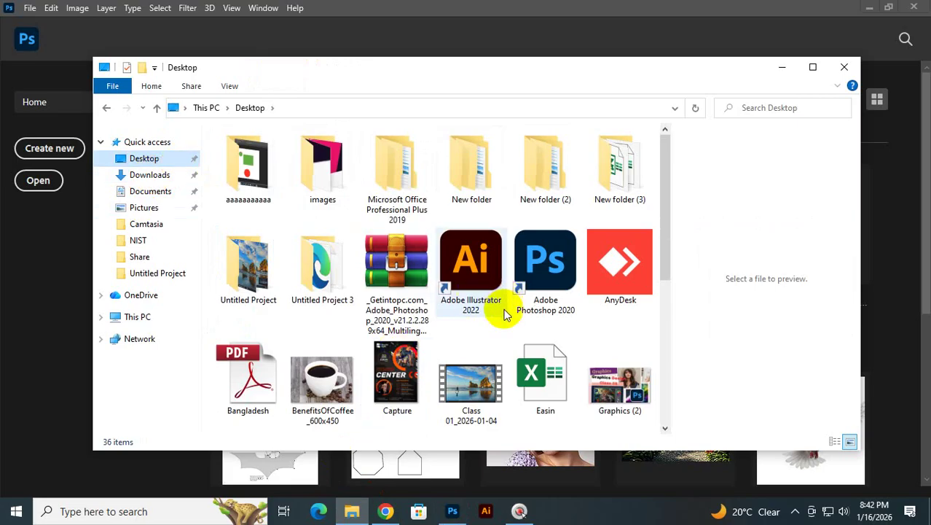
scroll(505, 314, down, 4)
scroll(496, 379, up, 4)
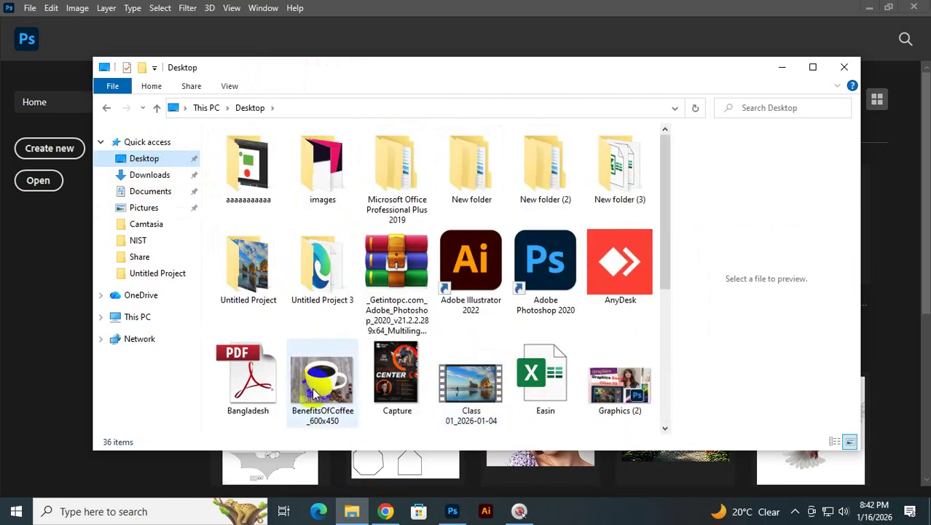
drag(315, 393, 202, 473)
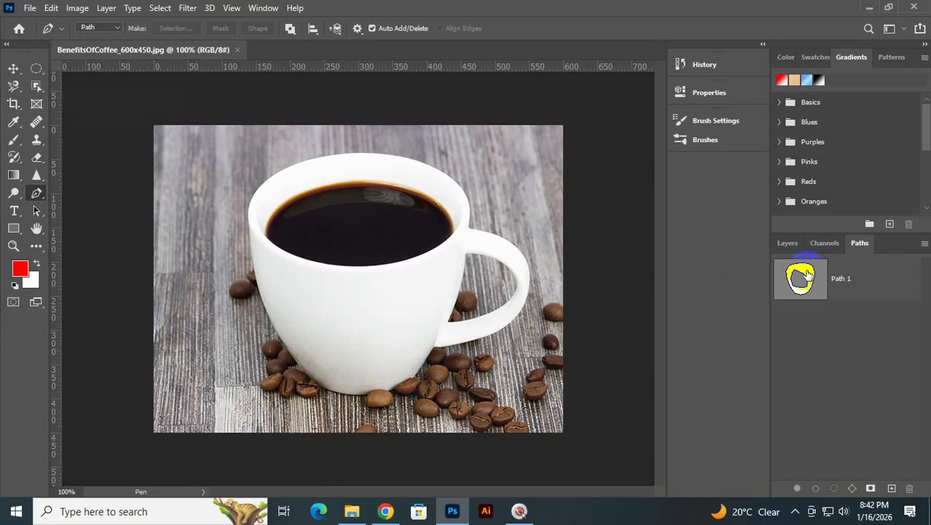
- Display the saved Path 1 on the reopened coffee cup image and load it as a selection
click(790, 245)
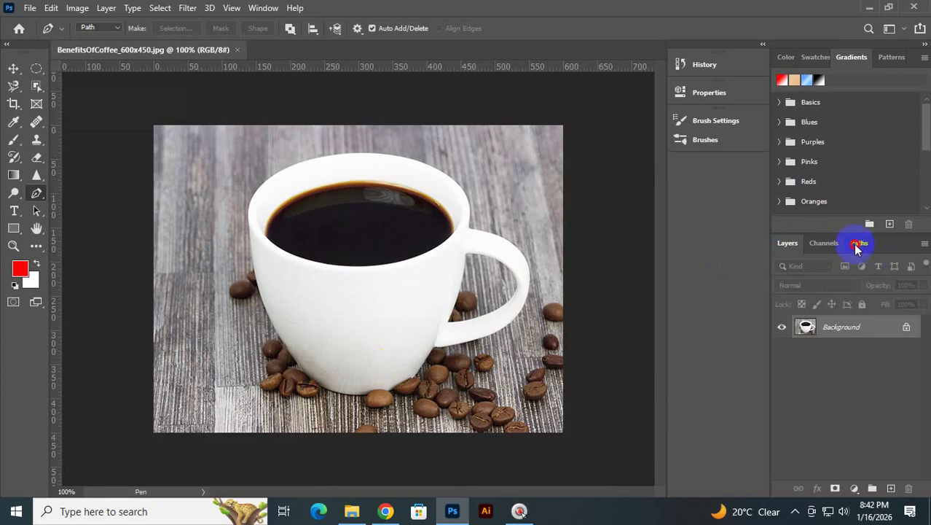
click(858, 245)
click(826, 288)
click(809, 286)
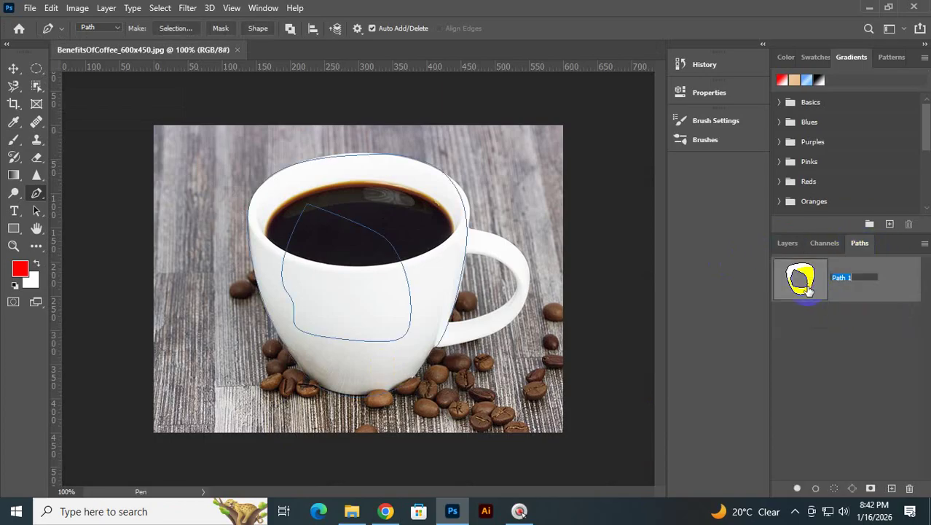
click(823, 297)
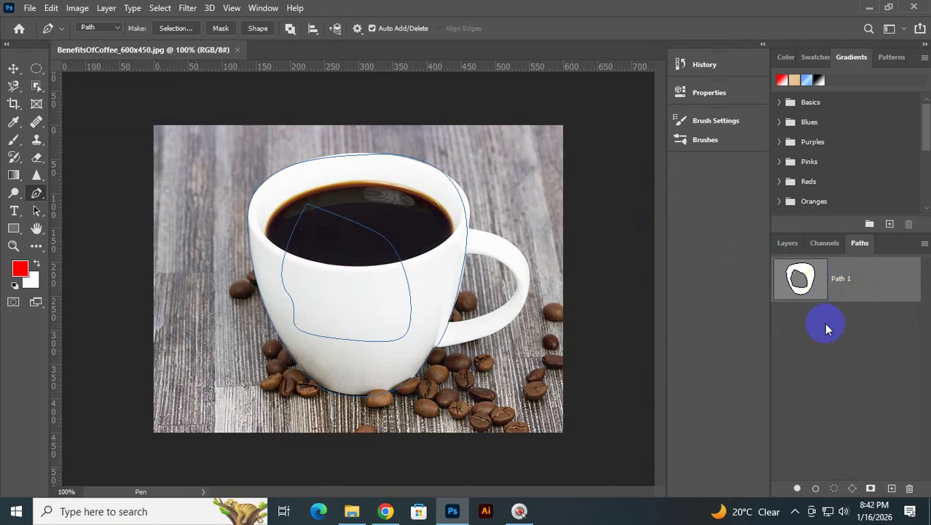
click(822, 357)
ctrl+click(804, 284)
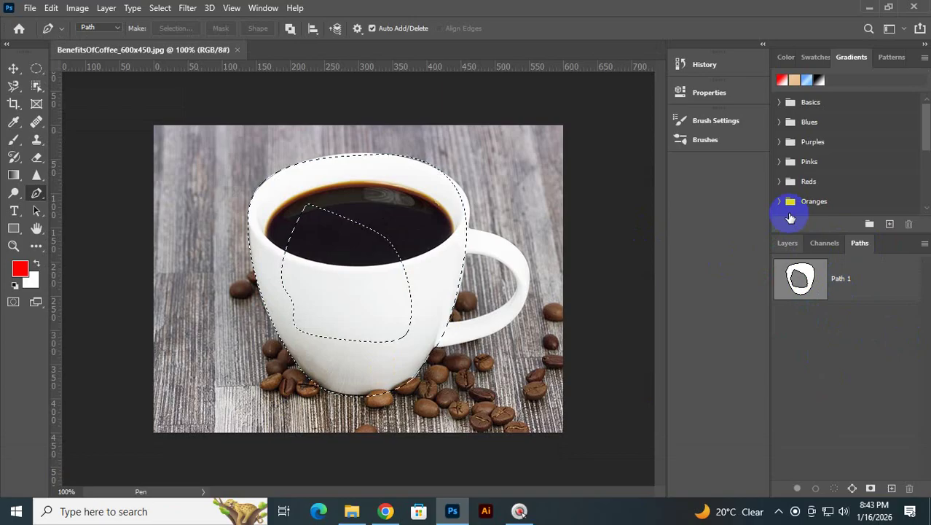
click(787, 243)
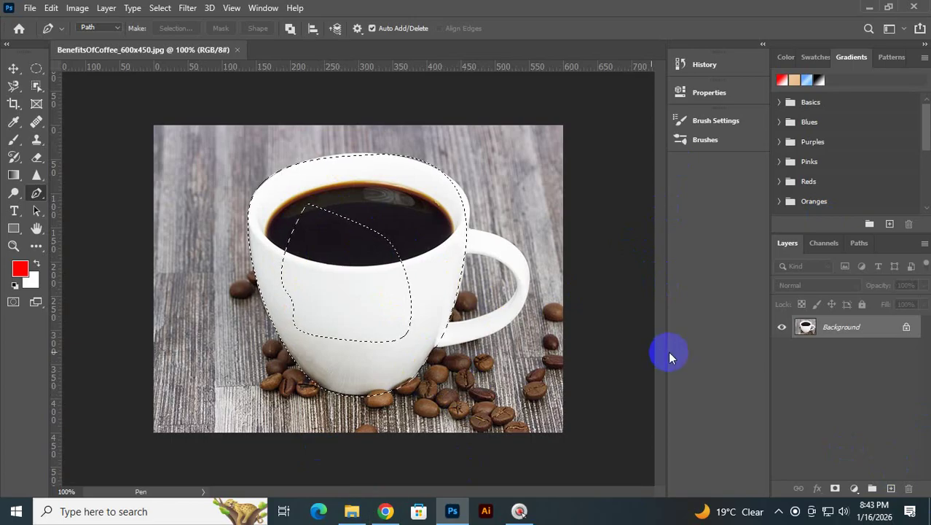
click(859, 244)
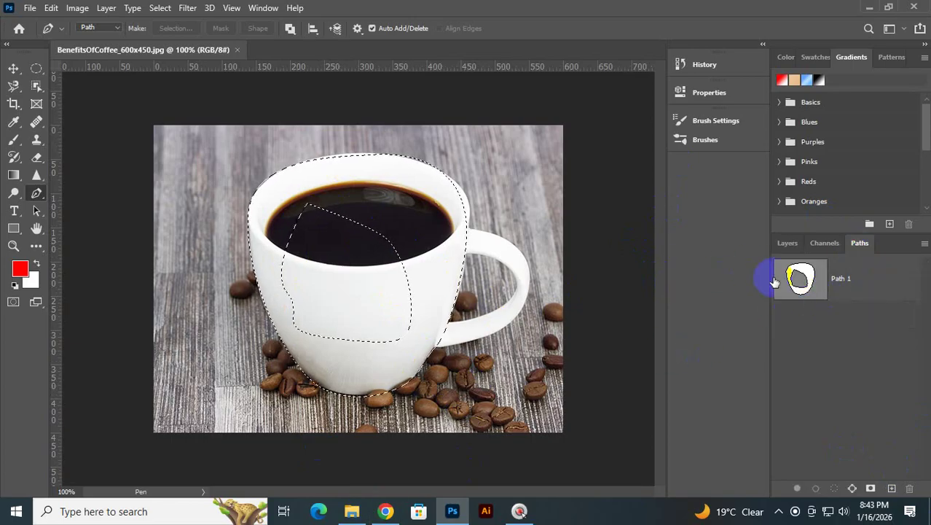
- Close the coffee image and create a blank A4 document, 210 x 297 mm at 300 ppi
click(237, 49)
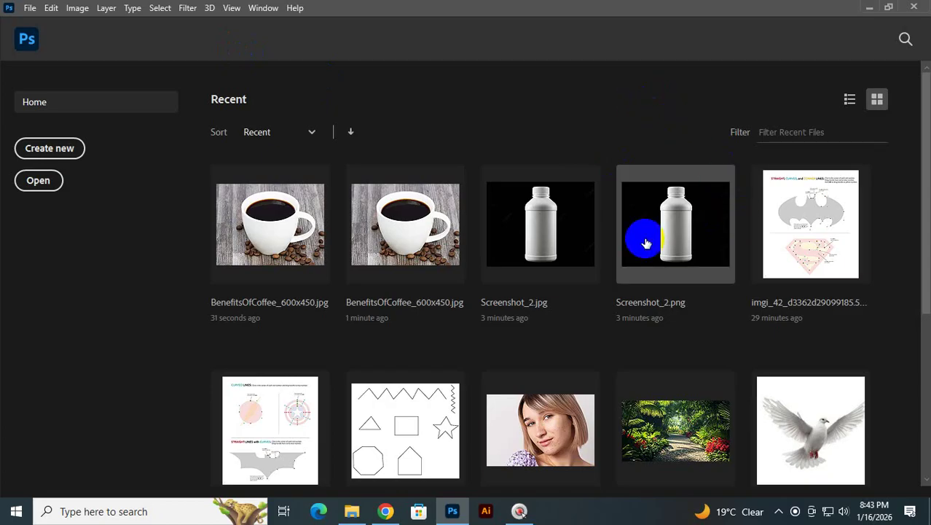
click(354, 511)
click(452, 512)
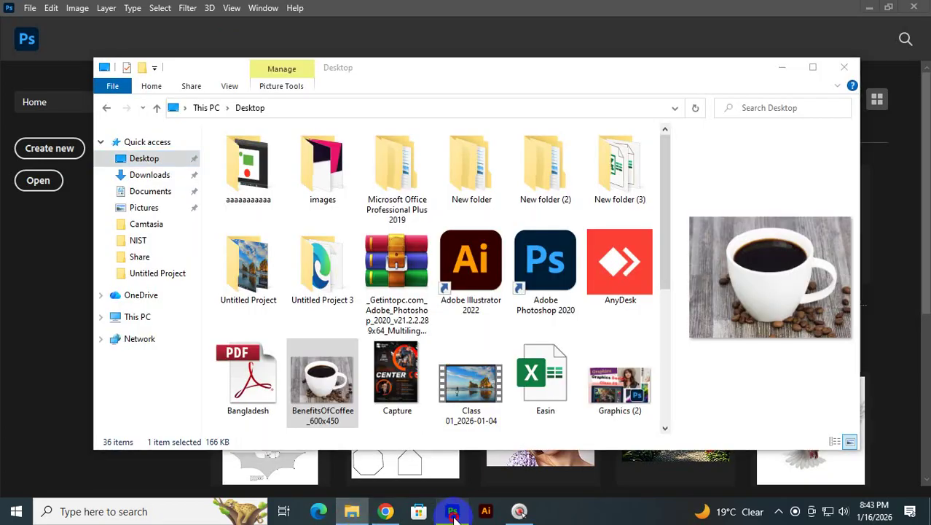
click(26, 147)
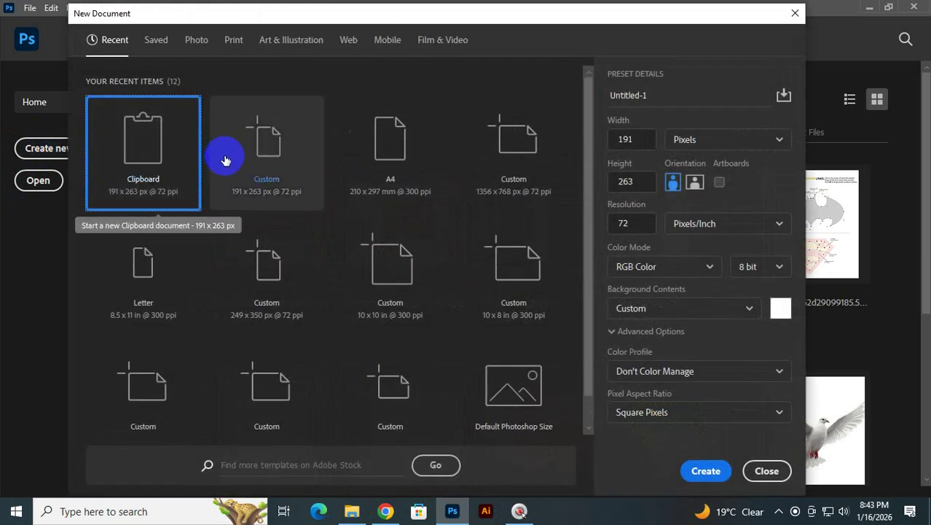
double_click(370, 143)
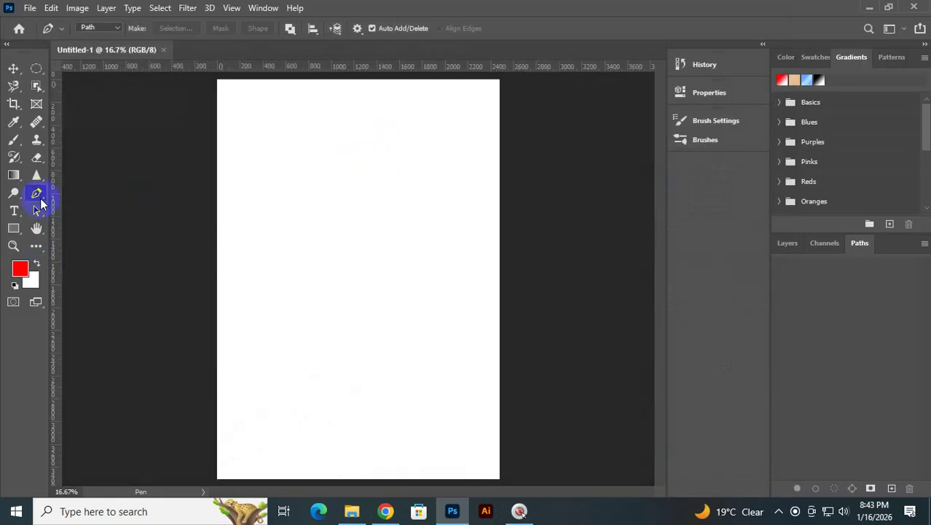
- Review the variants of the Pen tool and of the Rectangle shape tool in the blank document
right_click(40, 193)
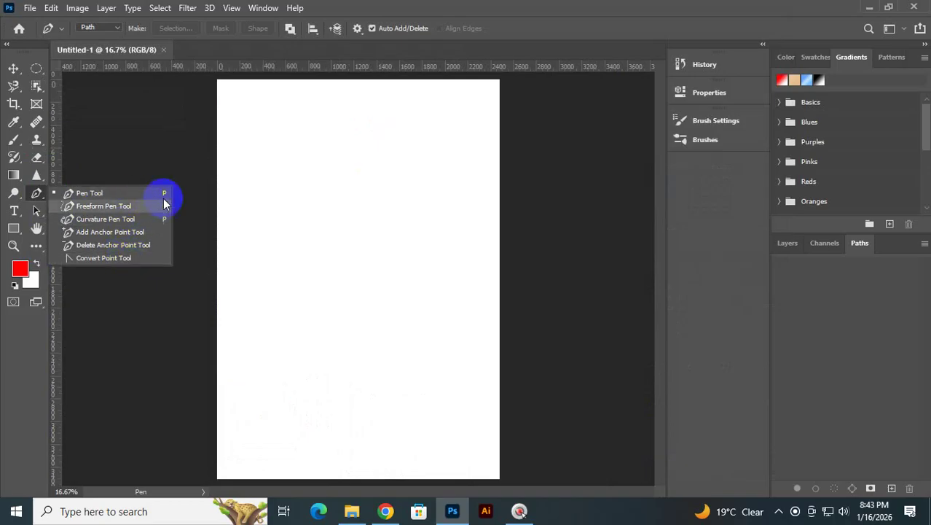
click(590, 25)
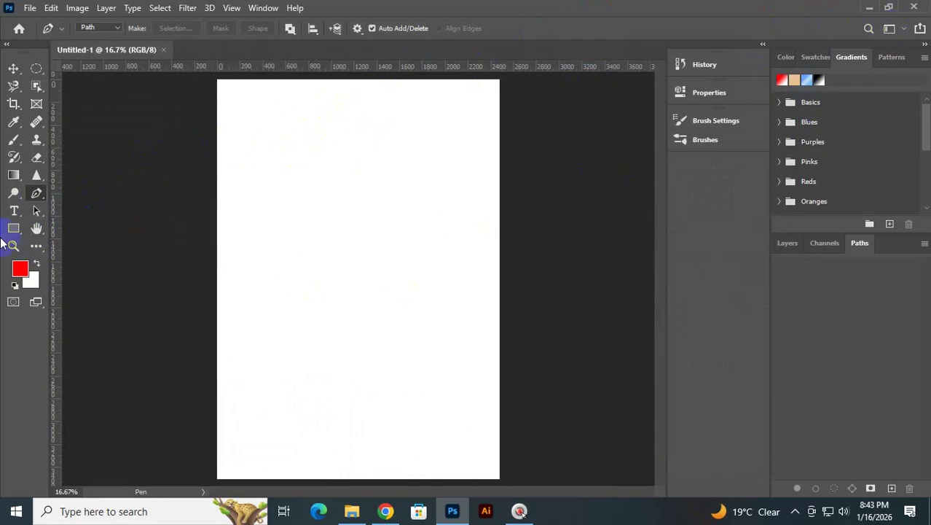
click(39, 274)
click(14, 211)
click(13, 228)
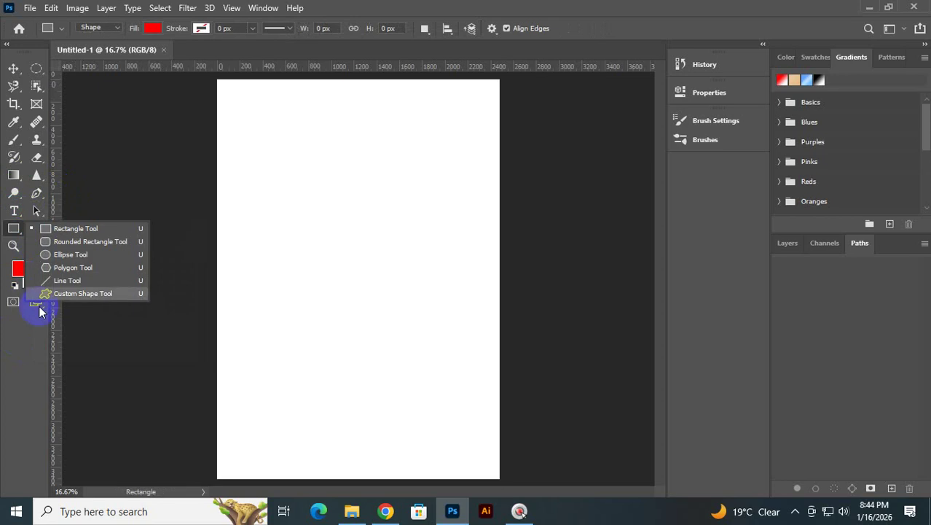
click(14, 373)
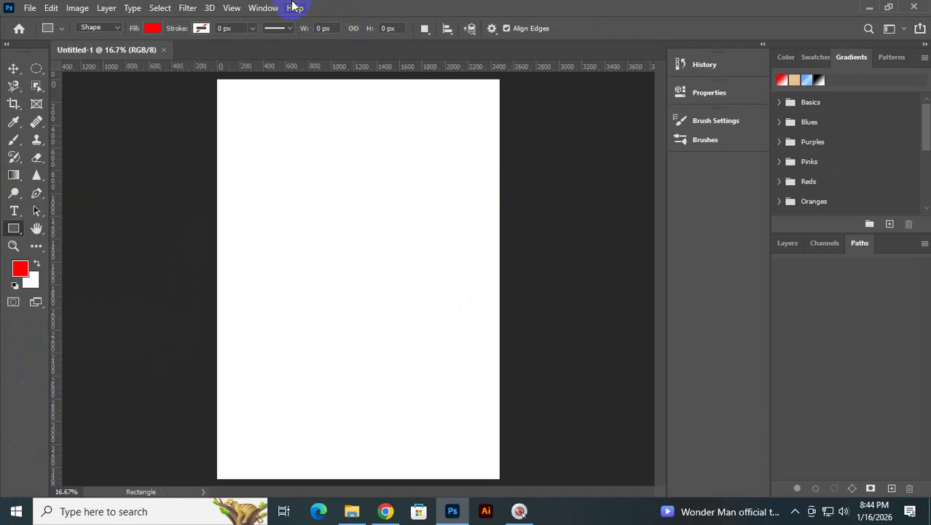
- Close the blank document, quit Photoshop and close the File Explorer window
click(162, 51)
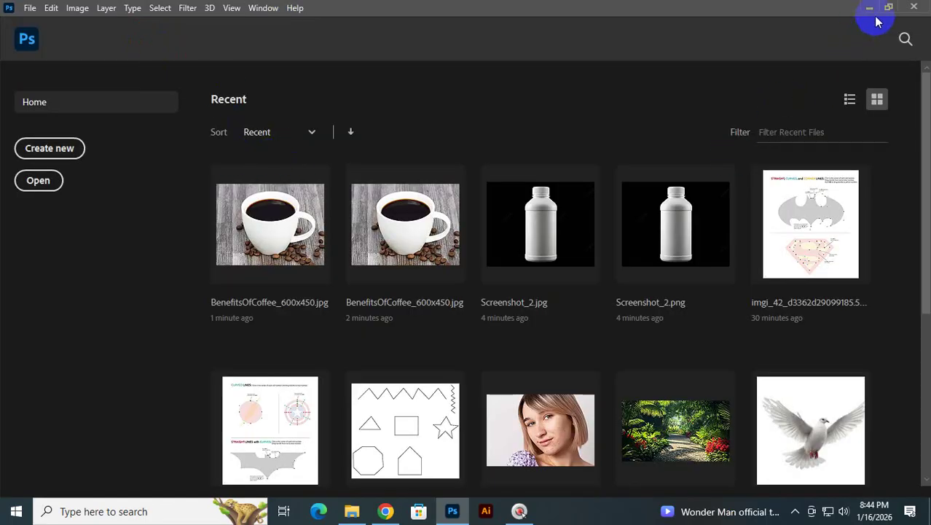
click(915, 8)
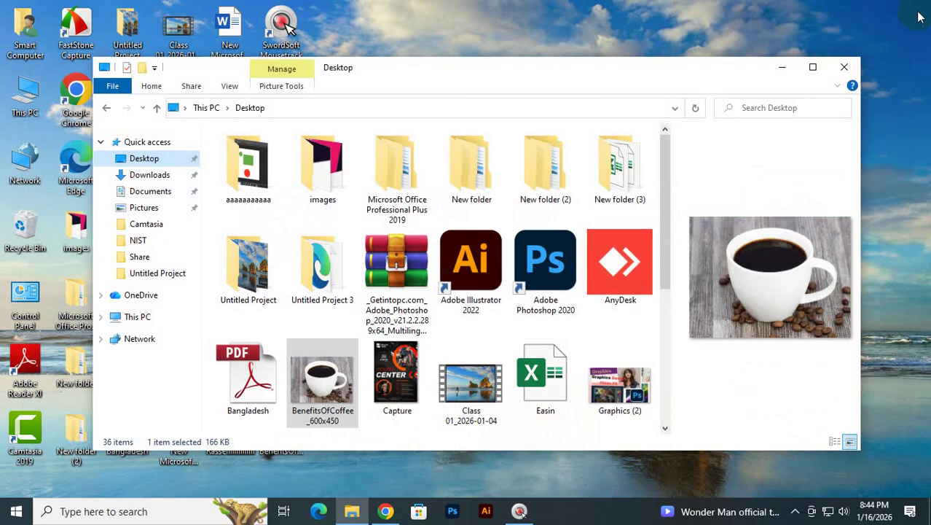
click(842, 66)
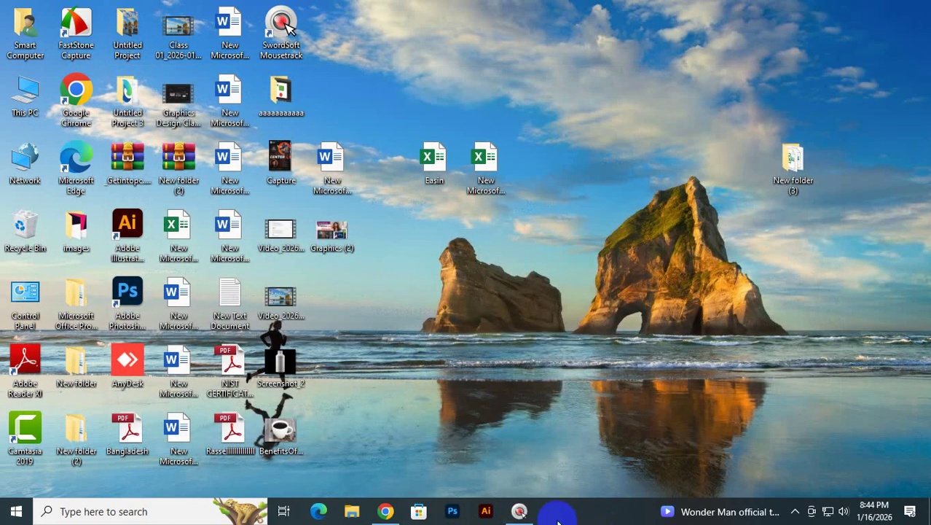